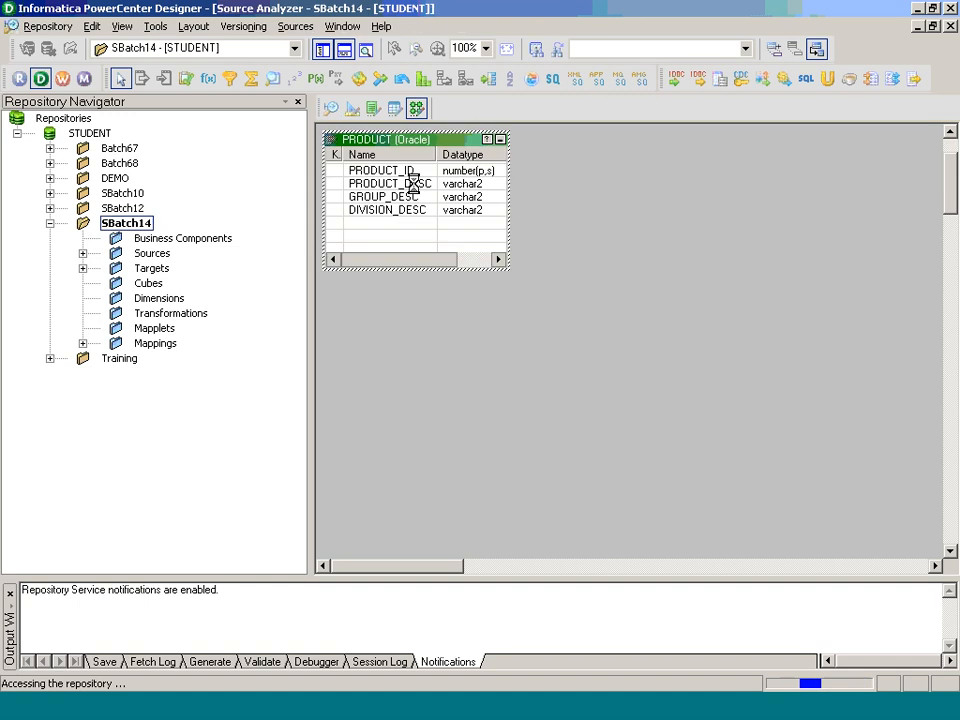
Clear the Source Analyzer workspace and start importing a source definition from a database.
right_click(574, 203)
left_click(585, 236)
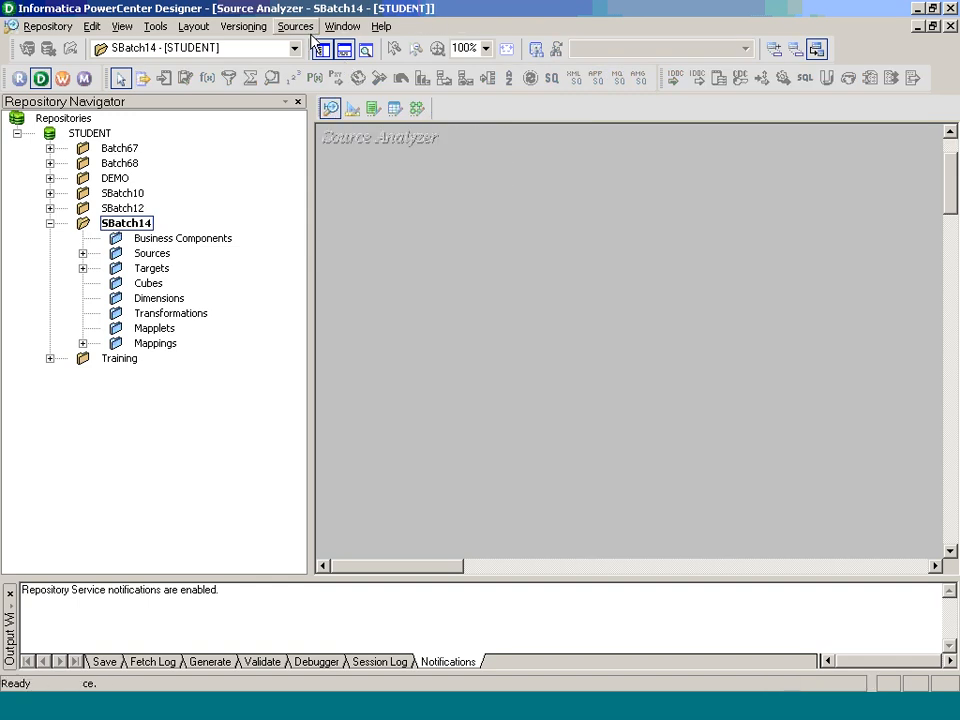
left_click(296, 26)
left_click(335, 47)
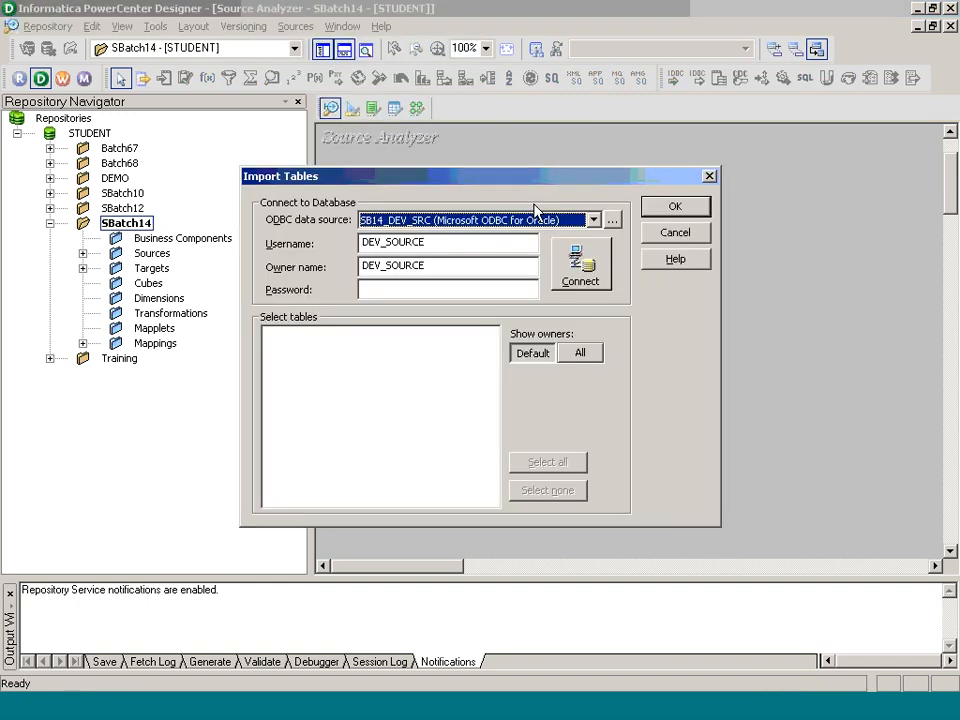
Connect to the SB14_DEV_STG data source with username staging and the account password.
left_click(521, 222)
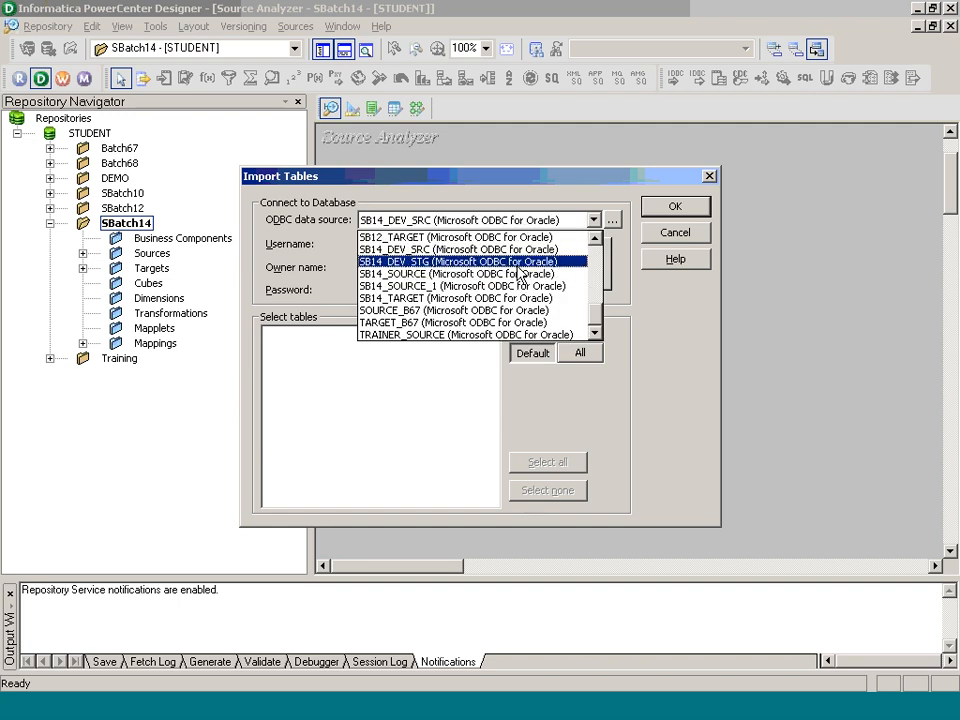
left_click(519, 265)
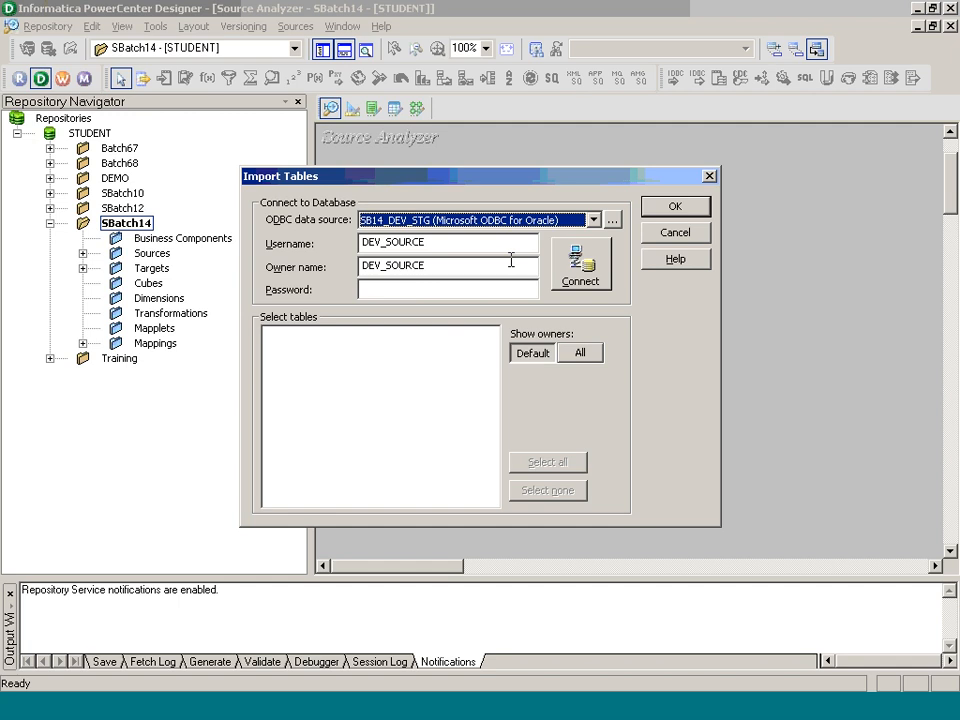
left_click_drag(502, 244, 302, 232)
type("st")
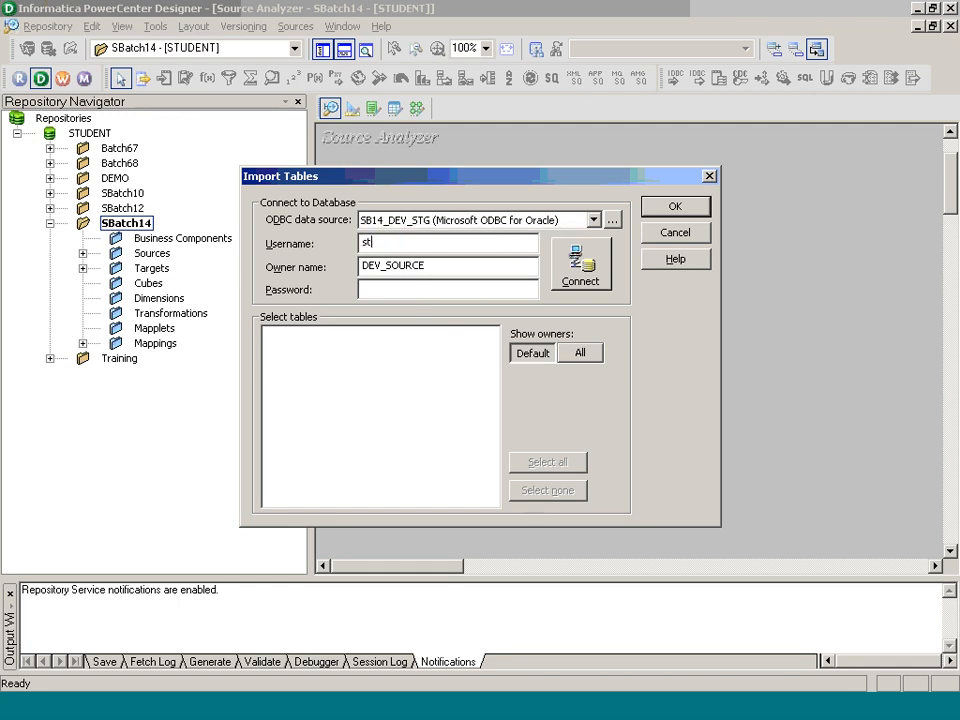
type("aging***")
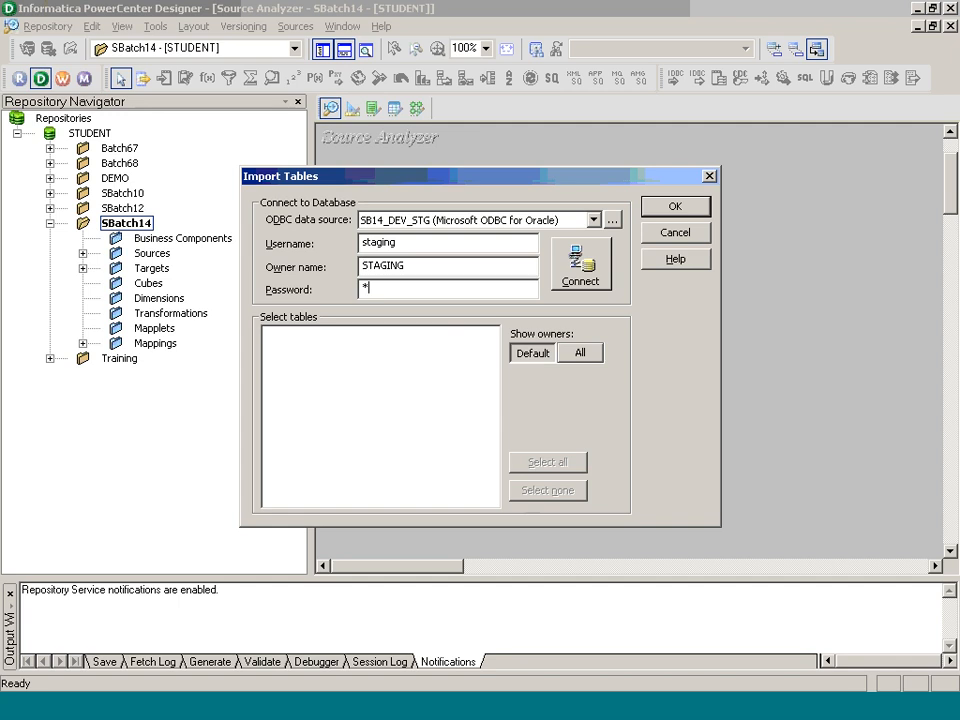
type("****")
key("Tab")
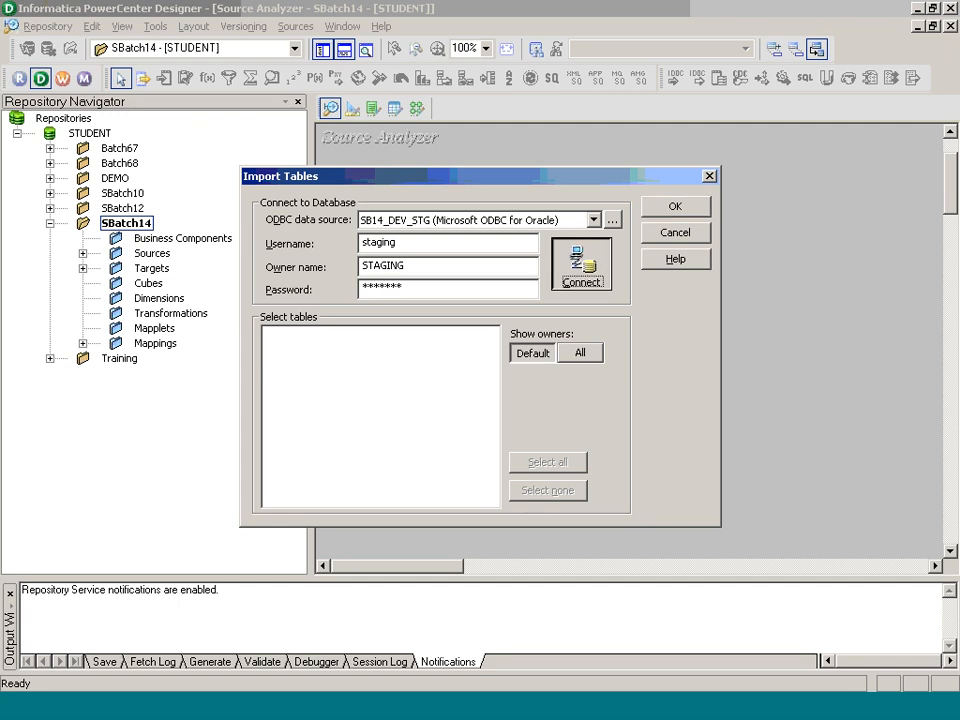
key("Return")
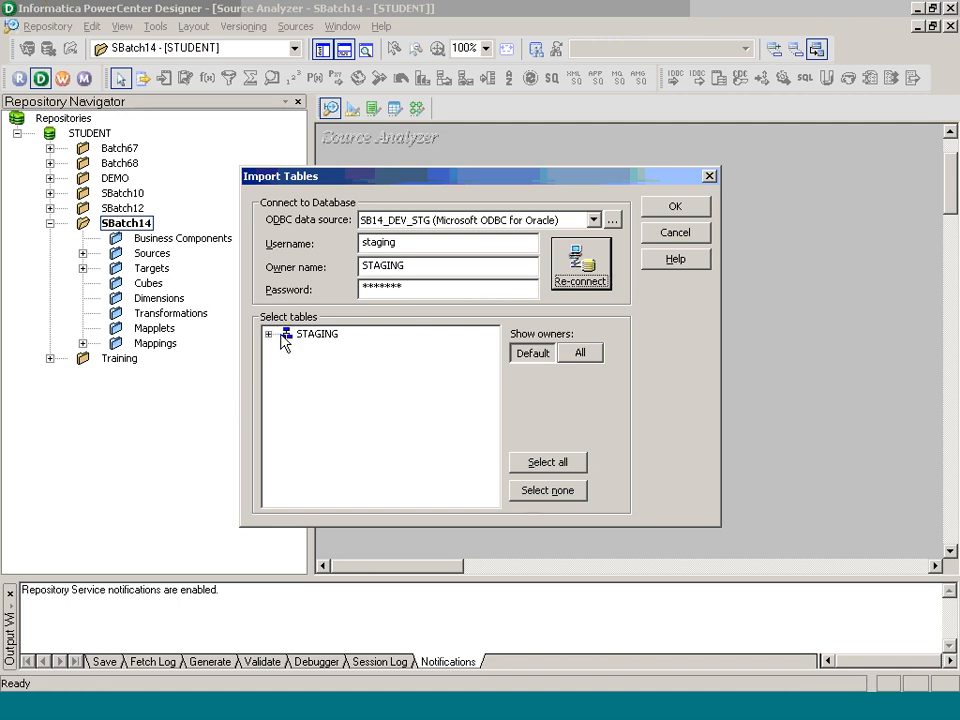
Import the STG_DEALERSHIP table from the STAGING schema as a source definition.
left_click(288, 350)
left_click(380, 378)
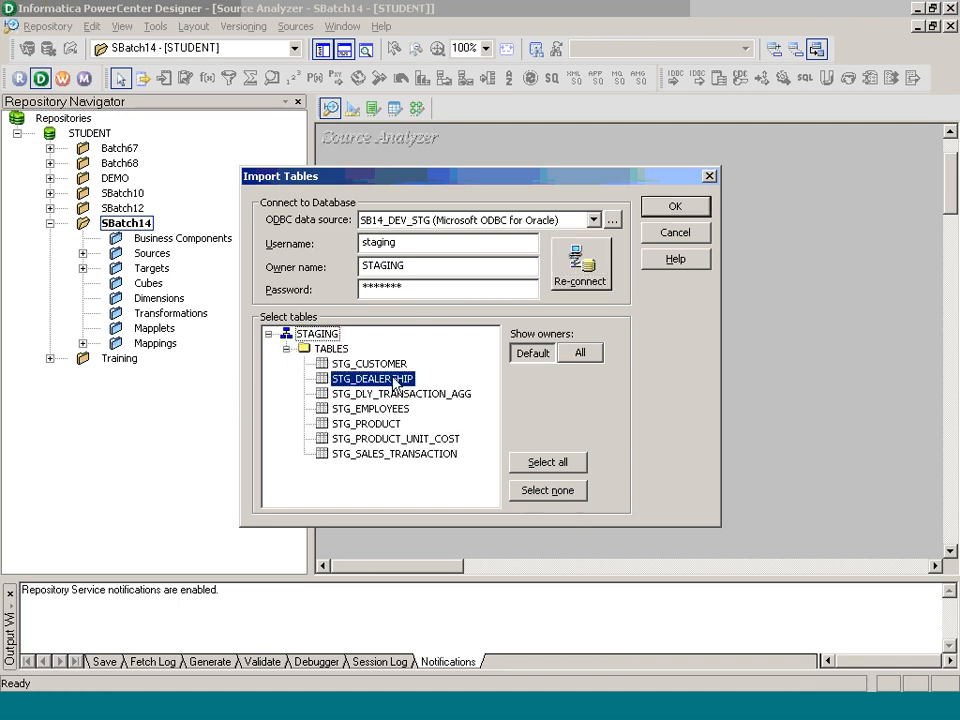
left_click(676, 208)
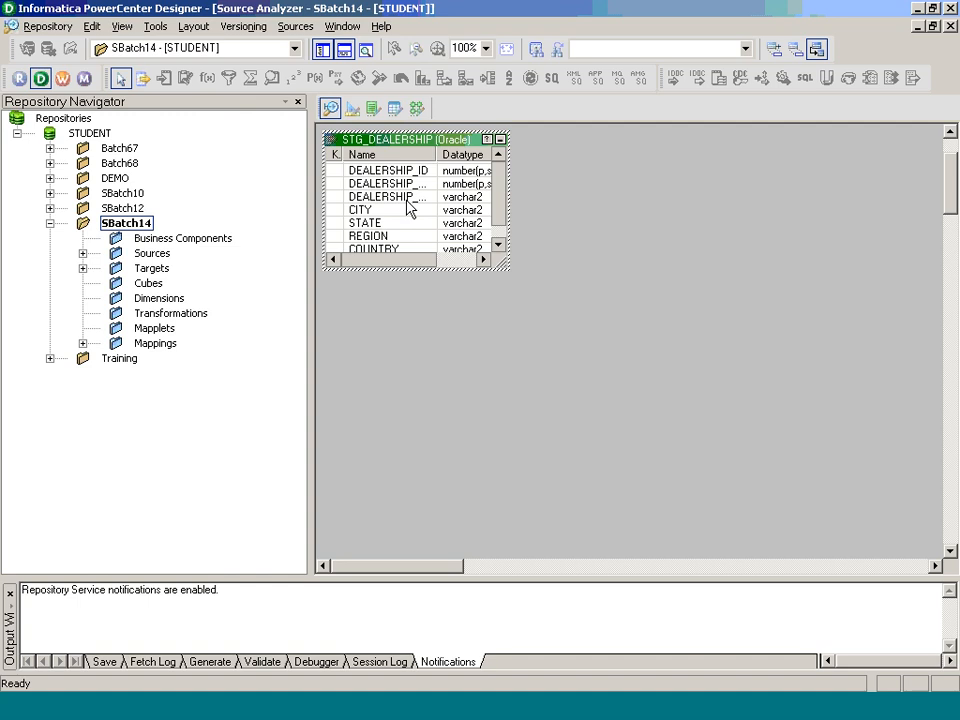
Clear the Target Designer workspace and start importing a target definition from a database.
left_click(356, 110)
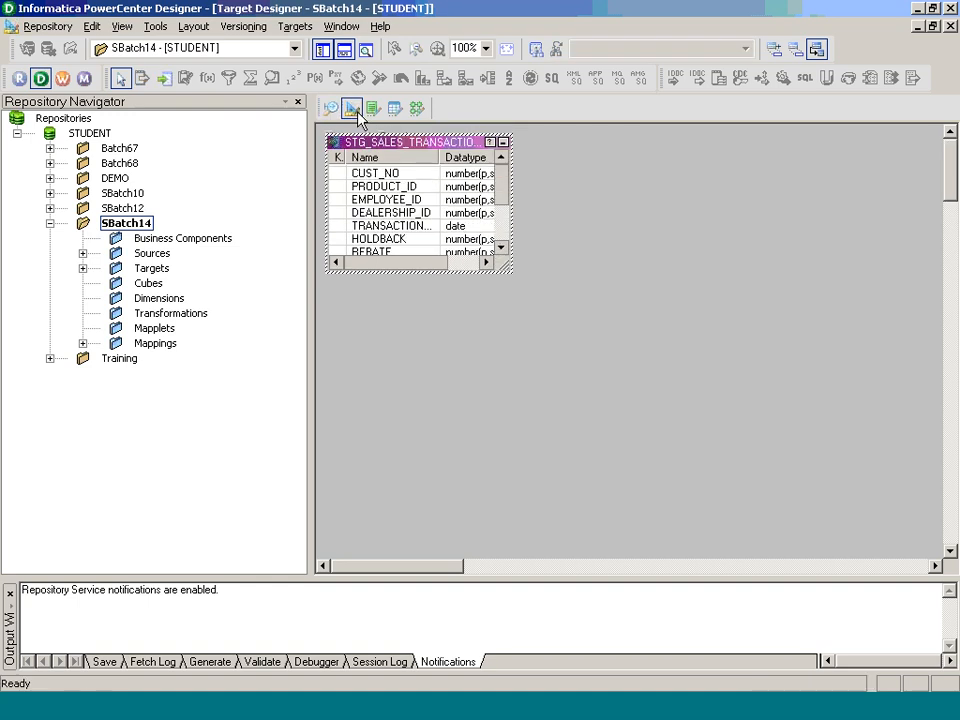
right_click(636, 249)
left_click(681, 273)
left_click(312, 32)
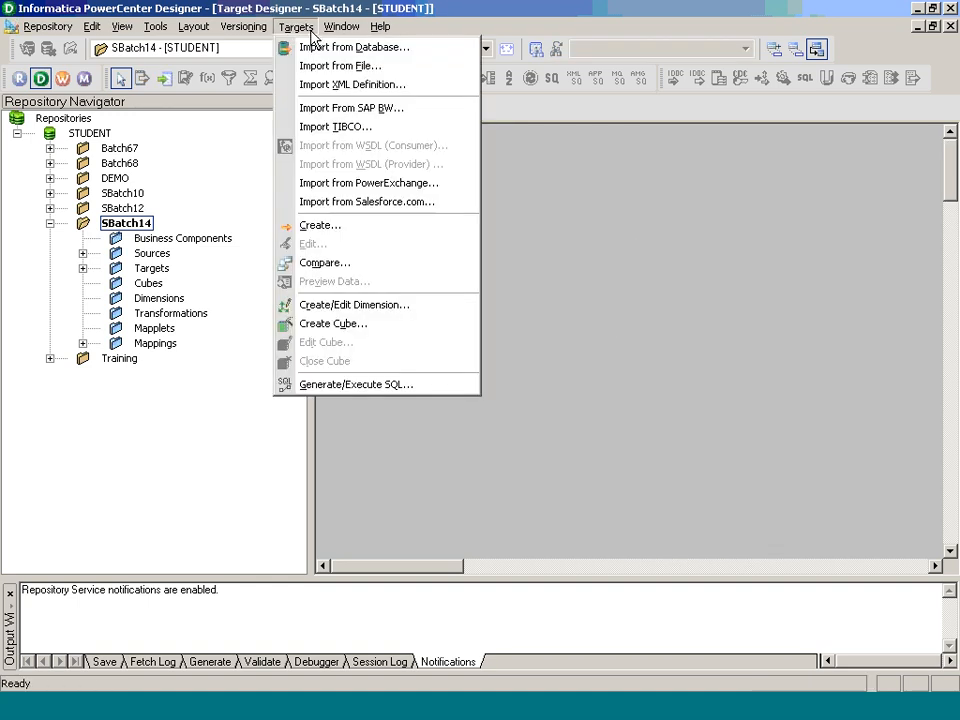
left_click(322, 48)
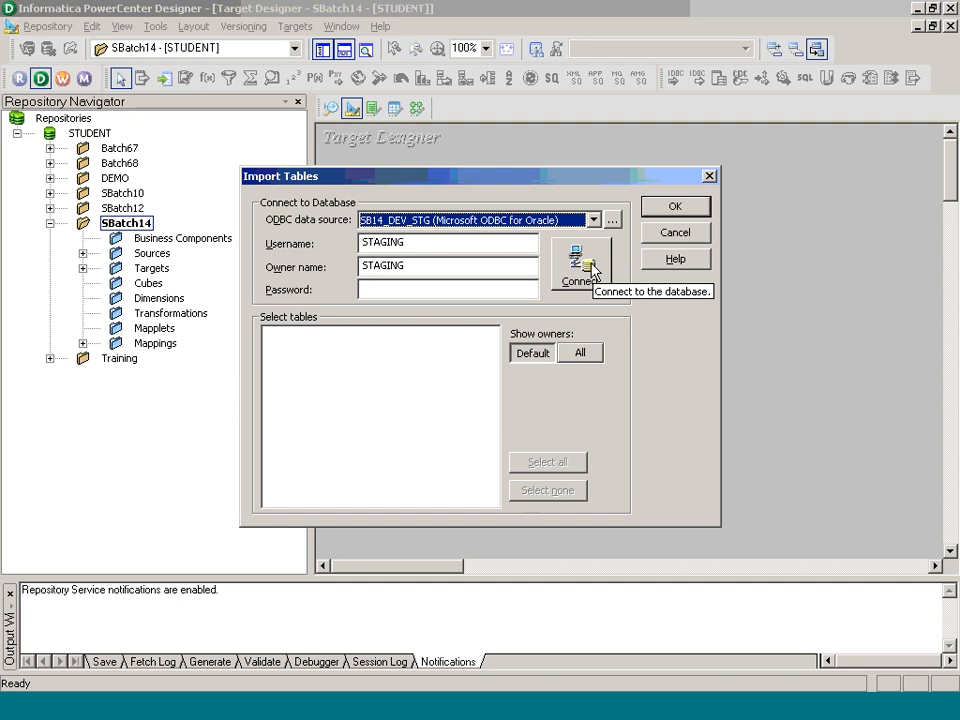
Switch to Paint, view the source, staging and datamart diagram, and open Informatica Day 10 - SB14.bmp without saving the current drawing.
left_click(570, 707)
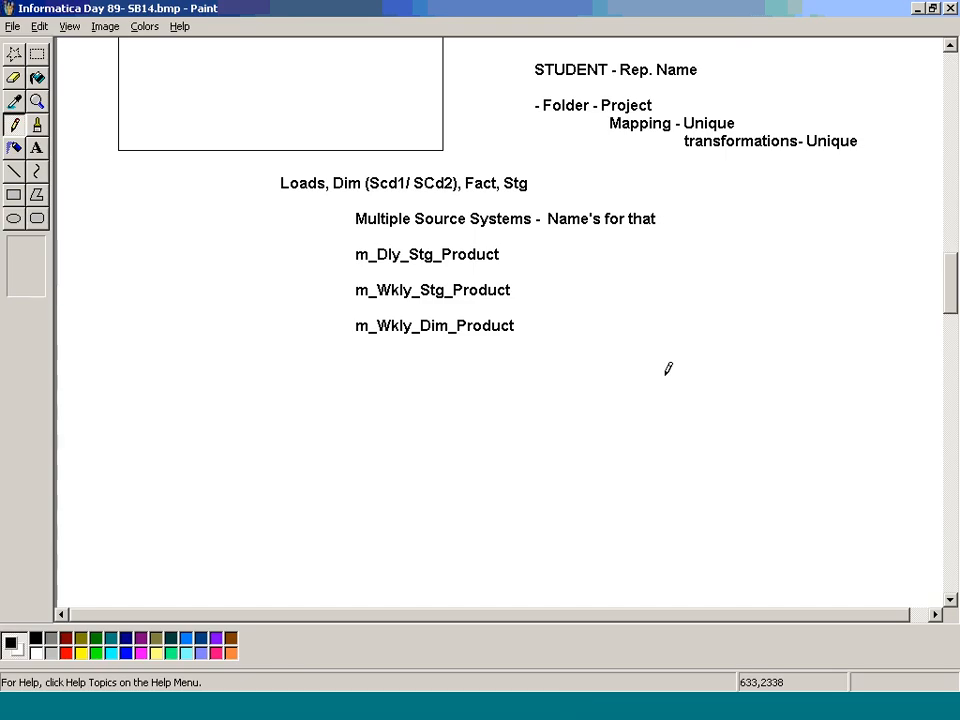
left_click(950, 214)
left_click(948, 179)
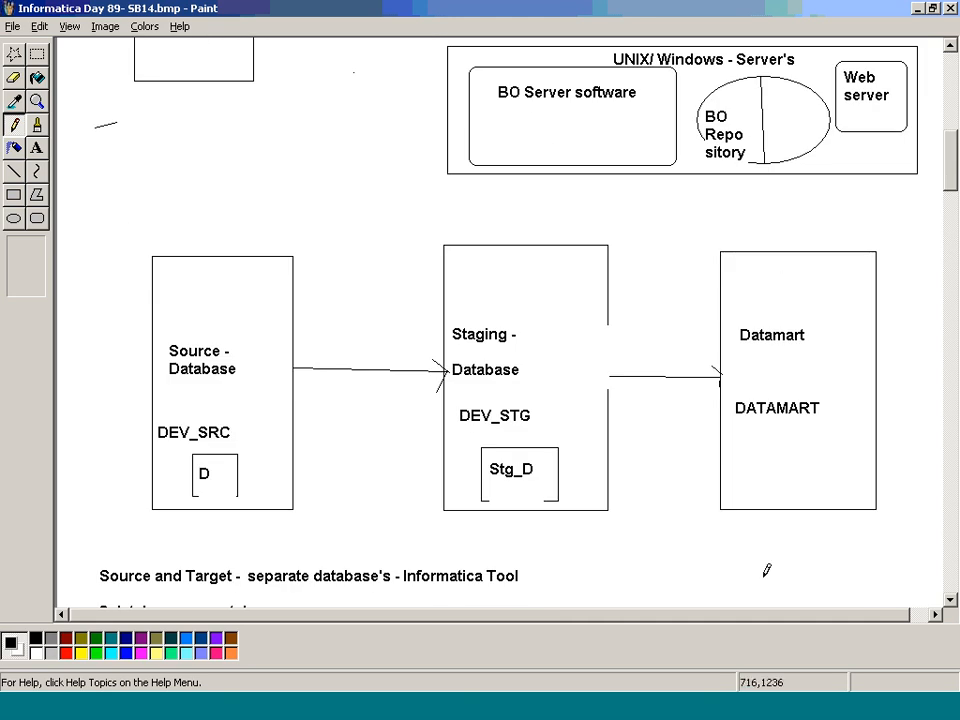
left_click(13, 26)
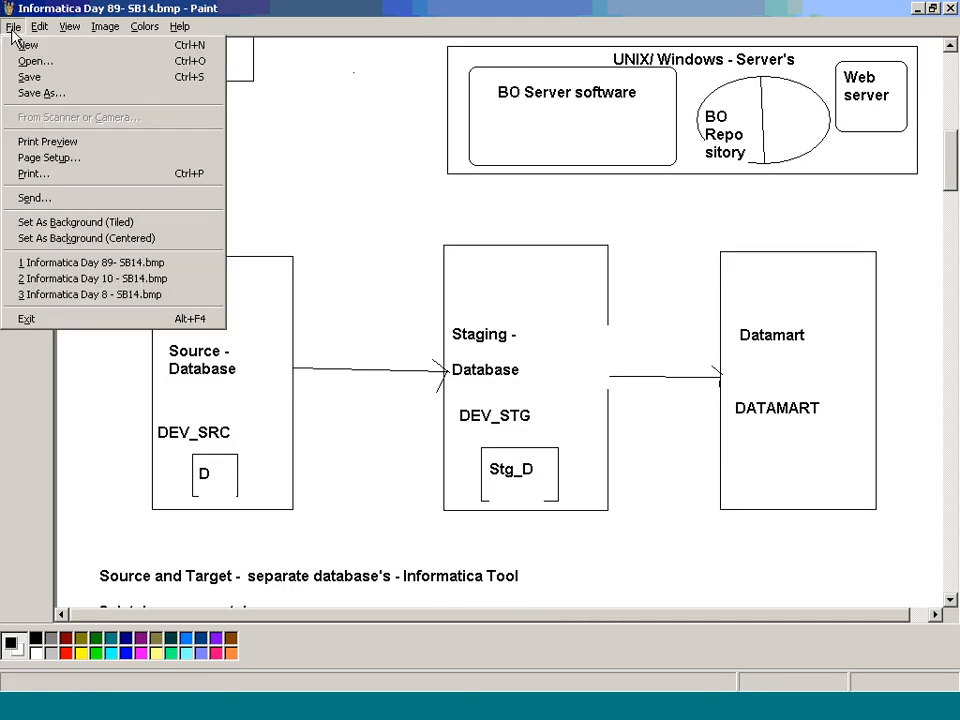
left_click(133, 278)
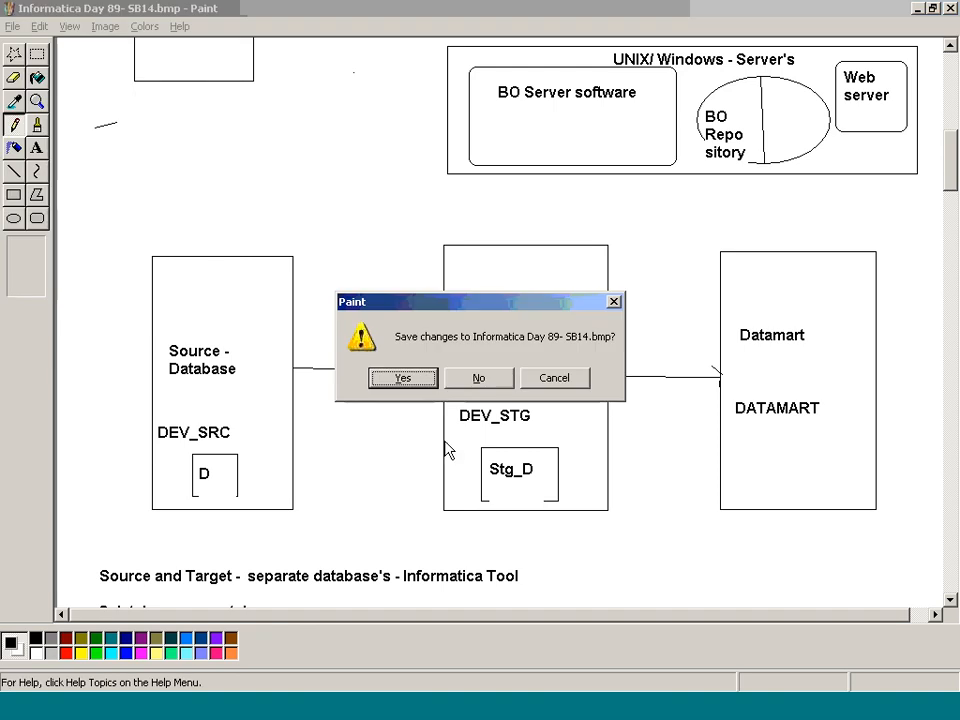
left_click(476, 378)
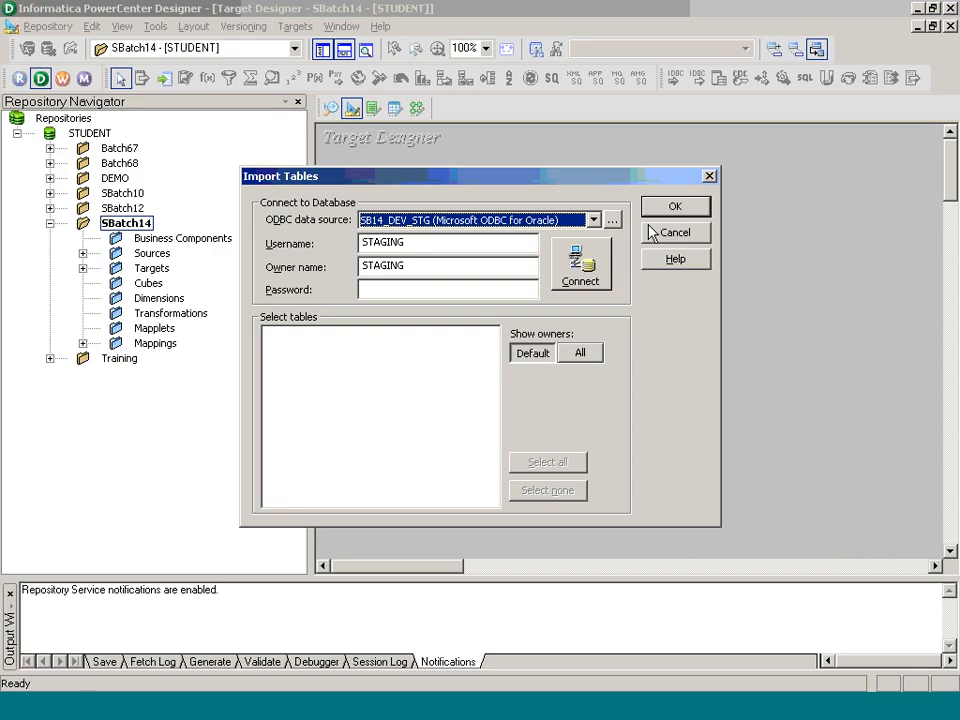
Back in PowerCenter Designer's table import, add a system ODBC data source using the Microsoft ODBC for Oracle driver.
left_click(612, 219)
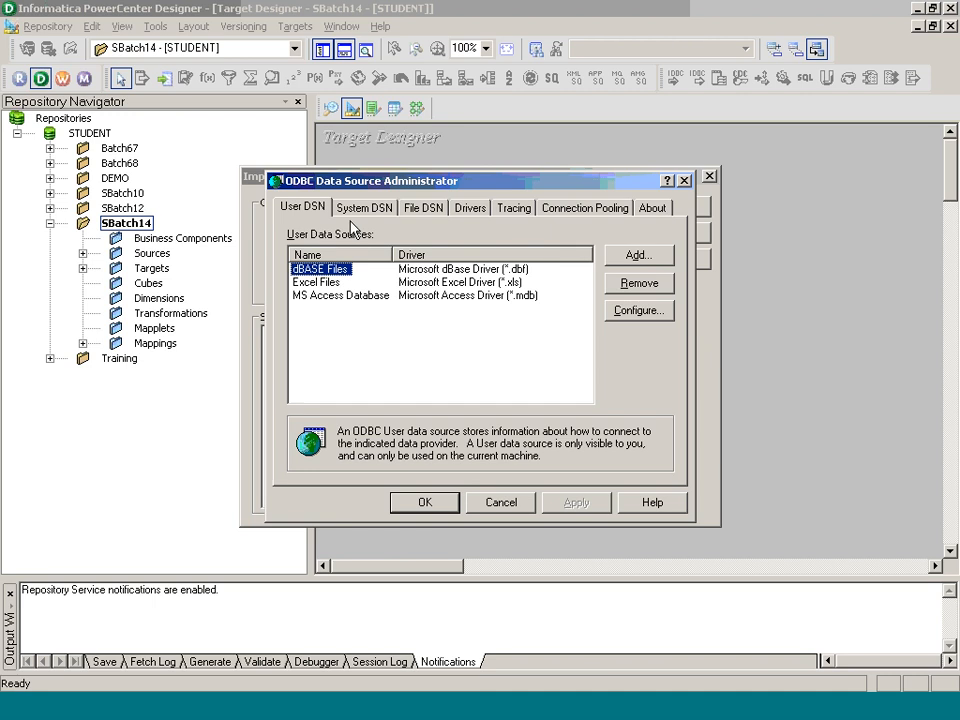
left_click(363, 208)
left_click(638, 255)
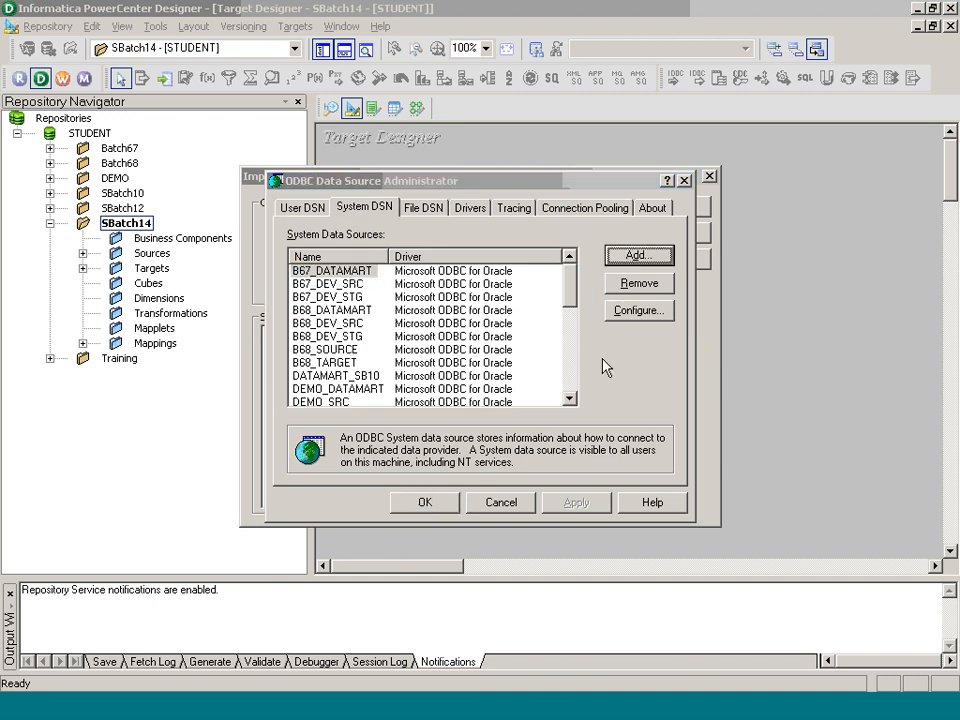
left_click(576, 352)
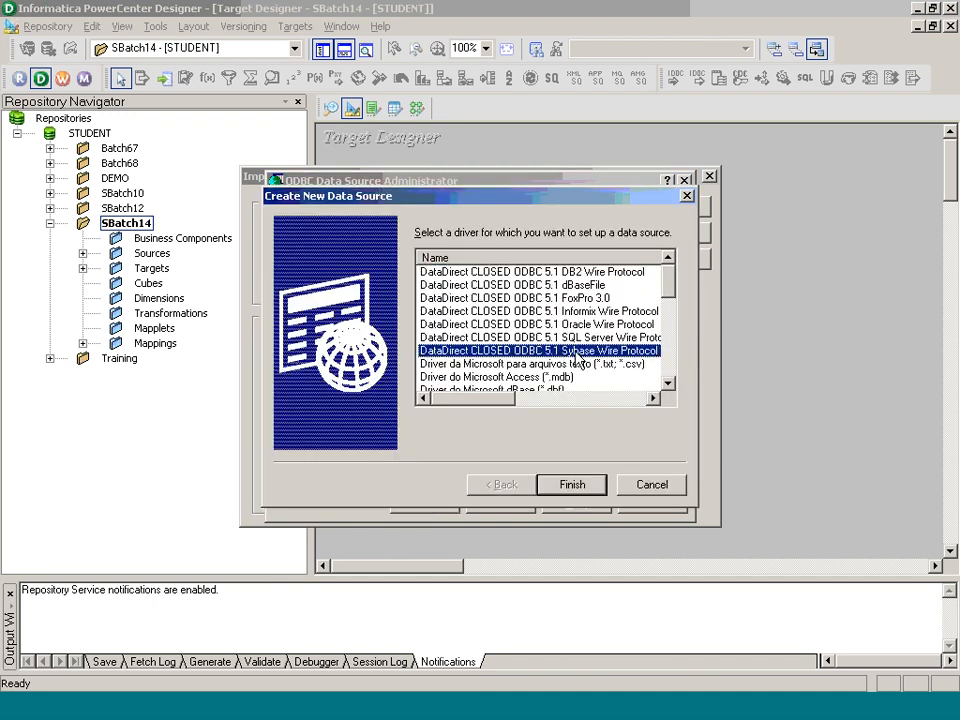
key("m")
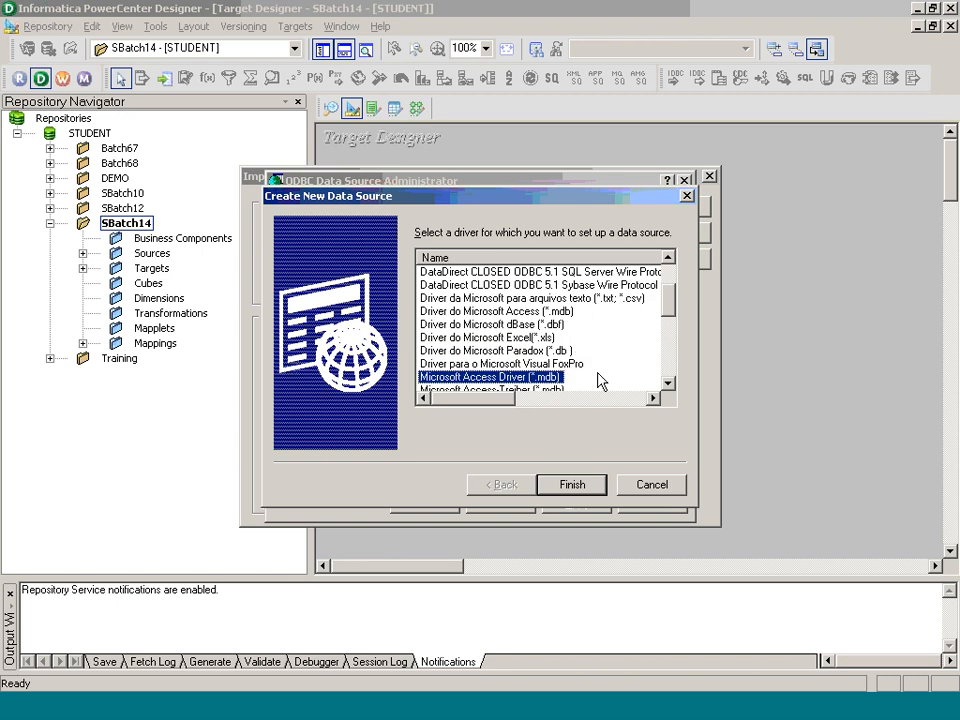
scroll(606, 388, "down", 2)
scroll(572, 352, "down", 1)
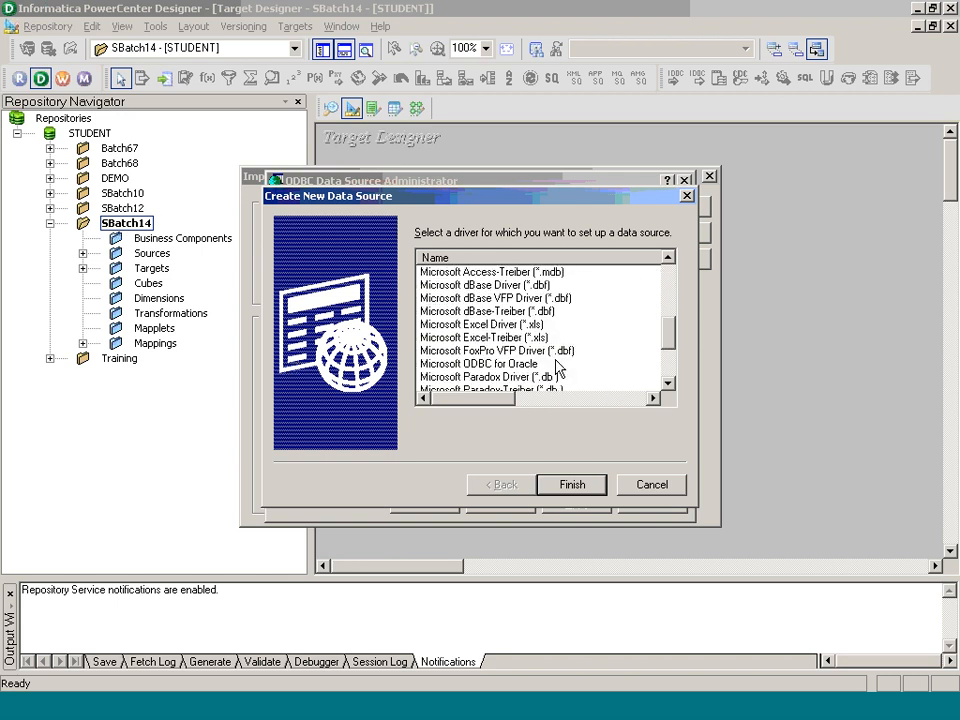
left_click(558, 364)
left_click(563, 484)
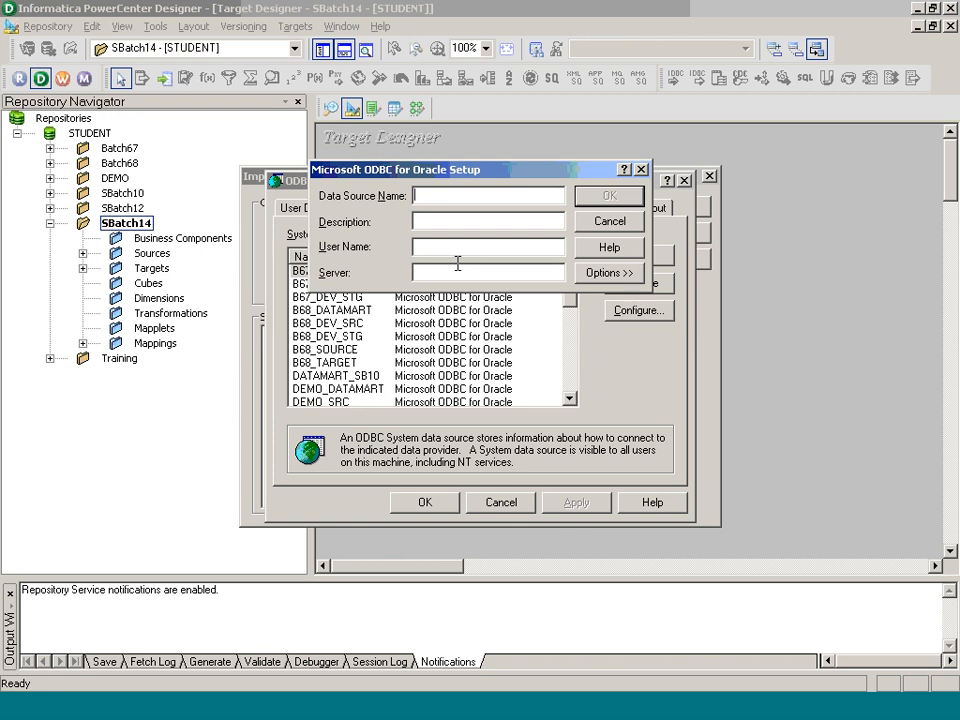
Name the new data source SB14_DATAMART, set its server to ORCL, and accept the ODBC setup.
type("S")
key("BackSpace")
type("SB14_DATAMART")
left_click(457, 266)
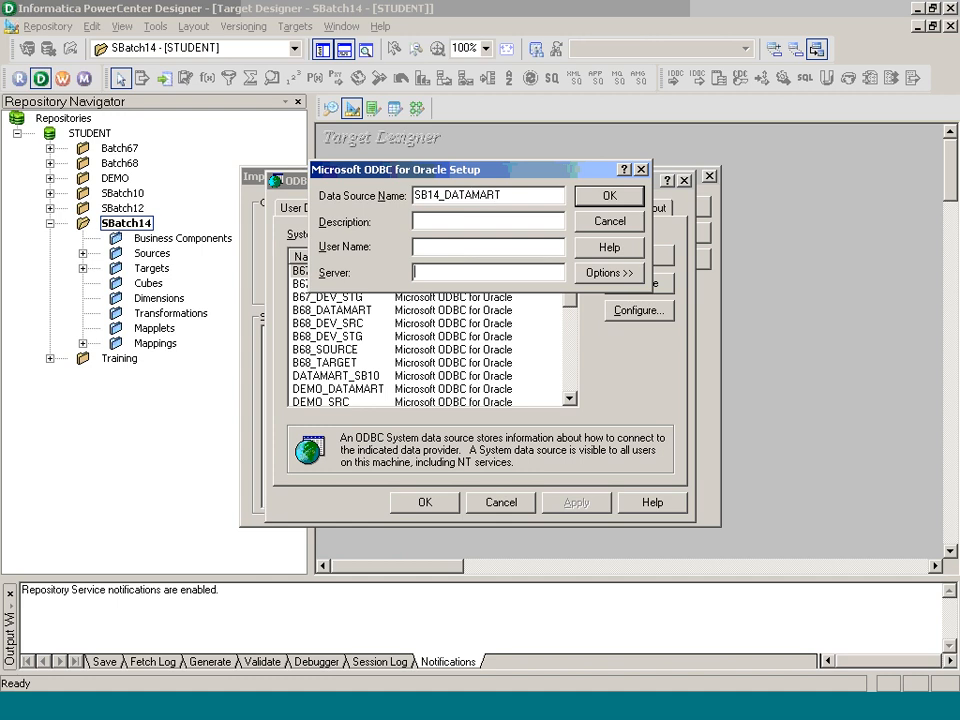
type("ORCL")
key("Return")
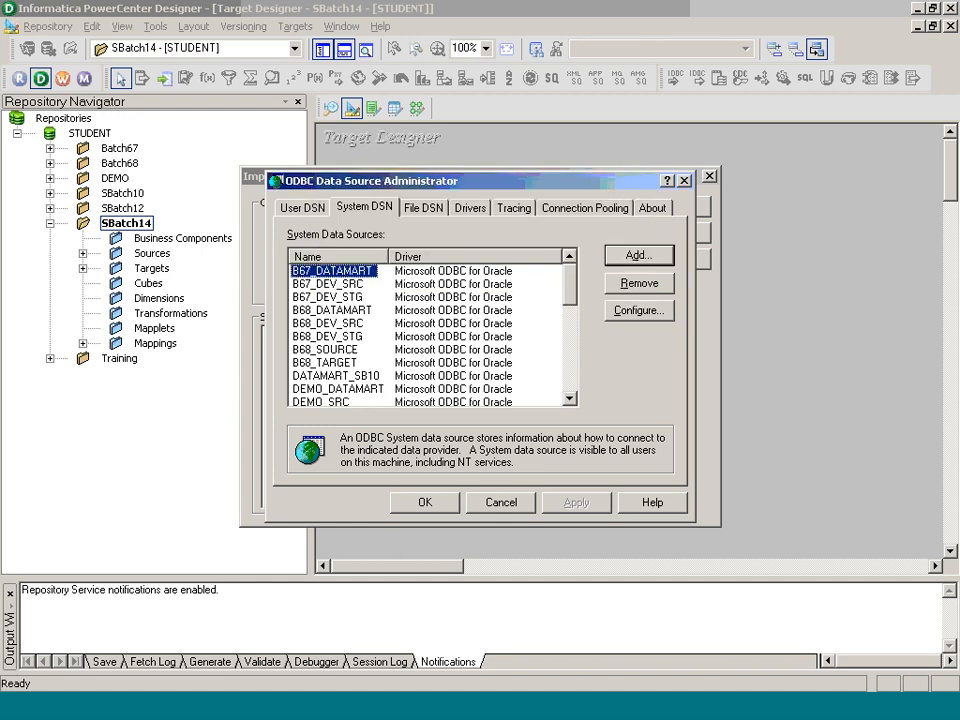
left_click(444, 514)
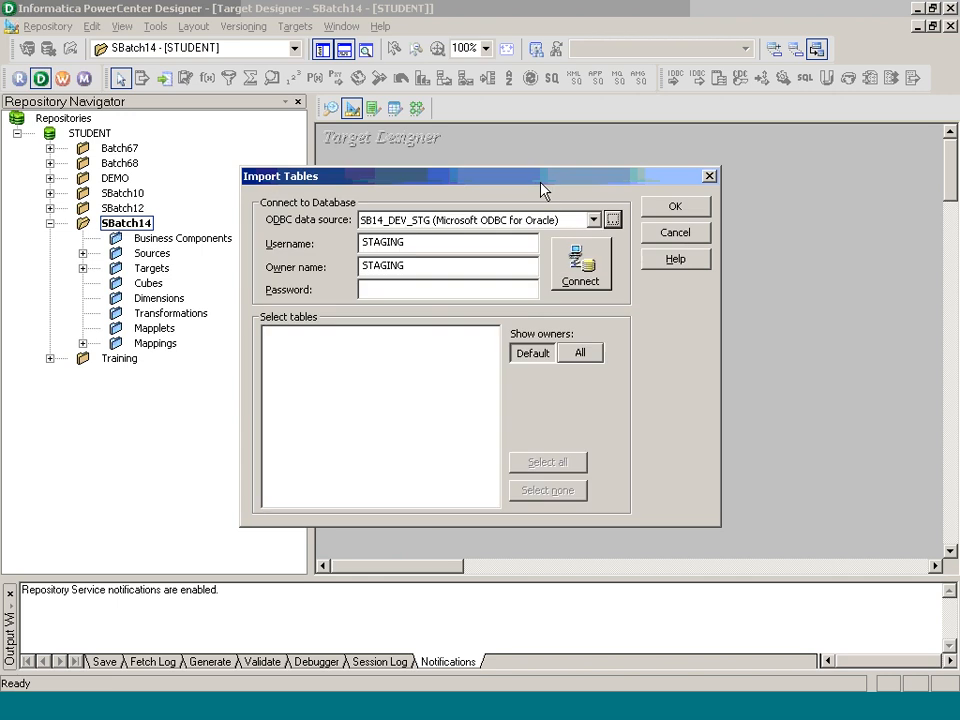
Choose SB14_DATAMART as the ODBC data source for the target table import.
left_click(593, 219)
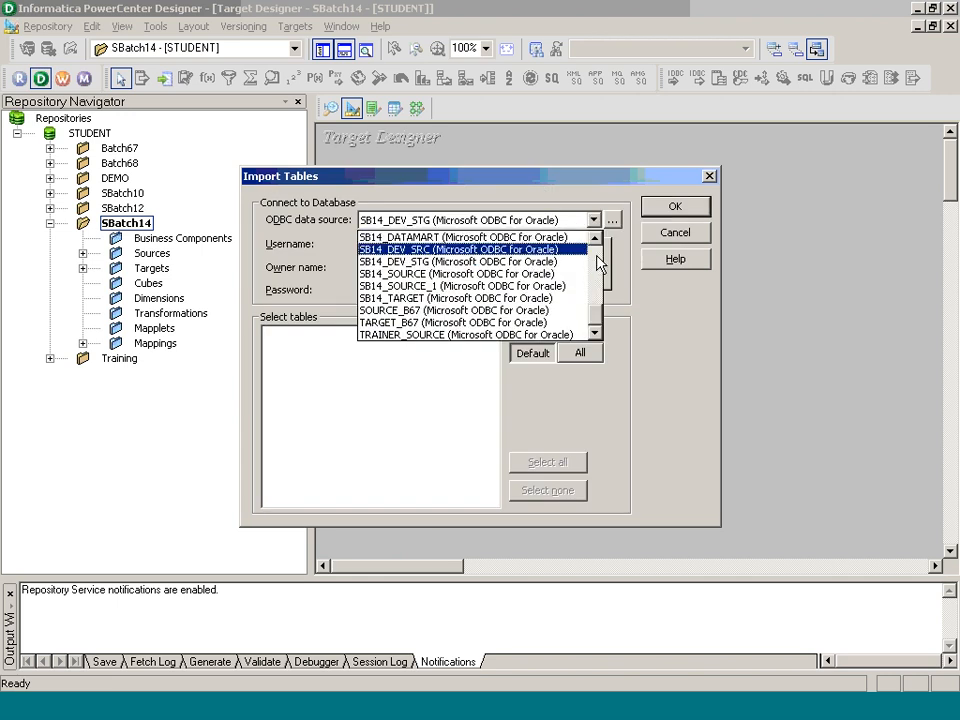
left_click(594, 239)
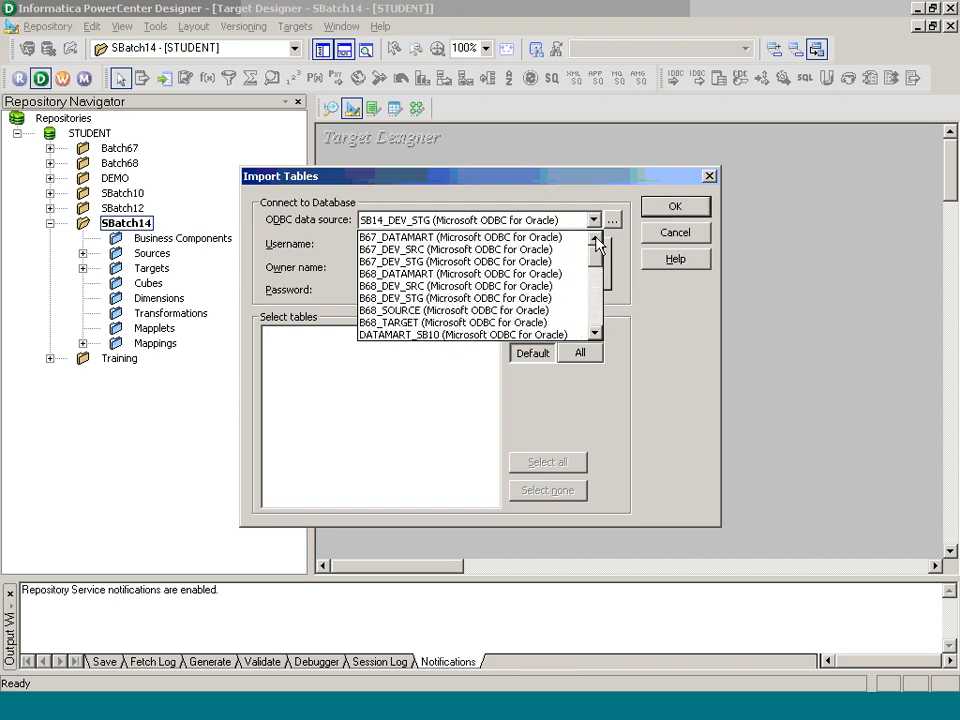
left_click(593, 312)
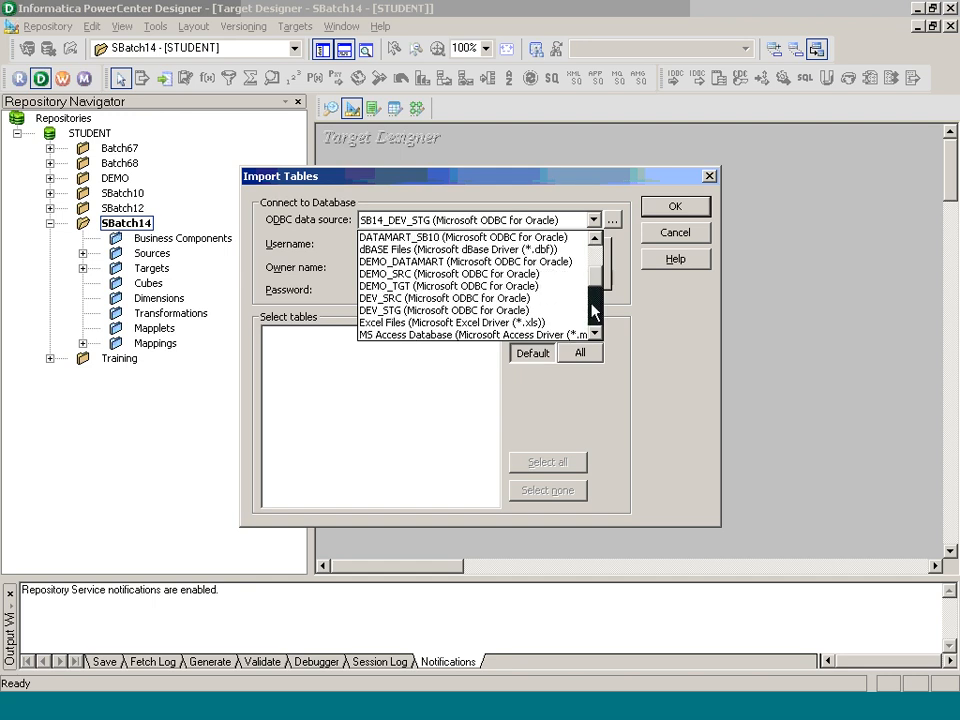
left_click(593, 312)
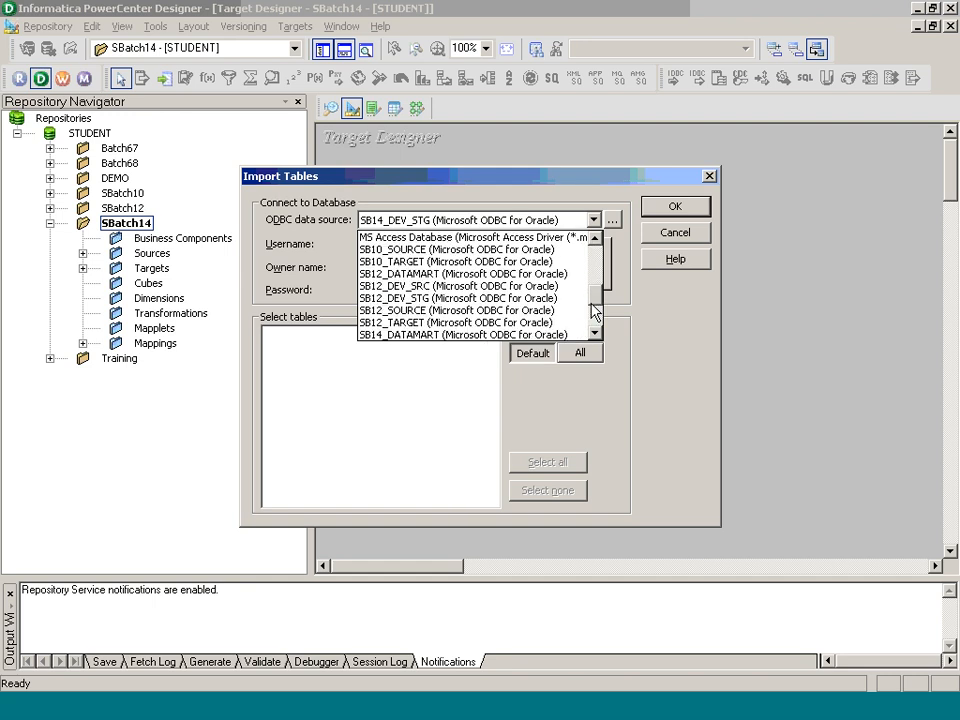
left_click(428, 336)
Connect to the database with username and owner DATAMART and the account password.
key("Tab")
key("Tab")
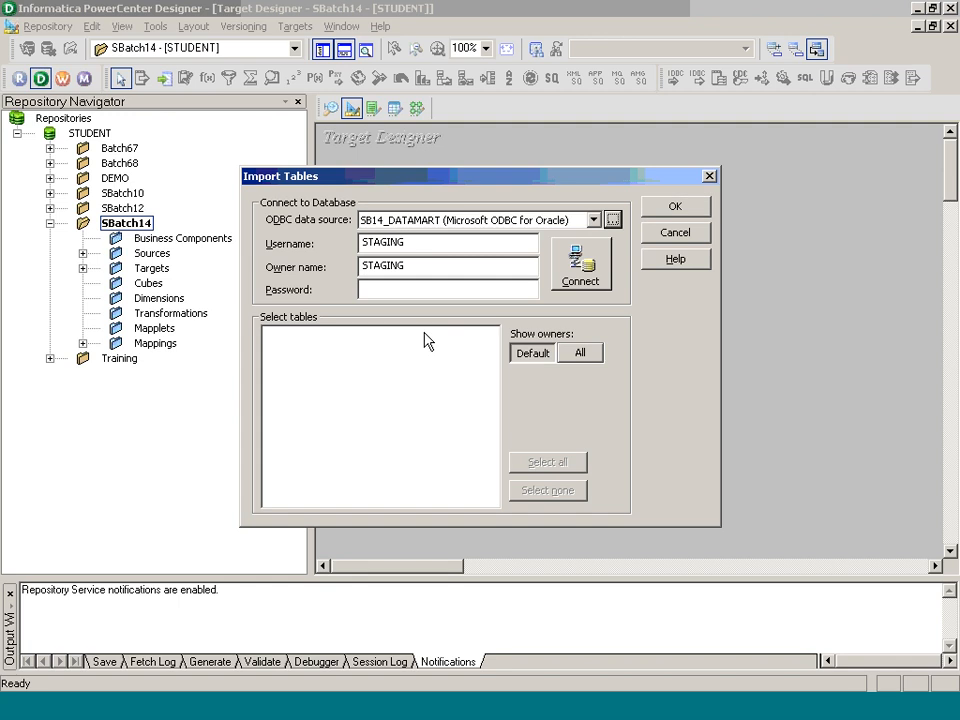
type("DAT")
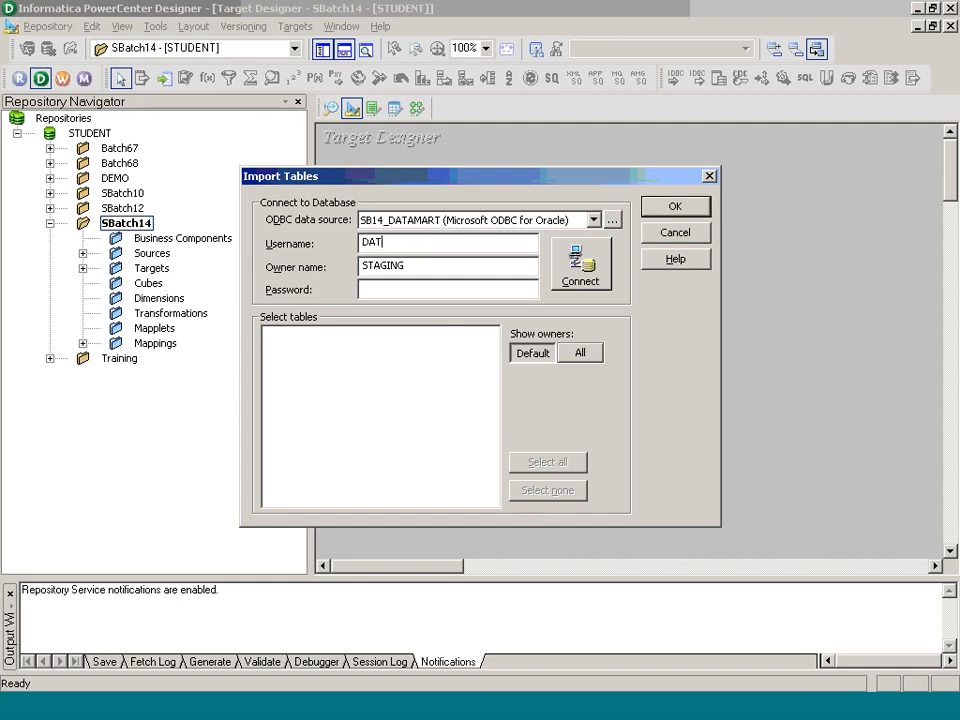
key("BackSpace")
type("A")
key("BackSpace")
type("TAMART")
key("Tab")
key("Tab")
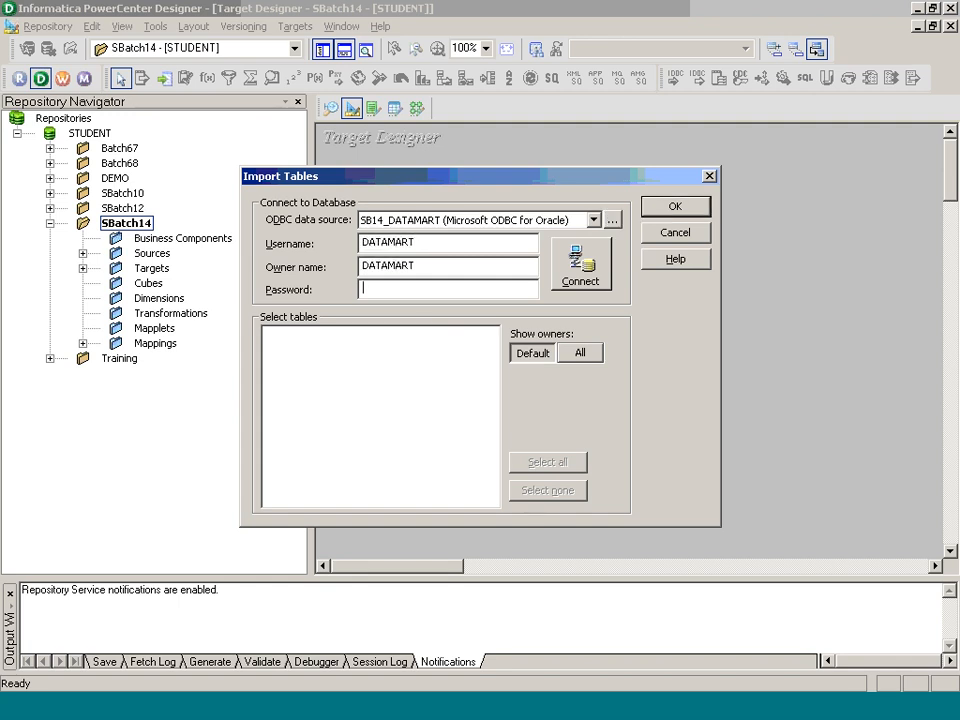
type("*******")
key("Tab")
key("space")
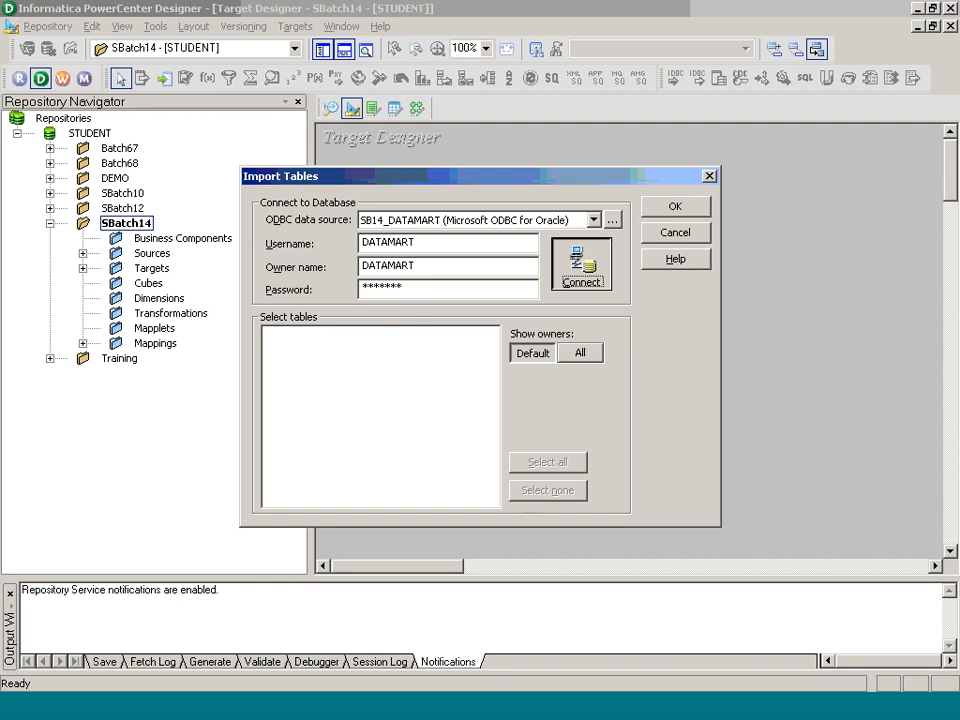
Import the DIM_DEALERSHIP table from the DATAMART schema as a target definition and save the repository changes.
double_click(285, 334)
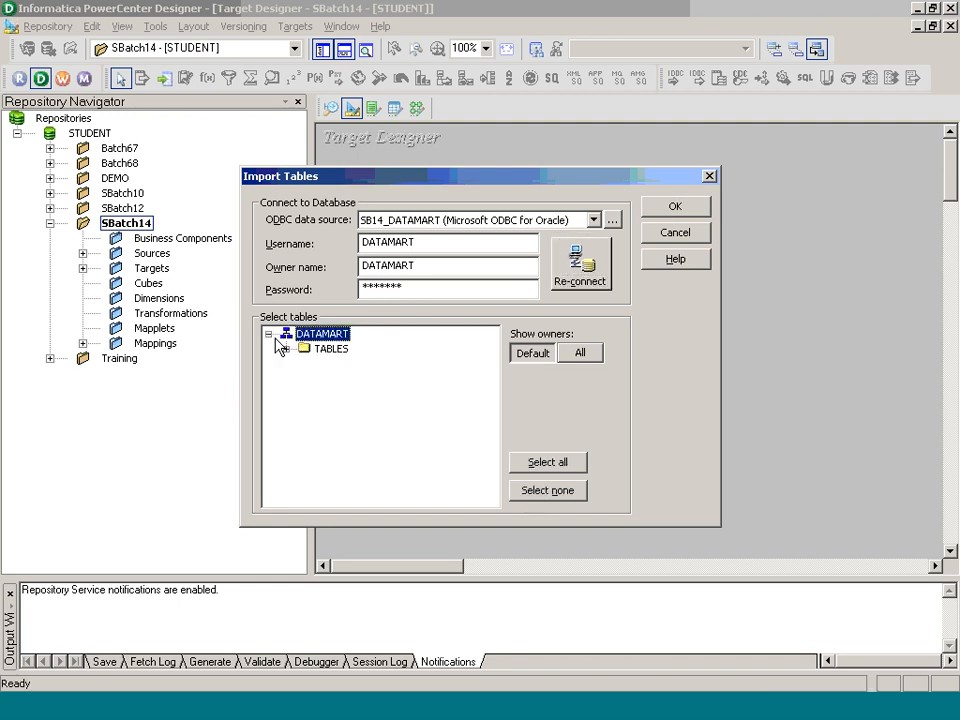
left_click(286, 348)
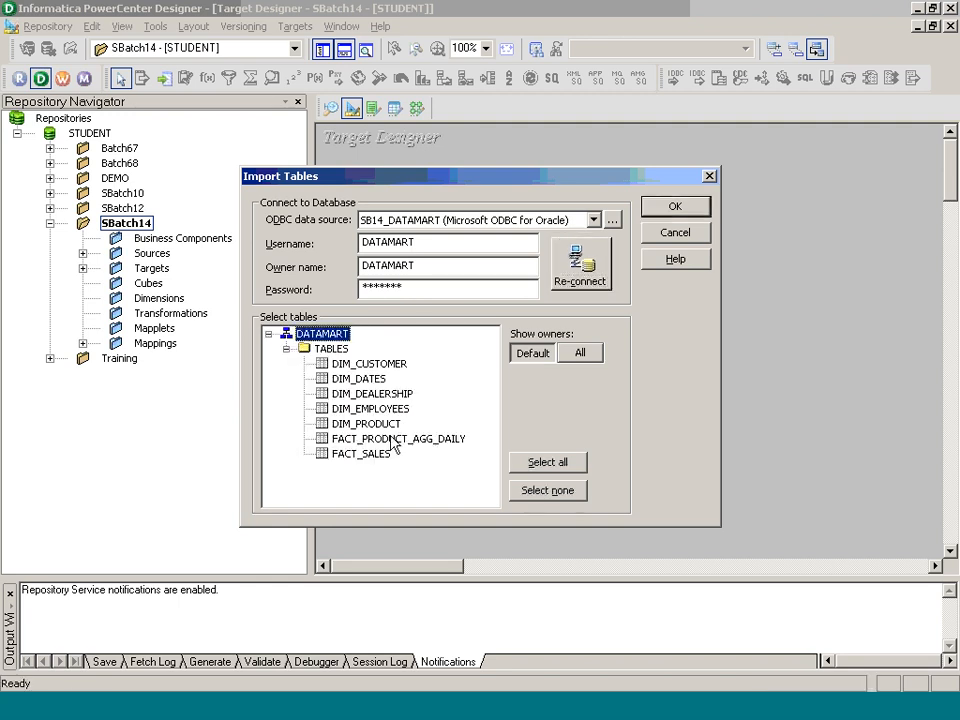
left_click(380, 393)
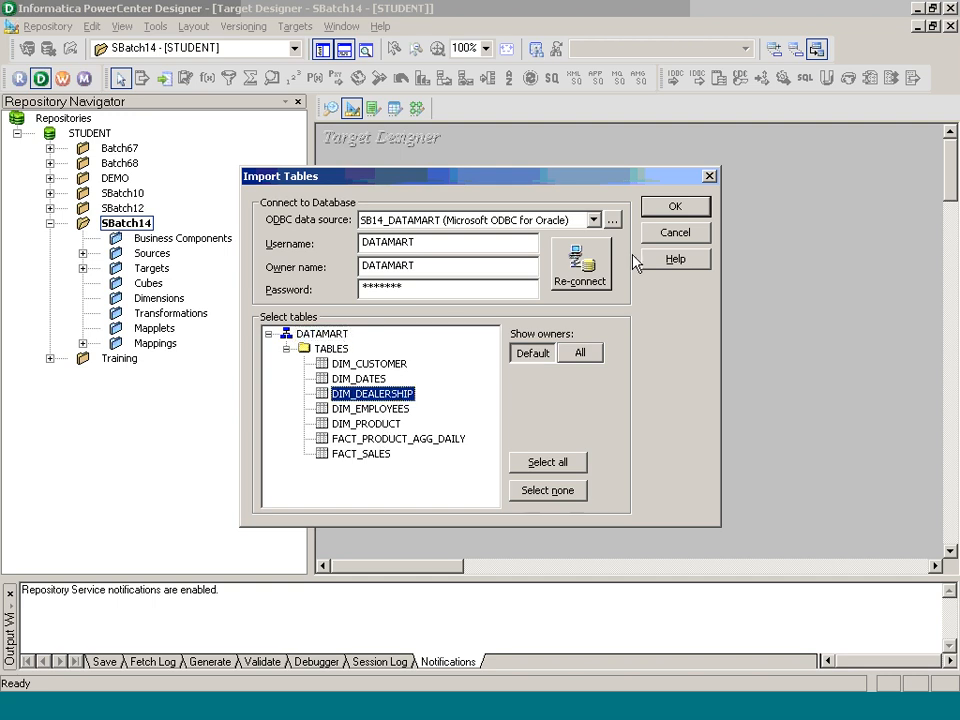
left_click(673, 206)
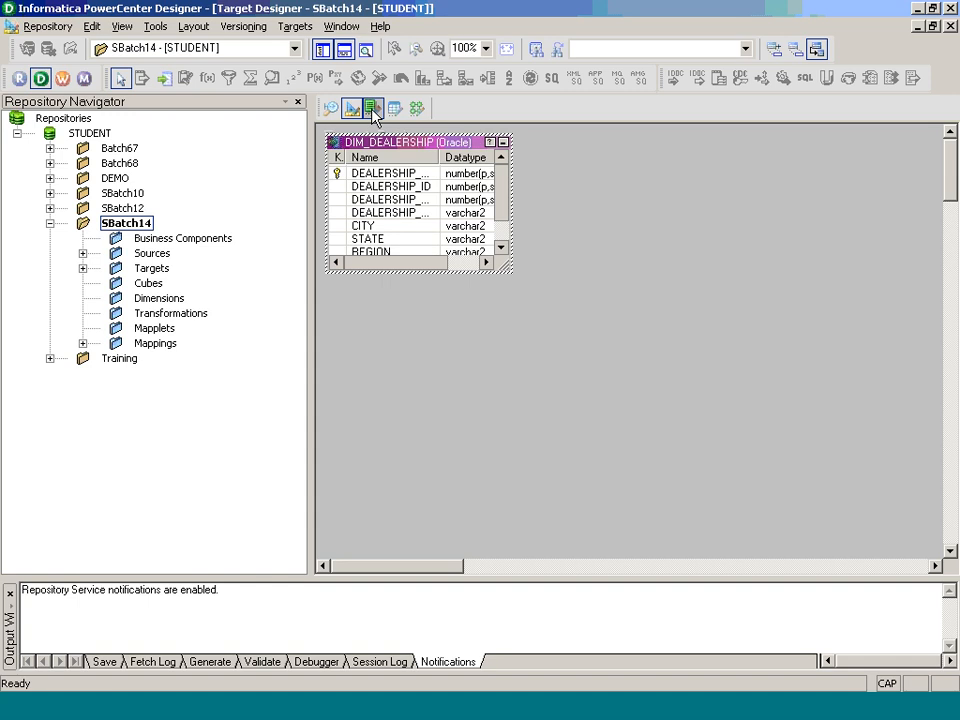
key("ctrl+s")
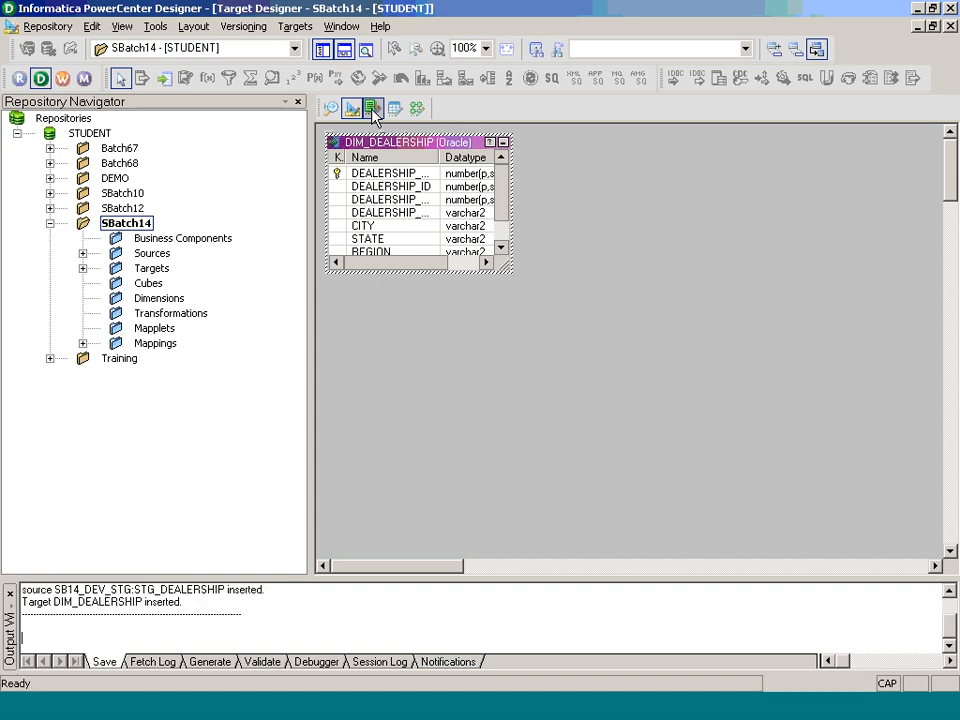
In the Mapping Designer, create a new mapping named m_CS7_Dim_Dealership.
left_click(418, 108)
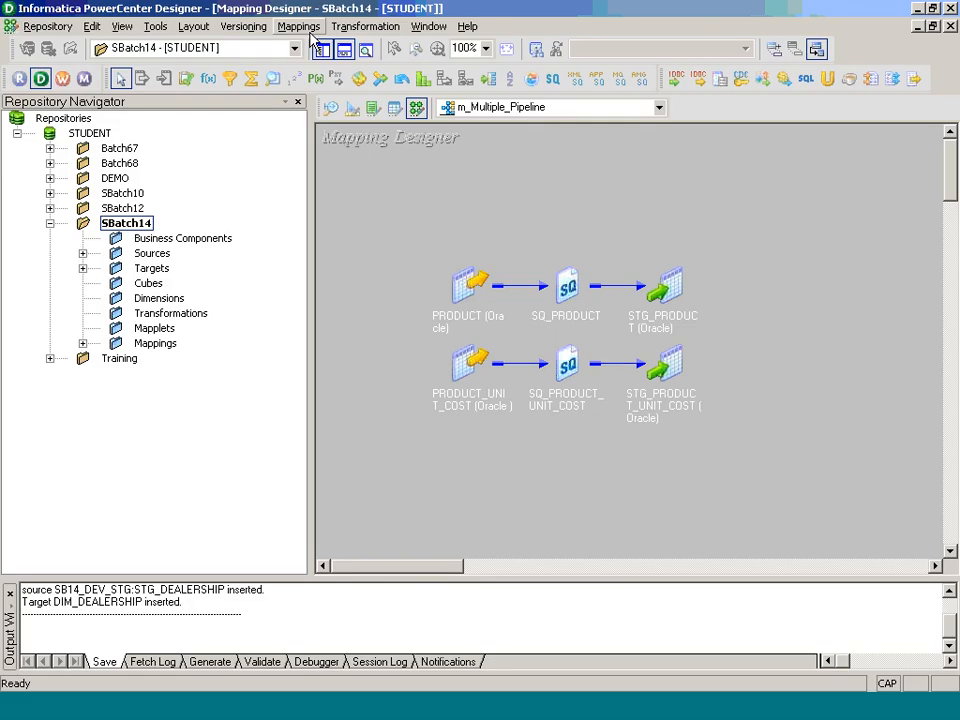
left_click(298, 26)
left_click(300, 101)
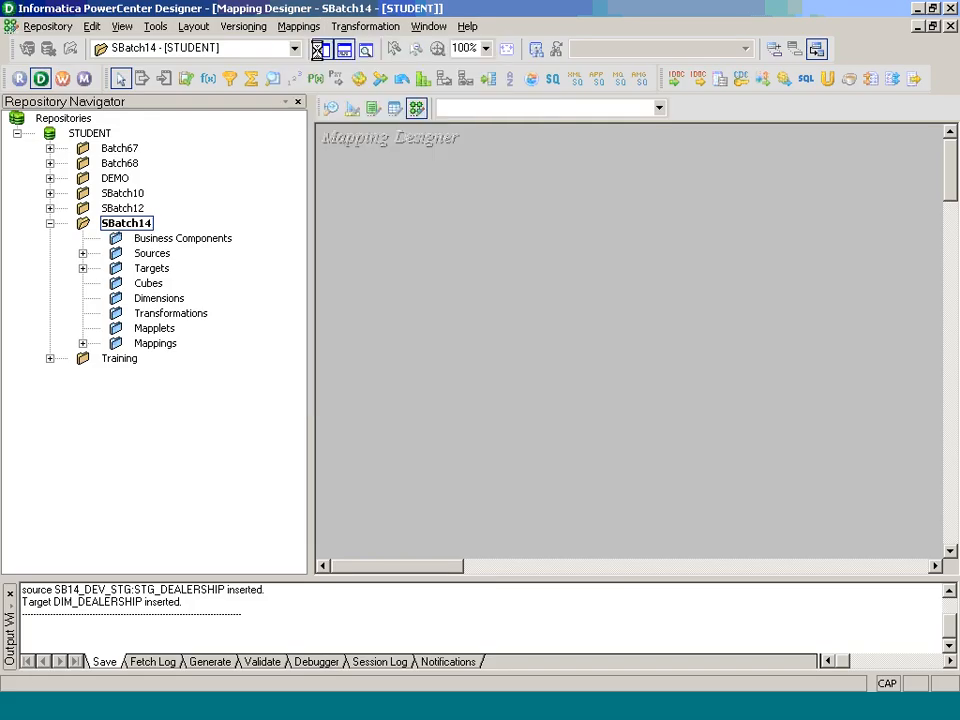
left_click(318, 50)
type("m")
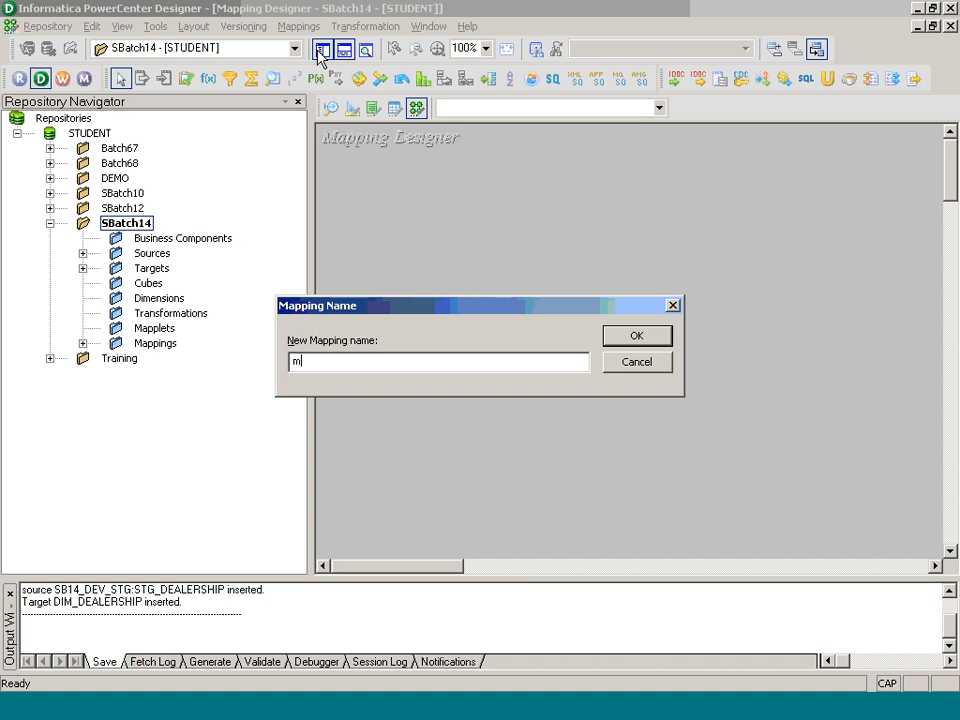
type("_CS7_Dim_Dealership")
key("Return")
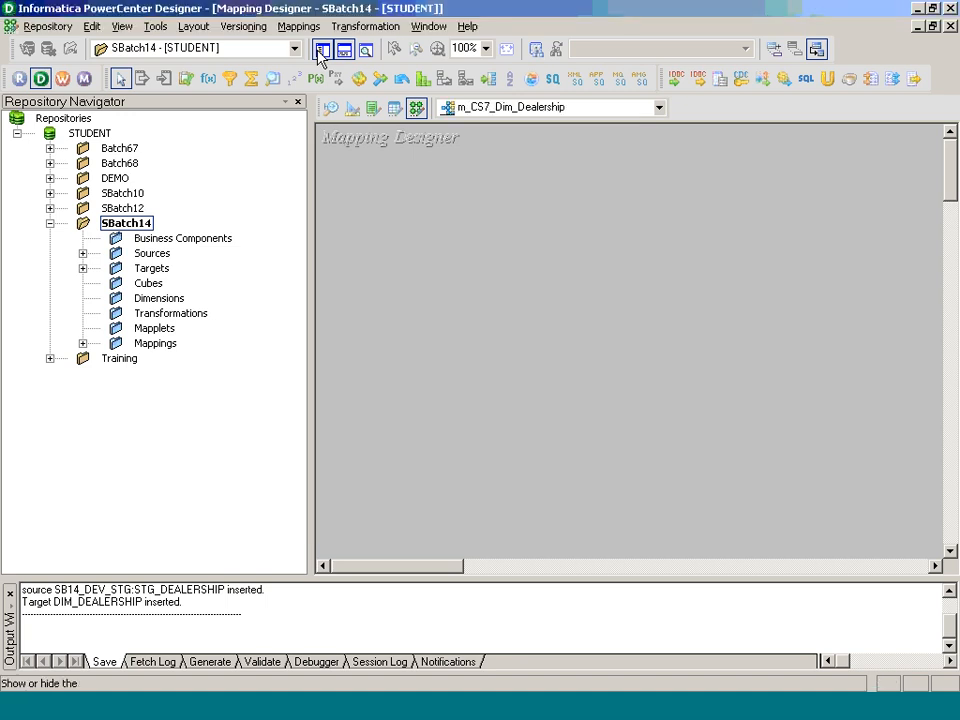
Add the STG_DEALERSHIP source from SB14_DEV_STG to the mapping workspace.
left_click(83, 253)
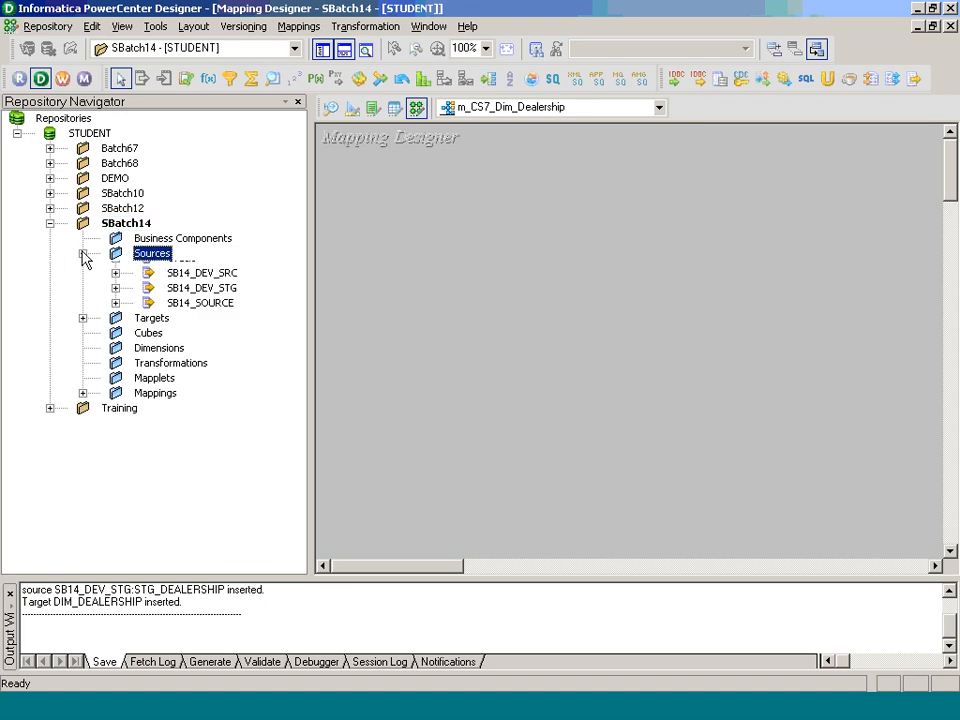
left_click(84, 253)
left_click(84, 254)
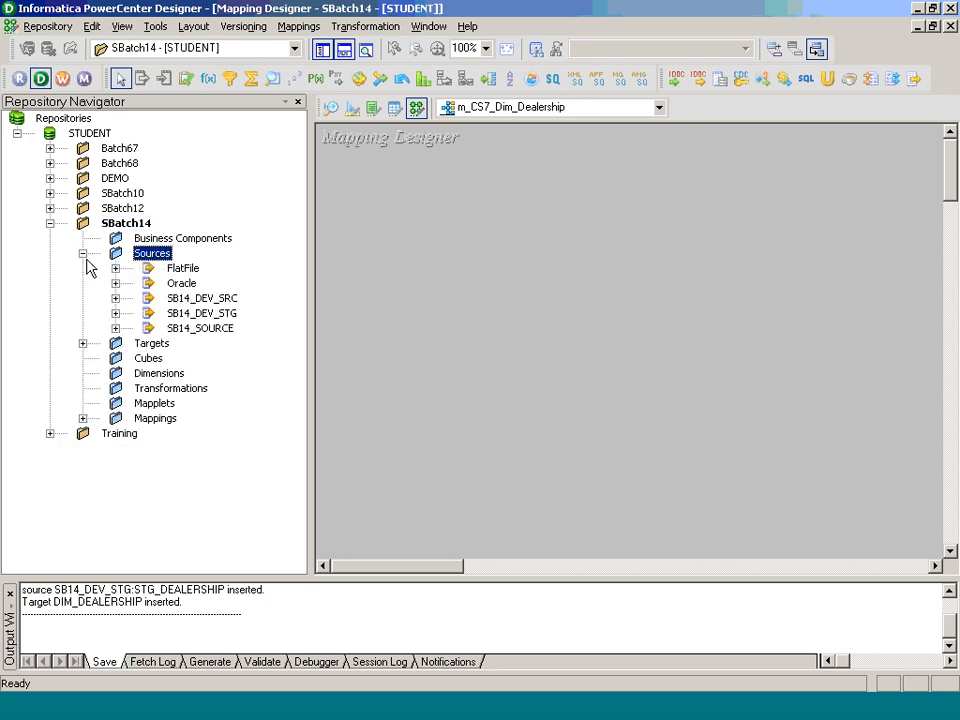
left_click(116, 313)
left_click_drag(225, 328, 398, 268)
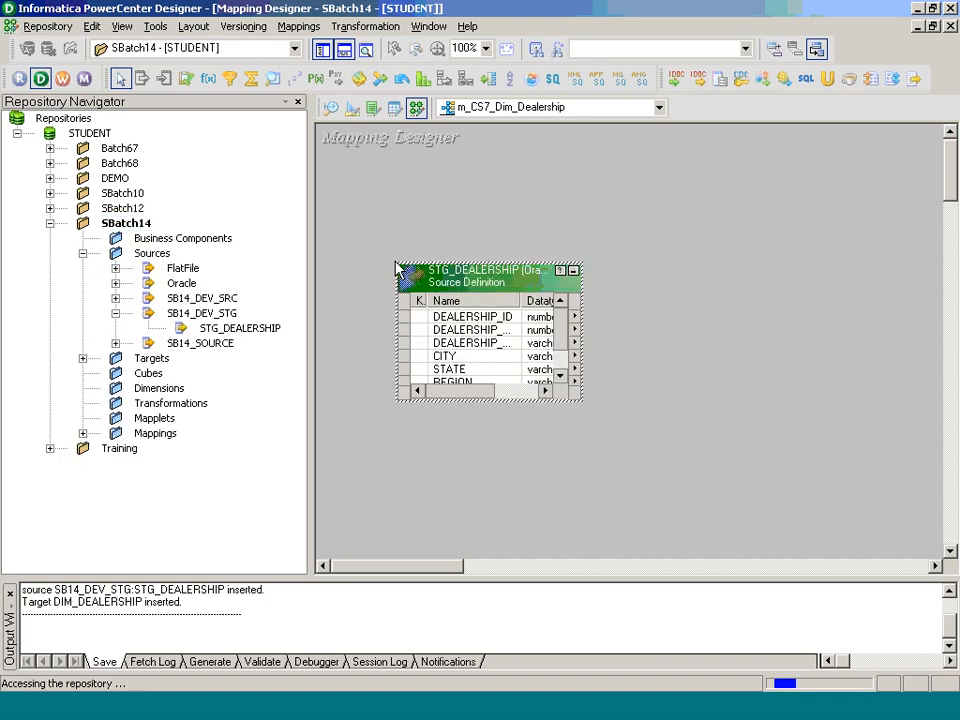
Add the DIM_DEALERSHIP target to the mapping, well apart from the source qualifier.
double_click(152, 358)
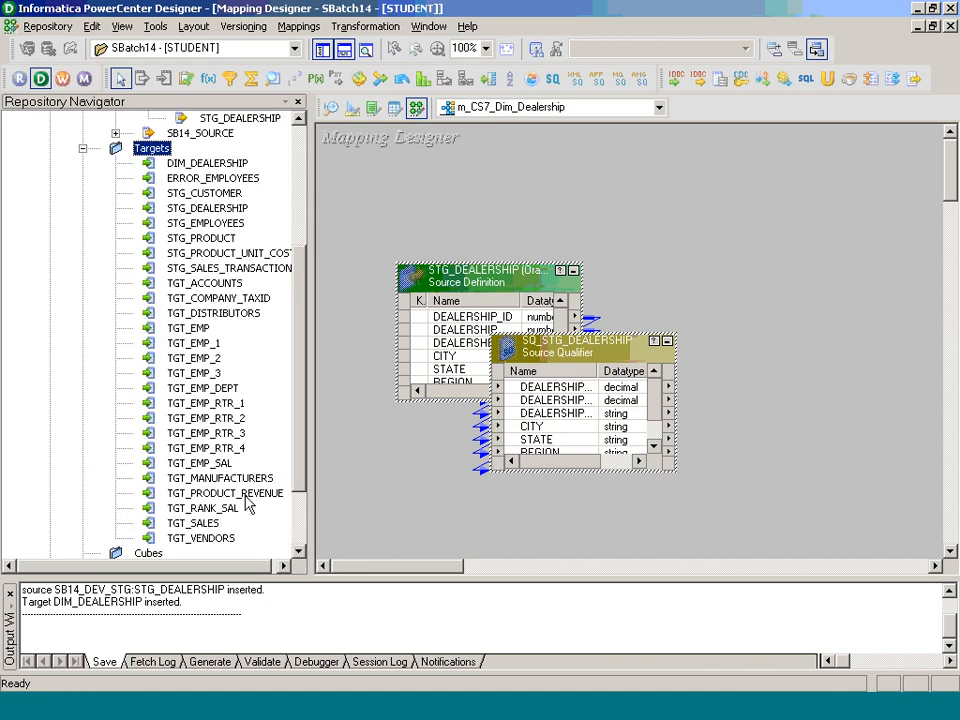
left_click(212, 163)
left_click_drag(222, 168, 852, 312)
Create an Expression transformation named Exp_Country and place it between the source qualifier and the target.
left_click(365, 26)
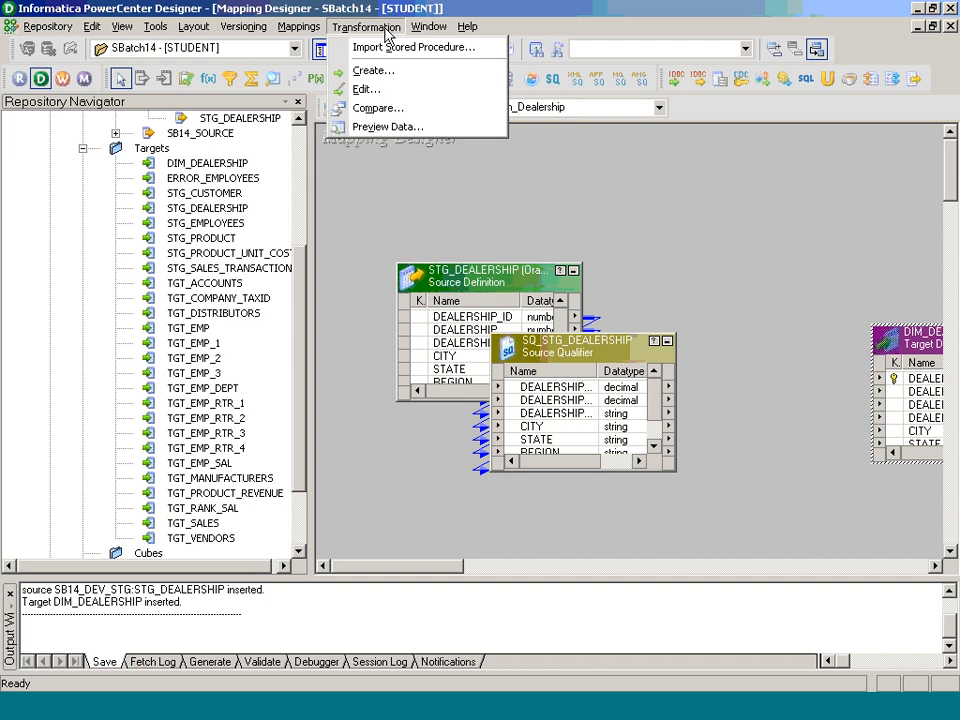
left_click(392, 71)
key("e")
key("Tab")
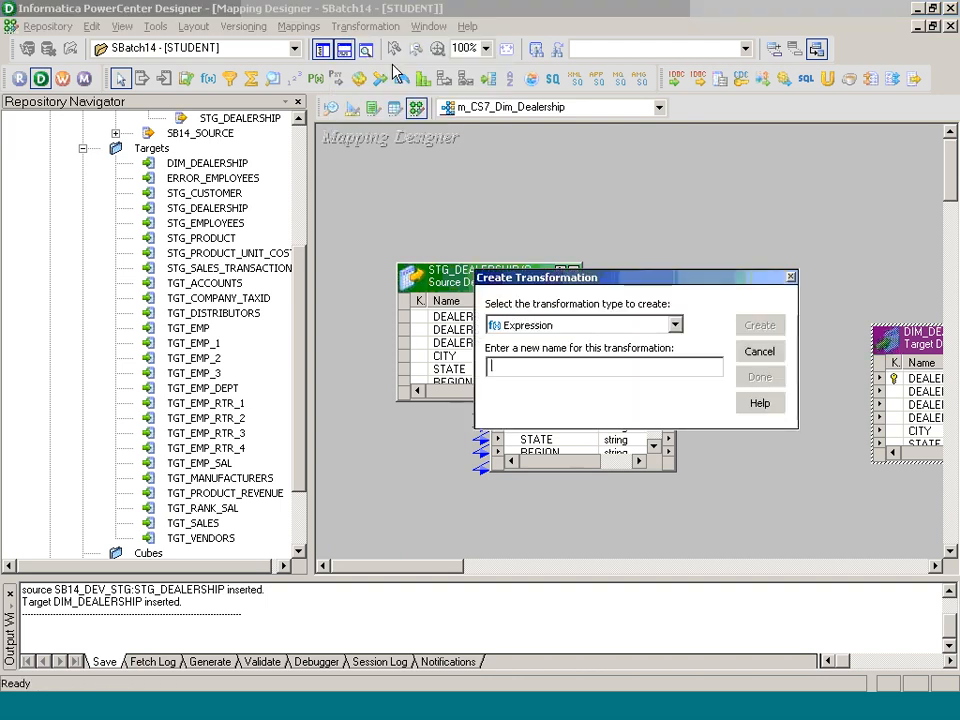
type("Exp_DiCountry")
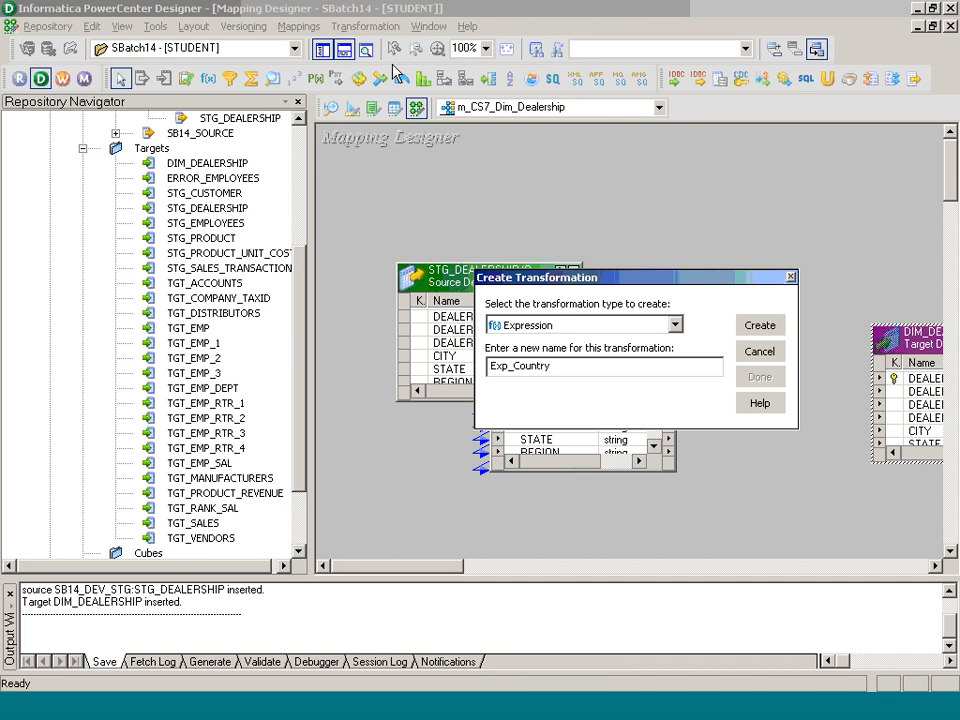
key("Return")
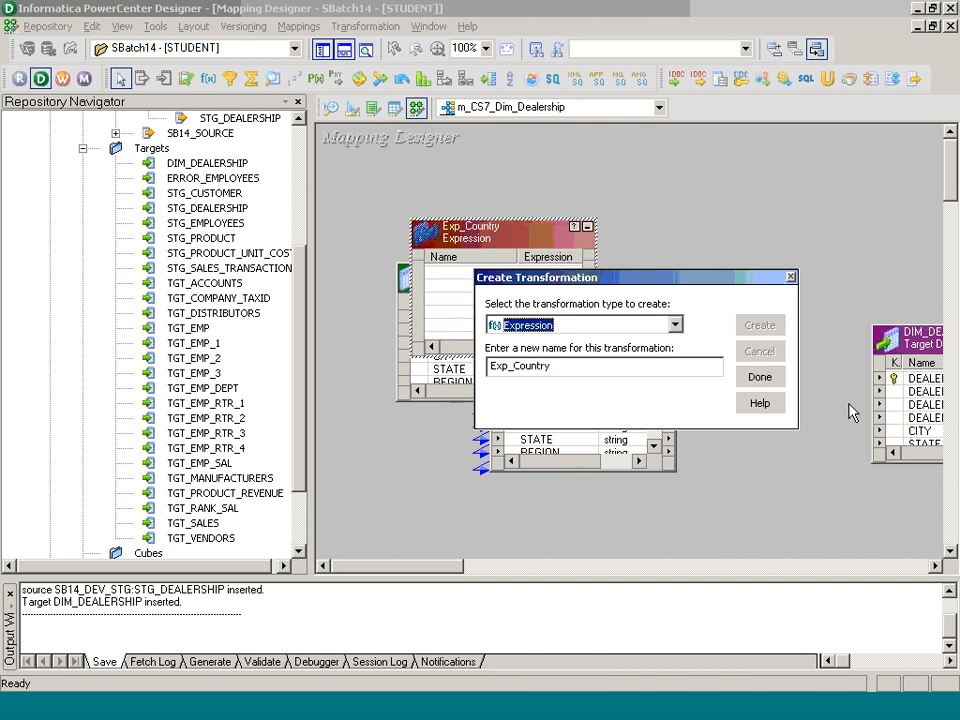
left_click(760, 377)
left_click_drag(480, 232, 762, 195)
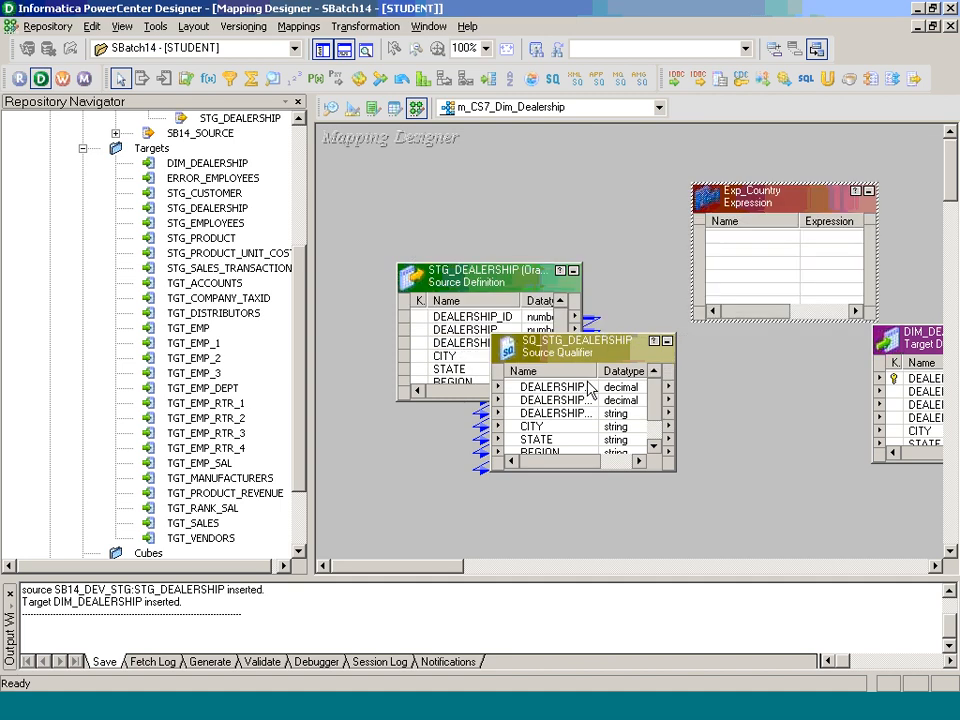
Link all ports of SQ_STG_DEALERSHIP into Exp_Country, and link all Exp_Country ports to DIM_DEALERSHIP starting at DEALERSHIP_ID.
left_click_drag(535, 387, 590, 448)
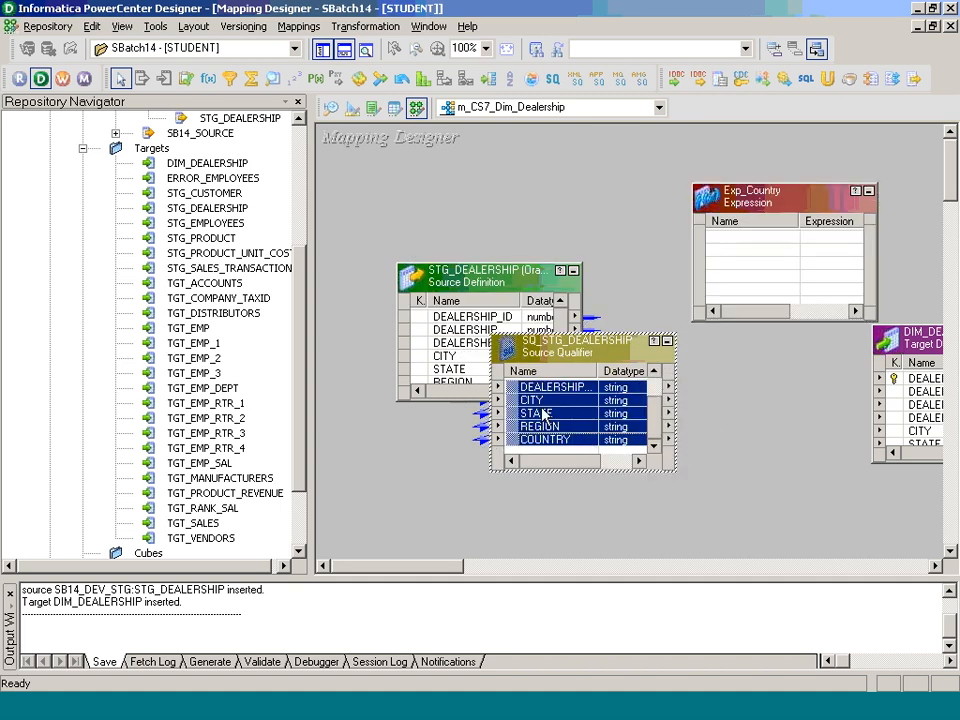
left_click_drag(542, 414, 780, 262)
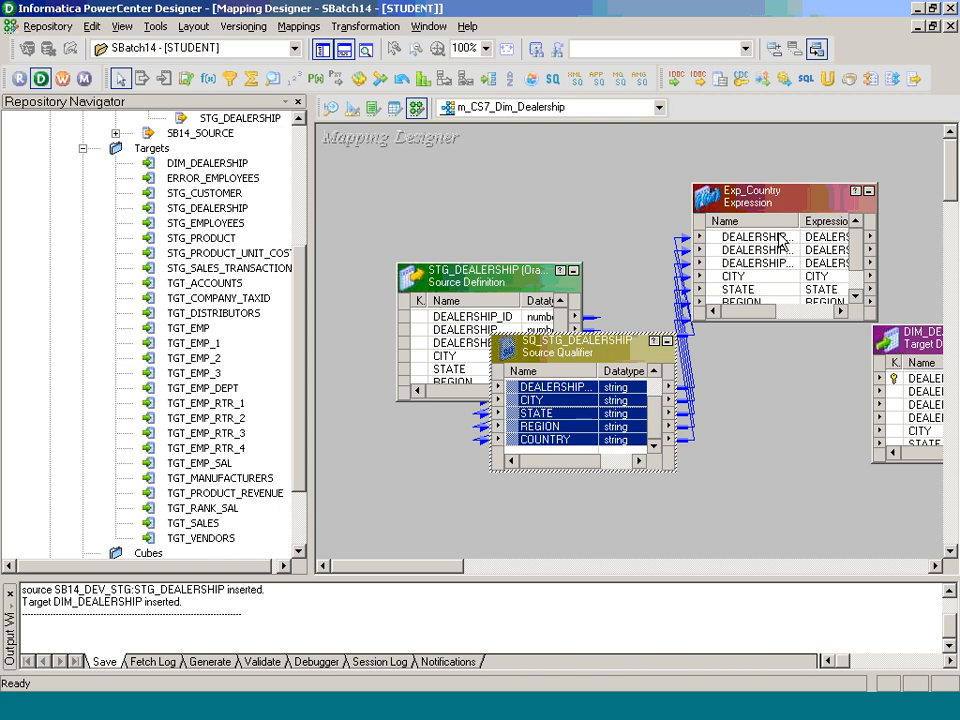
left_click(781, 236)
left_click_drag(857, 250, 857, 280)
left_click(790, 289, "shift")
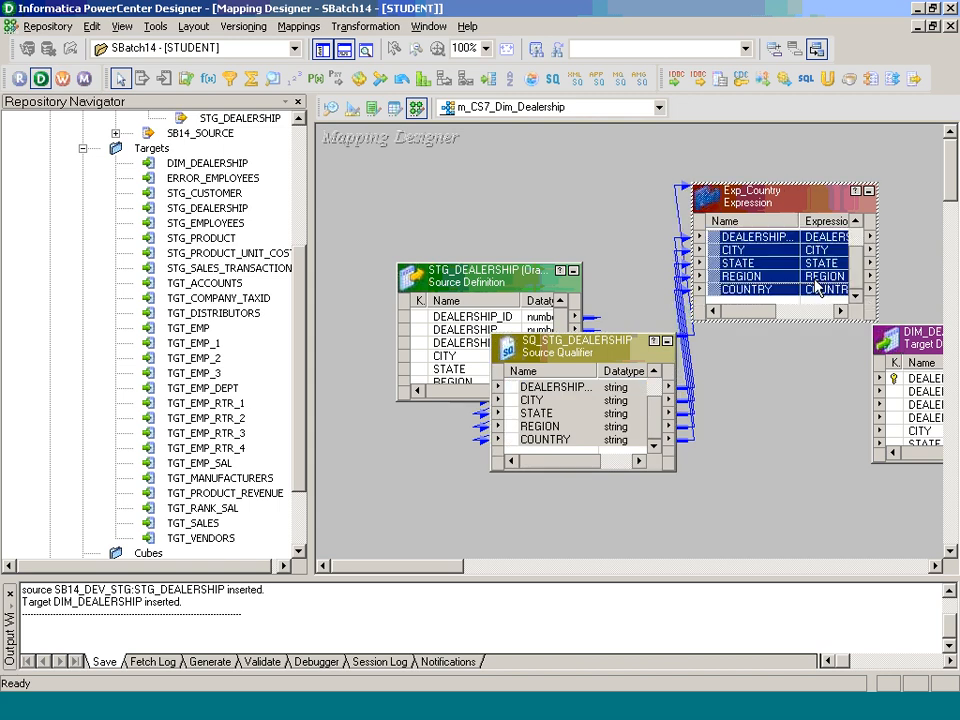
left_click_drag(760, 276, 918, 400)
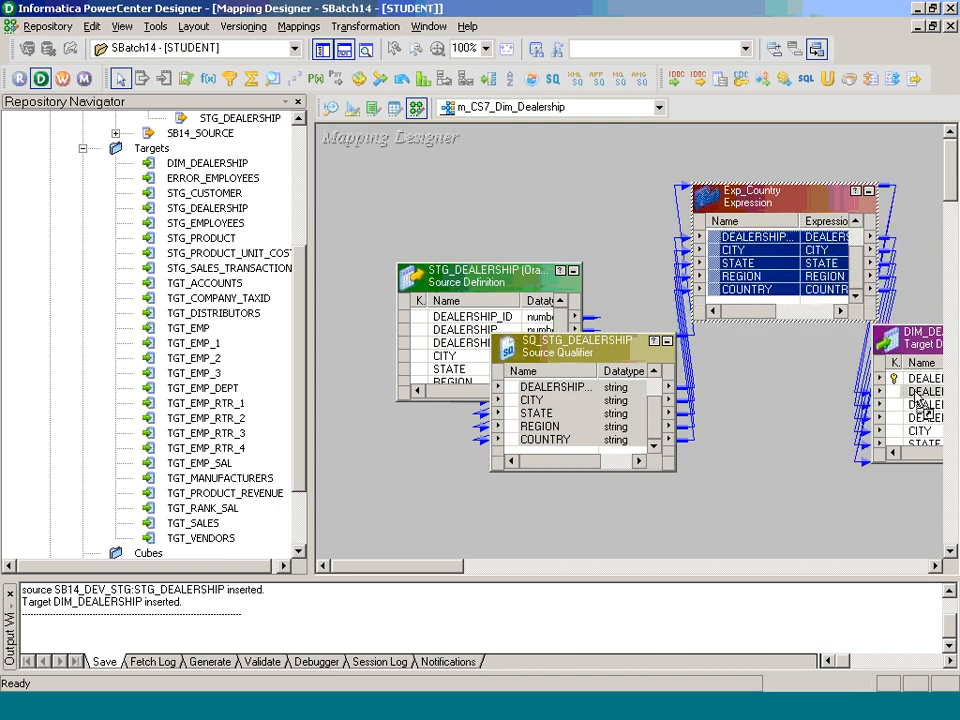
Hide the output and navigator windows, and rearrange the target and Exp_Country with the target's Name column widened to show full port names.
left_click(344, 49)
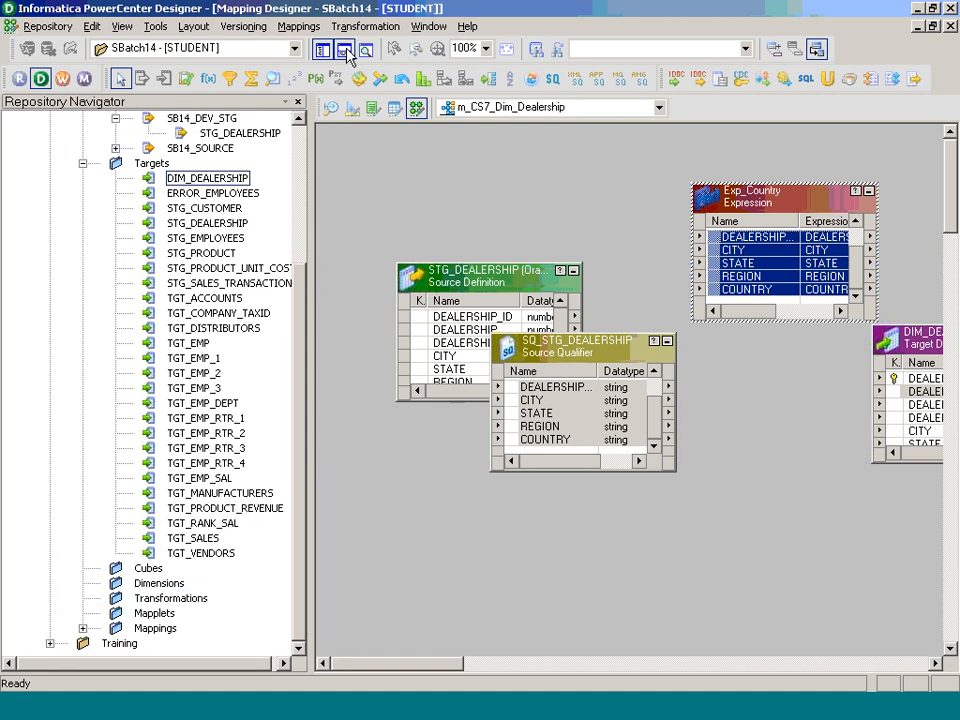
left_click(322, 49)
left_click_drag(690, 341, 800, 256)
left_click(462, 207)
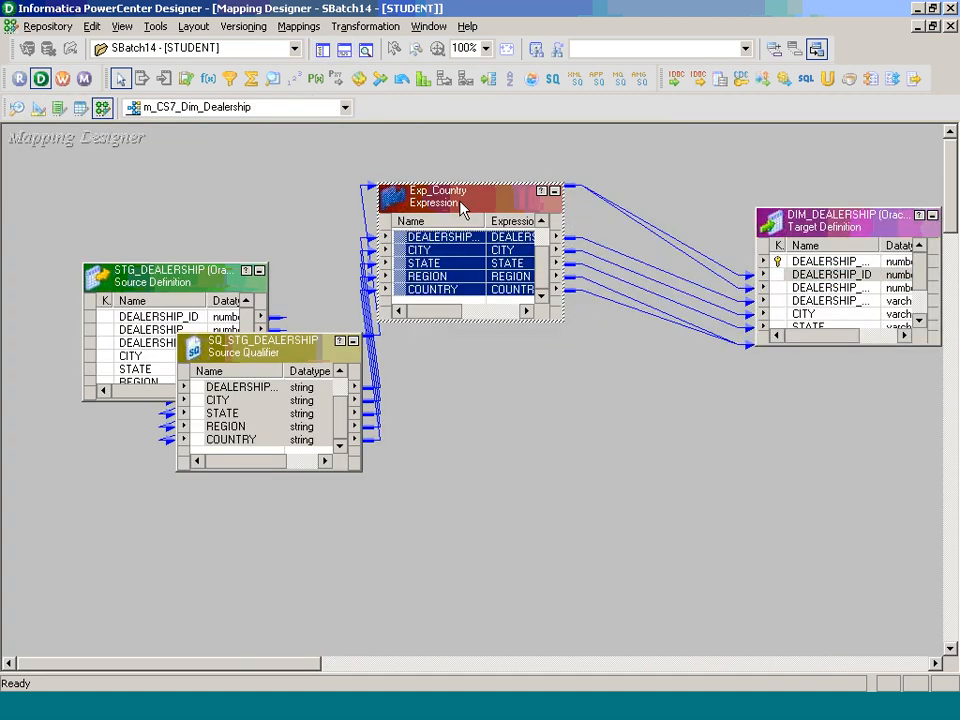
left_click_drag(462, 207, 595, 435)
left_click(793, 450)
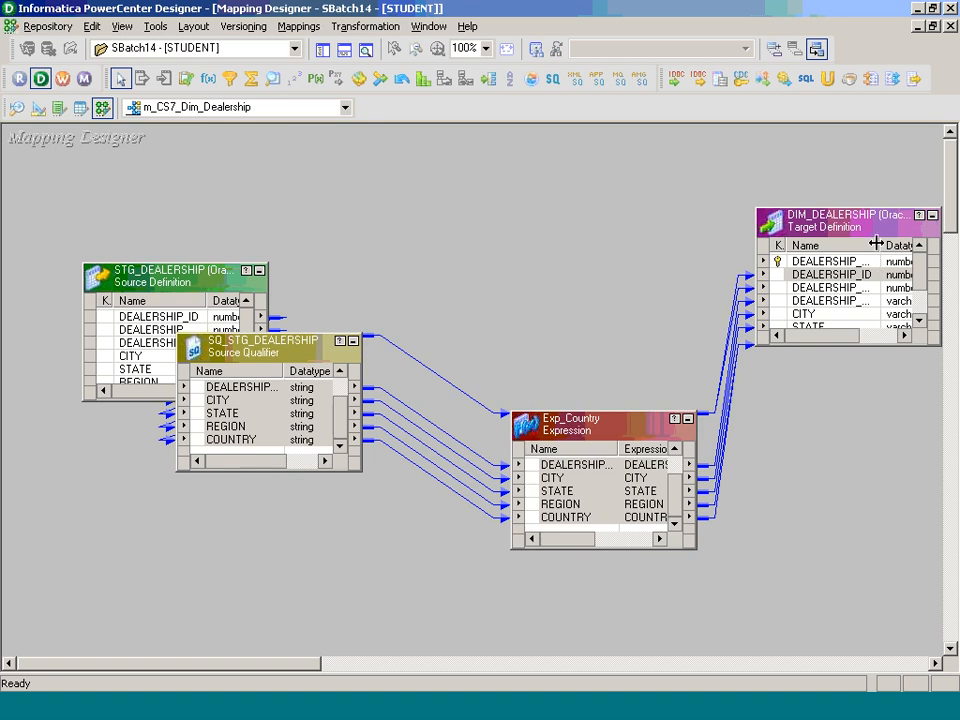
double_click(878, 245)
left_click(879, 261)
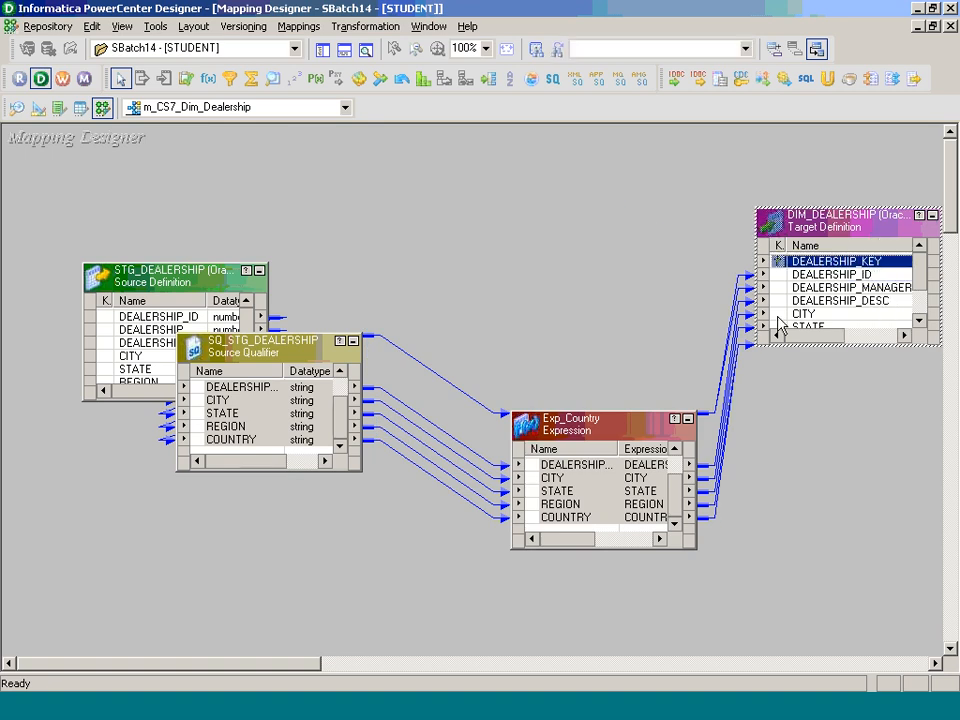
Create a Sequence Generator transformation named Seq_Dealership_Key.
left_click(365, 26)
left_click(382, 70)
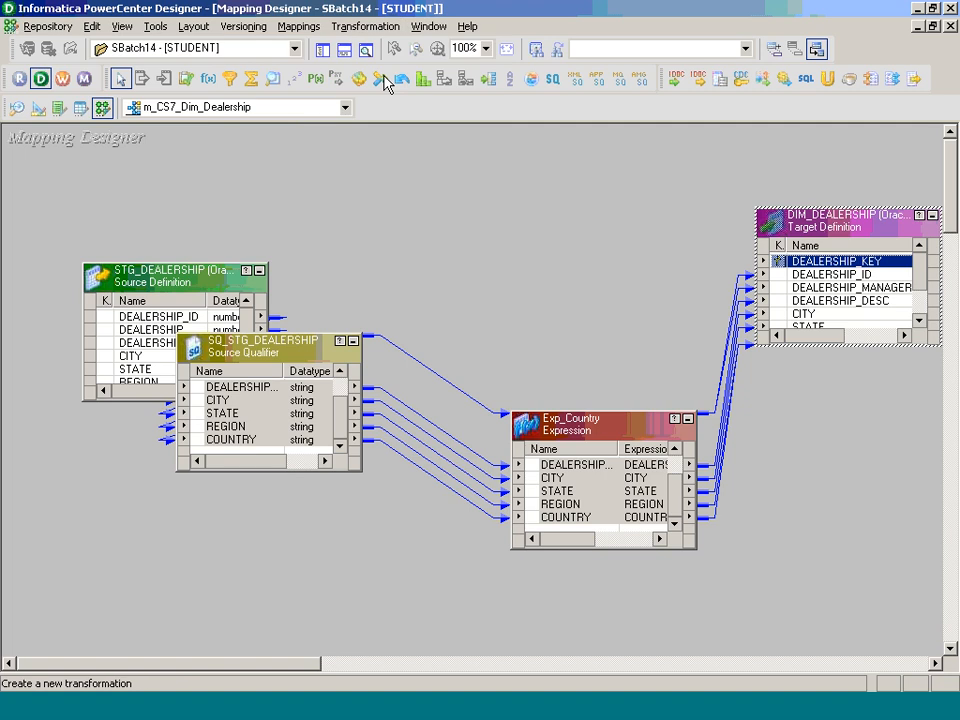
key("s")
key("Tab")
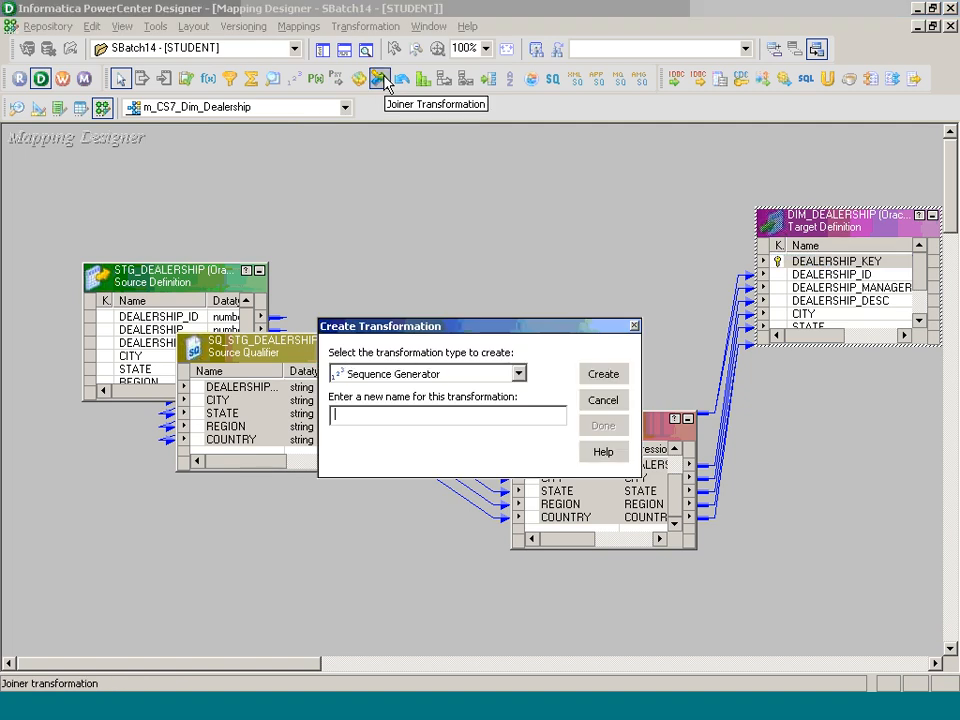
type("Seq_Dealership_Key")
key("Return")
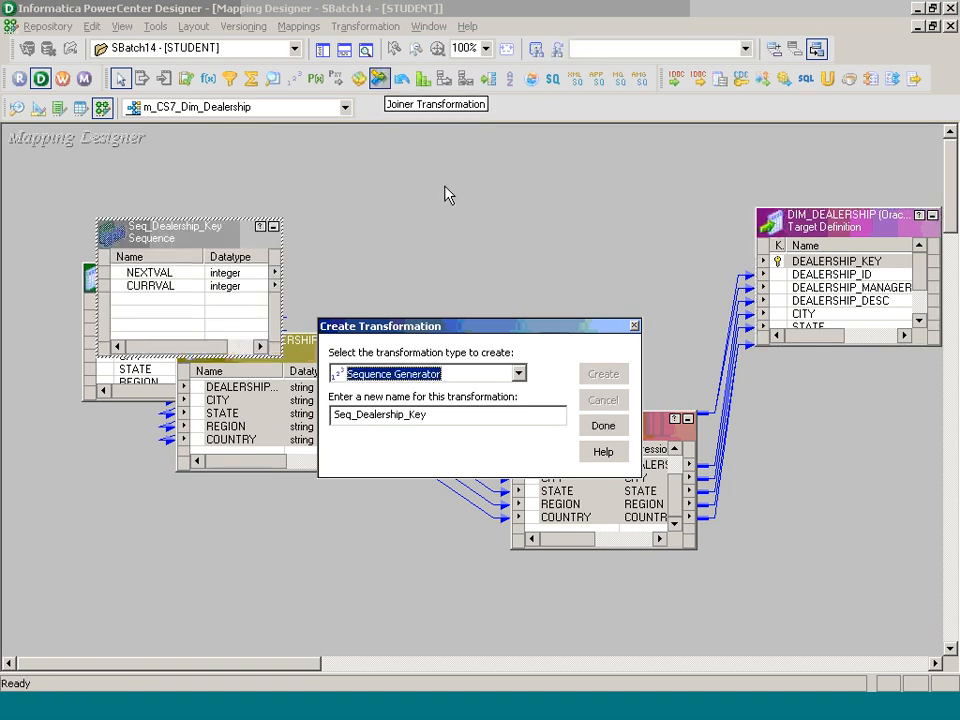
left_click(611, 437)
Link NEXTVAL of Seq_Dealership_Key to the target's DEALERSHIP_KEY and place the sequence generator above Exp_Country, clear of the target.
left_click_drag(214, 255, 688, 184)
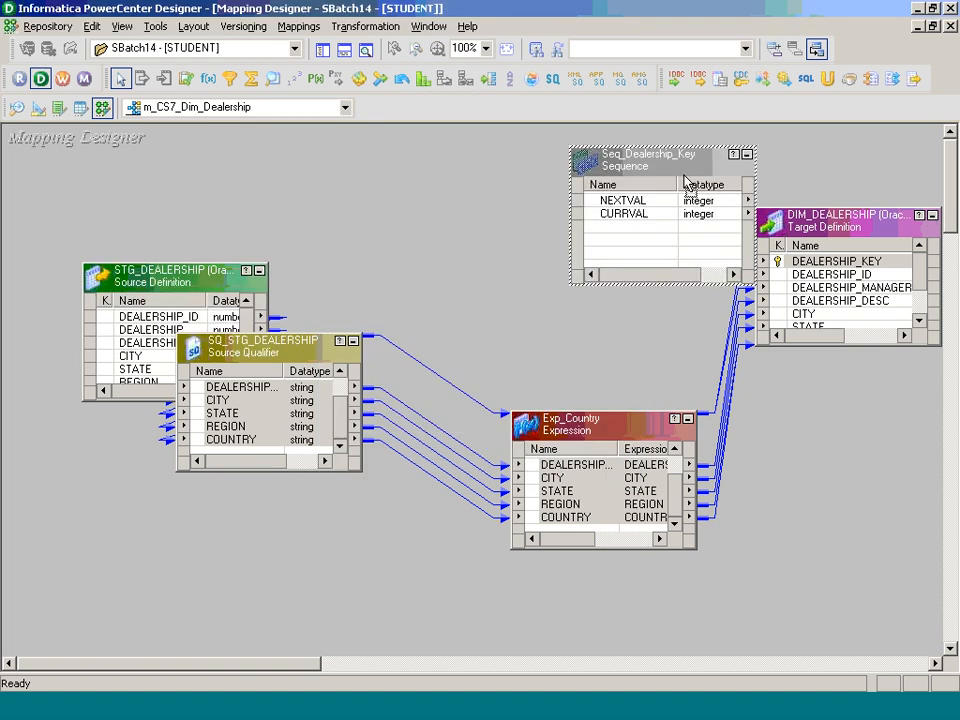
left_click_drag(624, 201, 851, 262)
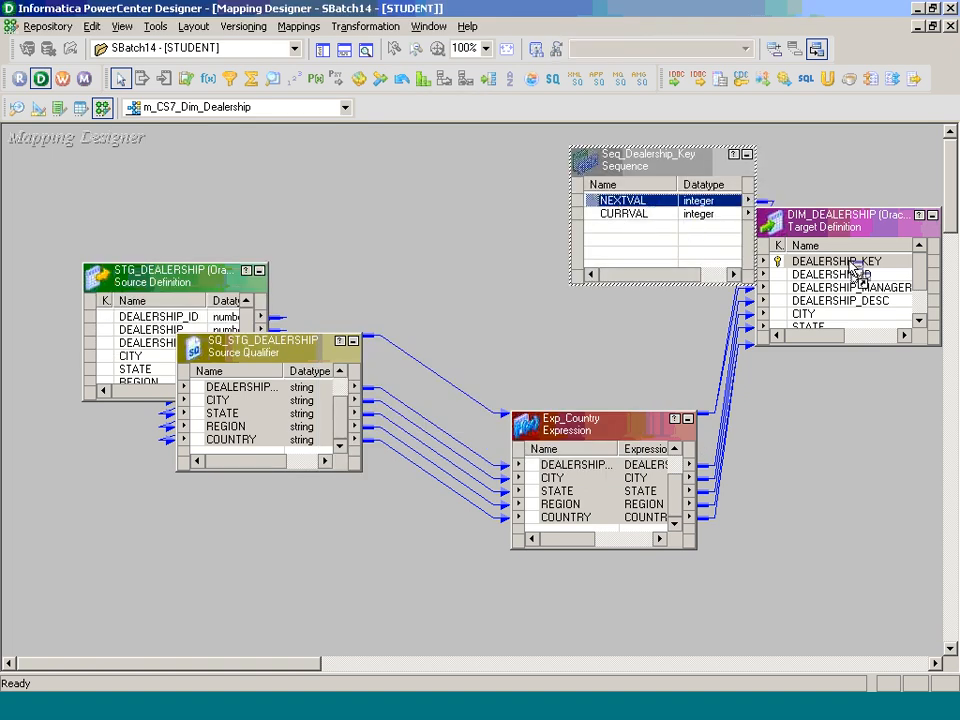
left_click_drag(688, 173, 516, 196)
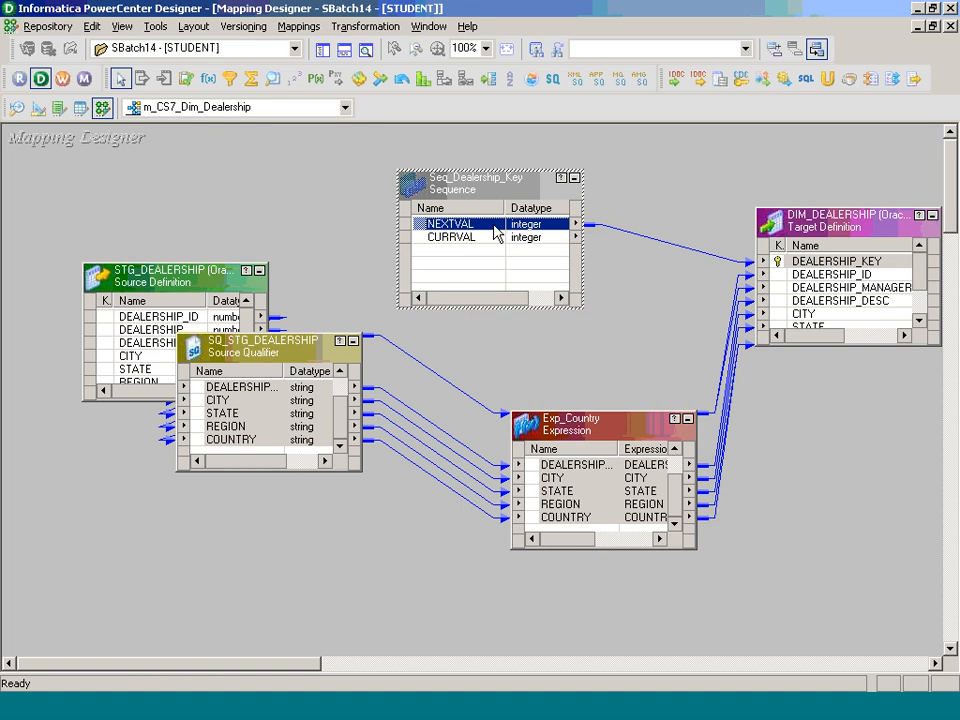
double_click(492, 232)
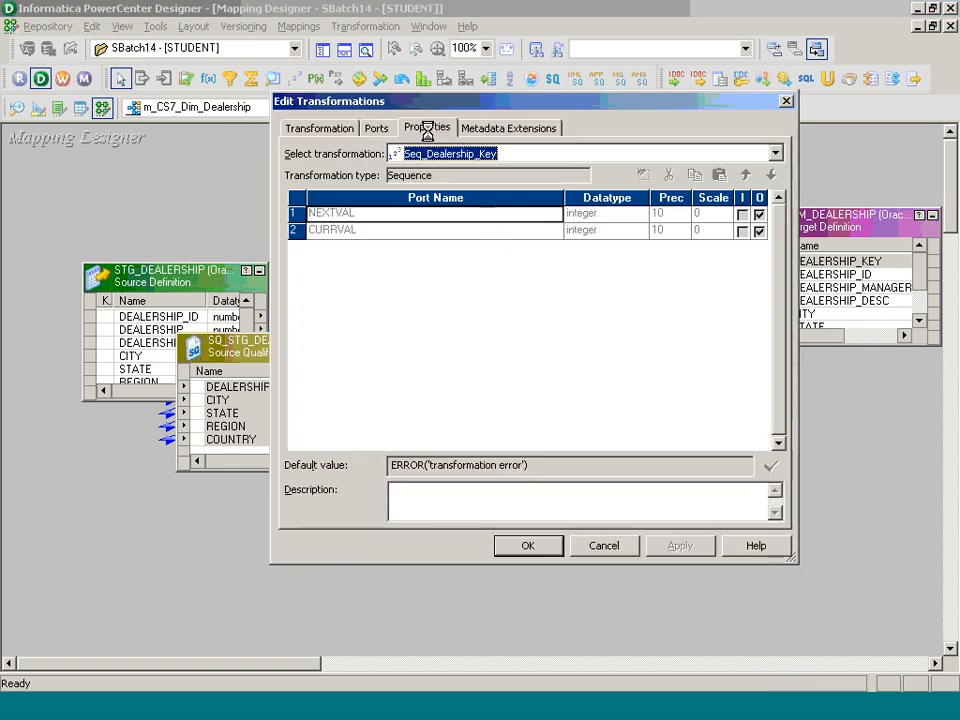
left_click(427, 128)
left_click(528, 261)
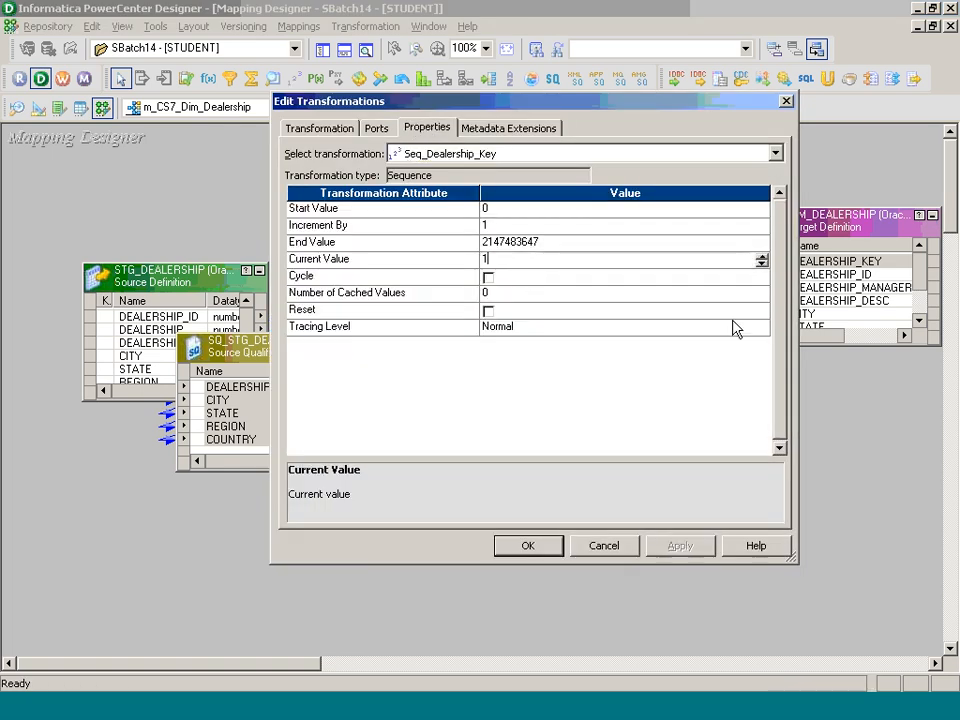
type("001")
left_click(604, 549)
Arrange all objects of the mapping as icons and save it to the repository.
right_click(349, 235)
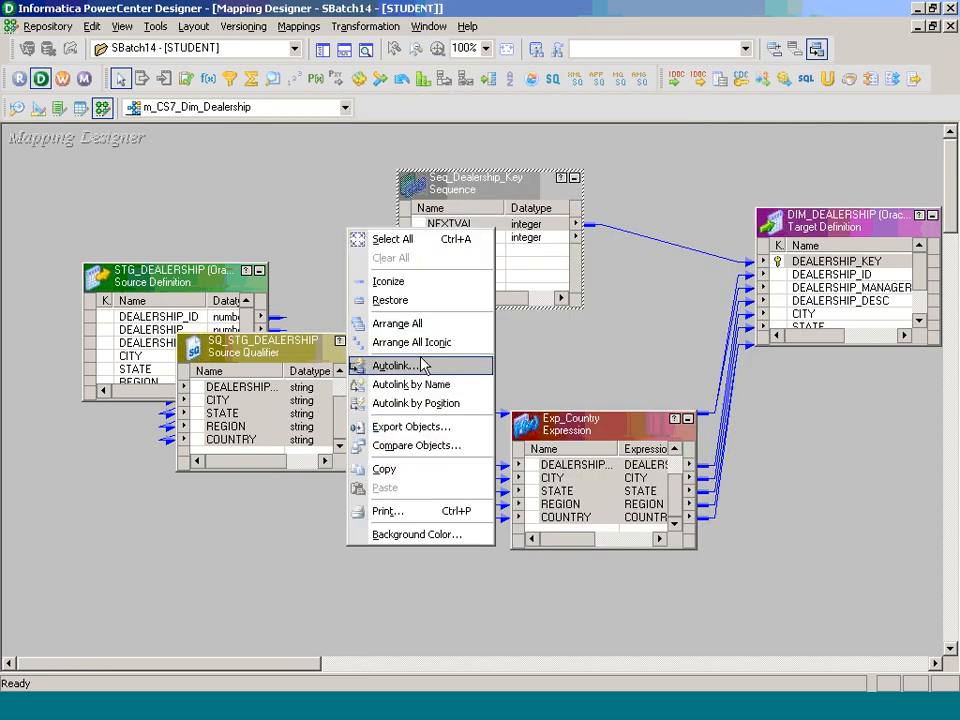
left_click(418, 347)
key("ctrl+s")
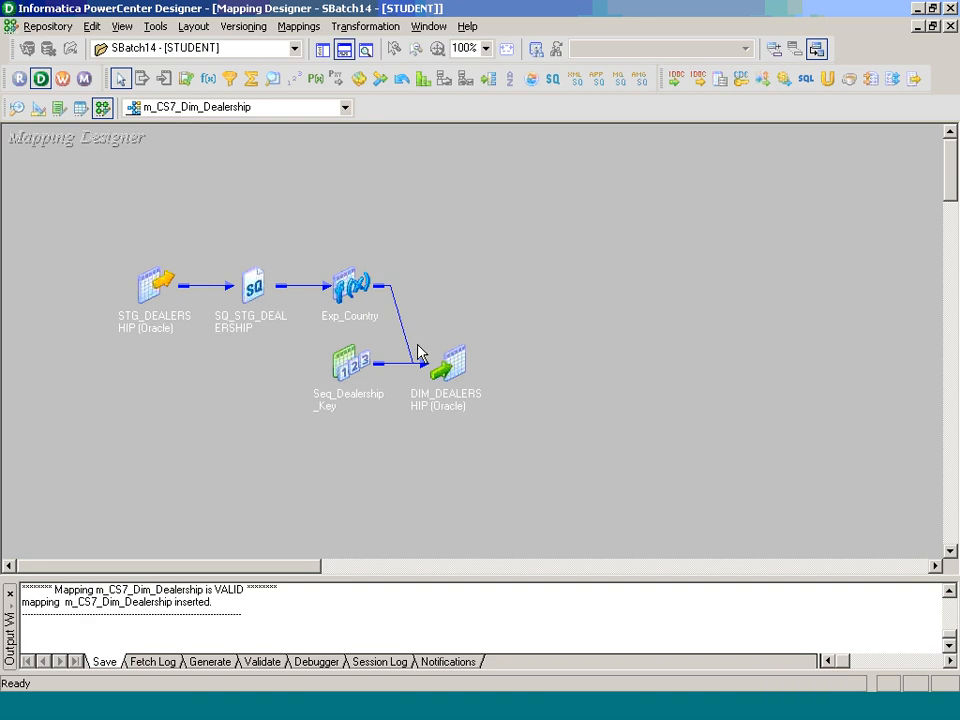
left_click(303, 705)
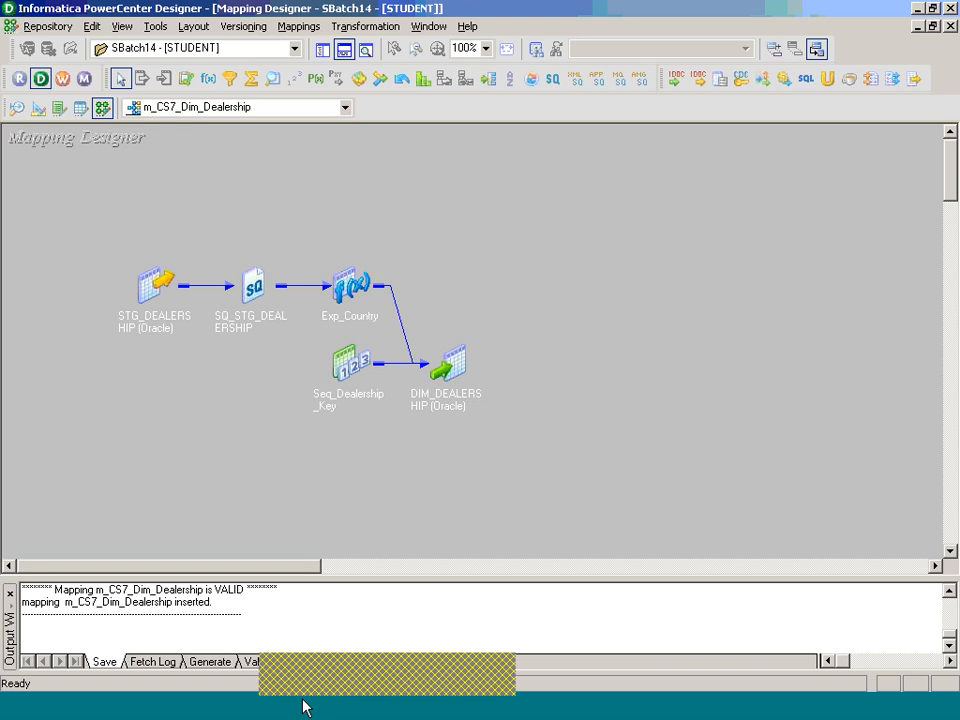
left_click(590, 468)
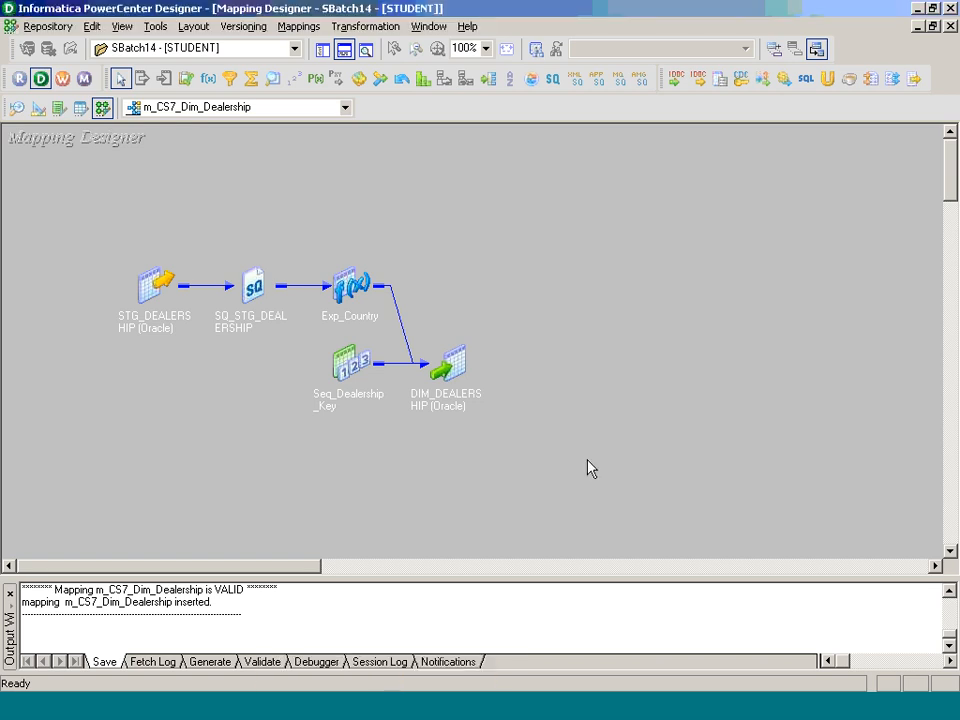
Expand the DIM_DEALERSHIP target and place it to the far right of Exp_Country, with Seq_Dealership_Key above it.
double_click(450, 366)
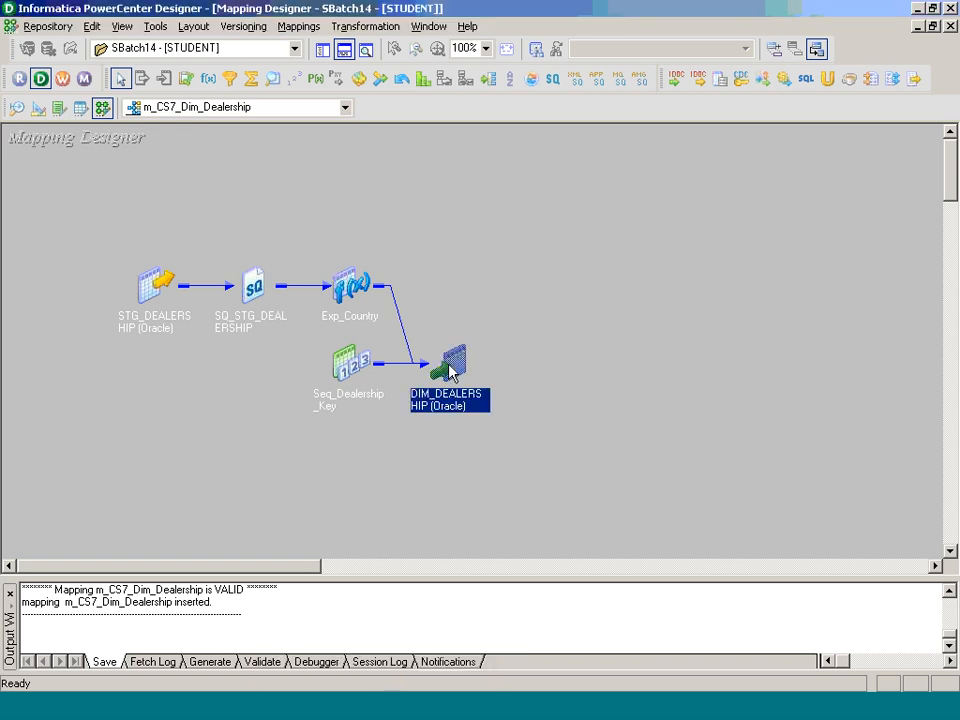
left_click_drag(502, 366, 756, 272)
left_click_drag(343, 375, 619, 188)
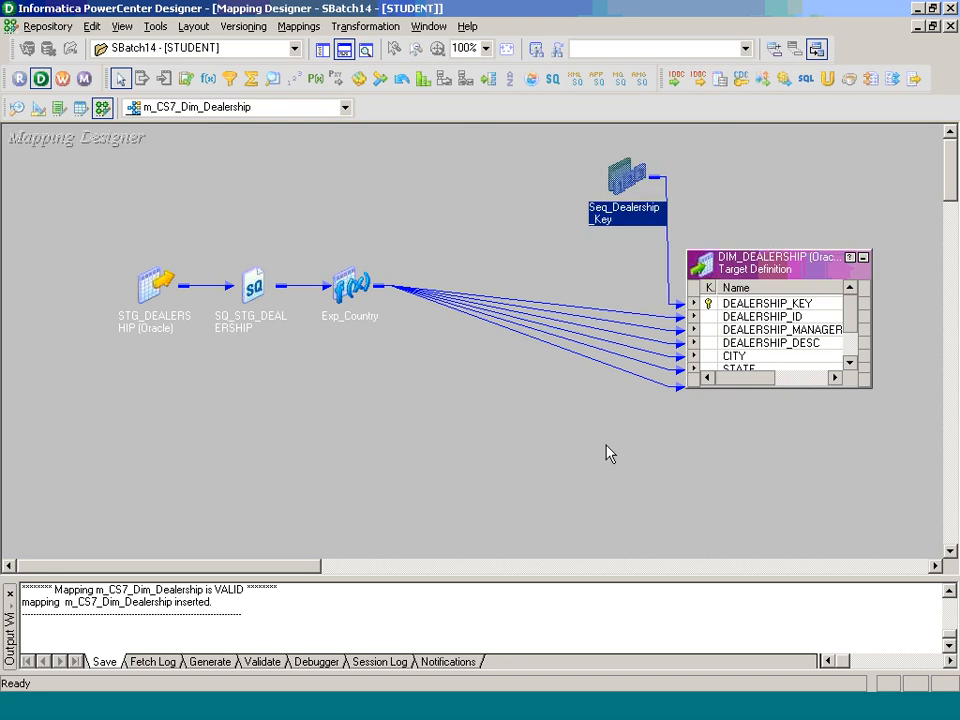
Switch to TOAD, run SELECT * FROM STG_DEALERSHIP; in the staging SQL editor and examine the COUNTRY values of the first three rows.
key("alt+Tab")
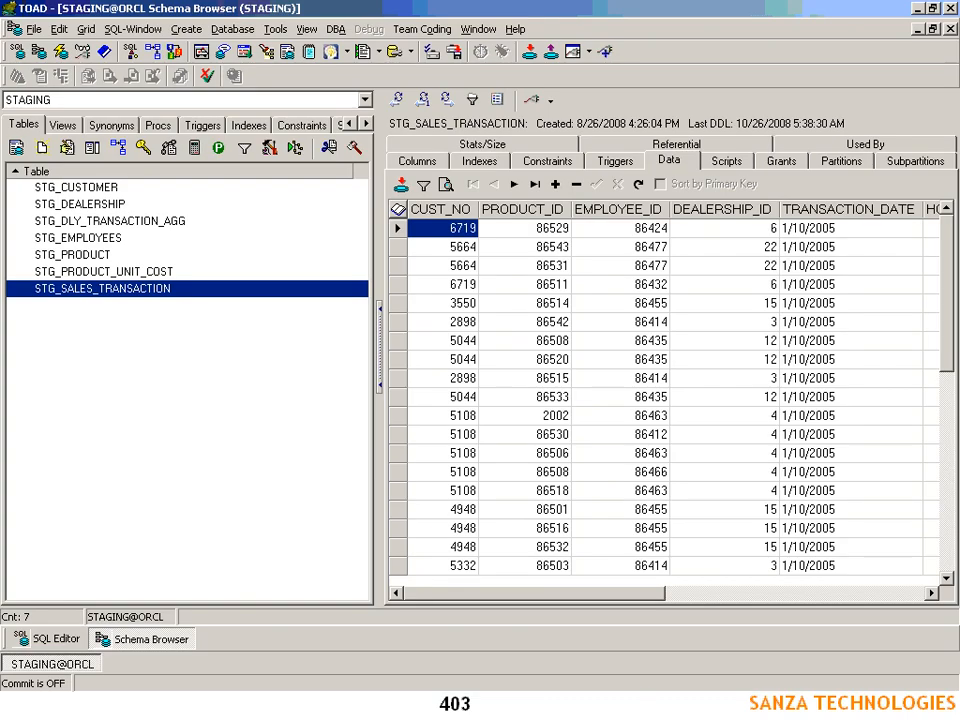
left_click(84, 645)
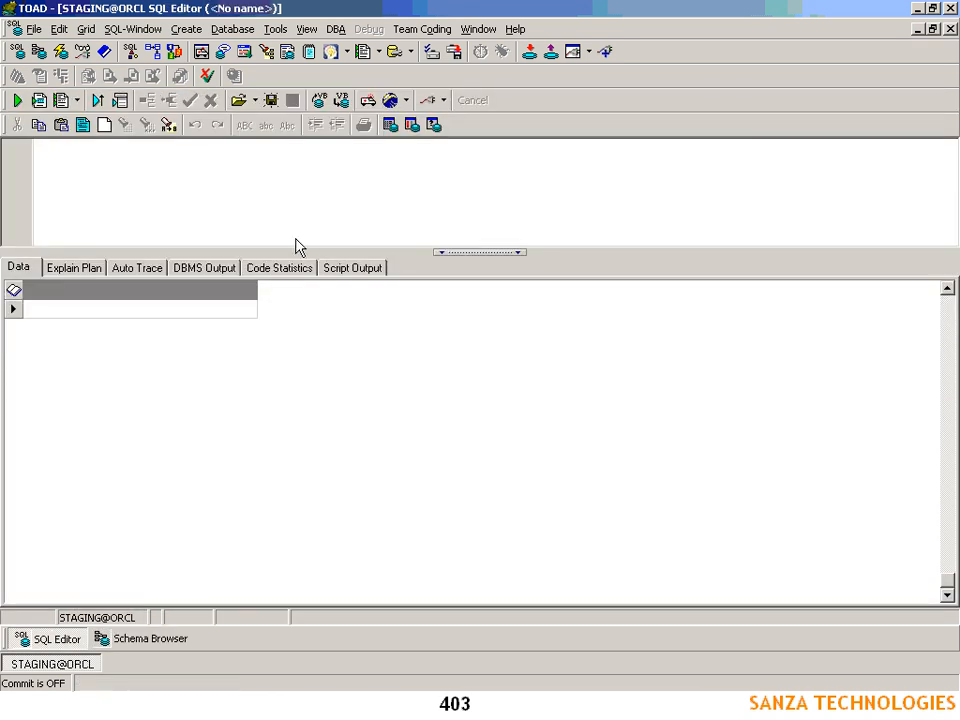
left_click(236, 178)
type("SELECT ")
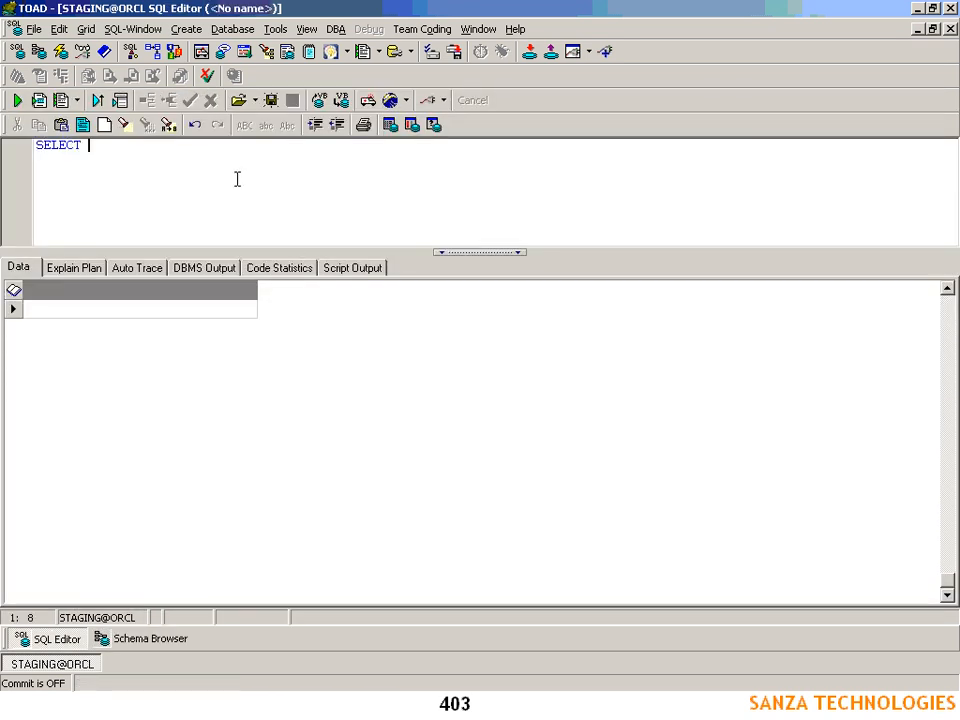
type("* FROM STG_DEALERSHIP;")
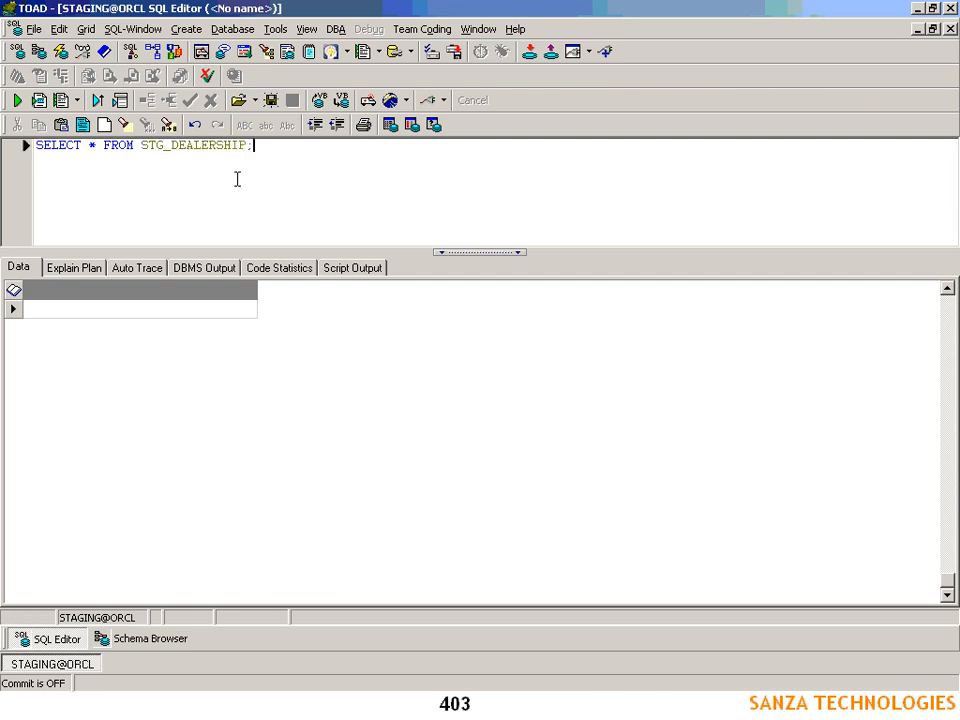
key("F9")
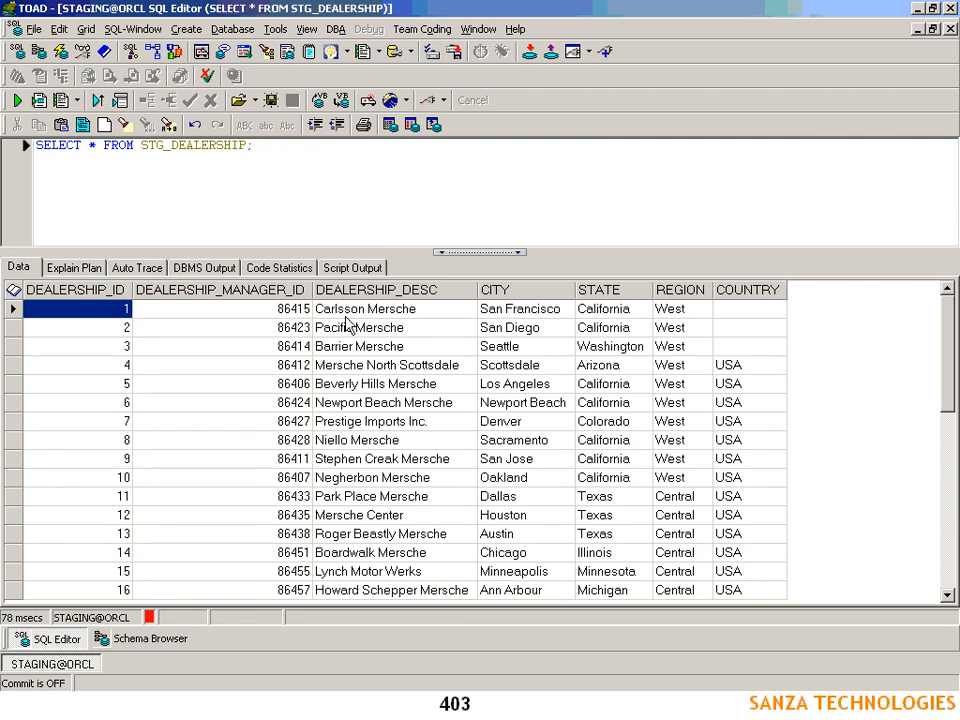
left_click(748, 309)
left_click(757, 330)
left_click(758, 348)
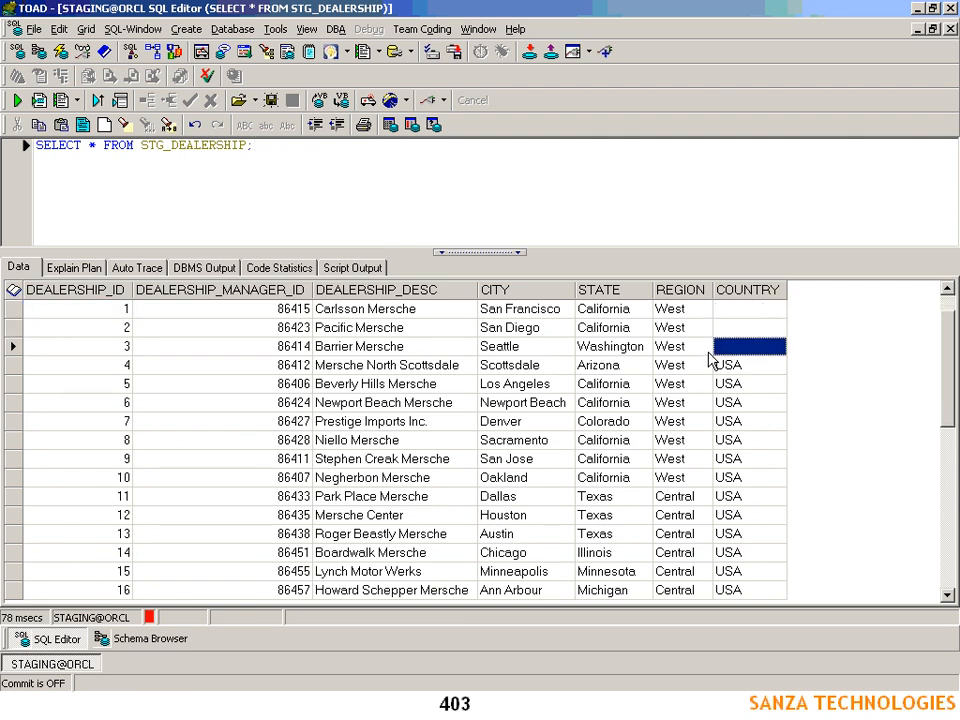
Restrict the STG_DEALERSHIP query with WHERE COUNTRY IS NULL; and run it.
left_click(321, 153)
key("BackSpace")
key("Return")
type("W")
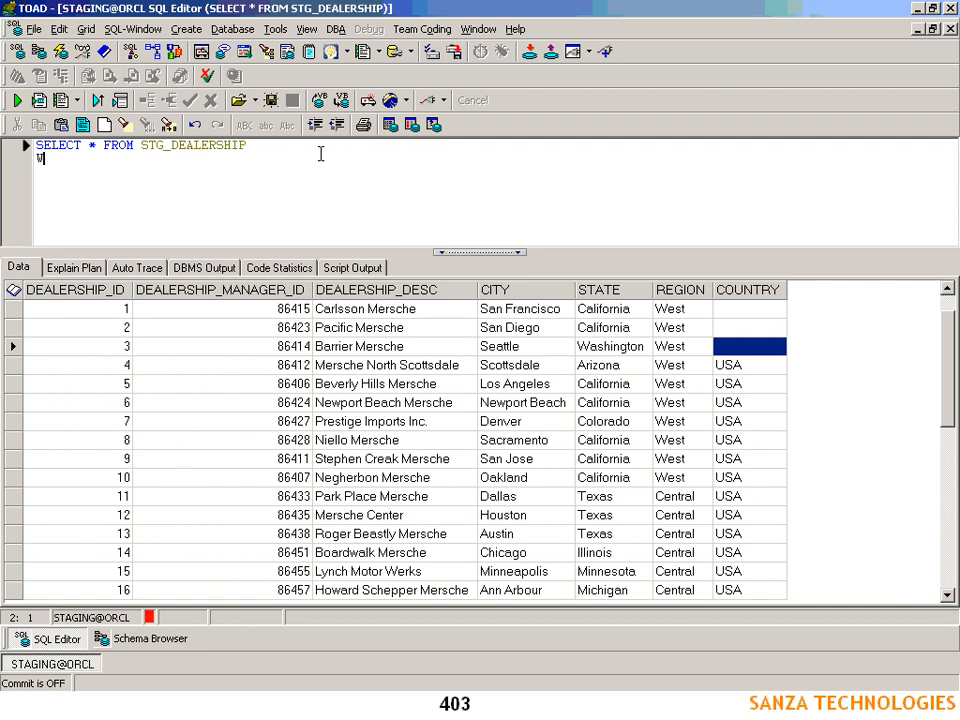
type("HERE COUNTR")
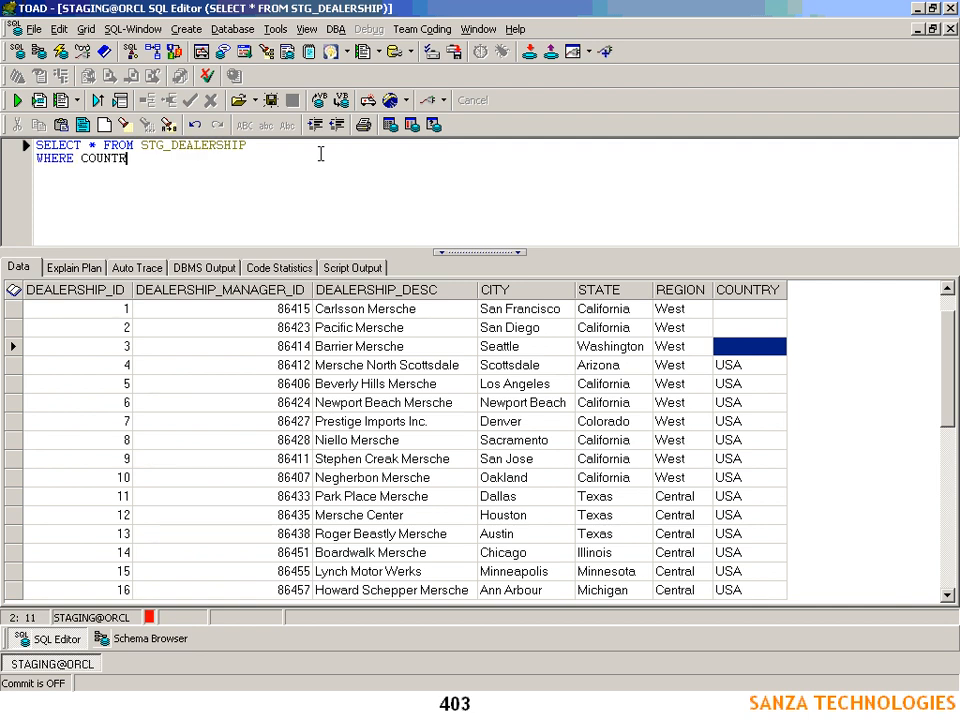
type("Y IS NULL;")
key("F9")
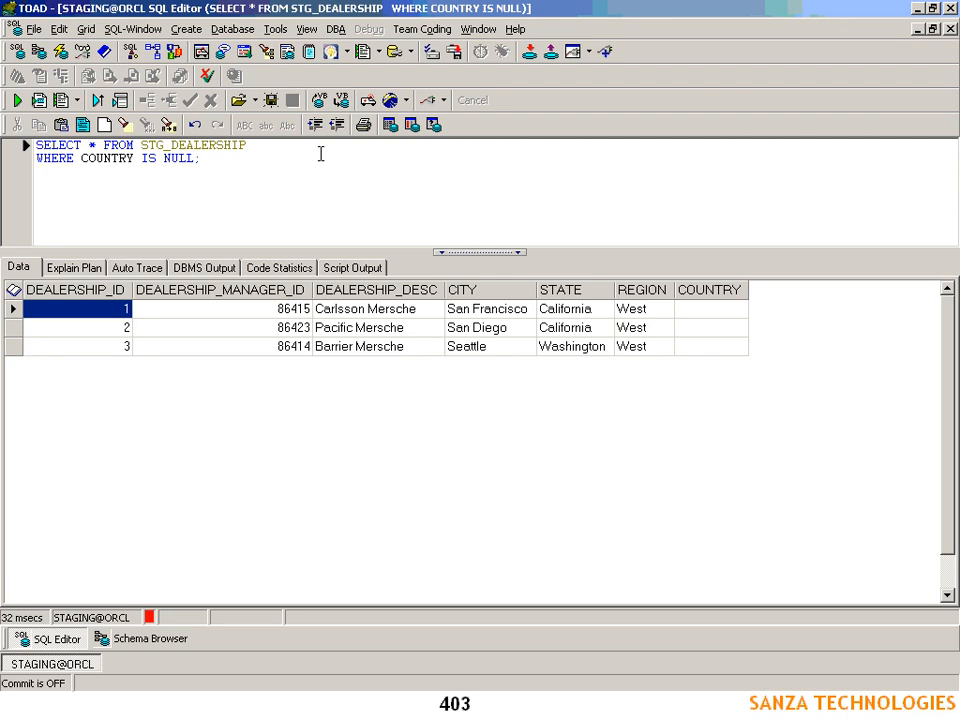
Connect to the ORCL database as datamart and open a schema browser for it.
left_click(604, 51)
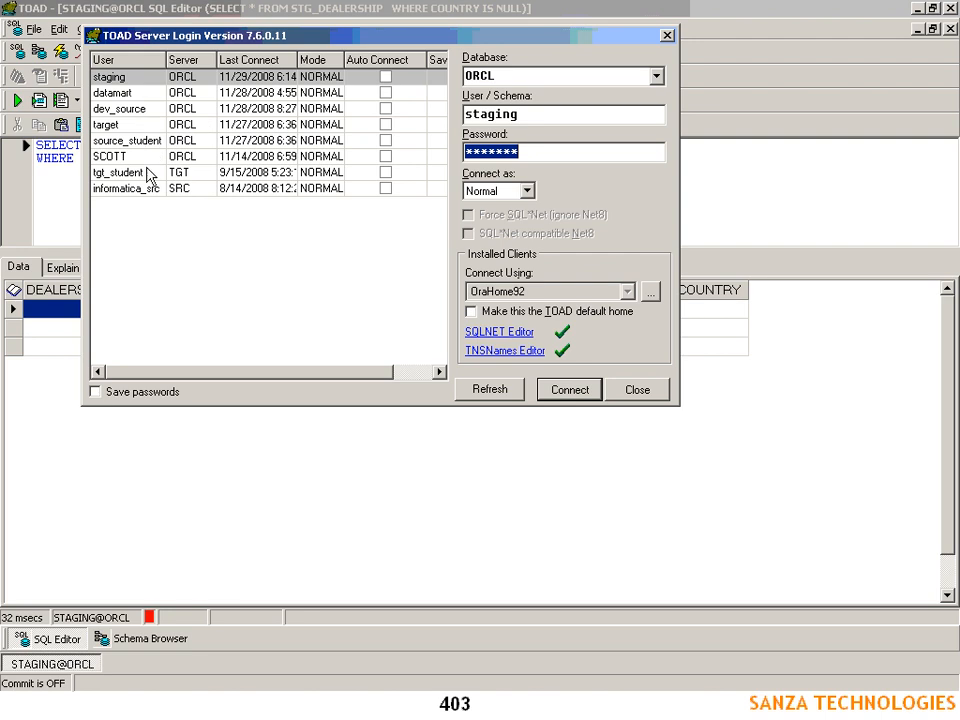
left_click(130, 92)
left_click(571, 393)
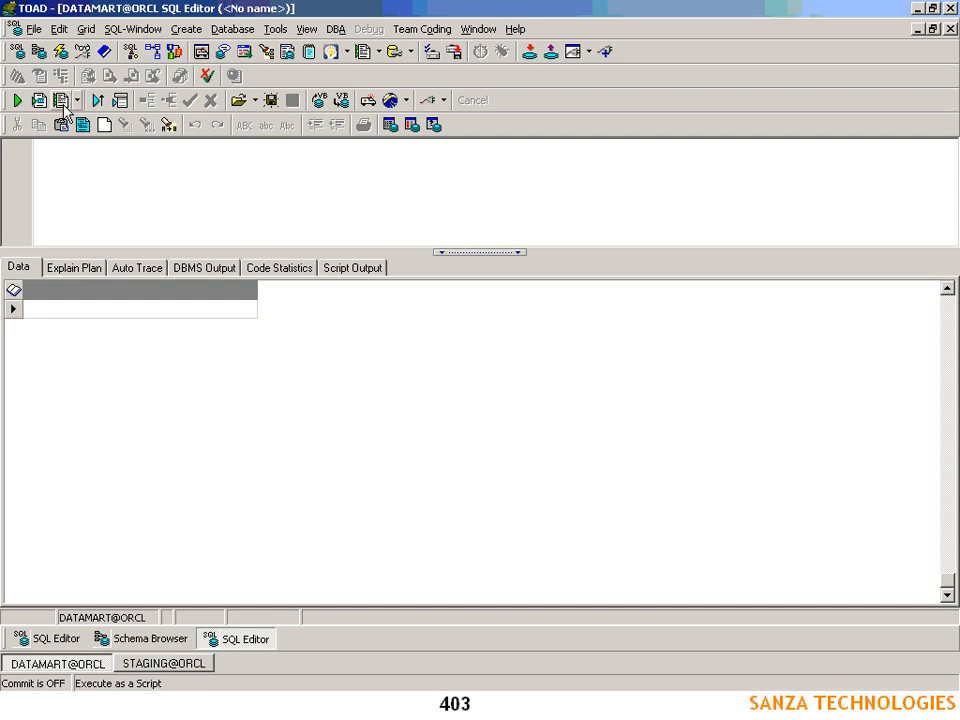
left_click(38, 51)
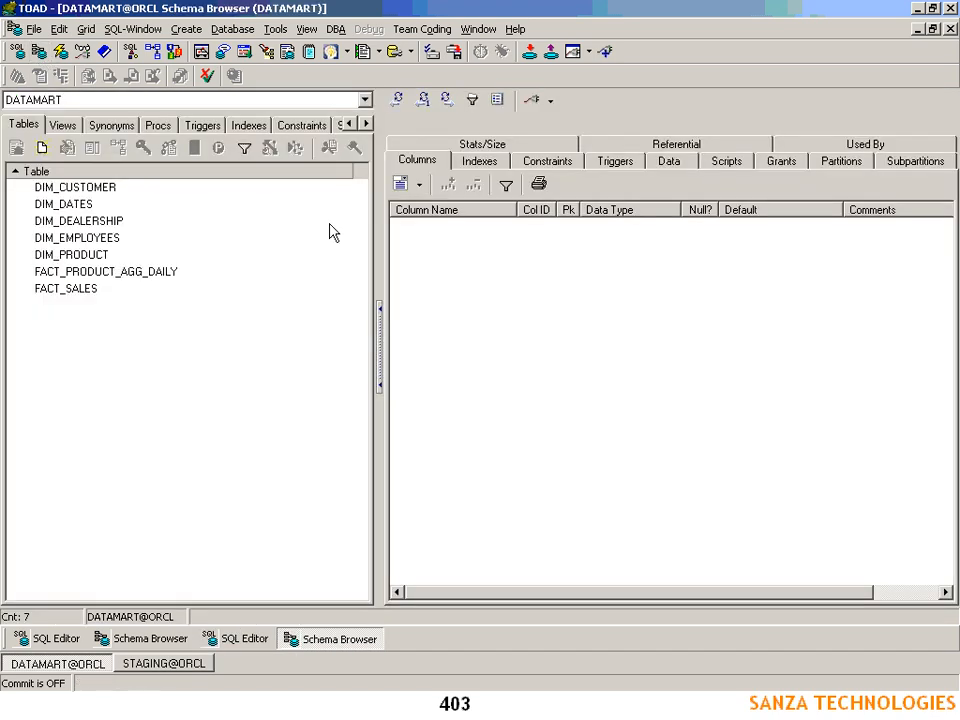
View the data of DIM_DEALERSHIP and truncate the table with the Reuse storage option.
left_click(103, 219)
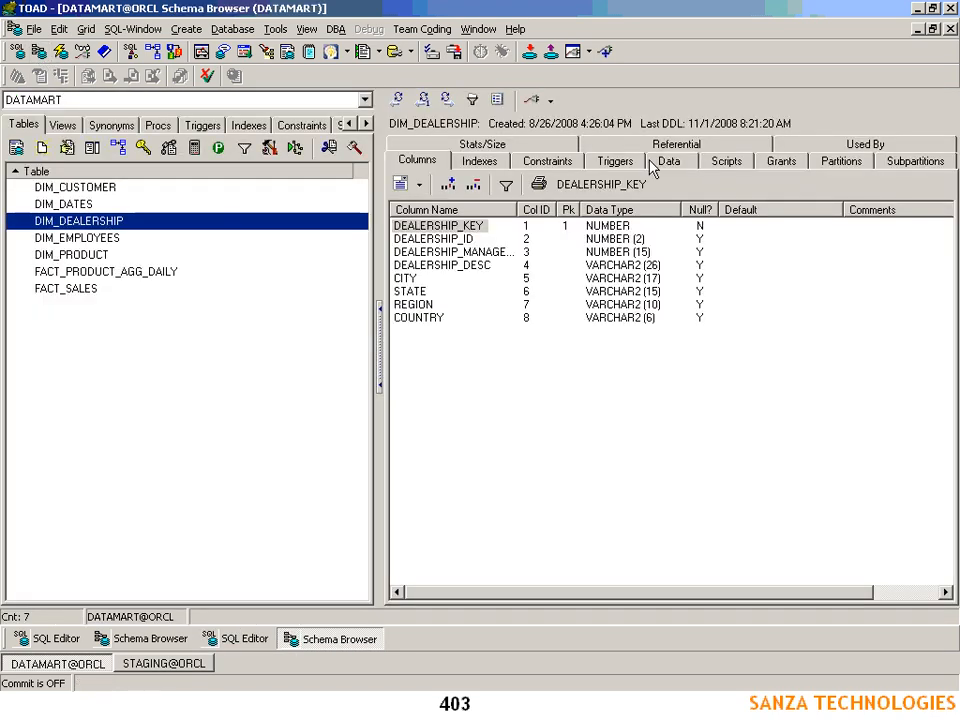
left_click(660, 162)
left_click(356, 149)
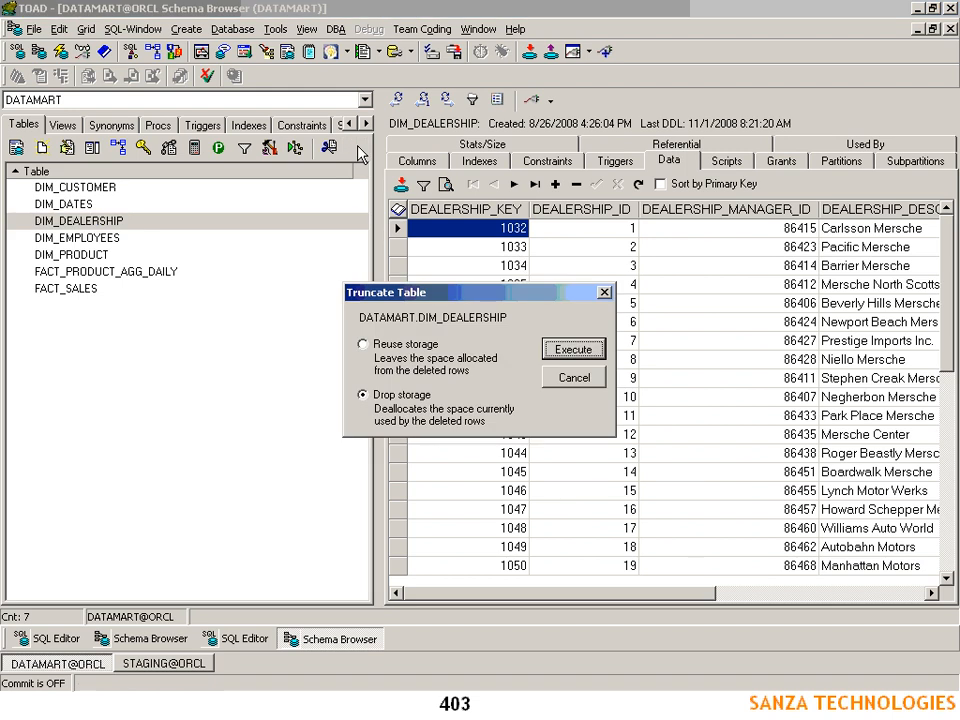
left_click(363, 343)
left_click(574, 350)
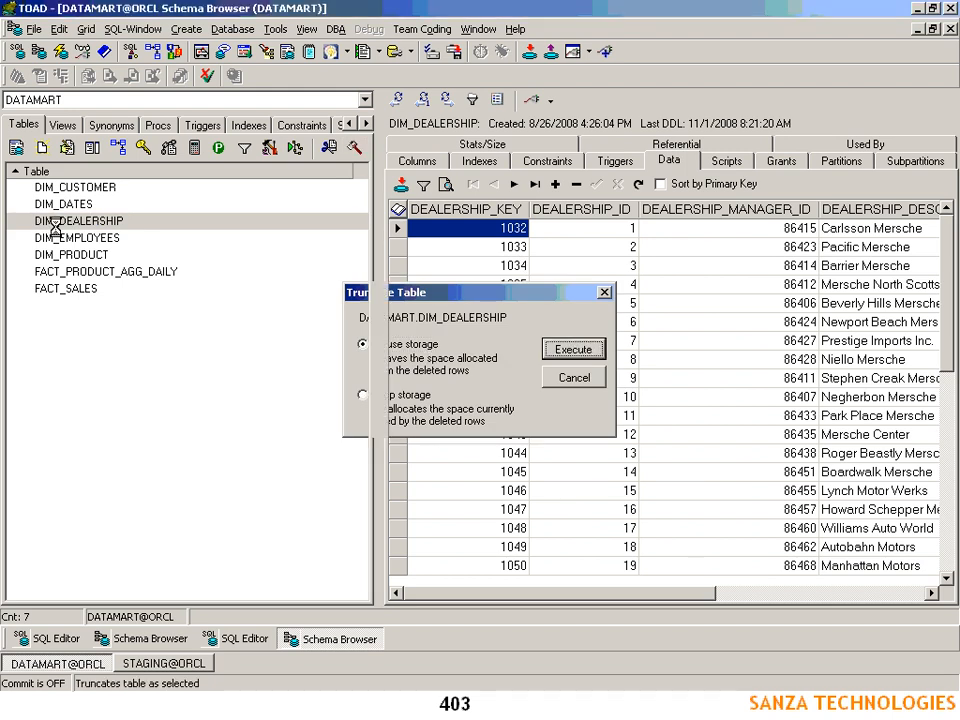
Truncate the DIM_CUSTOMER table with the Reuse storage option.
left_click(104, 195)
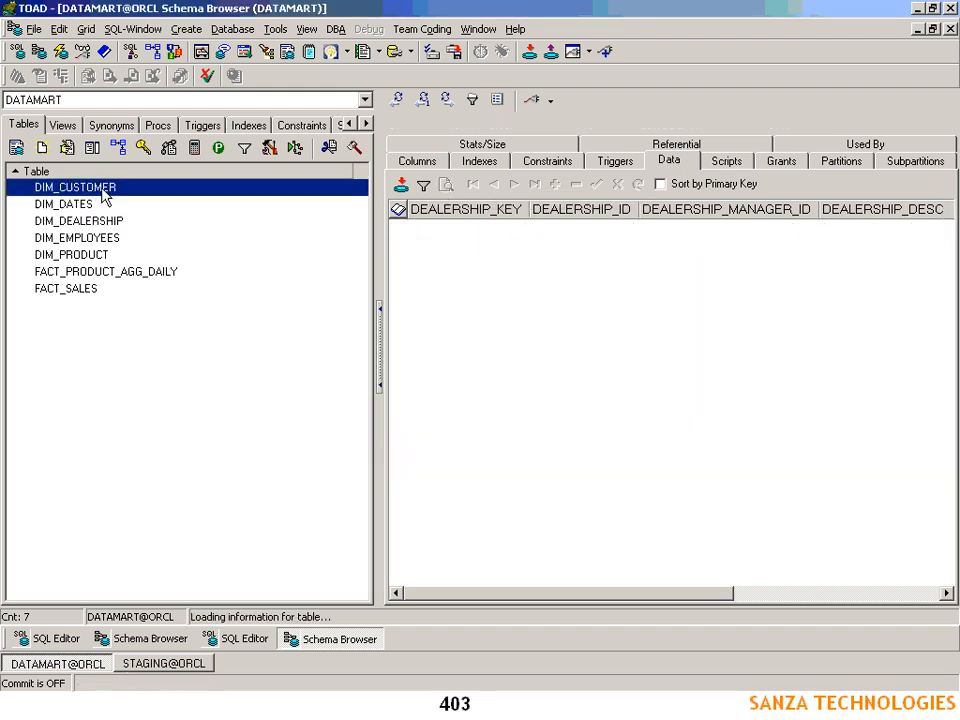
left_click(356, 149)
left_click(432, 345)
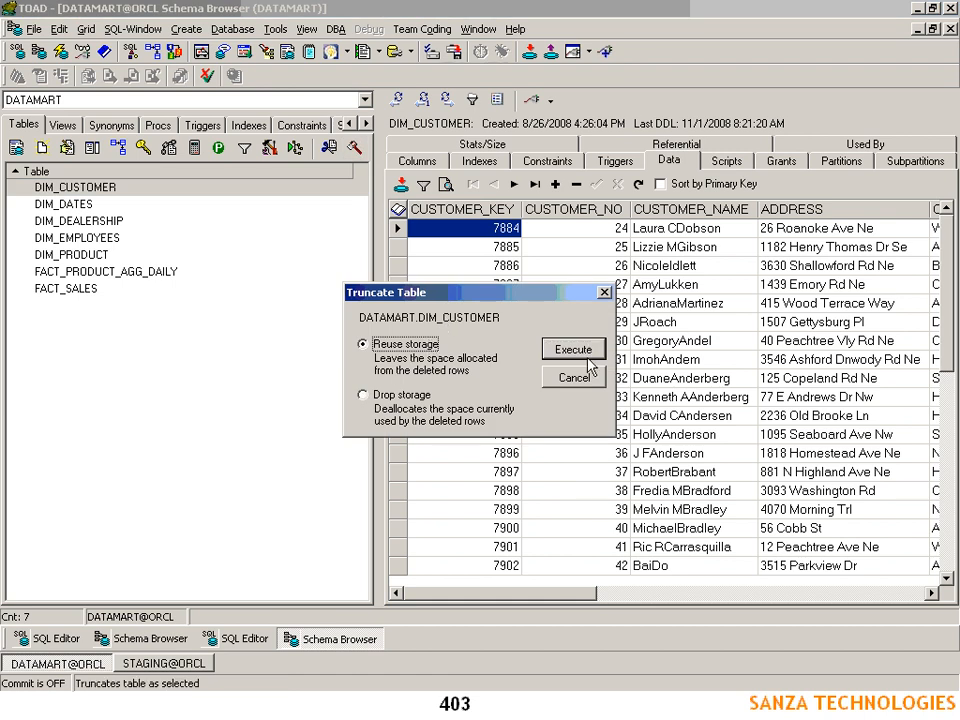
left_click(576, 350)
Switch to the PowerPoint slide show and advance to the Expression Transformation slide.
key("alt+Tab")
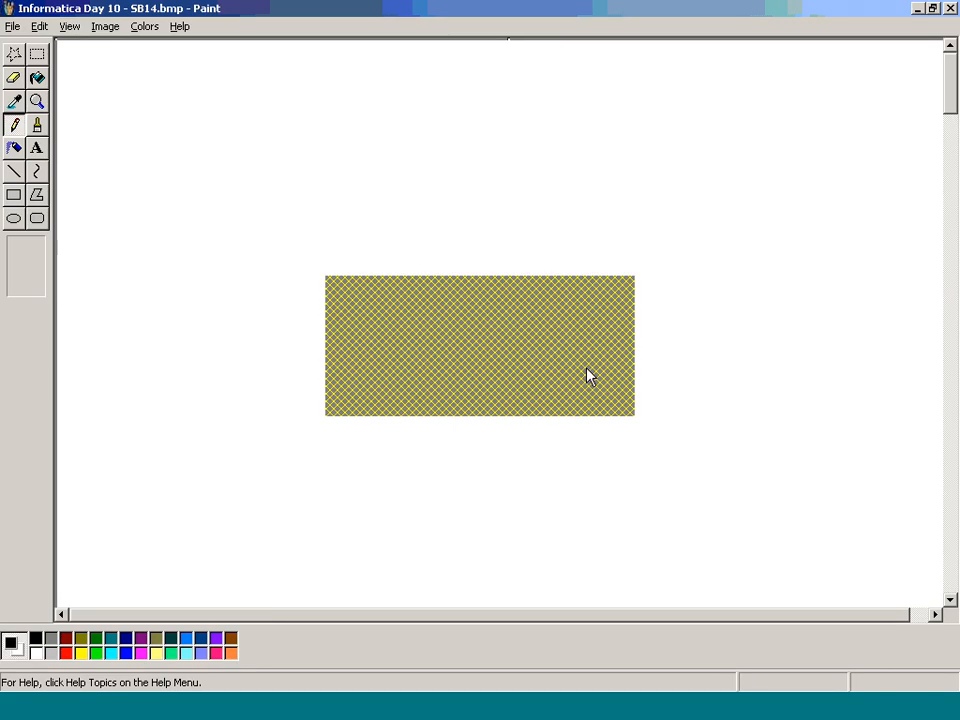
key("alt+Tab")
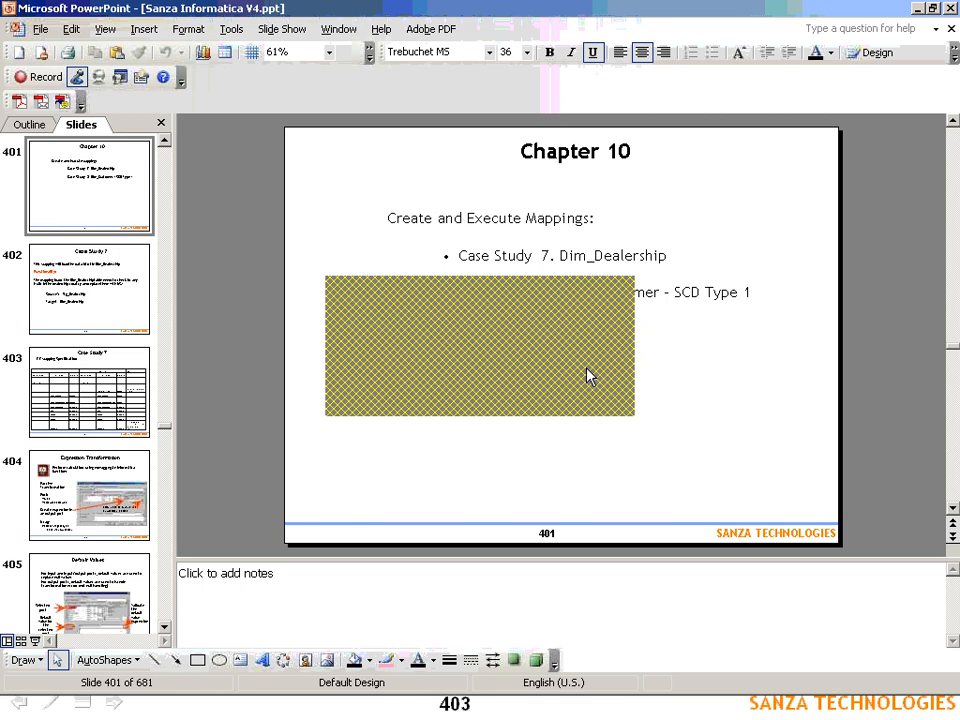
key("alt+Tab")
left_click(587, 368)
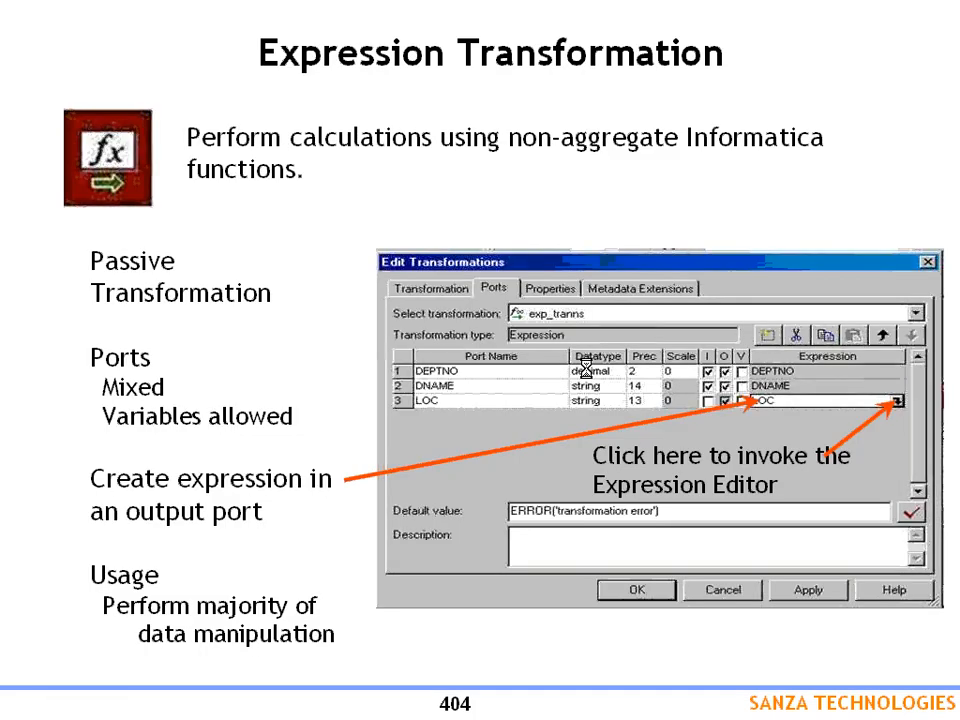
Switch to PowerCenter Designer and set the default value of the COUNTRY port in Exp_Country to 'USA'.
key("alt+Tab")
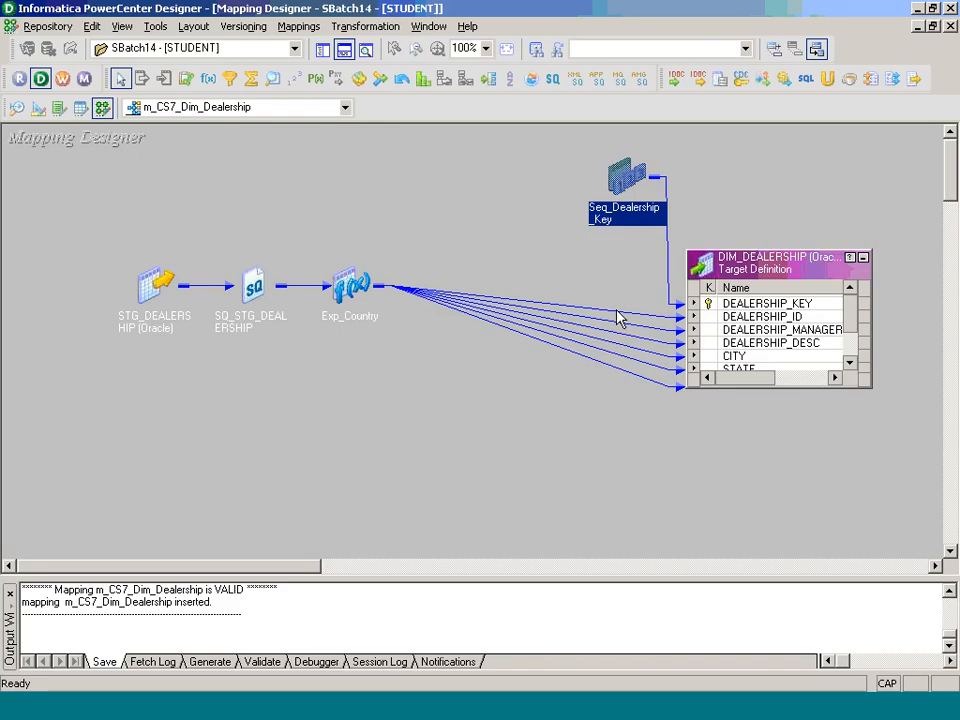
double_click(370, 285)
left_click(403, 333)
double_click(403, 333)
left_click(399, 316)
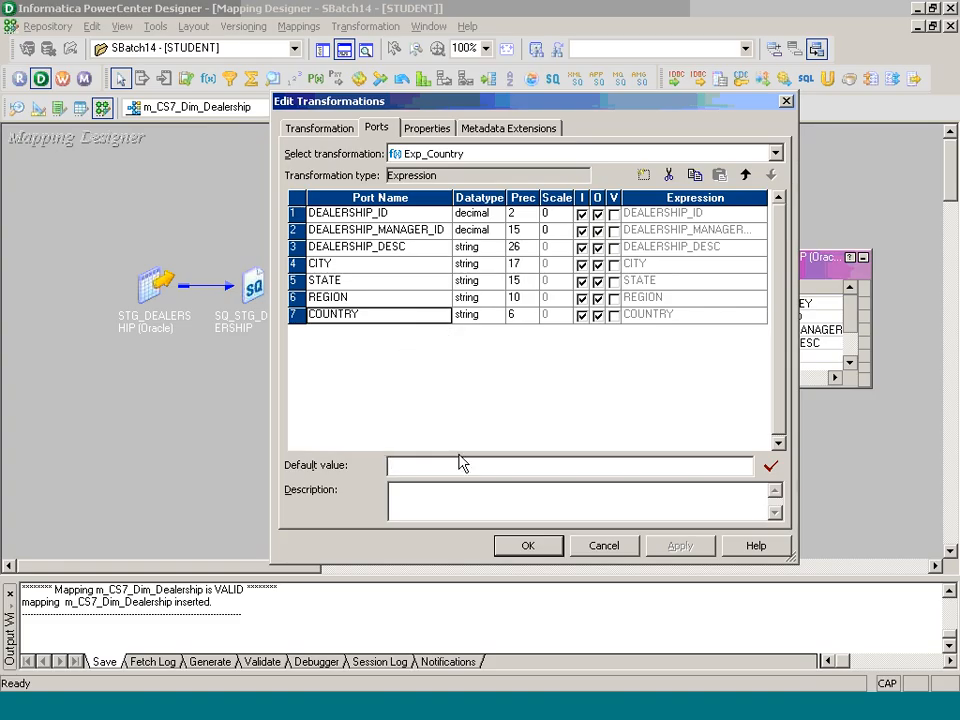
type("usa")
key("BackSpace")
key("BackSpace")
key("BackSpace")
type("USA'")
left_click(396, 299)
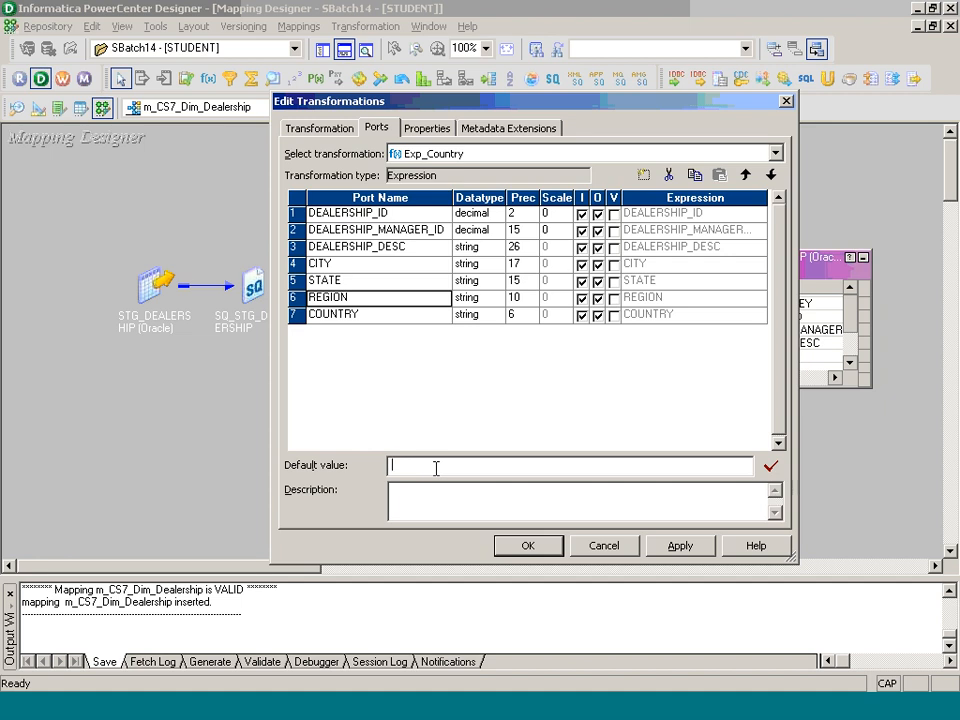
left_click(388, 318)
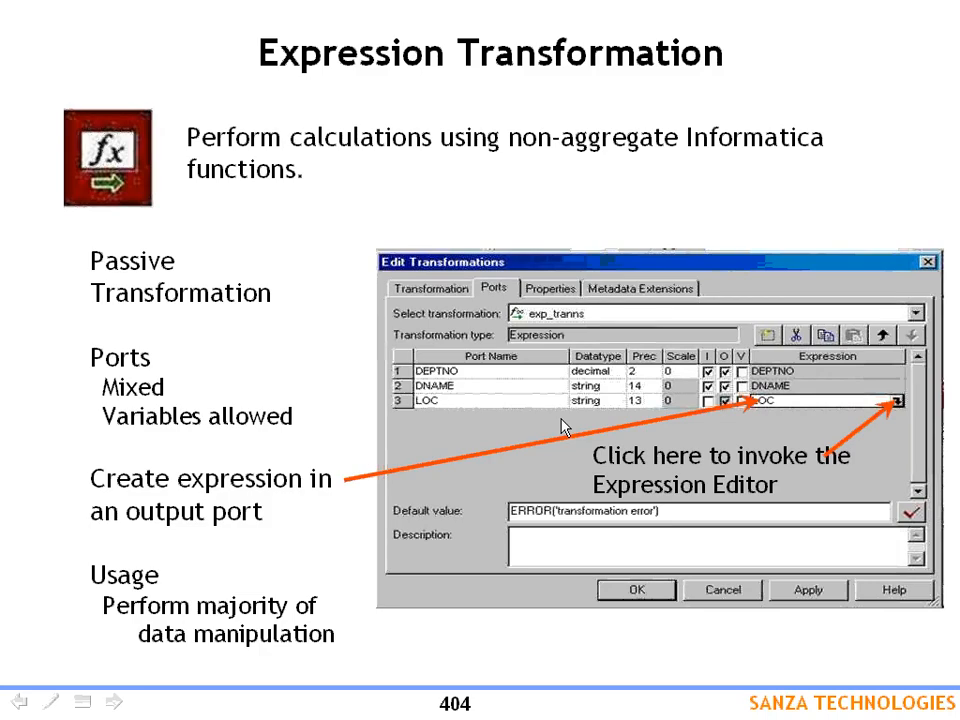
Apply the port changes to Exp_Country and save the mapping.
left_click(561, 419)
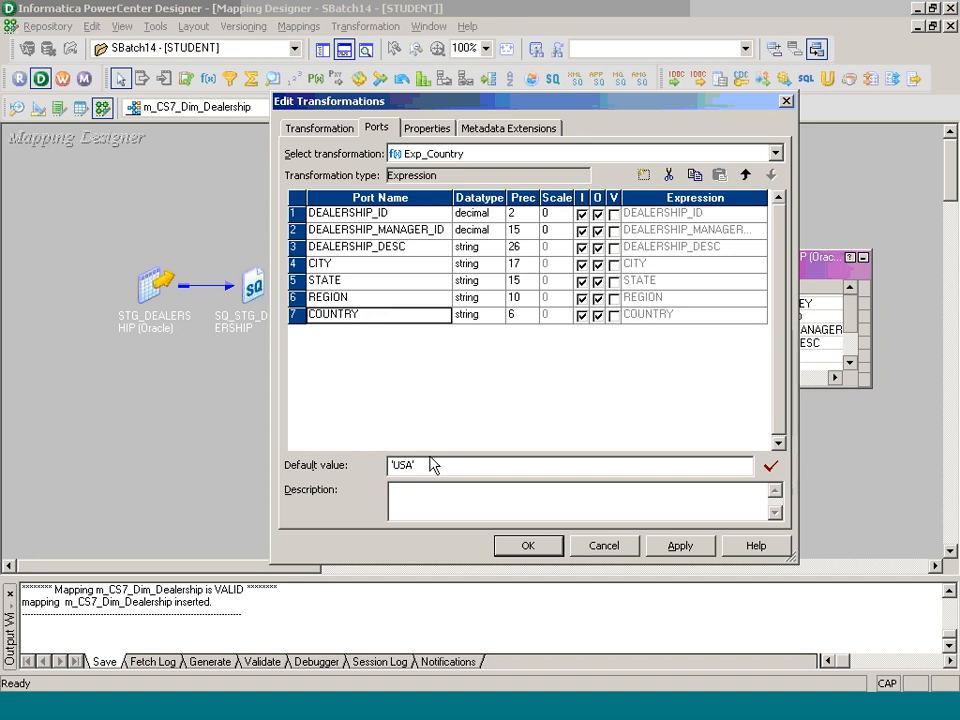
left_click_drag(428, 465, 390, 464)
left_click(494, 389)
left_click(436, 462)
left_click(529, 545)
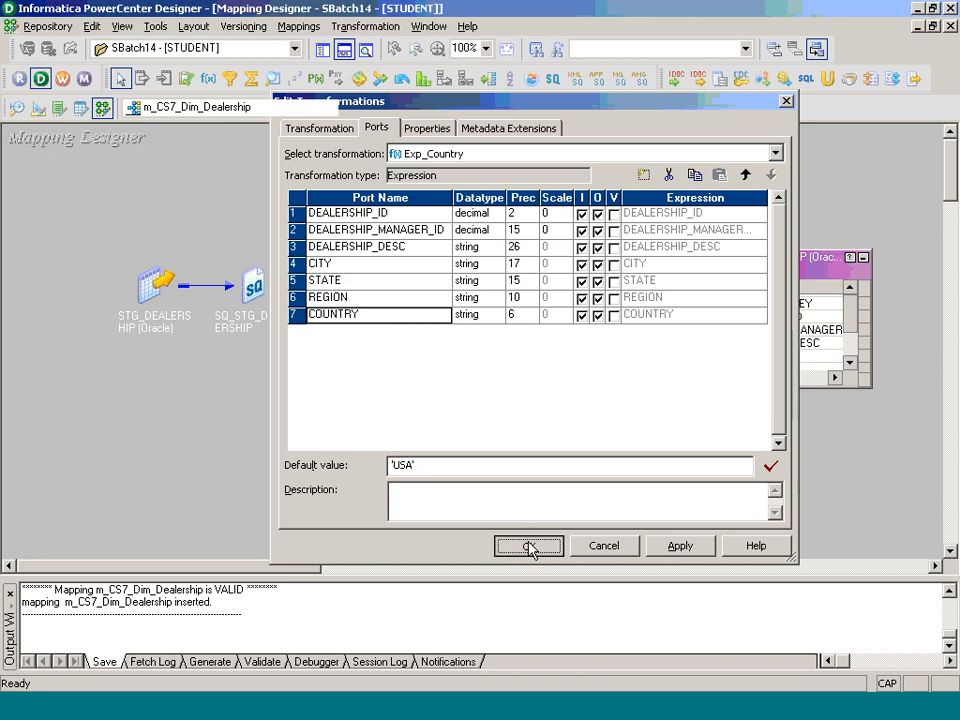
key("ctrl+s")
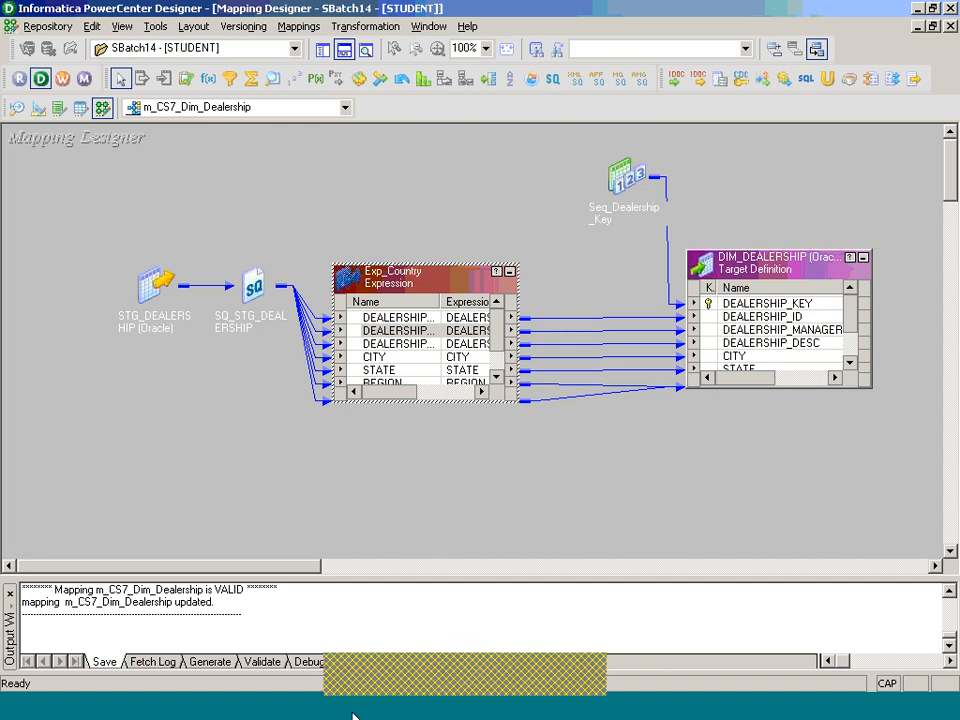
Switch to the PowerPoint slide show and advance to the Case Study 7 slide on importing STG_DEALERSHIP.
left_click(406, 671)
left_click(406, 668)
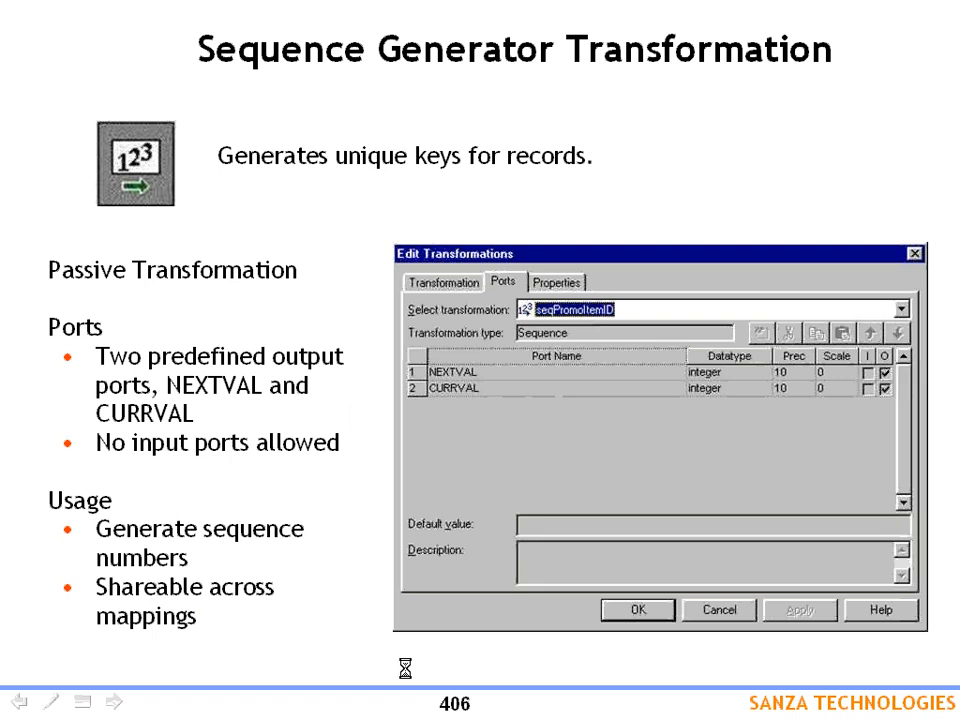
left_click(405, 668)
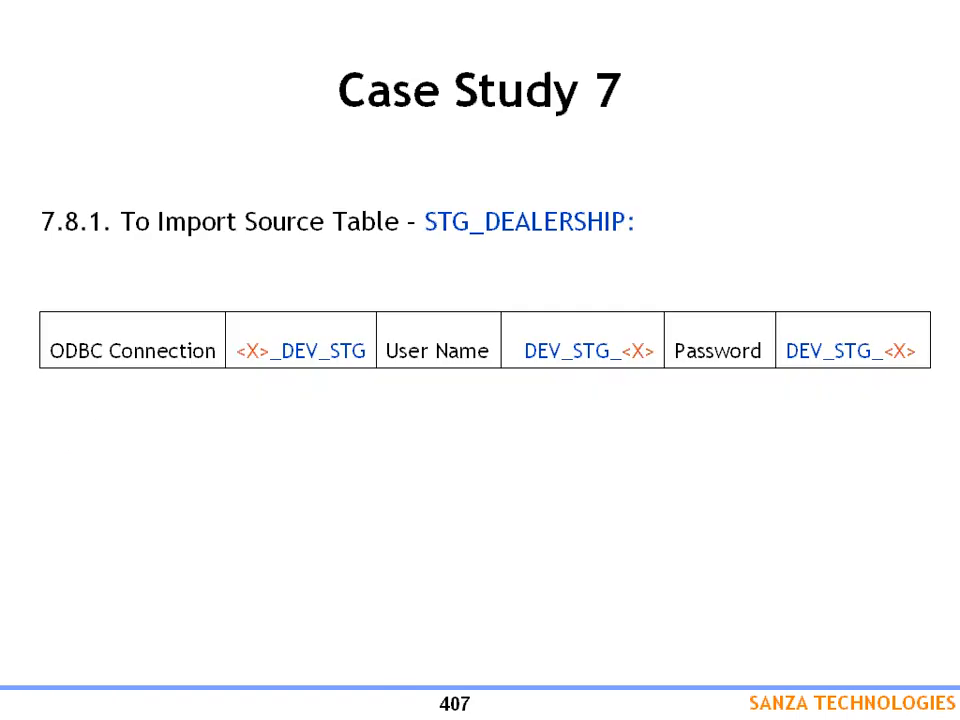
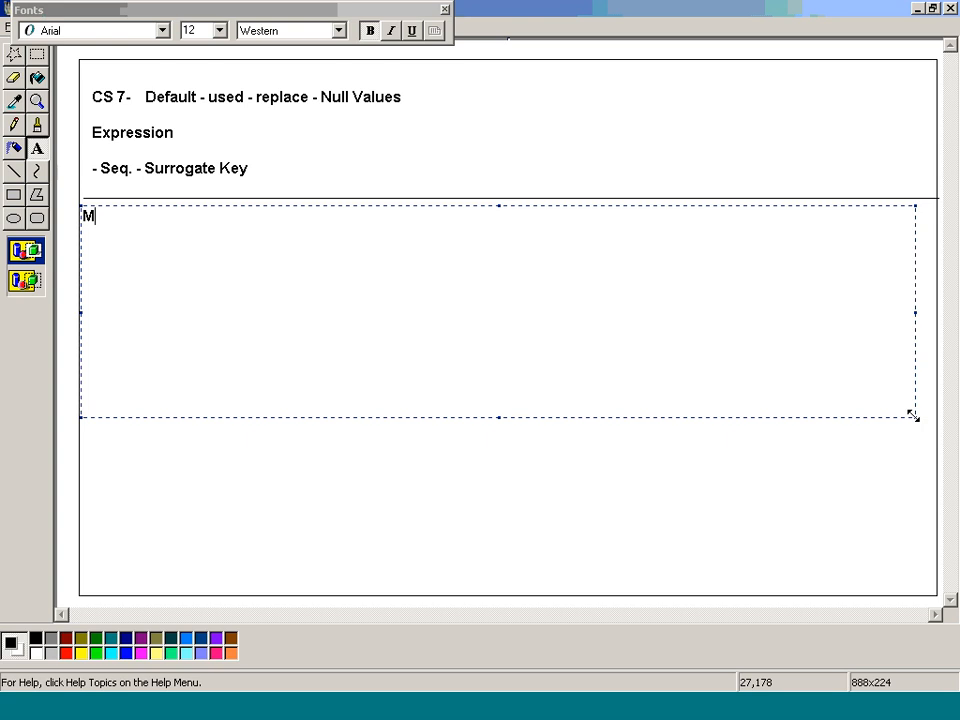
Complete the heading 'Mapped - mind -' in the Paint notes with indented entries '- Challenges' and '- Solution' below it.
type("nd -")
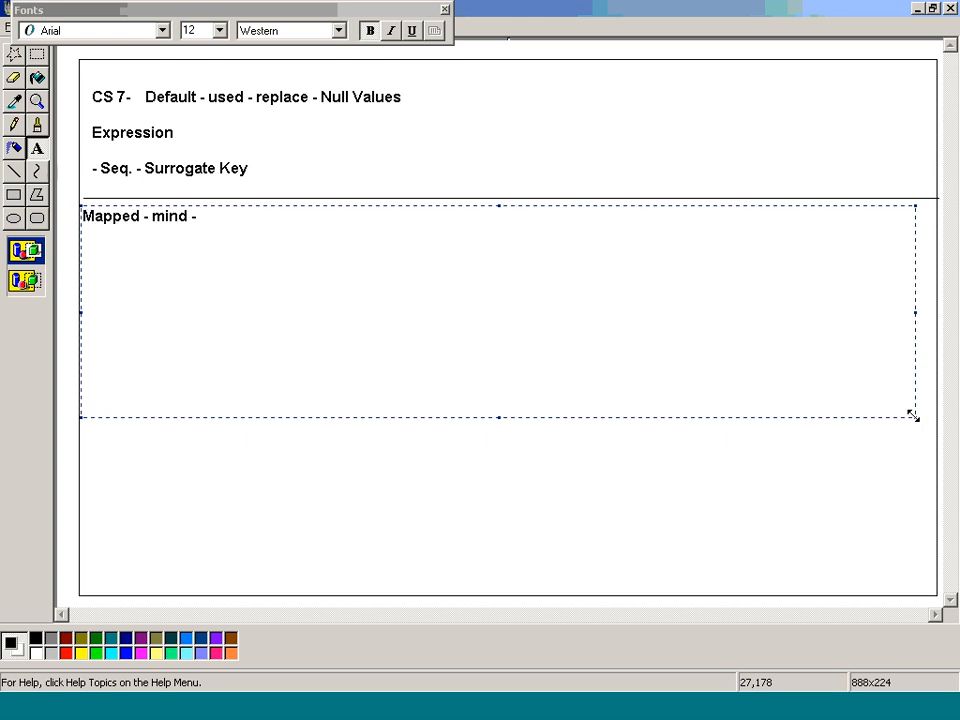
key("Return")
key("Tab")
type("- Challenges")
key("Return")
key("Tab")
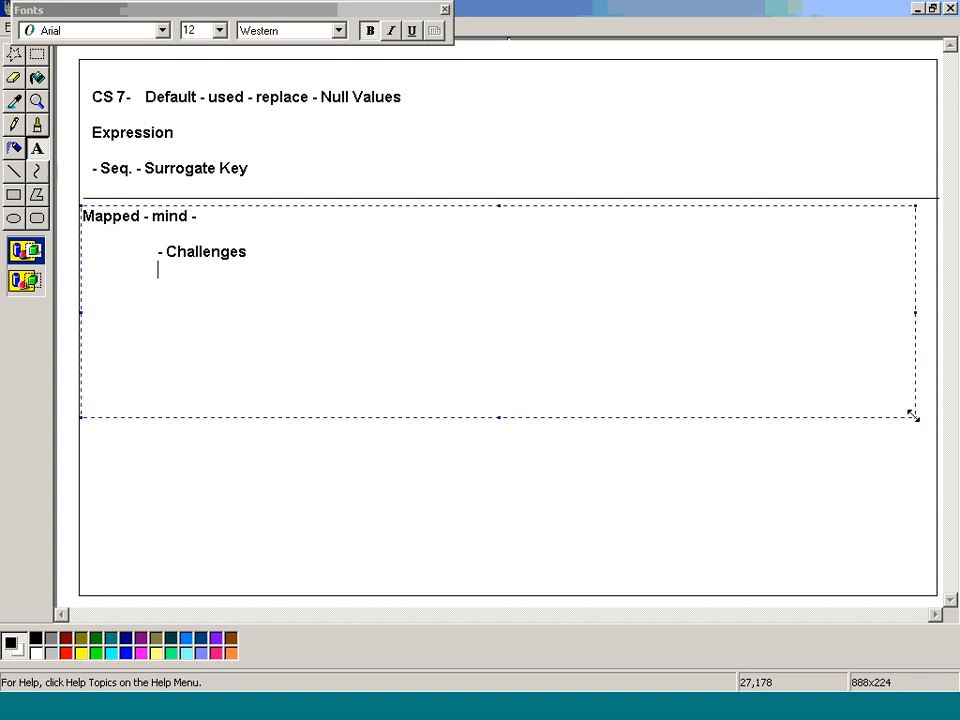
type("- Solution")
key("Return")
Add the note line 'a. Concat, reformat - Phone, replace gender - Age Group' below the Solution entry, leaving a blank line between.
key("Return")
type("a.")
type("Conca")
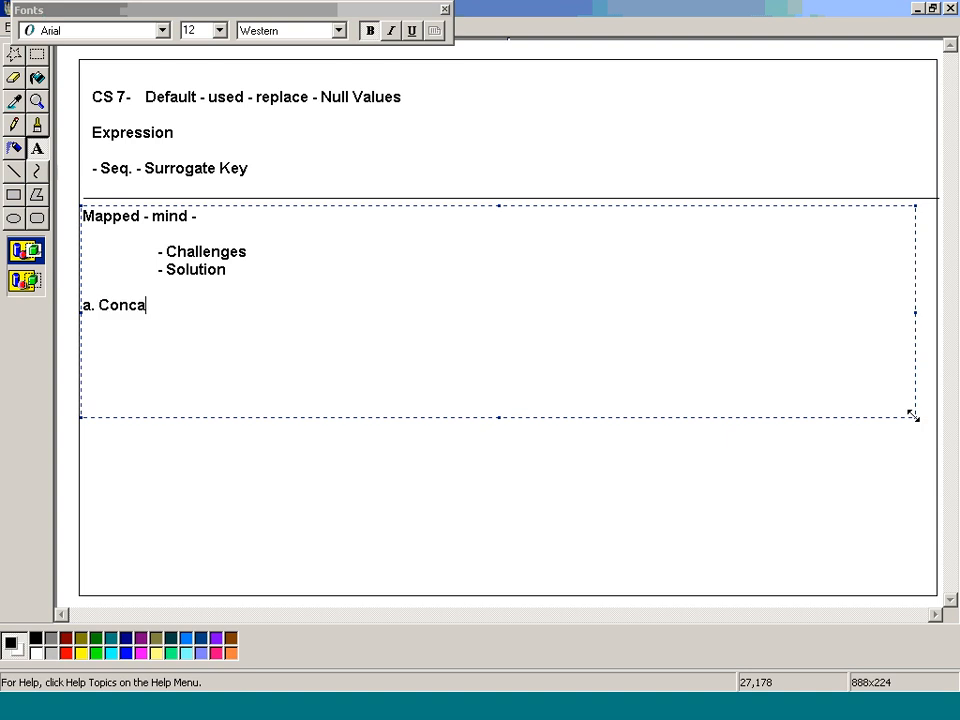
type("t, reformat - Phon")
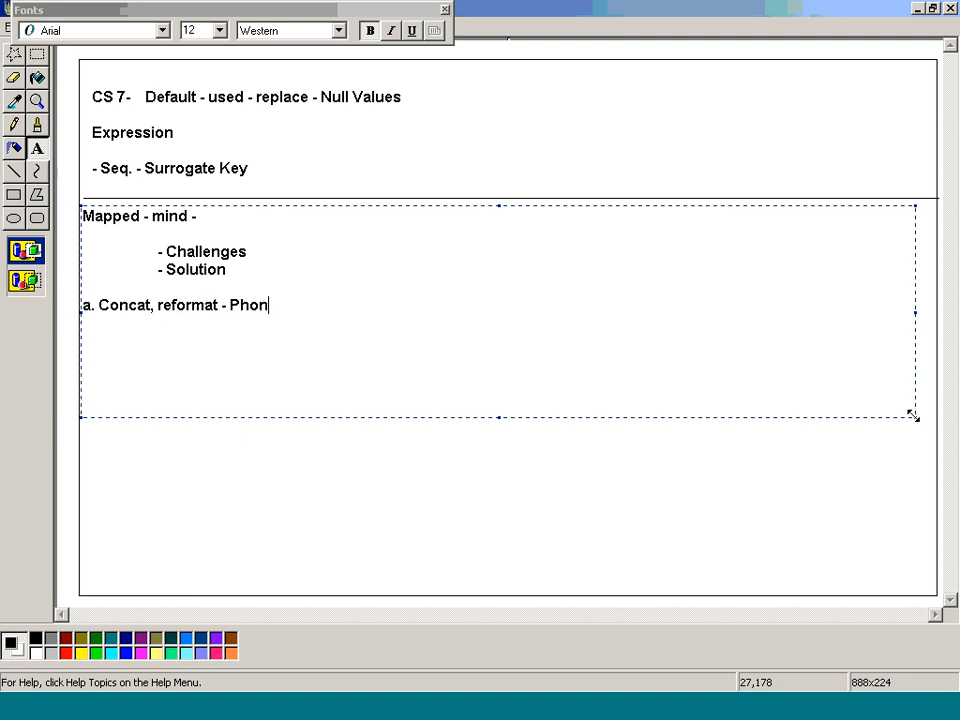
type("e, replace g")
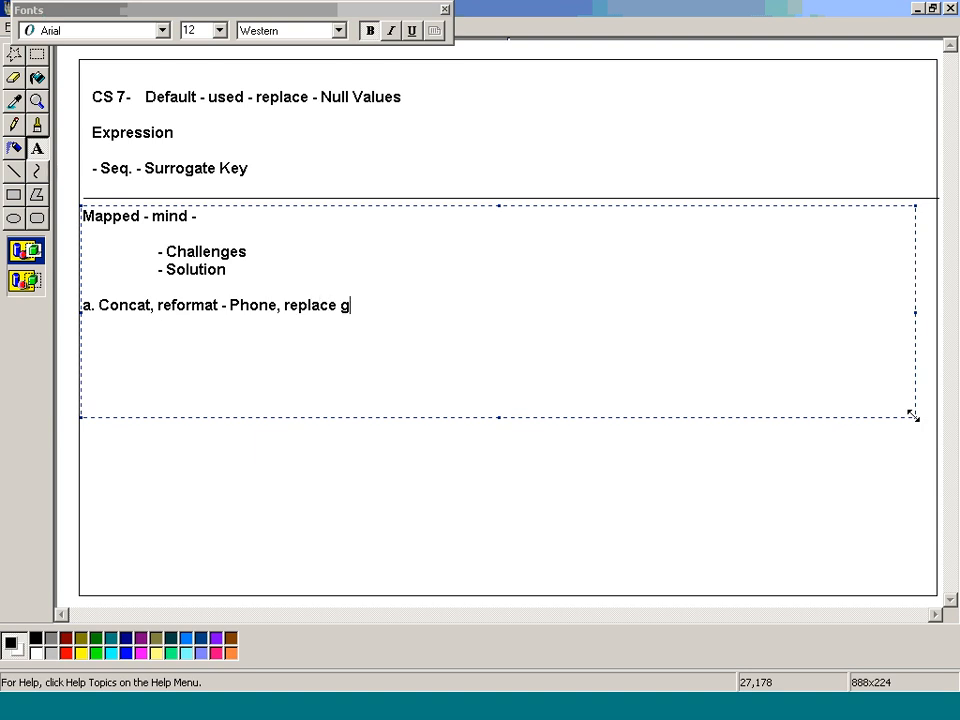
type("ender - Age Group")
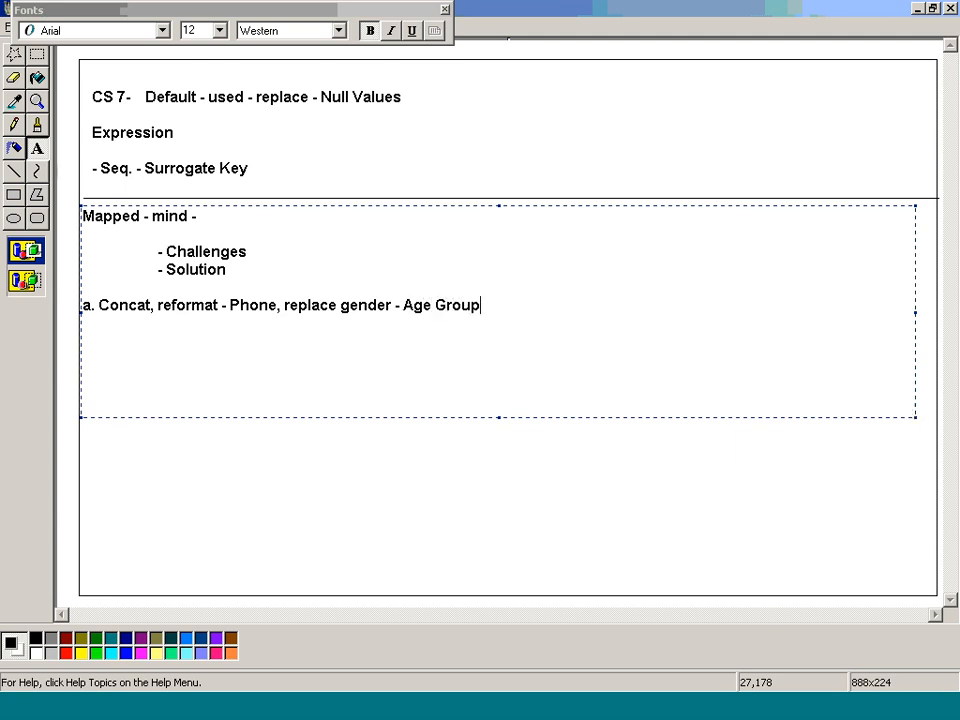
Add the note lines 'b. Seq. - Surrogate Key' and 'c. SCD Type 1'.
key("Return")
type("b. Seq. - Surrogate Key")
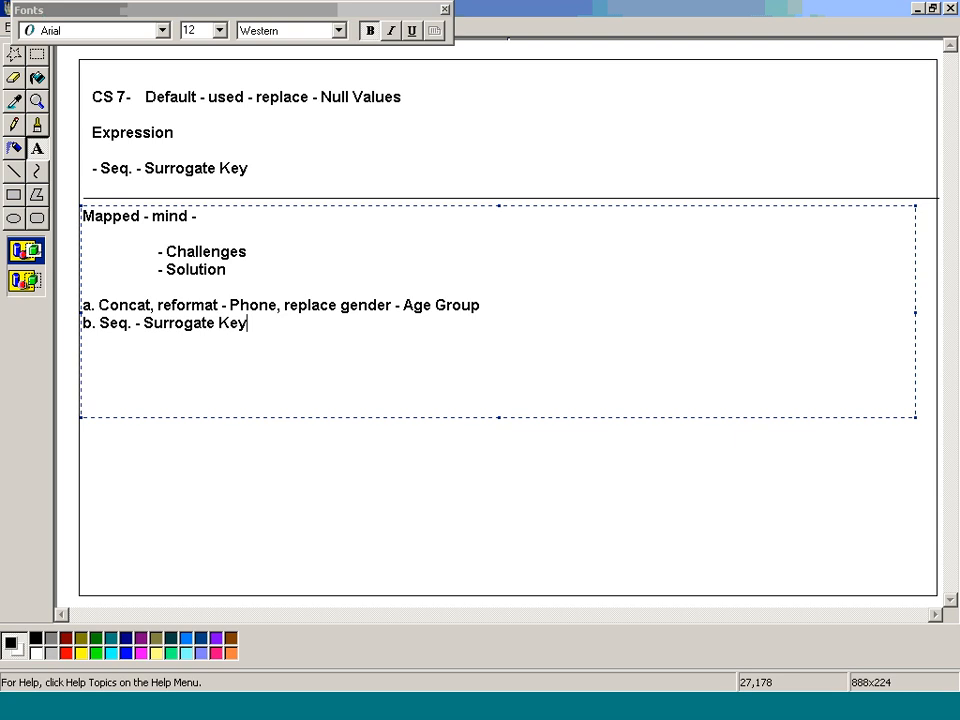
key("Return")
type("c. SCD Type 2")
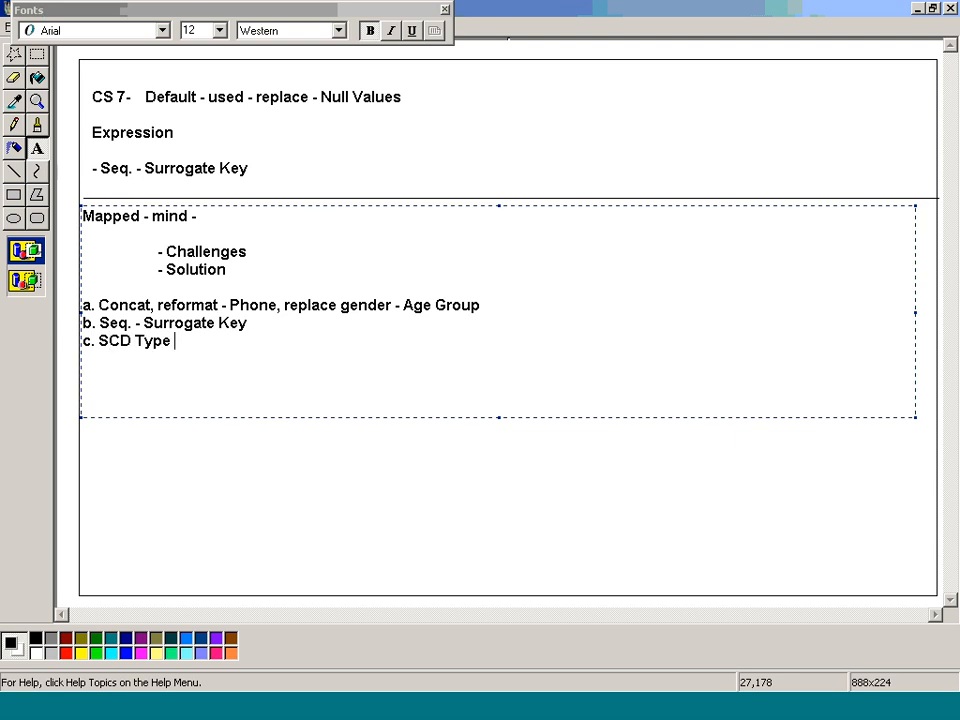
key("BackSpace")
type("1")
Add the indented entry 'Expression - CONCAT' with 'CONCAT, SUBSTRG - Phone no' on the line below it.
key("Return")
key("Return")
key("Tab")
type("Expression")
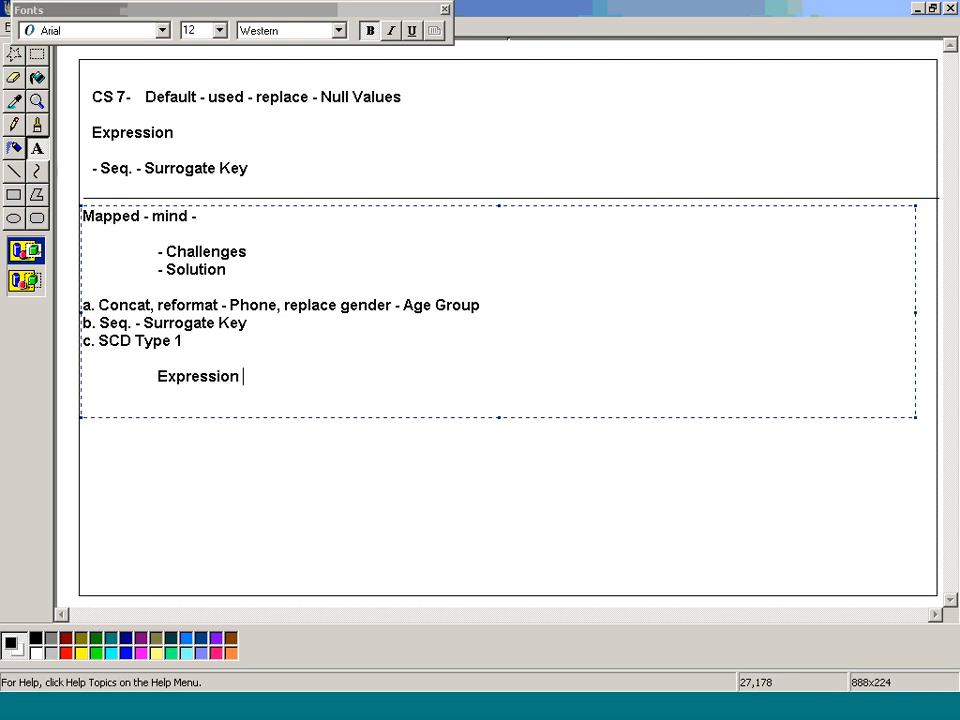
type(" - CONCAT")
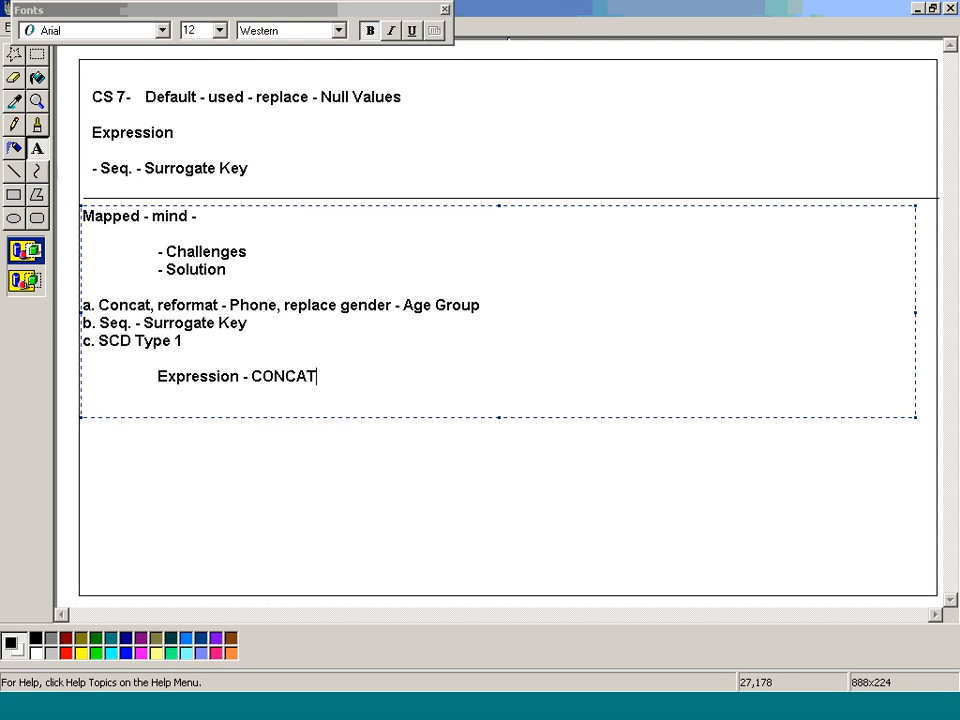
key("Return")
type("CONCAT, SUBSTR")
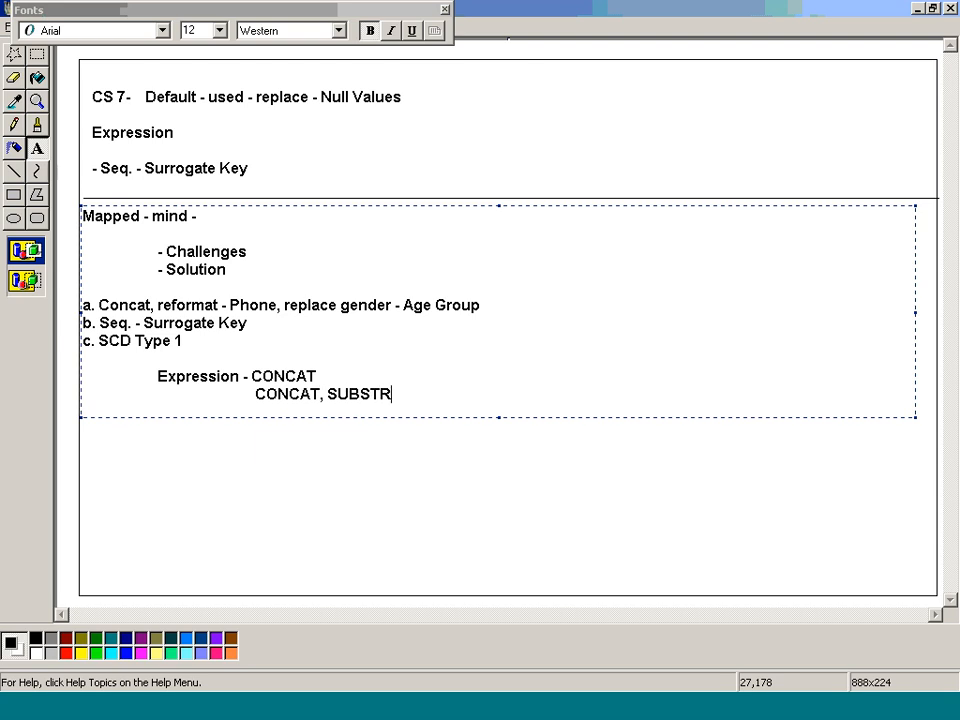
type("G - Phone no")
Add the line 'gender - if - Decode' to the Expression notes, aligned under the CONCAT entries.
key("Return")
key("Tab")
key("Tab")
key("Tab")
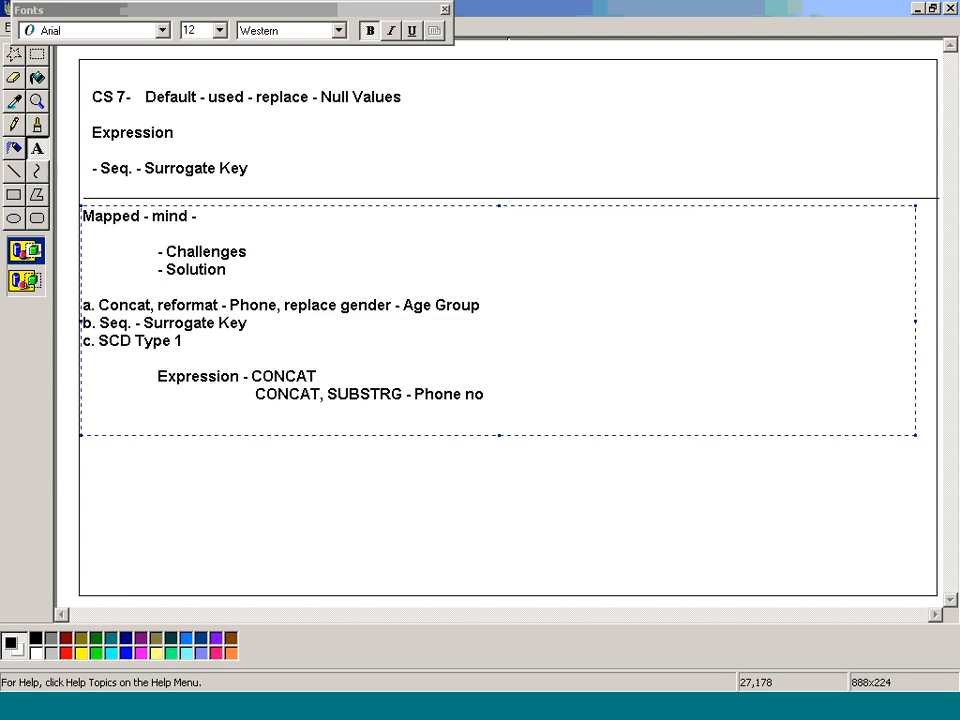
type("gender - if - Dec")
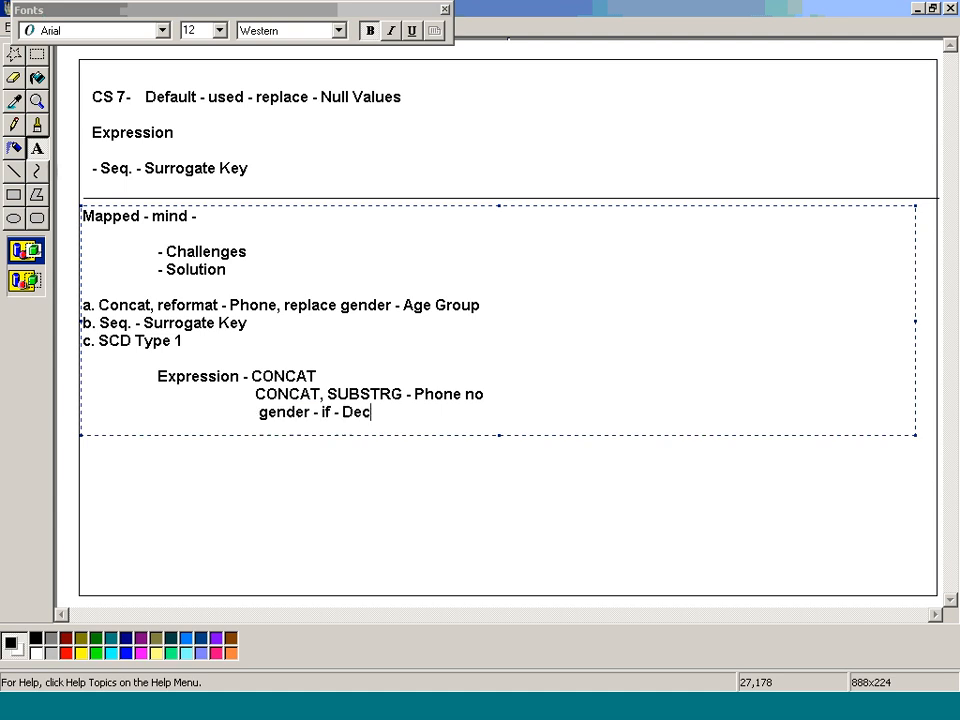
type("ode")
Add the line 'Age Group - Decode' to the Expression notes and save the drawing.
key("Return")
key("Tab")
type("Age ")
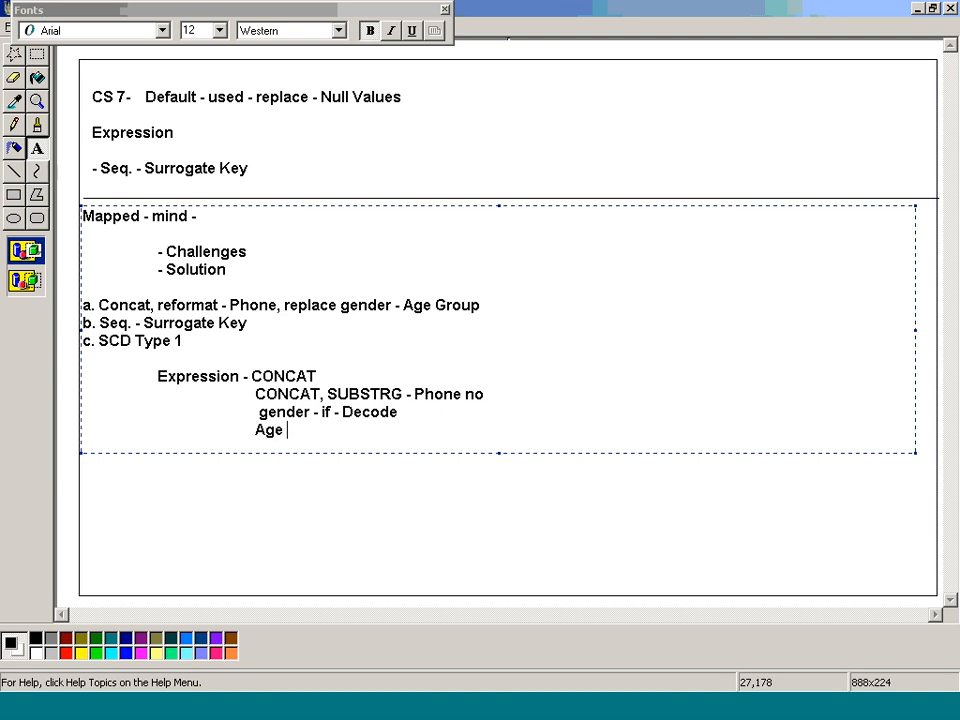
type("Group -")
type("de")
key("BackSpace")
key("BackSpace")
type("Decode")
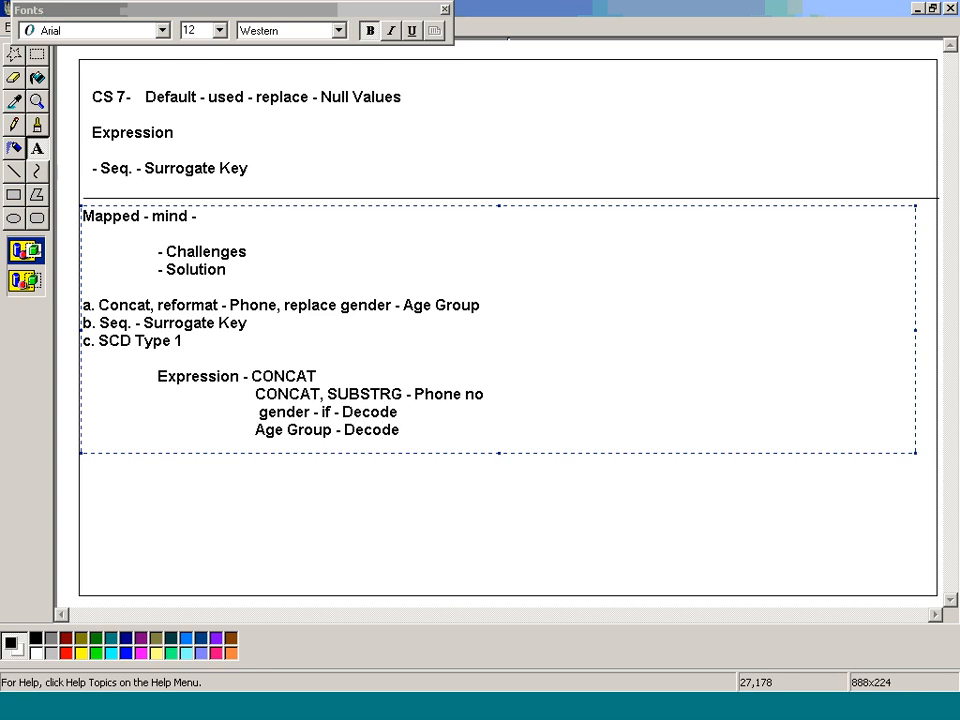
key("ctrl+s")
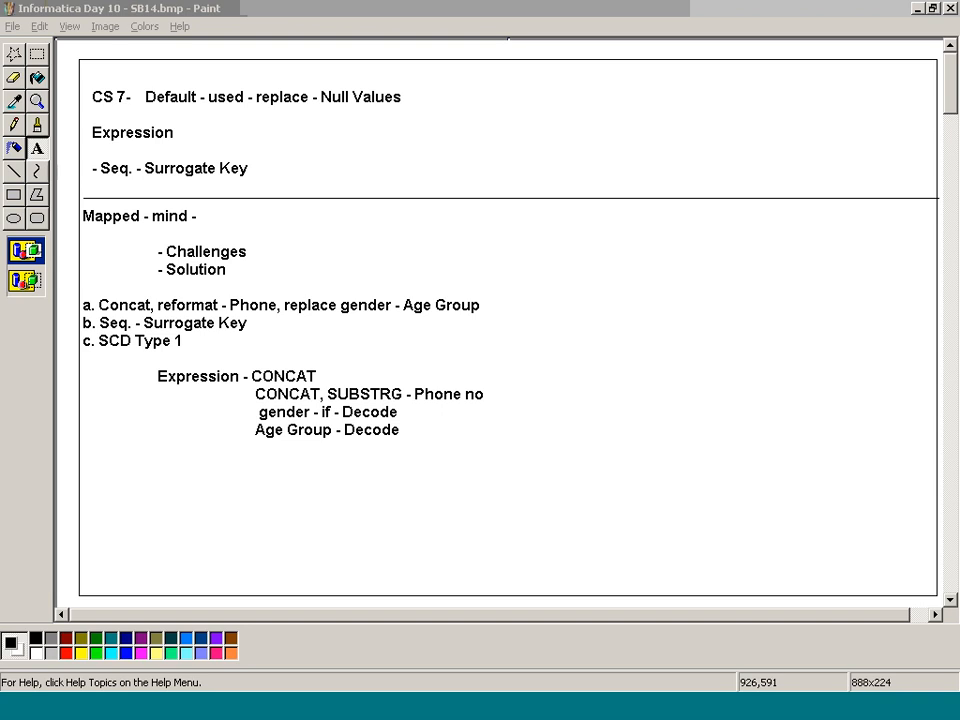
left_click(505, 491)
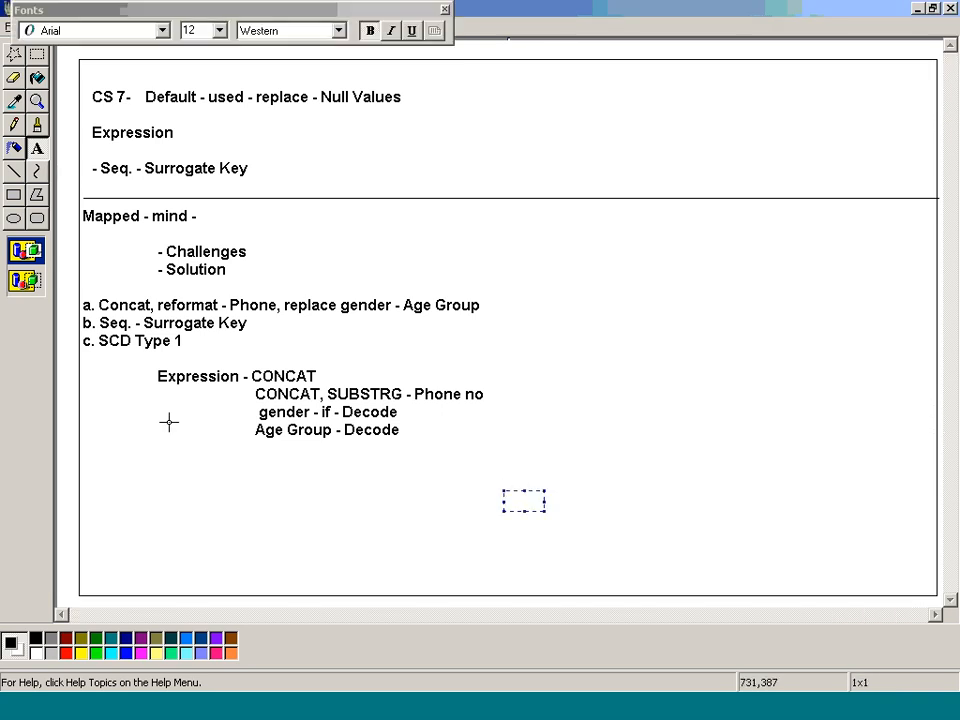
left_click(249, 532)
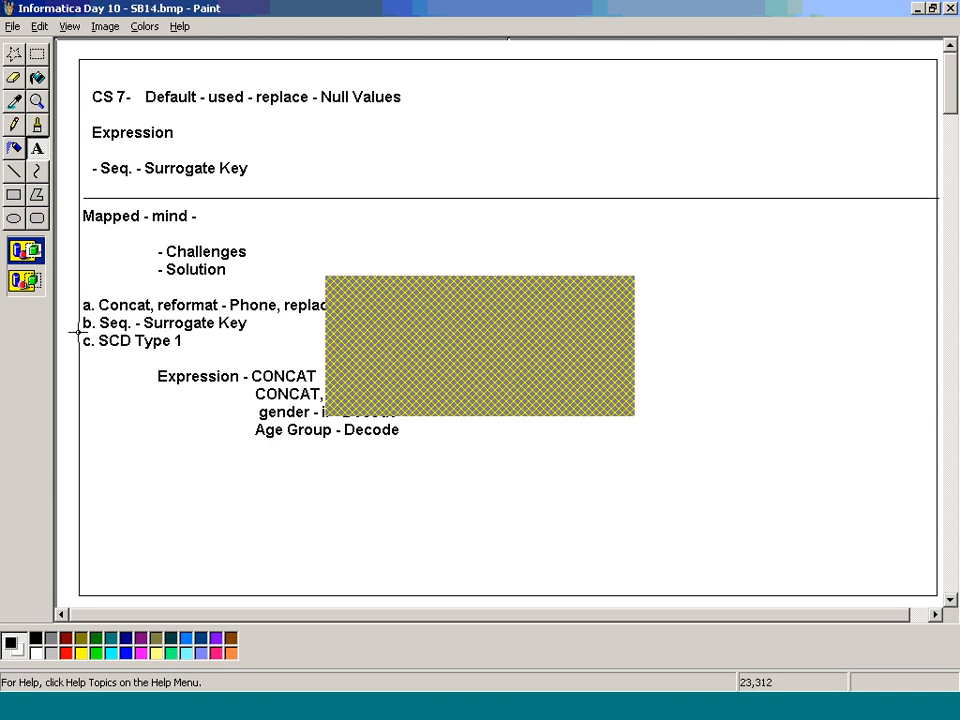
Switch to PowerCenter Designer and import the STG_CUSTOMER source table from the SB14_DEV_STG database connection.
key("alt+Tab")
left_click(320, 50)
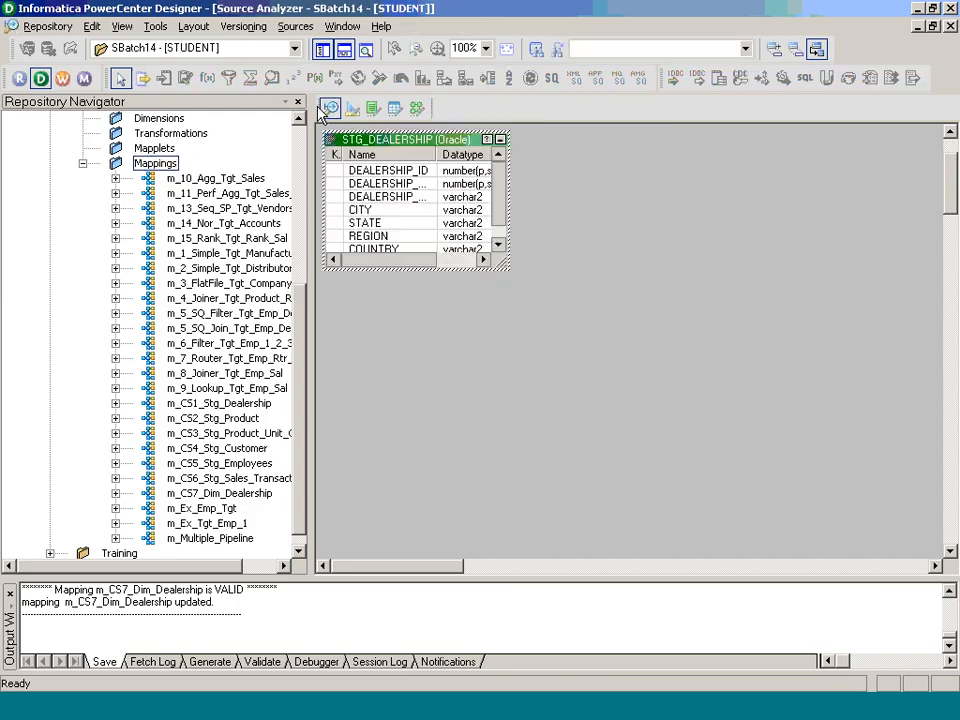
left_click(295, 26)
left_click(335, 43)
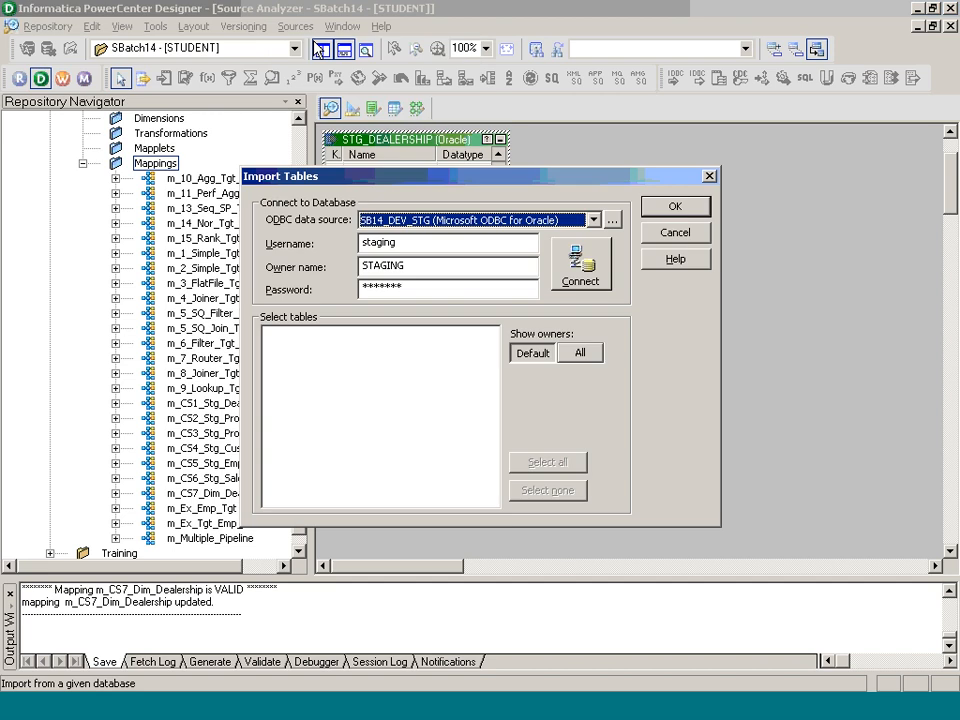
left_click(585, 285)
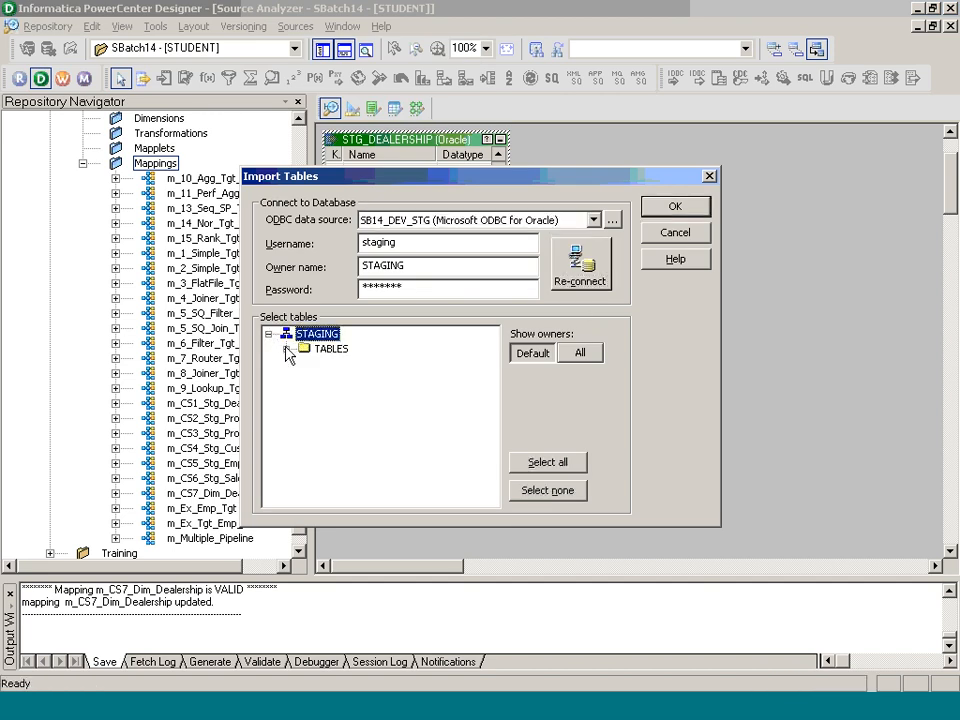
left_click(286, 349)
left_click(396, 366)
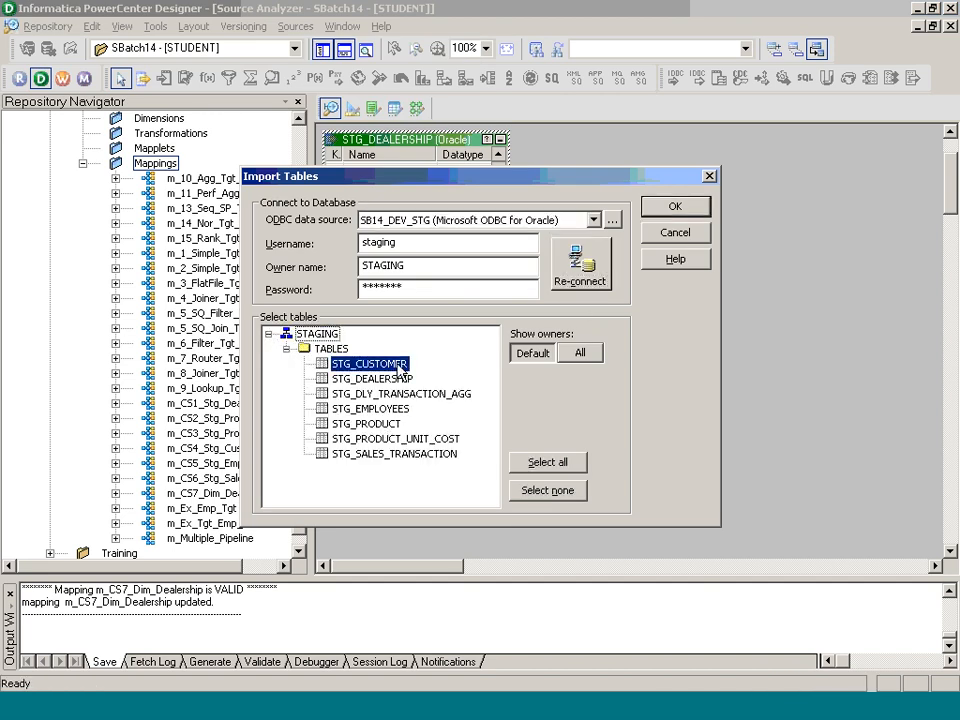
left_click(676, 206)
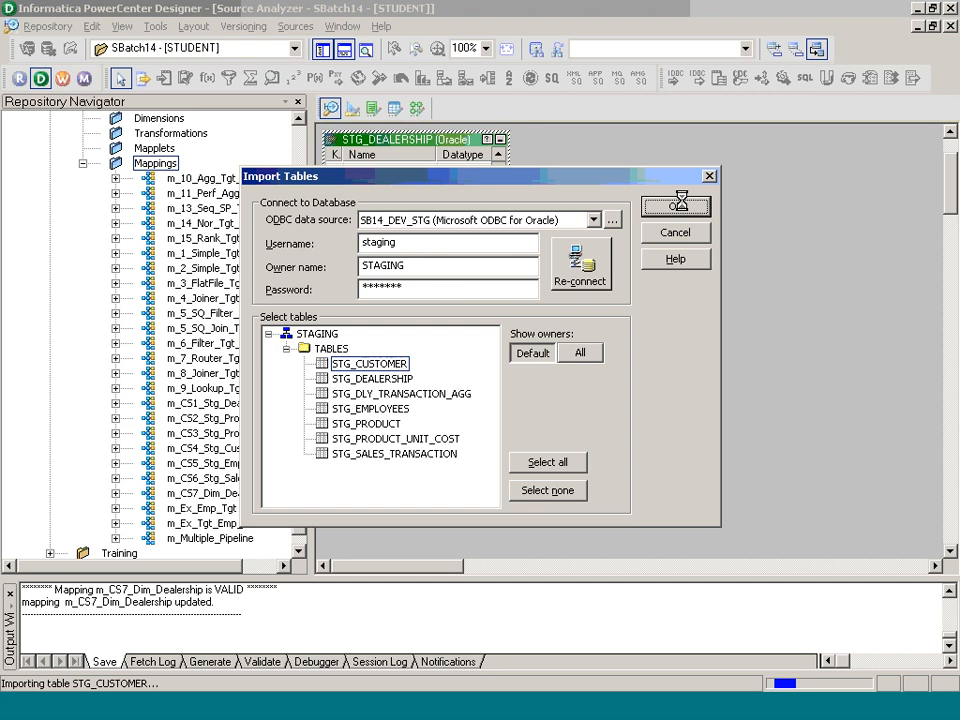
Import the DIM_CUSTOMER target table from the SB14_DATAMART database connection in the Target Designer.
left_click(350, 108)
left_click(297, 27)
left_click(377, 45)
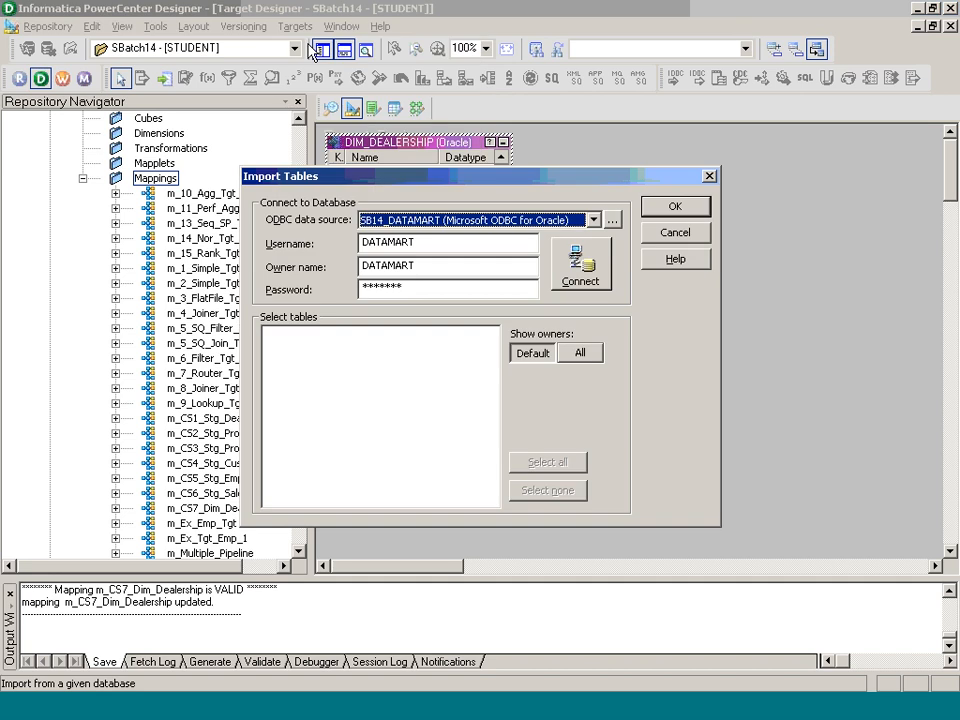
left_click(578, 268)
left_click(268, 334)
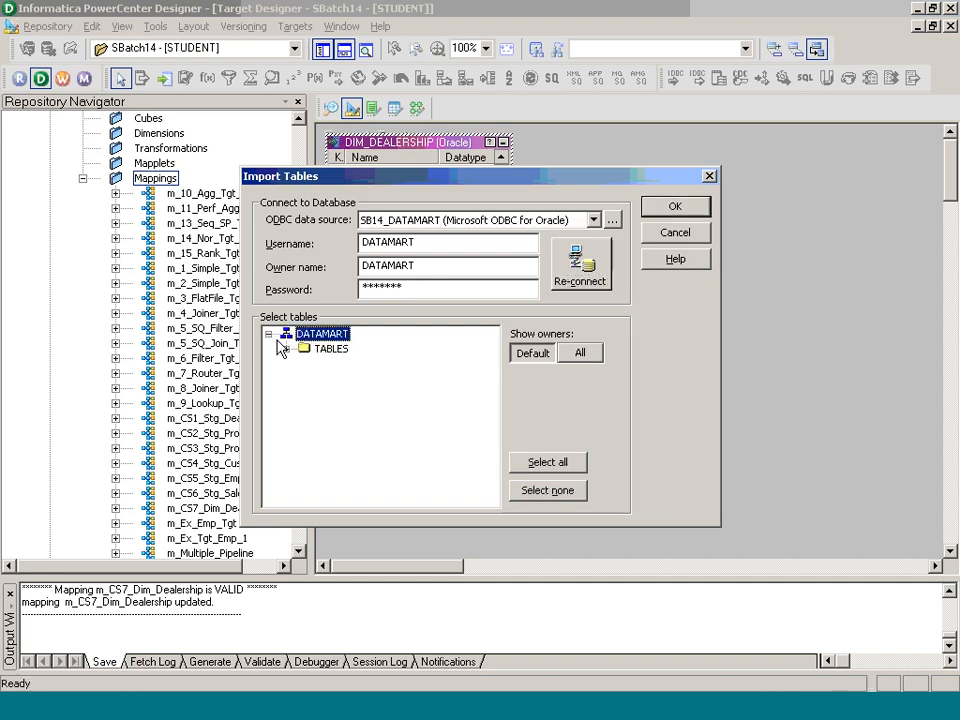
left_click(286, 348)
left_click(396, 366)
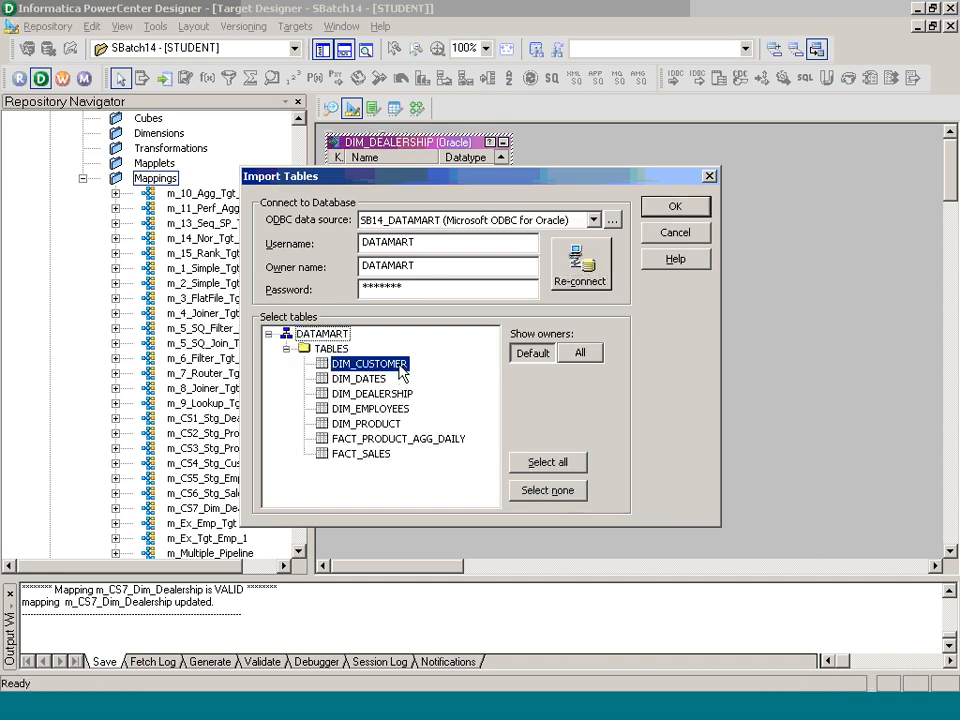
left_click(676, 207)
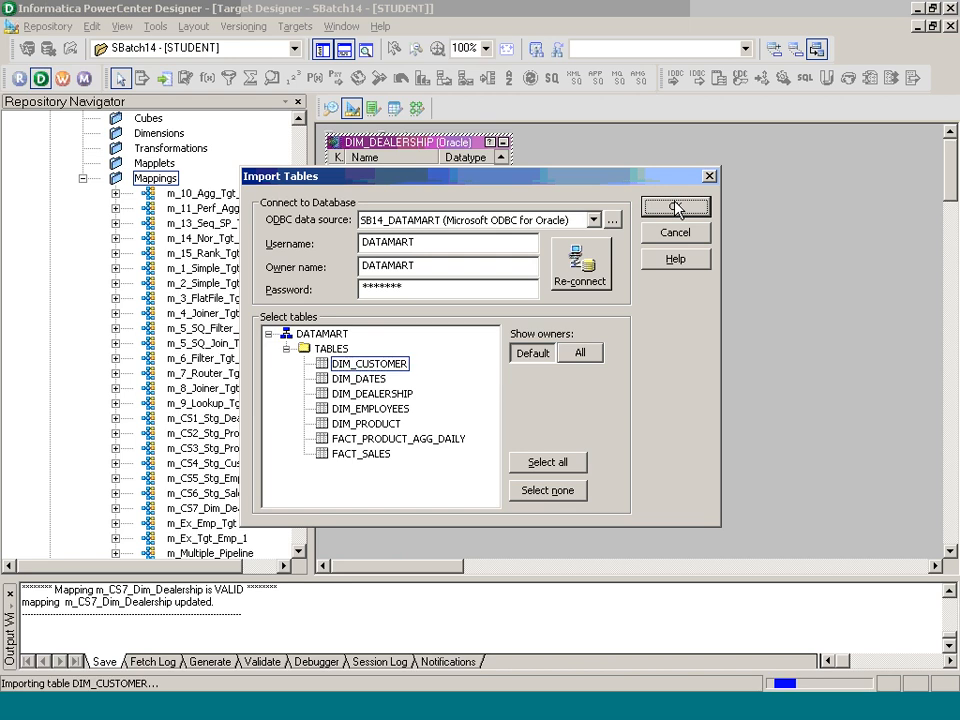
Create a new mapping named m_CS8_Dim_Customer in the Mapping Designer.
left_click(417, 107)
left_click(300, 27)
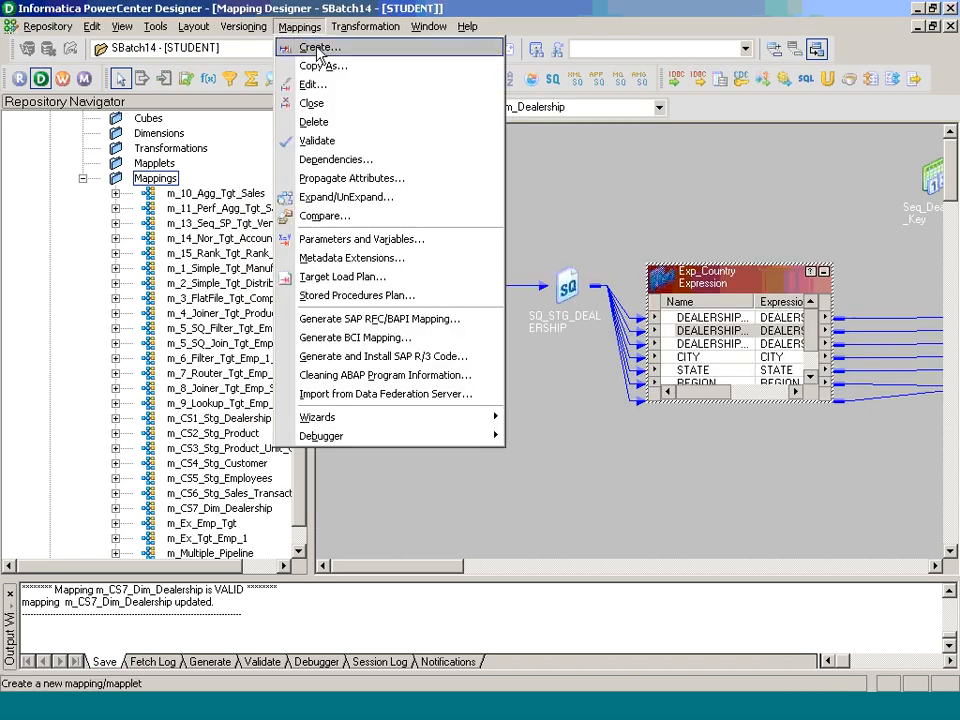
left_click(304, 47)
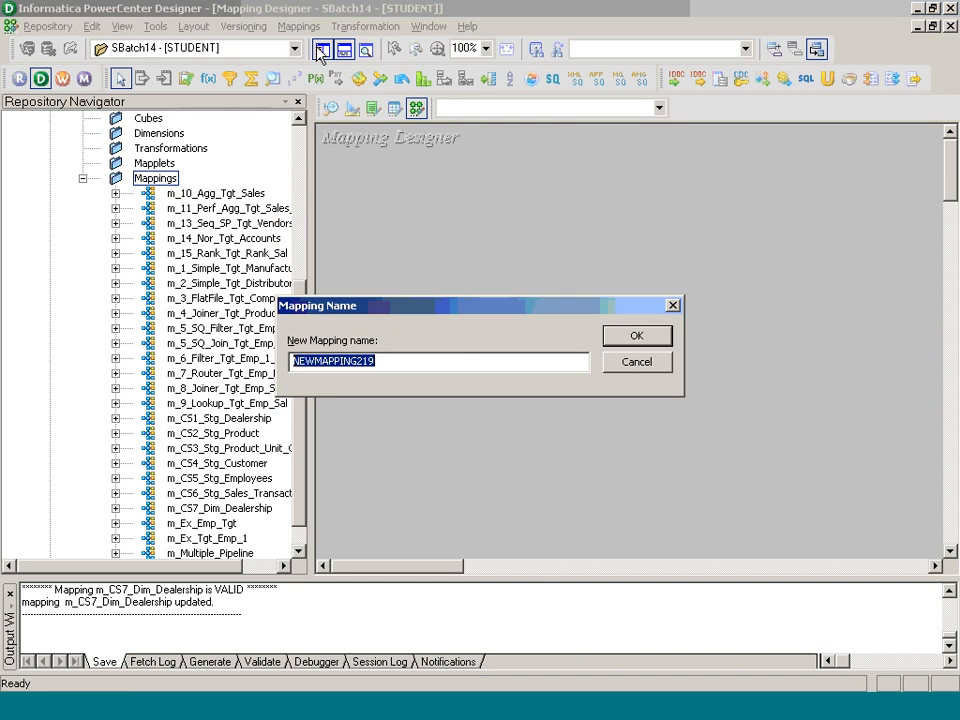
type("m_C")
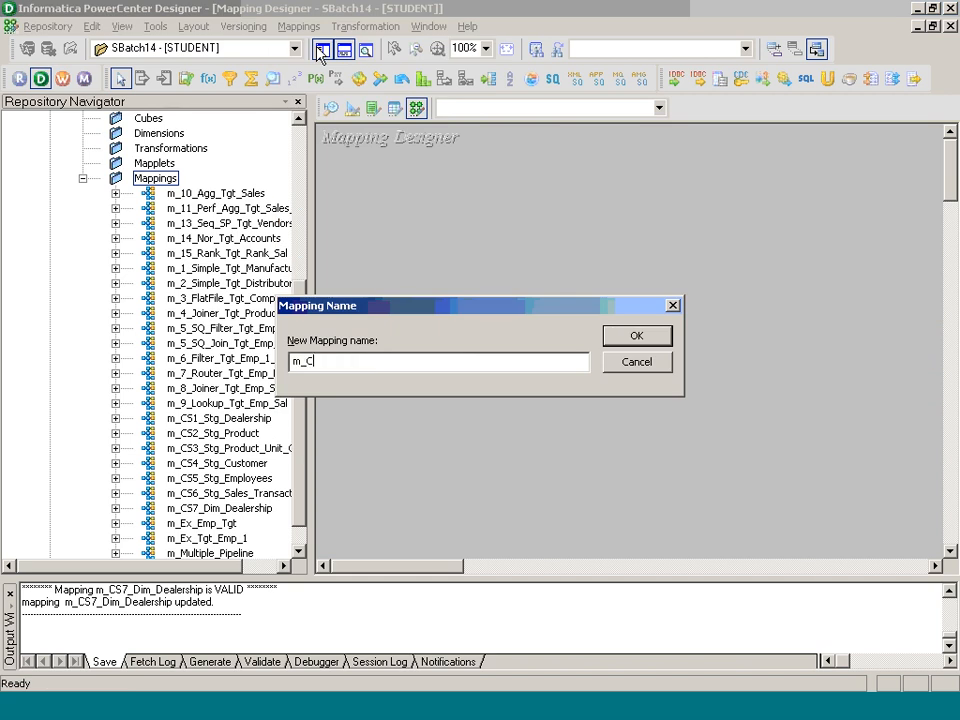
type("S8_Dim_Customer")
key("Return")
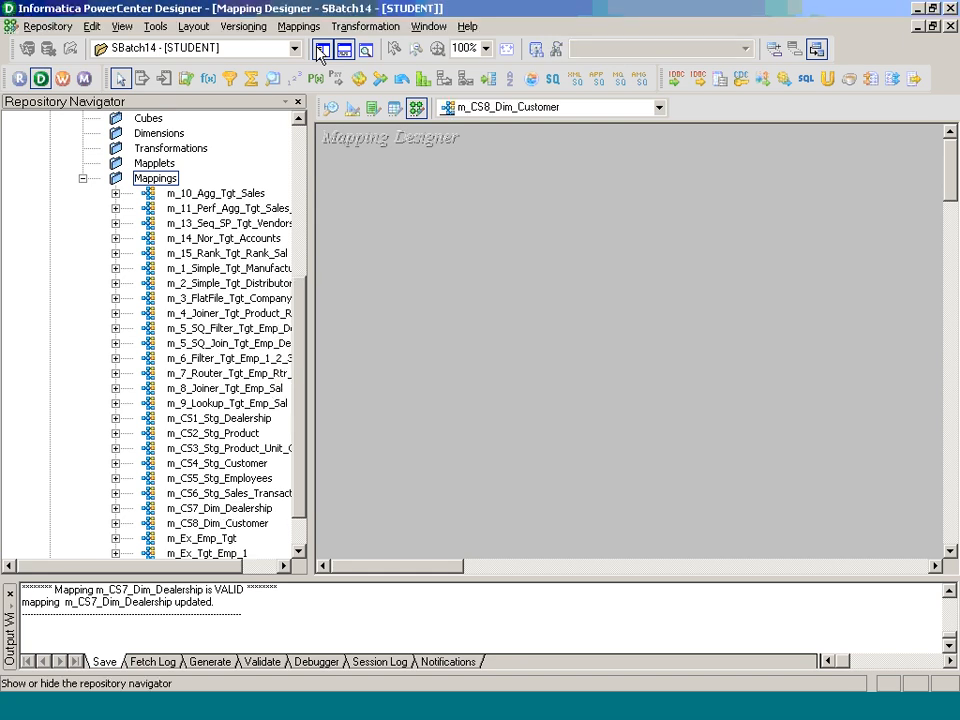
Add the STG_CUSTOMER source from SB14_DEV_STG and the DIM_CUSTOMER target to the mapping.
left_click(83, 178)
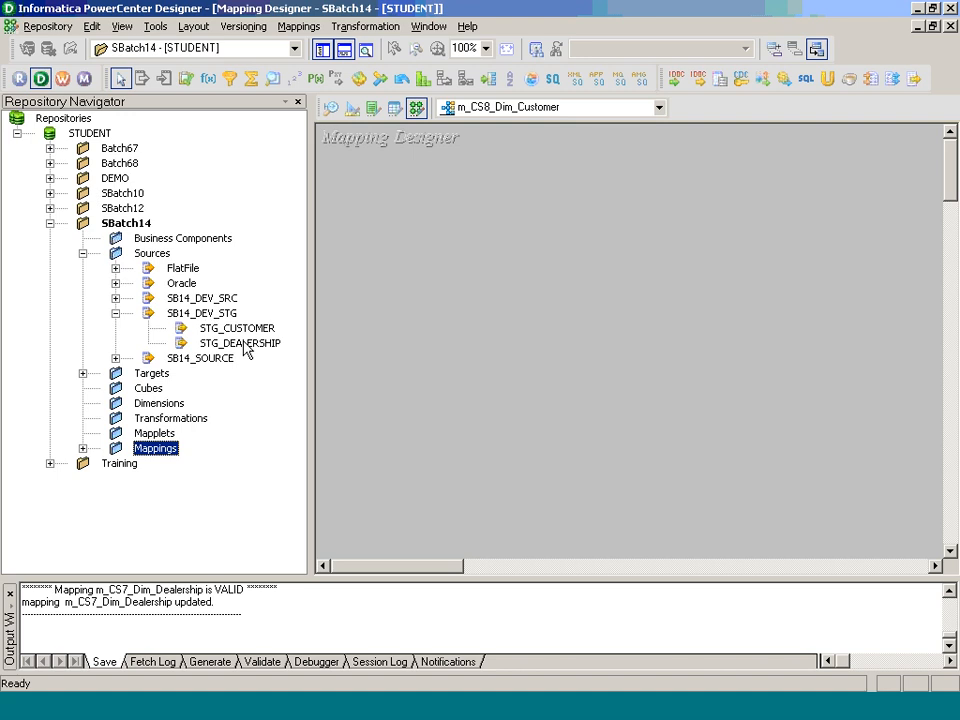
left_click_drag(237, 329, 396, 240)
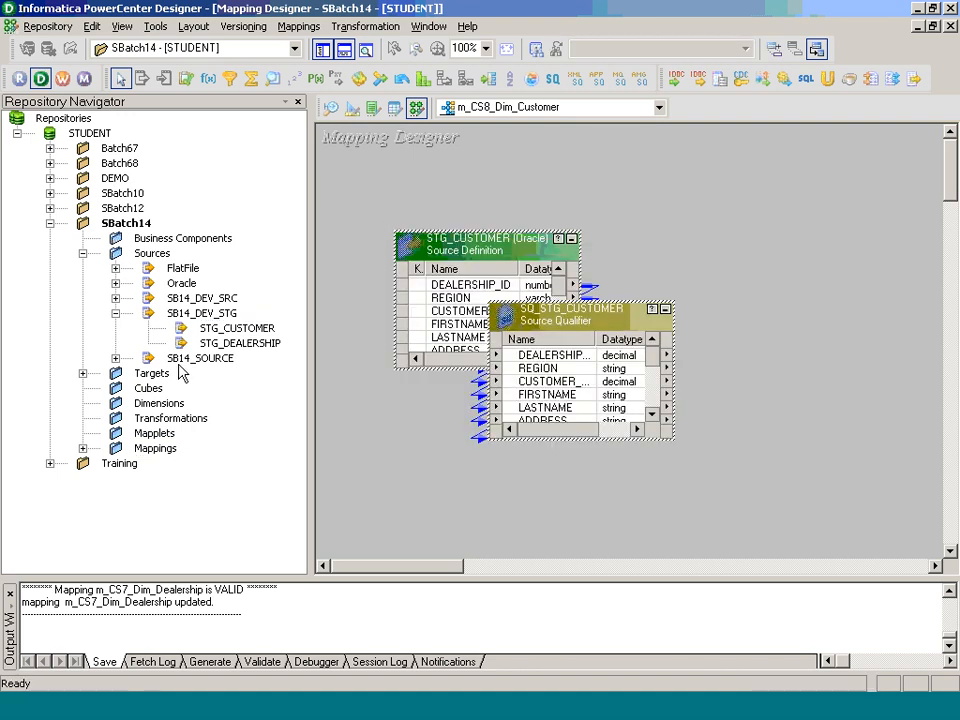
left_click(84, 373)
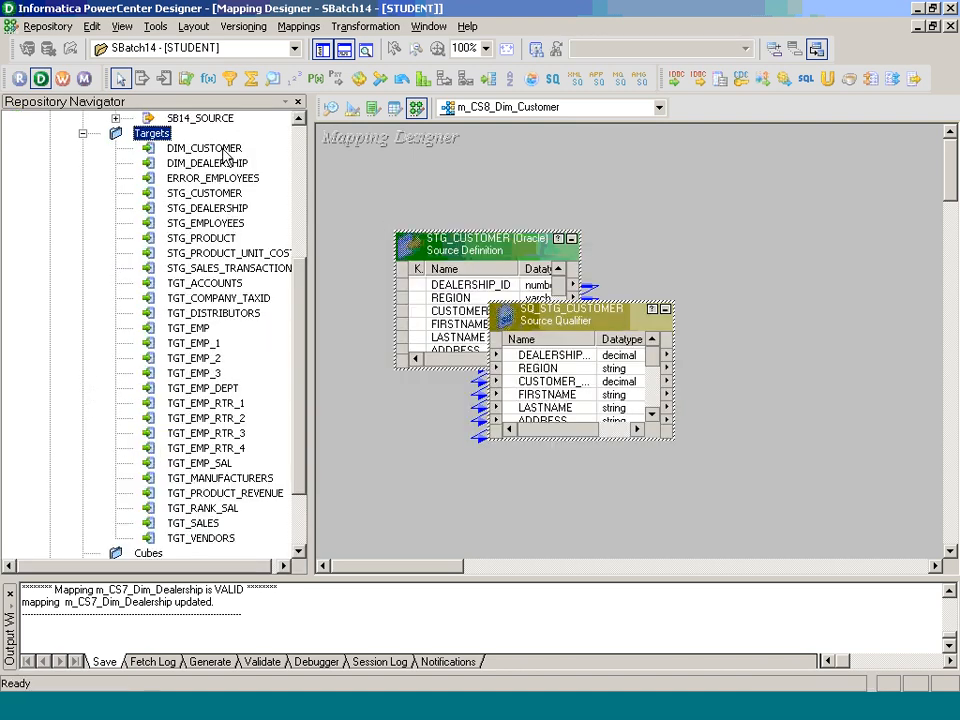
left_click_drag(200, 148, 775, 258)
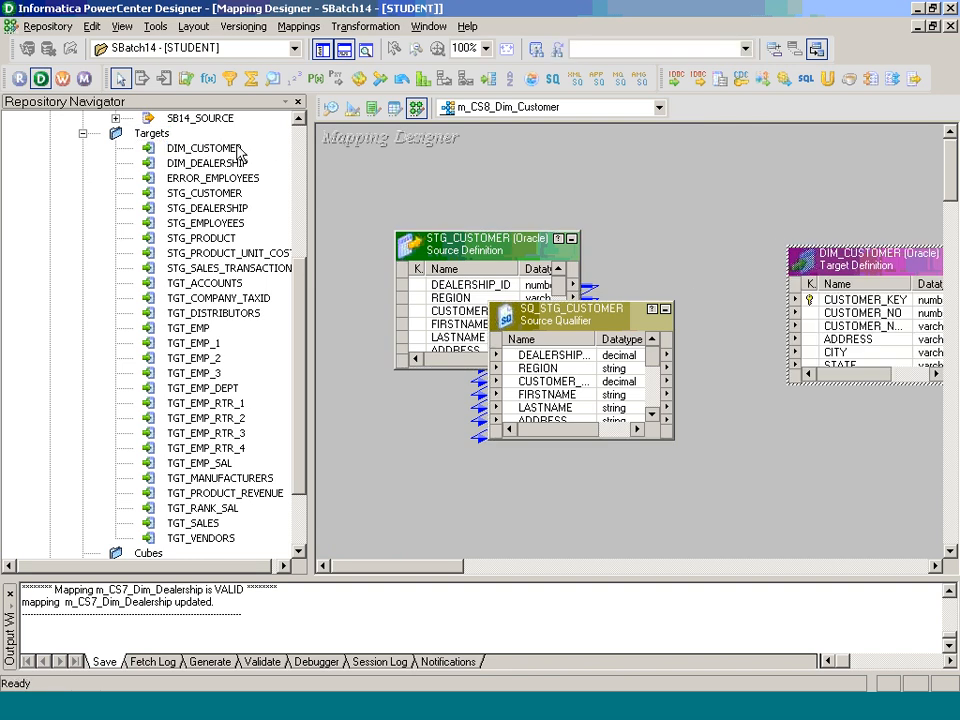
Hide the navigator and output windows, iconize the STG_CUSTOMER source, and spread out and lengthen SQ_STG_CUSTOMER and DIM_CUSTOMER to show all ports.
left_click(321, 50)
left_click(344, 51)
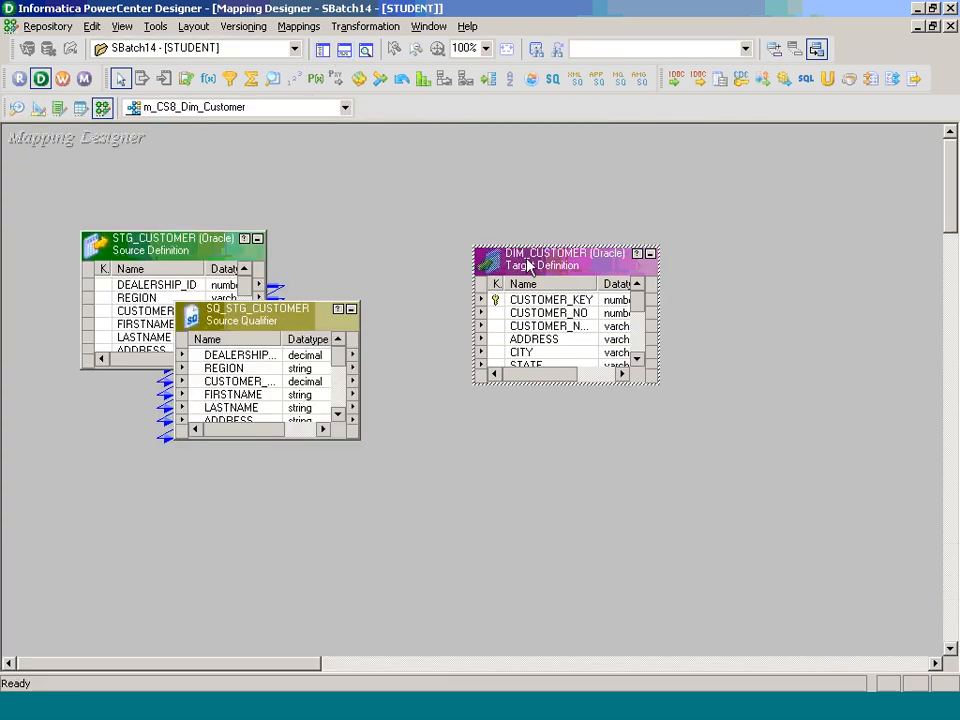
left_click_drag(526, 259, 802, 145)
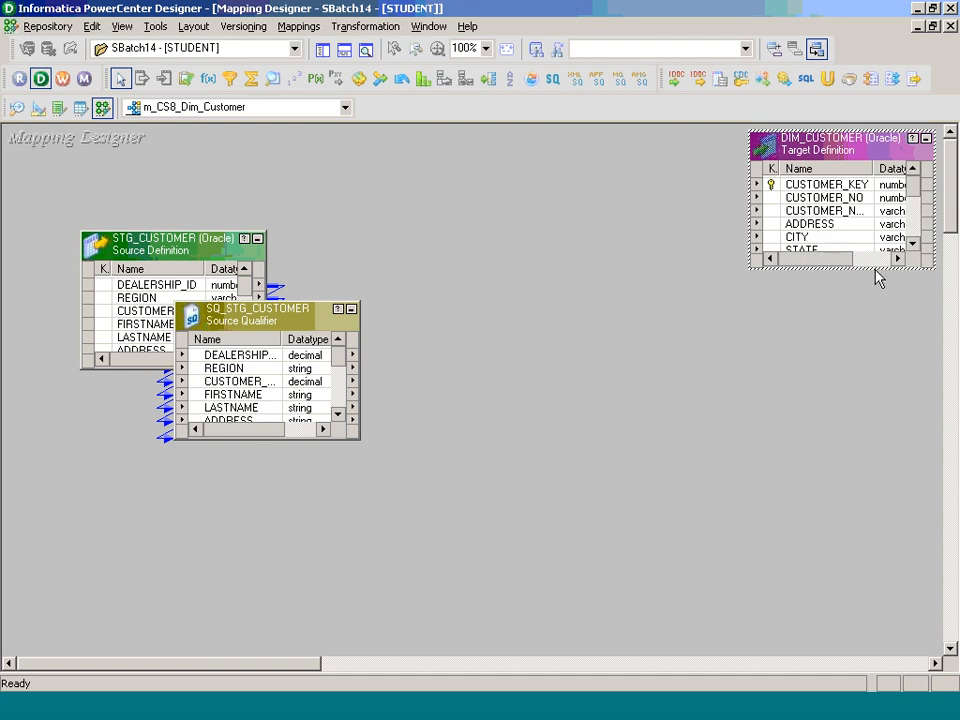
left_click_drag(868, 267, 898, 494)
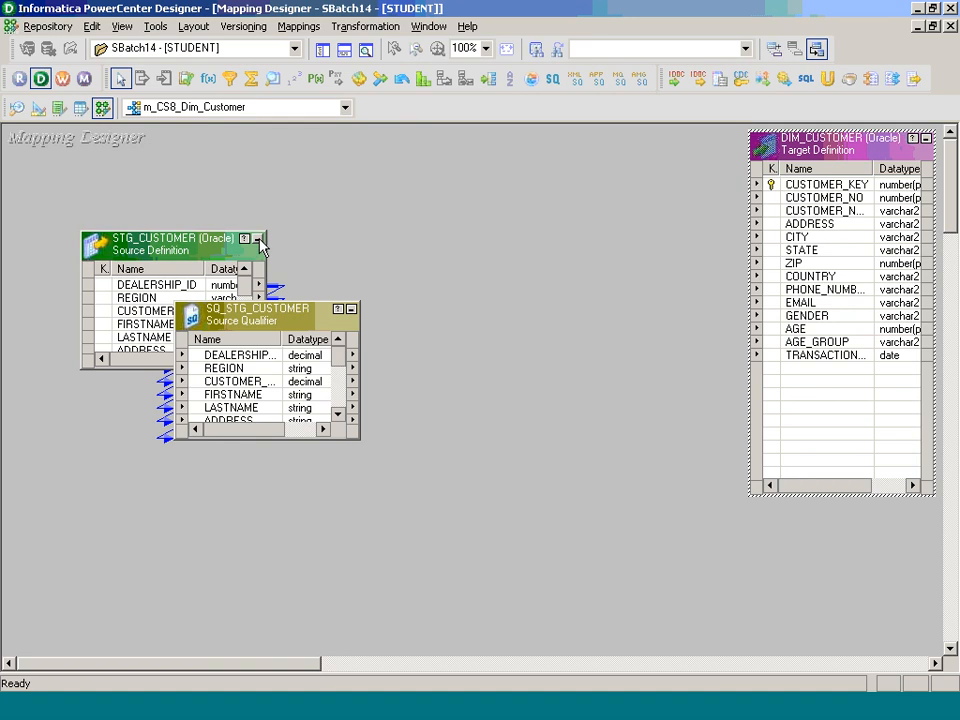
left_click(257, 238)
left_click_drag(261, 327, 257, 190)
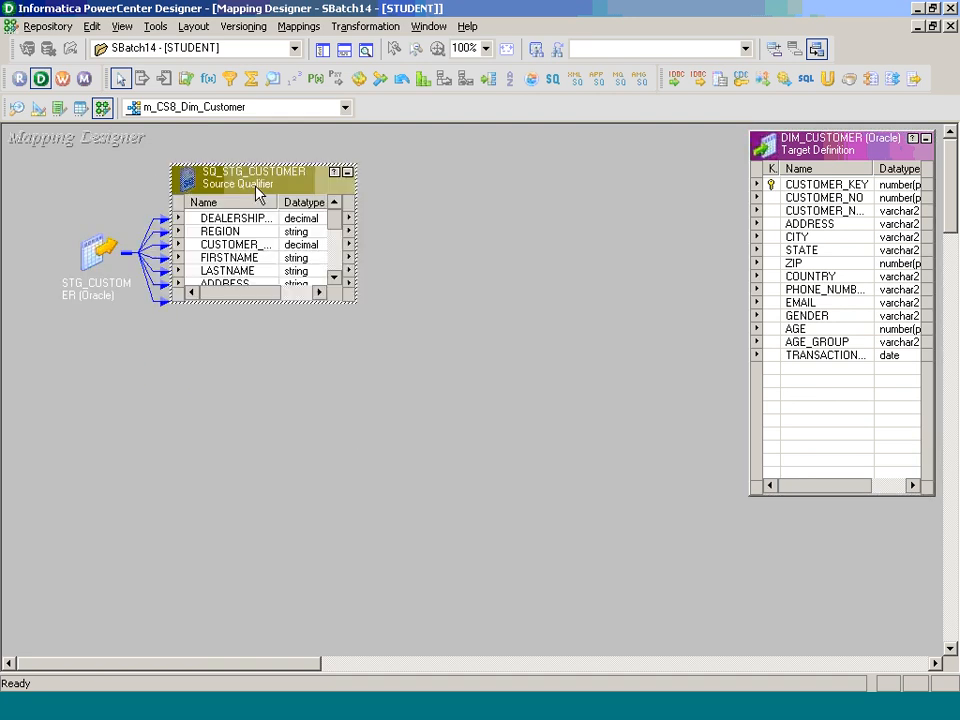
left_click_drag(282, 302, 283, 528)
left_click_drag(92, 258, 27, 228)
left_click_drag(268, 186, 184, 210)
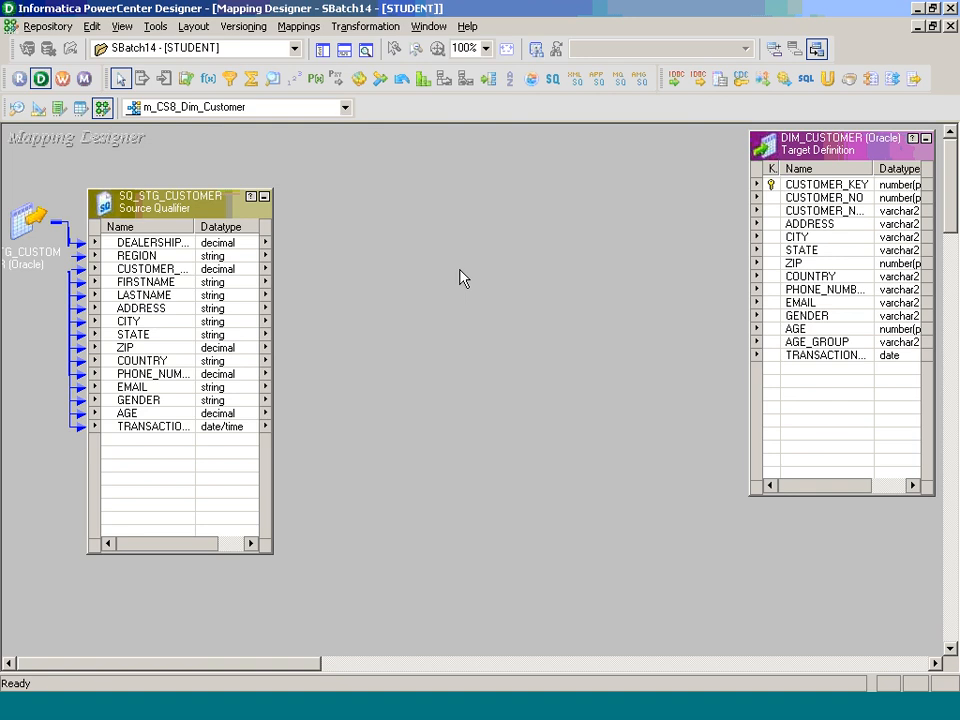
Create an Expression transformation named Exp_Dim_Customer and place it between the source qualifier and the target.
left_click(365, 26)
left_click(389, 70)
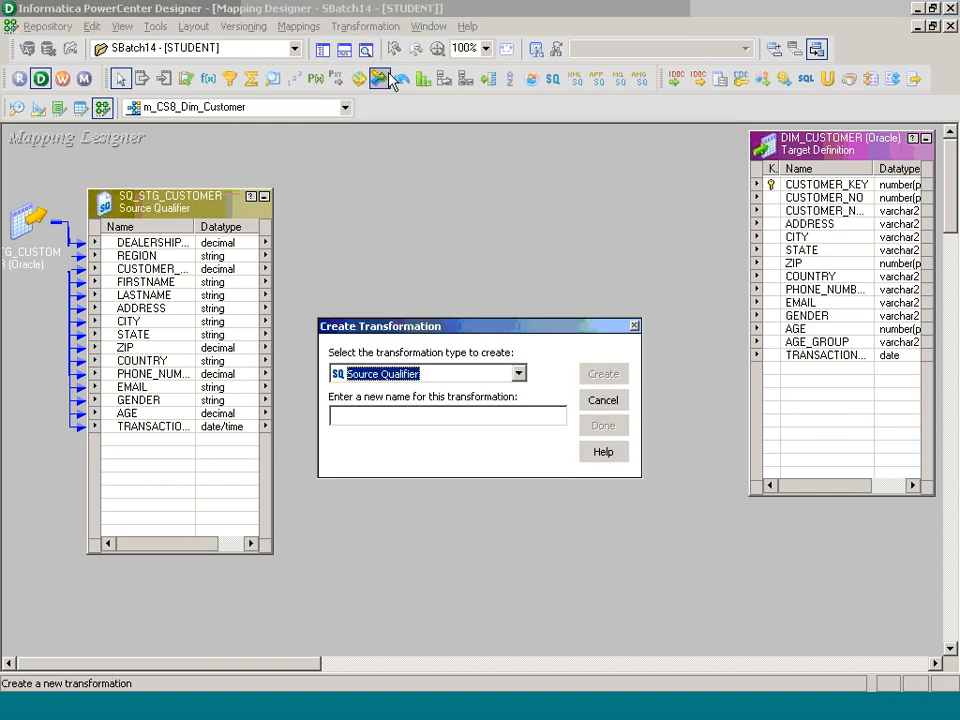
key("e")
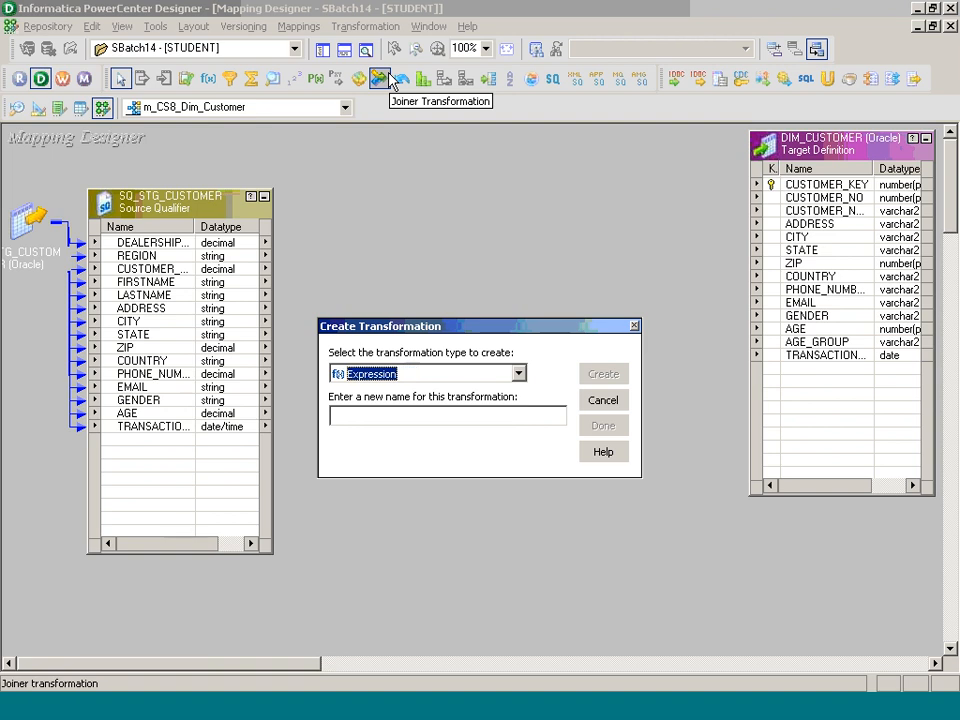
key("Tab")
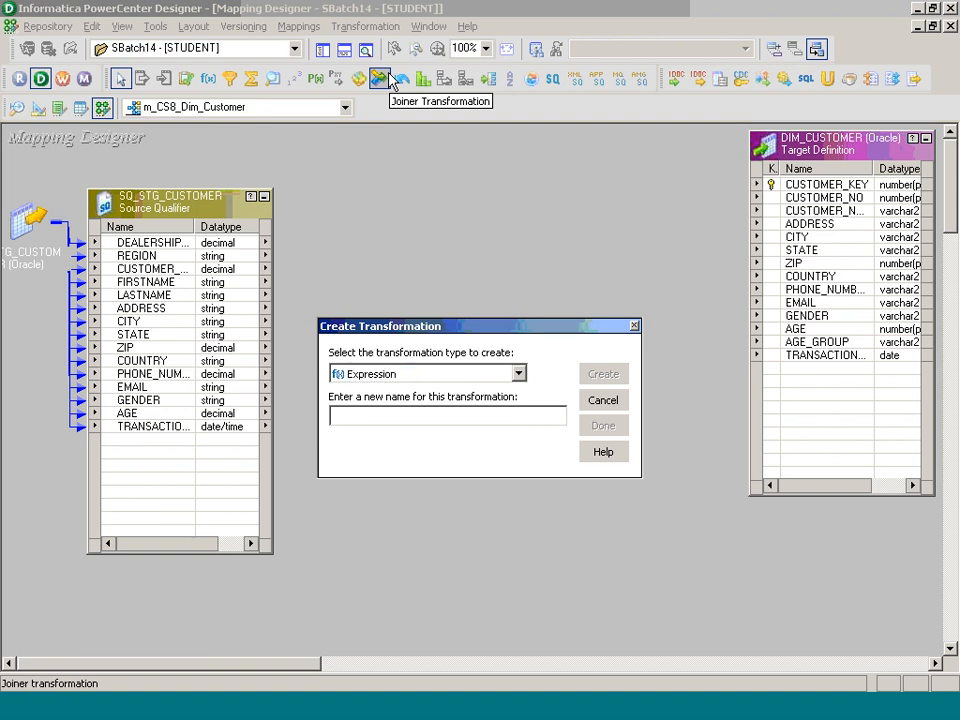
type("Exp_Dim_Customer")
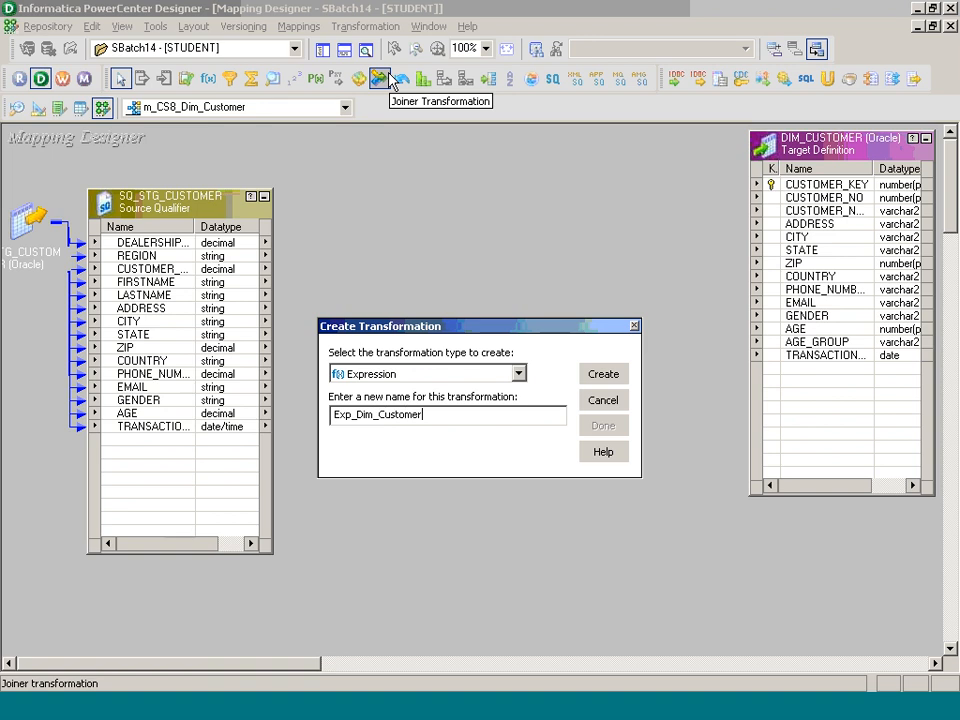
key("Return")
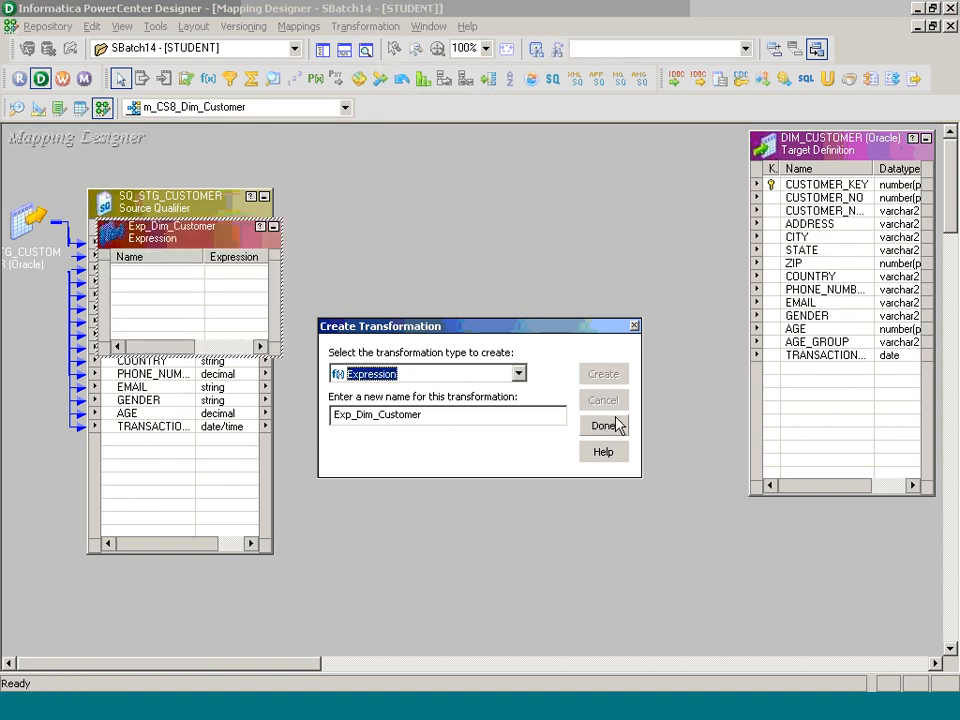
left_click(617, 425)
left_click_drag(224, 238, 470, 208)
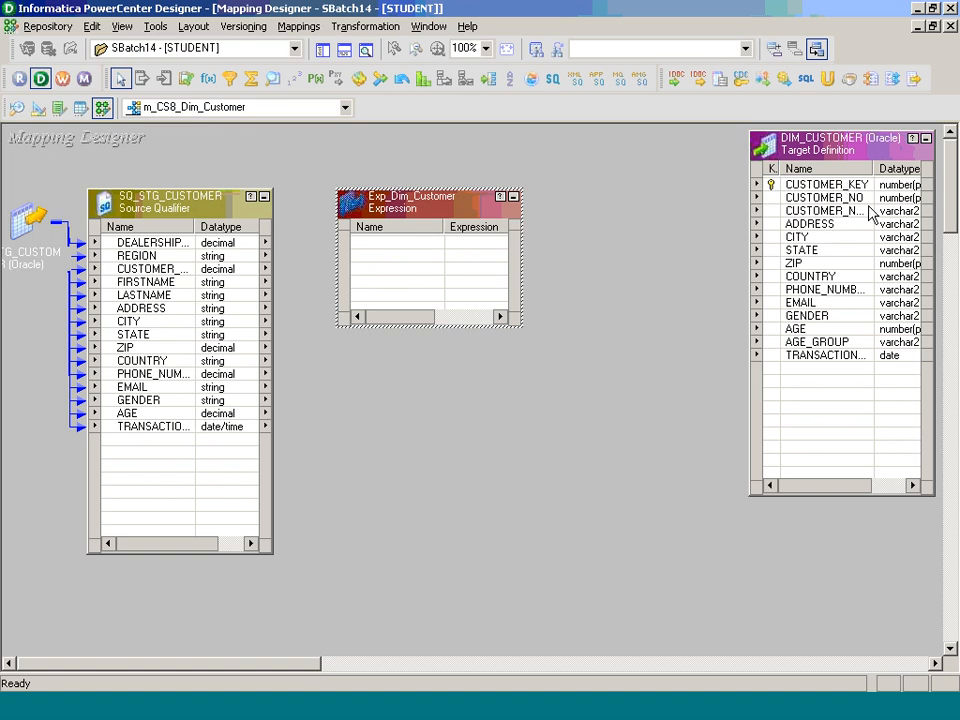
Widen the Name columns of DIM_CUSTOMER and SQ_STG_CUSTOMER to fit the full port names, and lengthen Exp_Dim_Customer to match the source qualifier.
double_click(873, 168)
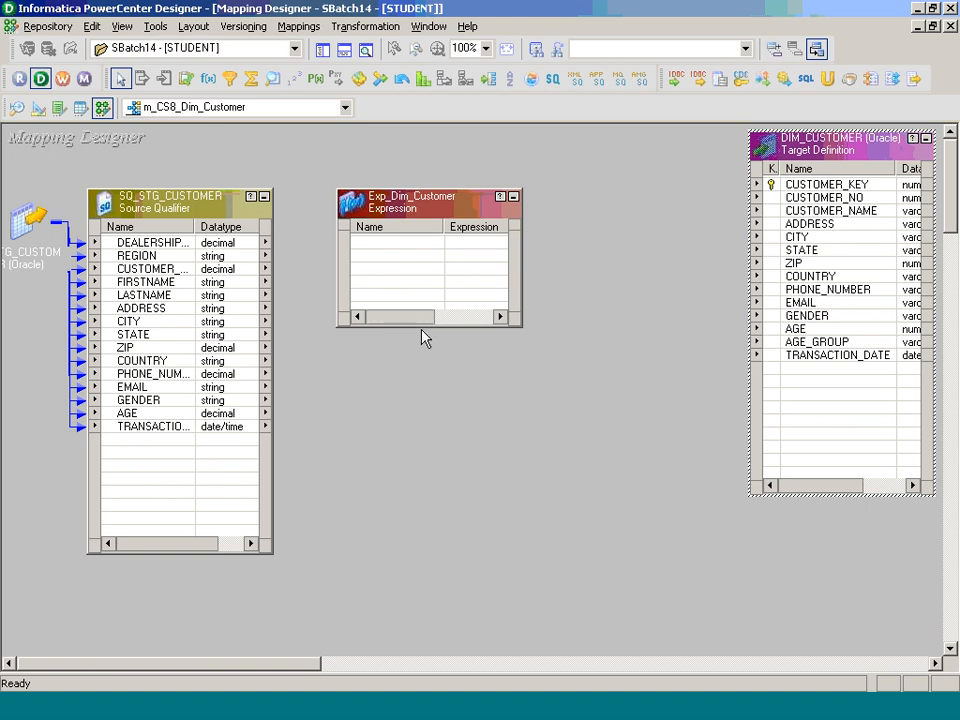
left_click_drag(469, 327, 465, 550)
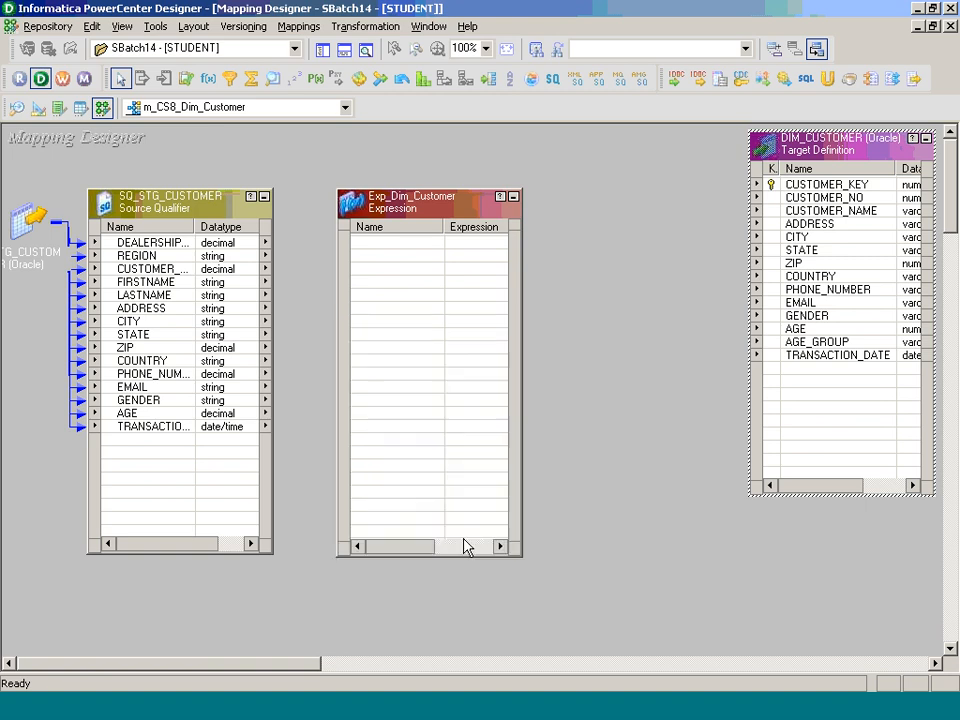
left_click(860, 186)
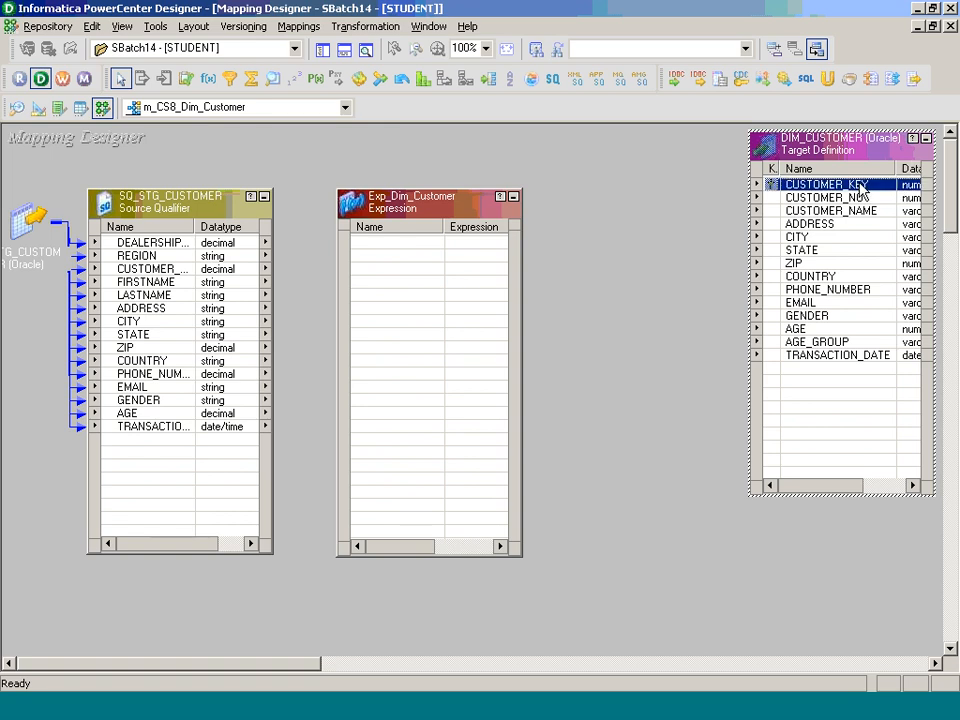
left_click(195, 227)
left_click_drag(195, 227, 227, 227)
Link CUSTOMER_NO, FIRSTNAME and LASTNAME from SQ_STG_CUSTOMER into Exp_Dim_Customer, widening its Name column to fit the port names.
left_click_drag(185, 268, 385, 245)
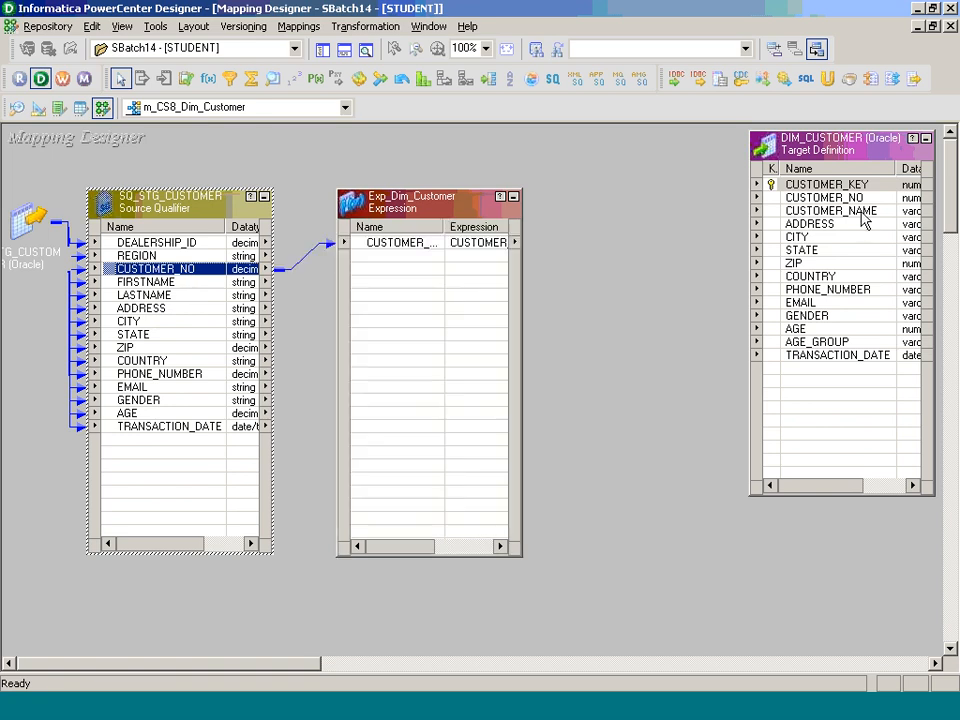
left_click_drag(444, 227, 448, 227)
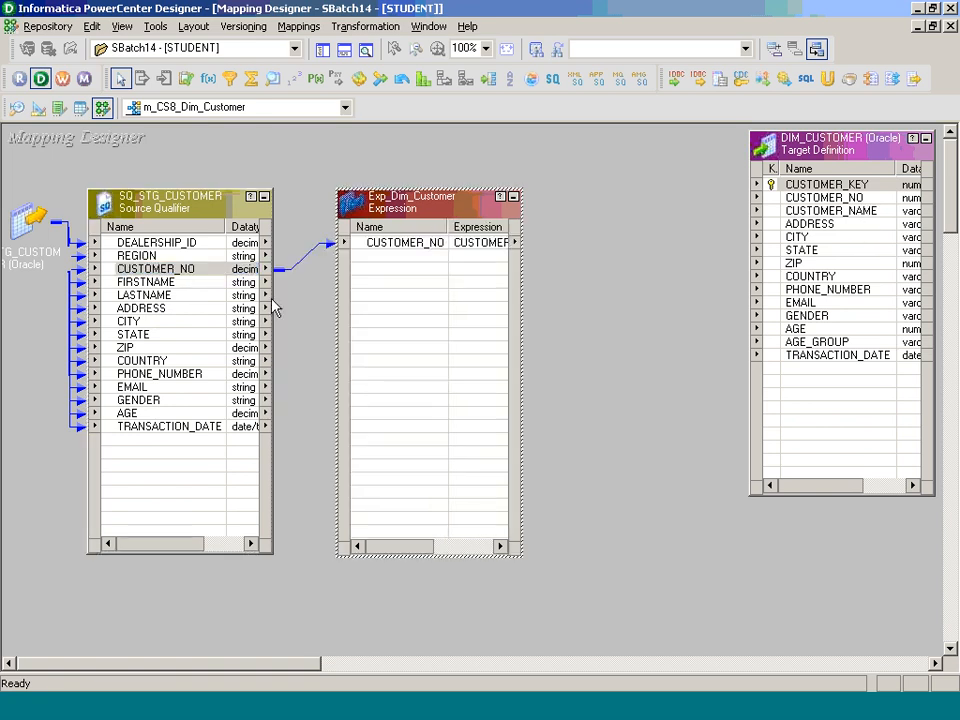
left_click_drag(191, 284, 375, 272)
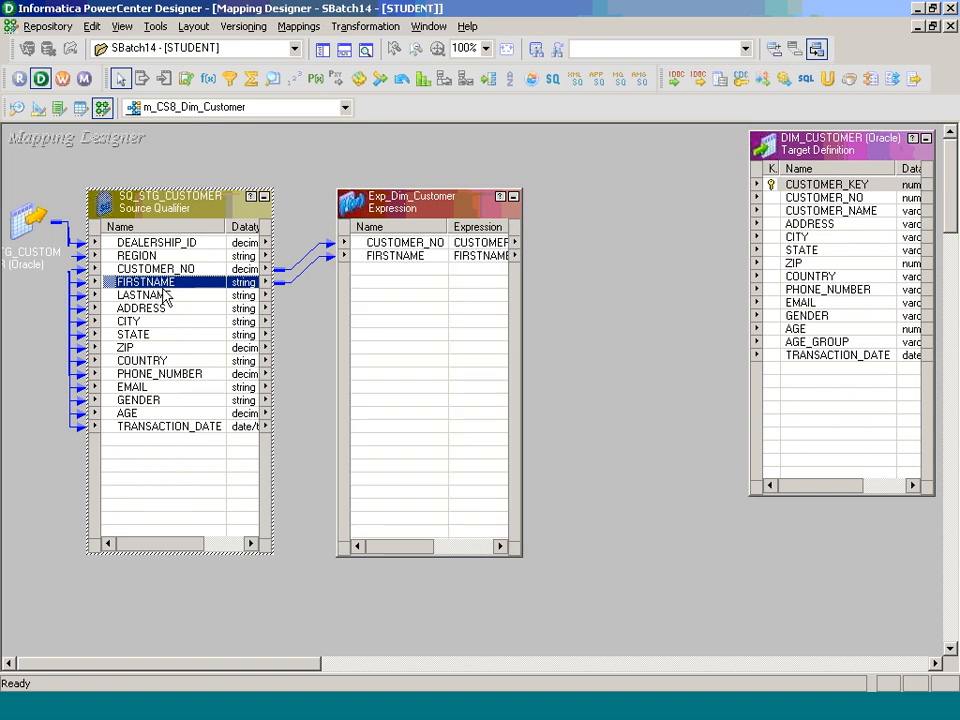
left_click(131, 296)
left_click_drag(133, 300, 400, 283)
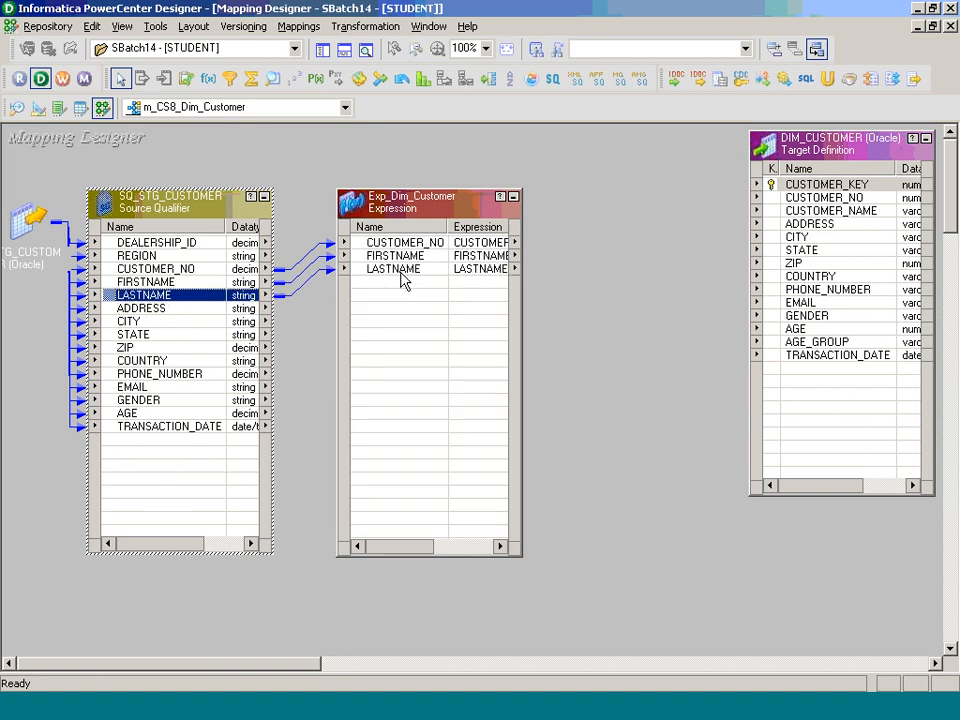
Add an output-only string port CUSTOMER_NAME with precision 30 to Exp_Dim_Customer.
double_click(403, 287)
left_click(398, 247)
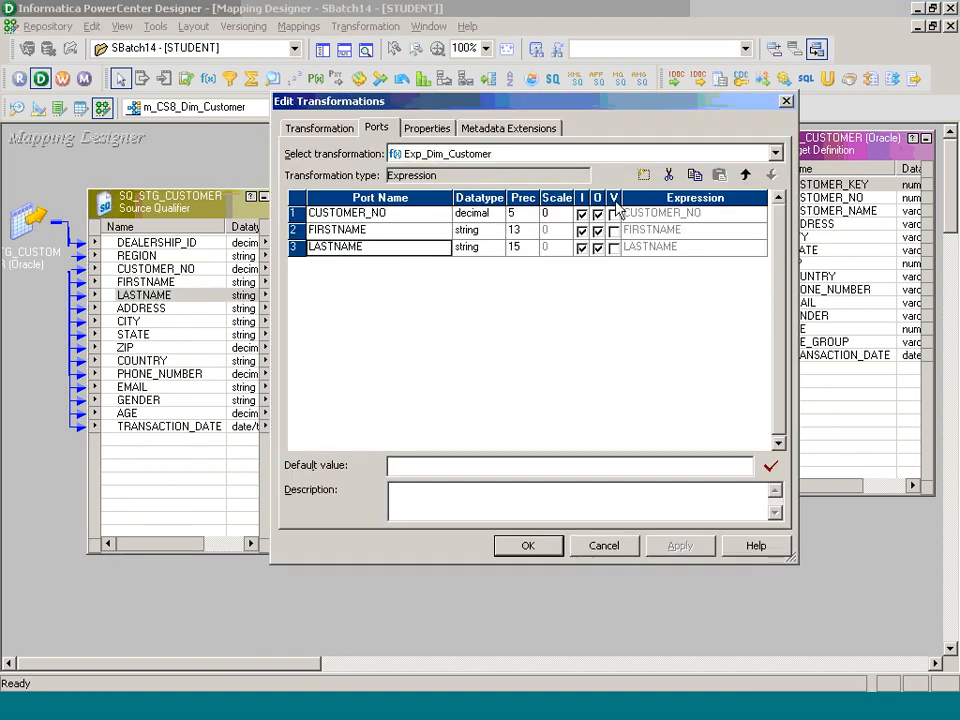
left_click(636, 181)
type("C")
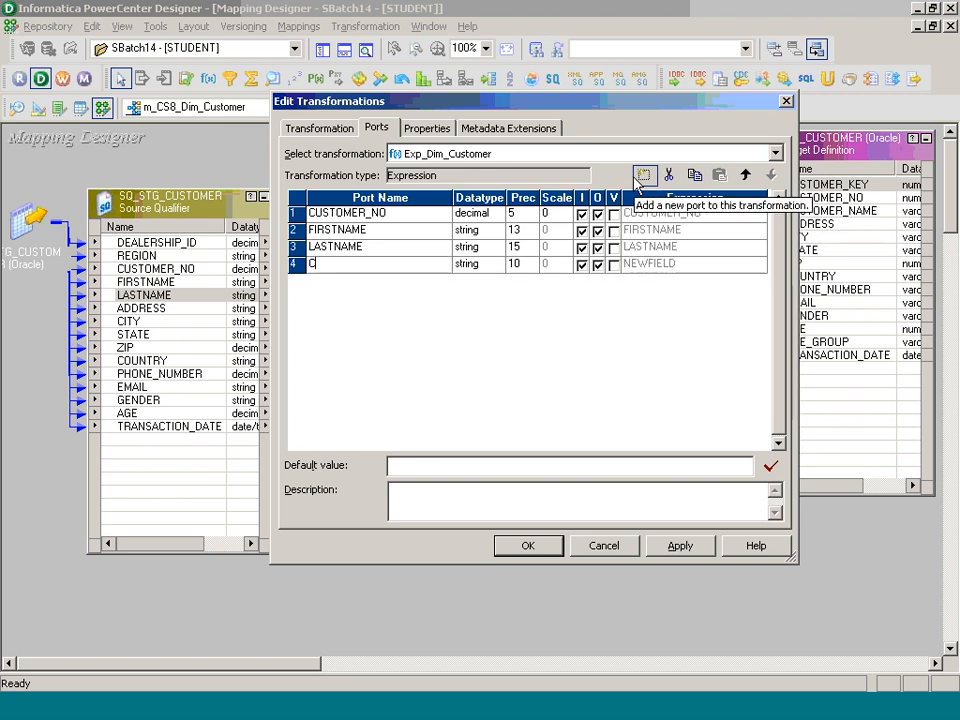
type("USTOMER_")
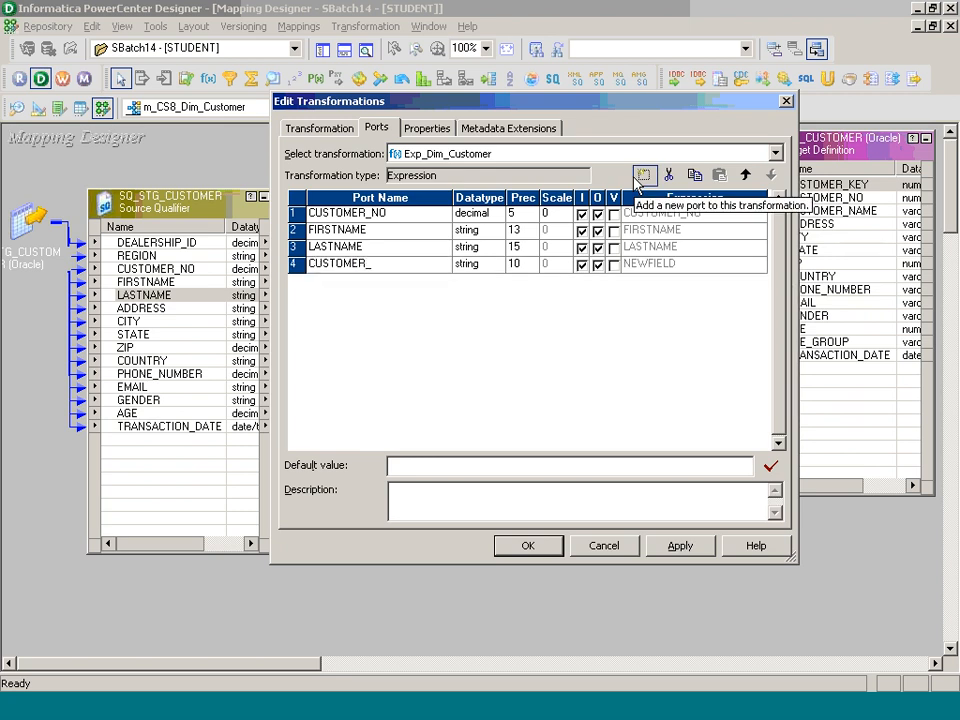
type("NAME")
key("Tab")
key("Tab")
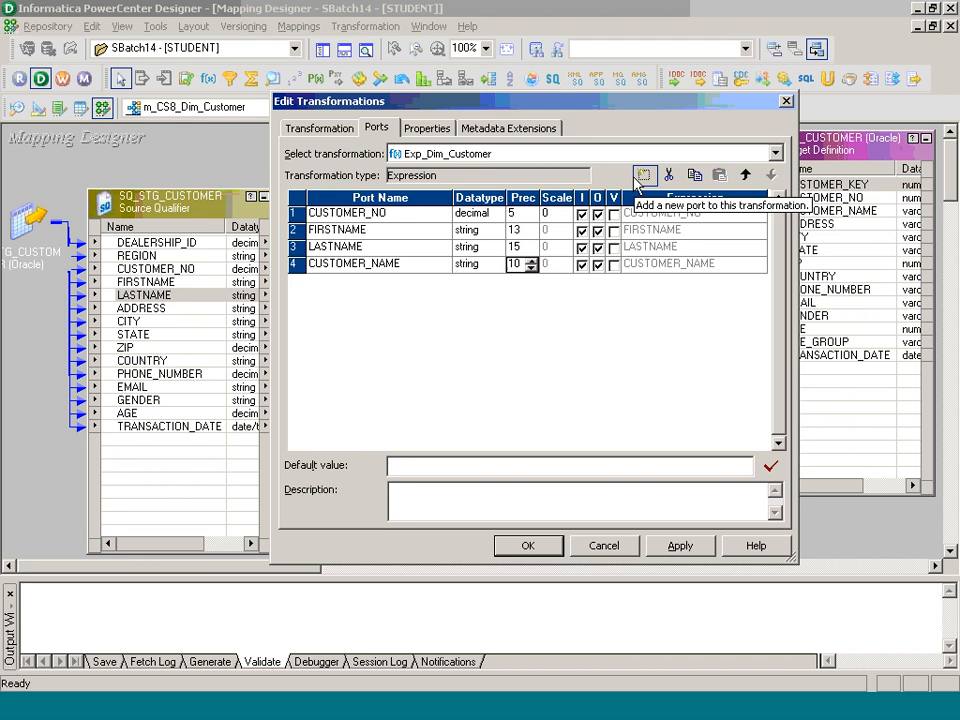
type("30")
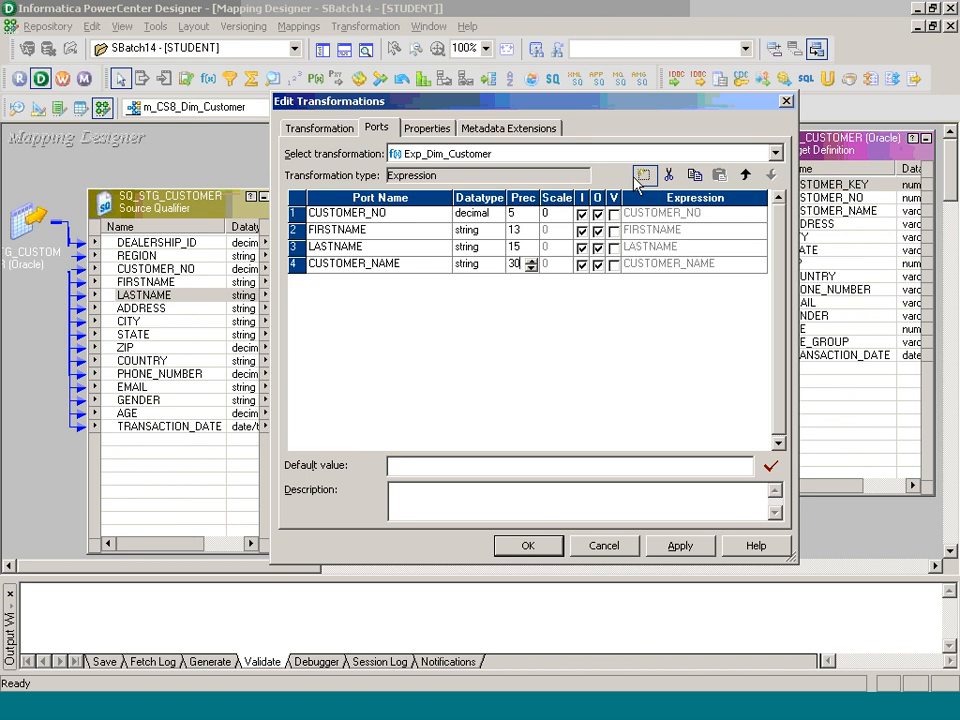
key("Tab")
key("space")
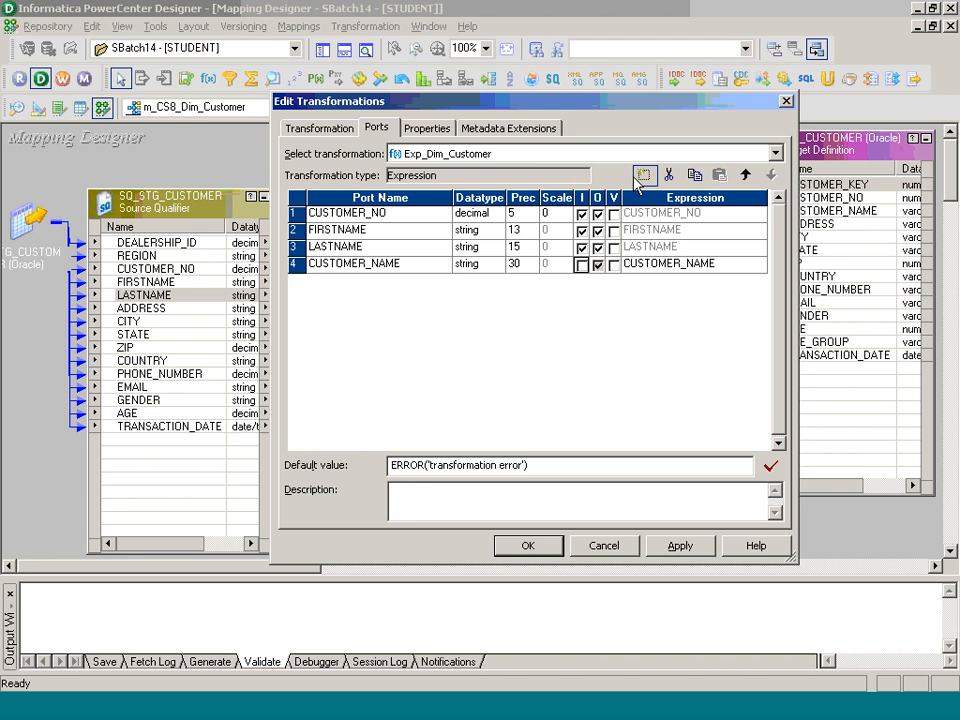
Set the expression of the CUSTOMER_NAME port to CONCAT(FIRSTNAME,LASTNAME).
left_click(762, 268)
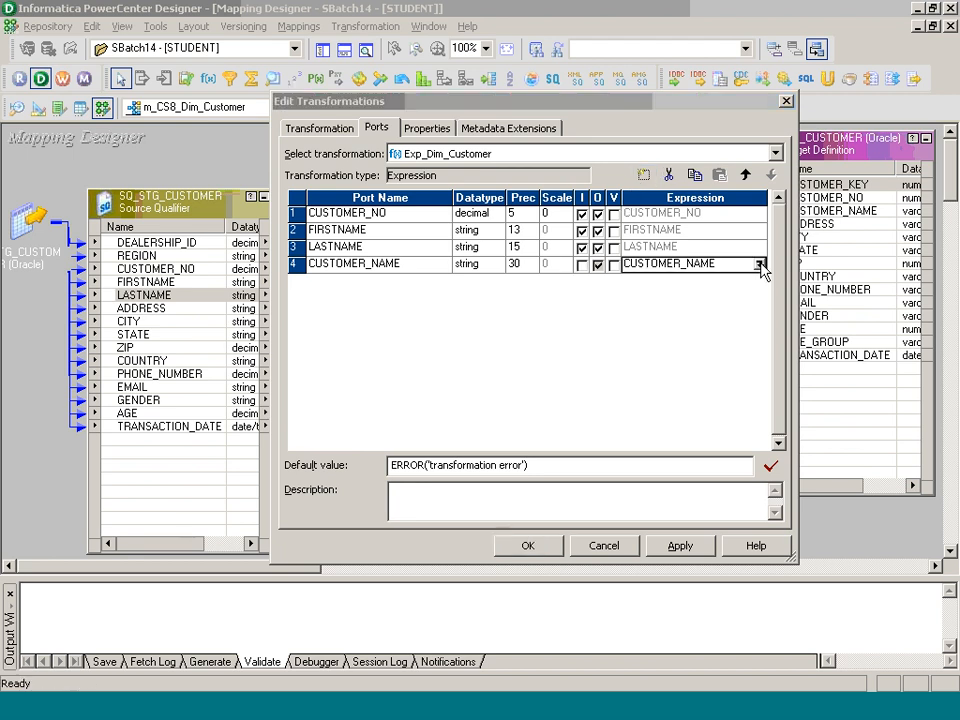
left_click(758, 267)
left_click_drag(598, 135, 457, 134)
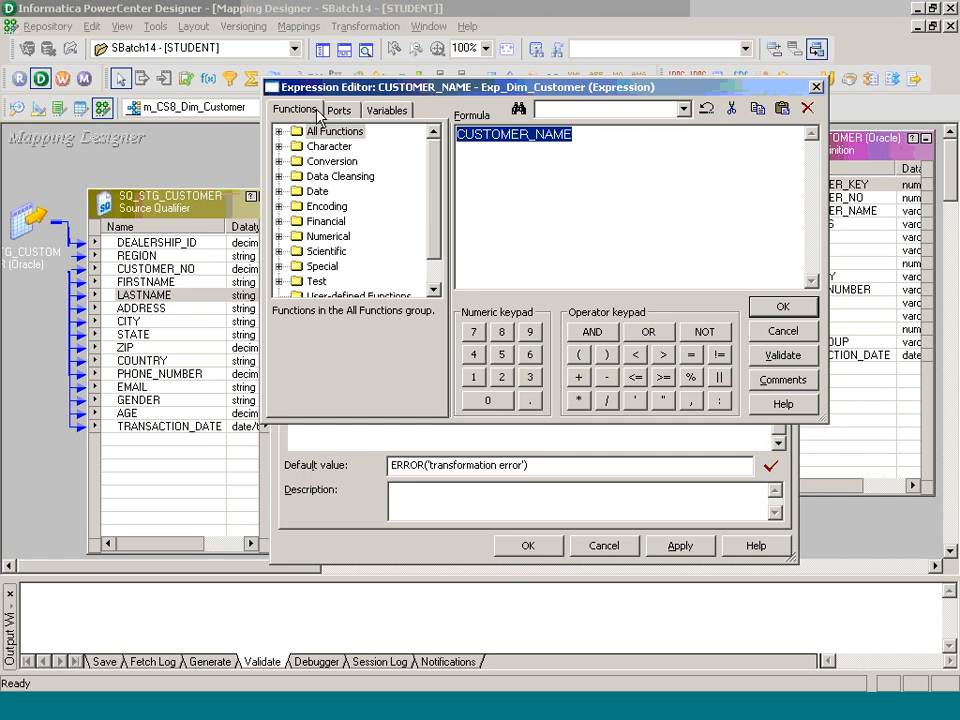
left_click(328, 148)
double_click(328, 148)
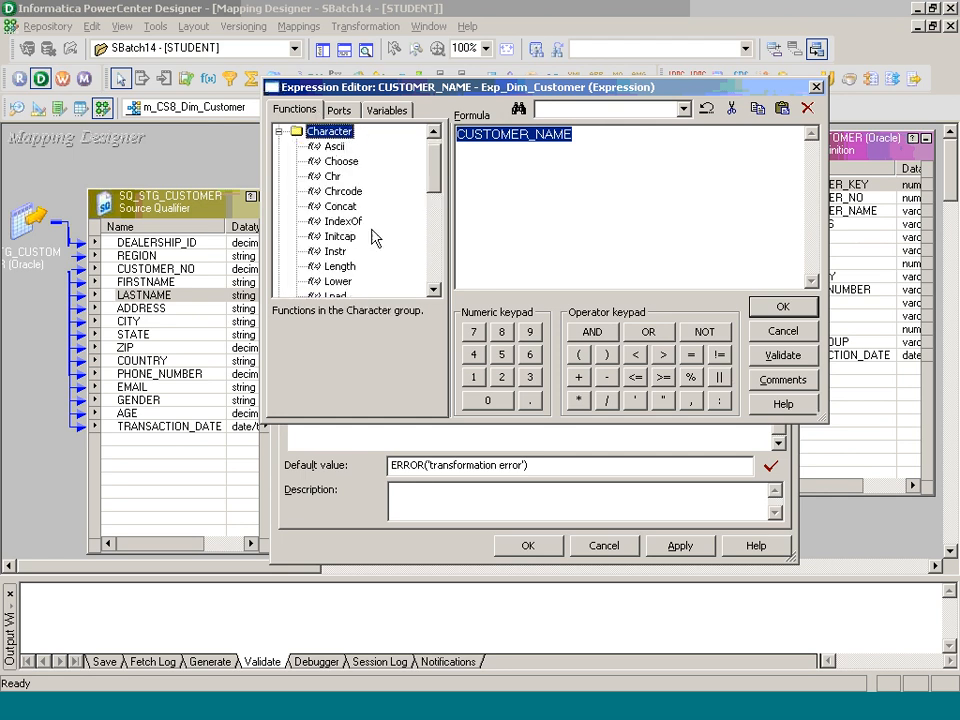
double_click(340, 206)
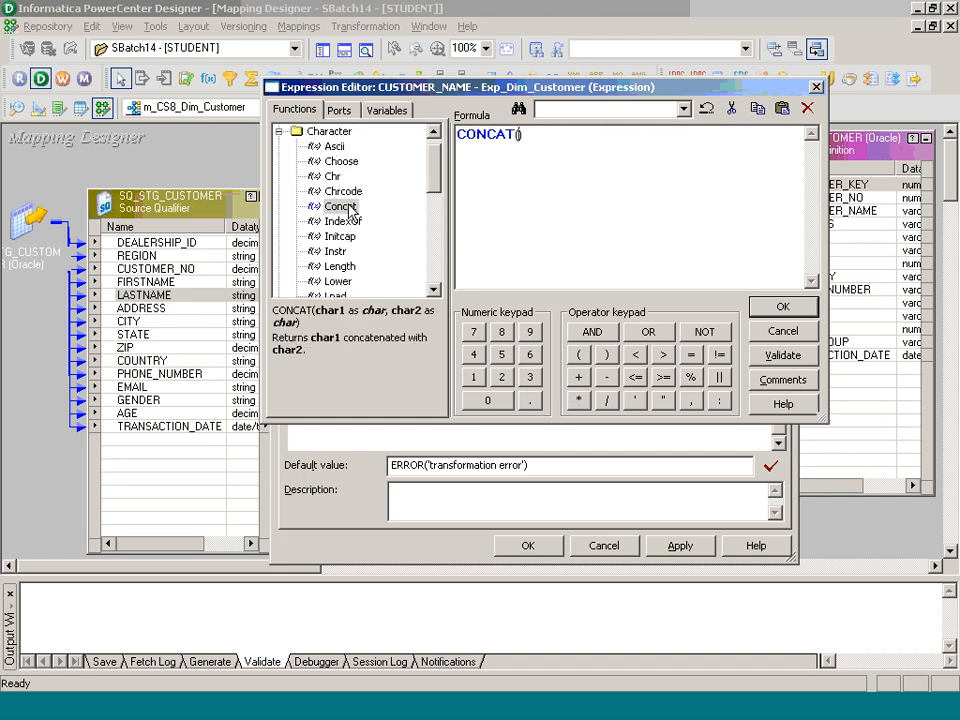
left_click(342, 111)
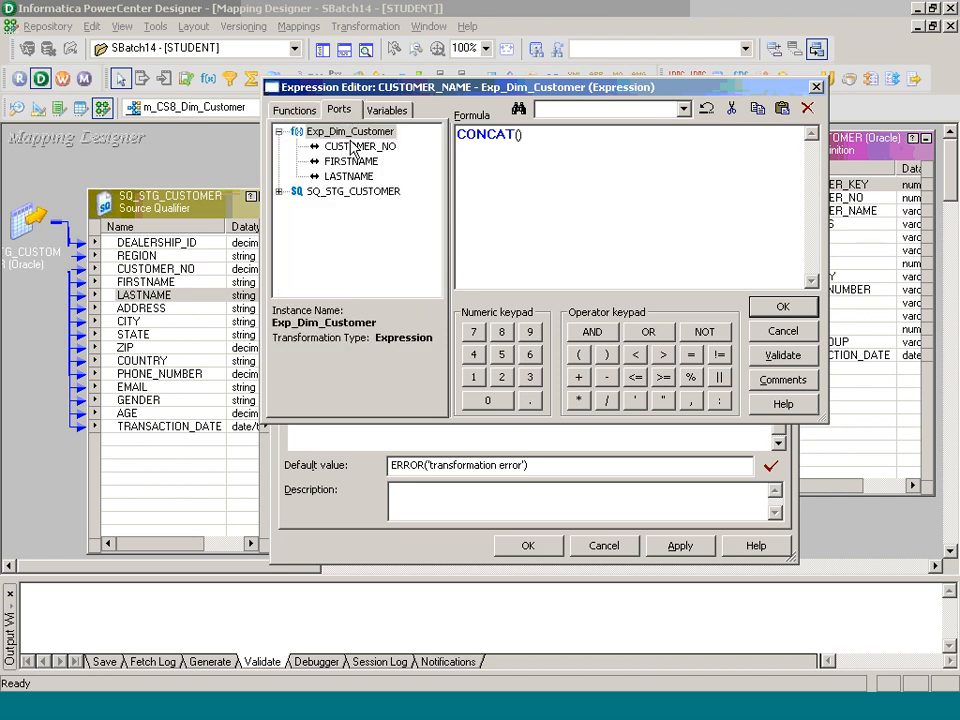
double_click(352, 161)
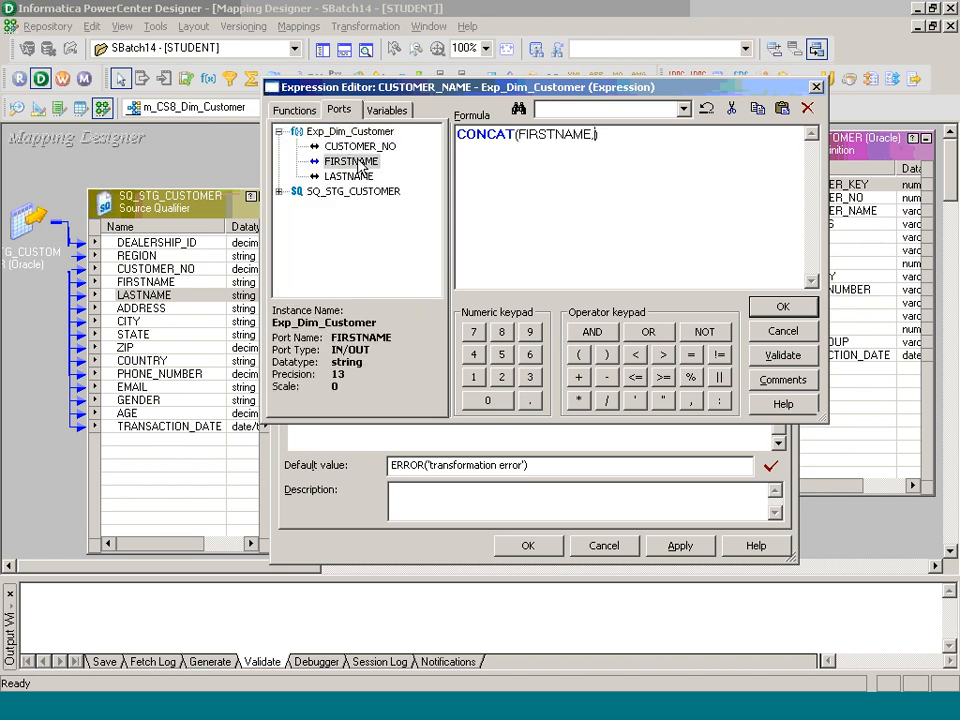
type(",")
left_click(349, 176)
double_click(349, 176)
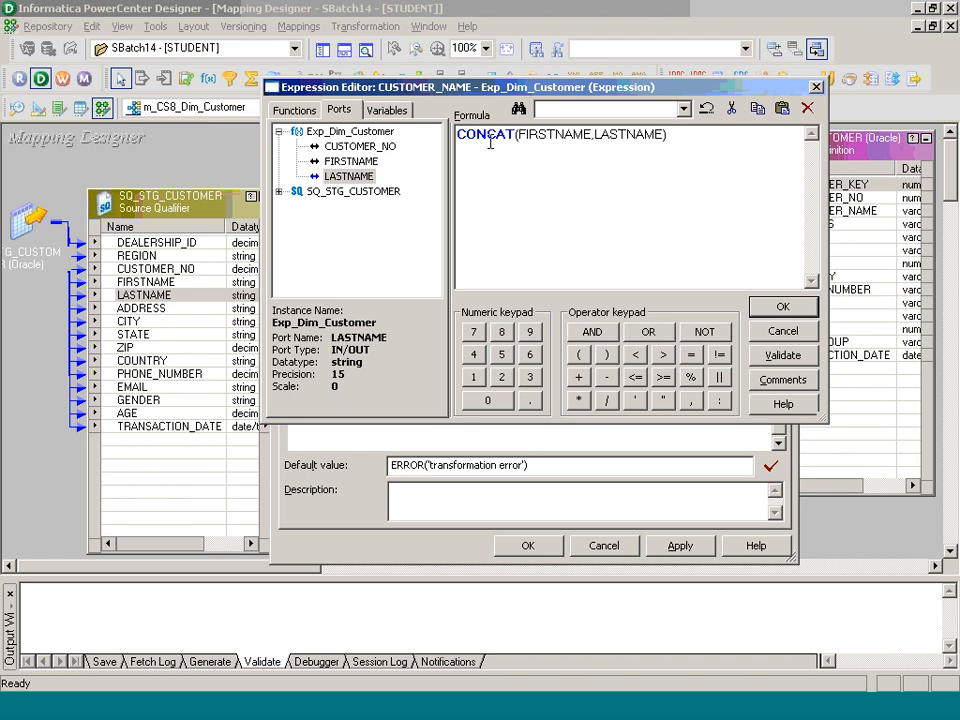
Validate the CUSTOMER_NAME expression and save the port changes to Exp_Dim_Customer.
left_click(788, 356)
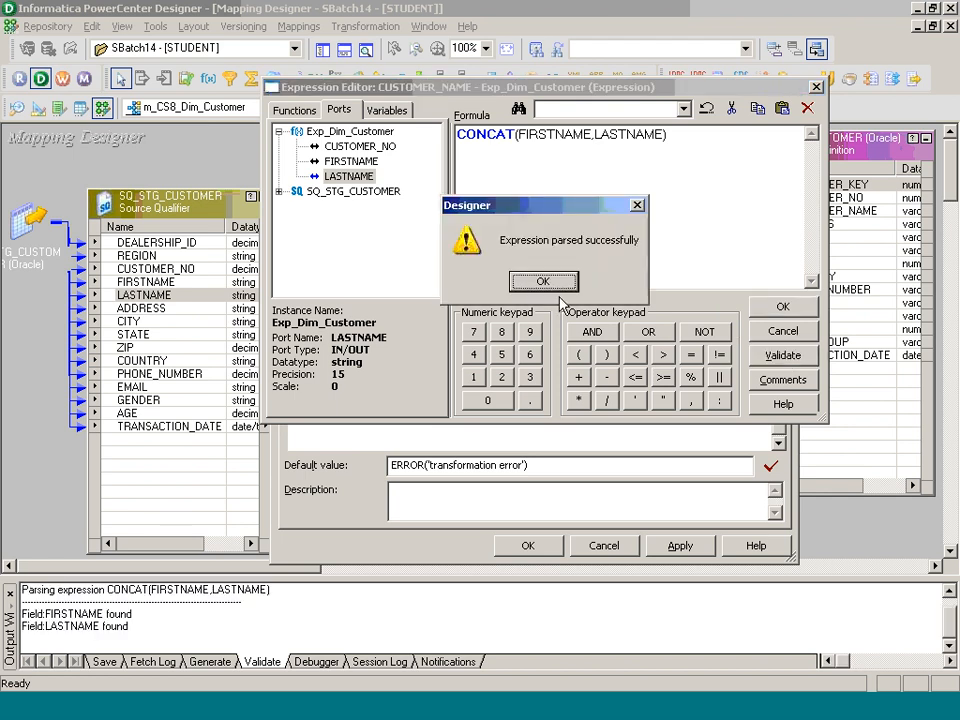
left_click(545, 281)
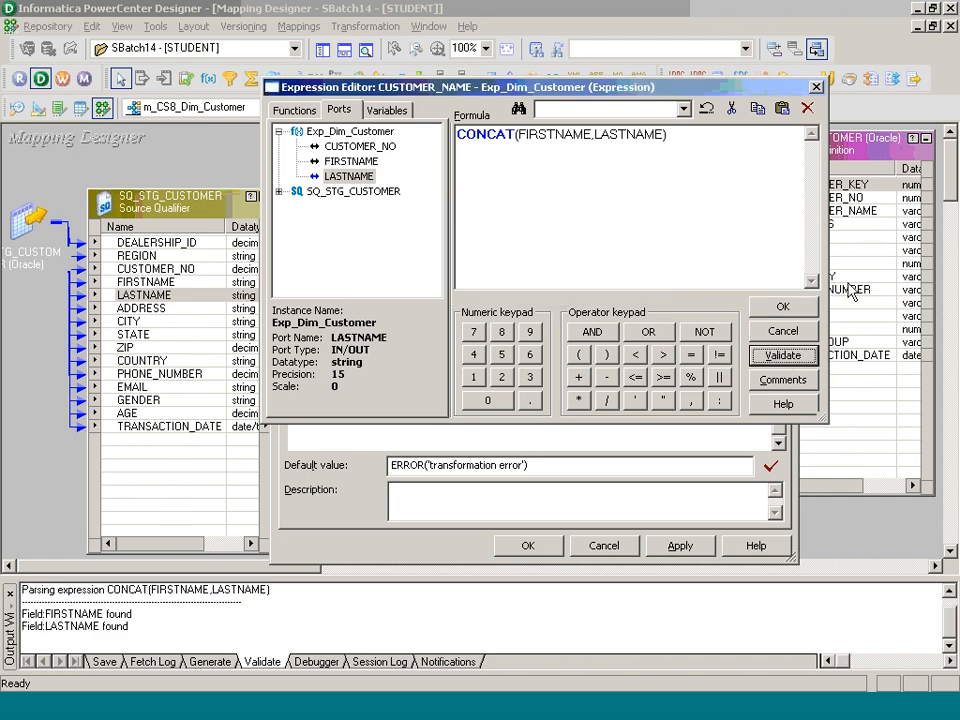
left_click(780, 307)
left_click(551, 547)
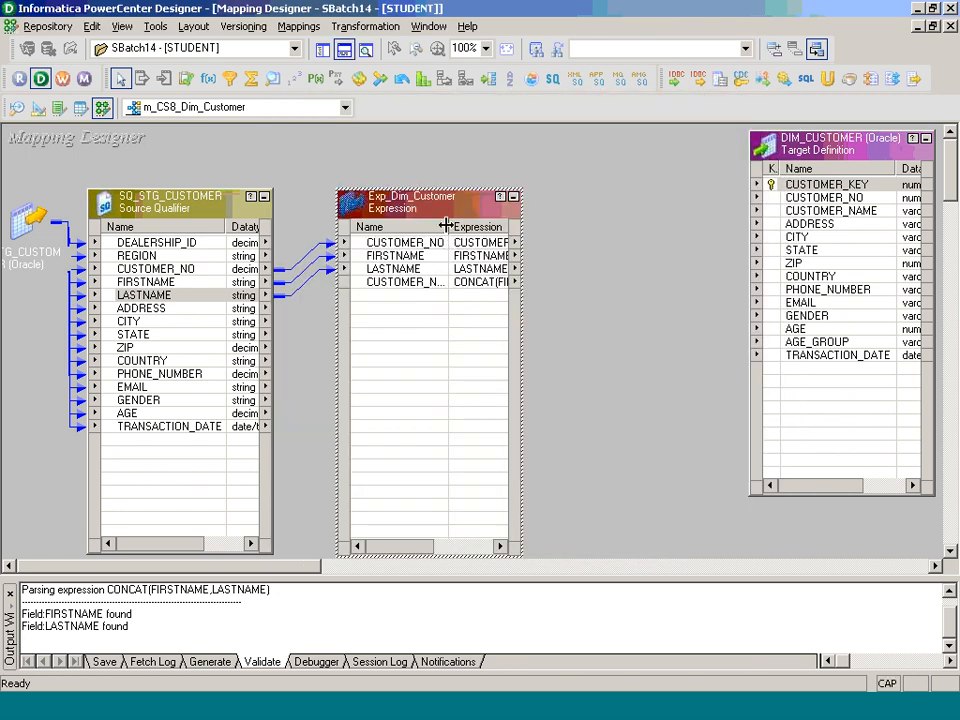
Widen Exp_Dim_Customer's Name column, move it nearer the target, and link ADDRESS, CITY, STATE, ZIP, COUNTRY and PHONE_NUMBER into it from SQ_STG_CUSTOMER.
double_click(447, 225)
left_click_drag(440, 211, 514, 178)
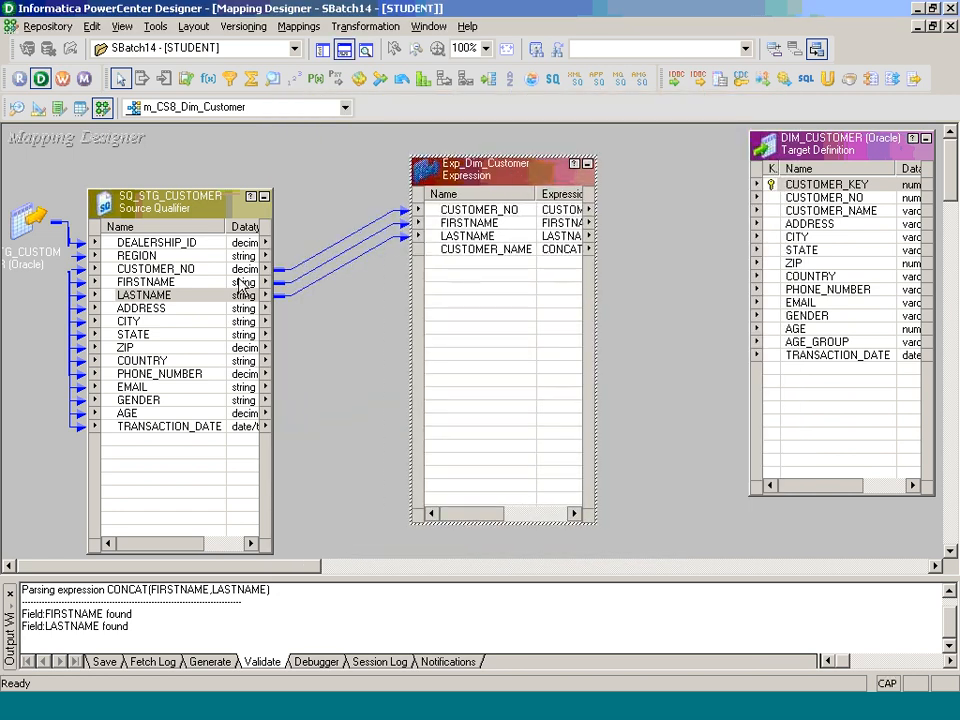
left_click_drag(170, 310, 194, 363)
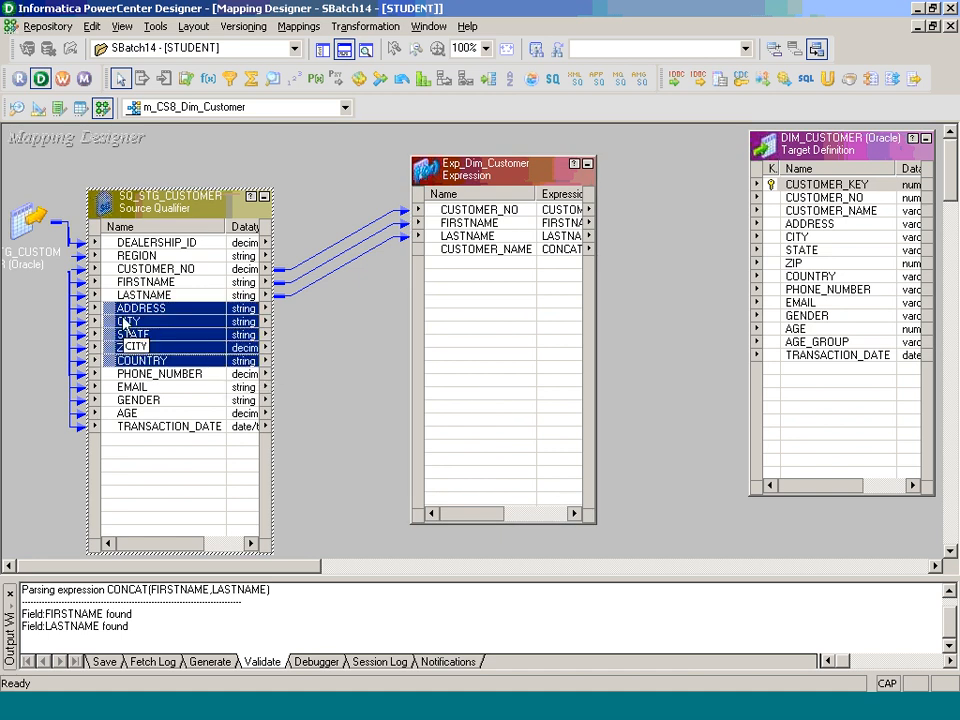
left_click_drag(127, 312, 450, 272)
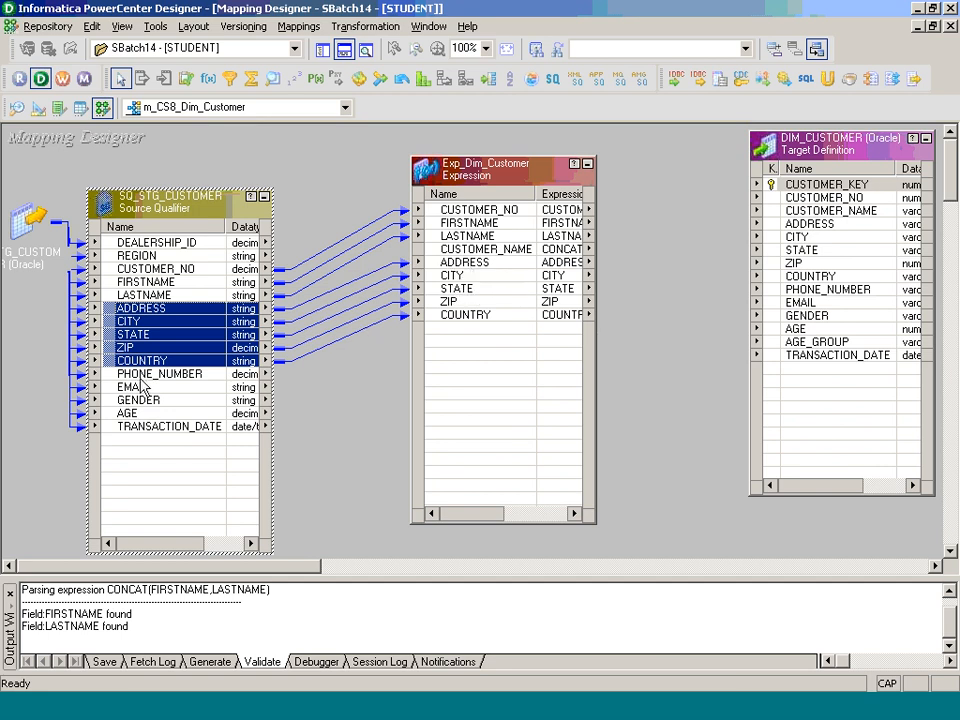
left_click_drag(150, 373, 452, 330)
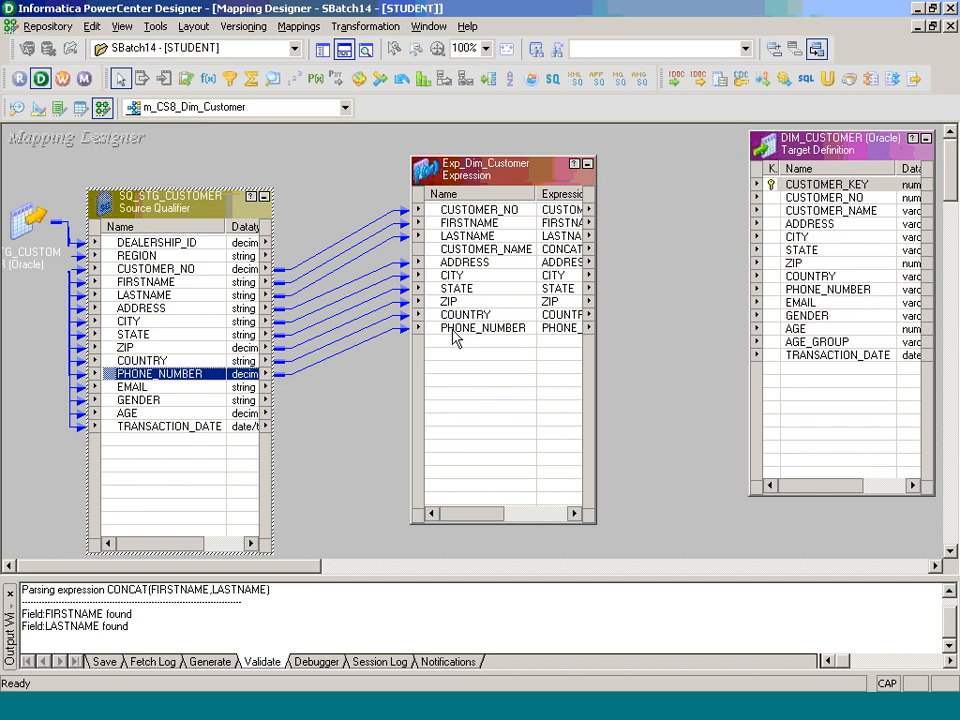
Add an output-only string port PHONE_NUMBER_O with precision 15 to Exp_Dim_Customer and open its expression for editing.
double_click(457, 327)
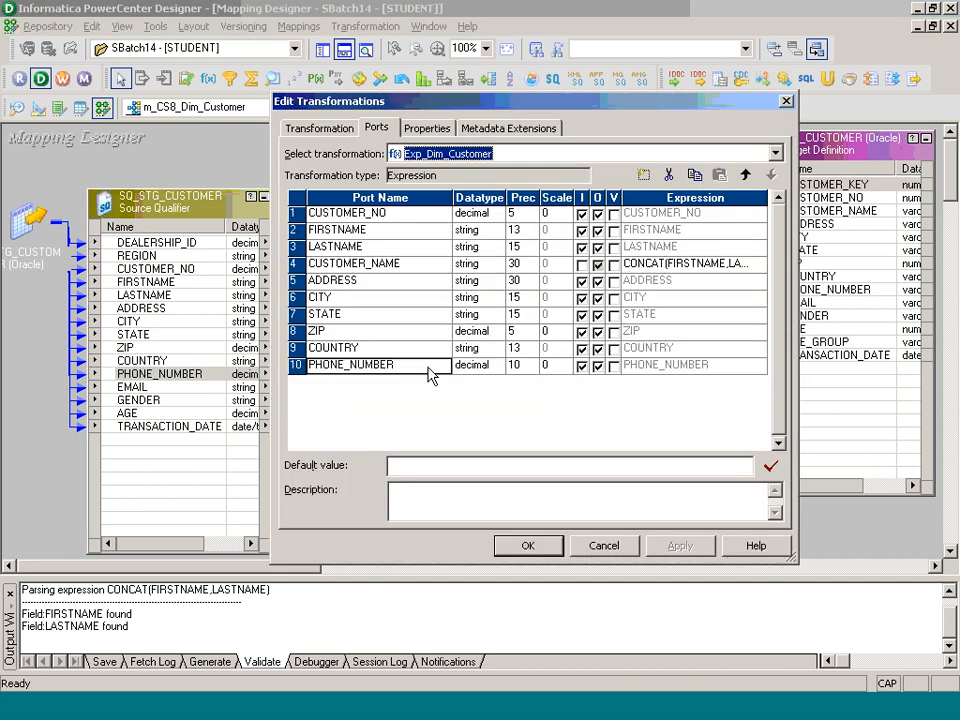
left_click(645, 175)
type("PH")
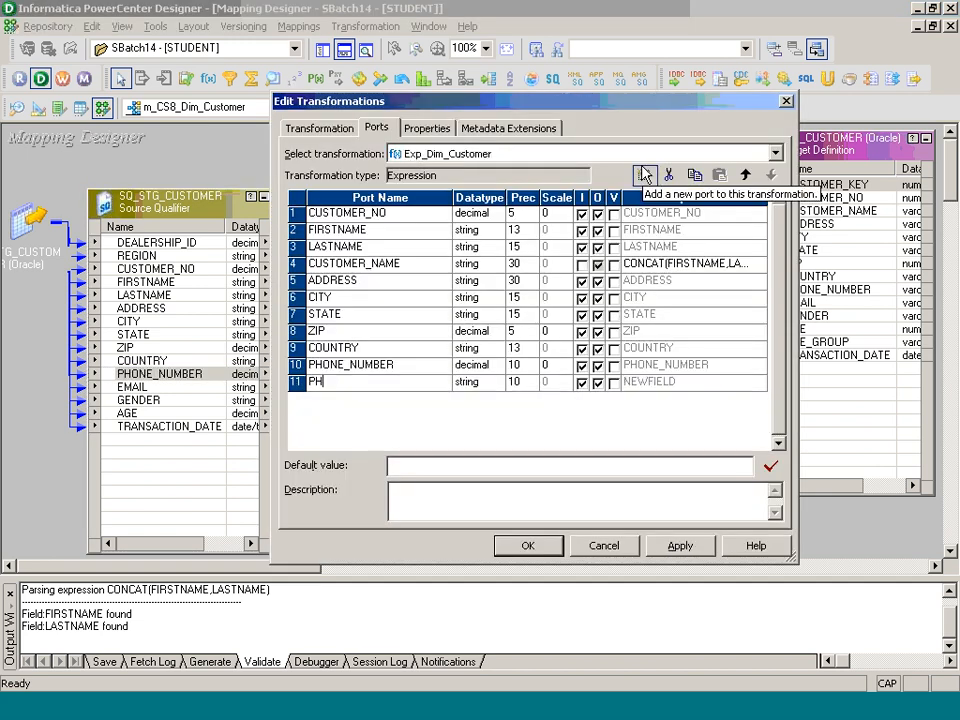
type("ONE_NUMBER_O")
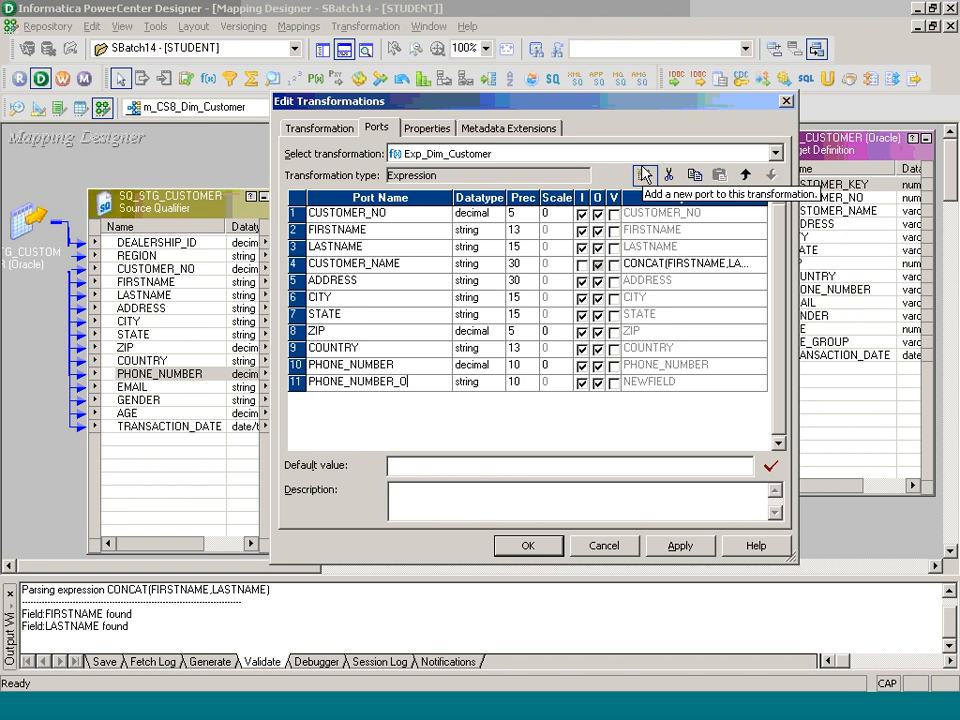
key("Tab")
key("Tab")
type("15")
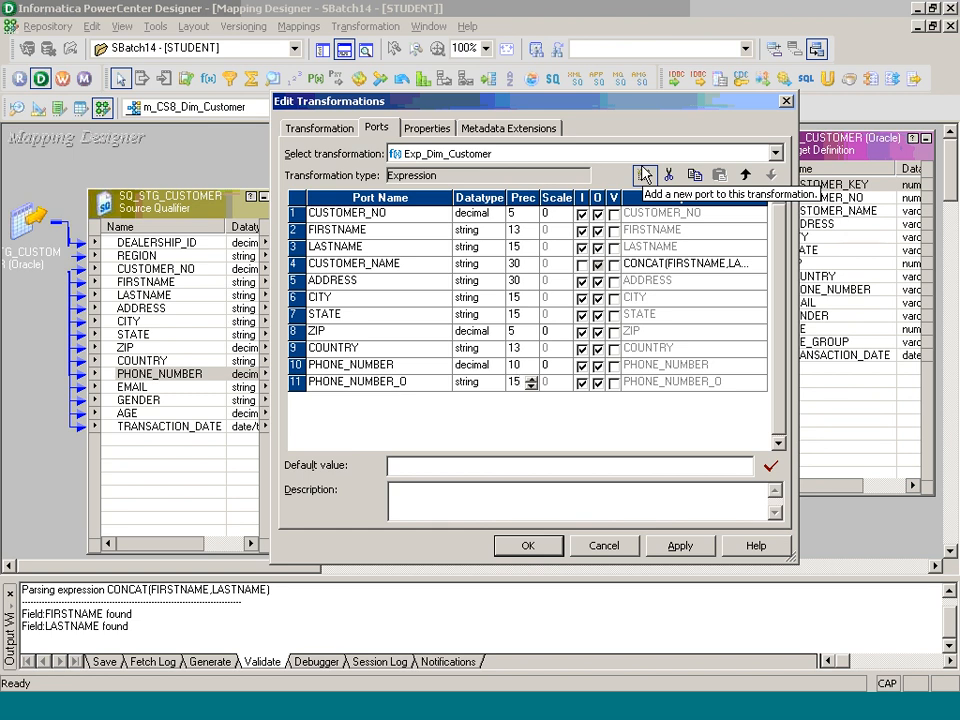
left_click(582, 382)
left_click(762, 384)
left_click(760, 382)
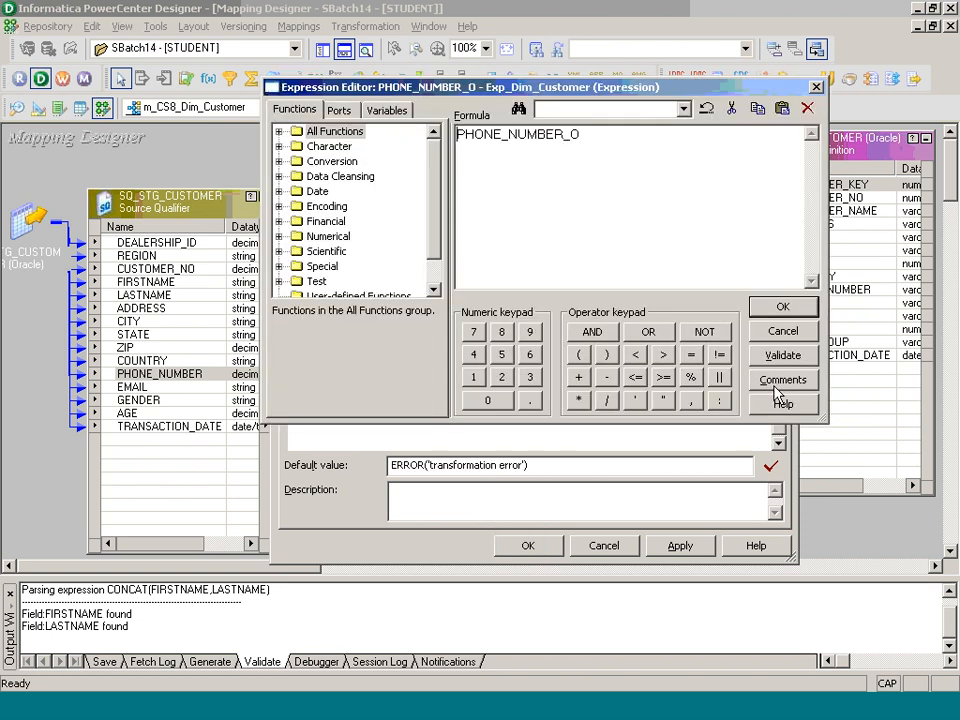
key("alt+Tab")
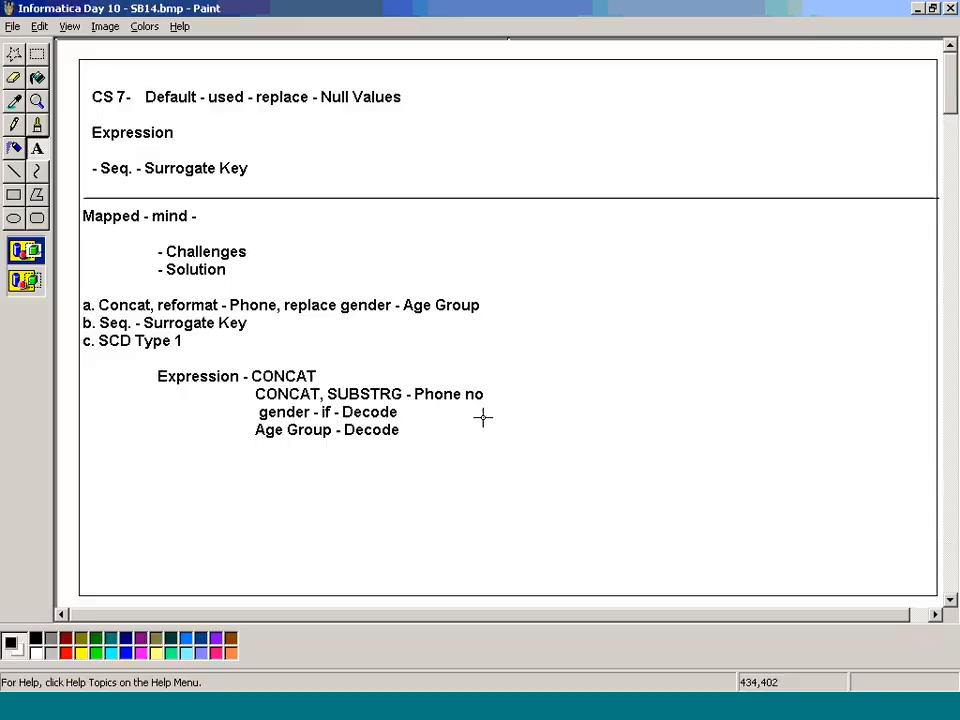
left_click_drag(122, 454, 716, 549)
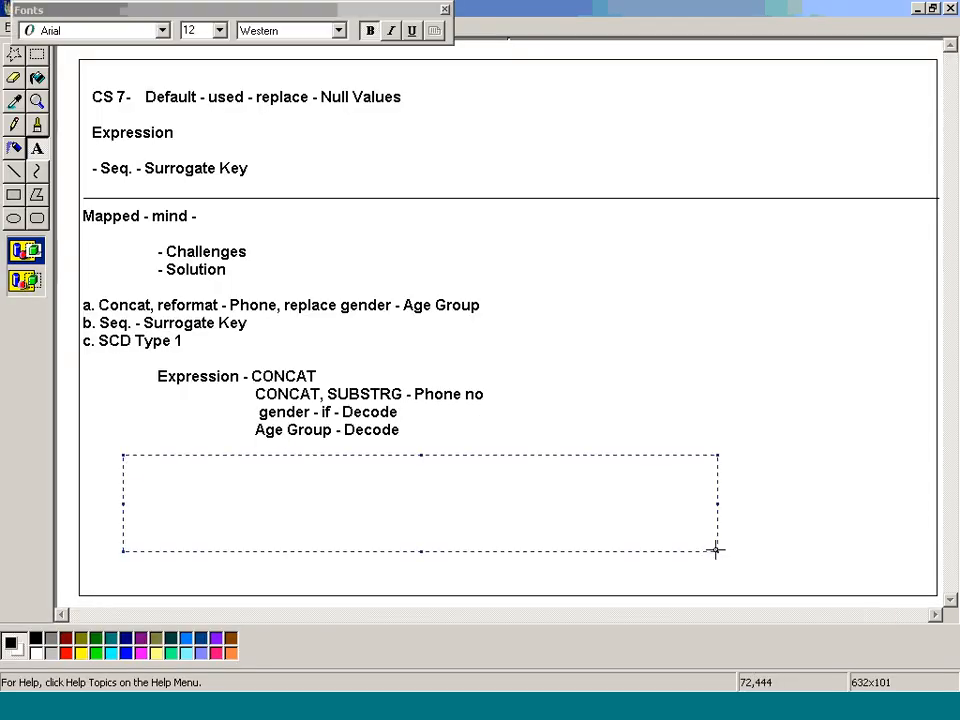
type("12")
type("567890")
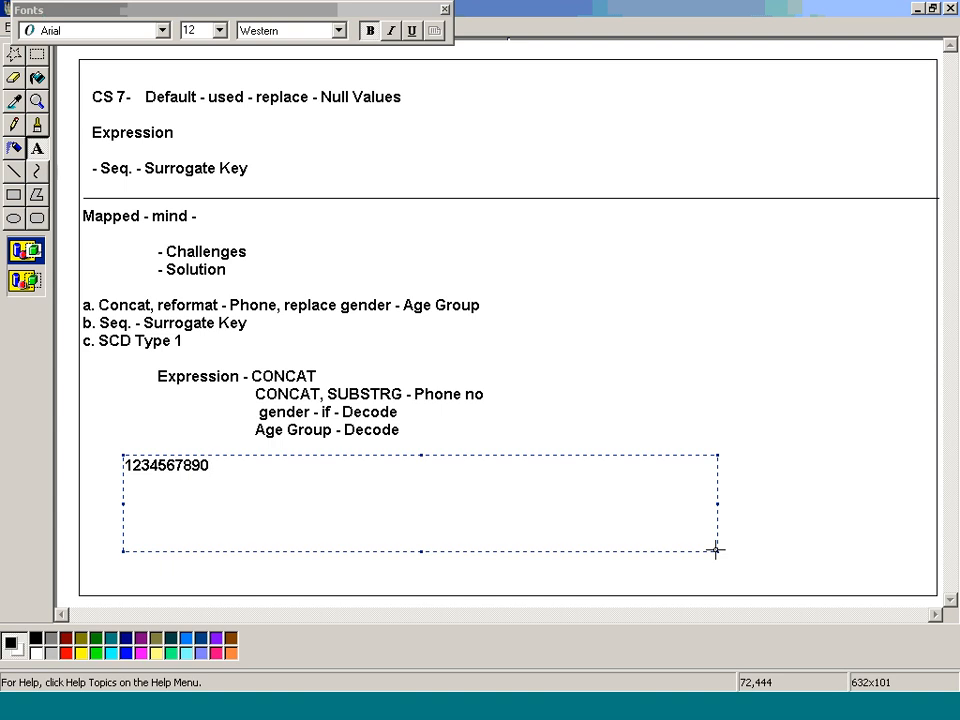
key("Return")
key("Return")
key("Tab")
type("(123)456-7890")
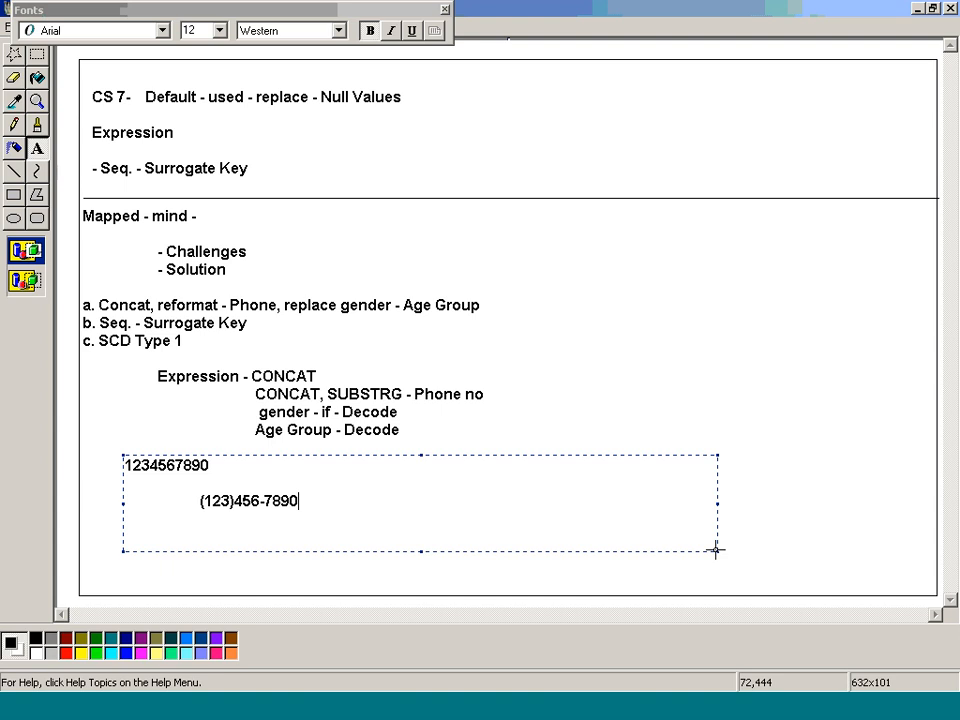
Check the Phone_Number logic in the Case Study 8 mapping specifications, and add "CONCAT AND SUBSTR" below the sample in the Paint notes.
key("alt+Tab")
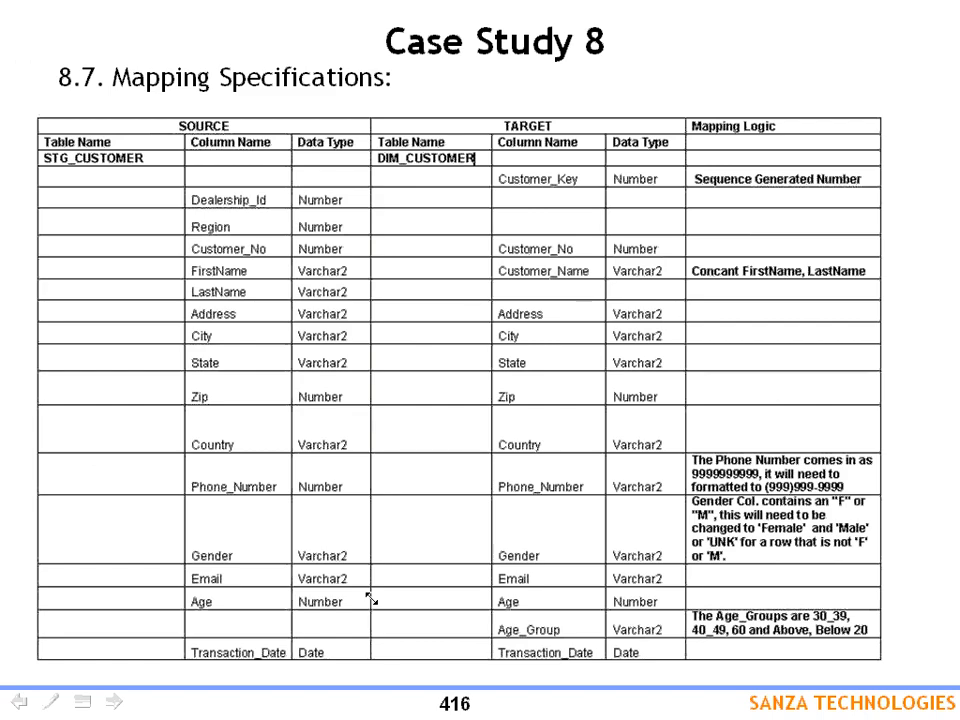
key("alt+Tab")
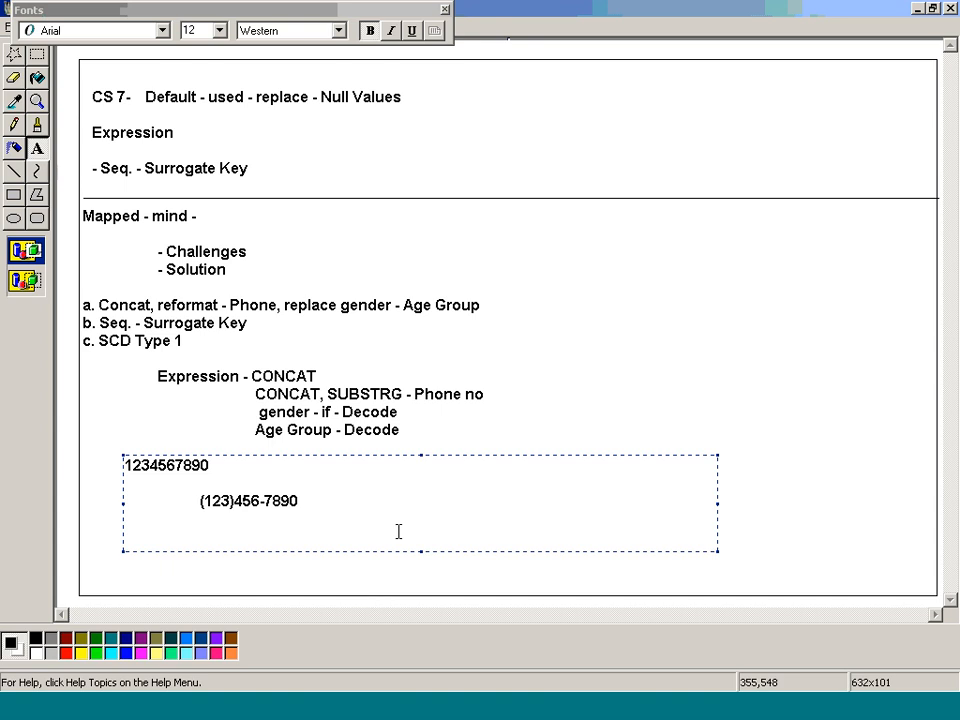
key("Return")
type("]")
key("BackSpace")
type("CONCAT AND SUBSTR")
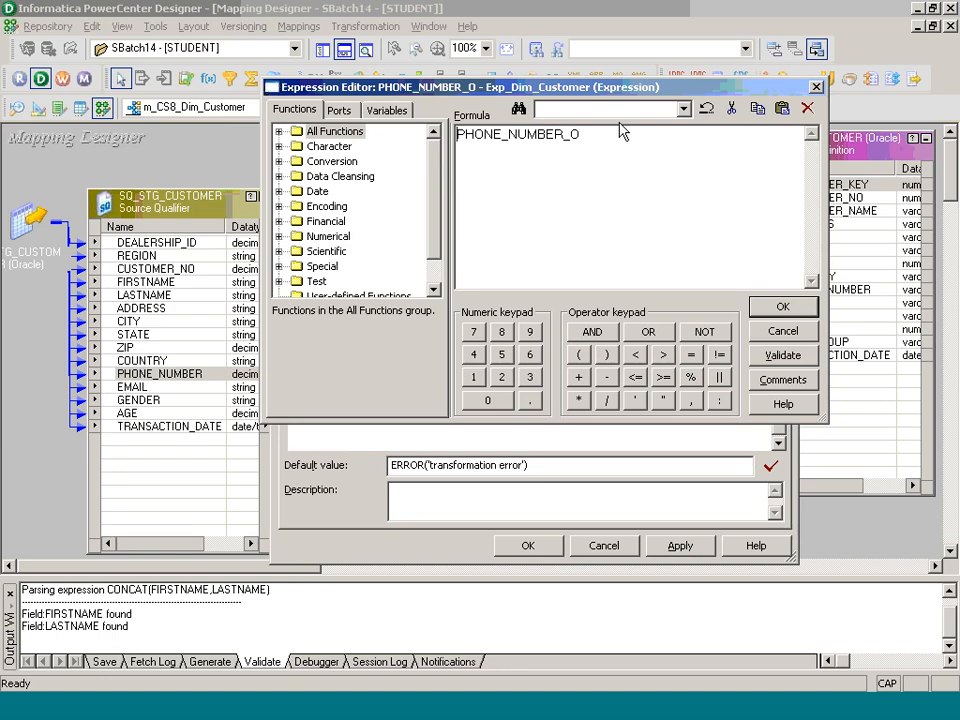
Replace the PHONE_NUMBER_O formula in PowerCenter Designer with '(' || and highlight the area code digits of the formatted sample in Paint.
left_click_drag(615, 131, 442, 127)
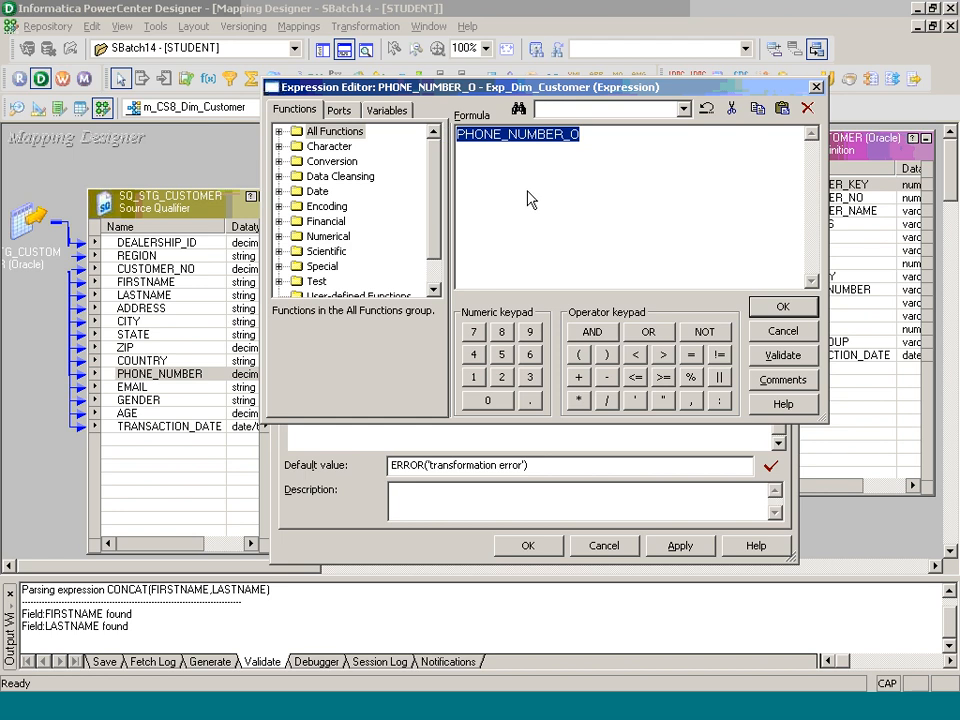
key("Delete")
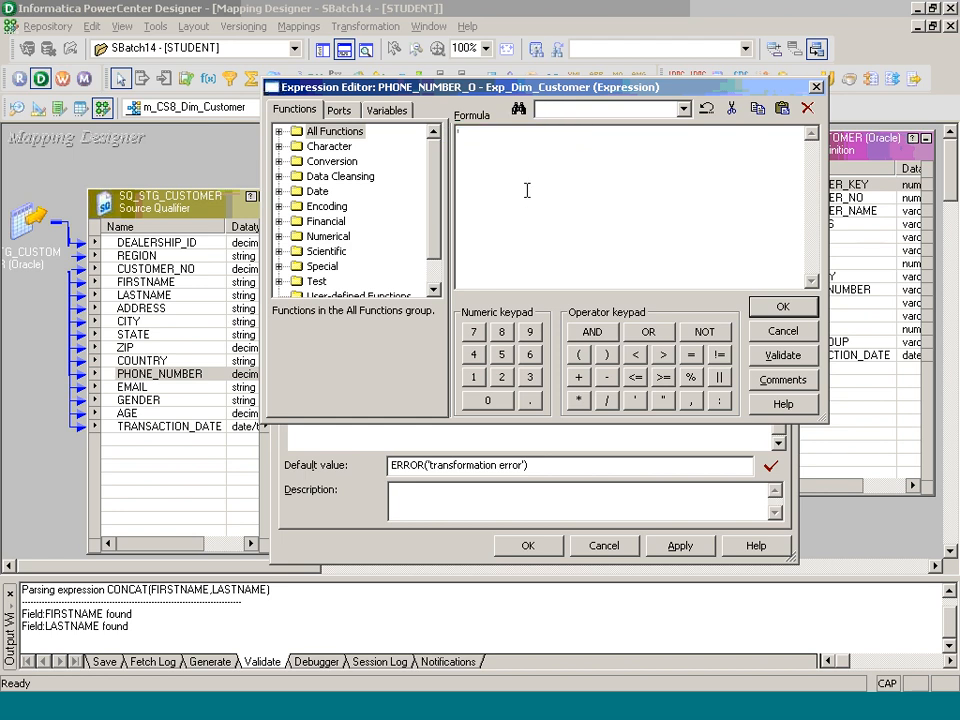
type("'(")
left_click(723, 380)
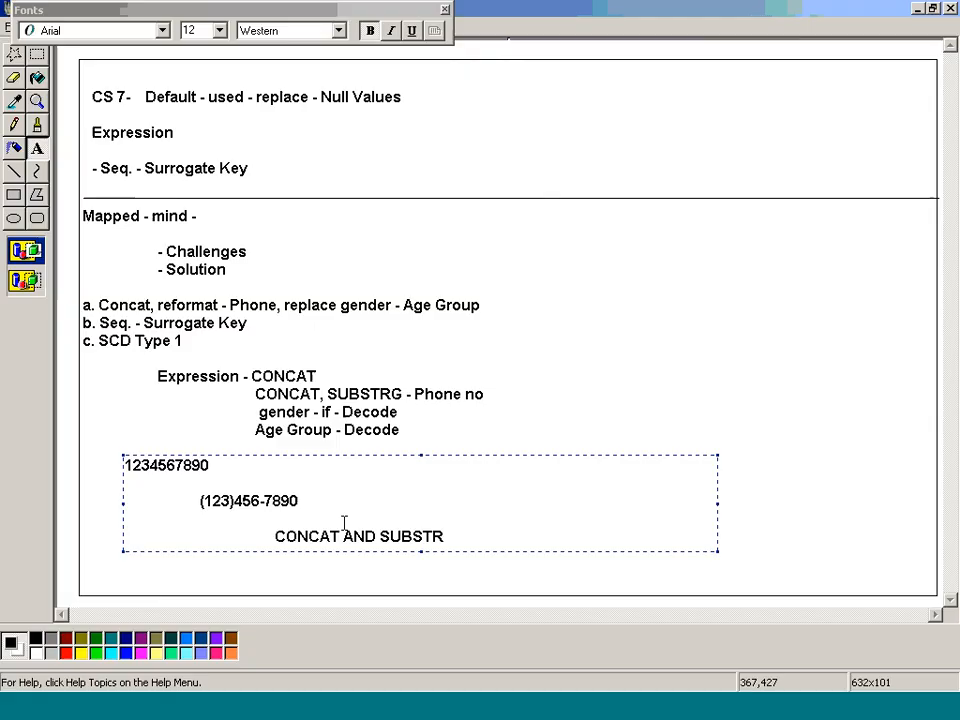
left_click_drag(201, 501, 232, 501)
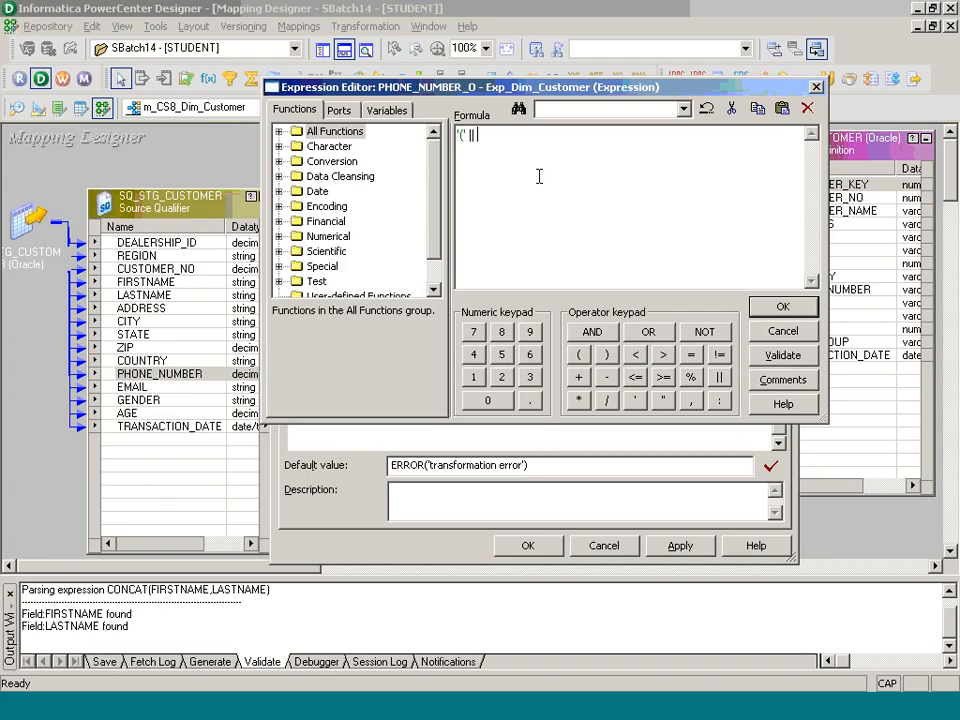
Append SUBSTR(PHONE_NUMBER,1,3) || ')' to the PHONE_NUMBER_O formula.
double_click(330, 146)
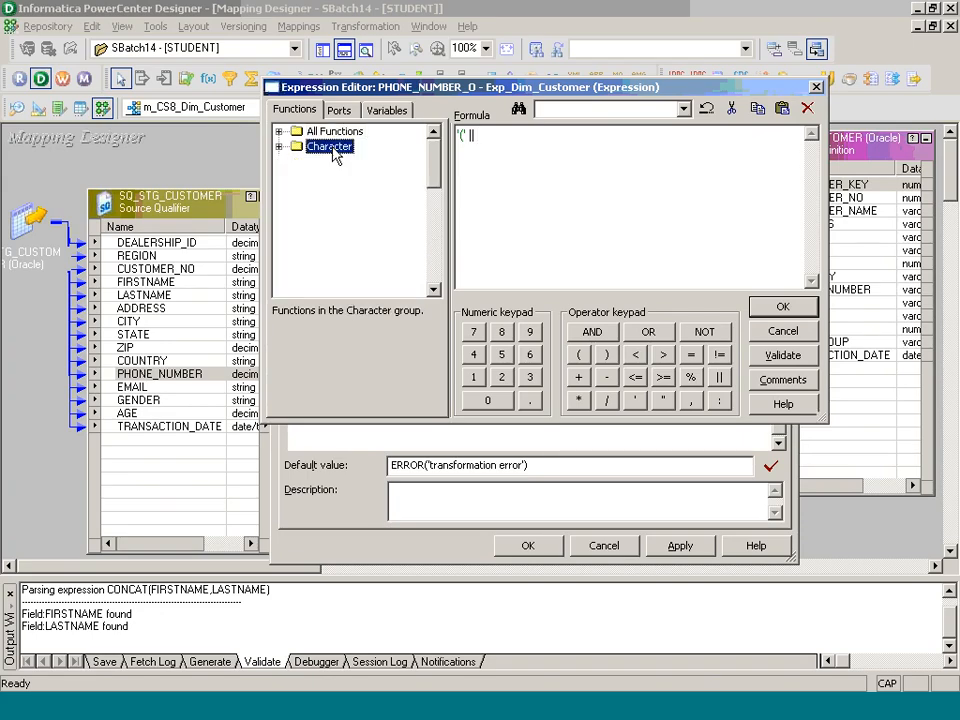
left_click(352, 218)
key("s")
double_click(345, 284)
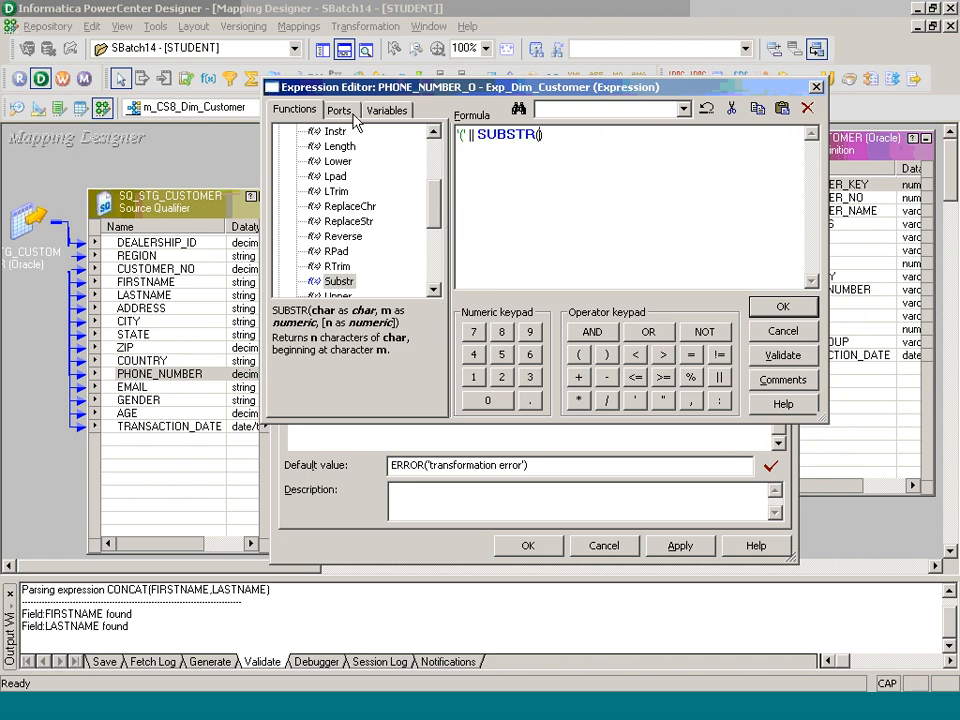
left_click(345, 116)
double_click(362, 265)
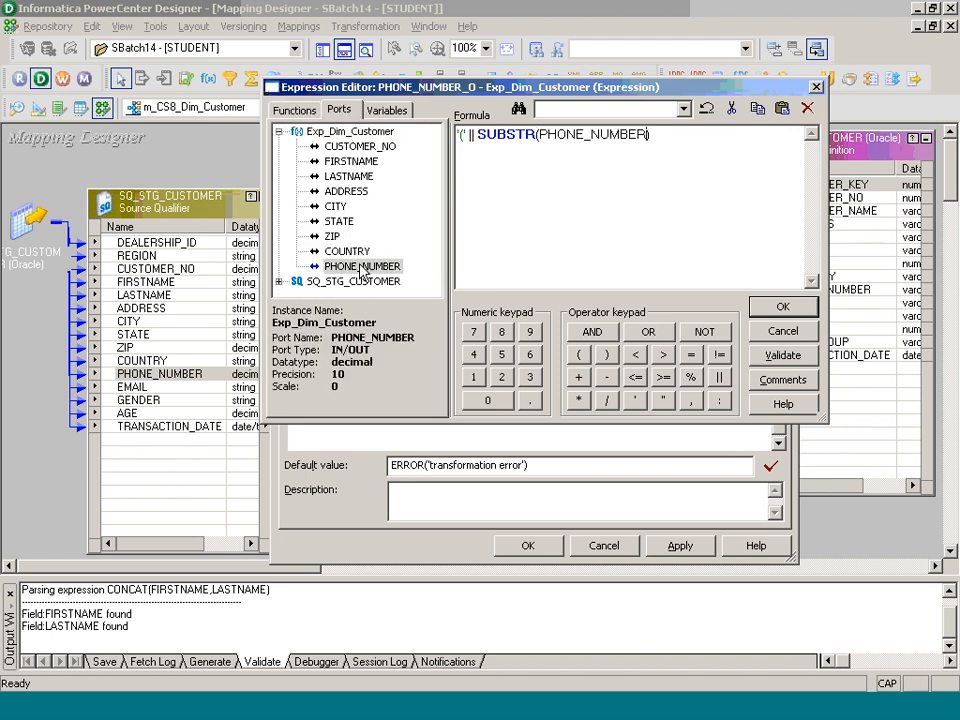
type(",1,3")
left_click(724, 380)
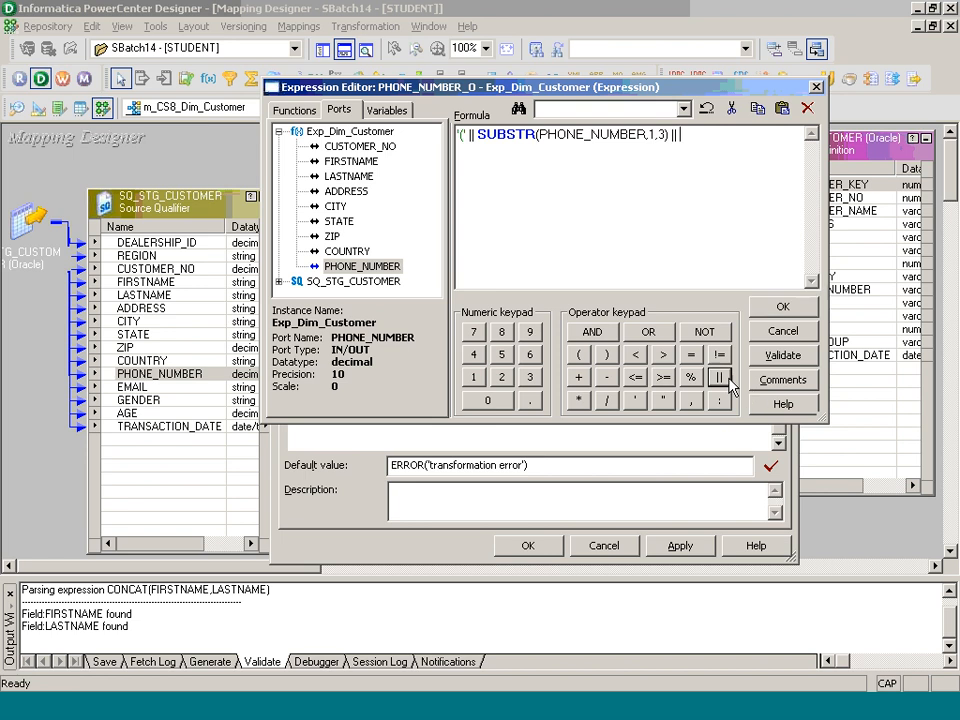
type("')'")
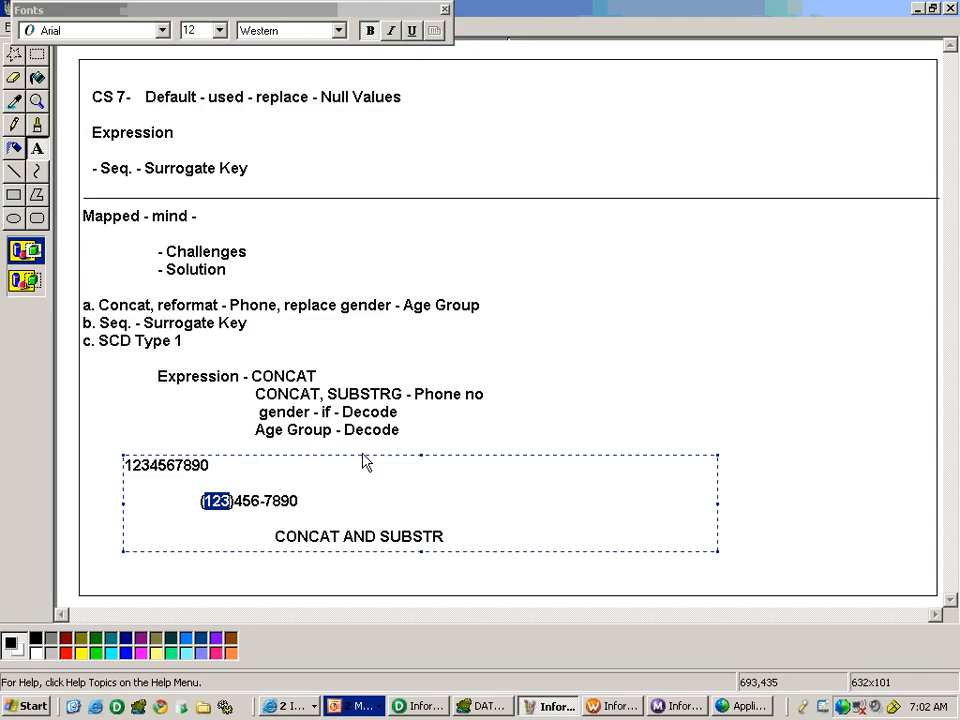
Highlight the bracketed area code in the Paint sample, append || to the PHONE_NUMBER_O formula in Designer, and mark the sample's next three digits.
left_click(233, 501)
left_click_drag(234, 501, 197, 501)
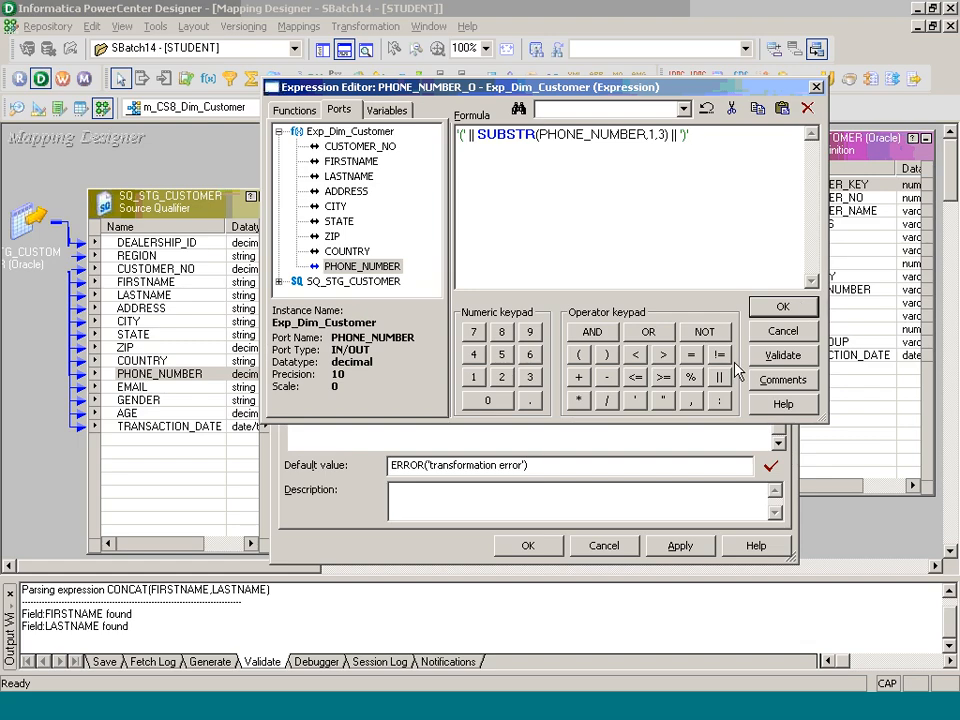
left_click(721, 377)
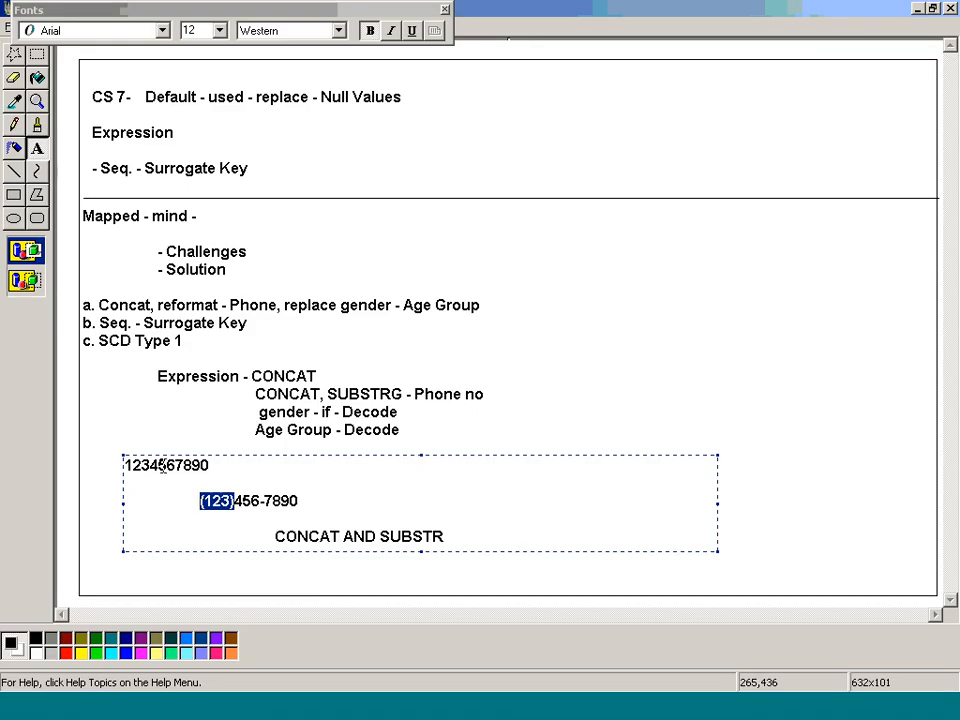
left_click_drag(148, 466, 159, 466)
left_click_drag(259, 501, 233, 505)
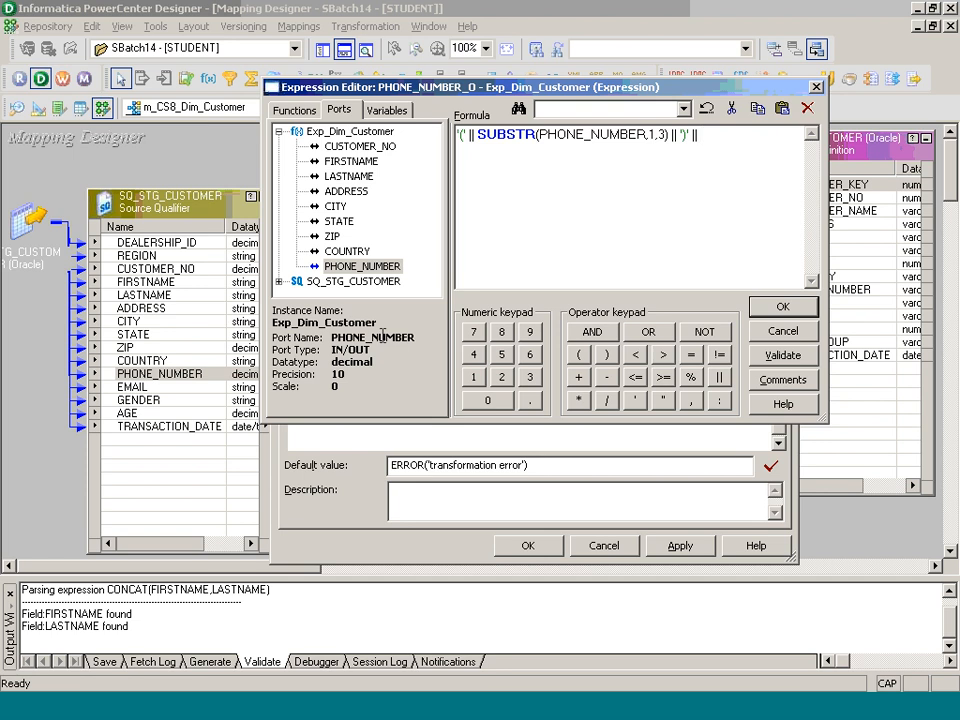
Append SUBSTR(PHONE_NUMBER.4,3) to the PHONE_NUMBER_O formula in PowerCenter Designer.
left_click(292, 110)
double_click(340, 281)
left_click(339, 110)
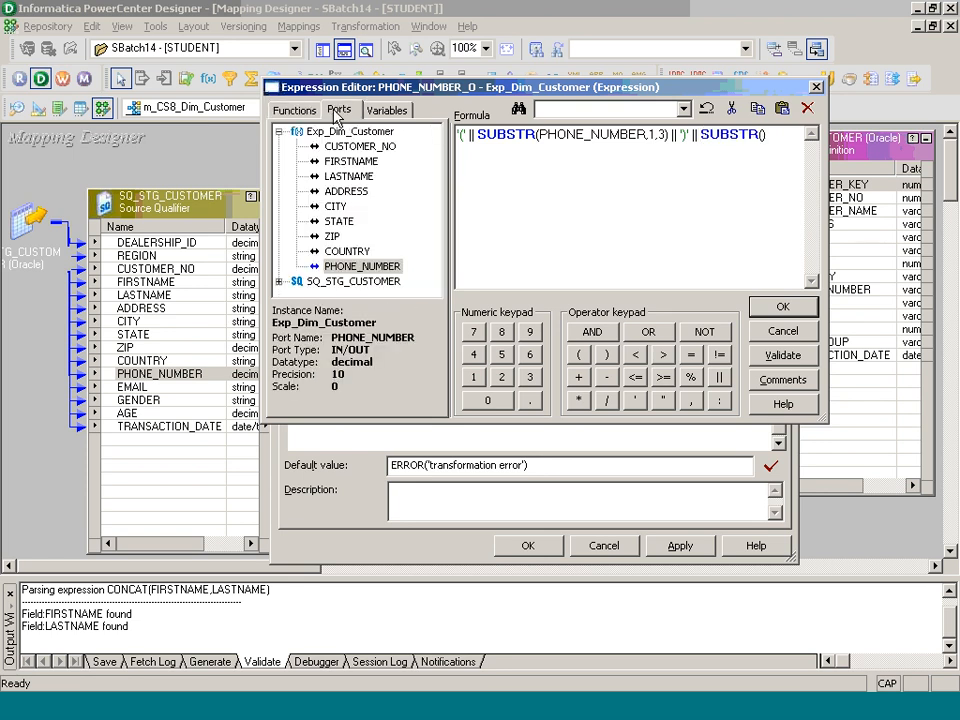
double_click(364, 268)
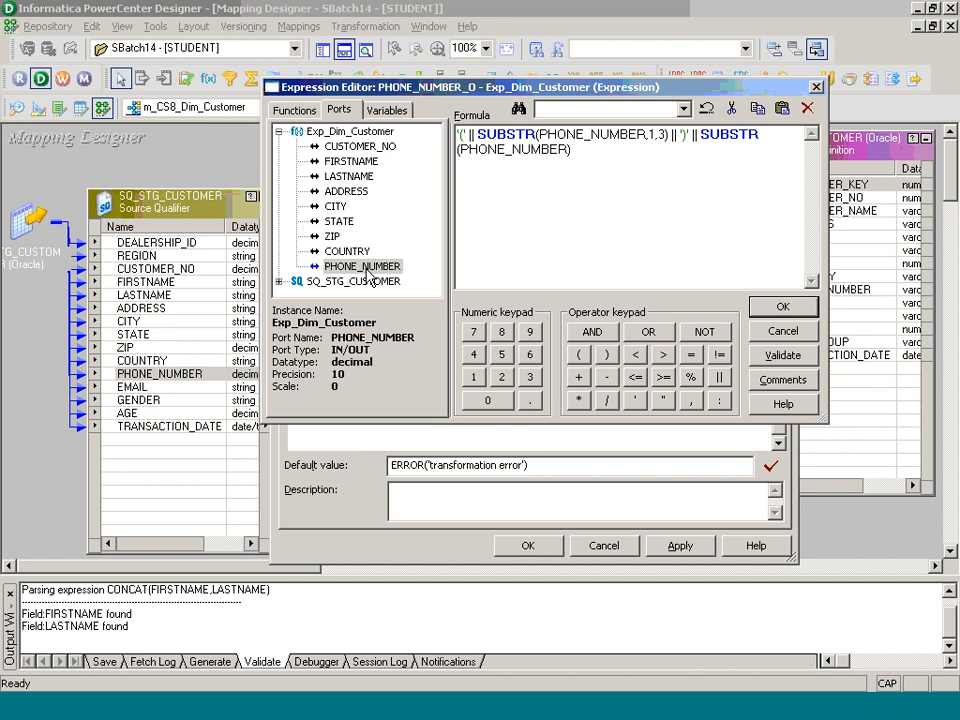
type(",4,3")
key("BackSpace")
key("BackSpace")
type(",3")
Append || '-' || to the PHONE_NUMBER_O formula after the second SUBSTR.
left_click(719, 377)
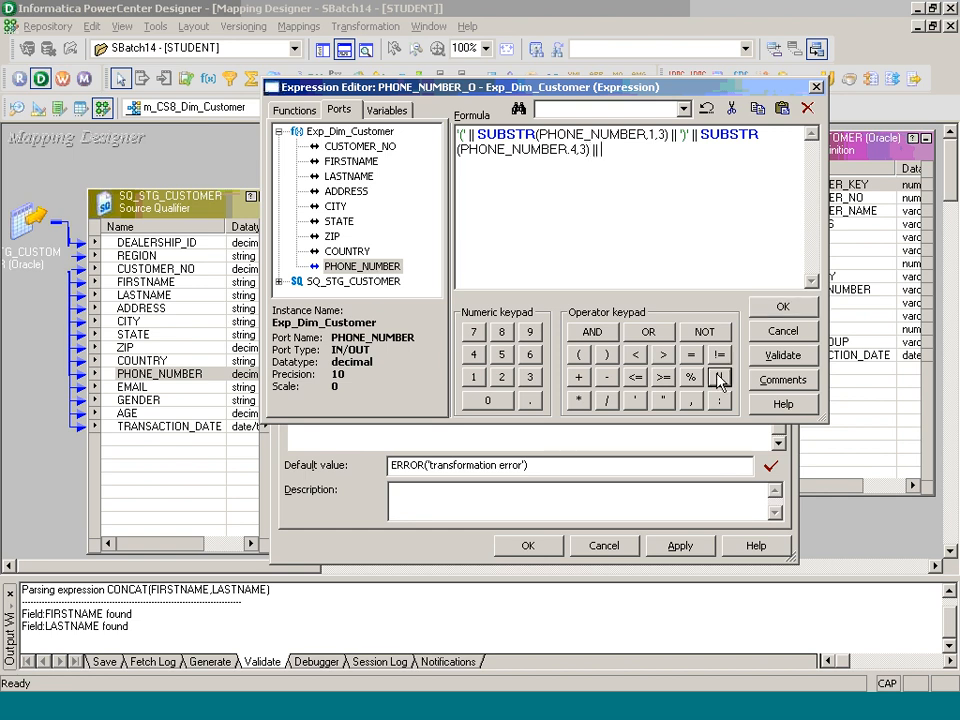
type("'-'")
left_click(464, 136)
left_click(718, 377)
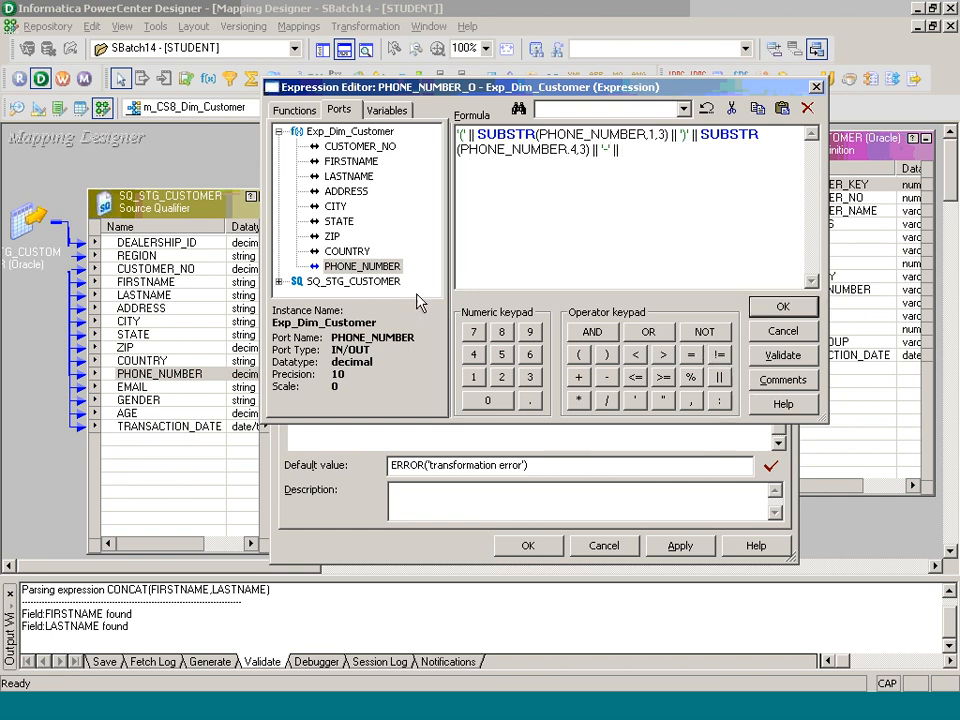
Append SUBSTR(PHONE_NUMBER,7) as the last part of the PHONE_NUMBER_O formula.
left_click(294, 110)
left_click(340, 281)
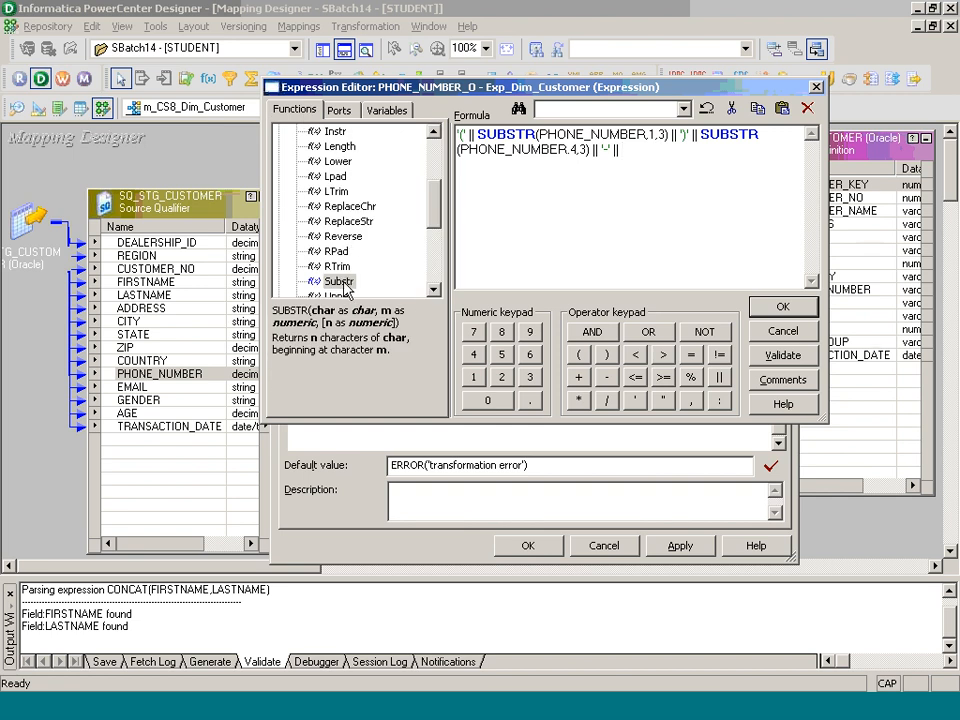
double_click(340, 281)
left_click(338, 111)
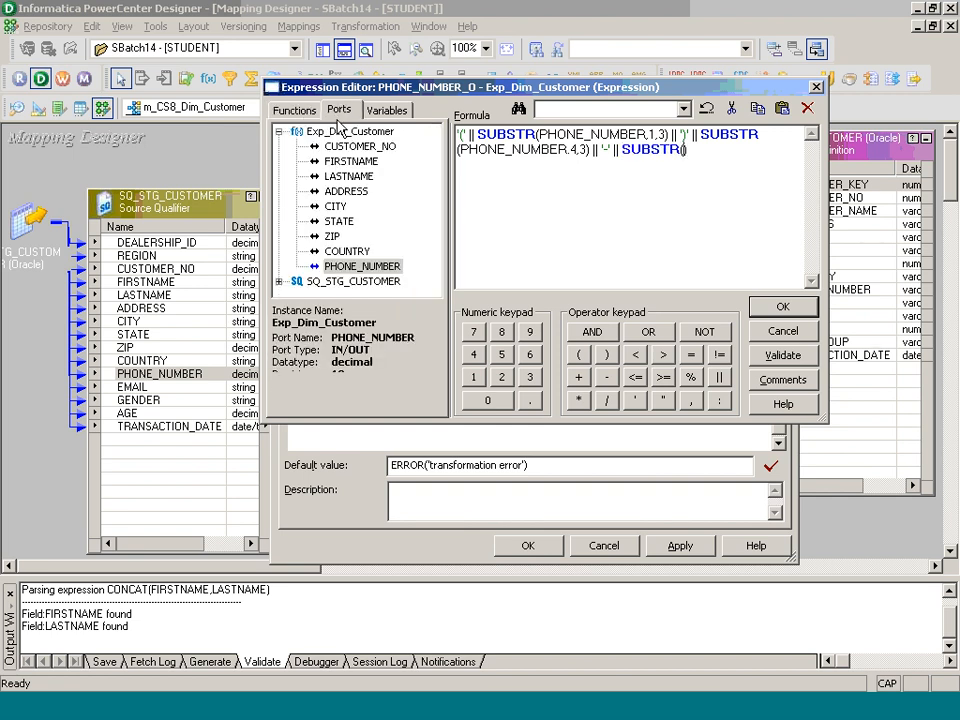
double_click(372, 268)
type(",")
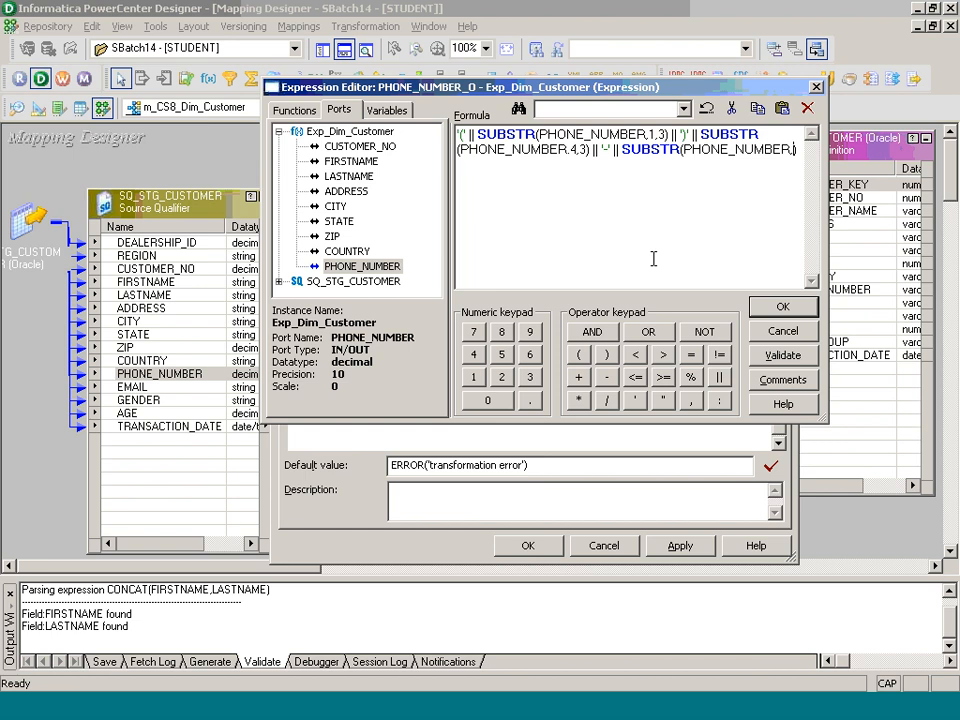
type("7")
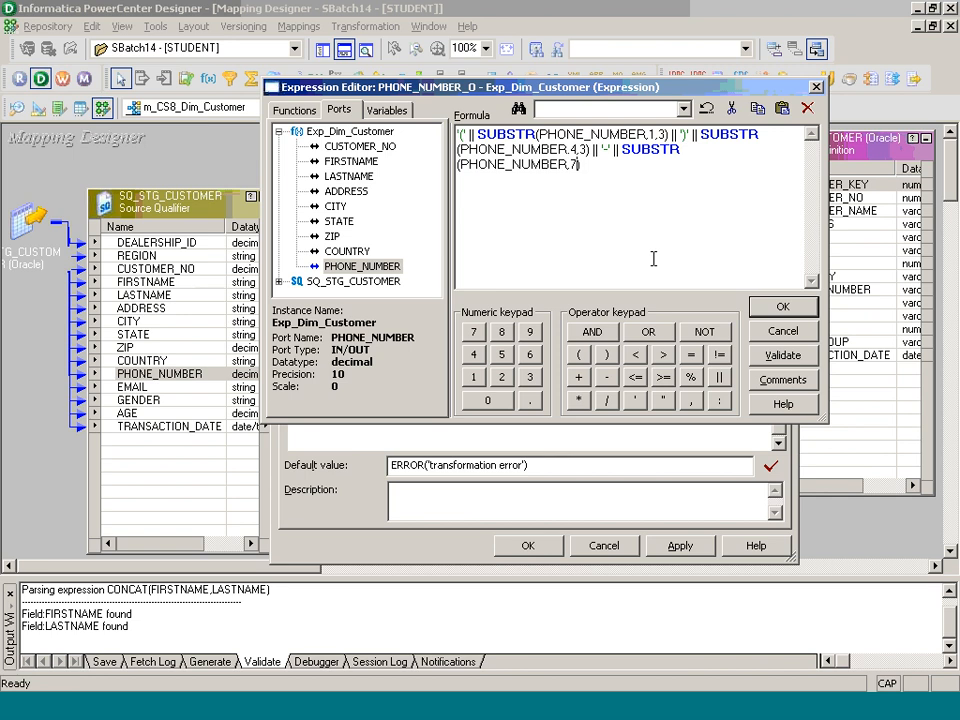
Validate the PHONE_NUMBER_O formula, replace the period before the 4 in the second SUBSTR with a comma, and validate it again.
left_click(783, 355)
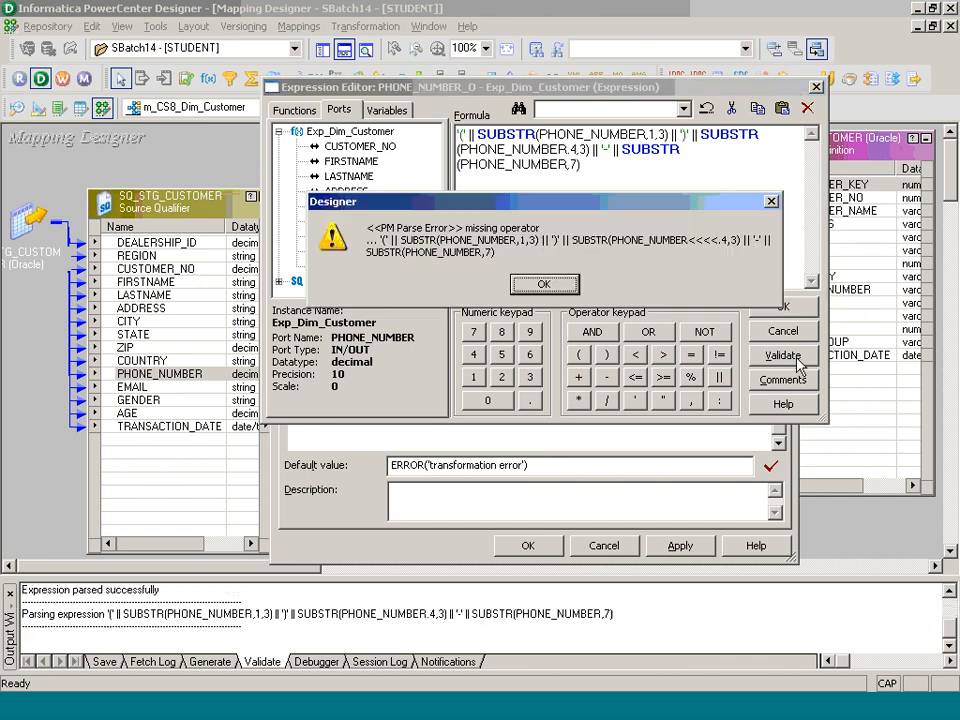
left_click(577, 290)
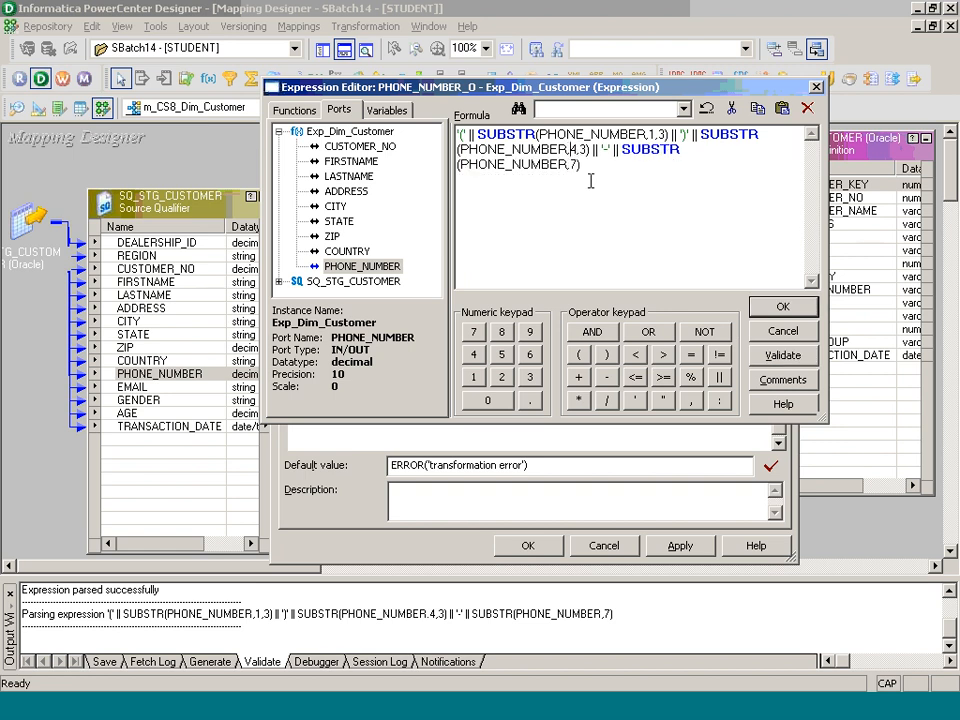
left_click(783, 355)
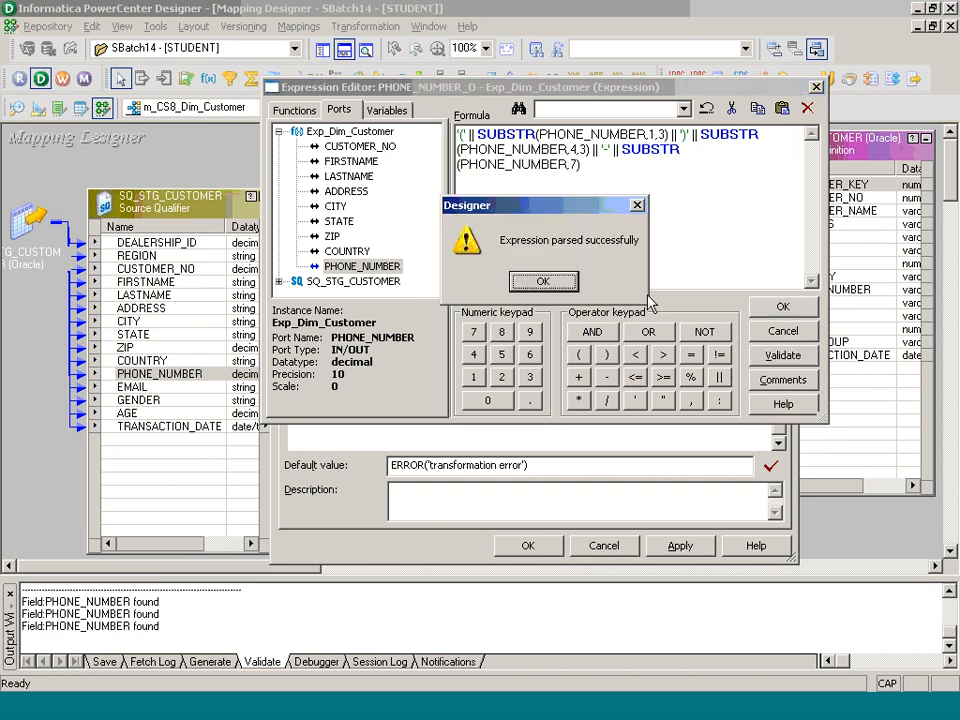
left_click(543, 281)
Revalidate the whole PHONE_NUMBER_O formula and accept it together with the Exp_Dim_Customer port changes.
key("ctrl+a")
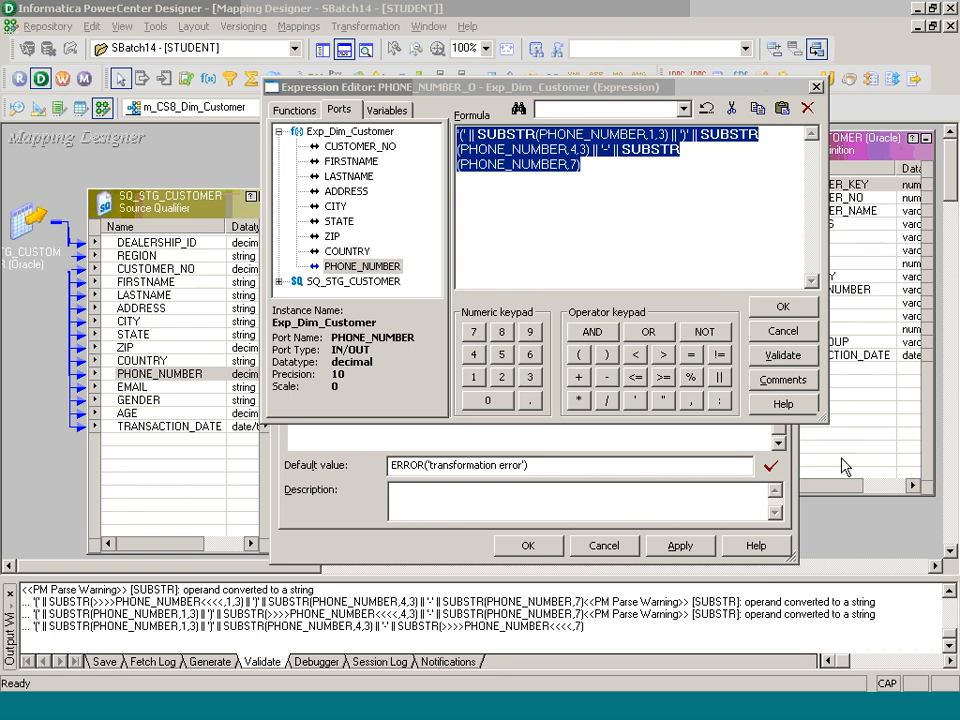
left_click(783, 355)
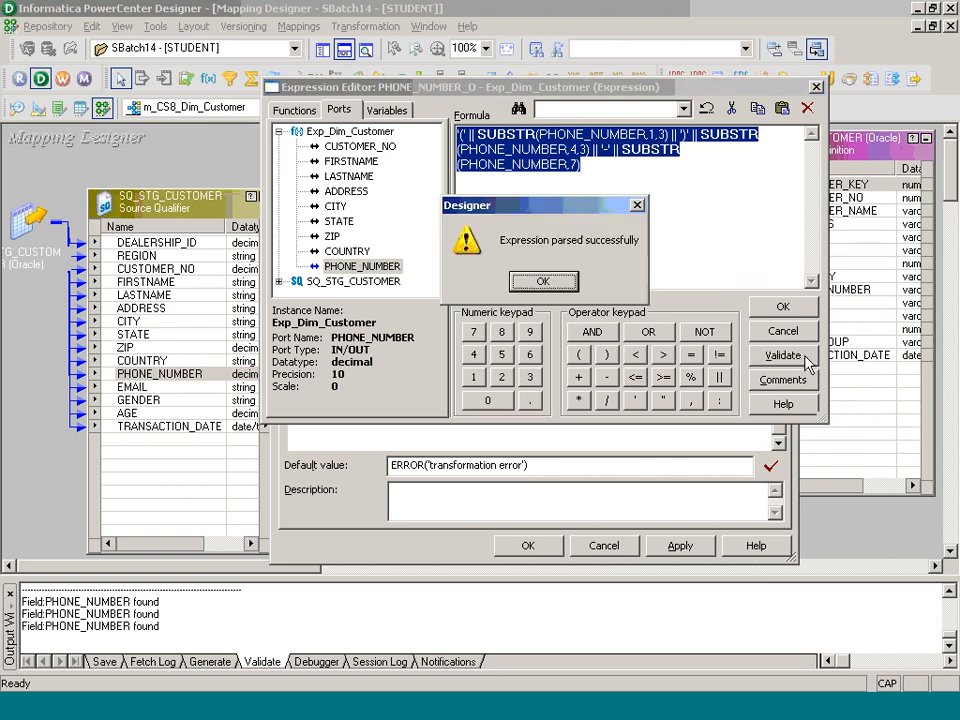
left_click(545, 280)
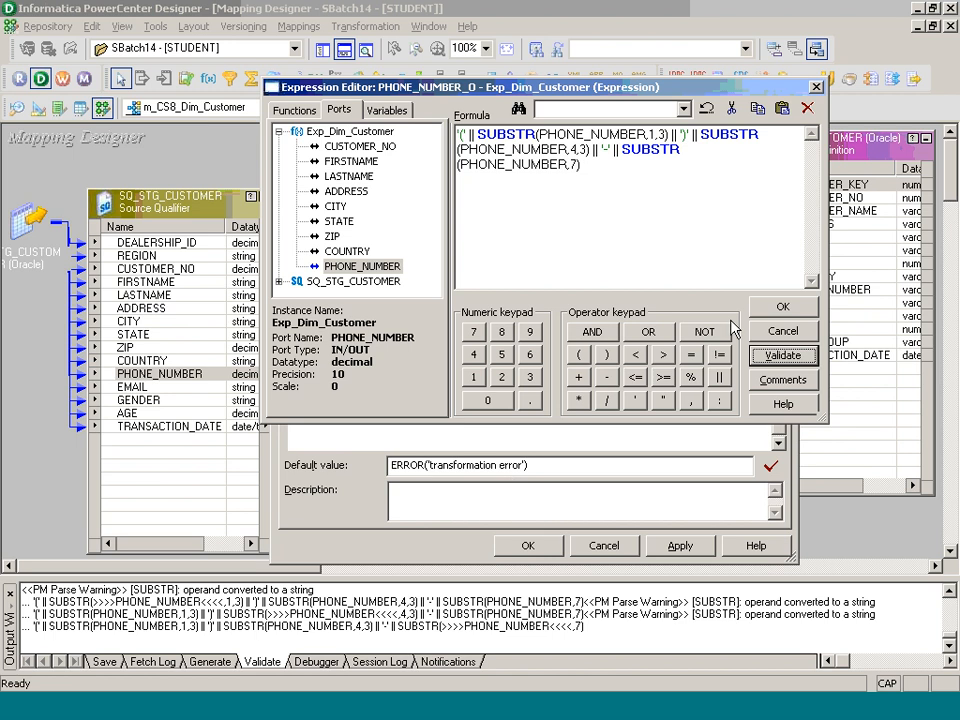
left_click(776, 306)
left_click(528, 547)
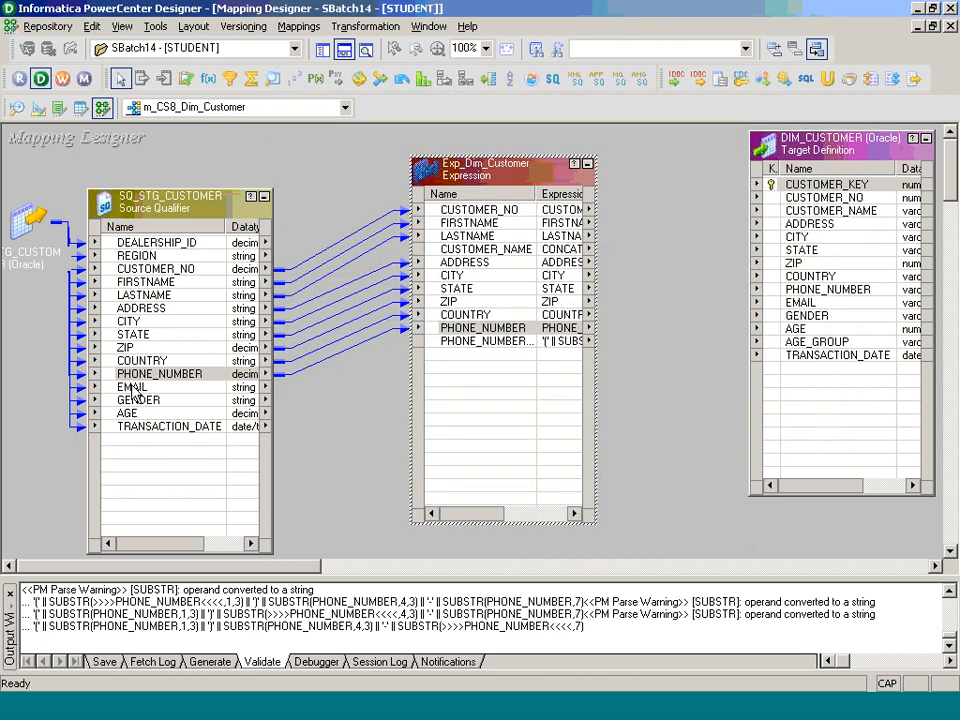
Link EMAIL from SQ_STG_CUSTOMER into Exp_Dim_Customer, and accept the AGE_GROUP DECODE formula with the transformation's port changes.
left_click_drag(140, 387, 450, 370)
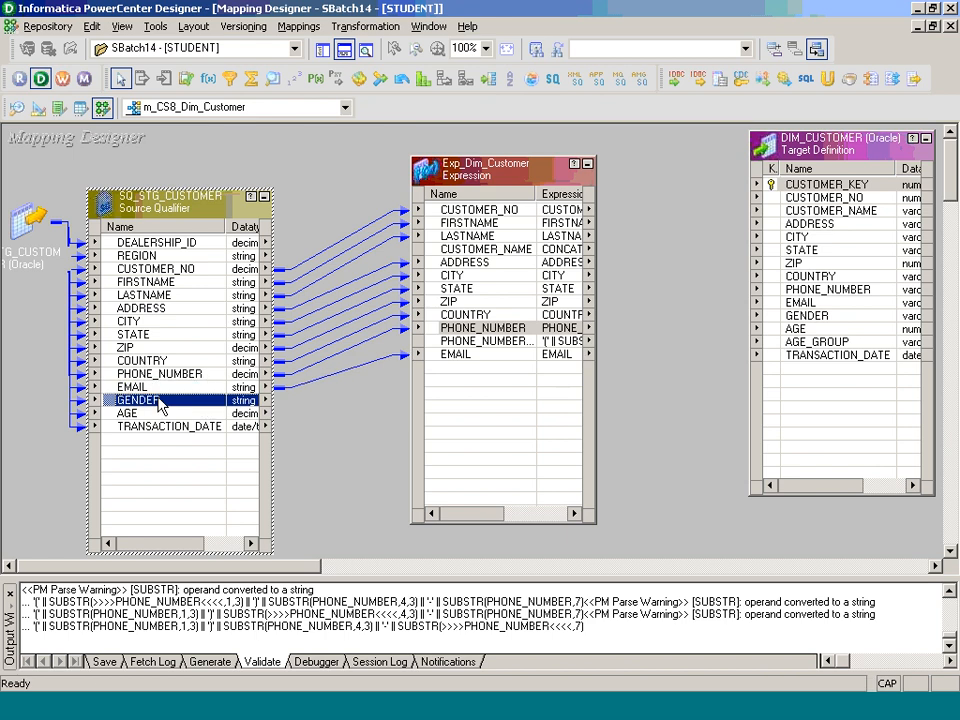
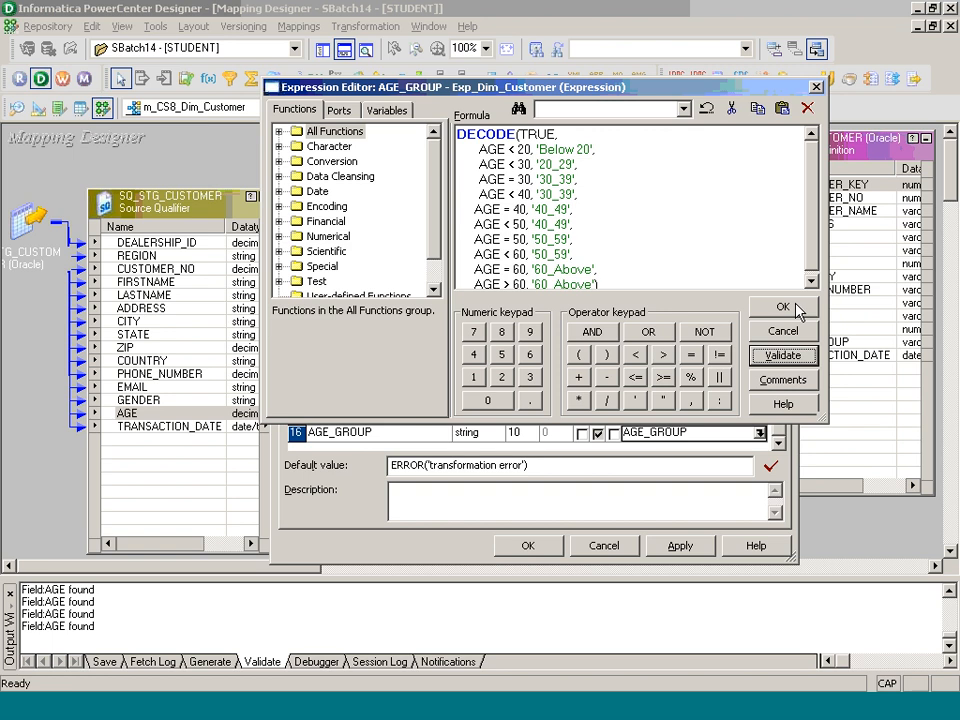
left_click(797, 311)
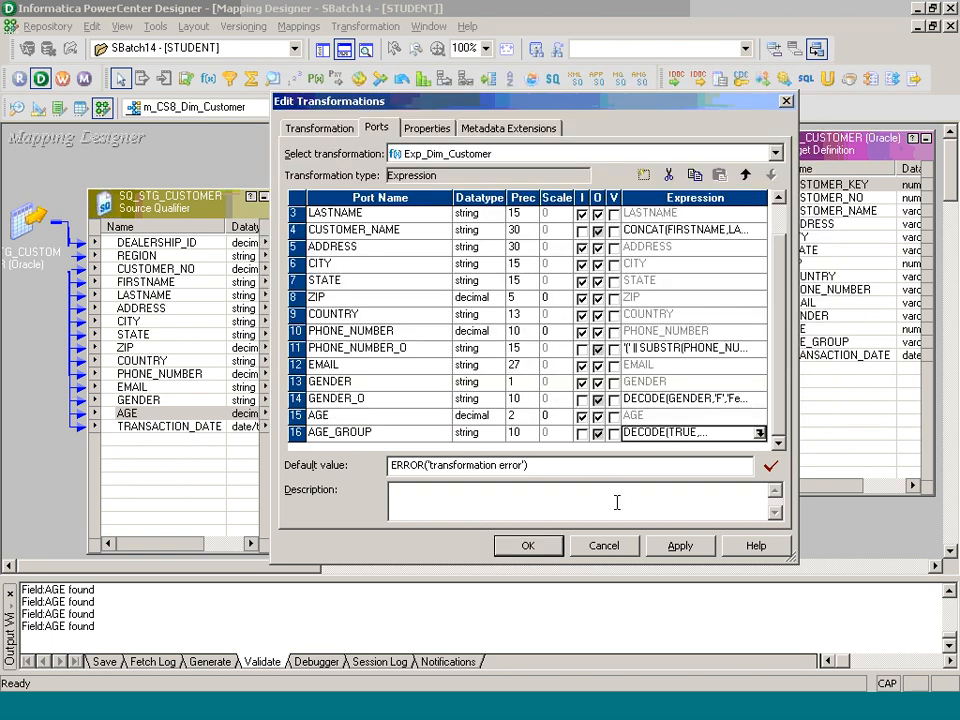
left_click(557, 546)
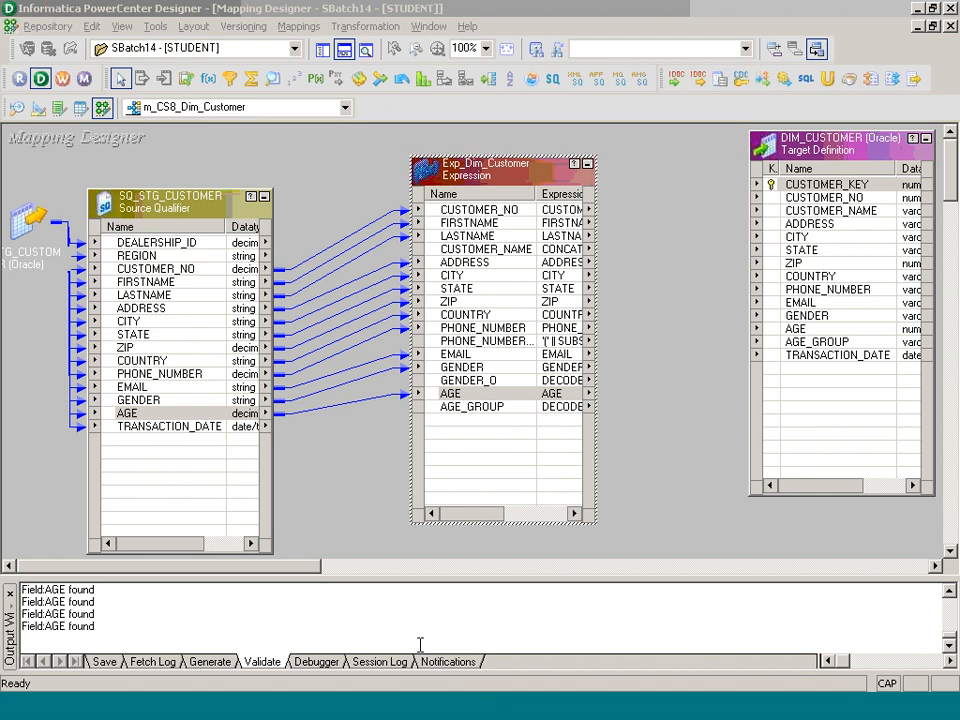
Switch to WebEx Meeting Manager to check the formulas shared in the chat, and return to PowerCenter Designer.
left_click(814, 683)
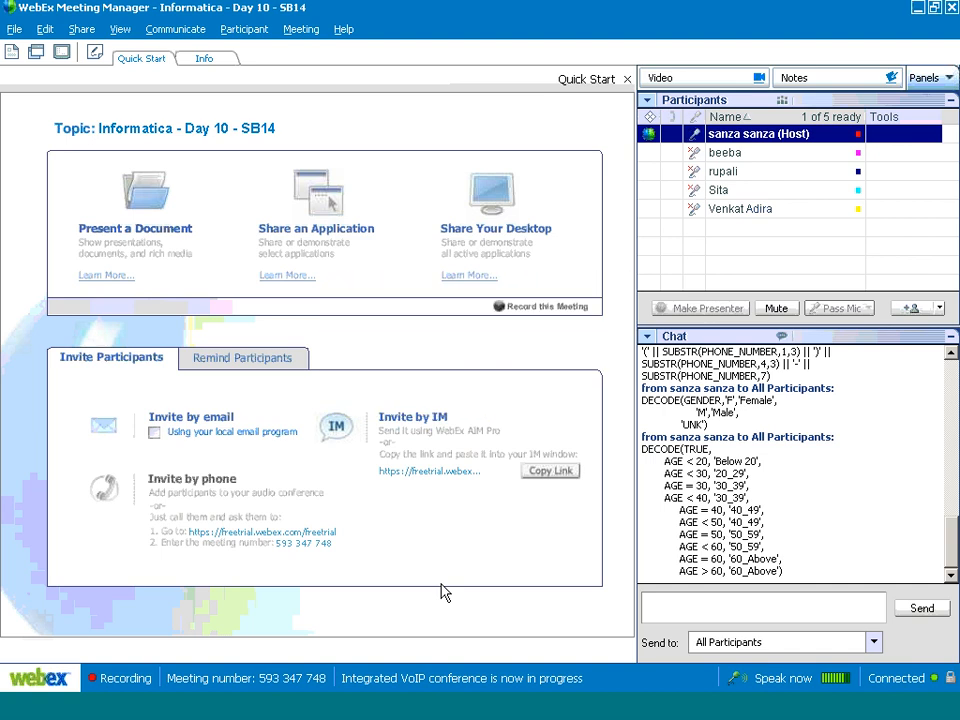
key("alt+Tab")
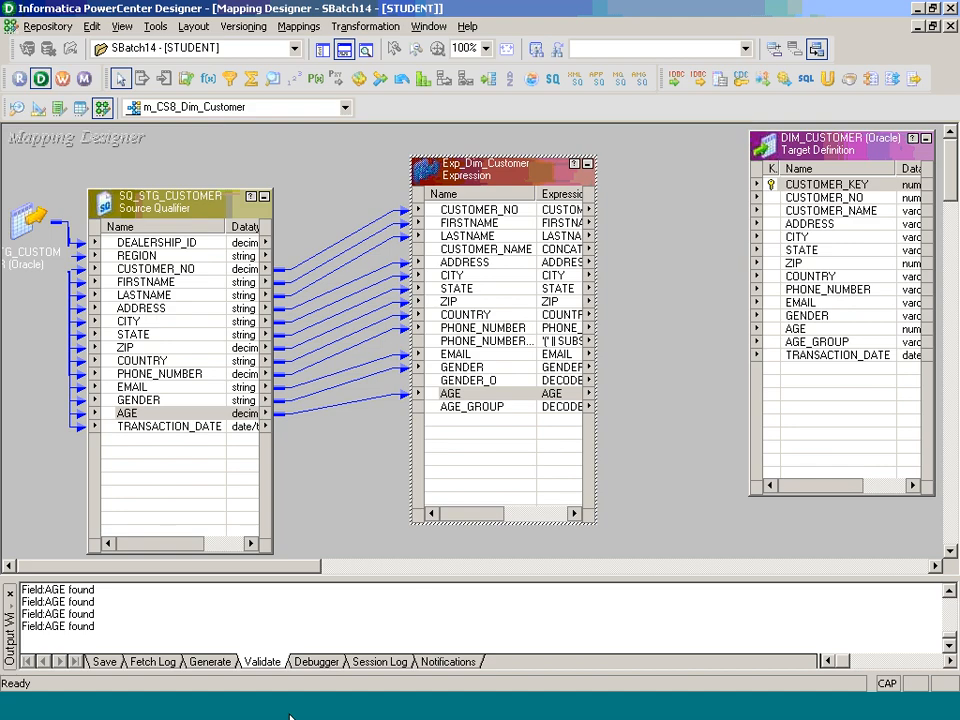
left_click(291, 713)
left_click(699, 476)
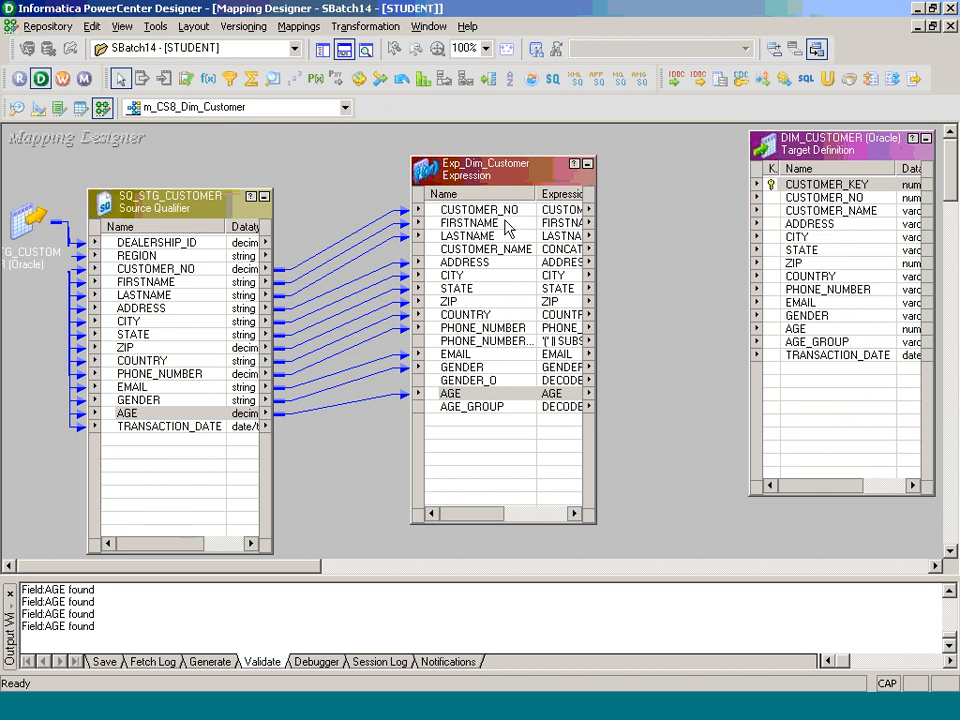
Examine the Exp_Dim_Customer ports from FIRSTNAME down to AGE_GROUP, including the PHONE_NUMBER_O and GENDER_O output ports.
left_click(508, 224)
key("Down")
key("Down")
key("Down")
key("Down")
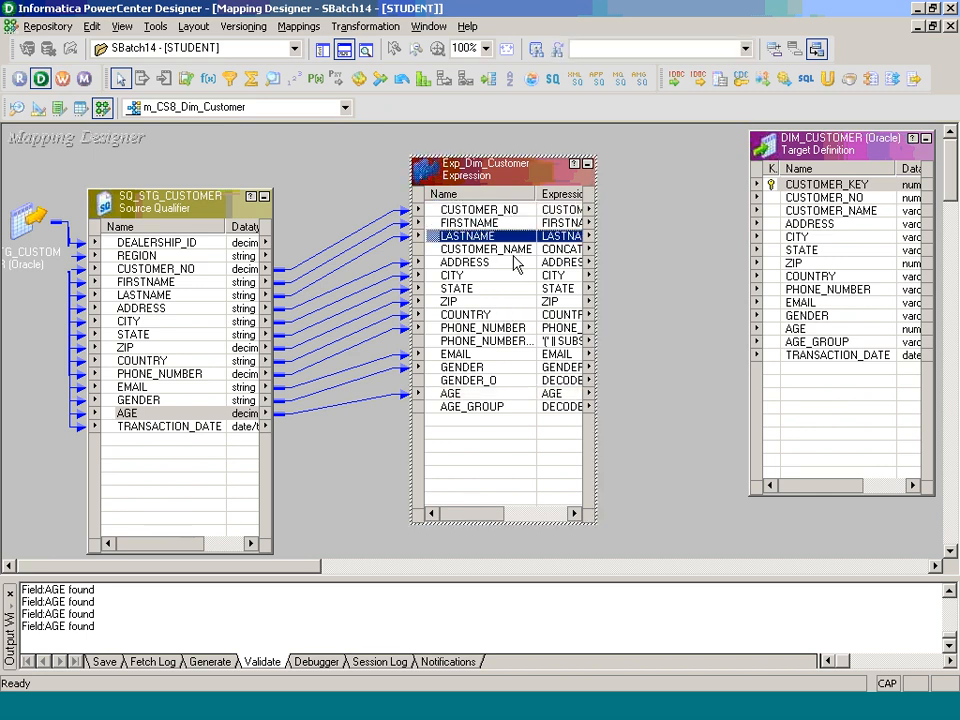
key("Down")
key("Down")
key("Down")
key("Down")
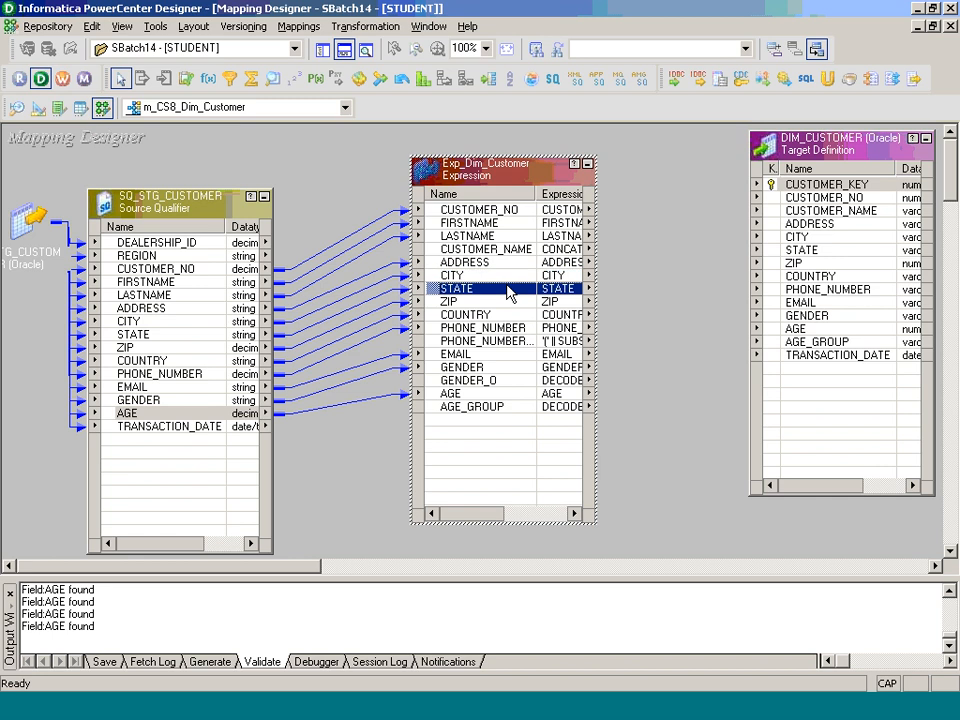
key("Down")
key("Down")
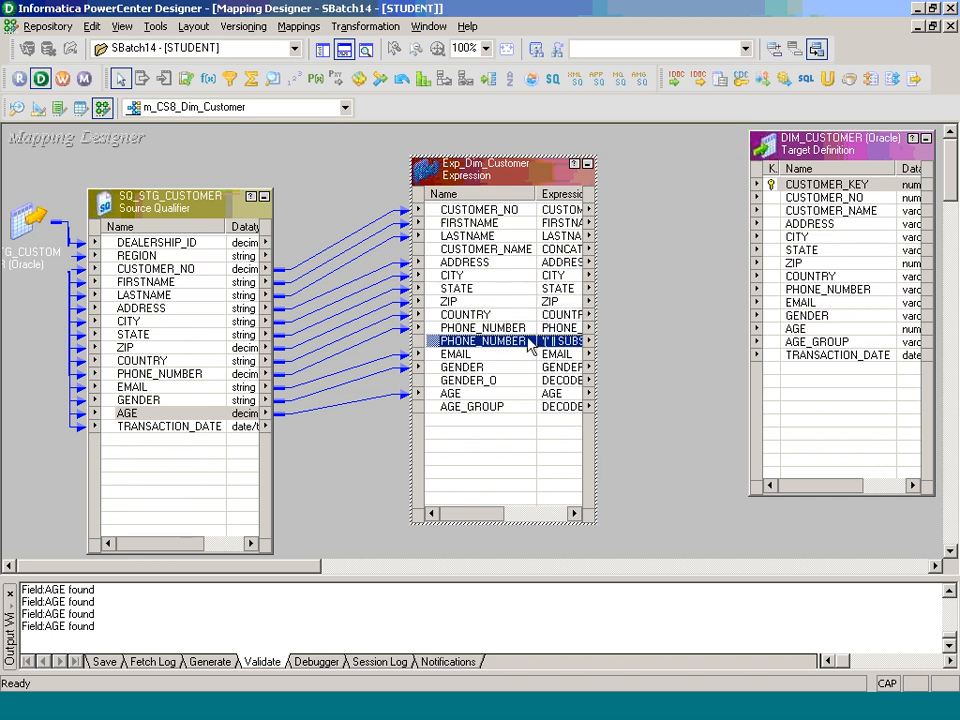
left_click(490, 381)
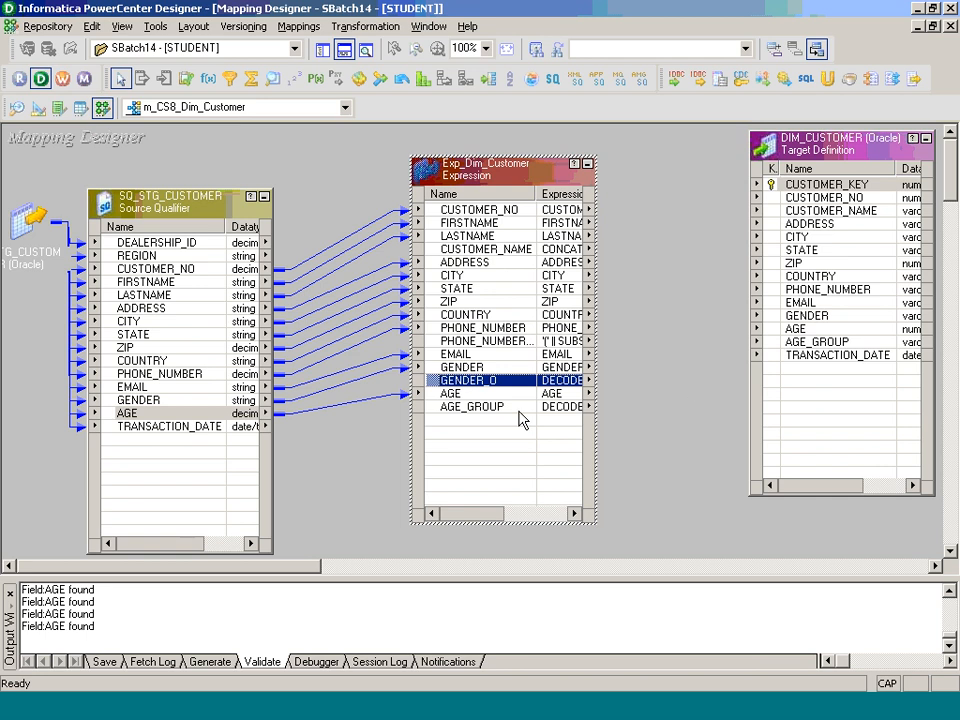
left_click(521, 408)
Link TRANSACTION_DATE from SQ_STG_CUSTOMER into Exp_Dim_Customer as a new port, and save the mapping.
left_click_drag(150, 426, 433, 430)
key("ctrl+s")
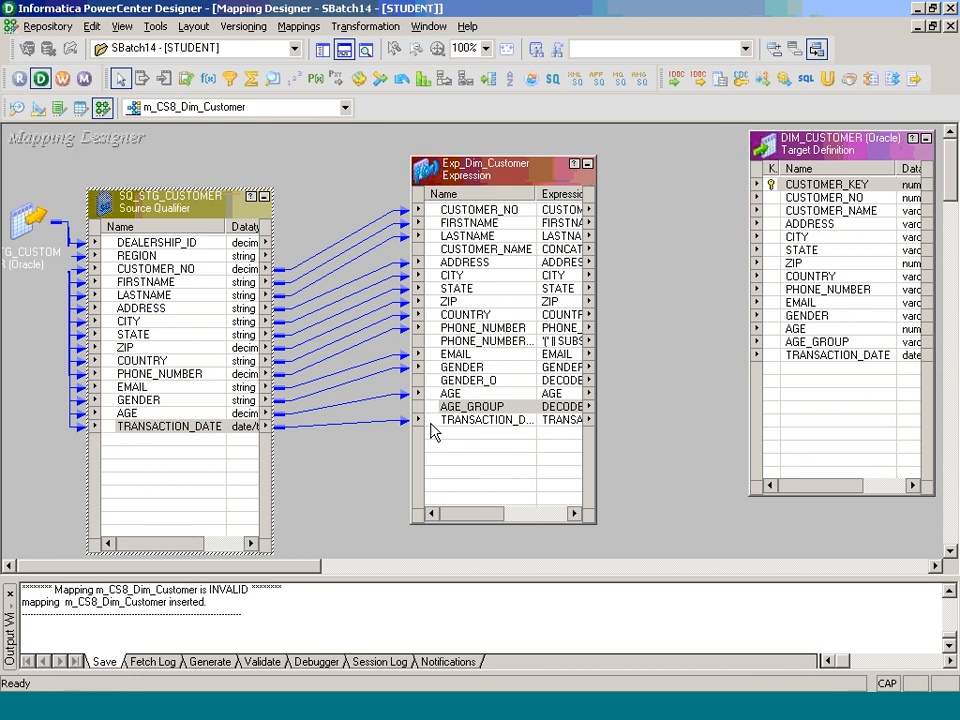
Collapse SQ_STG_CUSTOMER to an icon, move Exp_Dim_Customer closer to it, and save the mapping again.
left_click(263, 196)
left_click_drag(476, 179, 320, 177)
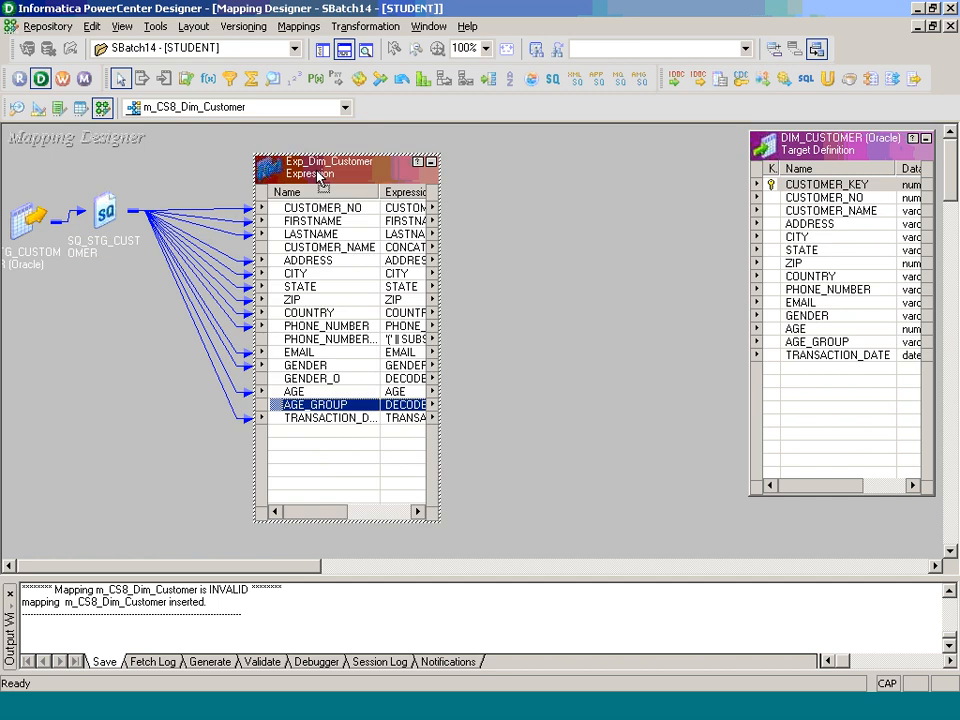
key("ctrl+s")
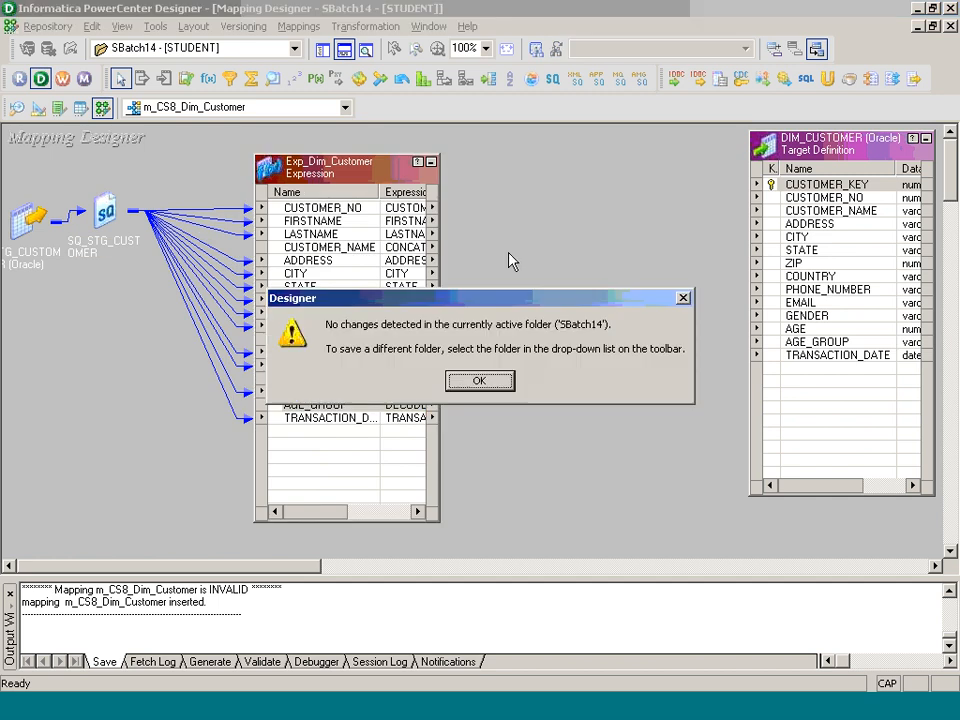
key("Return")
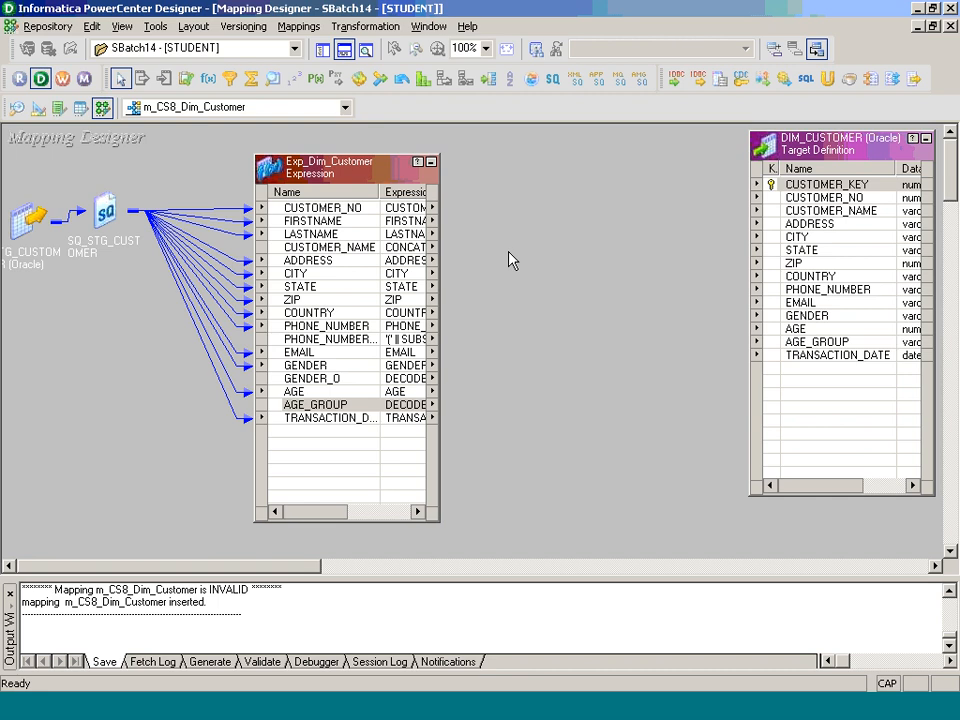
left_click(836, 700)
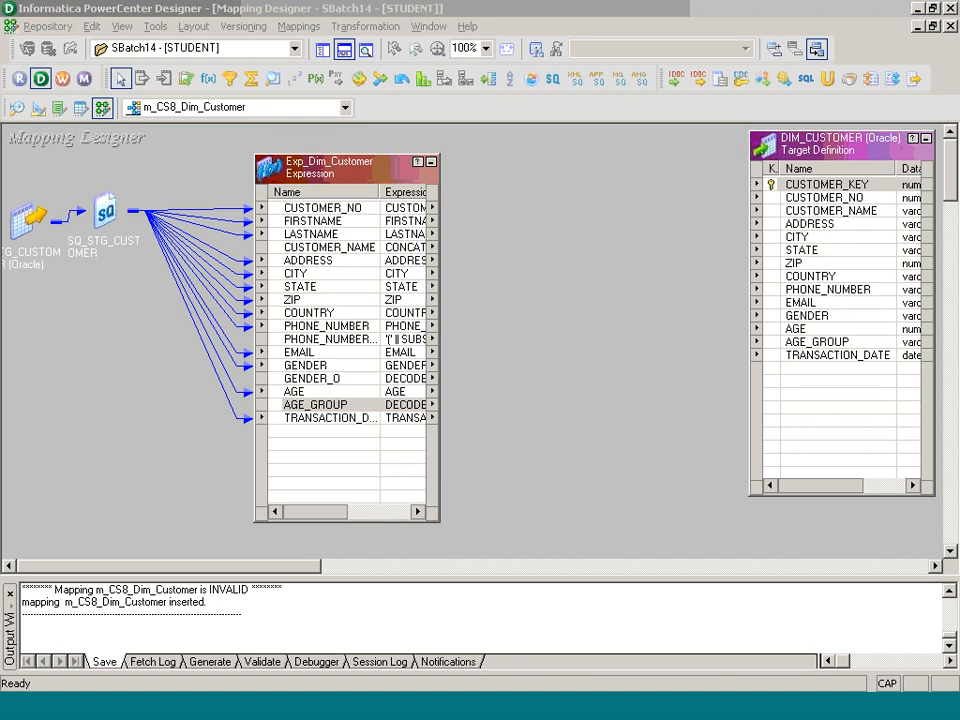
left_click(401, 379)
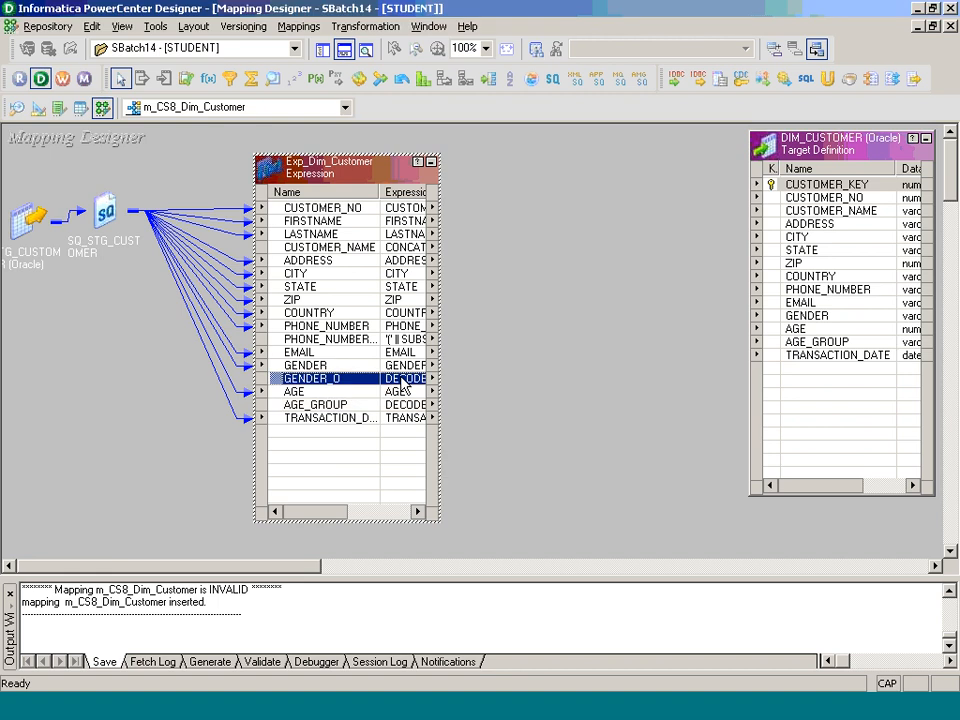
Open the GENDER_O expression of Exp_Dim_Customer and look up the DECODE function's description in the Transformation Guide index.
double_click(401, 385)
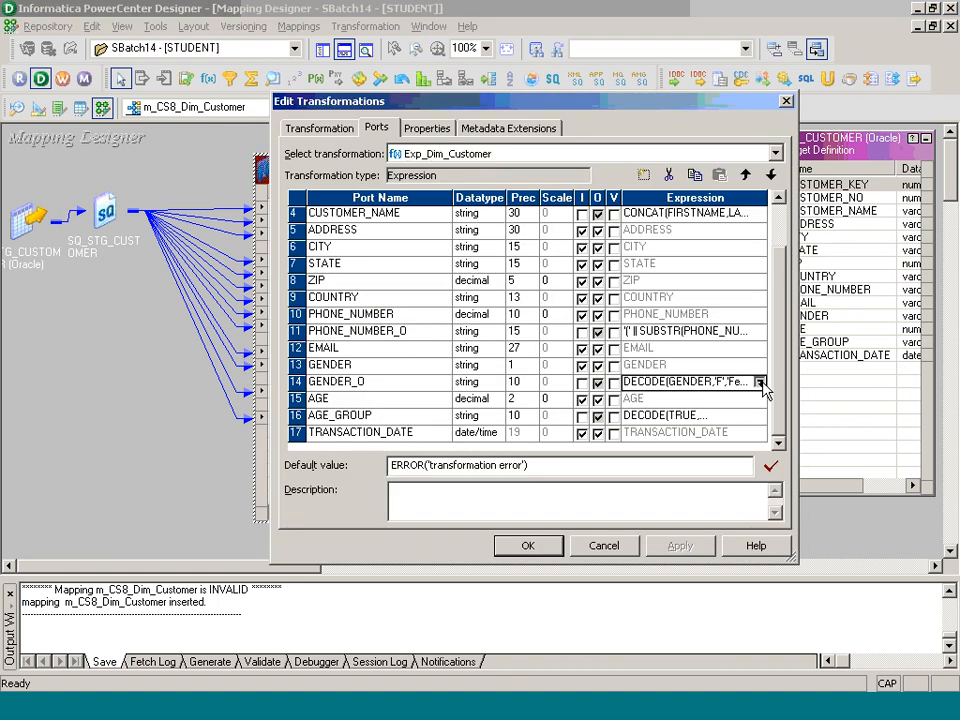
left_click(759, 382)
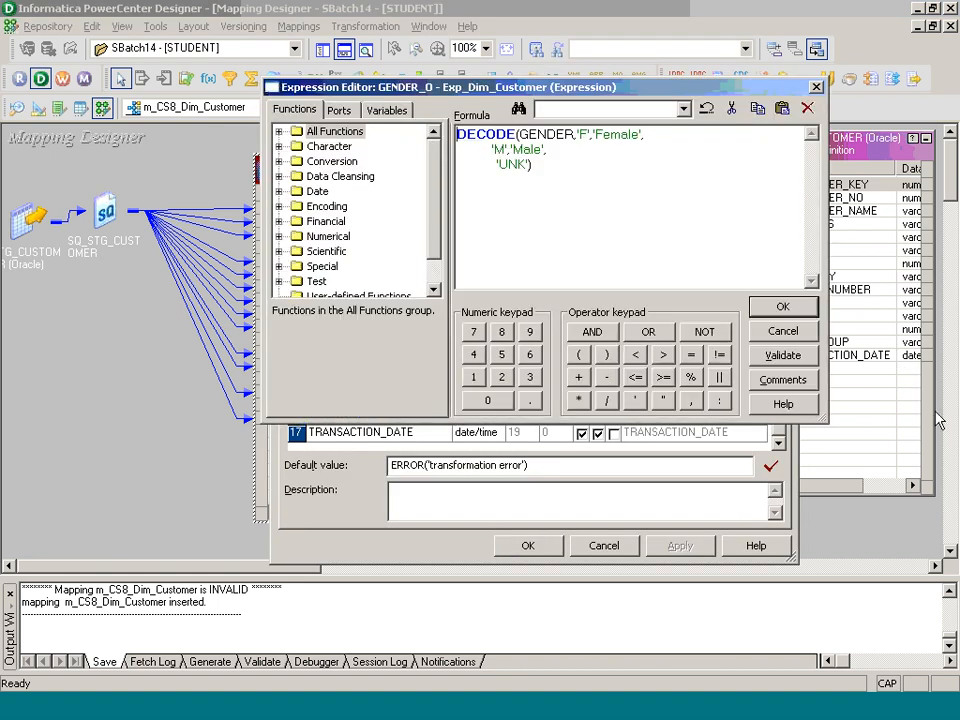
left_click(784, 404)
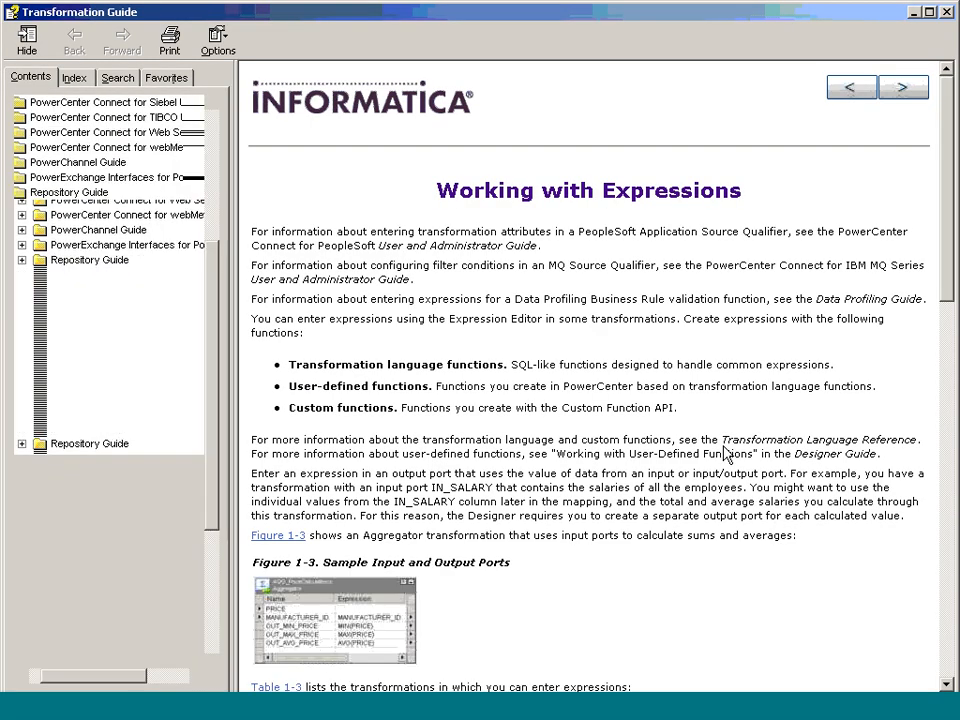
left_click(70, 76)
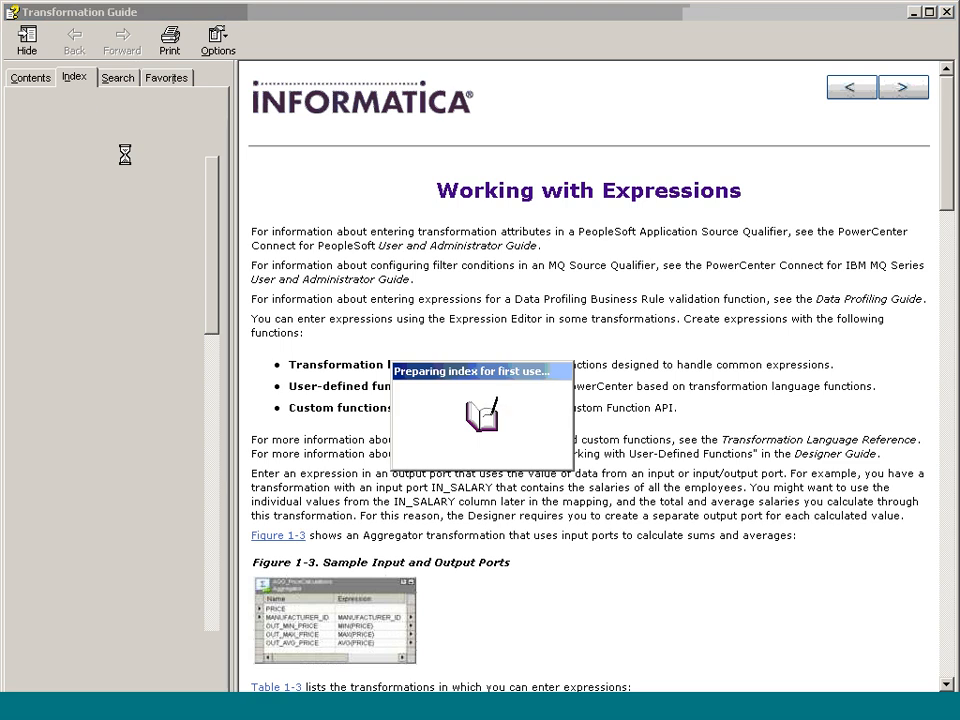
type("DD")
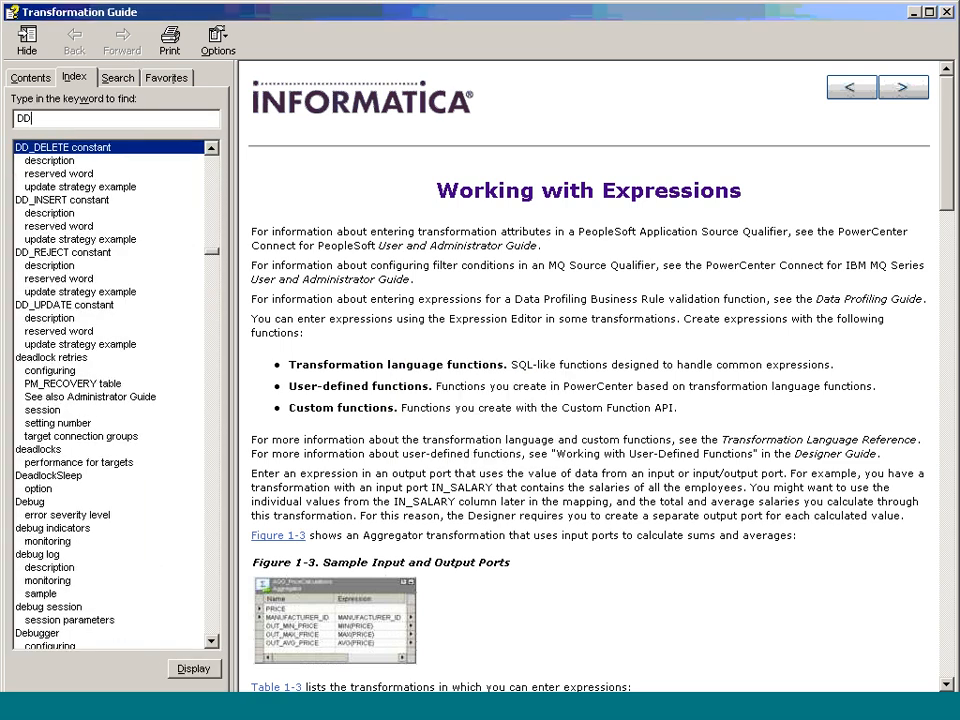
key("BackSpace")
type("ECODE")
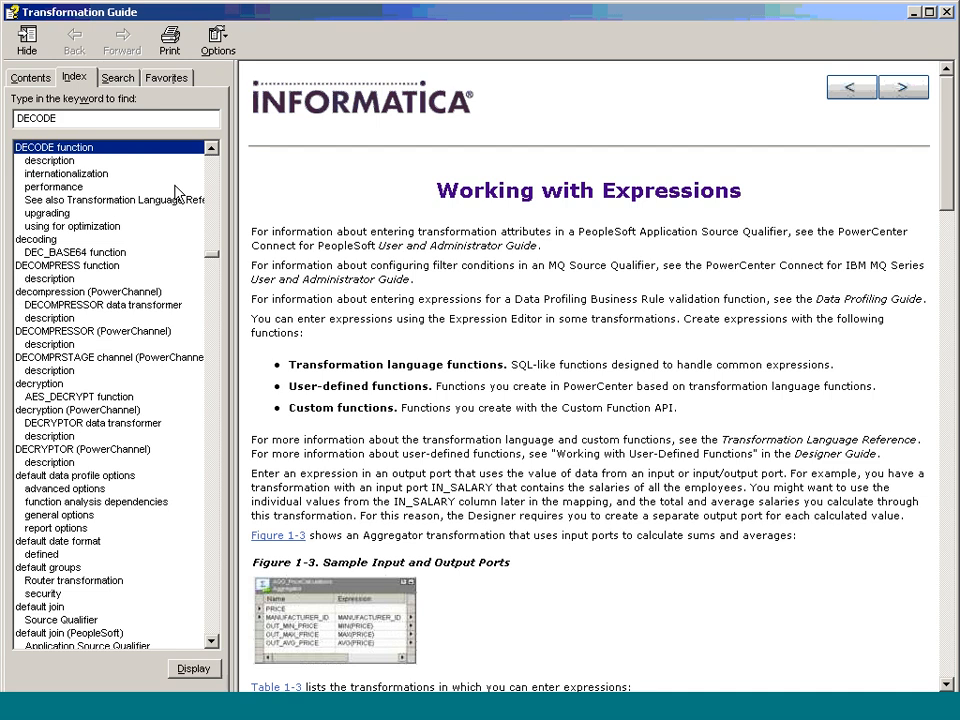
double_click(62, 161)
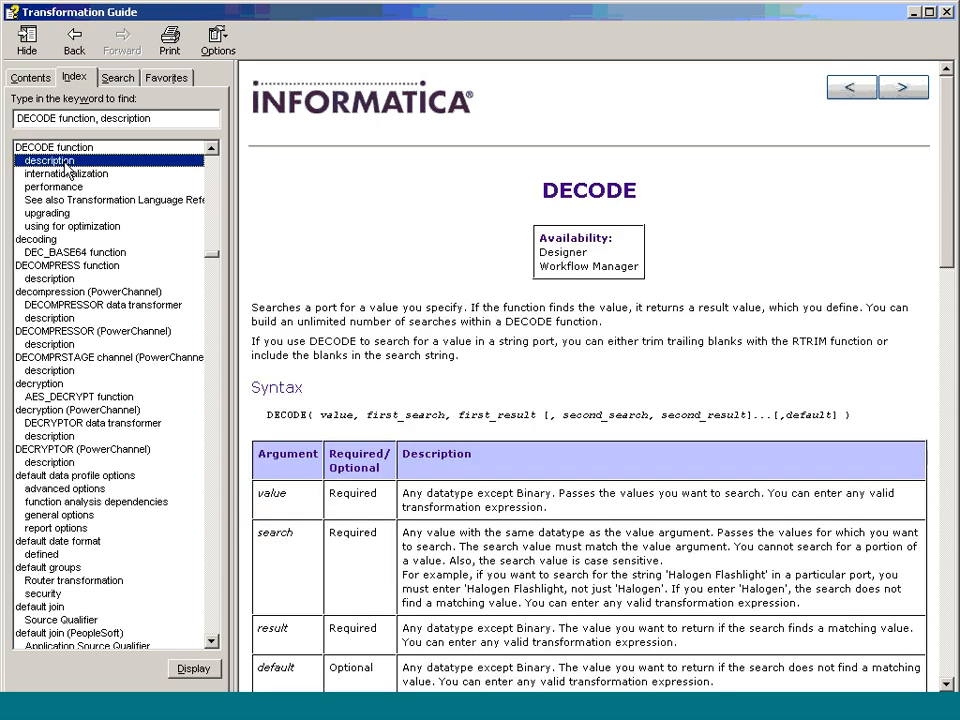
Examine the DECODE help page down to the ITEM_ID example, and close the GENDER_O expression and the Exp_Dim_Customer settings.
scroll(778, 306, "down", 3)
scroll(778, 365, "down", 10)
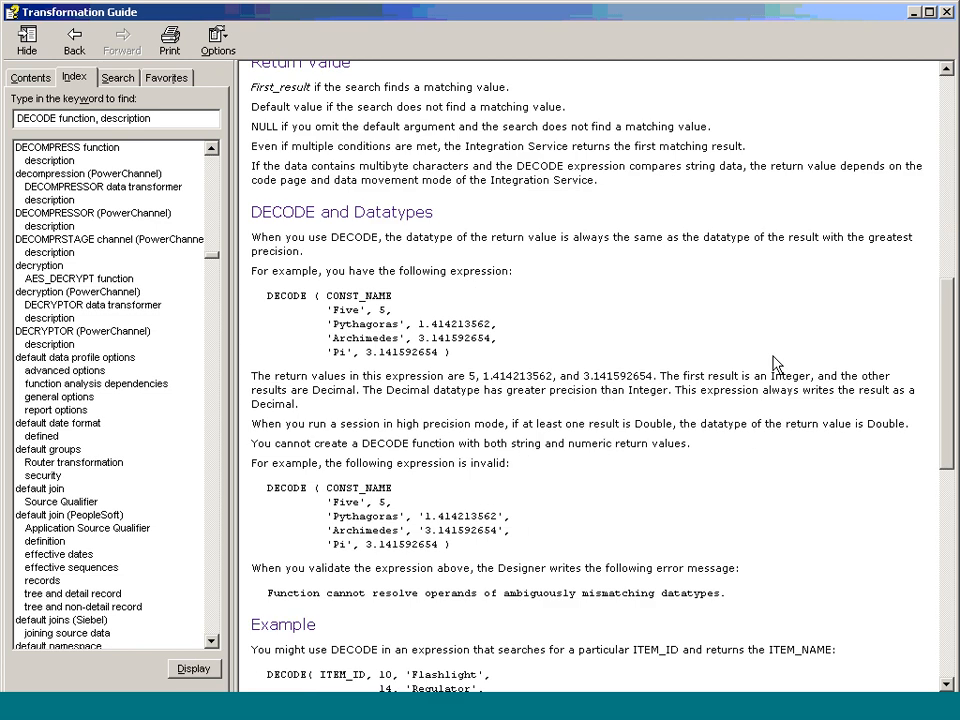
scroll(778, 365, "down", 2)
scroll(778, 365, "down", 6)
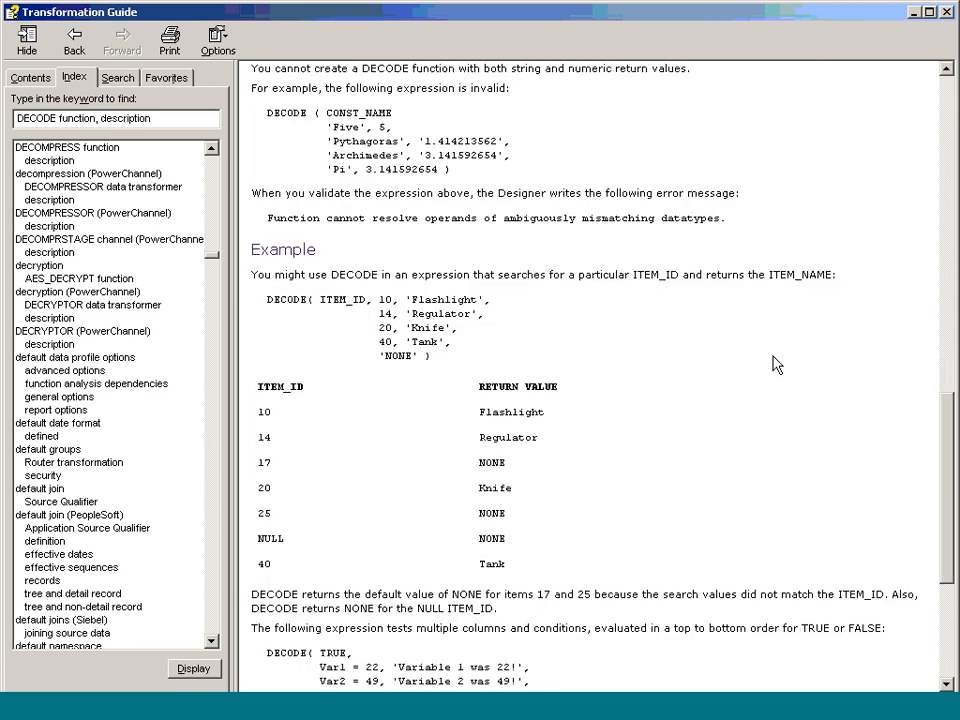
scroll(778, 365, "down", 2)
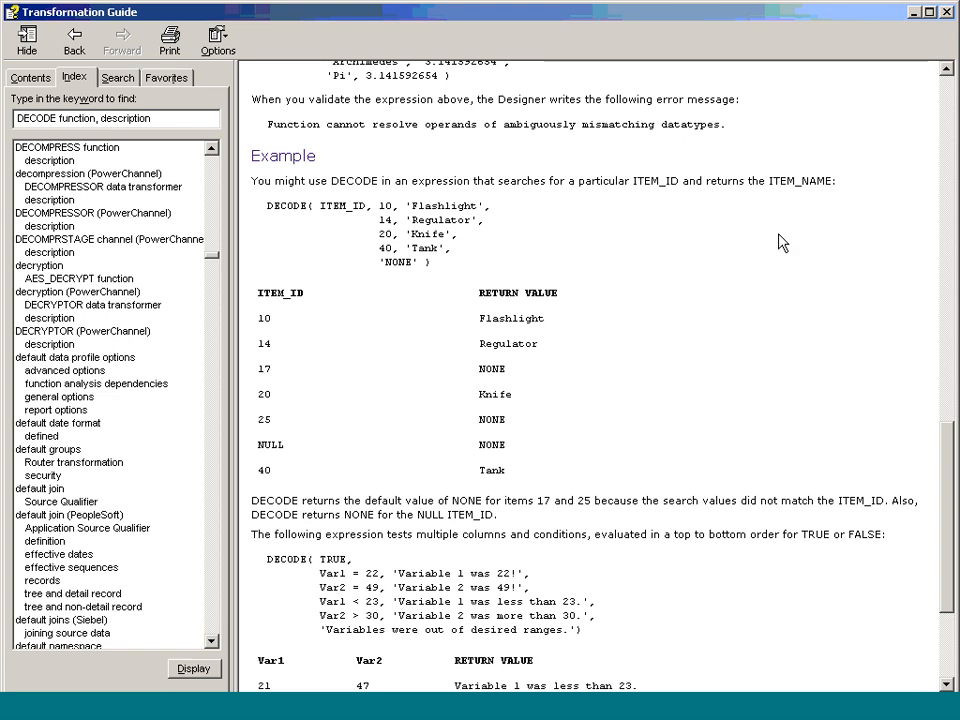
left_click_drag(380, 206, 461, 272)
left_click(459, 264)
double_click(455, 258)
left_click_drag(386, 205, 558, 275)
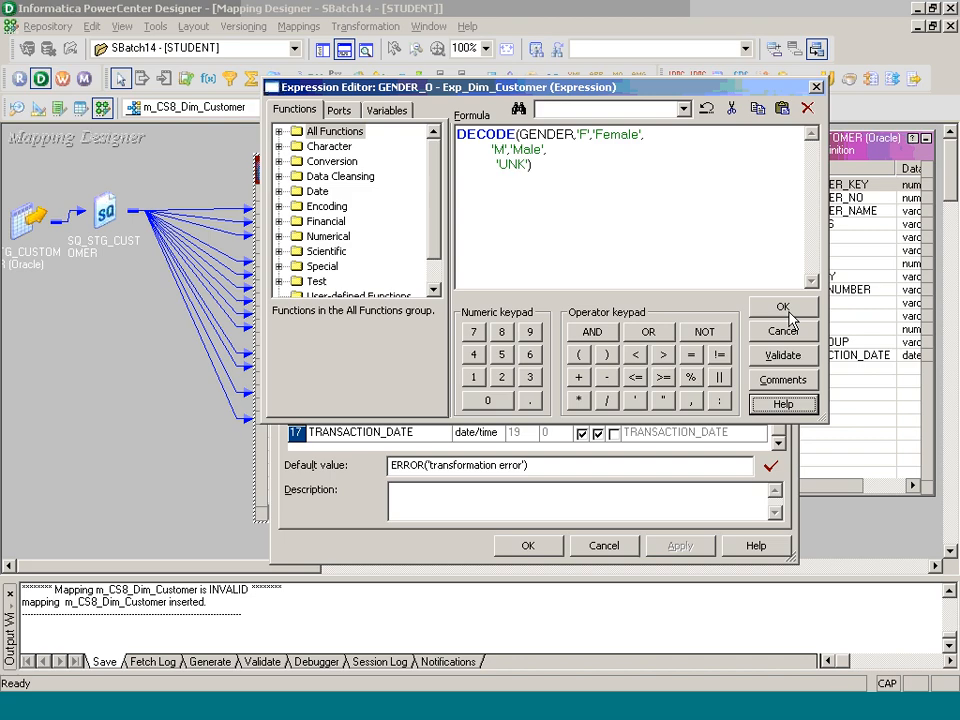
left_click(784, 306)
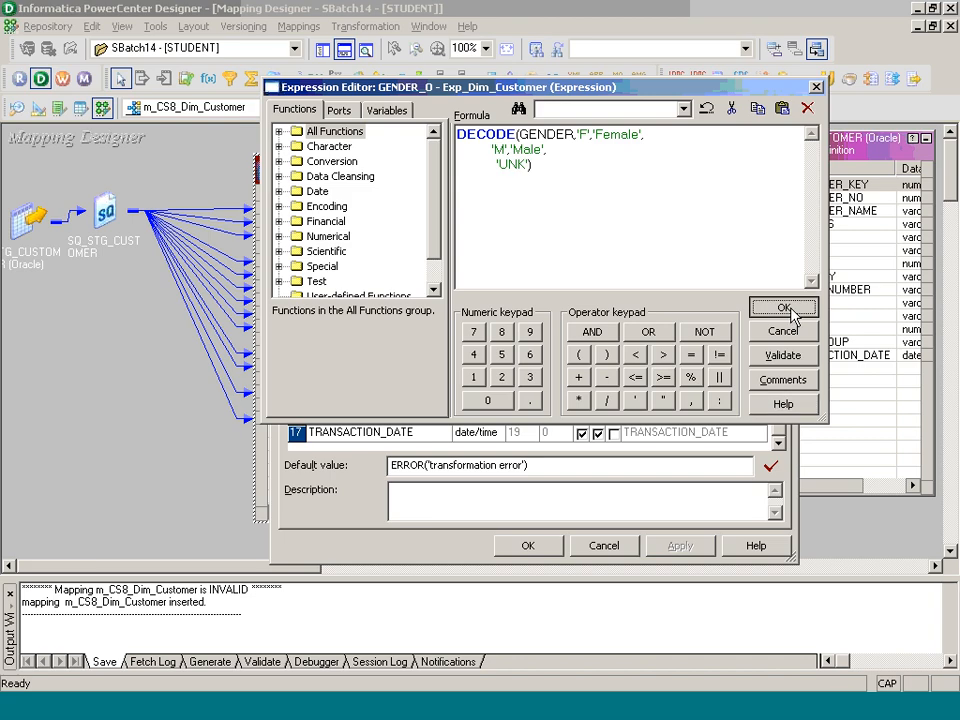
left_click(548, 546)
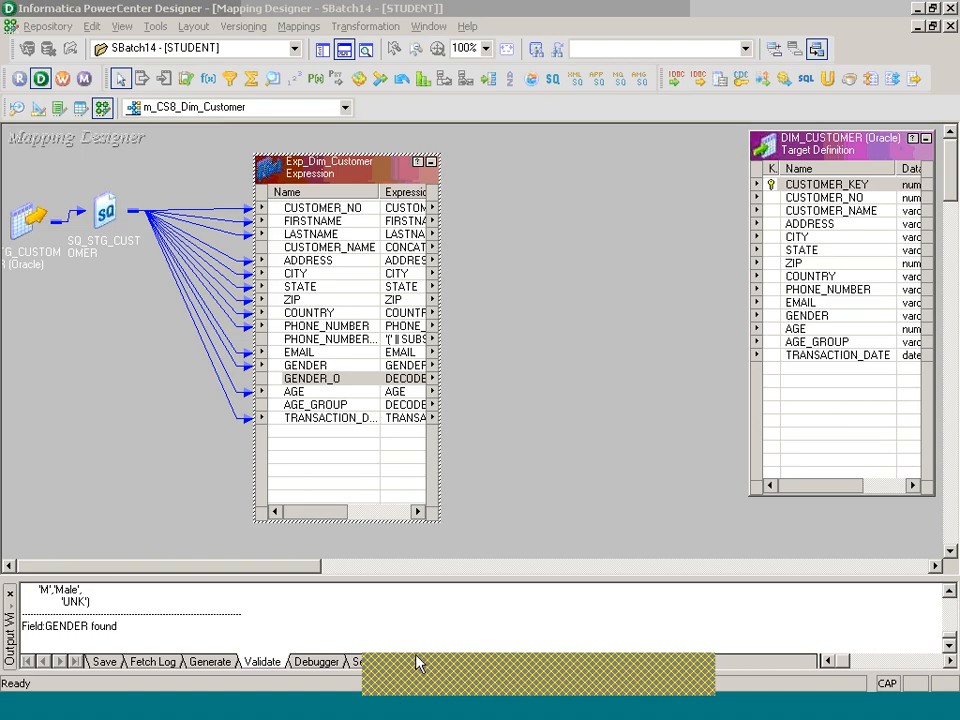
Compare the TRUE-based DECODE example with the CONST_NAME example in the Transformation Guide, and return to PowerCenter Designer.
left_click(416, 658)
left_click(582, 380)
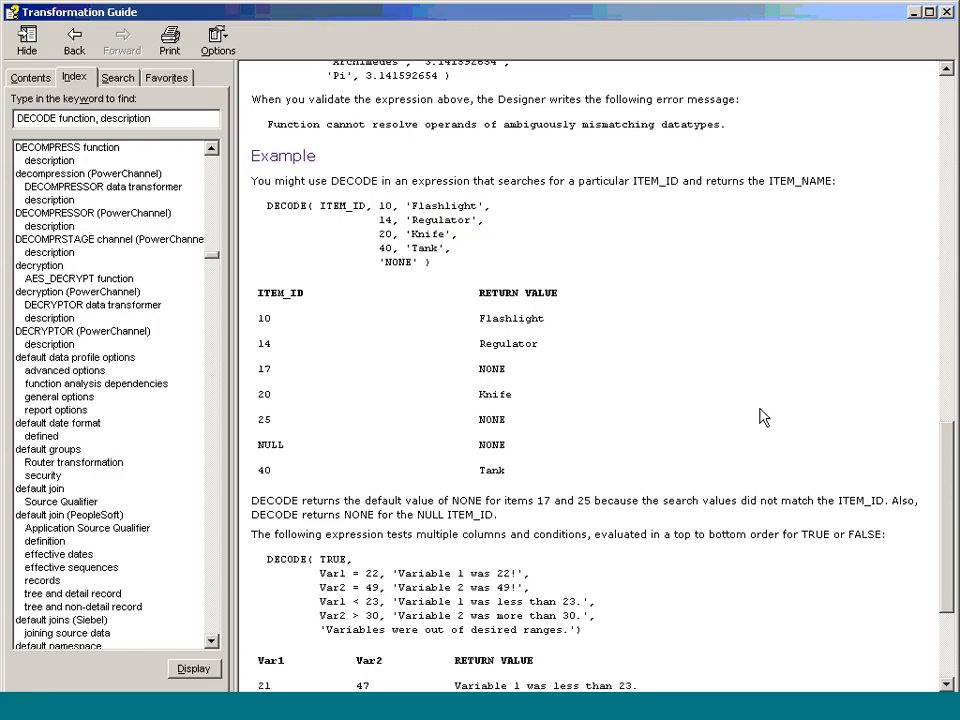
scroll(760, 417, "down", 5)
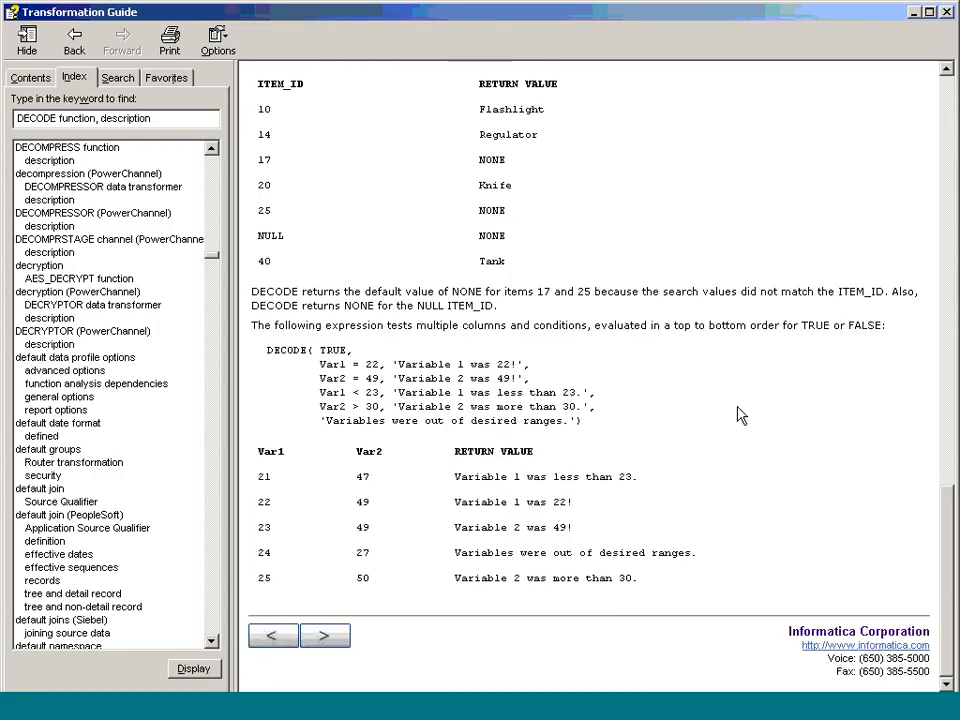
left_click_drag(356, 352, 316, 353)
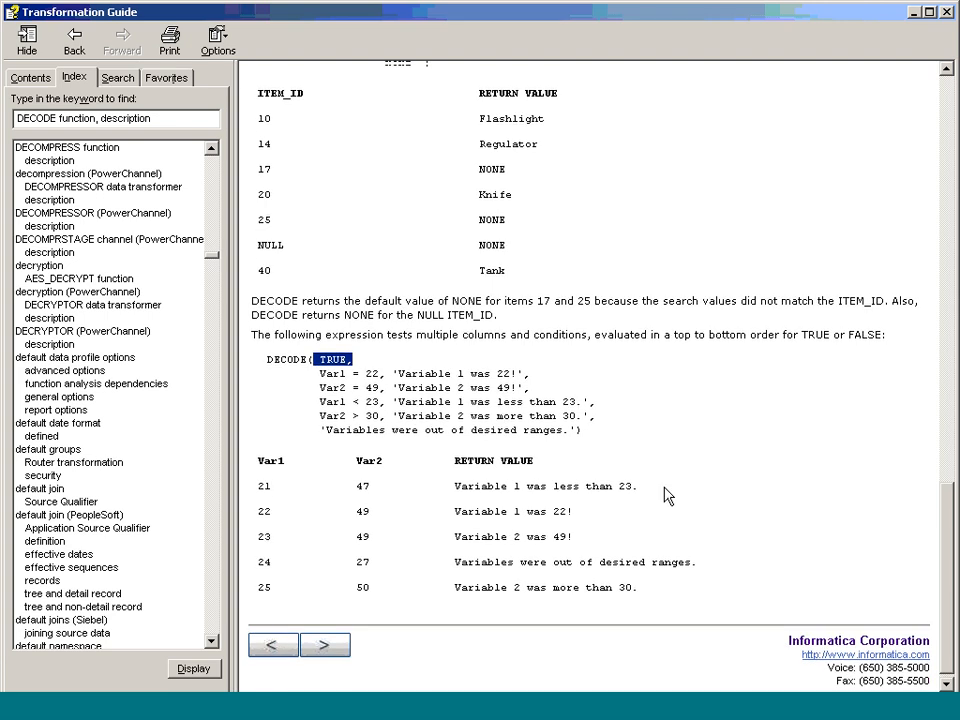
scroll(668, 496, "up", 10)
left_click_drag(394, 378, 335, 392)
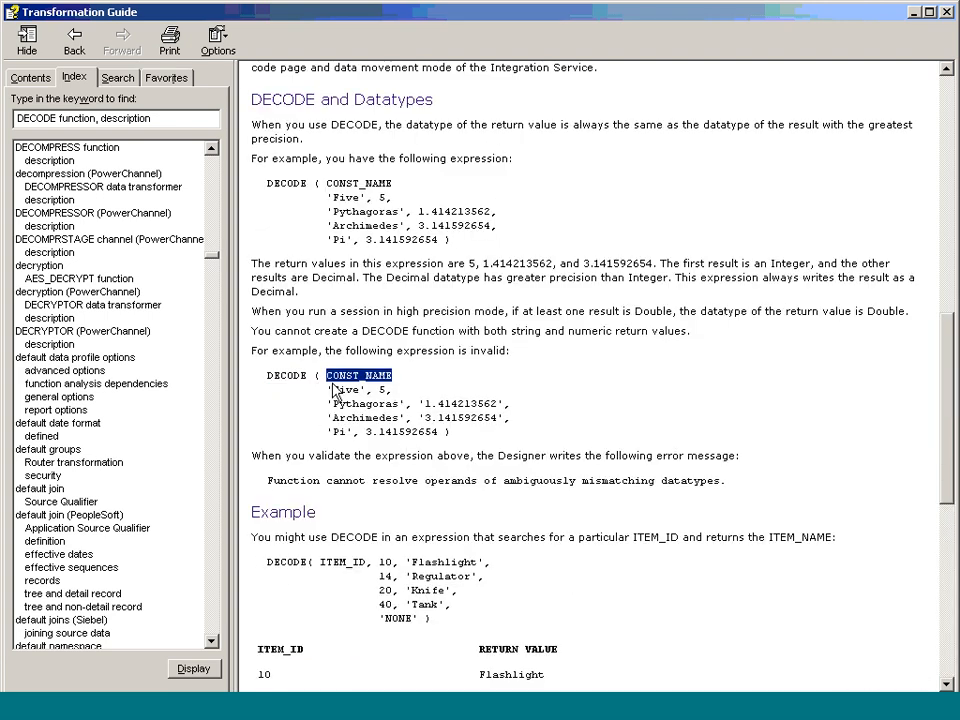
scroll(664, 564, "down", 2)
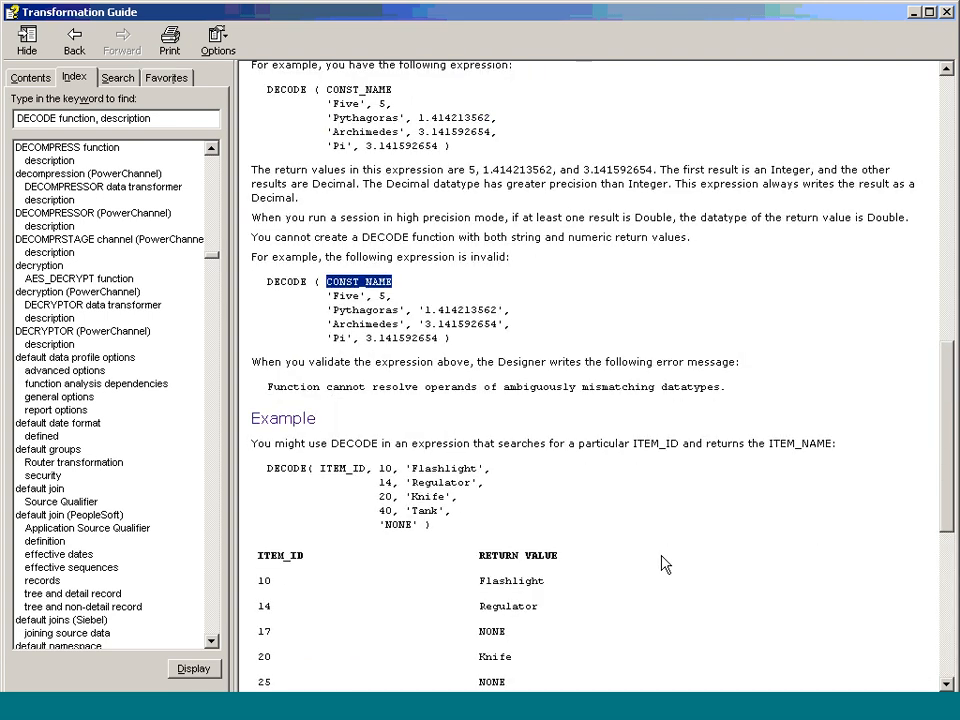
key("alt+Tab")
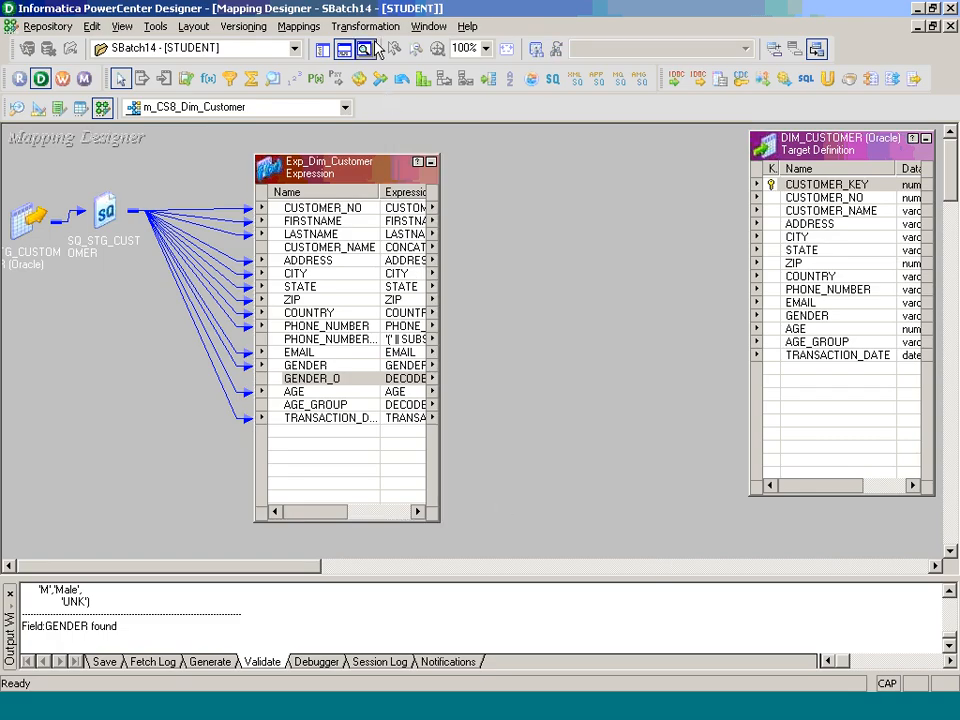
Switch to Paint to find blank space below the notes, and switch to the Case Study 8 slides, advancing past Mapping Specifications.
key("alt+Tab")
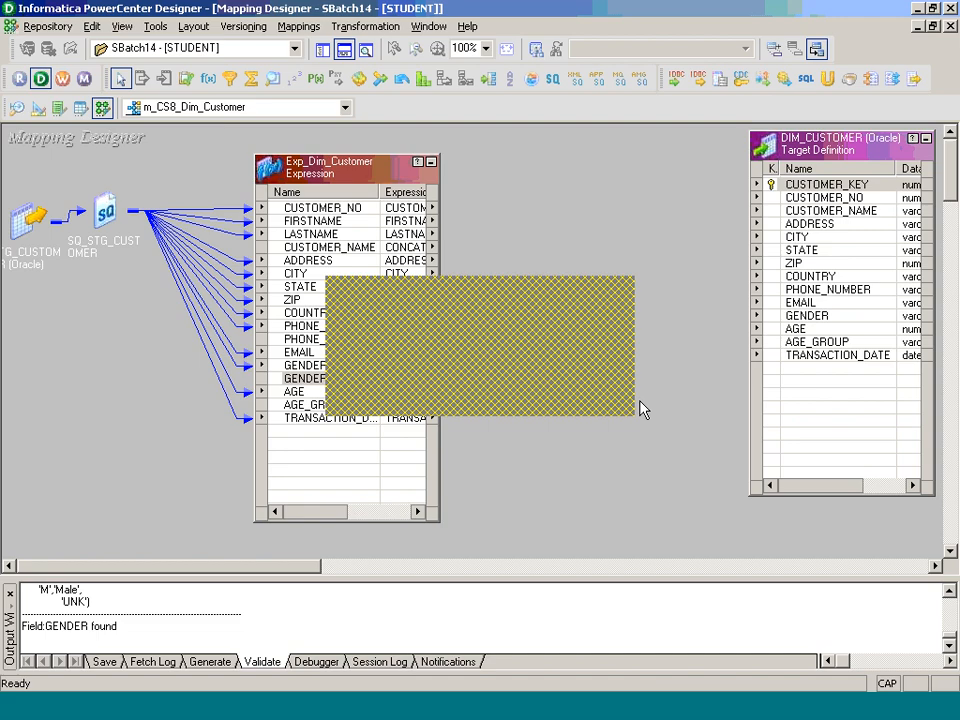
scroll(745, 390, "down", 10)
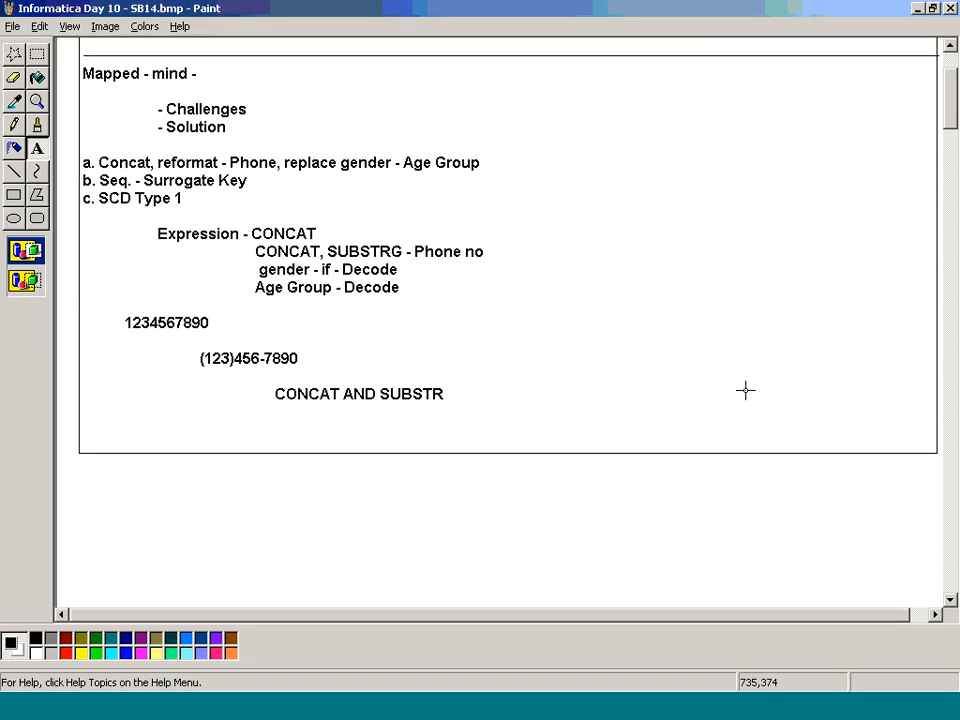
scroll(745, 390, "down", 5)
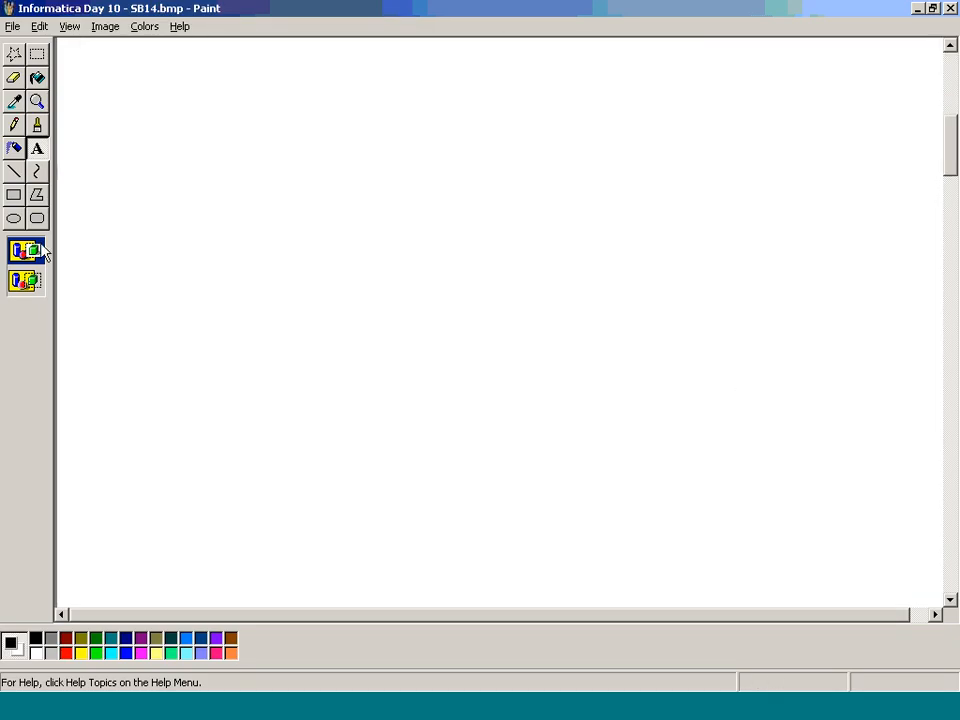
key("alt+Tab")
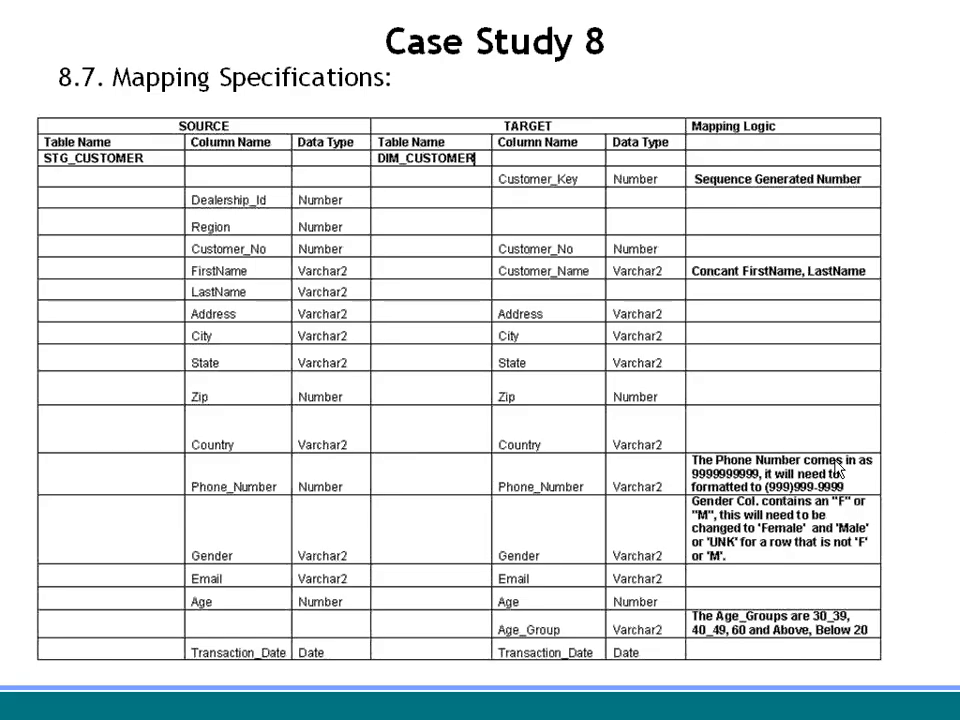
left_click(897, 465)
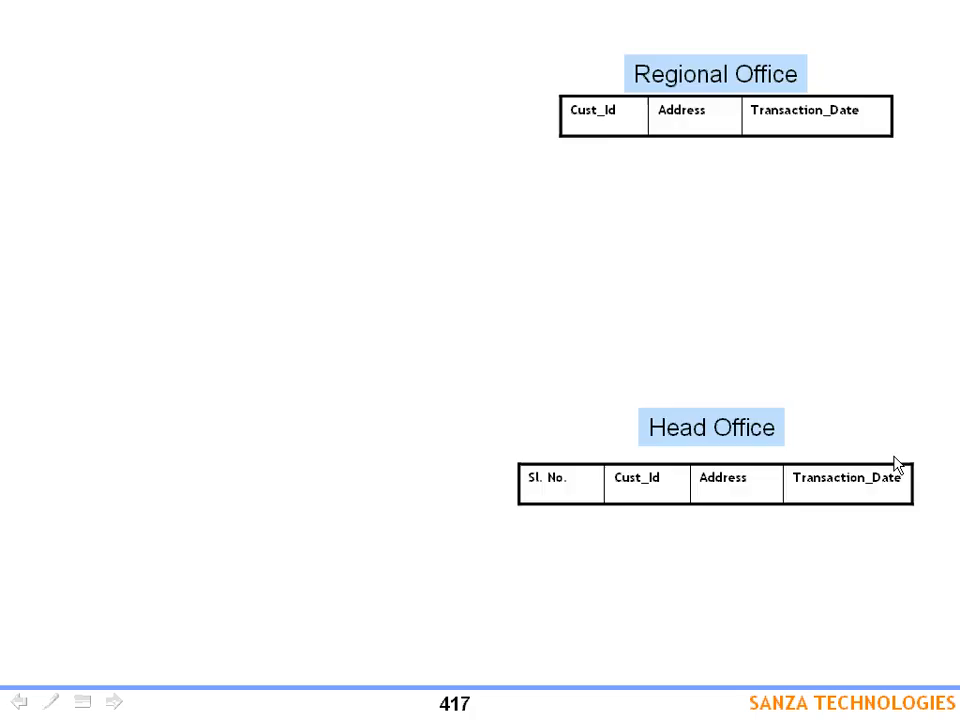
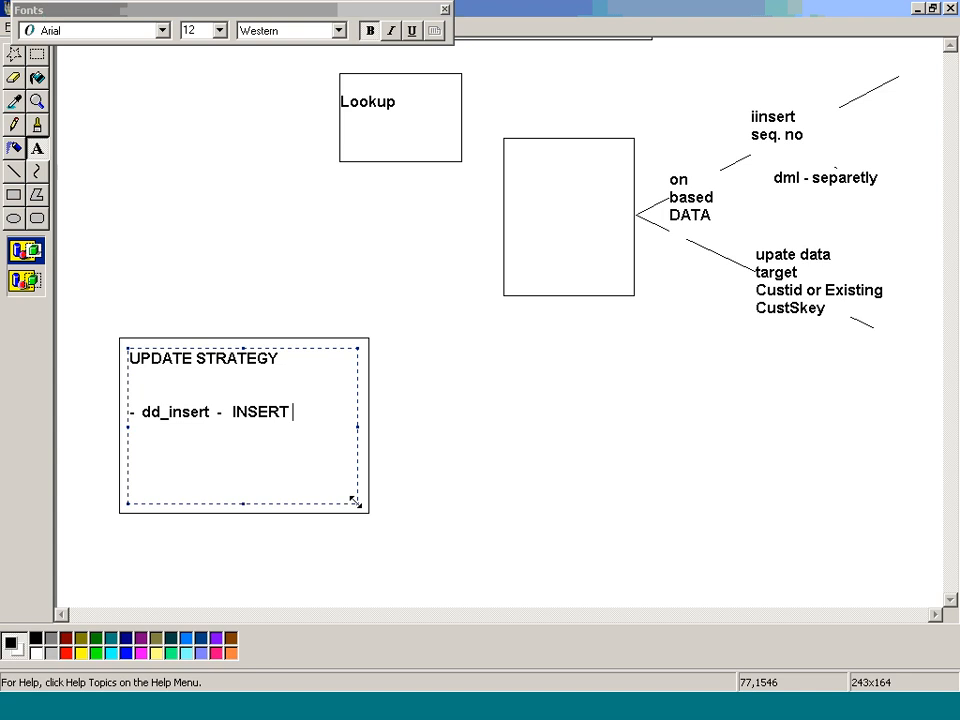
Add the lines "- DD_UPDATE - UPDATE", "- DD_DELETE - DELETE" and "-DD_REJECT - REJECT" to the UPDATE STRATEGY note.
key("Return")
type("- DD_UPDATE - UPDATE")
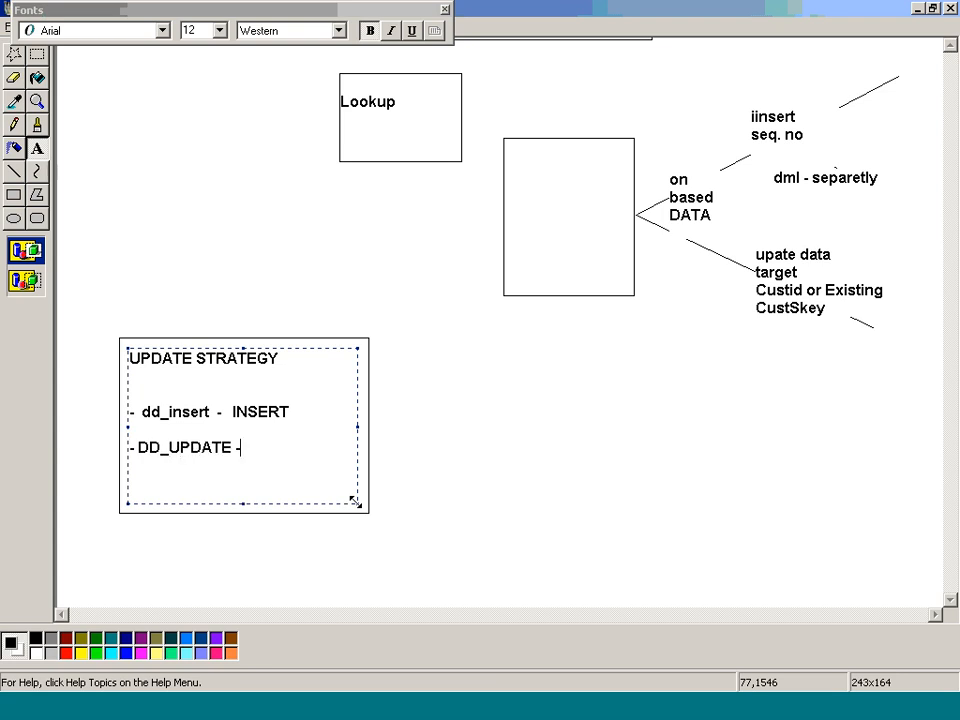
key("Return")
type("- DD_DELE")
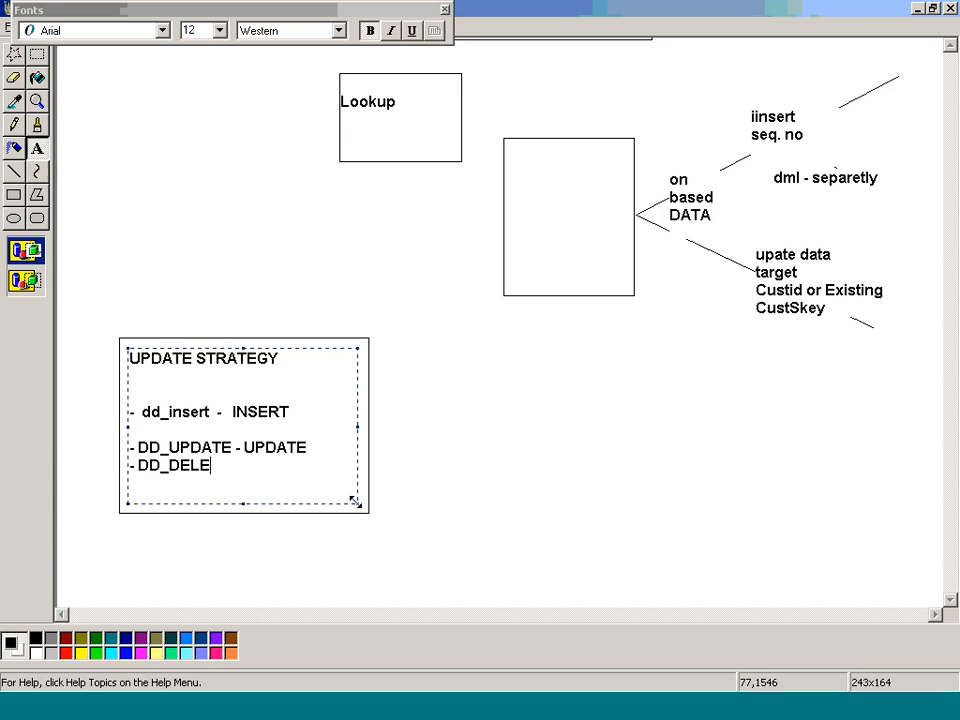
type("TE - DELETE - DELET")
key("Return")
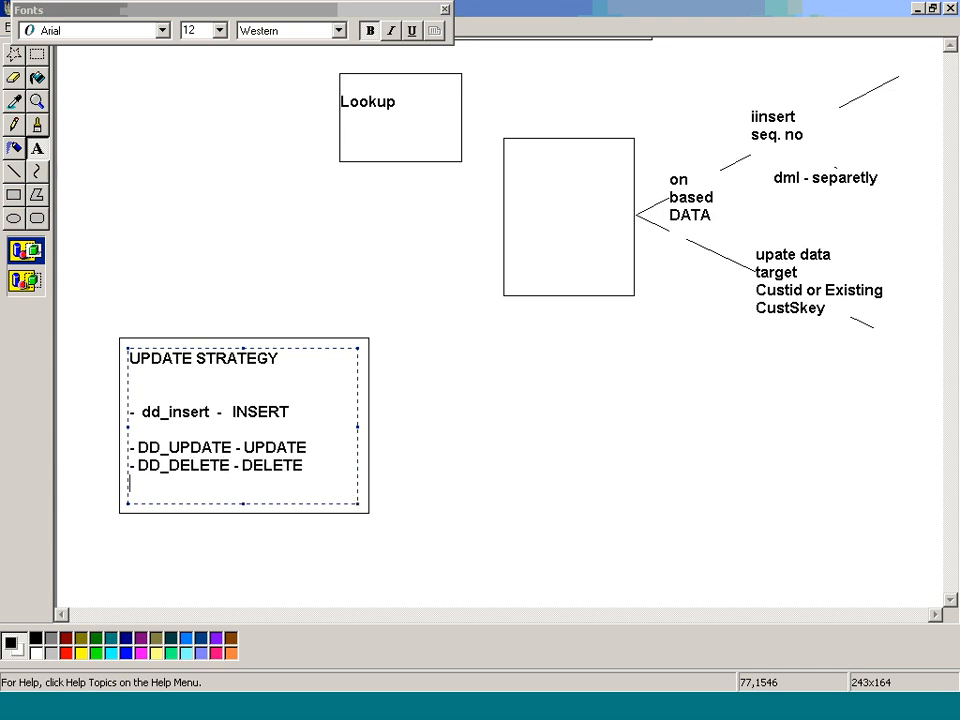
type("D")
key("BackSpace")
type("-DD_REJECT - REG")
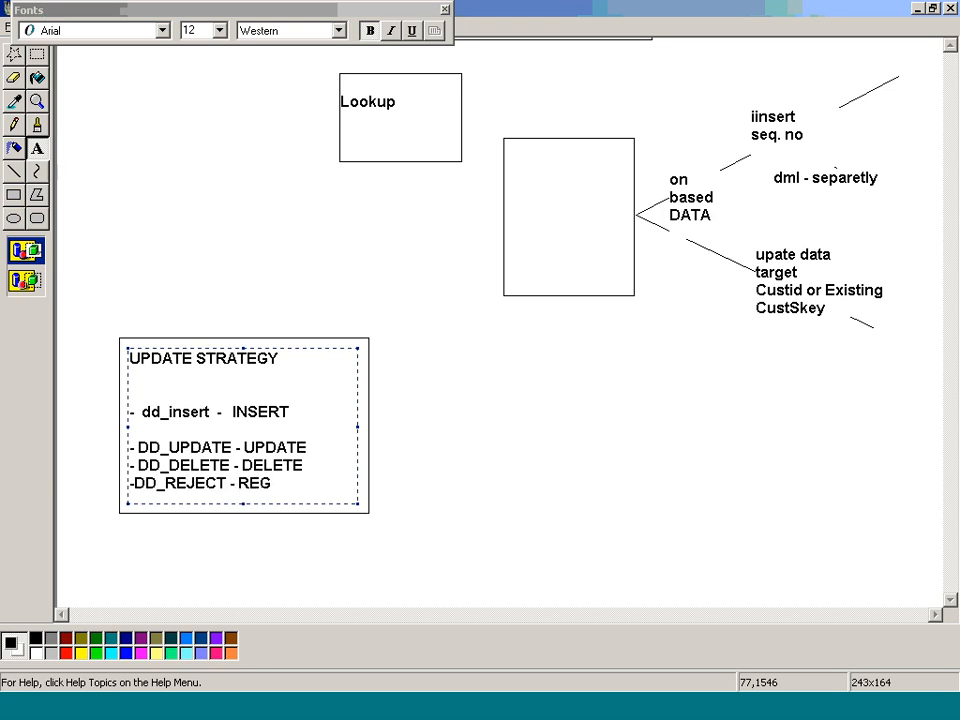
key("BackSpace")
type("JECT")
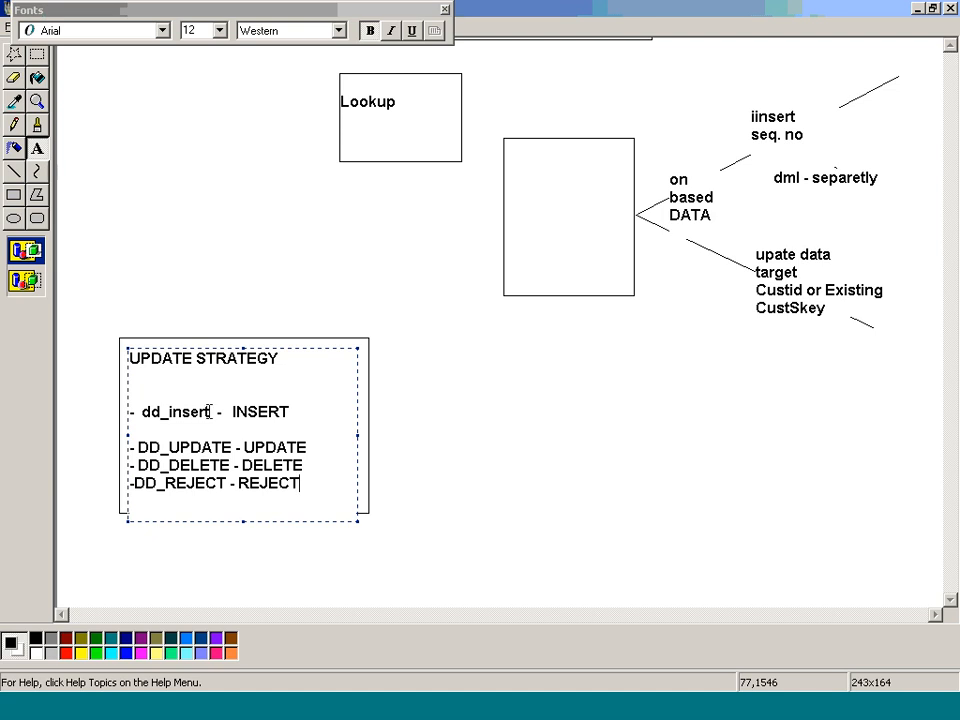
Add a text note beside UPDATE STRATEGY reading "DD_INSERT - ROW - MARKED - INSERT" and "TARGET - FILEDS -", and switch to PowerCenter Designer.
left_click_drag(466, 340, 828, 425)
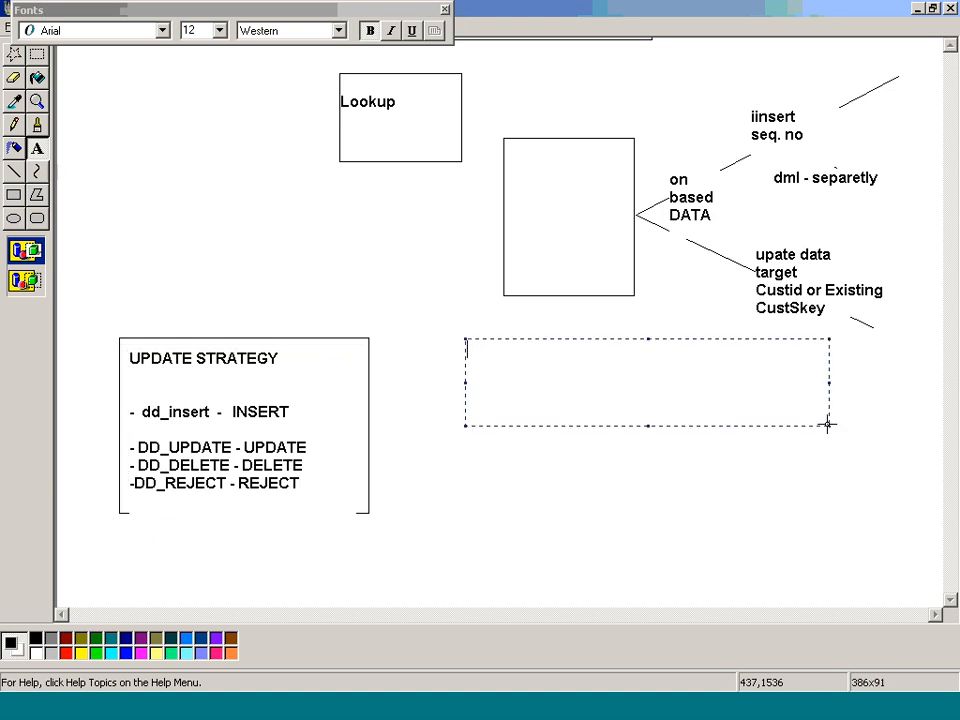
type("DD_INSERT -")
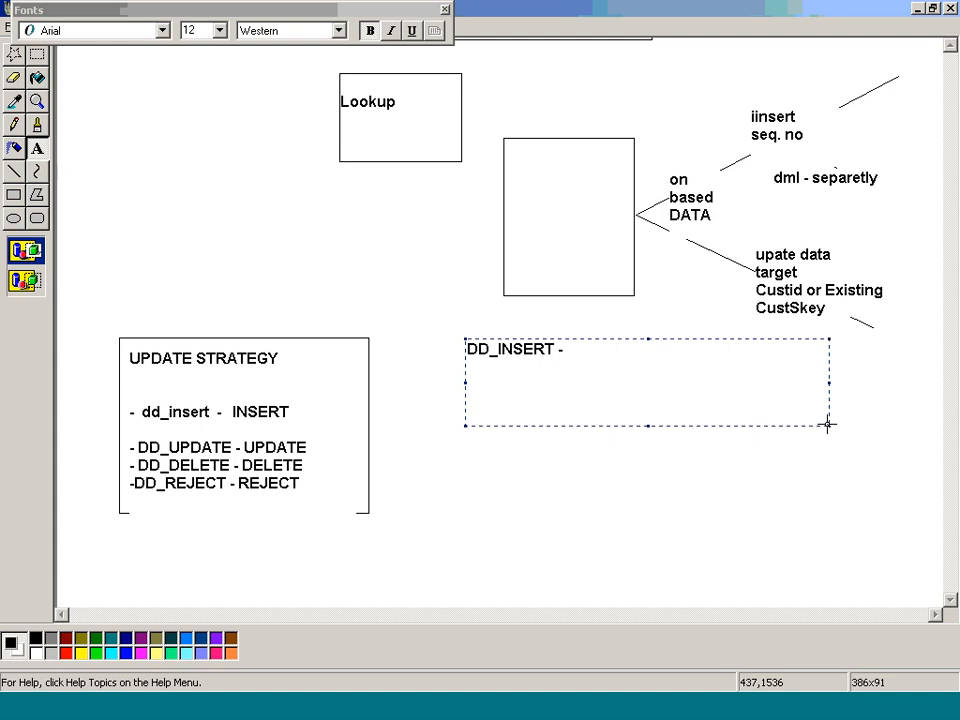
type(" ROW - MARKED - INSER")
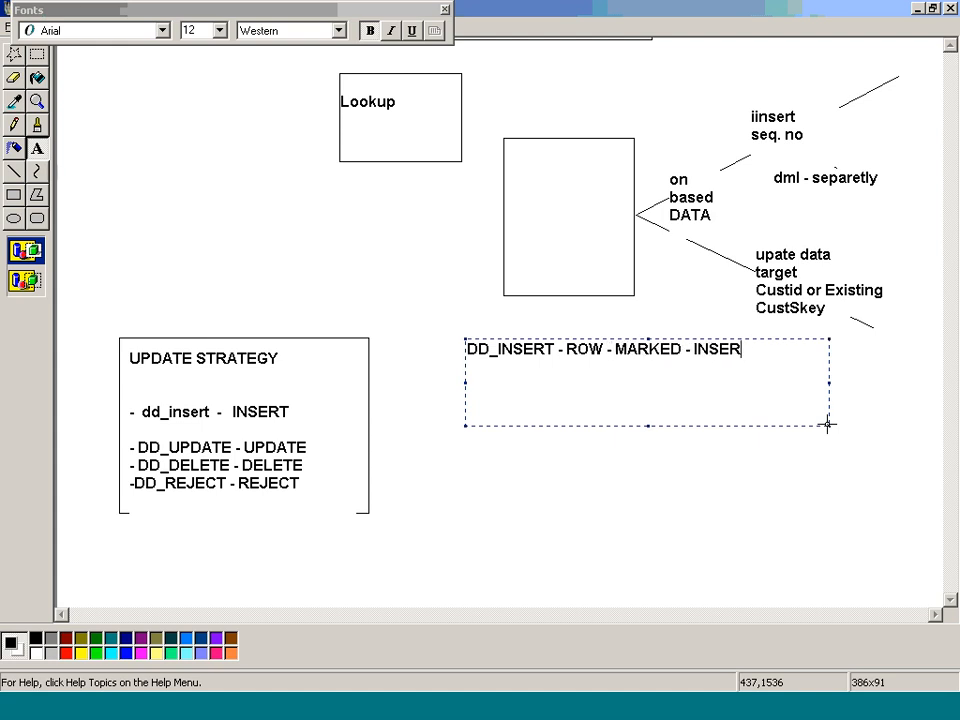
type("T")
key("Return")
type("TARGET -")
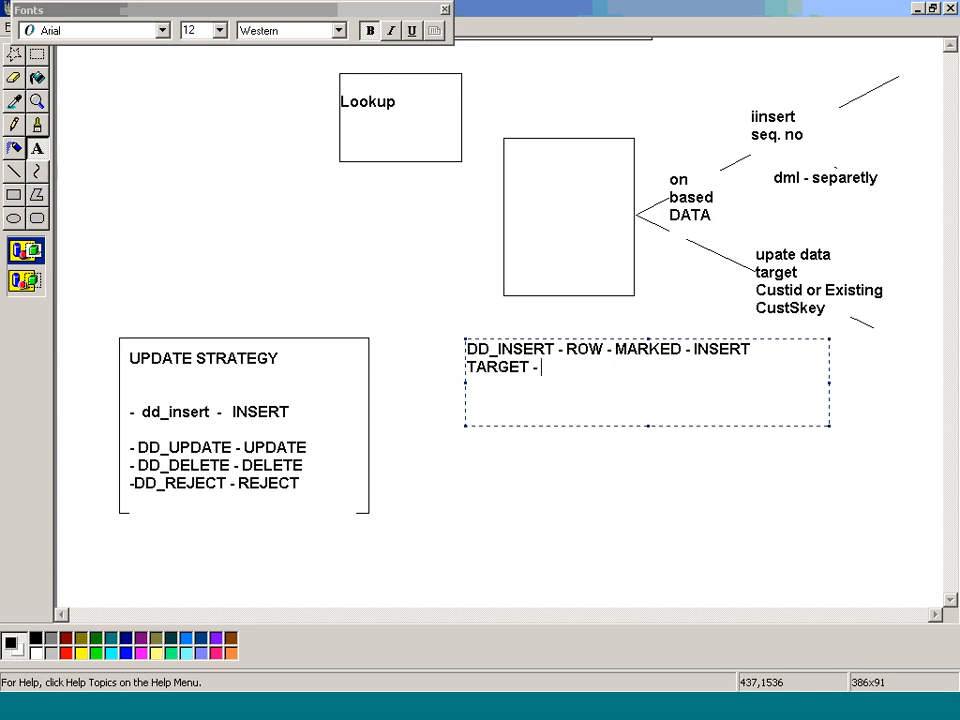
type(" FILEDS -")
key("alt+Tab")
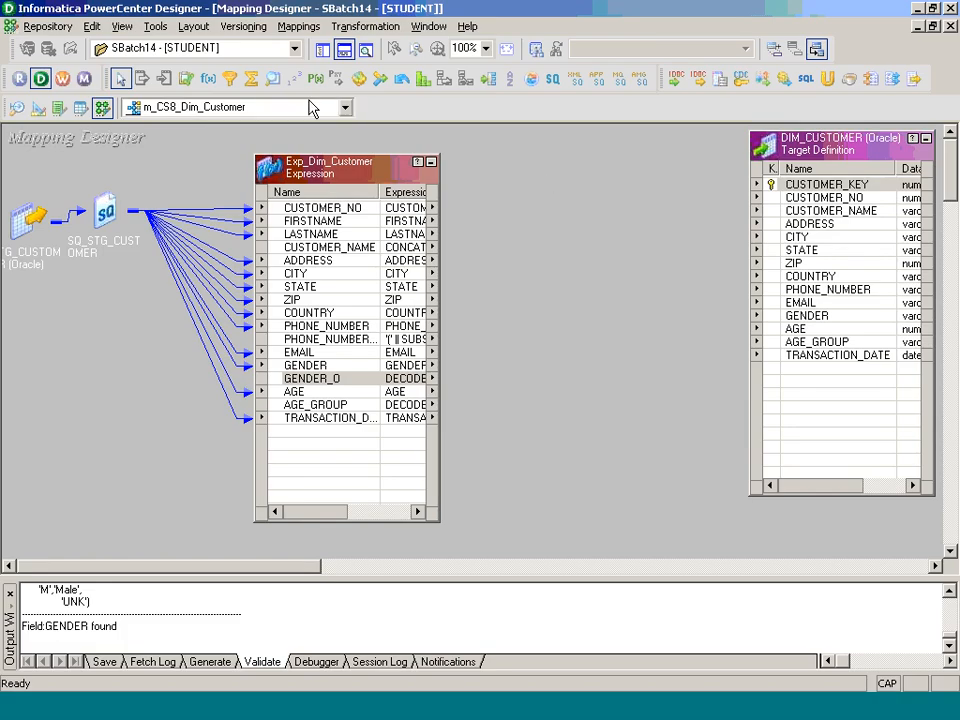
Open the m_CS7_Dim_Dealership mapping and enlarge the DIM_DEALERSHIP target definition to show all its columns.
left_click(305, 110)
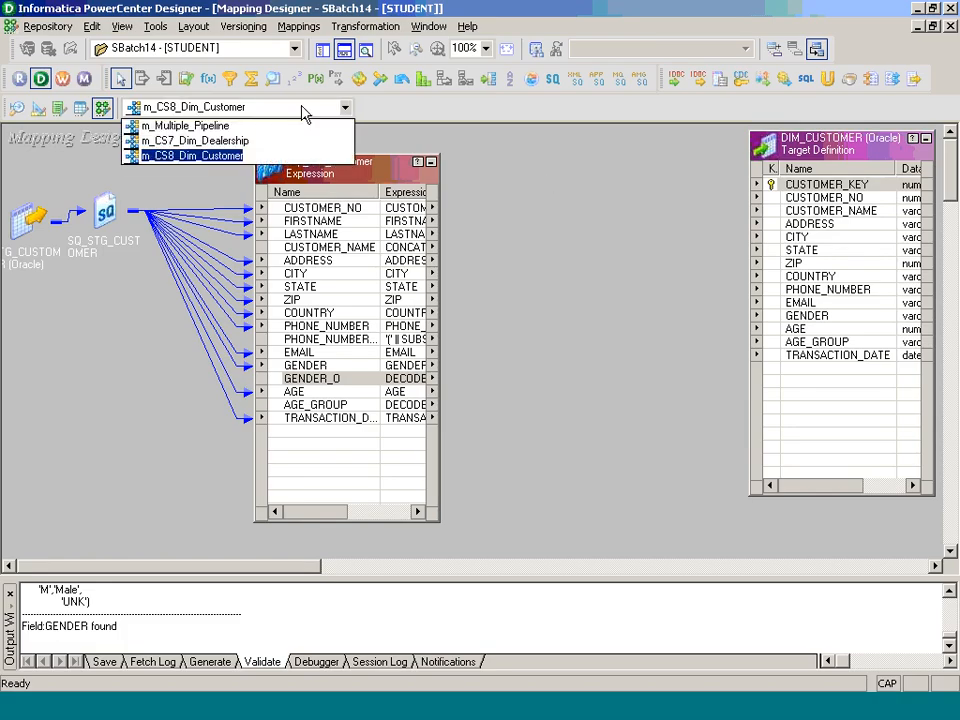
left_click(300, 141)
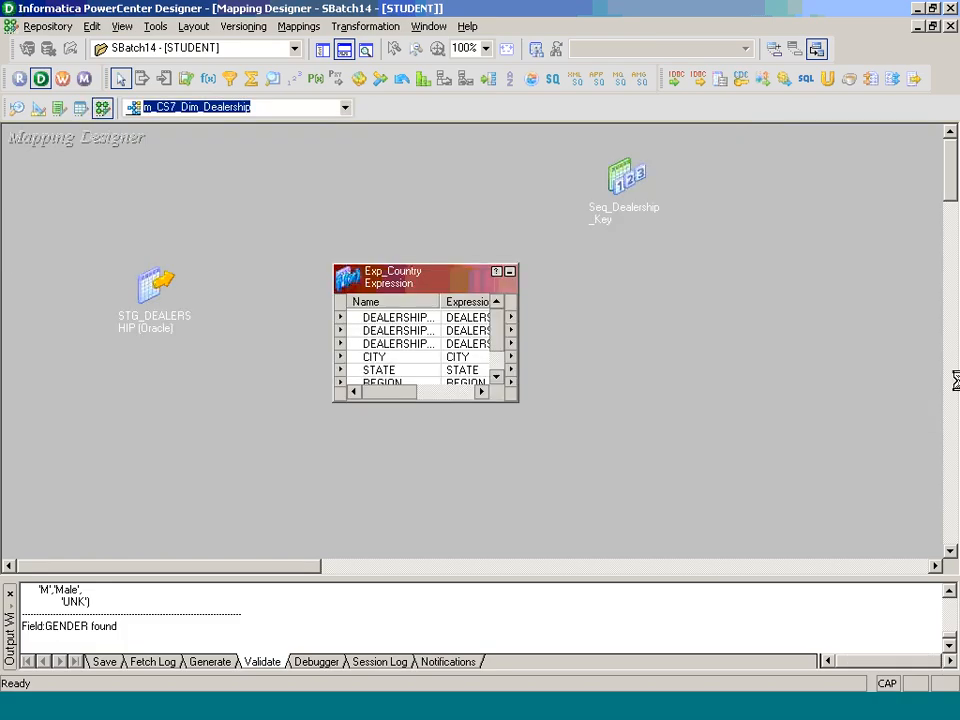
left_click_drag(806, 386, 829, 520)
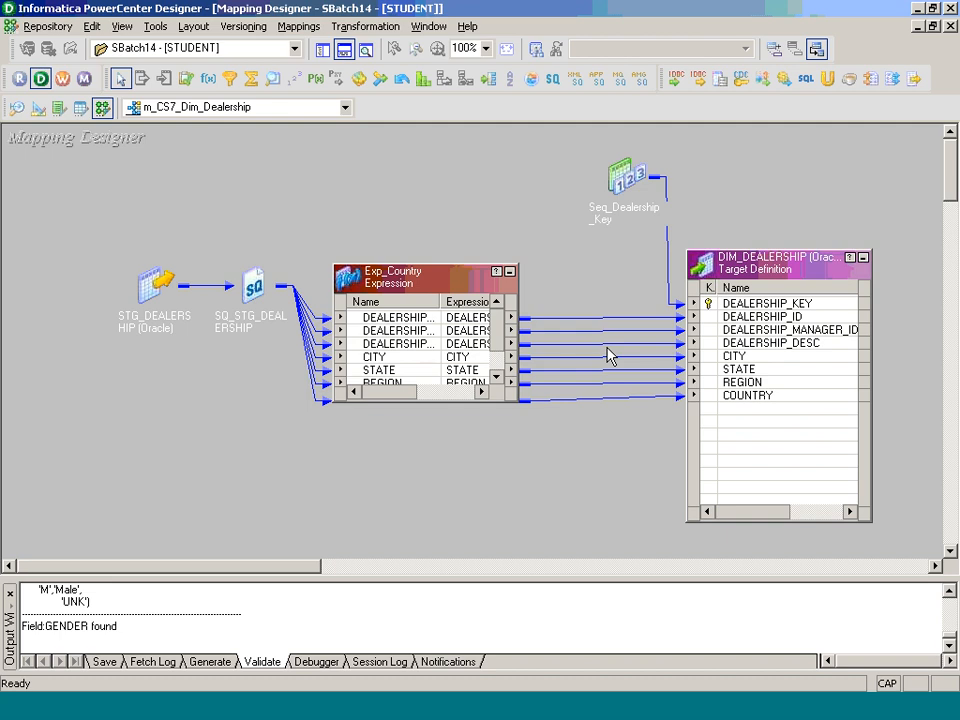
Switch to Paint and continue the DD_INSERT note with "INTO" after "TARGET - FILEDS -", then the lines "Internal -" and "Insert into Target Table Name (".
key("alt+Tab")
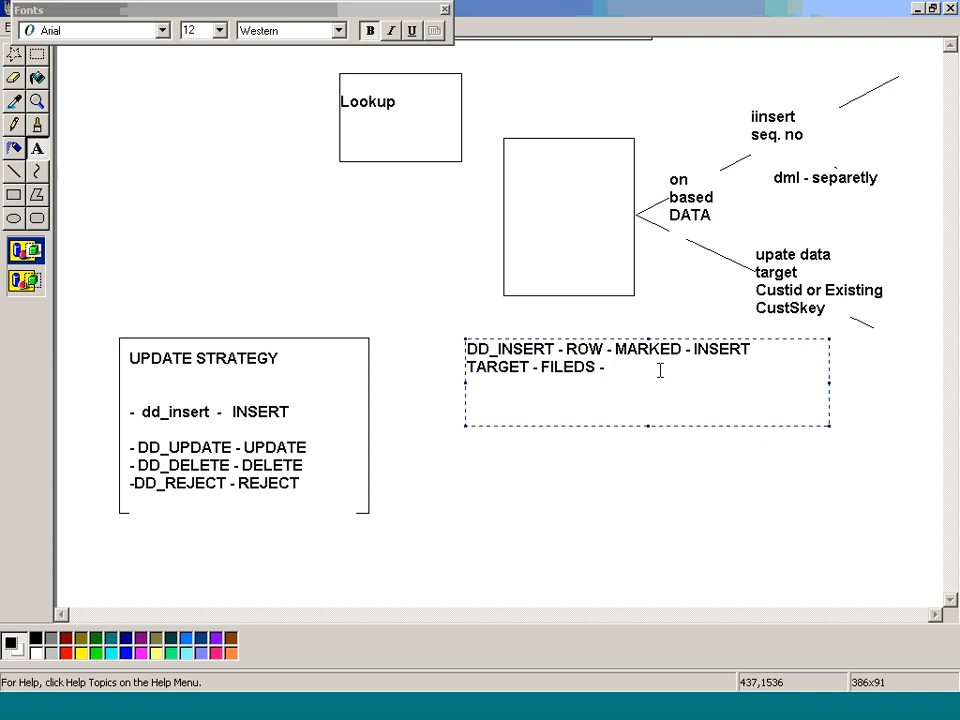
type("INOT")
key("BackSpace")
key("BackSpace")
type("TO ")
type("I")
type("nte")
type("rnal - ")
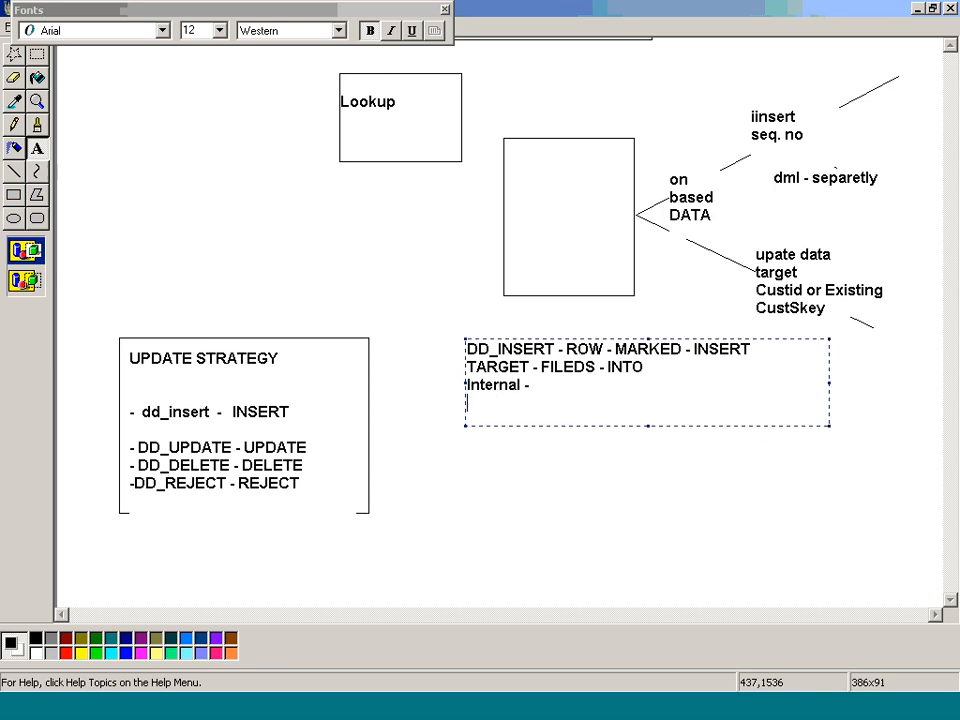
type("Insert into Target Ta")
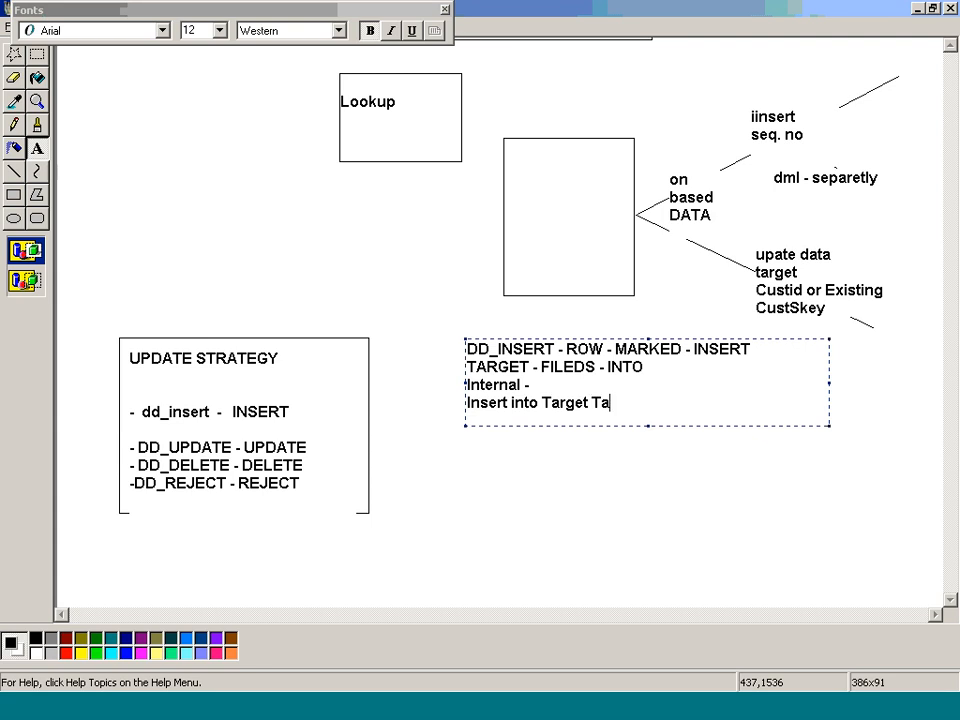
type("ble Name (")
Check the target columns in PowerCenter Designer, complete the Paint note's insert statement with "dealership_key,dealsership_id)", and return to Designer.
key("alt+Tab")
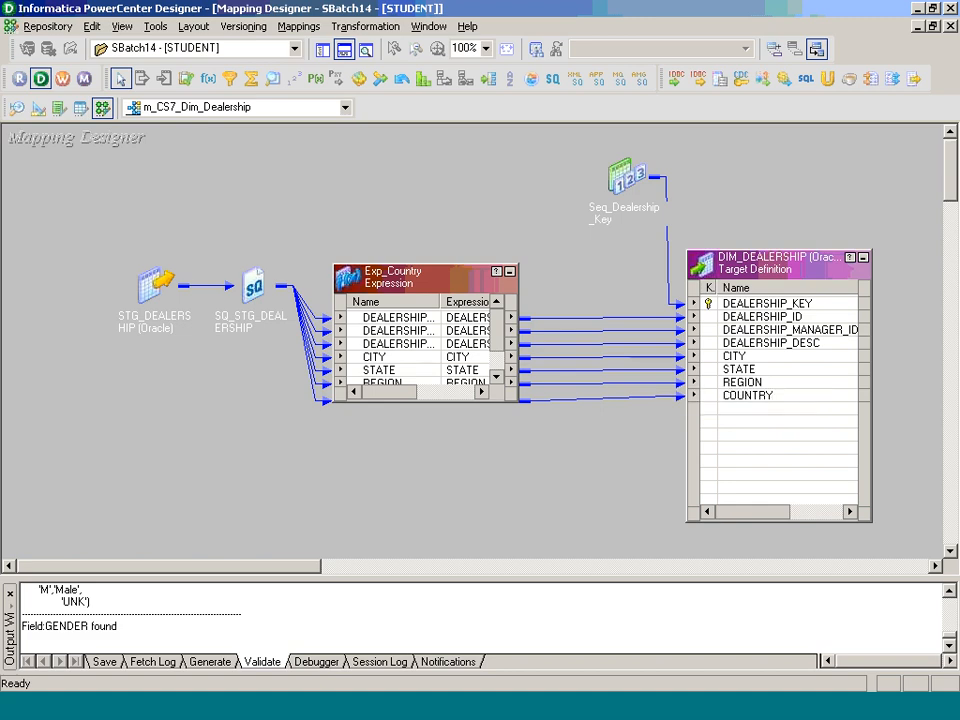
key("alt+Tab")
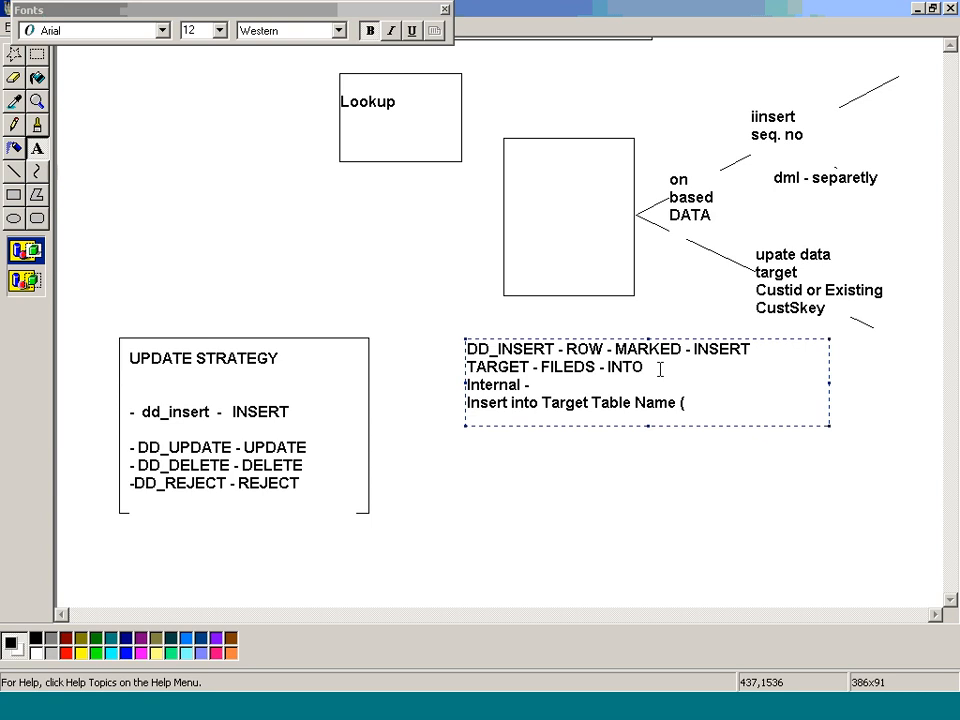
type("deka")
key("BackSpace")
key("BackSpace")
type("le Na")
key("BackSpace")
key("BackSpace")
type("alership_")
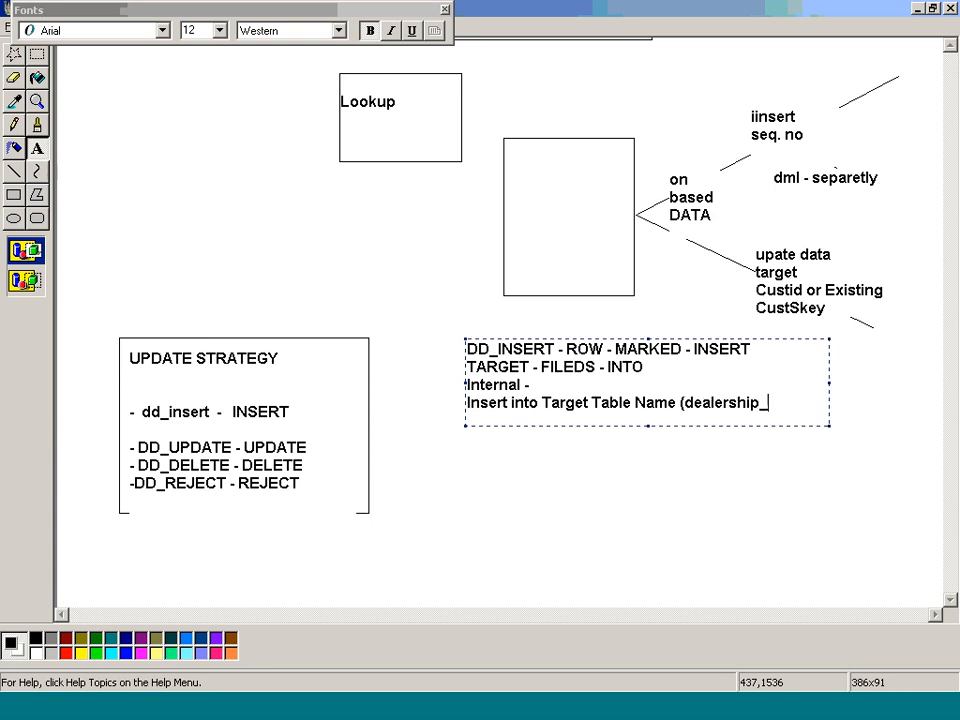
type("key,dealsershi")
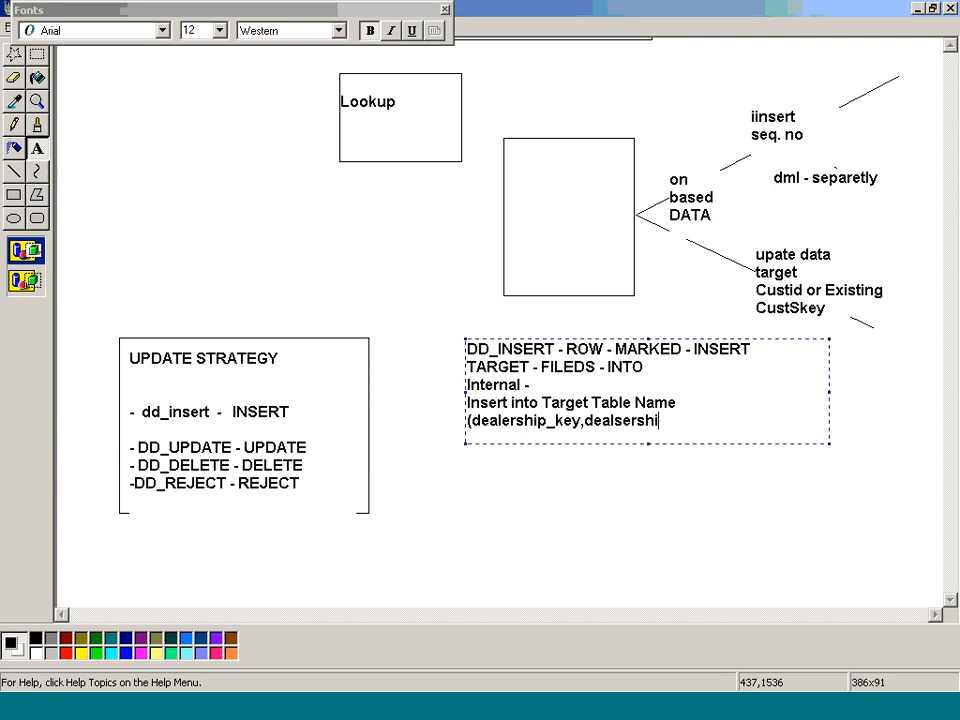
type("p)Id)")
key("BackSpace")
key("BackSpace")
key("BackSpace")
key("BackSpace")
type("_id)")
key("Return")
key("alt+Tab")
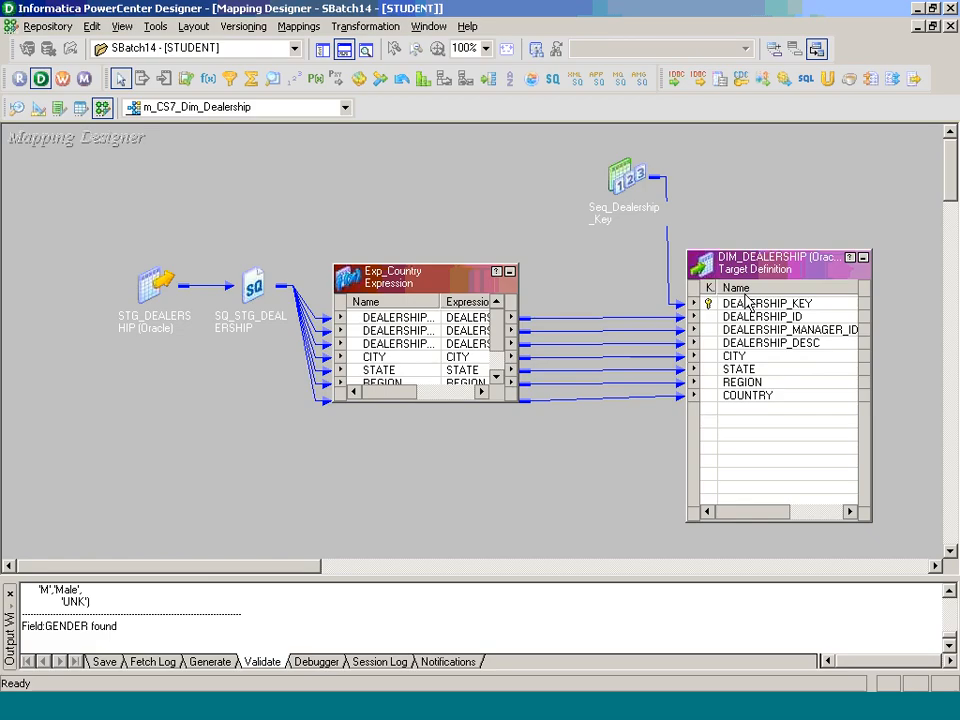
Delete the STATE link between Exp_Country and DIM_DEALERSHIP, and reconnect the two STATE ports.
left_click(659, 370)
key("Delete")
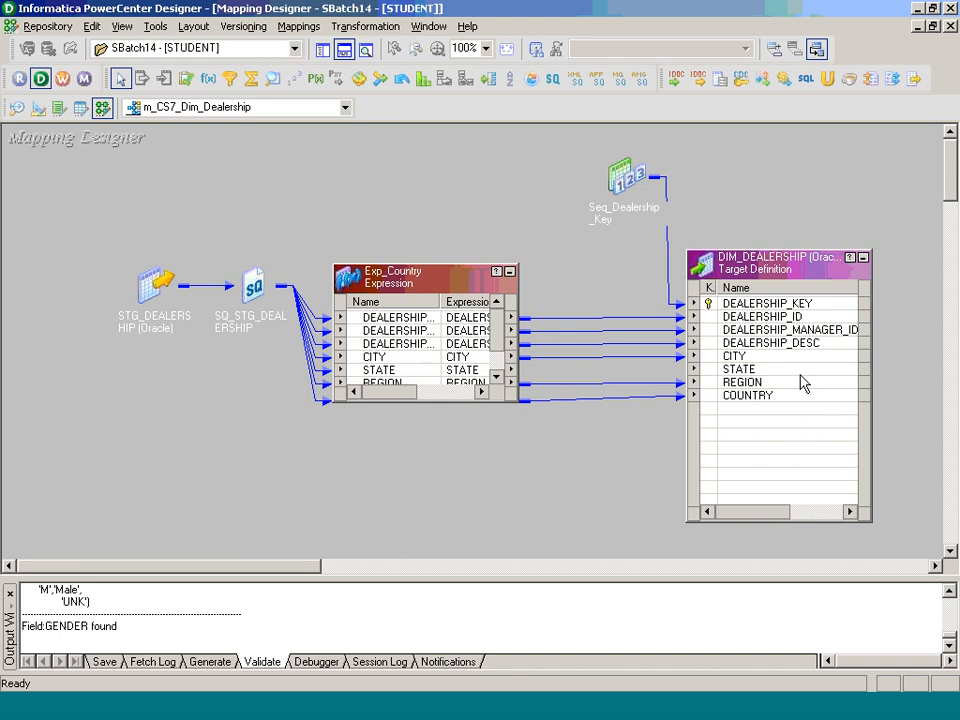
left_click_drag(418, 369, 738, 370)
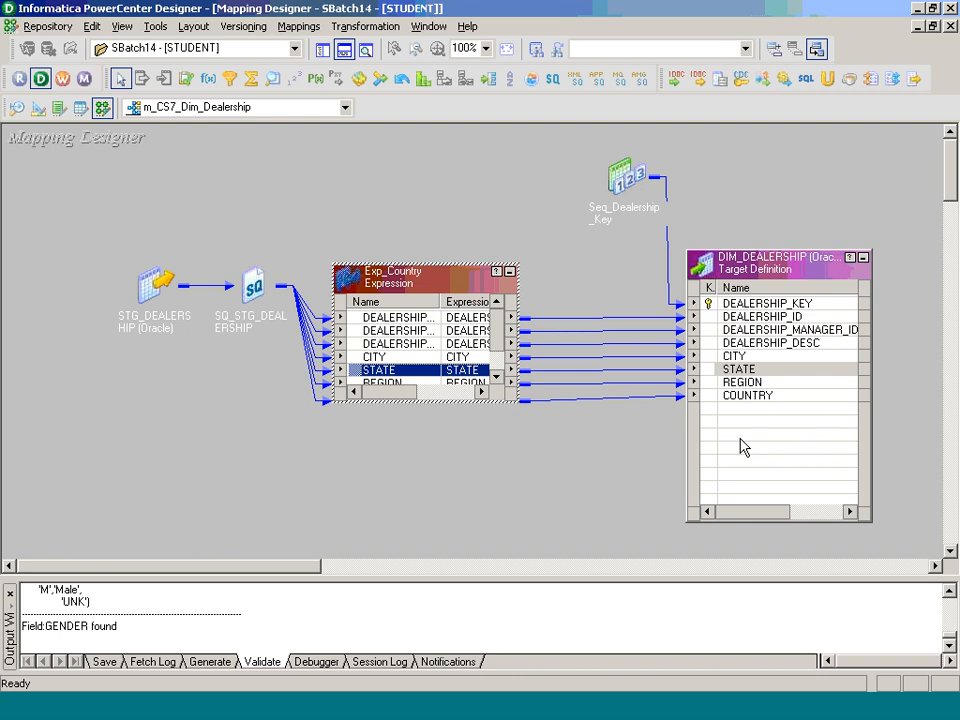
Switch to Paint, append "values(7001,101,)" to the insert statement note, and add a DD_UPDATE heading beneath it.
key("alt+Tab")
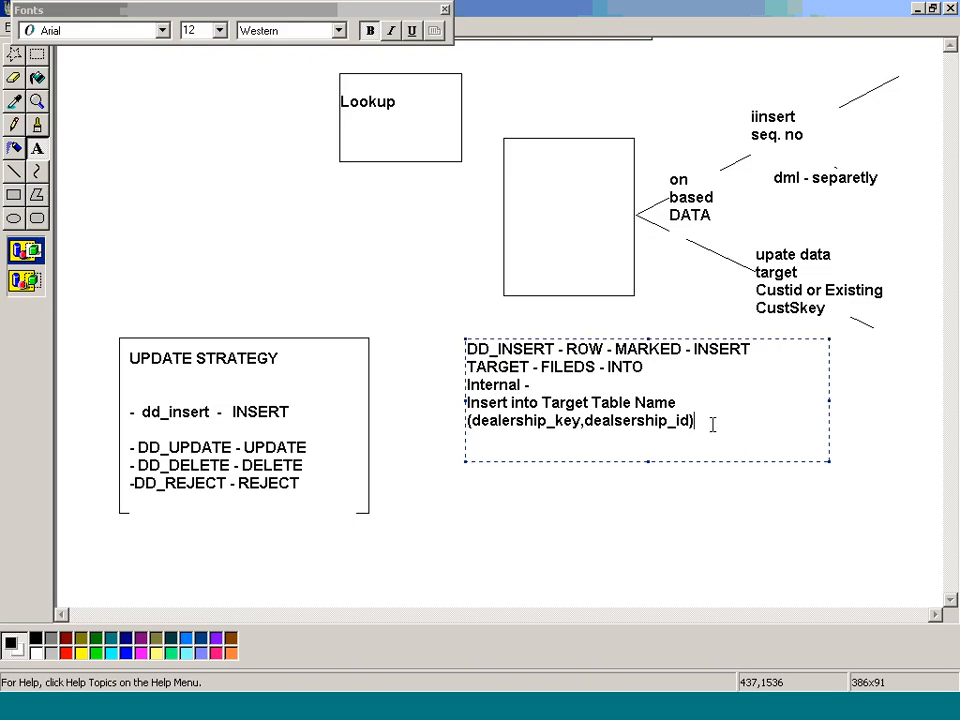
type("values(7001,101,)")
key("Return")
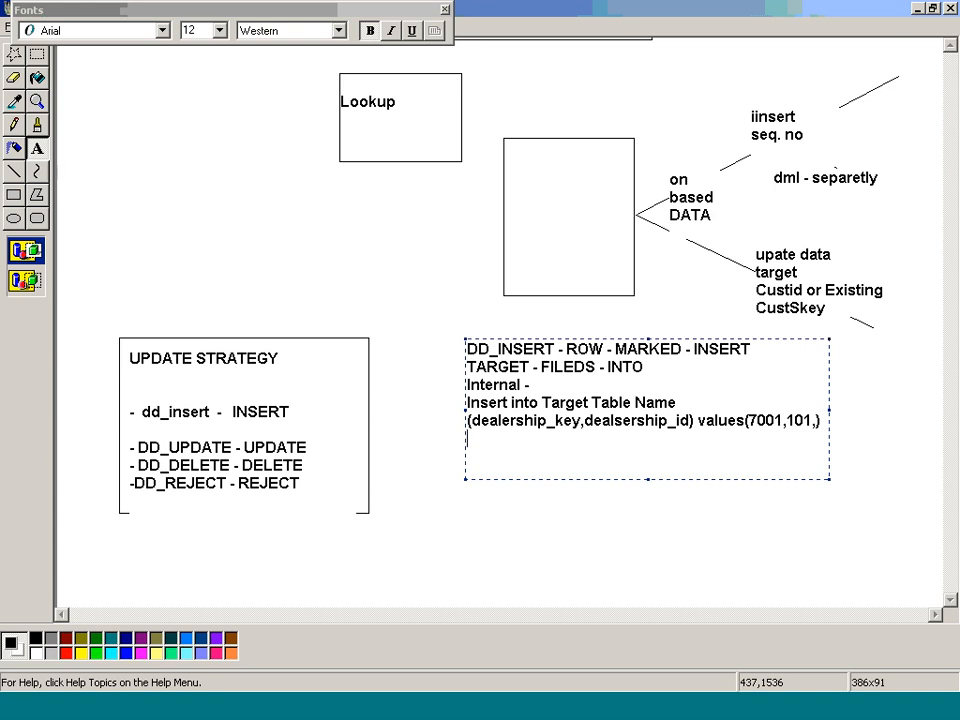
key("Return")
type("DD_UPDATE")
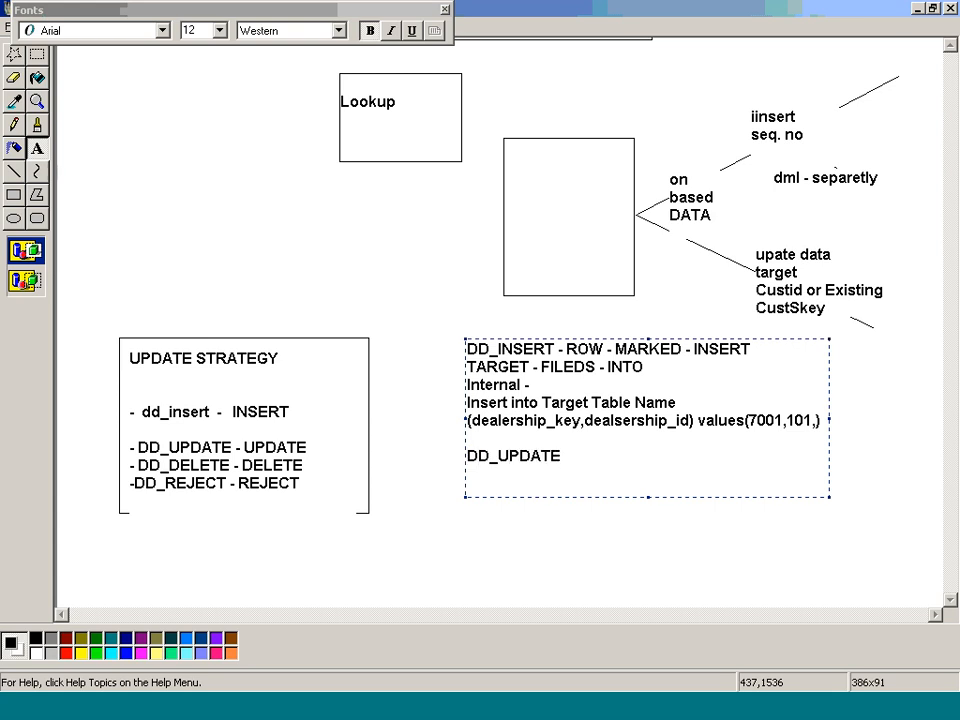
key("Return")
type("- UPDATE TARGET")
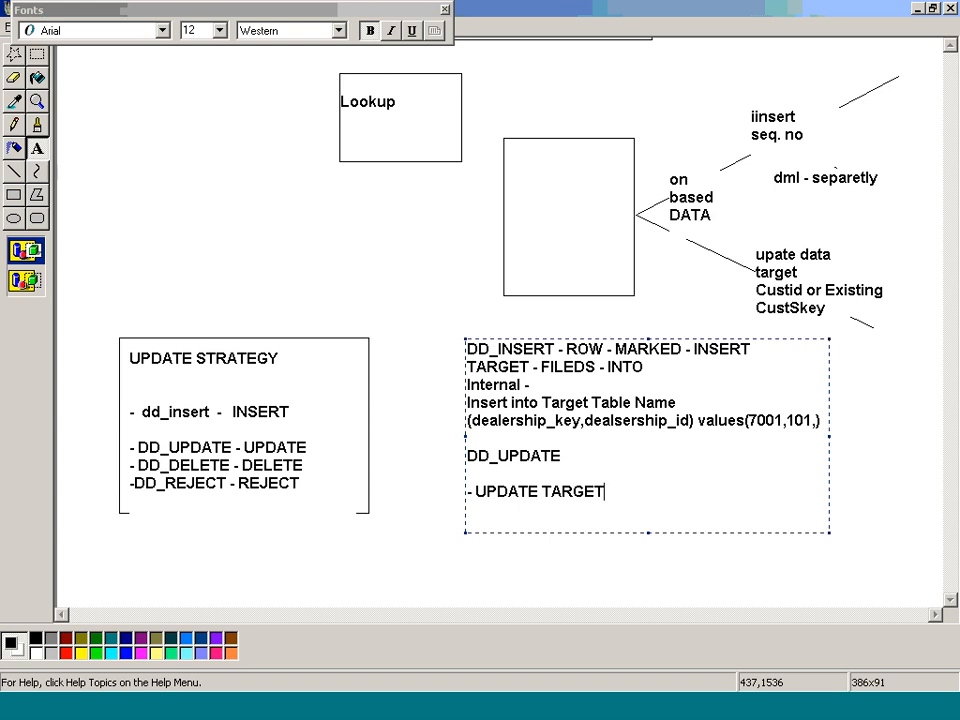
type(" TABAL")
key("BackSpace")
key("BackSpace")
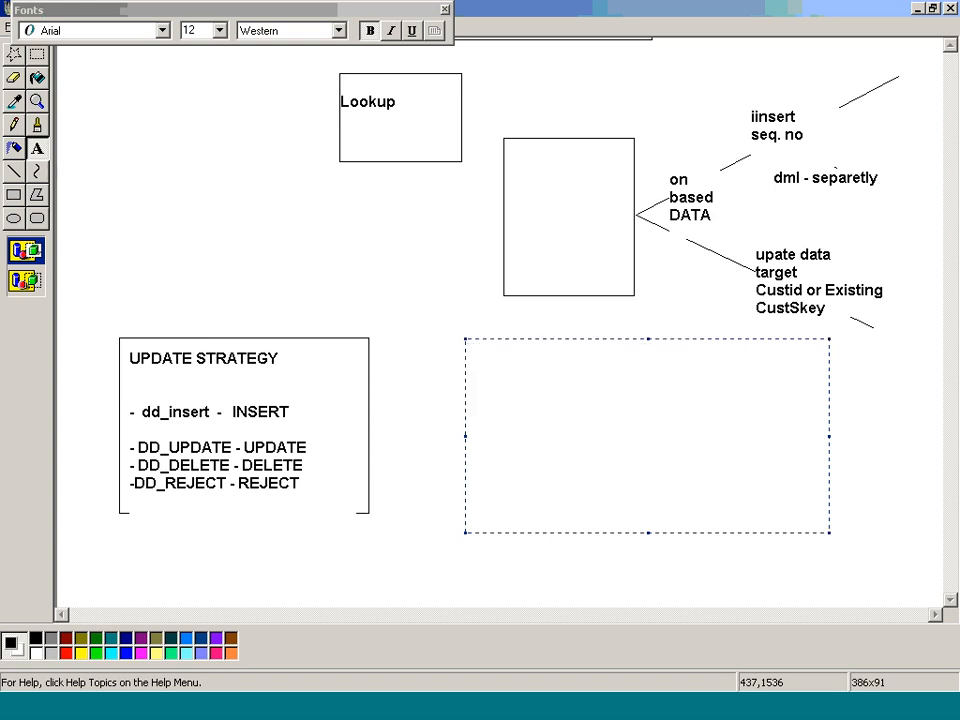
type("L")
key("BackSpace")
key("BackSpace")
key("BackSpace")
key("BackSpace")
key("BackSpace")
key("BackSpace")
key("BackSpace")
key("BackSpace")
key("BackSpace")
key("BackSpace")
Write the lines "Internal -" and "Update Target tAble Name" under the DD_UPDATE heading, and start a new line.
type("Inter")
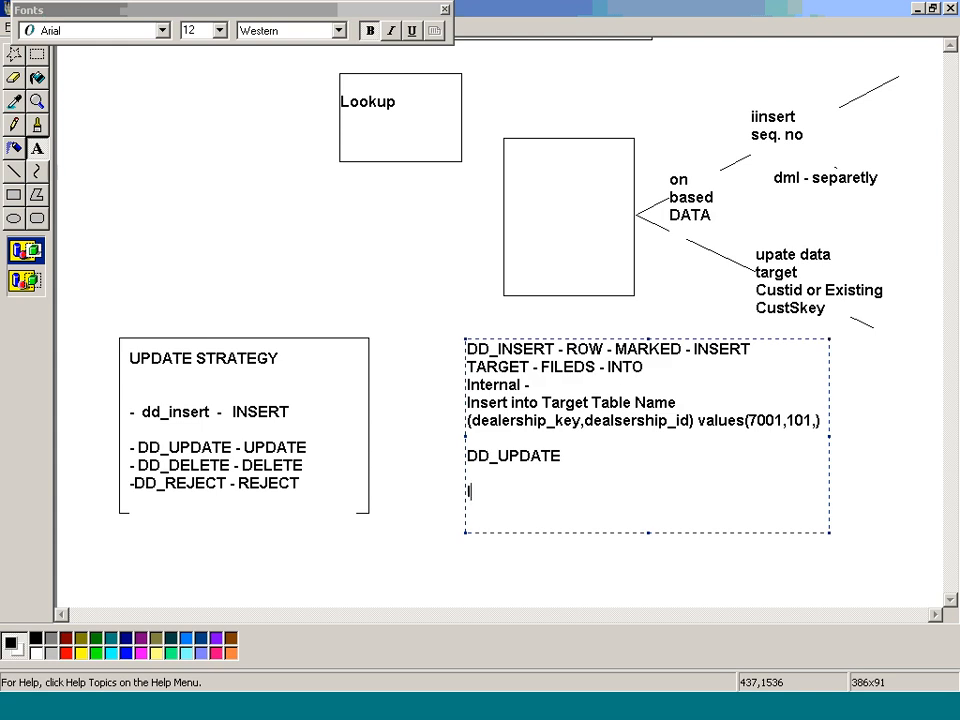
type("nal -")
key("Return")
type("Update i")
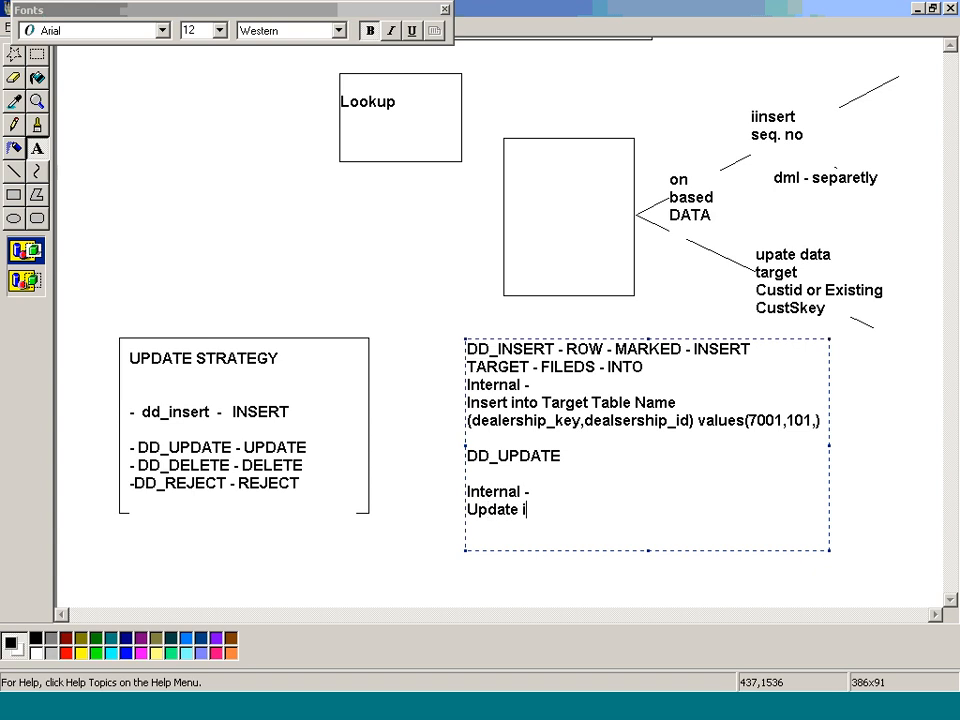
key("BackSpace")
type("Target tAble Name")
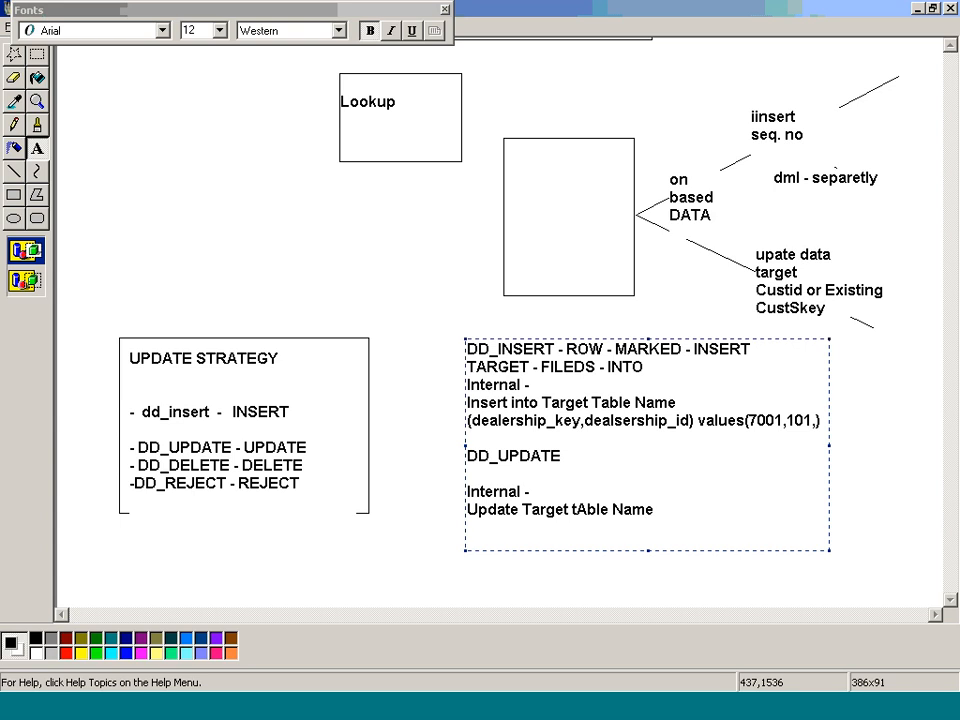
key("Return")
key("alt+Tab")
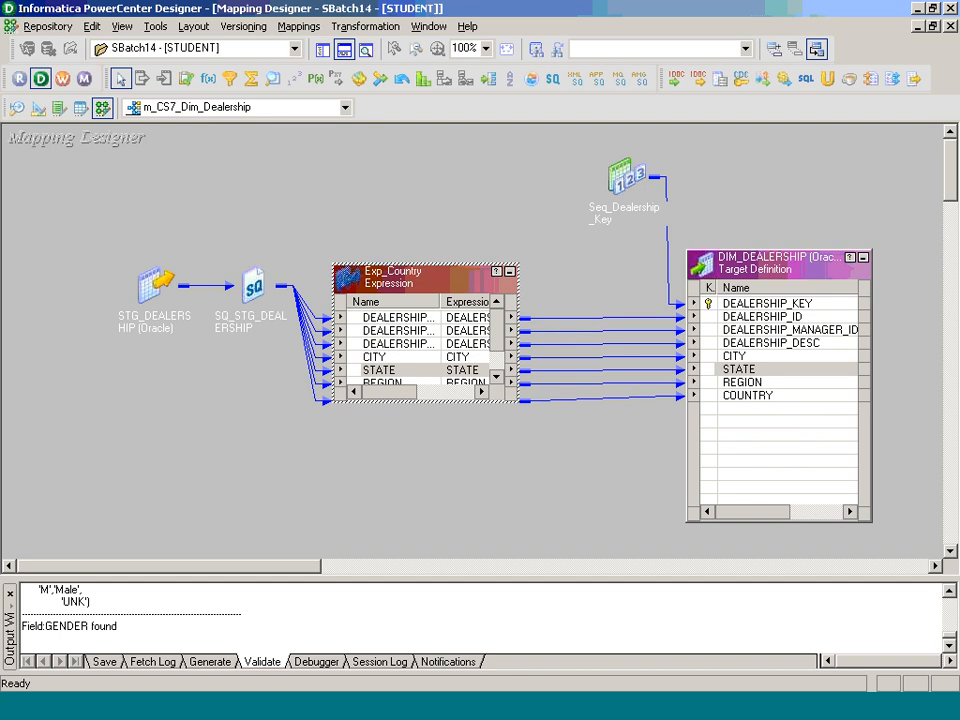
key("alt+Tab")
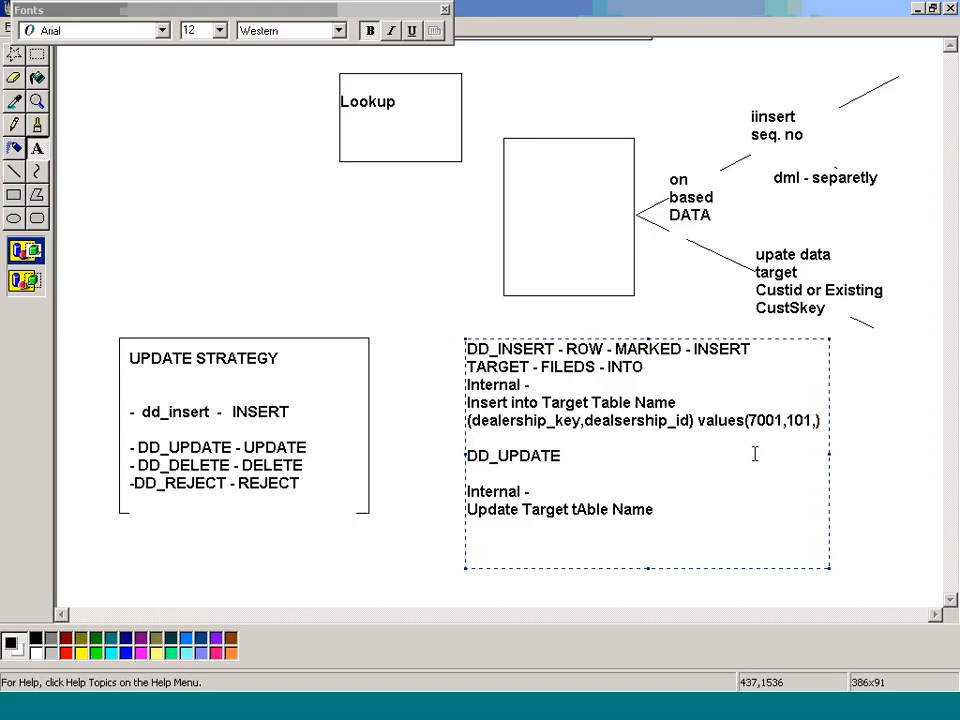
left_click(704, 508)
key("Return")
type("(d")
key("BackSpace")
type("custid, c")
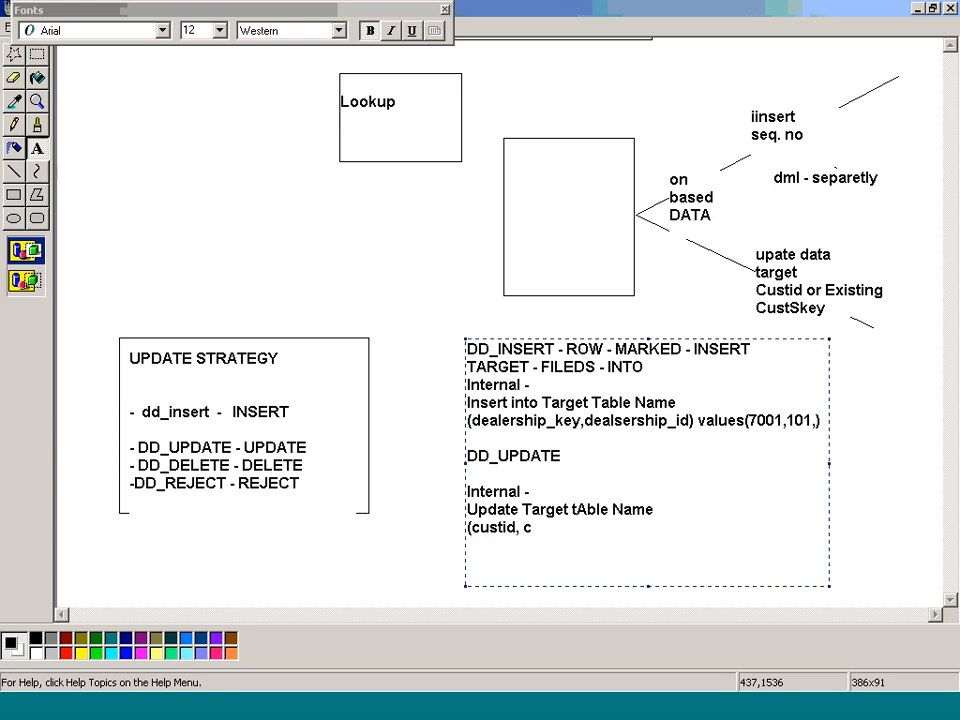
key("BackSpace")
key("BackSpace")
type("custm")
key("BackSpace")
key("BackSpace")
key("BackSpace")
key("BackSpace")
key("BackSpace")
key("BackSpace")
key("BackSpace")
key("BackSpace")
key("BackSpace")
key("BackSpace")
key("BackSpace")
key("BackSpace")
key("BackSpace")
Write "(dealership_id, dealership_name)" followed by a values clause containing 101 and a sample name under the update line.
type("(delar")
key("BackSpace")
key("BackSpace")
key("BackSpace")
type("alership")
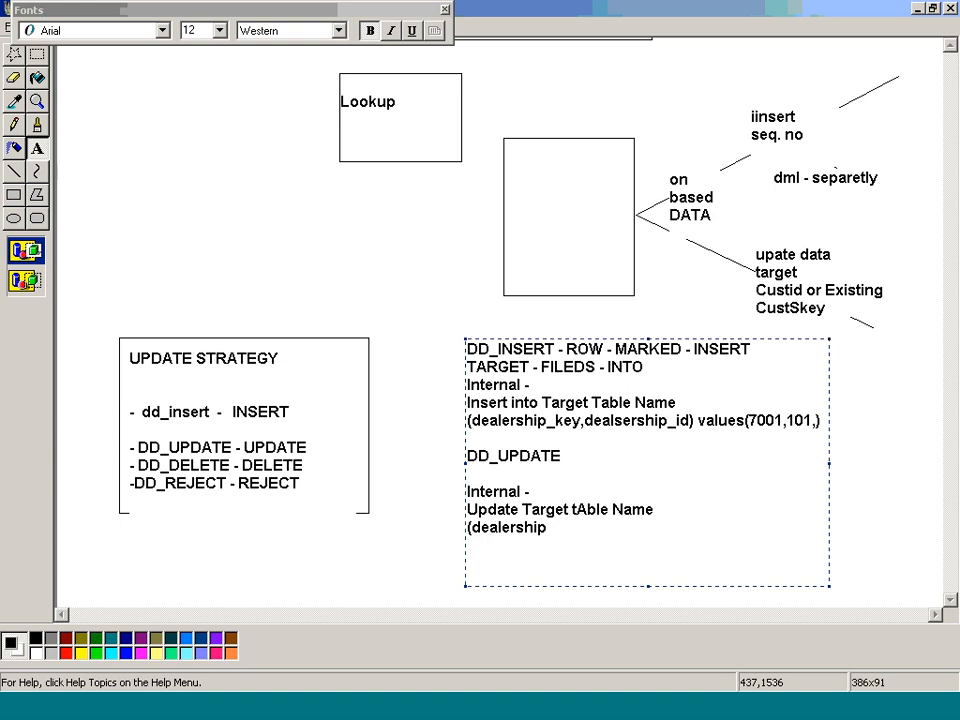
type("_id, dealership")
type("_name) vl")
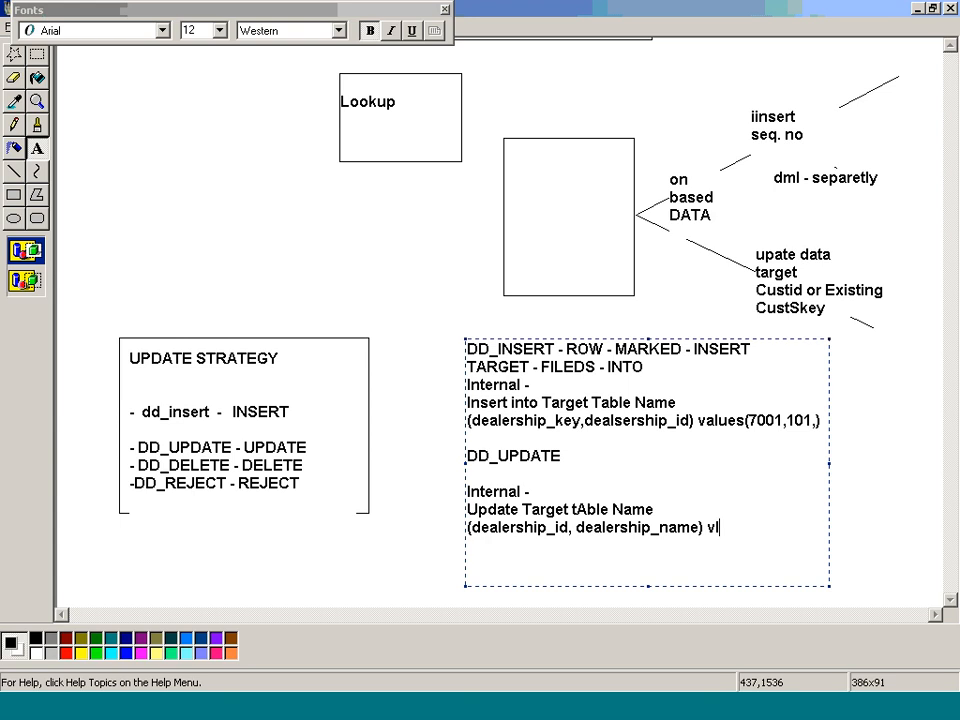
key("BackSpace")
type("alues(1")
type("01,'vijay")
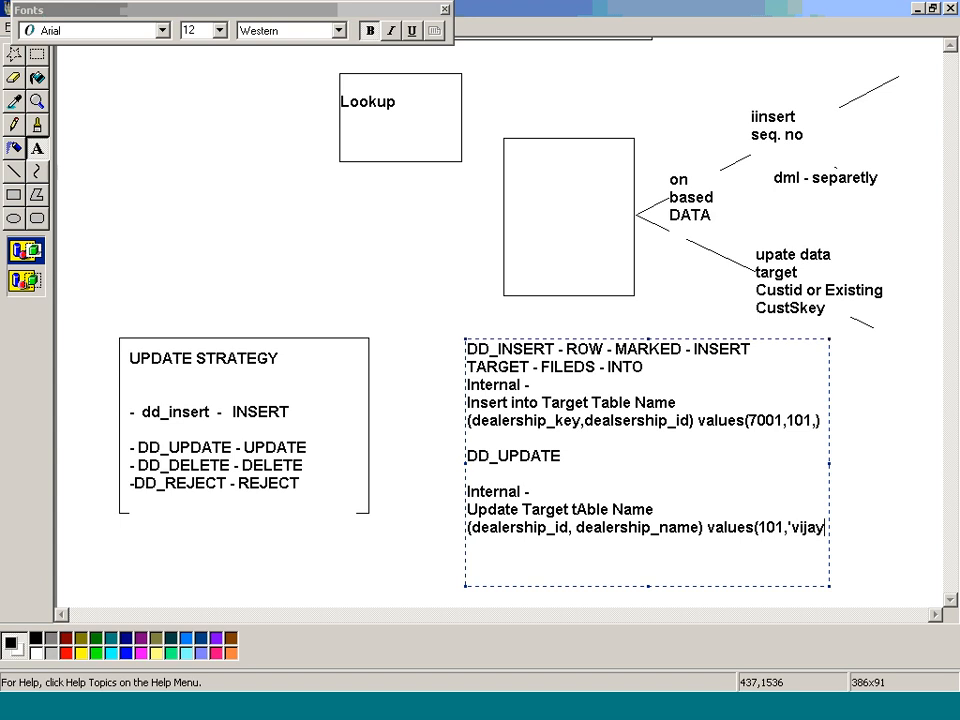
key("ctrl+z")
key("Return")
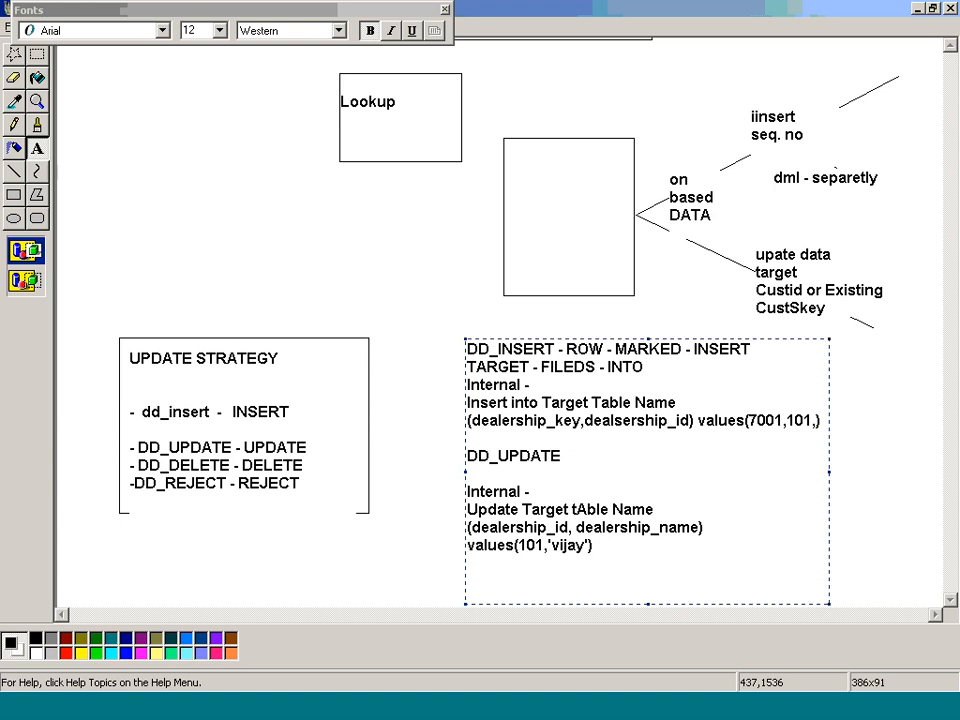
Finish the update note with "Where based on the Primary KeY", and widen its text box before placing the text.
type("Where")
type("based o")
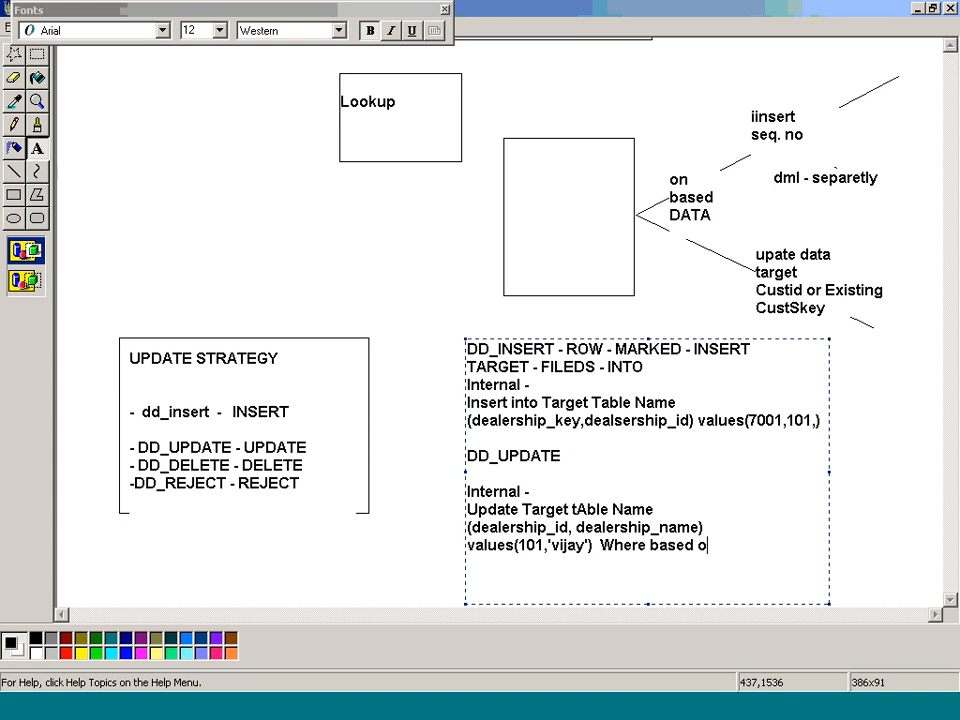
type("n the Primary Ke")
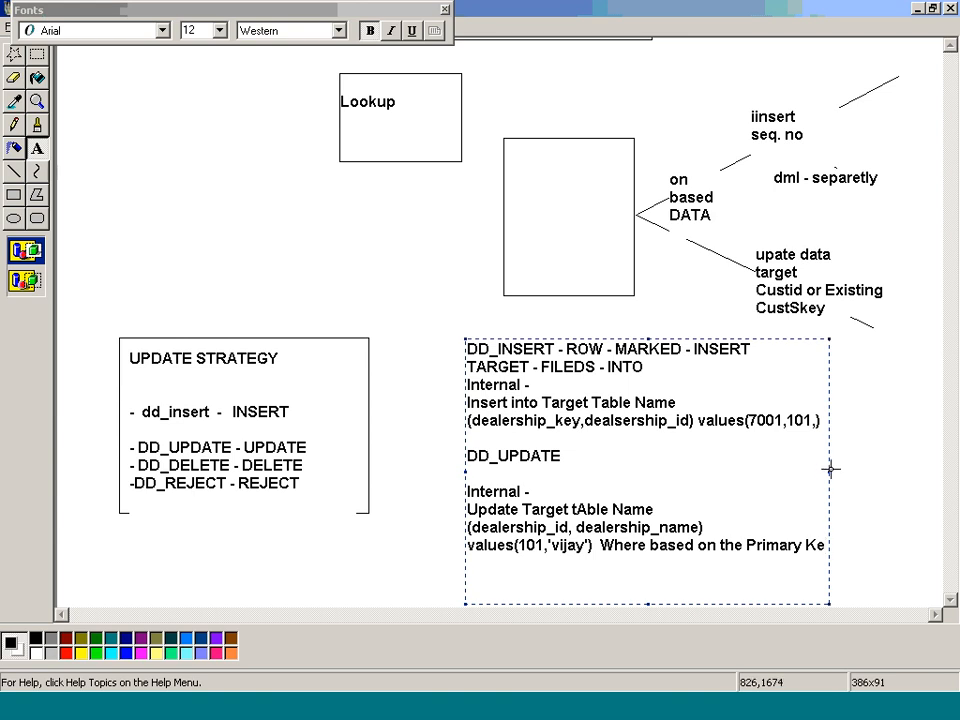
left_click_drag(829, 469, 871, 484)
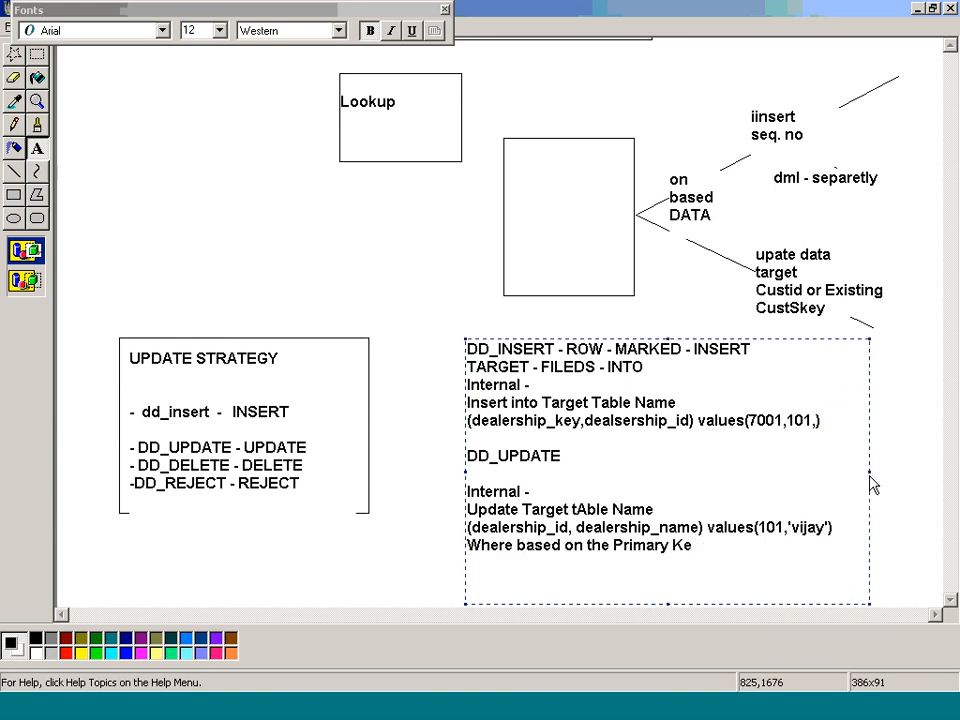
type("Y")
left_click_drag(869, 471, 950, 483)
left_click(874, 542)
scroll(652, 505, "down", 3)
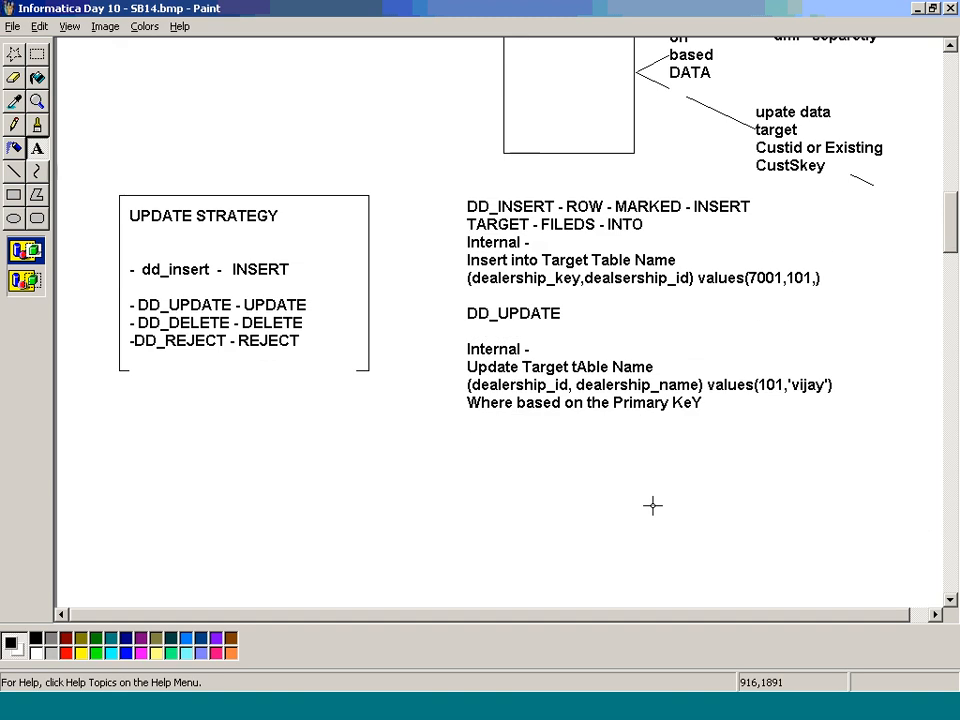
Draw a text box of about 394 x 181 pixels below the DD_UPDATE note and head it "DD_DELETE".
left_click(465, 415)
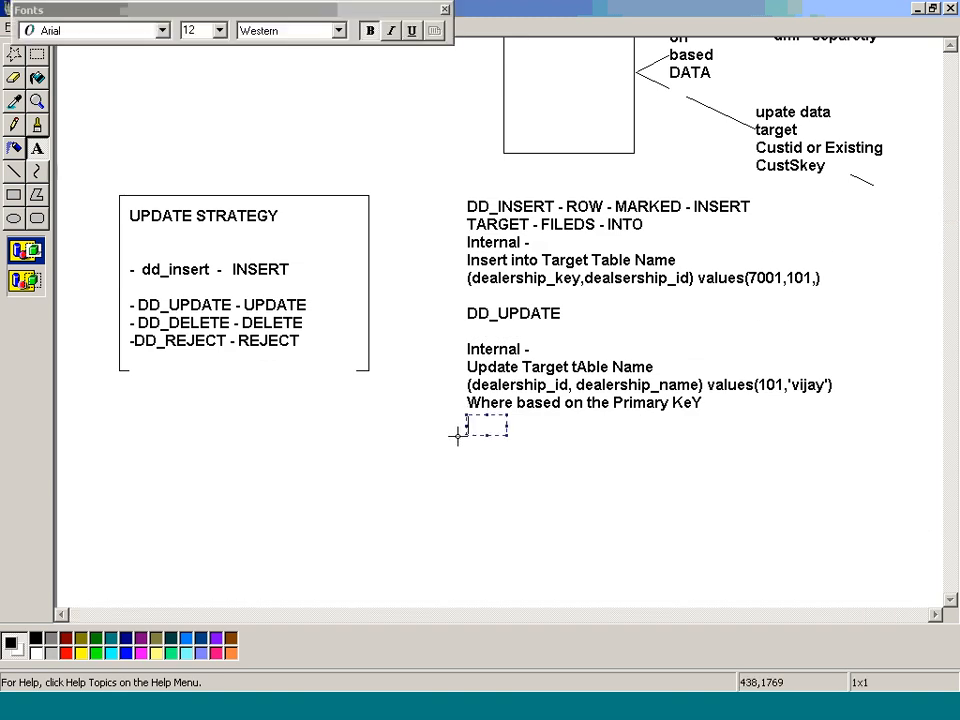
left_click(457, 435)
left_click_drag(465, 435, 831, 604)
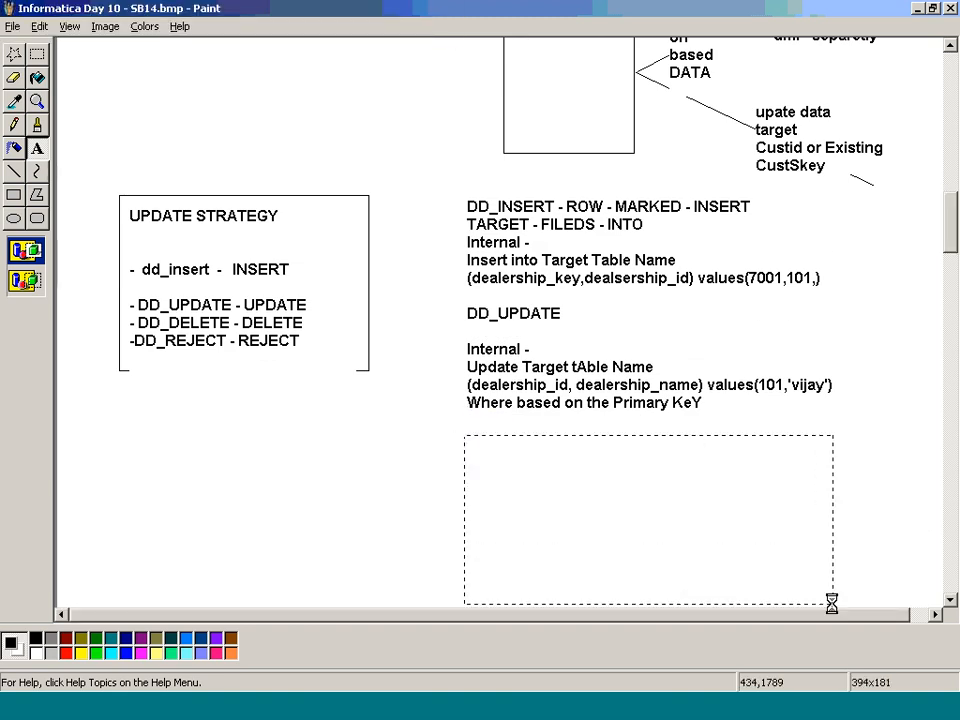
type("DD_DELETE")
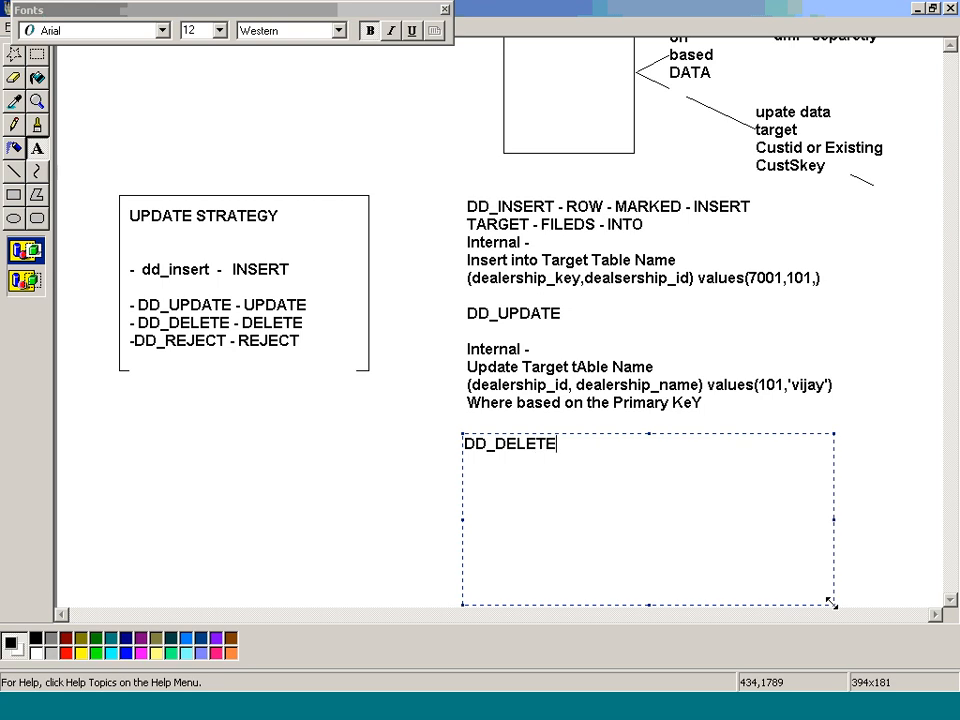
Write "Internal", "Delete Target Table" and "Where based on Primary Key" under the DD_DELETE heading, and place the text.
key("Return")
key("Return")
type("Internal")
key("Return")
type("D")
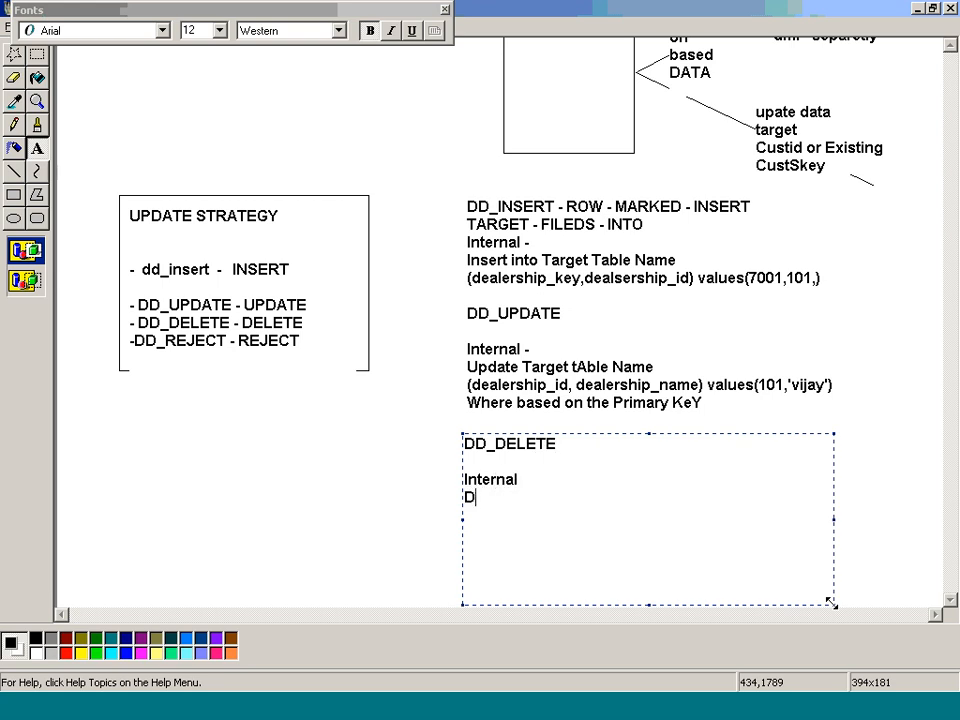
type("elete Target Table")
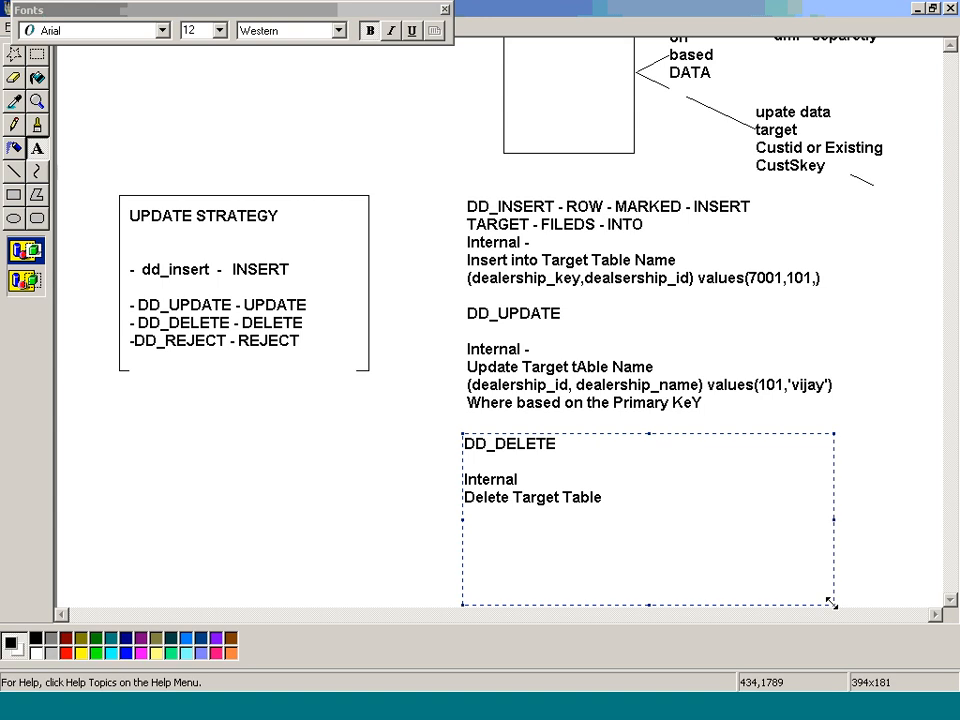
type("Where based on Primar")
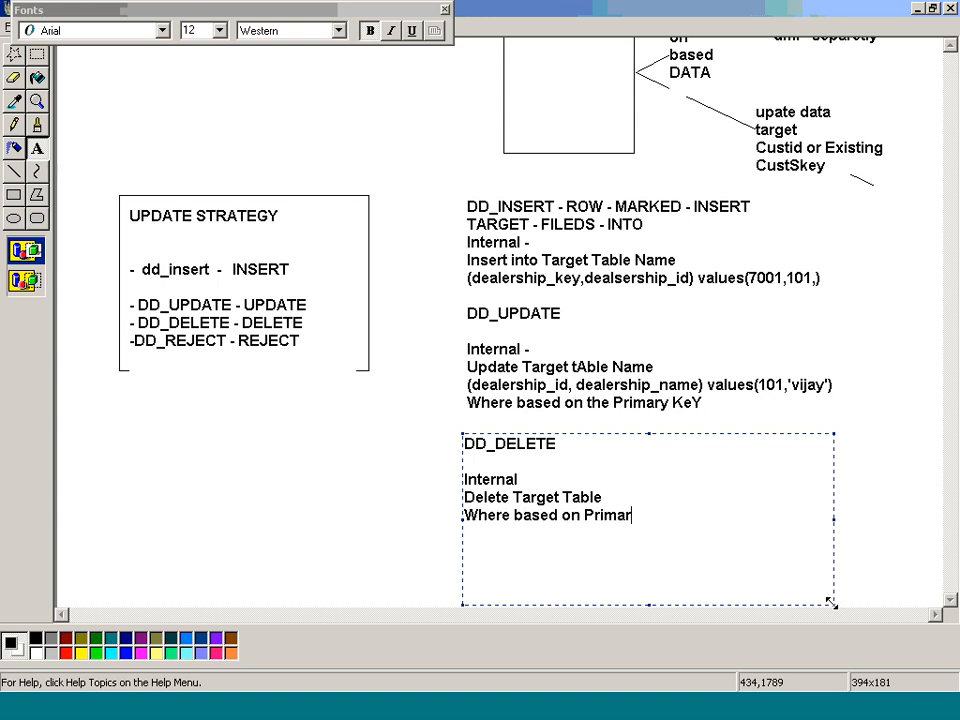
type("y Key")
left_click(830, 601)
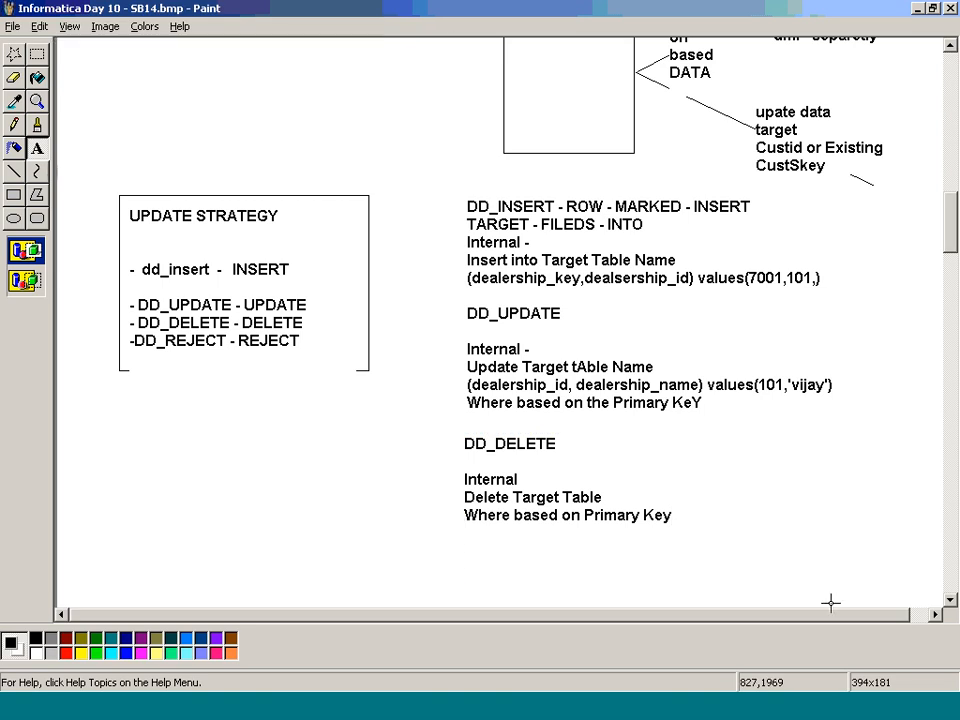
Add a text box of about 341 x 67 pixels reading "dd_reject" and "drop record without loading into Target Table", and save the drawing.
left_click_drag(464, 542, 783, 603)
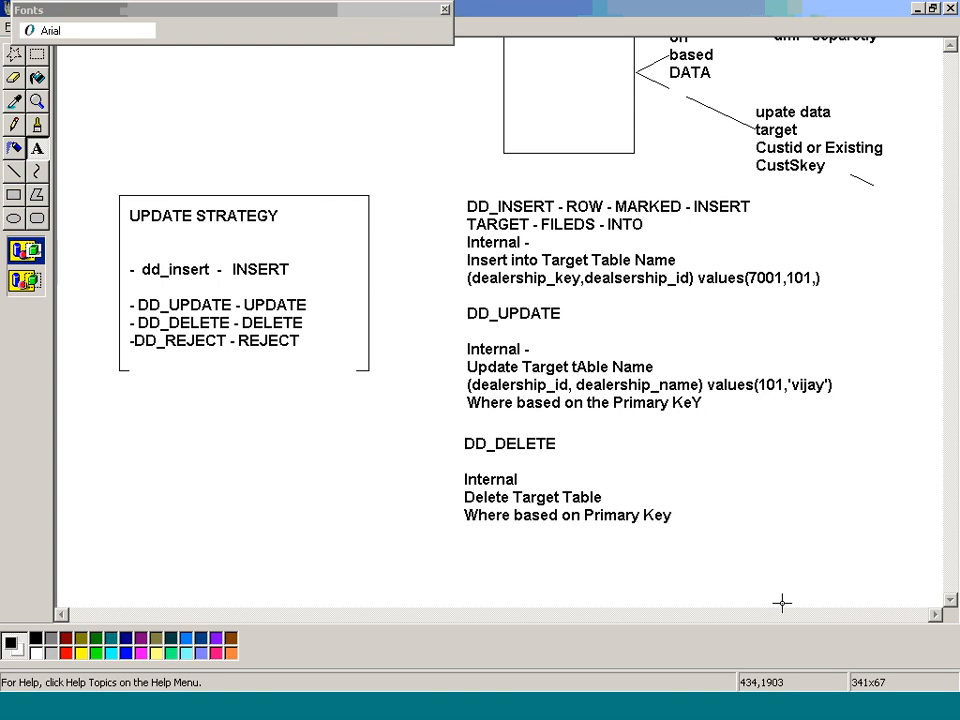
type("dd_reject")
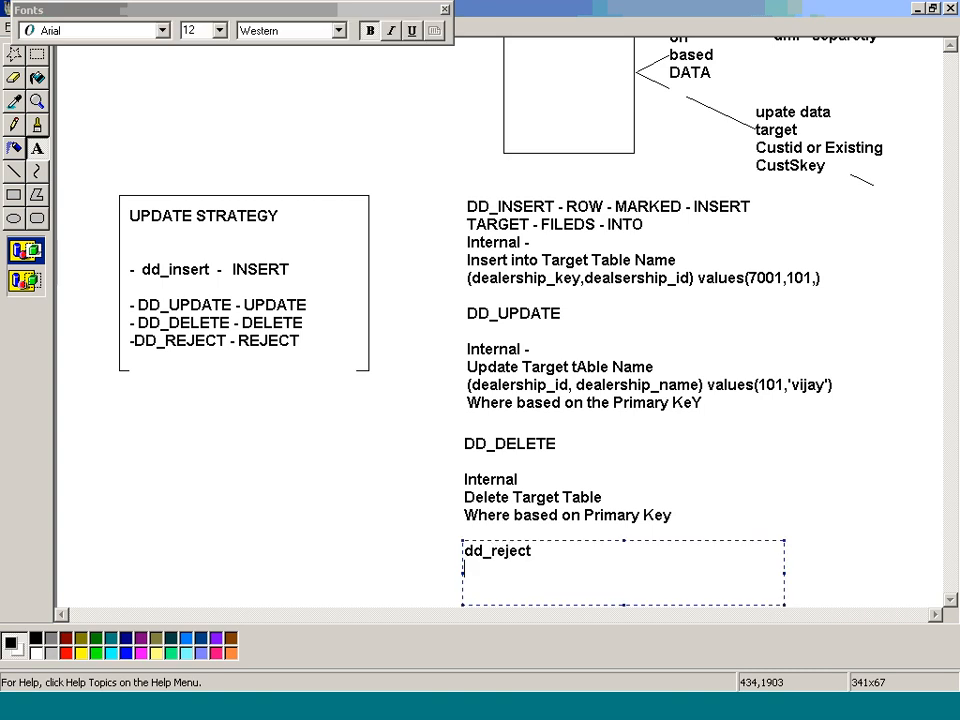
key("Return")
type("drop record without")
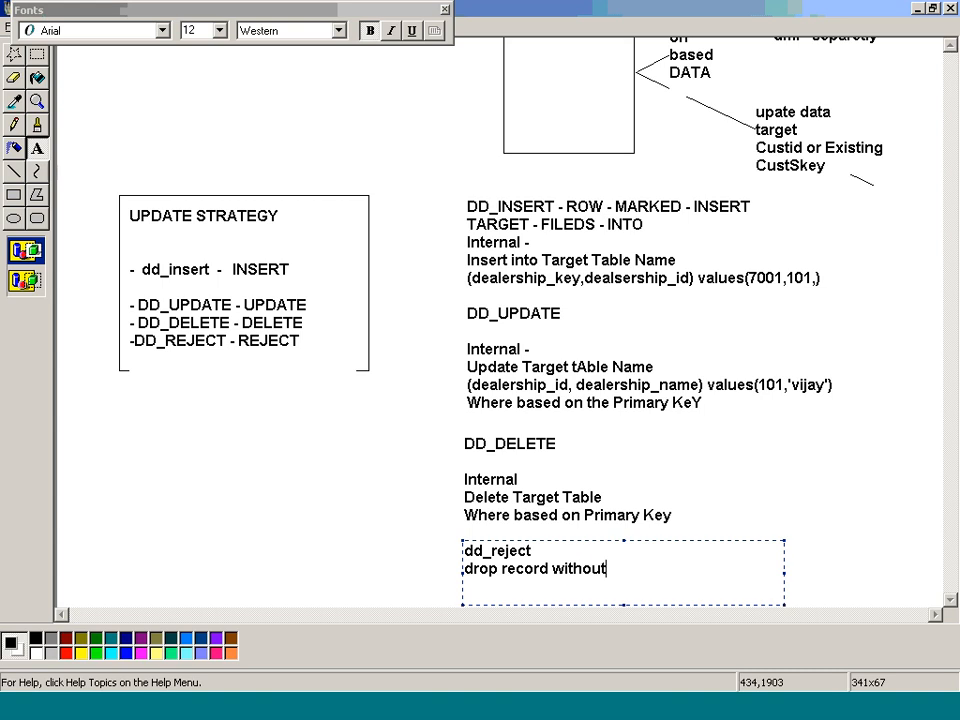
type(" loading into ")
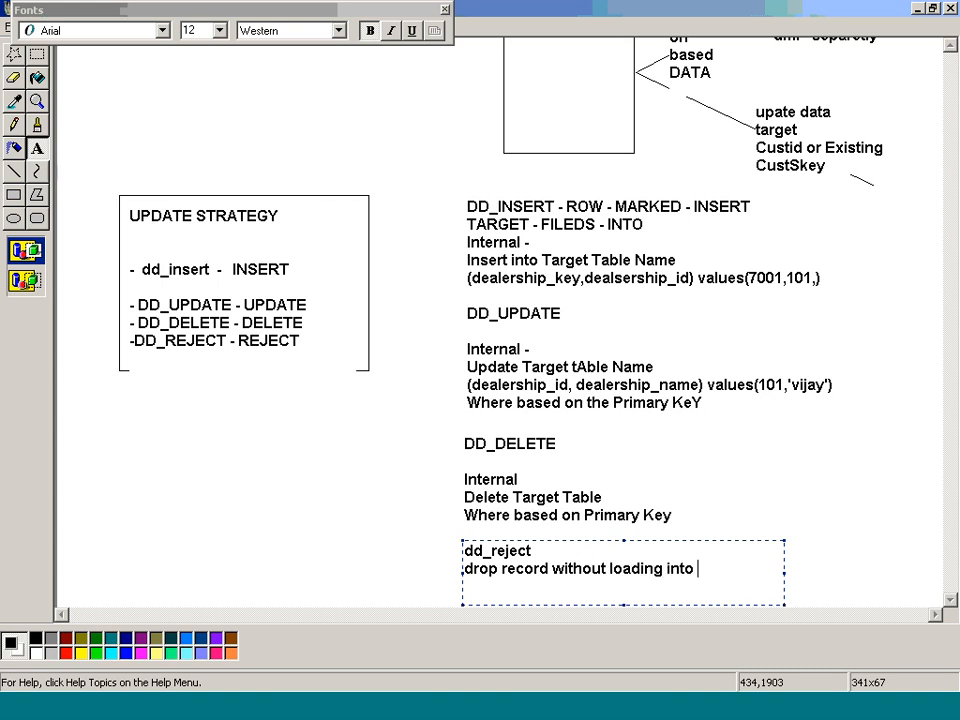
type("Target Table")
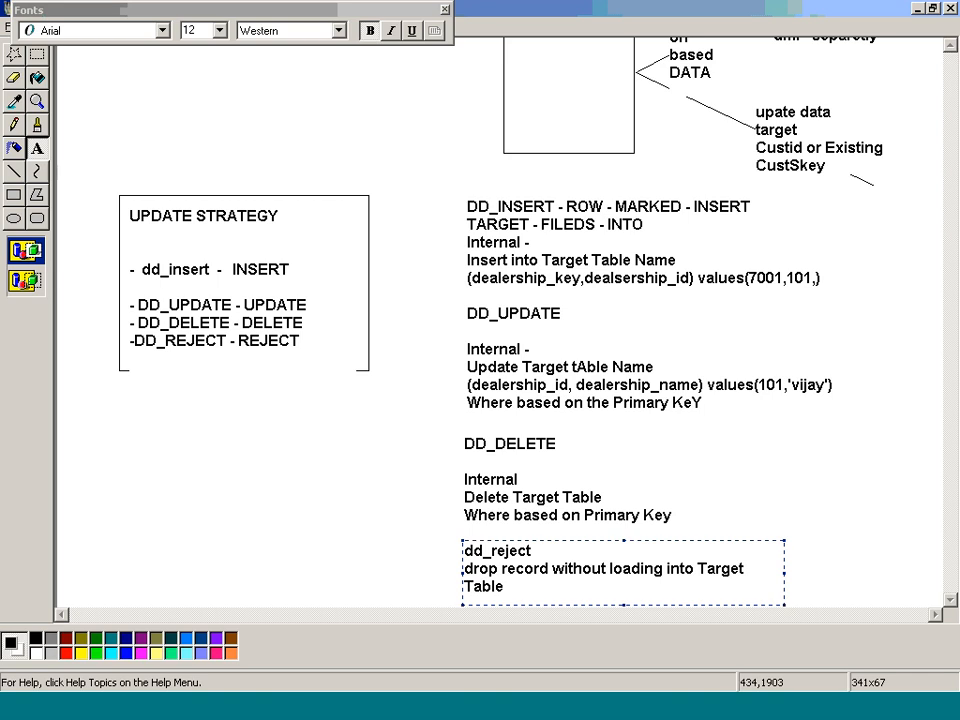
key("ctrl+s")
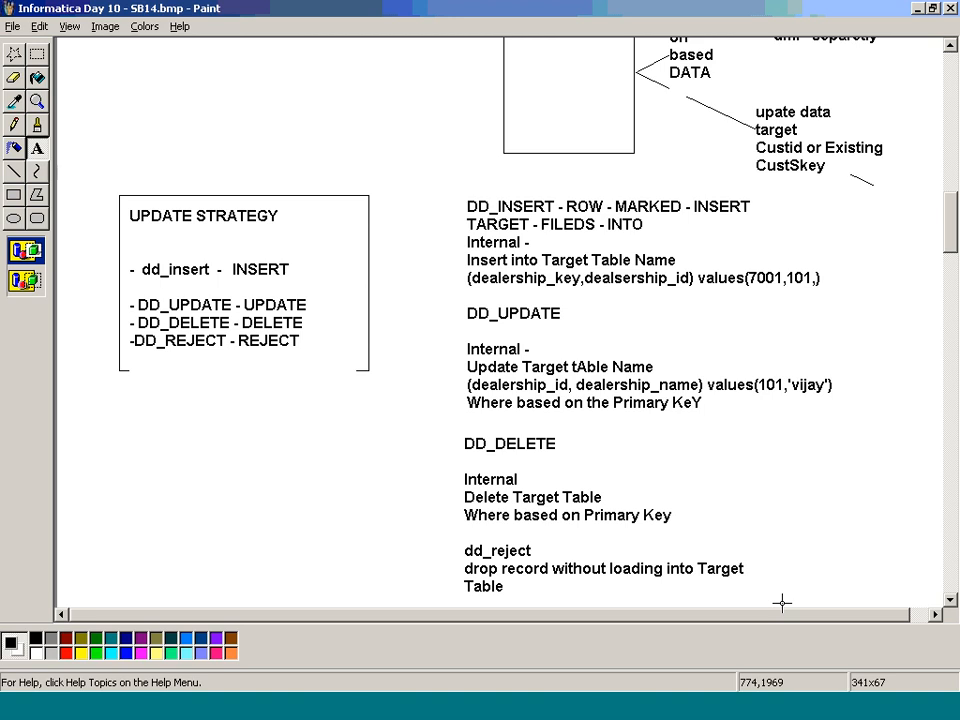
left_click(853, 525)
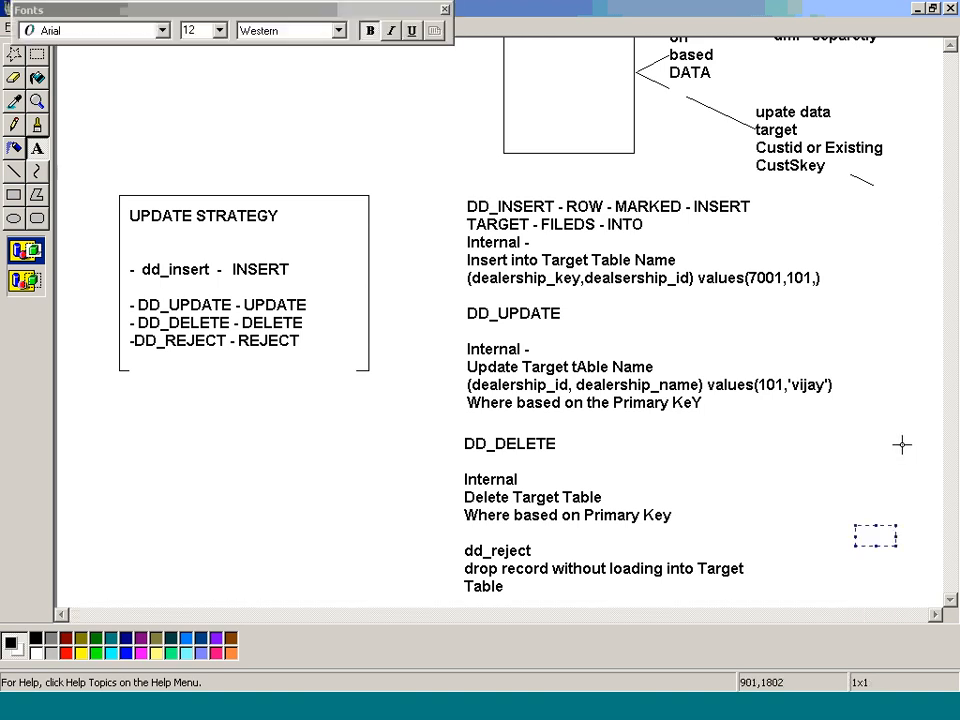
Review the algorithm, staging-to-dimension and Informatica notes, and the lookup and router sketch above the update strategy section.
scroll(911, 343, "up", 10)
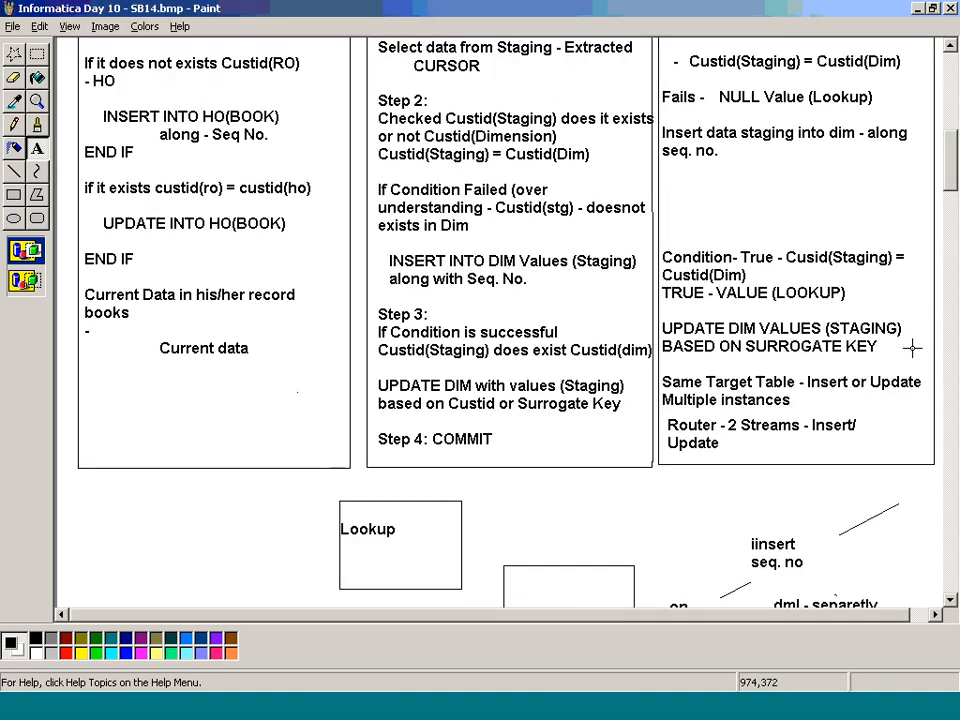
scroll(912, 345, "up", 4)
scroll(680, 195, "down", 2)
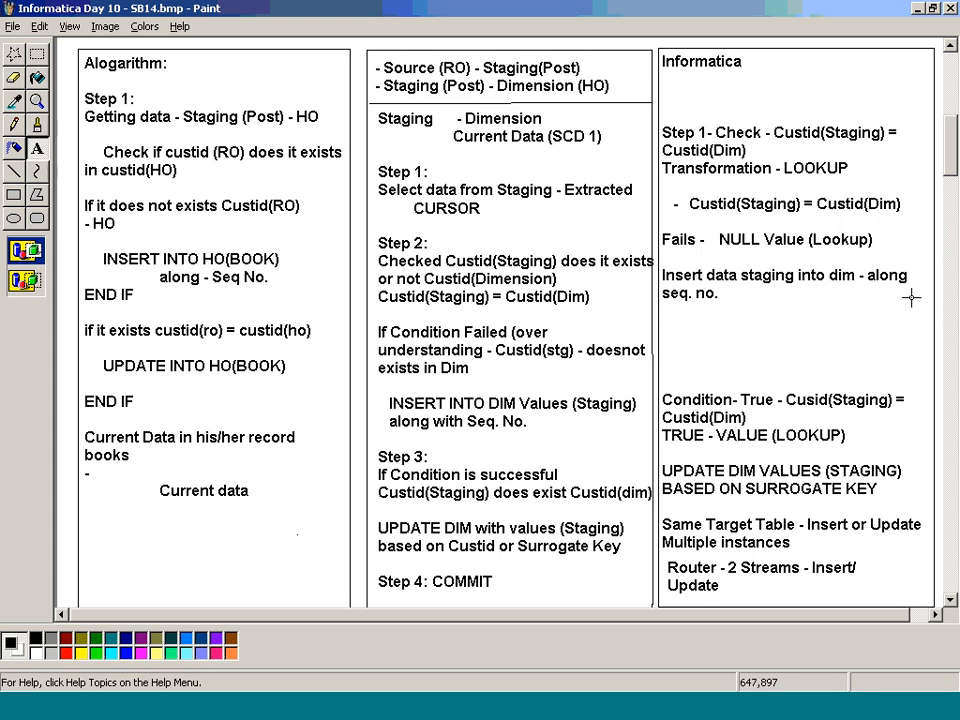
scroll(911, 297, "down", 3)
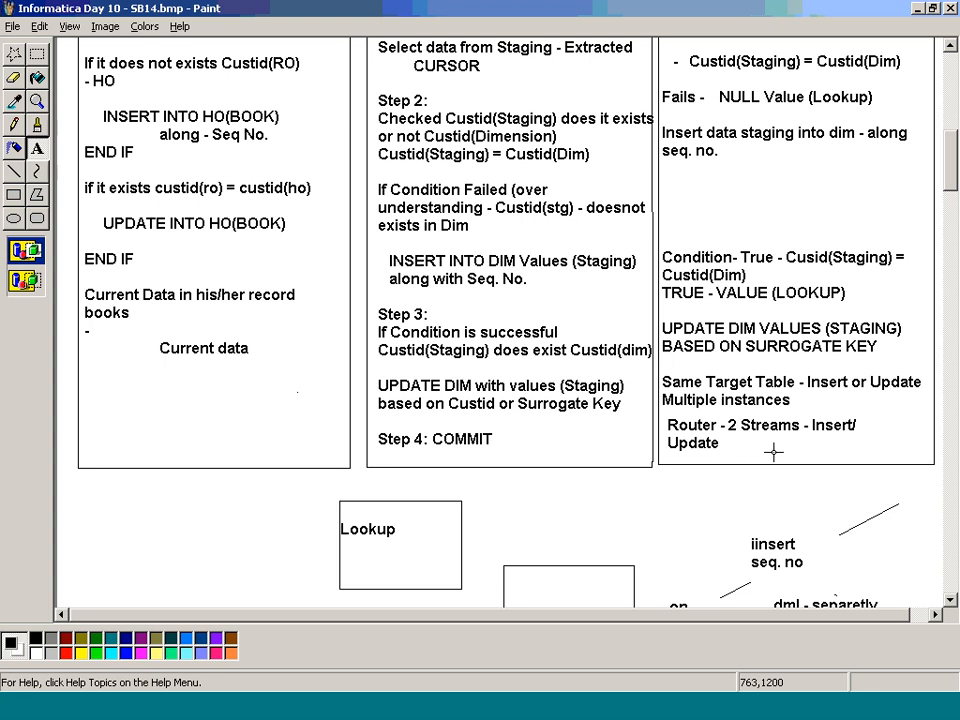
scroll(773, 452, "down", 5)
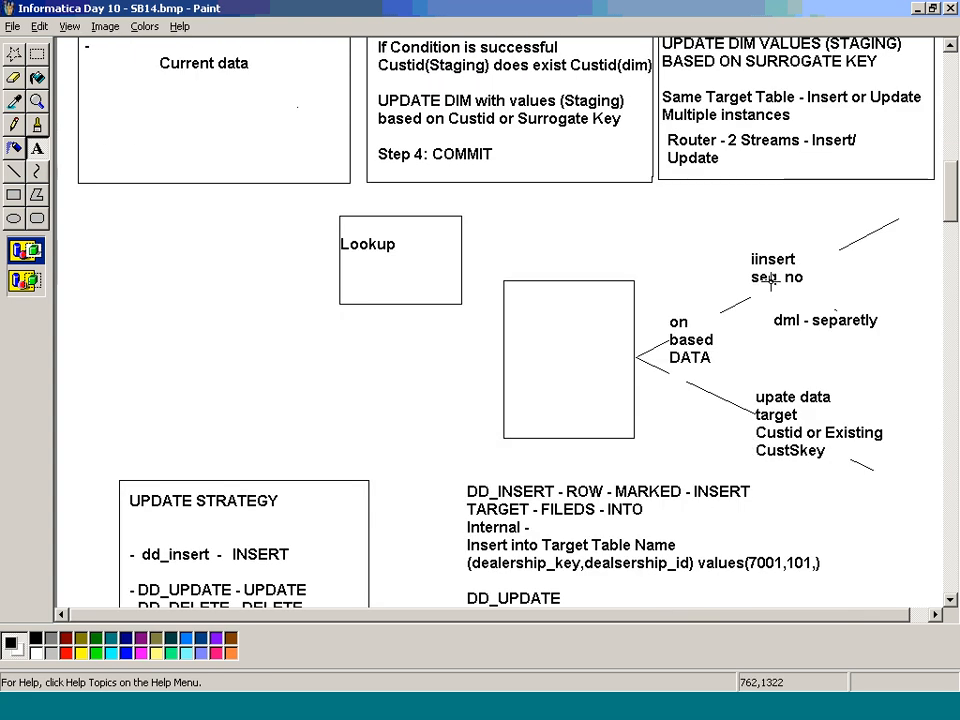
scroll(771, 281, "down", 3)
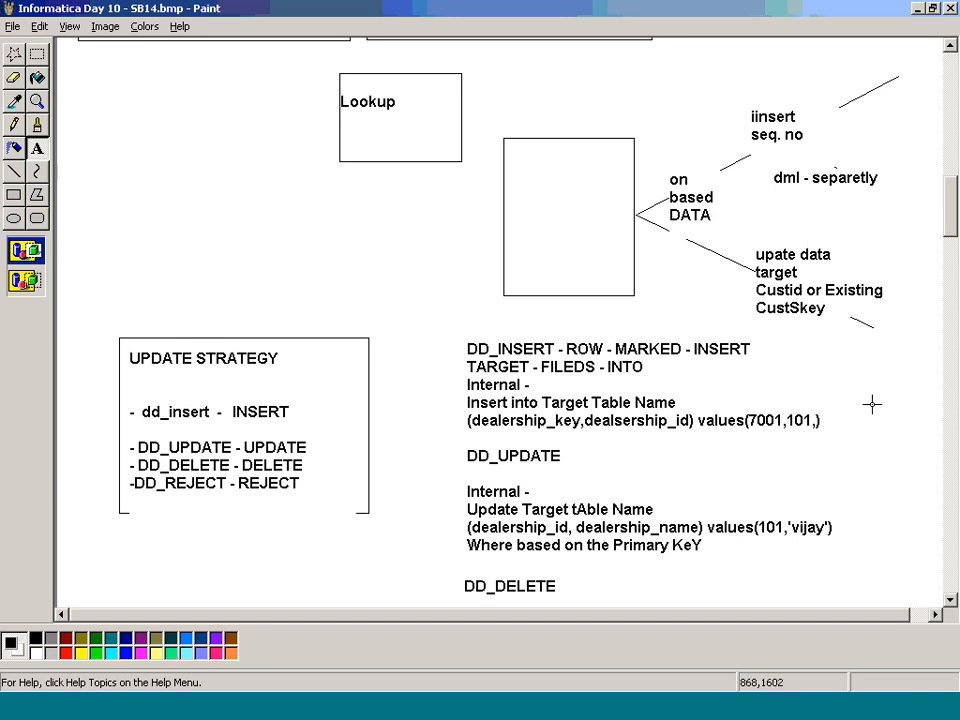
scroll(764, 320, "up", 3)
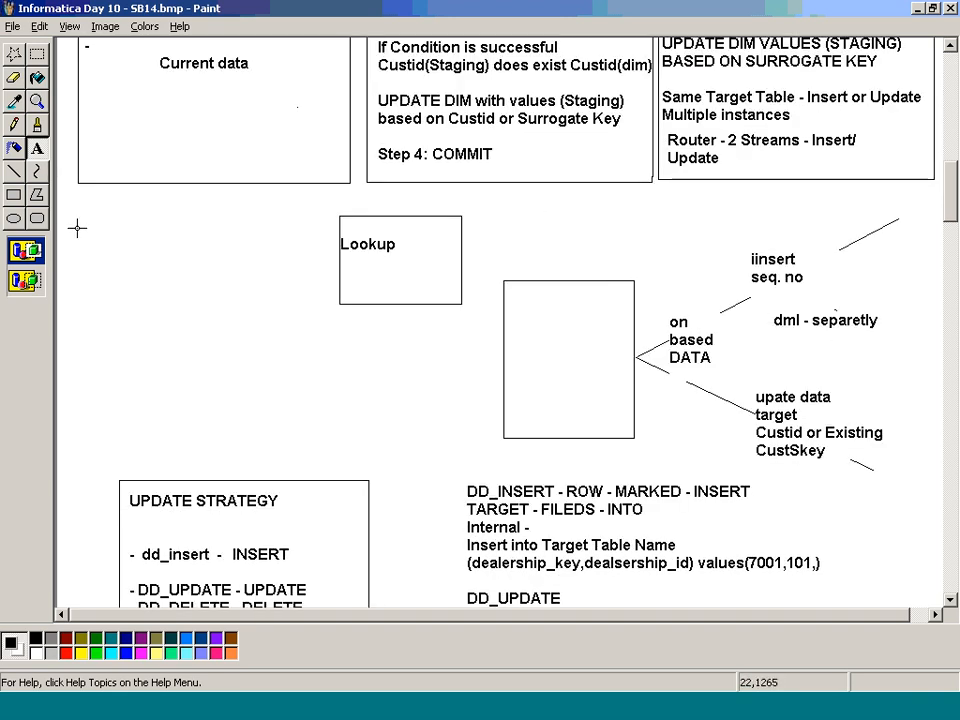
Add a text box of about 222 x 151 pixels beside the Lookup box, listing "- Expression", "- Lookup" and "- Router".
left_click_drag(78, 229, 287, 371)
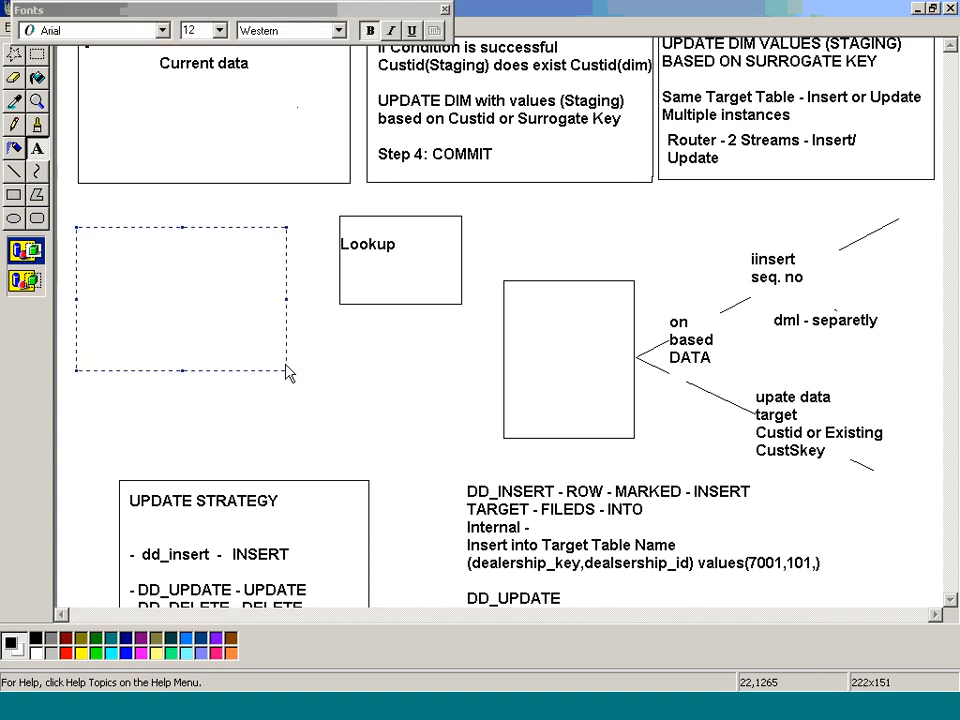
type("- Expressio")
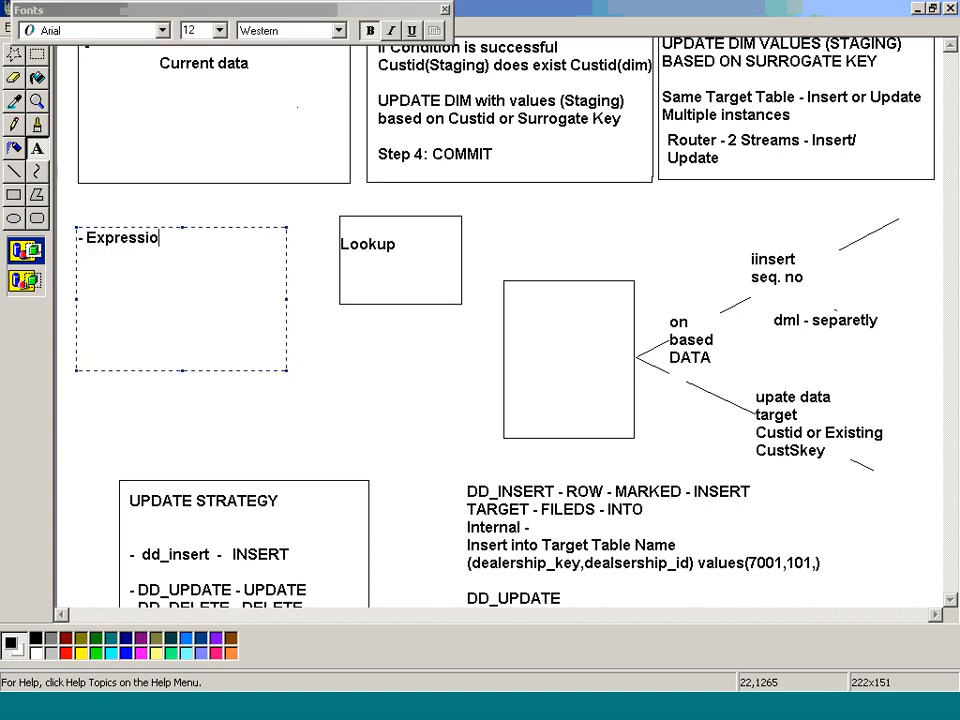
type("n")
key("Return")
type("- Lookup")
key("Return")
type("- Router")
key("Return")
Add the line "- Update Startegy - 2" below Router in the transformation list.
type("0")
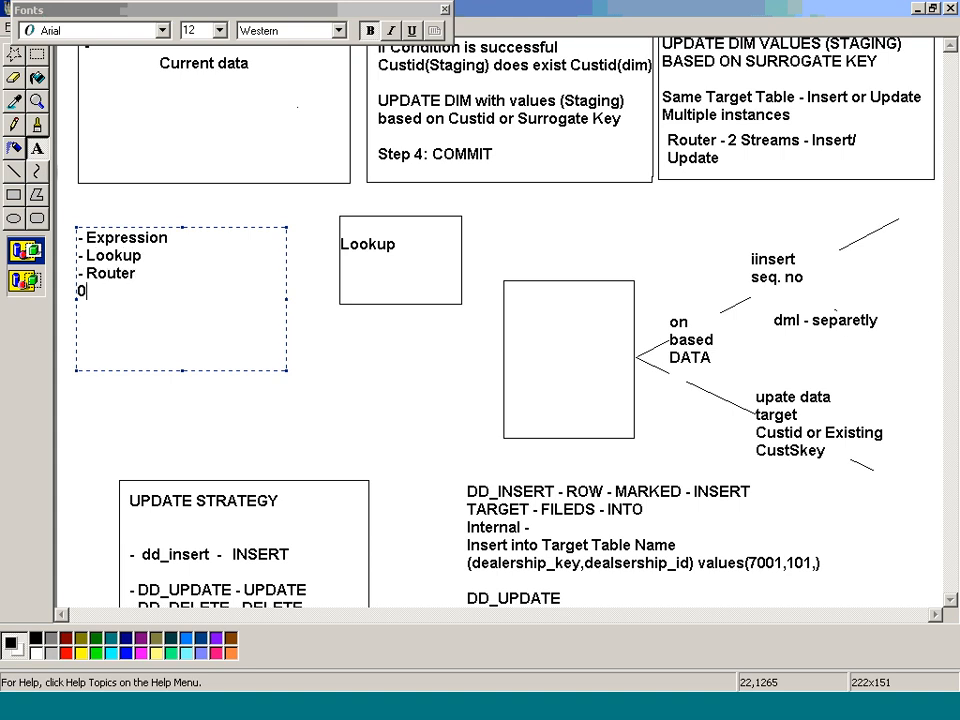
key("BackSpace")
type("- Update Stargt")
key("BackSpace")
key("BackSpace")
type("t")
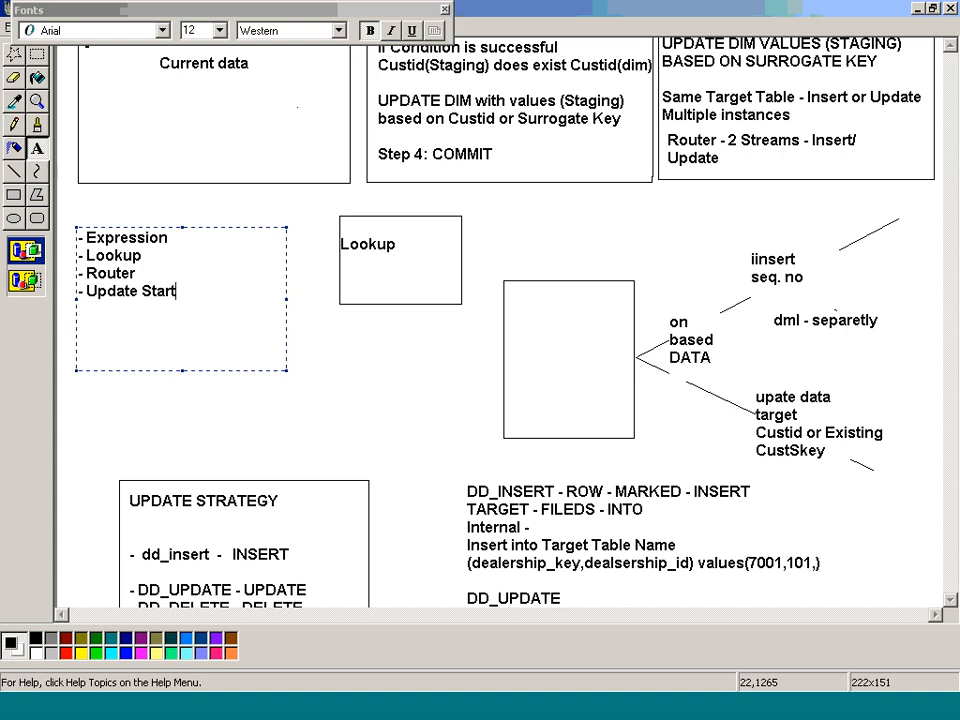
type("egy - 2")
key("Return")
Continue the transformation list with the lines "- Insert", "- Update" and "-Seq Gen.".
type("- Insert")
key("Return")
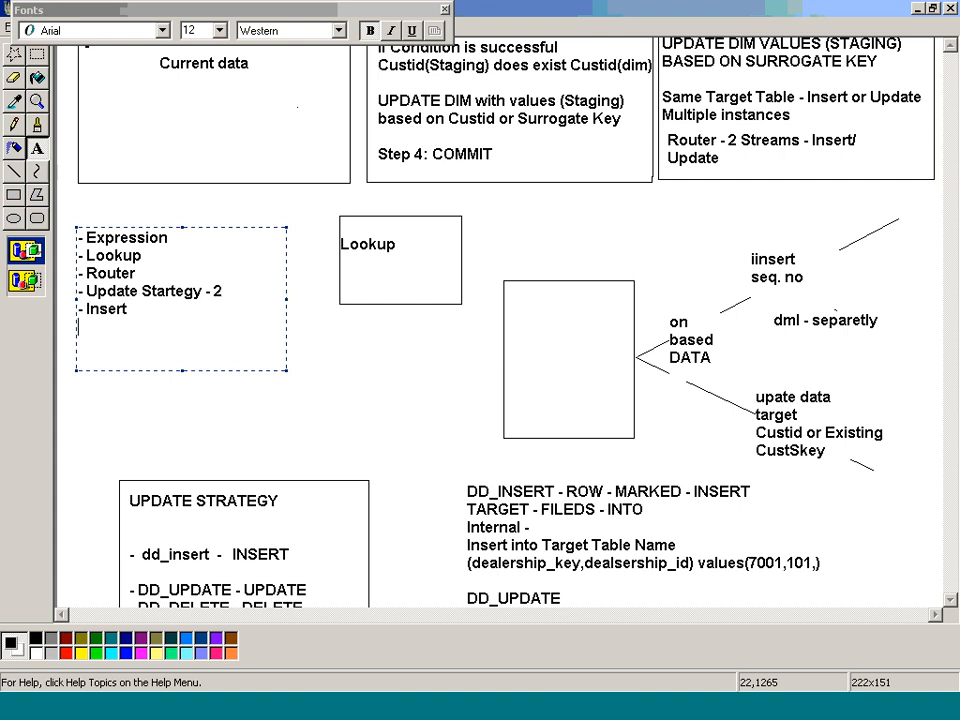
type("- Update")
type("eq Gene")
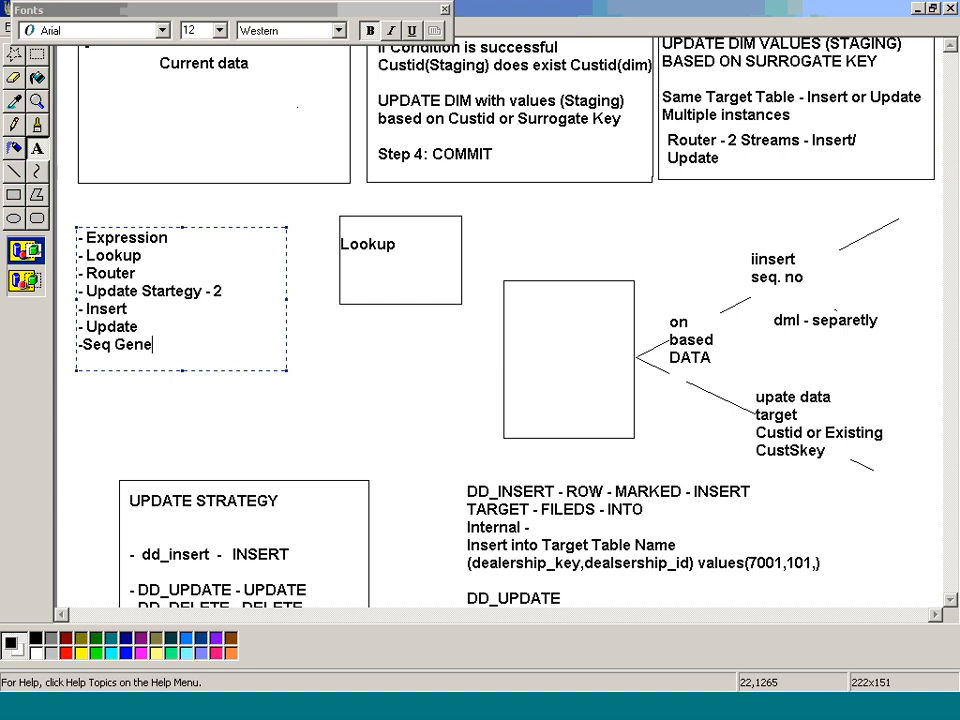
key("BackSpace")
type(".")
Indent the Insert and Update lines, add an indented "- Insert" line below Seq Gen., and save the drawing.
left_click(79, 309)
left_click(79, 327)
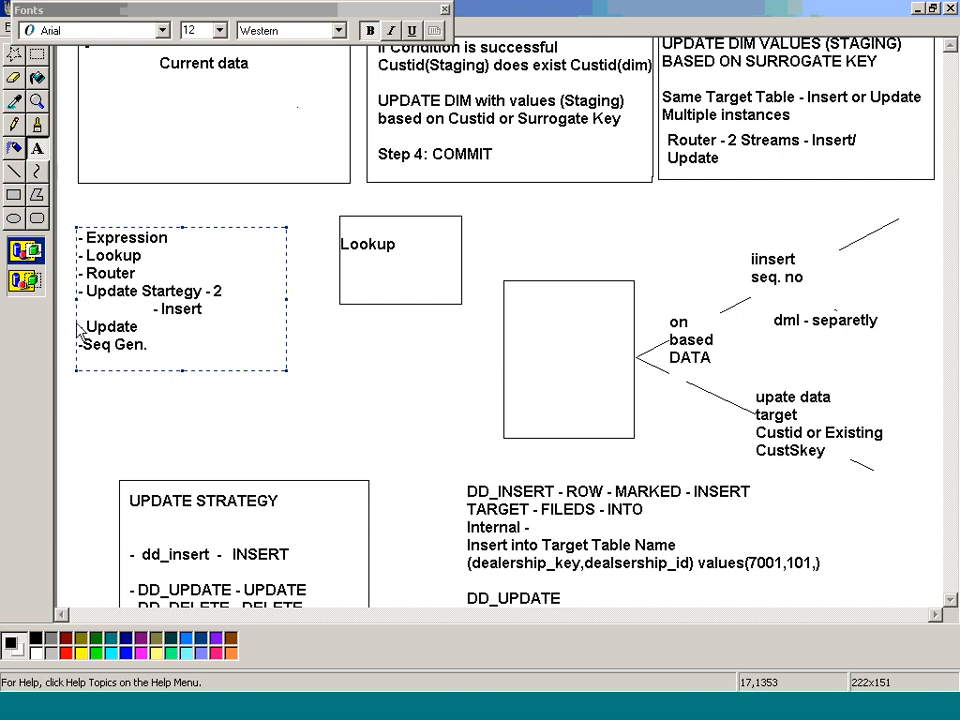
left_click(175, 344)
key("Return")
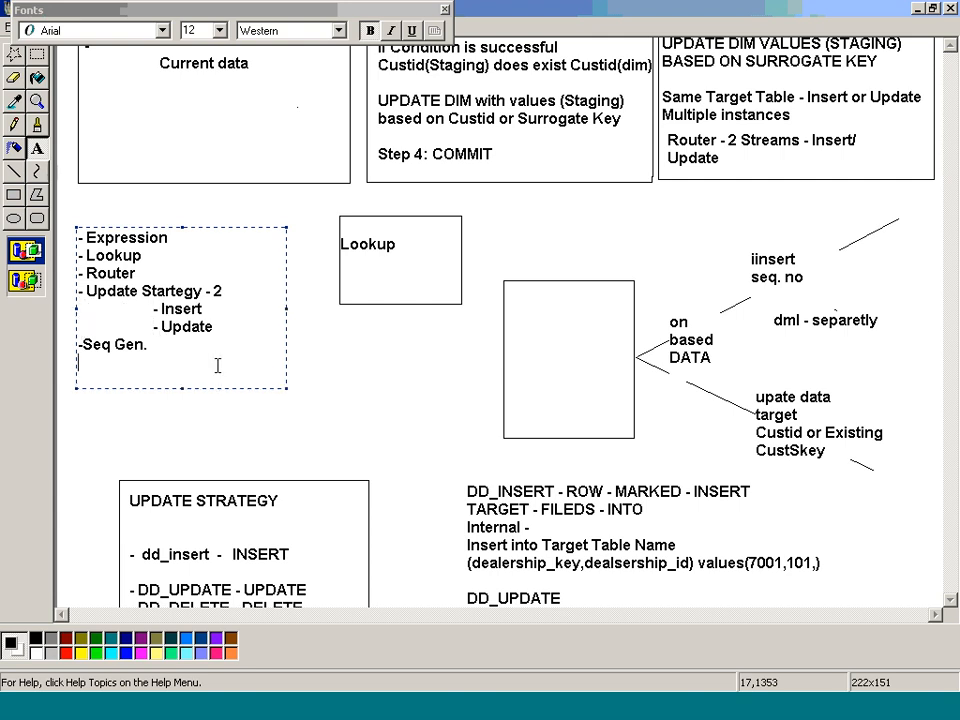
type("- Insert")
key("ctrl+s")
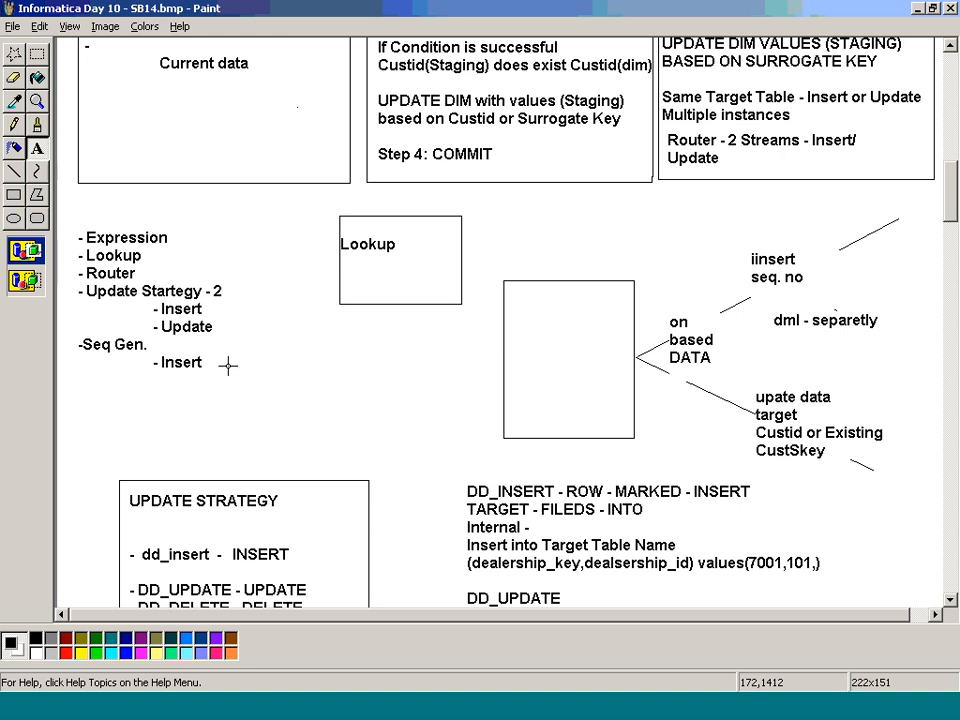
Switch to Informatica PowerCenter Designer, open the mapping m_CS8_Dim_Customer, and move the Exp_Dim_Customer expression closer to the source qualifier.
left_click(584, 241)
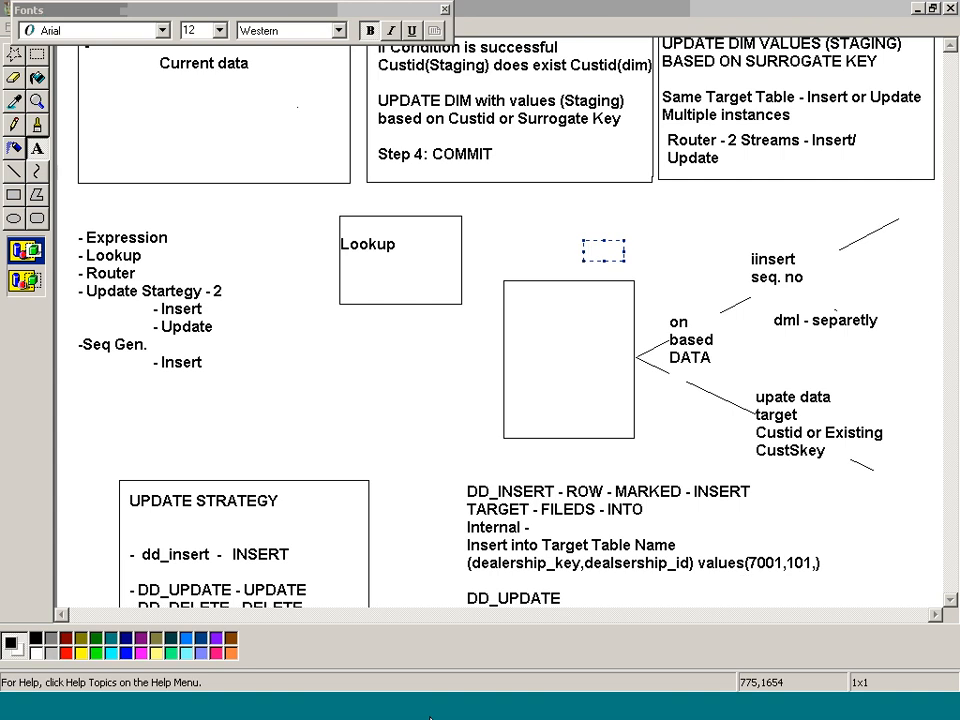
left_click(422, 686)
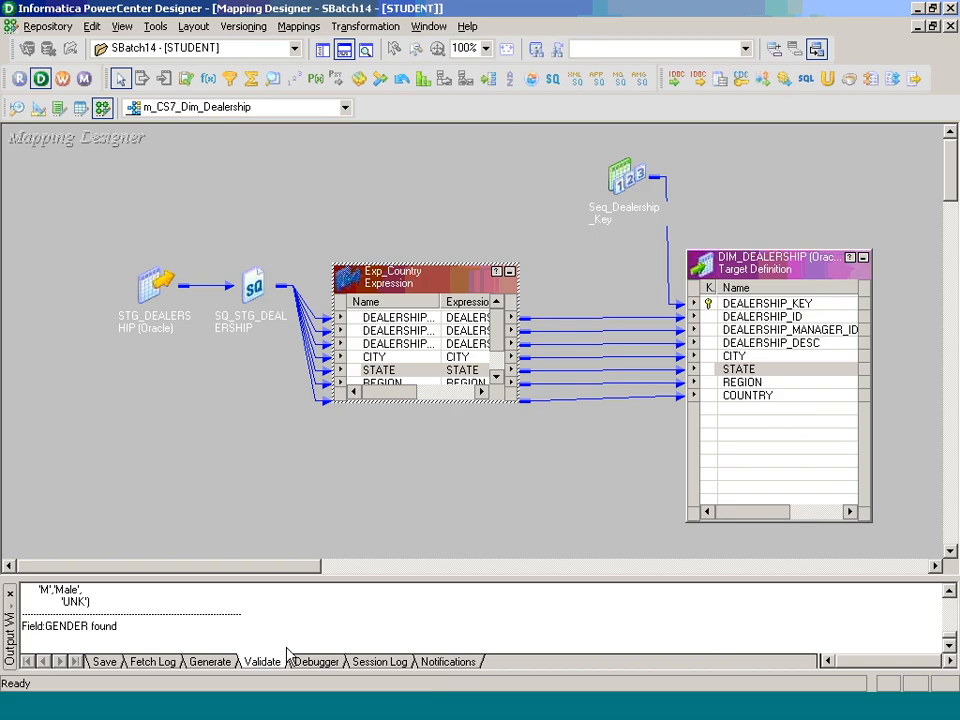
left_click(300, 107)
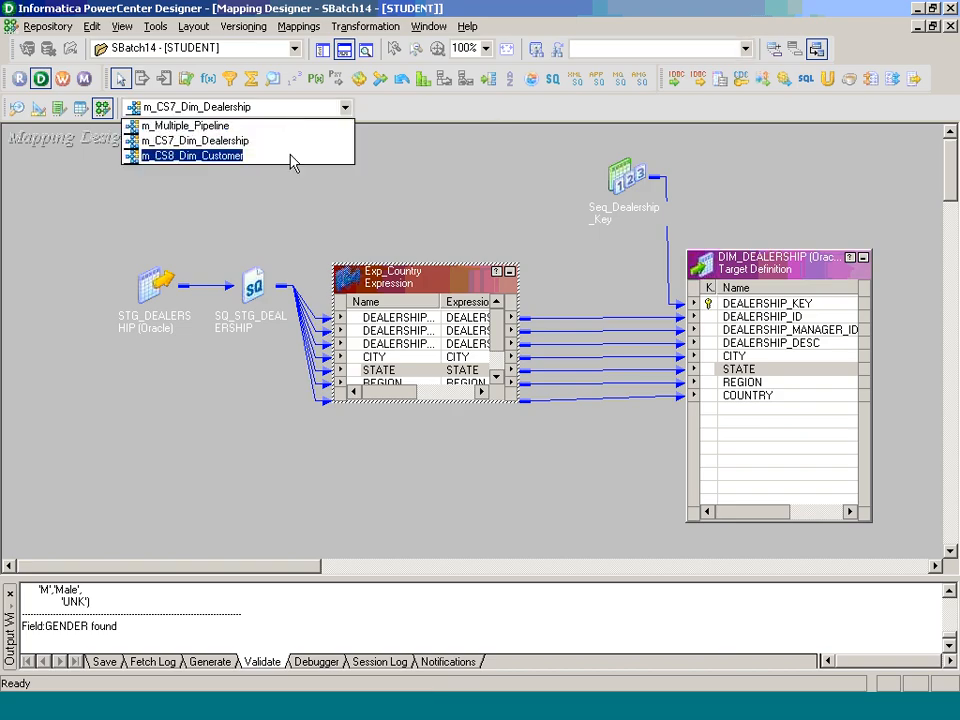
left_click(291, 158)
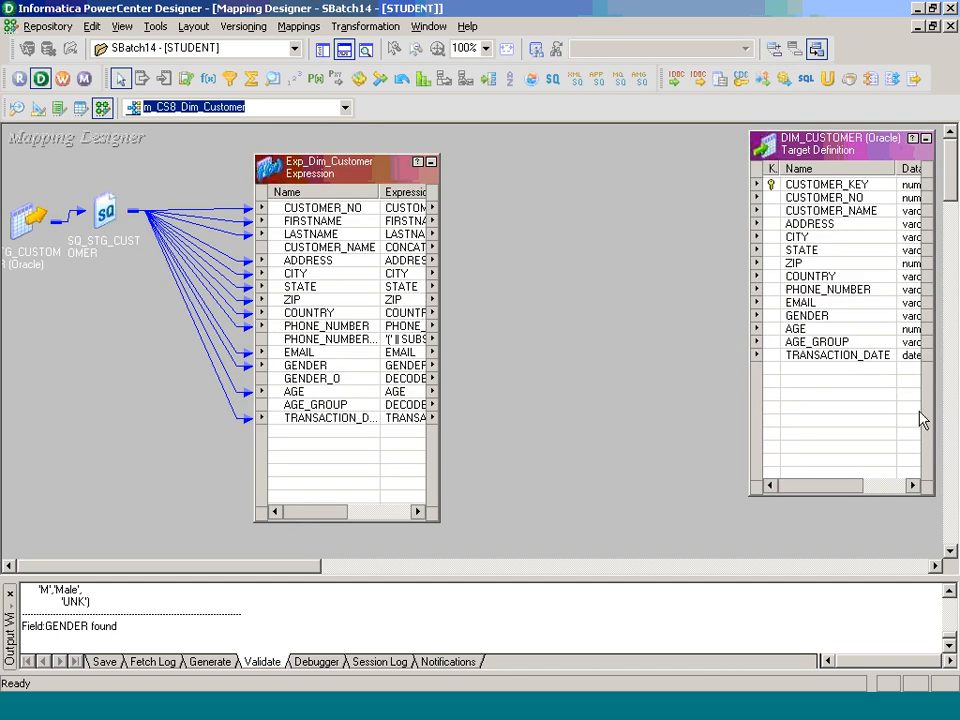
left_click(932, 413)
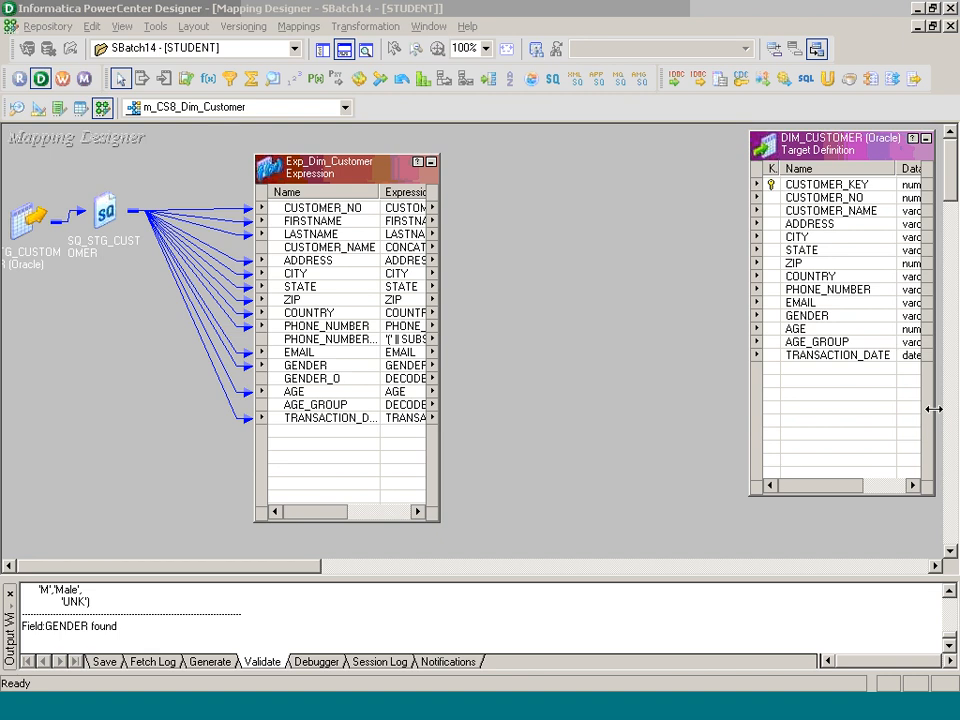
left_click_drag(378, 167, 290, 177)
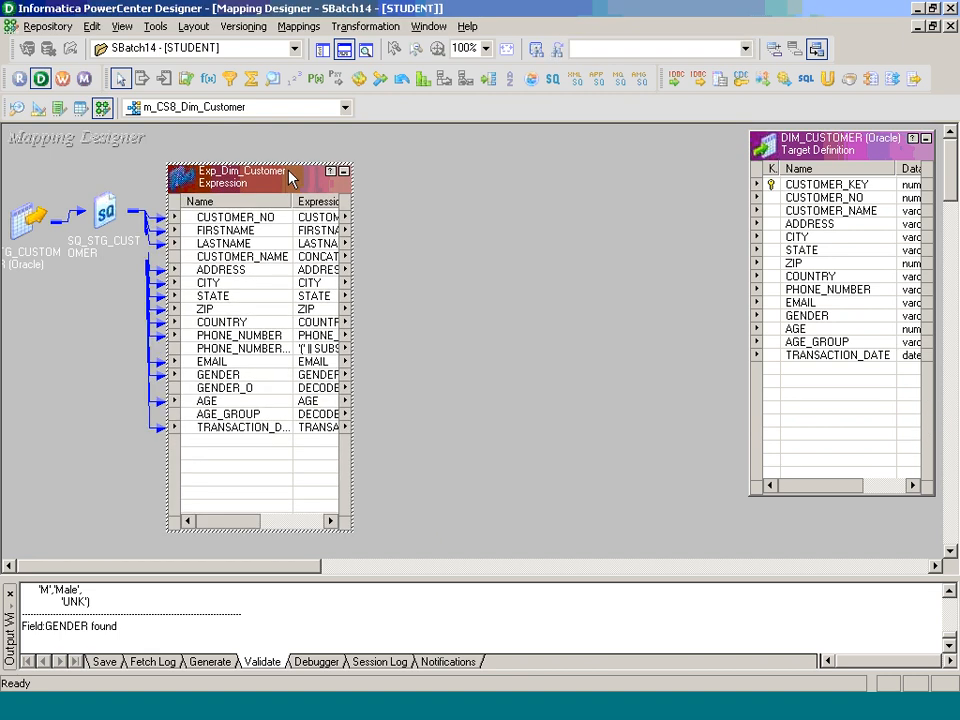
Create a Lookup transformation named "Lkp_Dim_Customer" in the mapping.
left_click(365, 26)
left_click(374, 74)
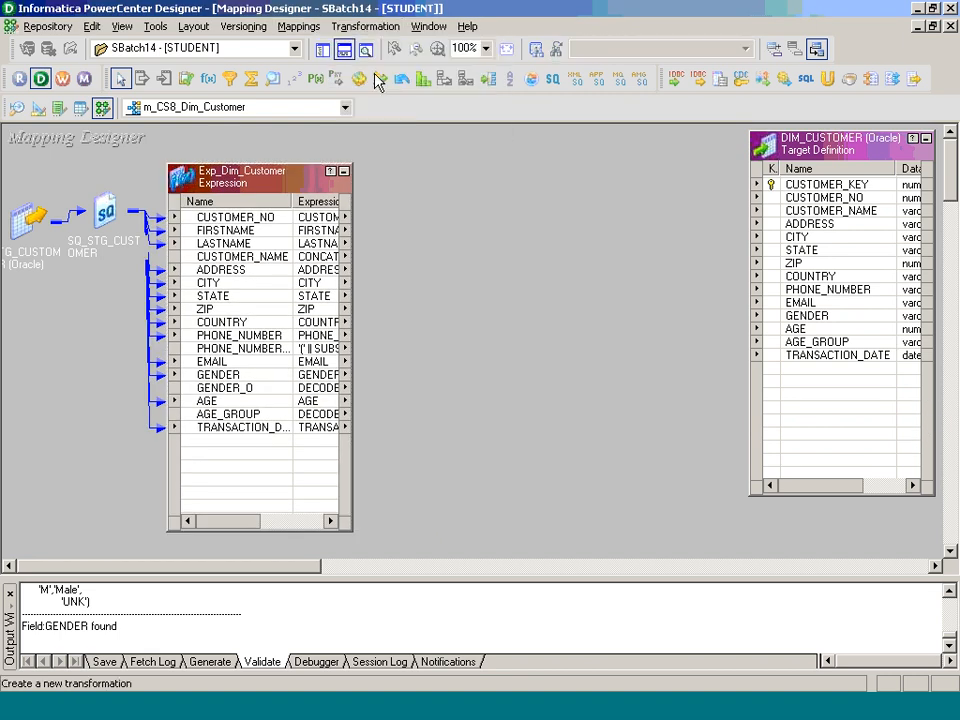
key("l")
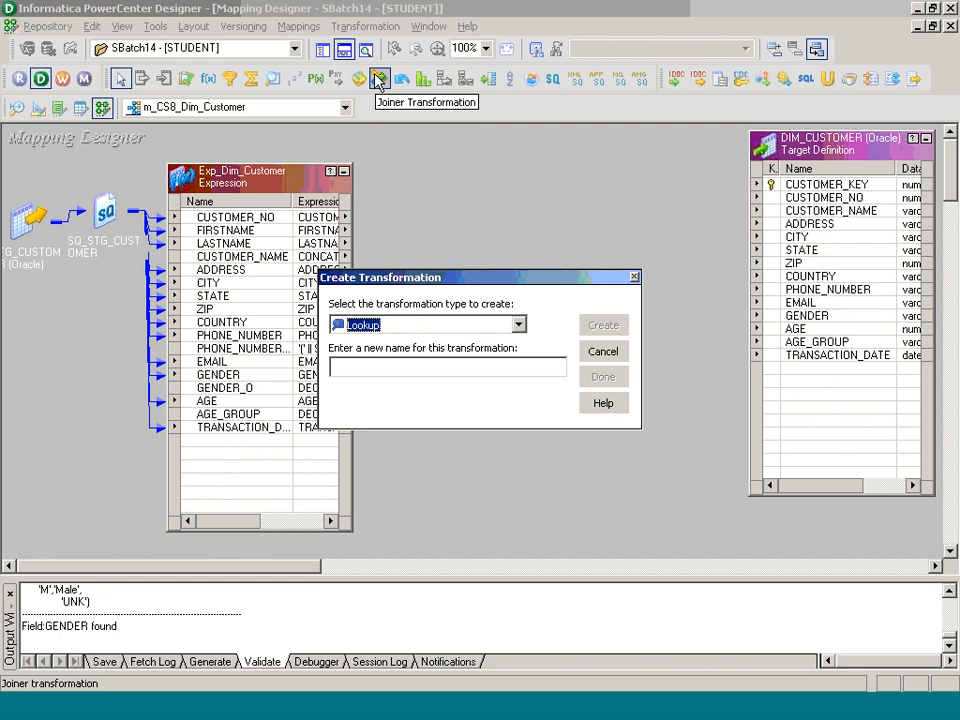
key("Tab")
type("Lk")
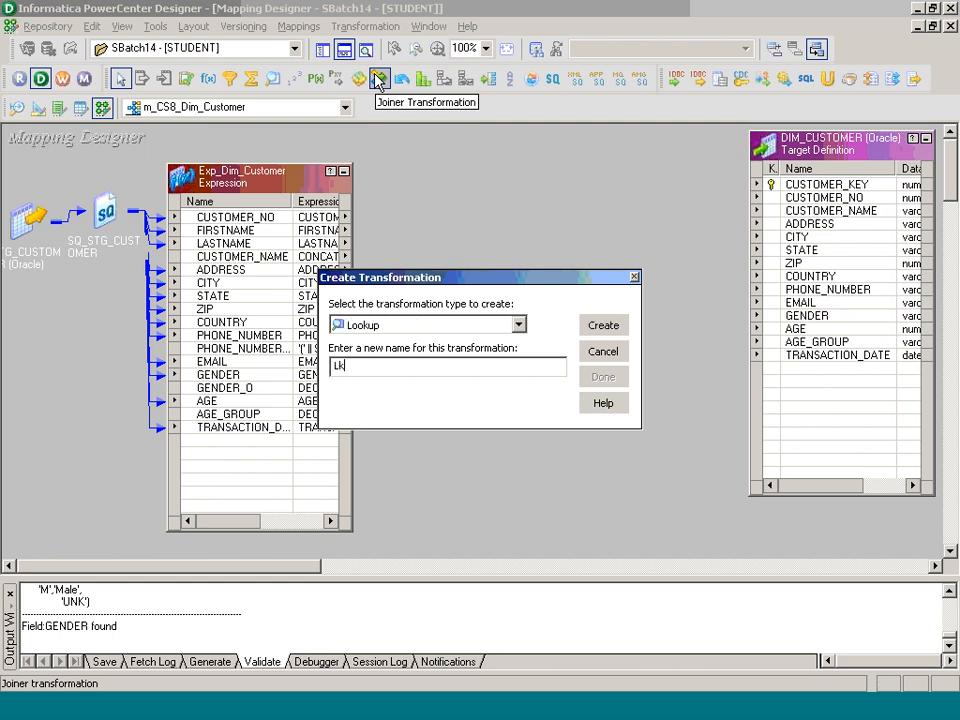
type("p_Dim_Customer")
key("Return")
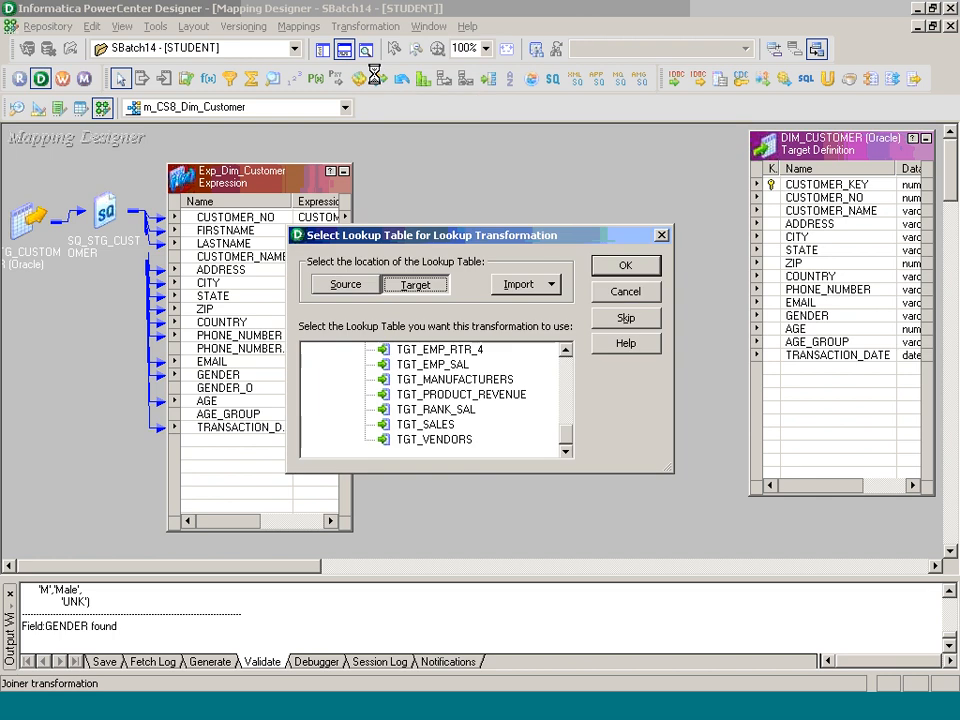
Compare the source and target tables offered for the lookup, including the DIM_CUSTOMER target.
left_click(370, 287)
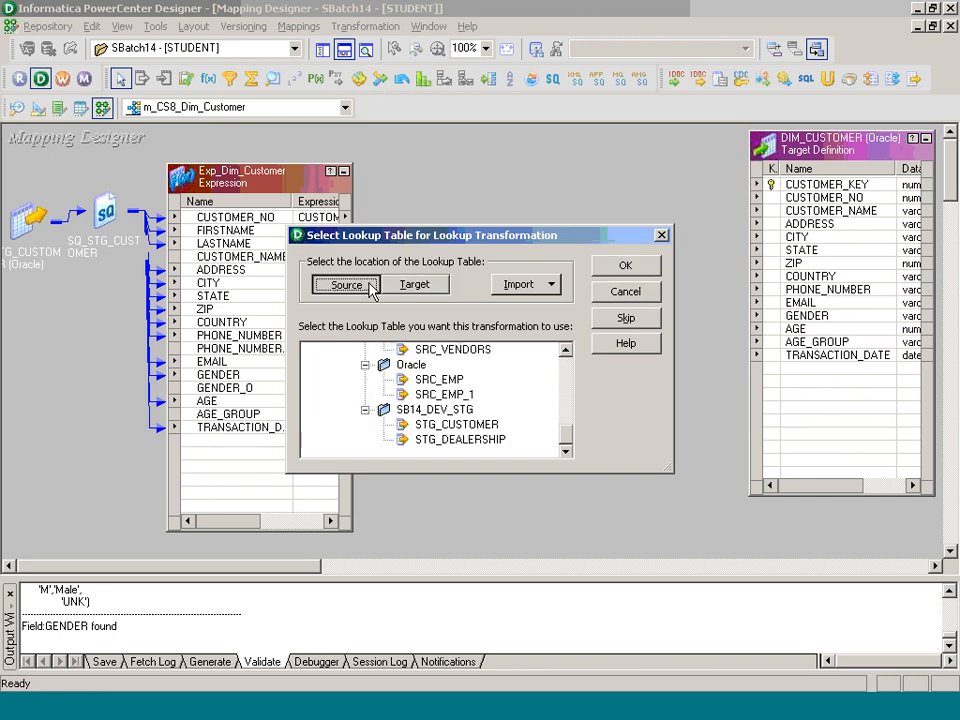
left_click(416, 287)
left_click(571, 369)
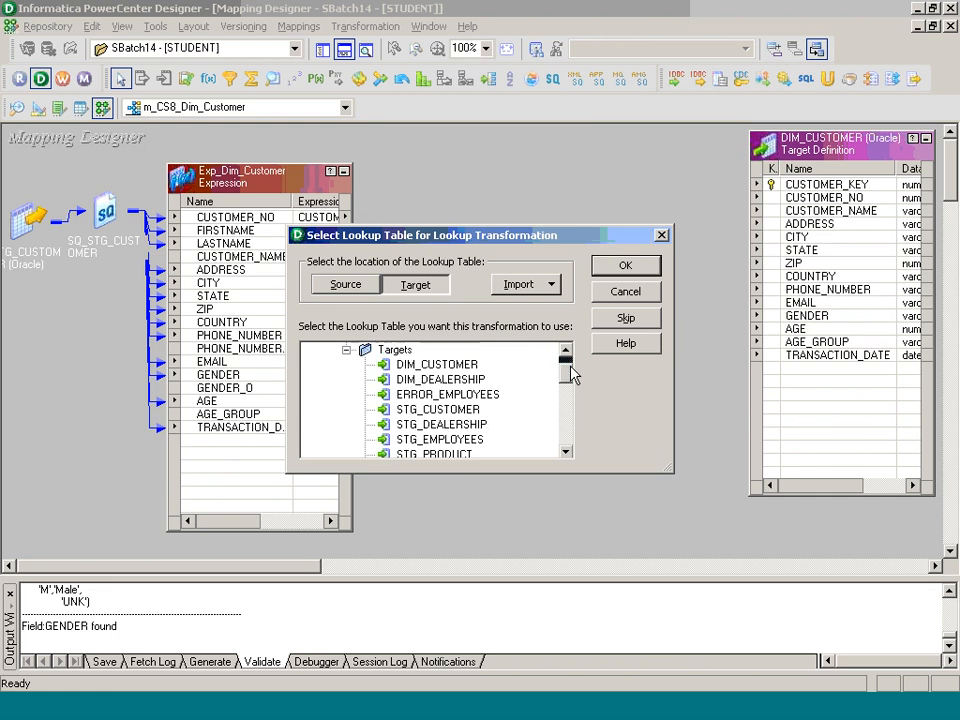
left_click(437, 365)
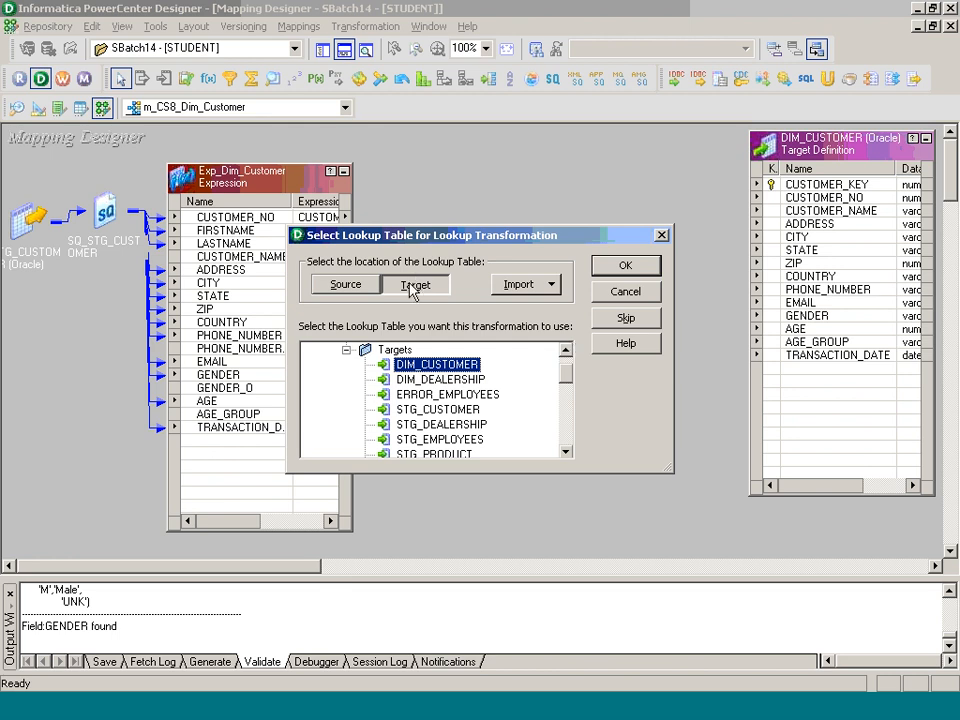
left_click(346, 286)
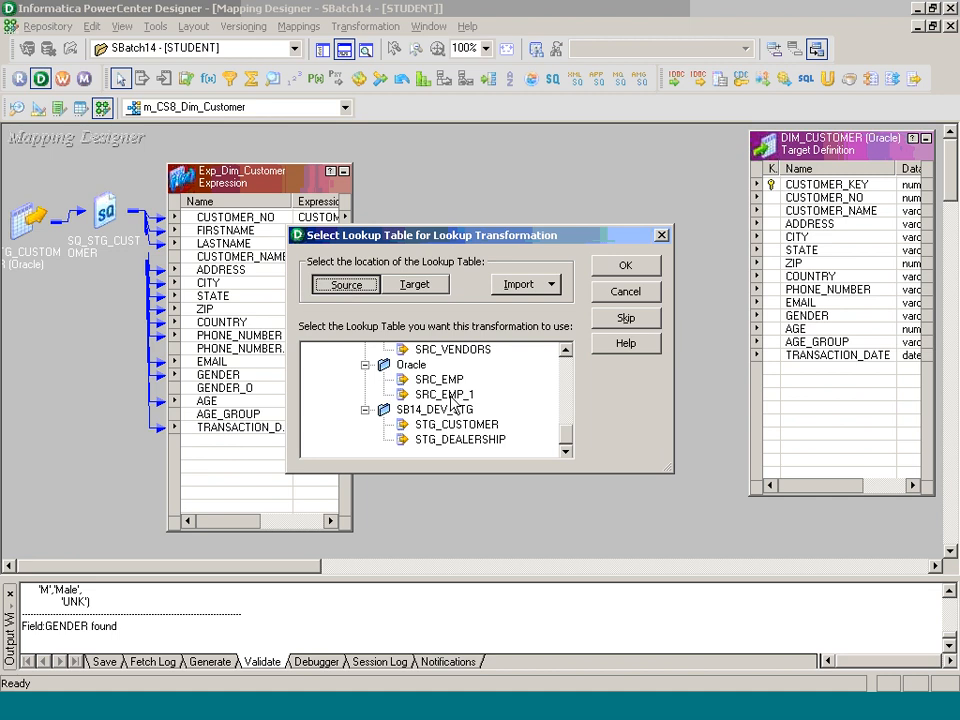
left_click(436, 290)
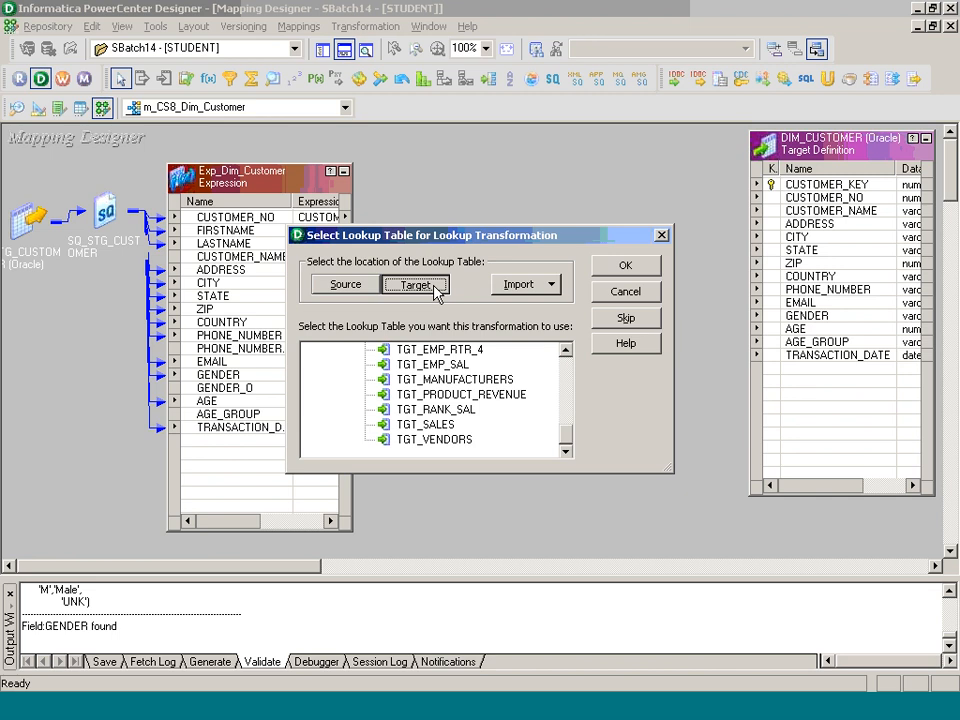
Import the relational table DIM_CUSTOMER from the SB14_DATAMART data source as the lookup table.
left_click(551, 285)
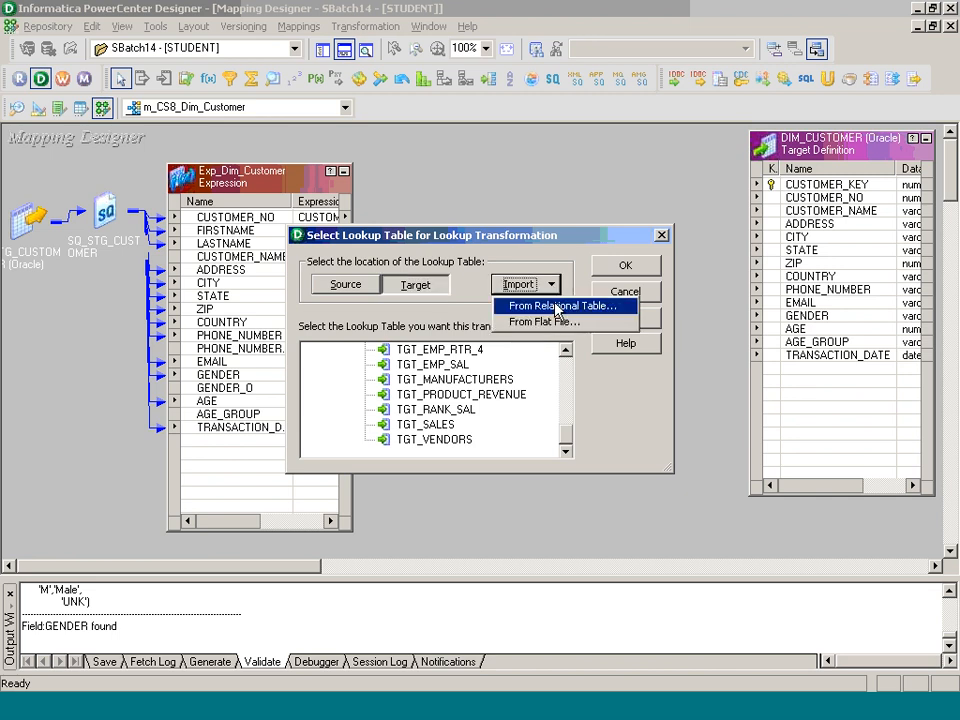
left_click(557, 306)
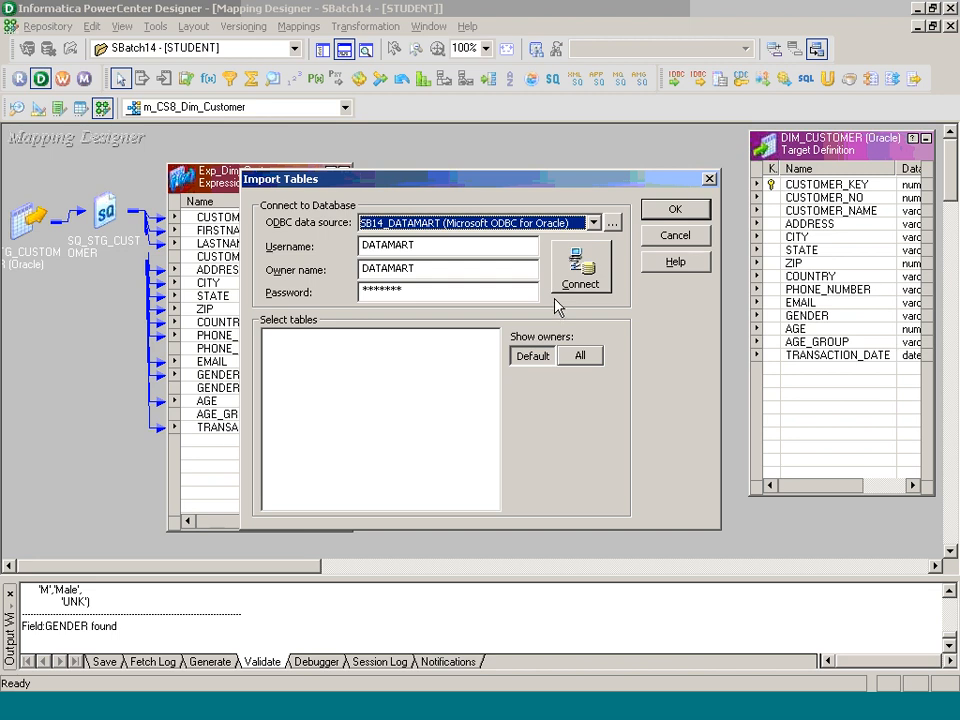
left_click(565, 285)
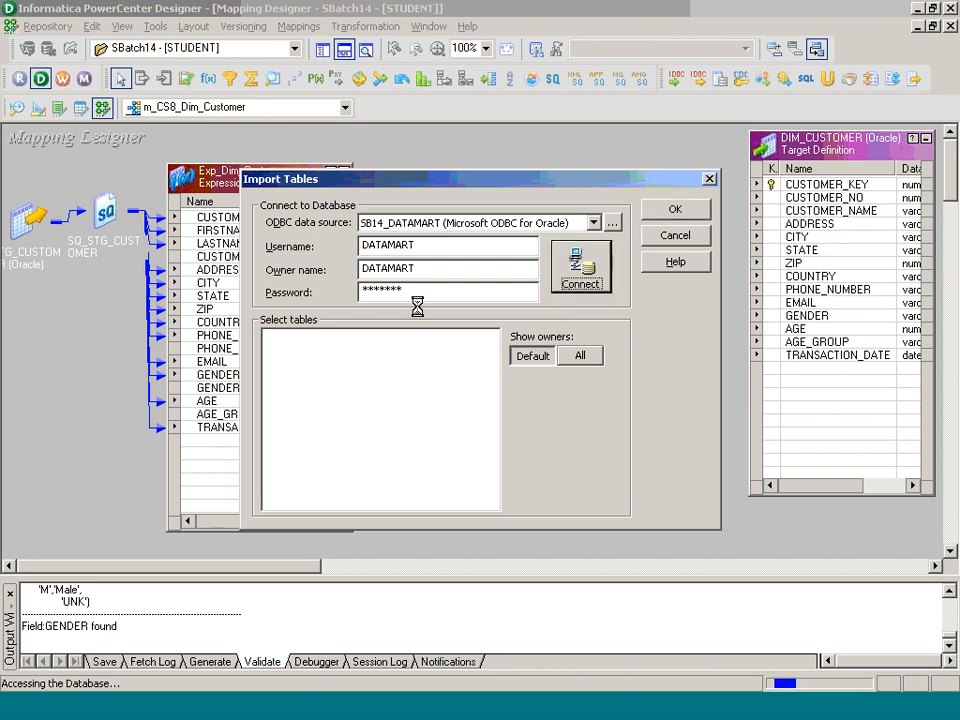
left_click(286, 351)
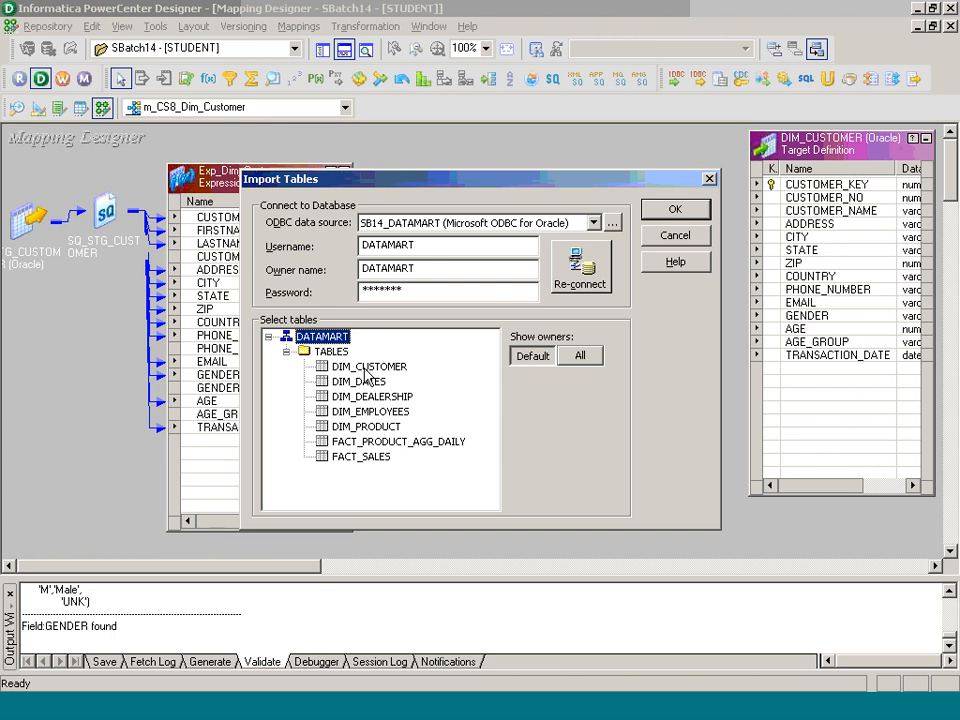
left_click(360, 366)
left_click(688, 207)
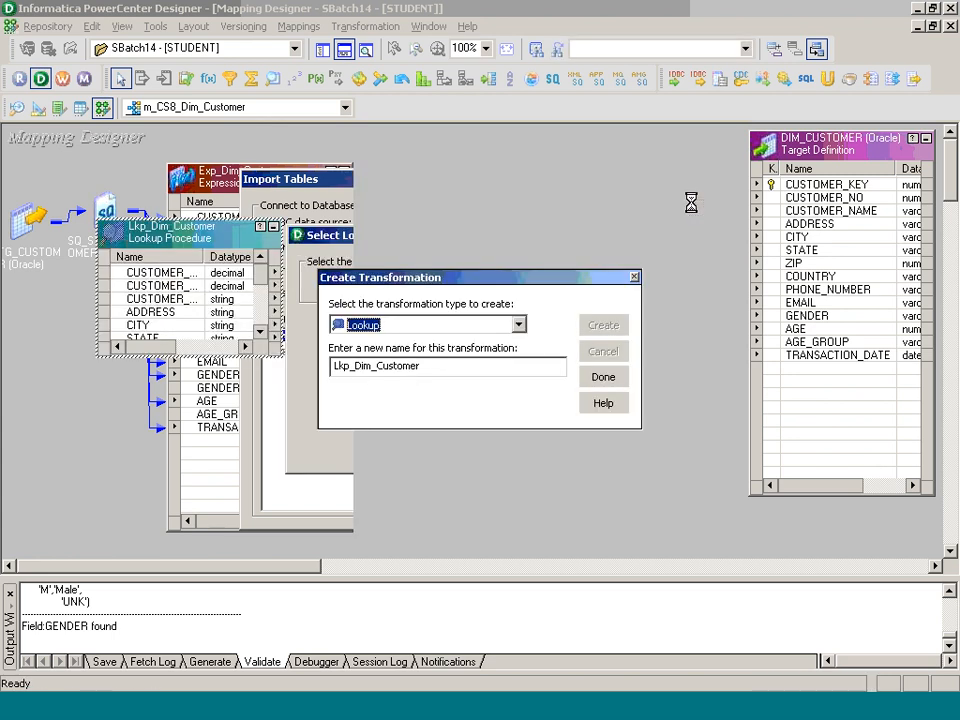
Finish creating the lookup and place Lkp_Dim_Customer between Exp_Dim_Customer and the DIM_CUSTOMER target, with the expression next to the source qualifier.
left_click(604, 379)
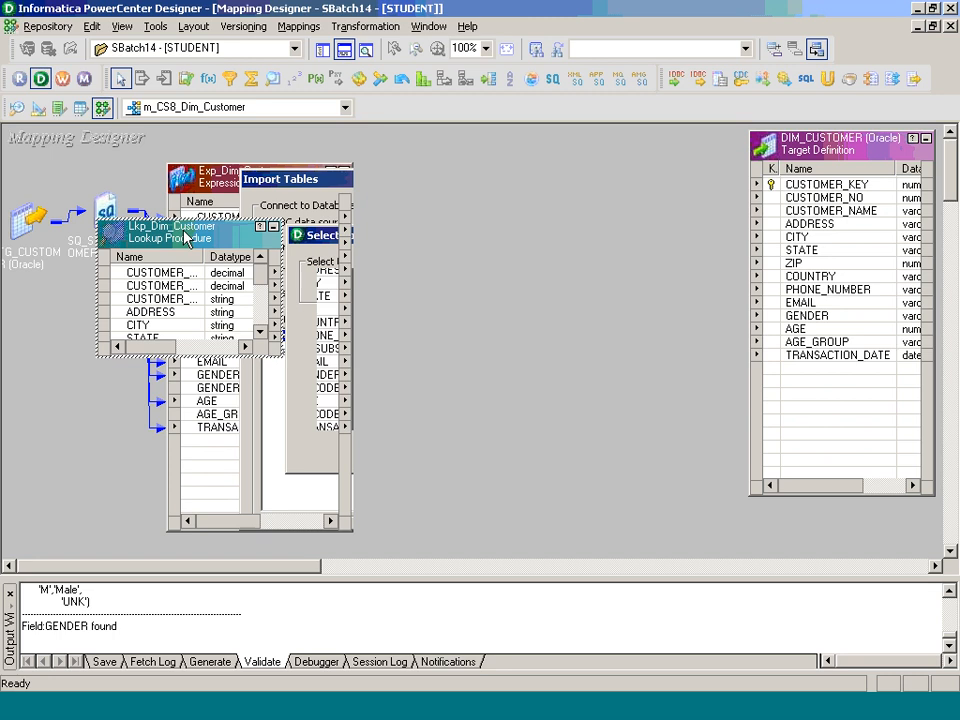
left_click_drag(185, 237, 480, 165)
left_click_drag(222, 182, 183, 207)
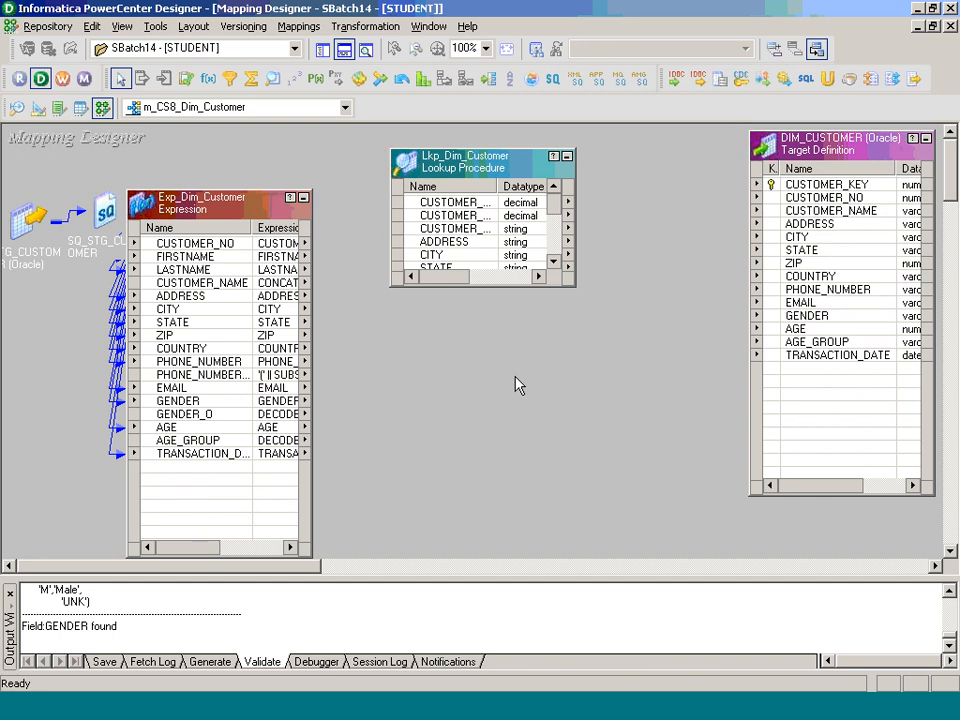
left_click(829, 702)
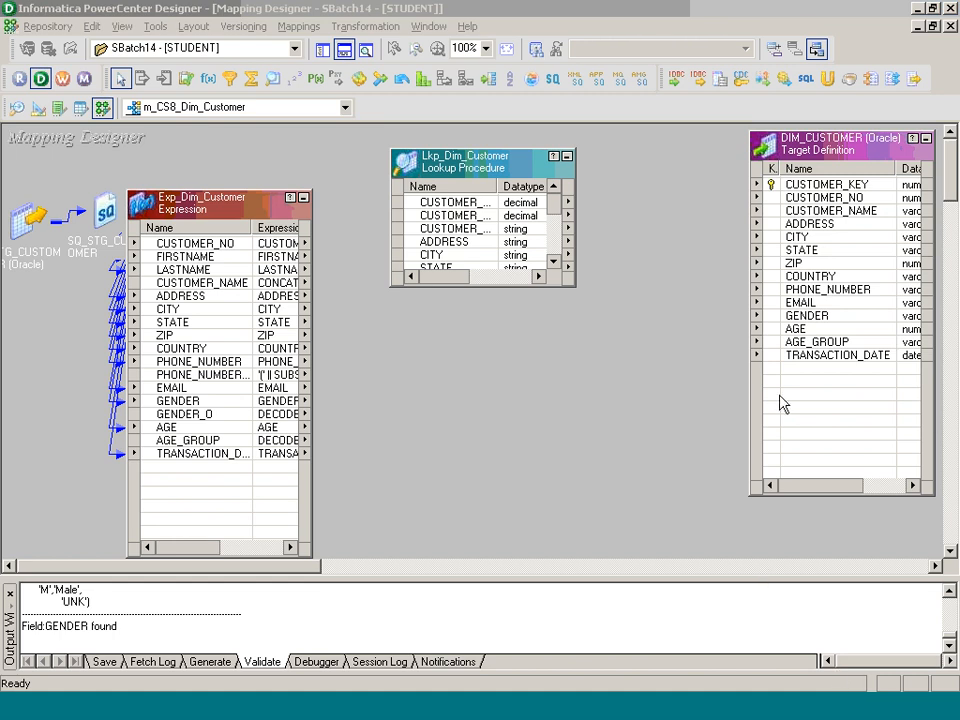
left_click(621, 408)
left_click(843, 699)
left_click(447, 422)
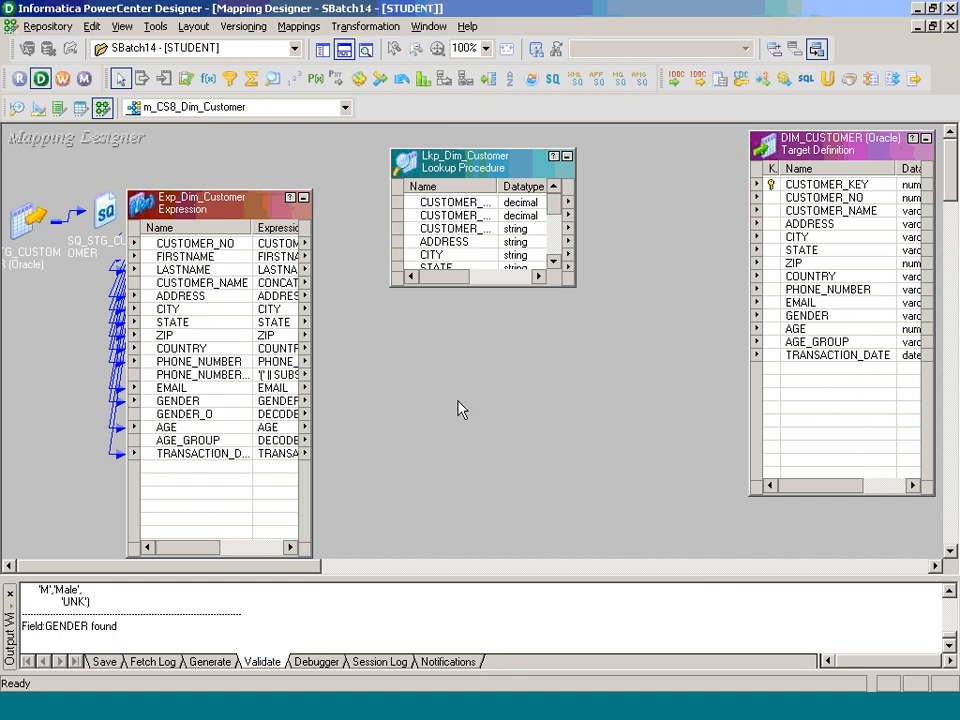
Link the CUSTOMER_NO port of Exp_Dim_Customer to Lkp_Dim_Customer as an additional port after the lookup columns.
left_click_drag(553, 199, 553, 262)
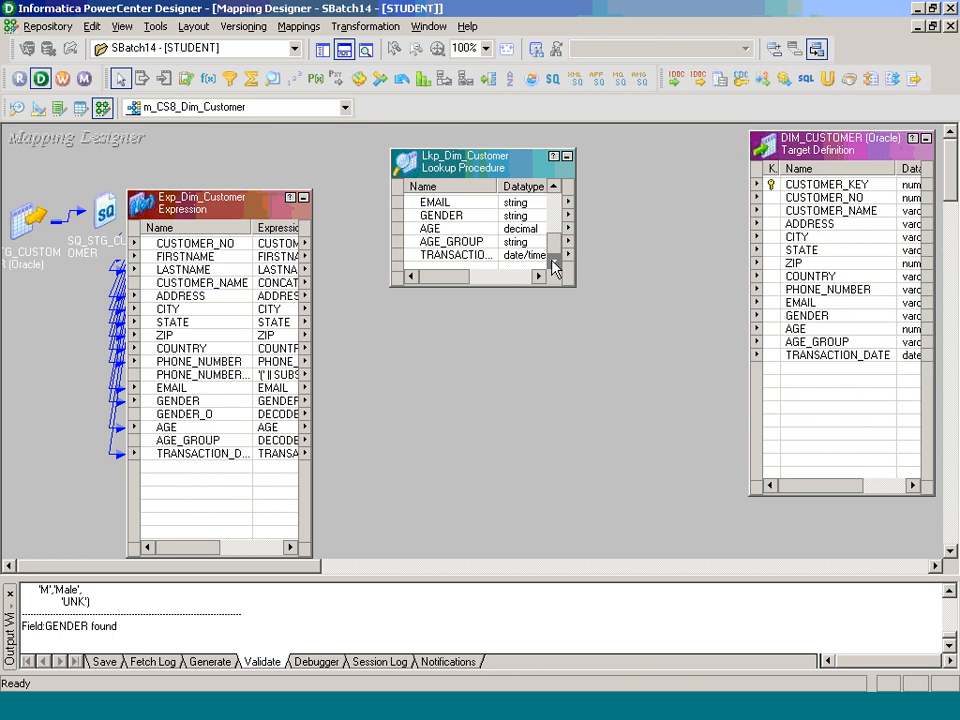
left_click(225, 246)
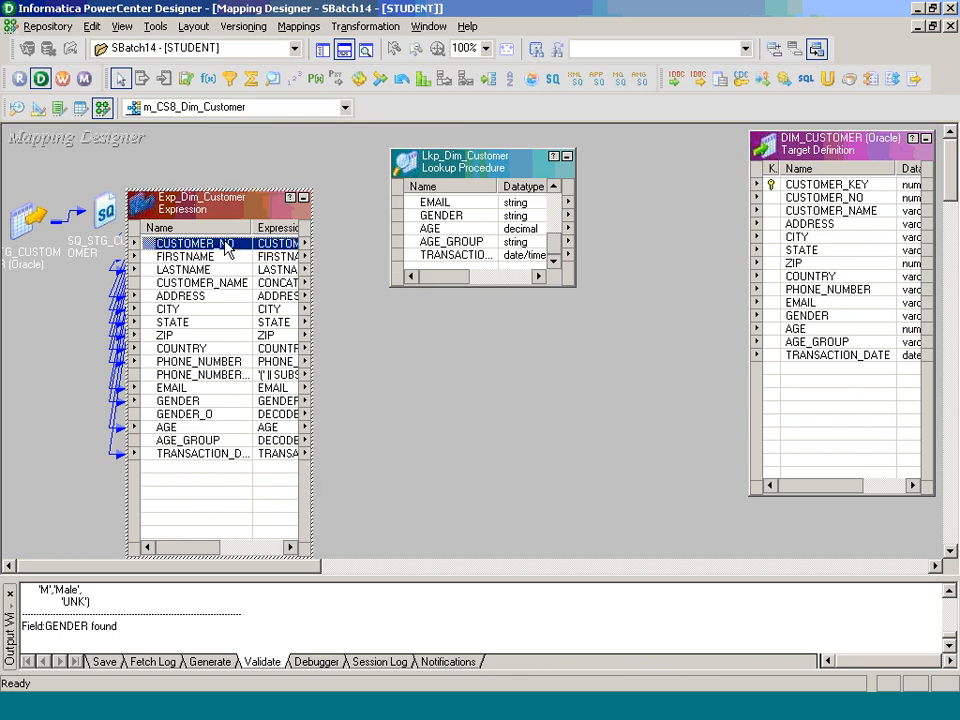
left_click_drag(225, 246, 484, 275)
left_click_drag(555, 205, 556, 248)
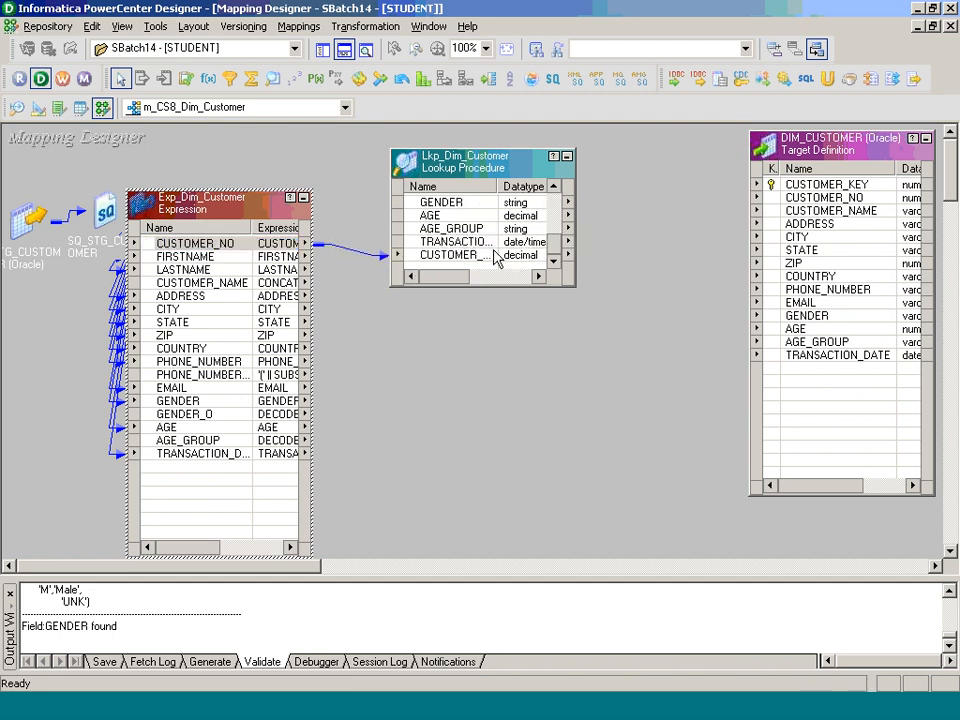
Rename the linked customer number port in Lkp_Dim_Customer as CUSTOMER_NO_INPUT.
double_click(481, 256)
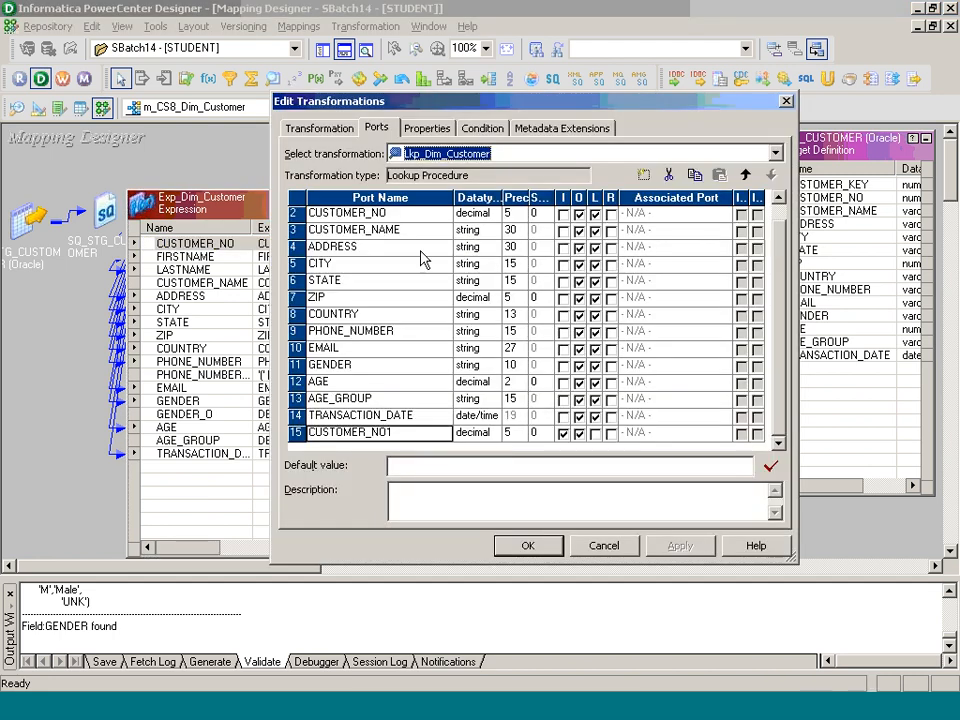
left_click(392, 431)
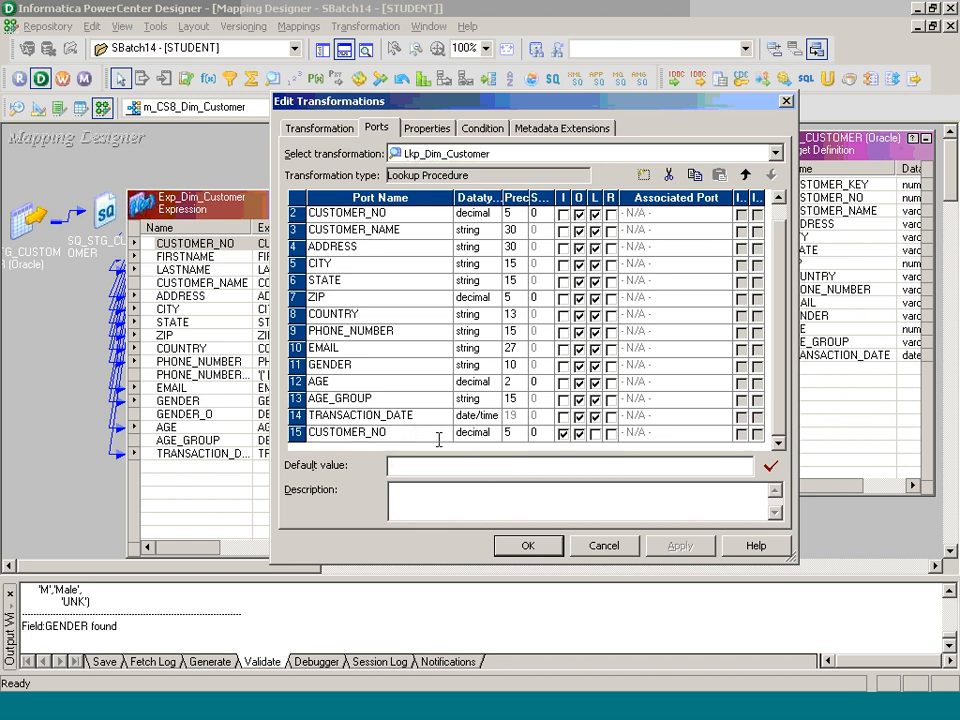
type("_INPUT")
Add a lookup condition that compares the CUSTOMER_NO lookup column with the CUSTOMER_NO_INPUT port.
left_click(478, 130)
left_click(643, 175)
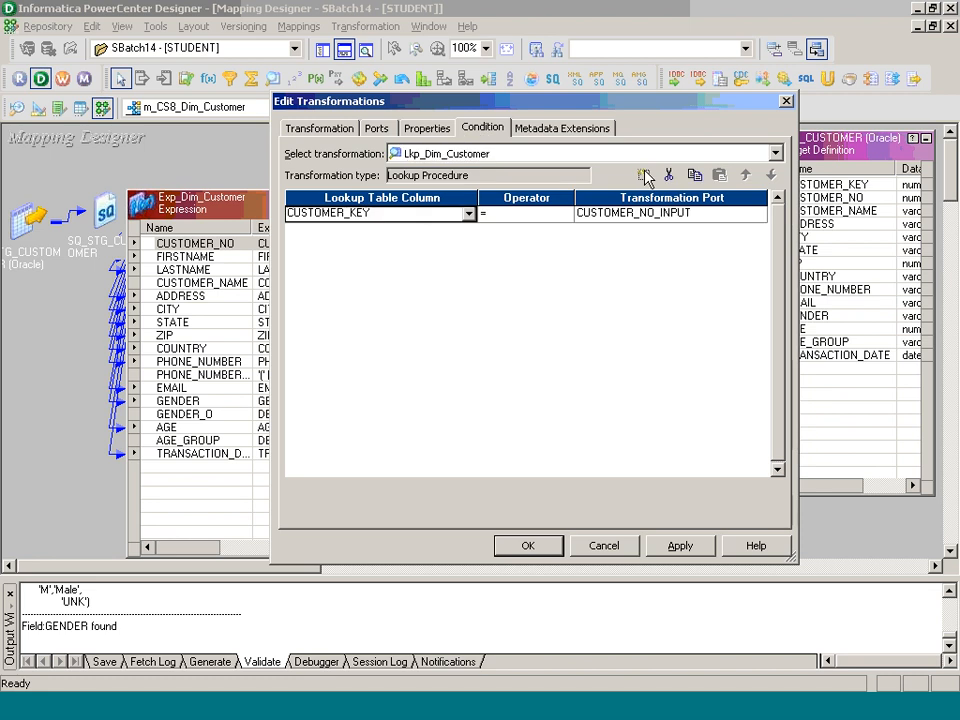
left_click(466, 213)
left_click(437, 251)
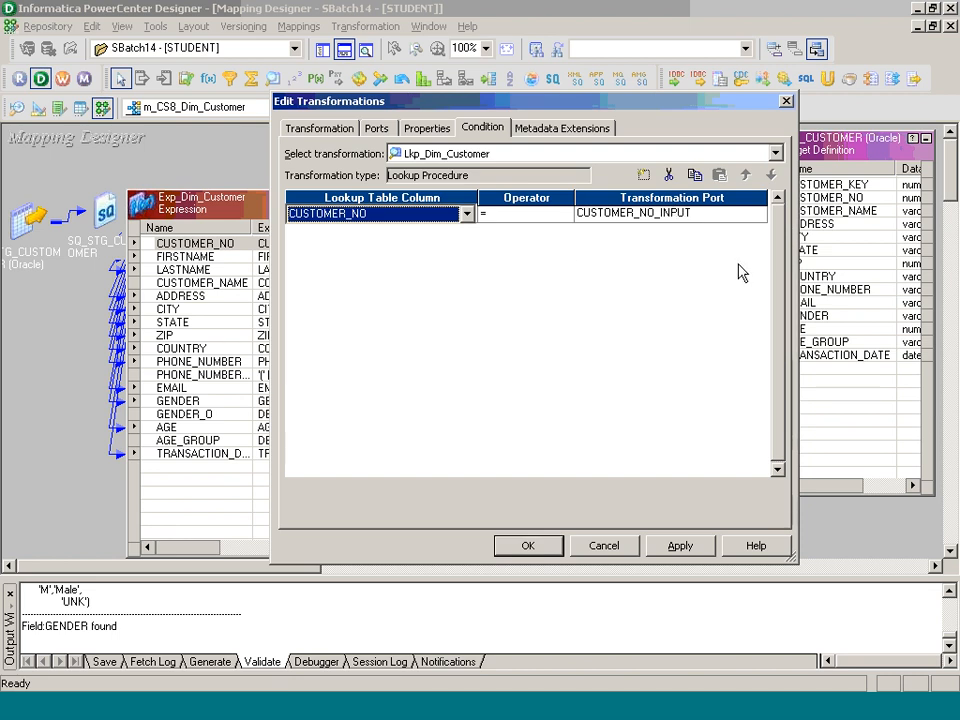
left_click(467, 214)
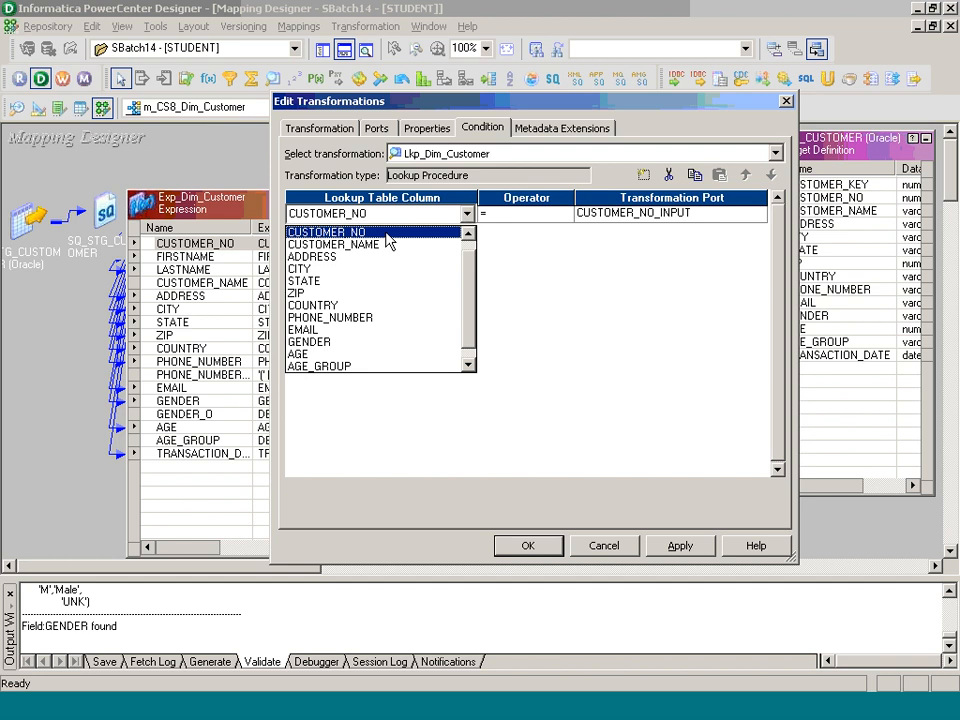
left_click(477, 240)
left_click(466, 214)
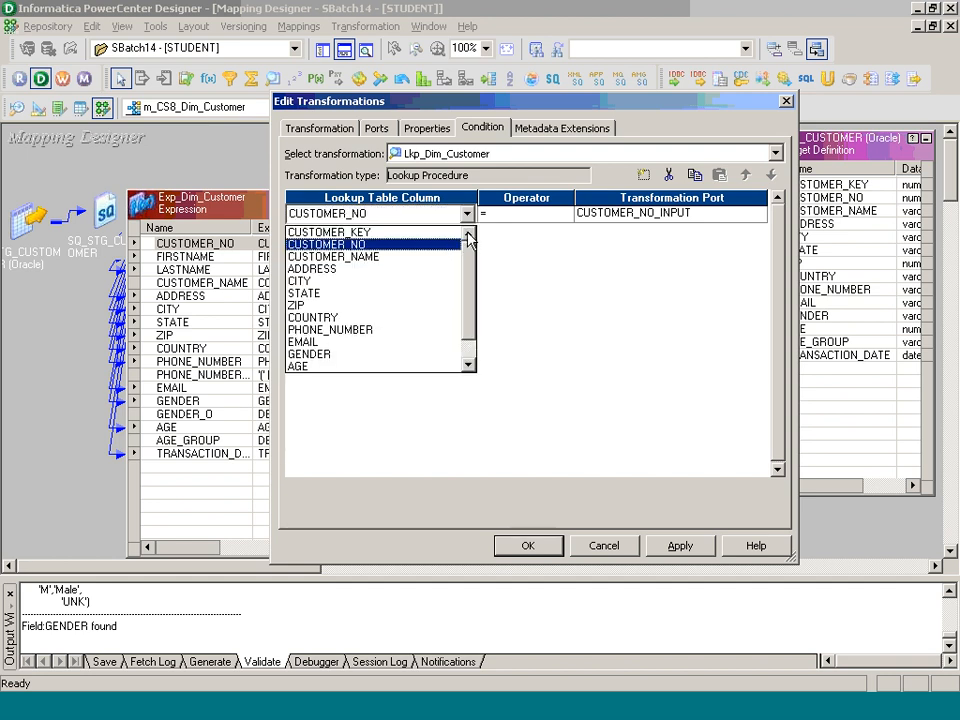
left_click(544, 300)
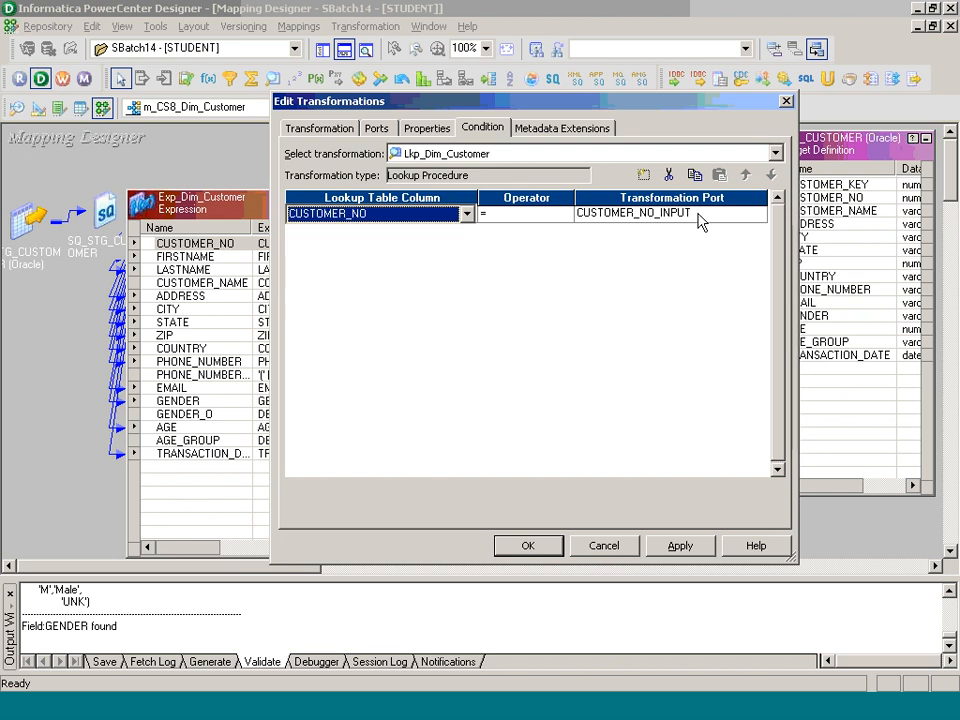
Keep the = operator in the lookup condition, accept the lookup settings and save the mapping.
left_click(560, 213)
left_click(558, 213)
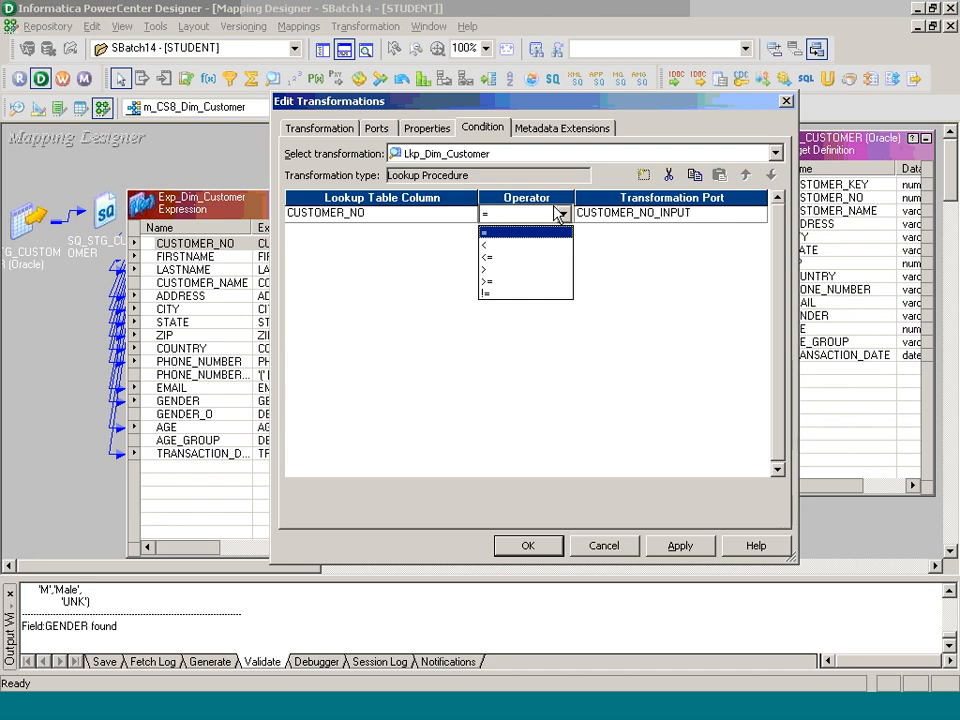
left_click(559, 214)
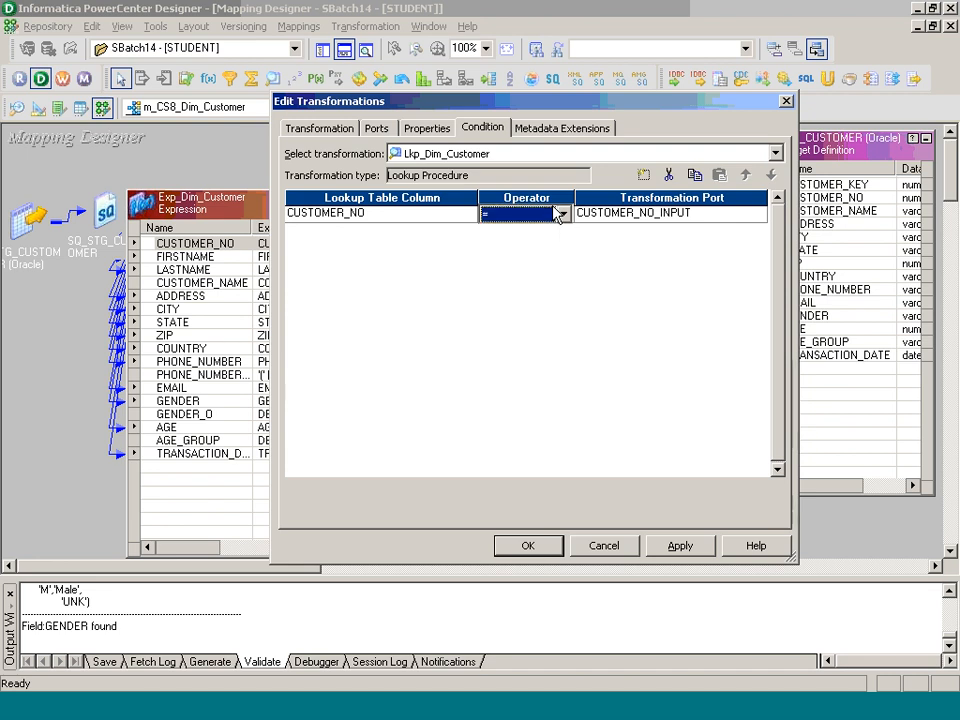
left_click(545, 546)
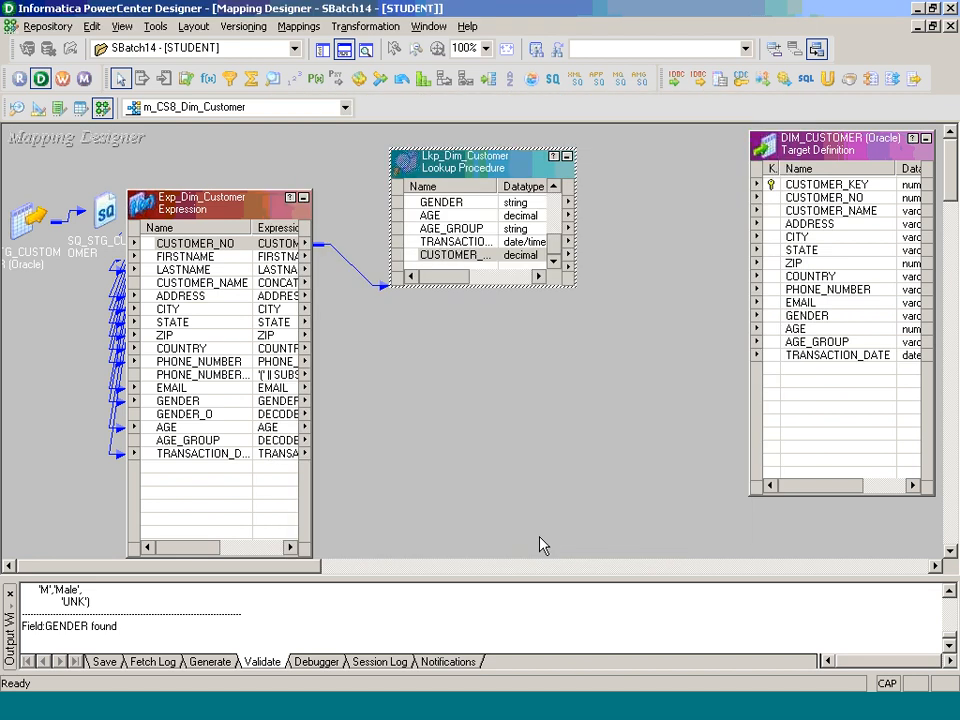
key("ctrl+s")
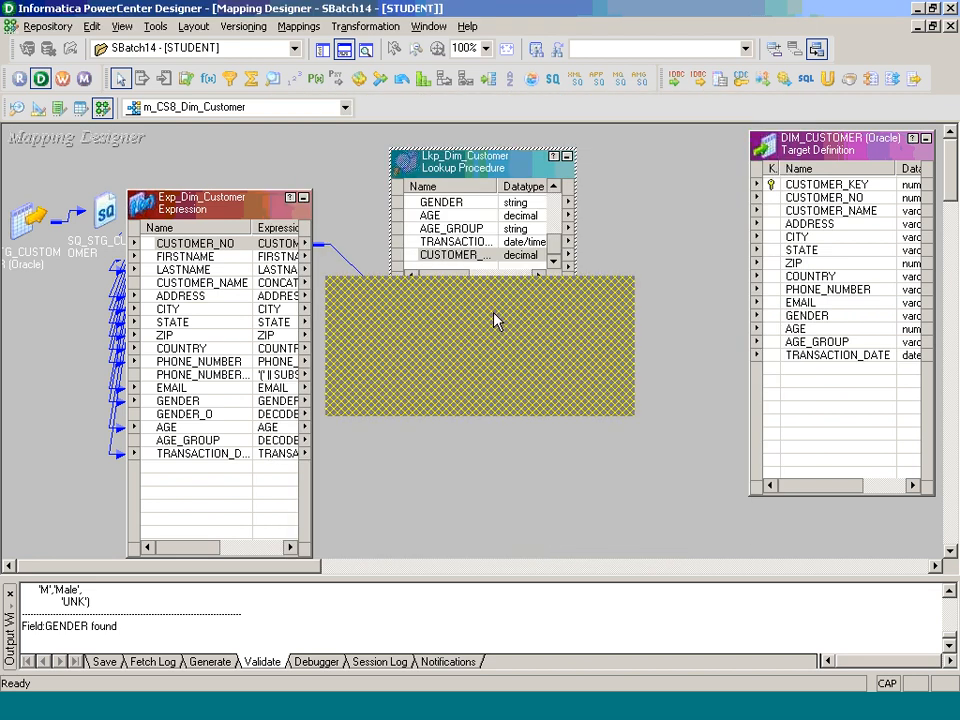
Switch to Paint and review the notes on the lookup, the router and the insert and update streams.
key("alt+Tab")
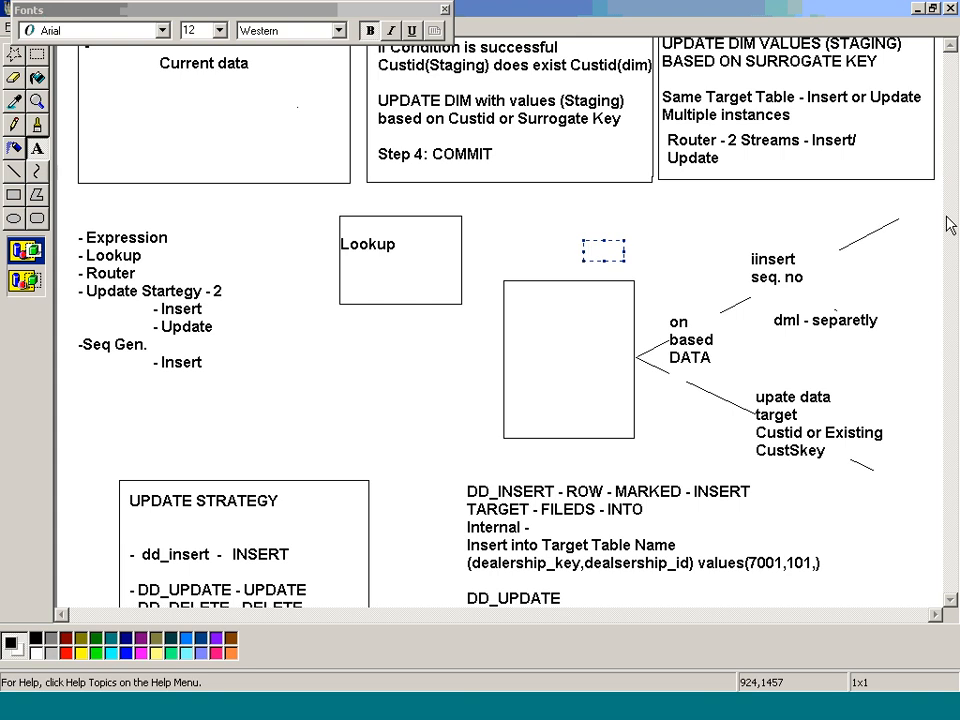
left_click(913, 236)
left_click(957, 138)
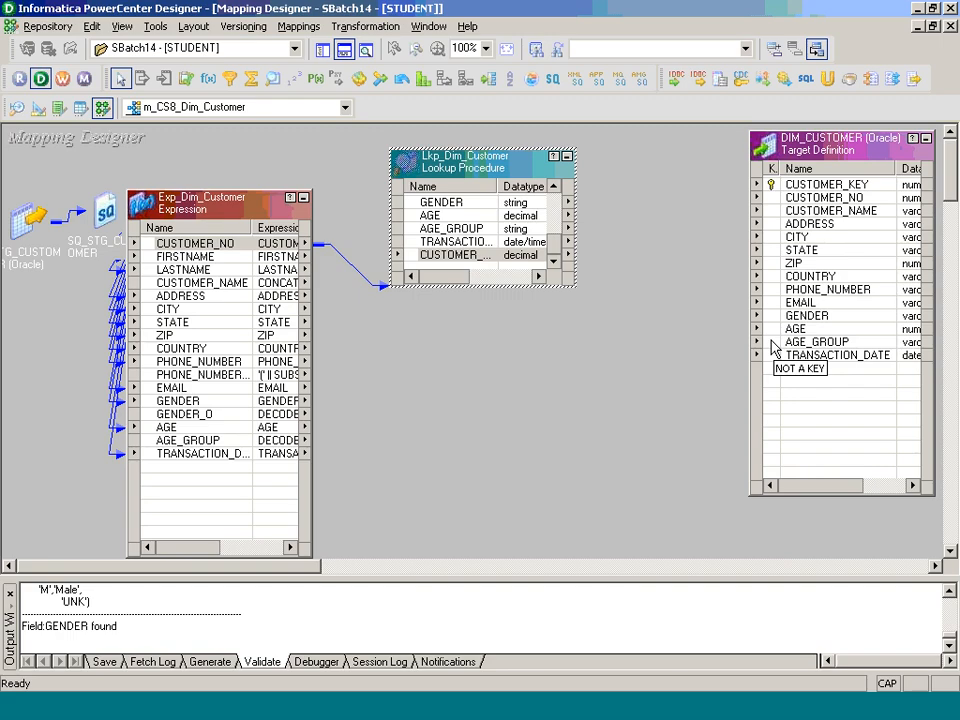
Back in the Designer, create a Router transformation named "Rtr_Dim_Customer" in the mapping.
left_click_drag(514, 178, 491, 266)
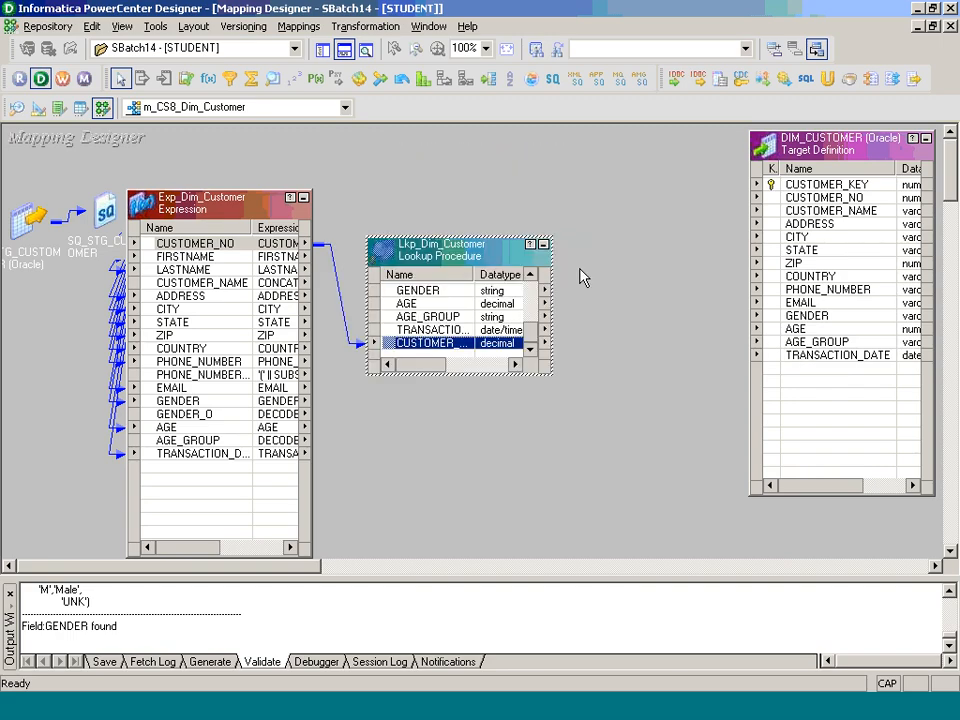
left_click(375, 26)
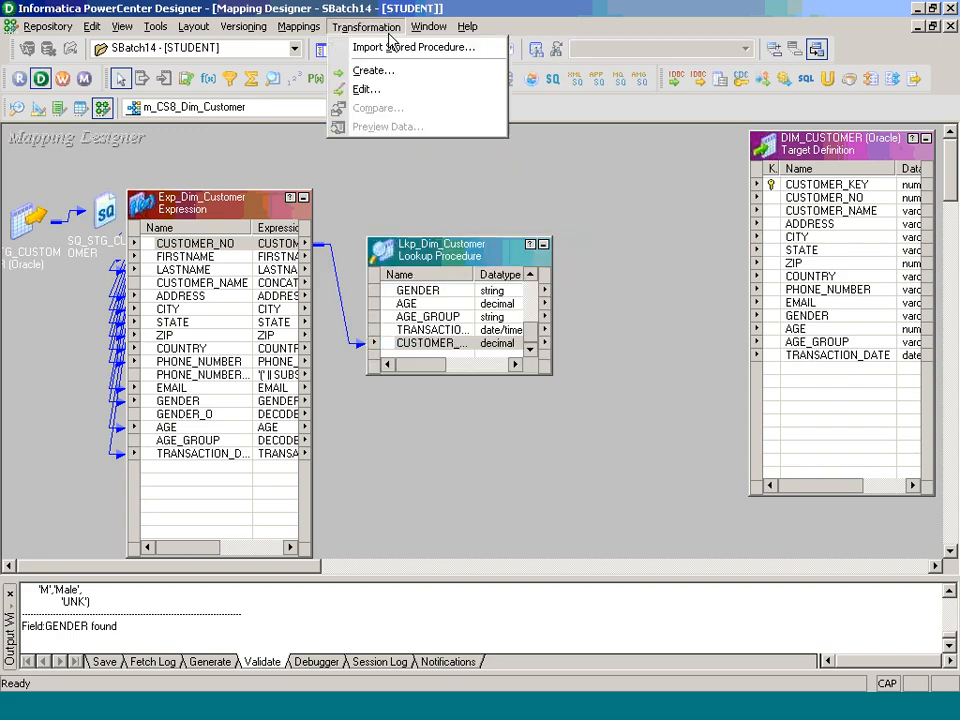
left_click(406, 69)
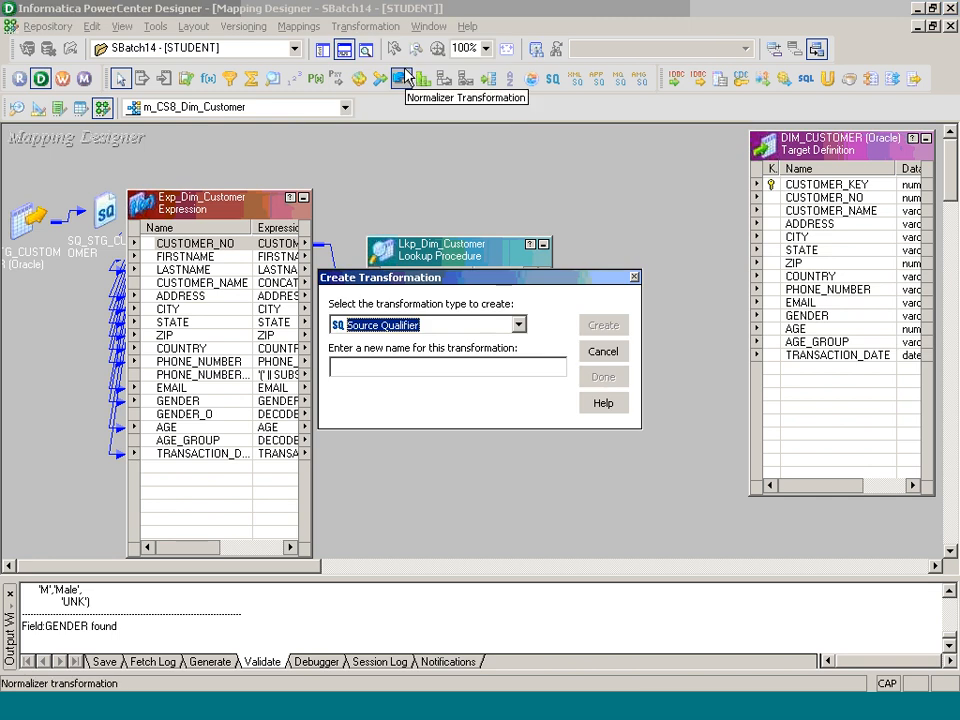
key("r")
key("o")
key("Tab")
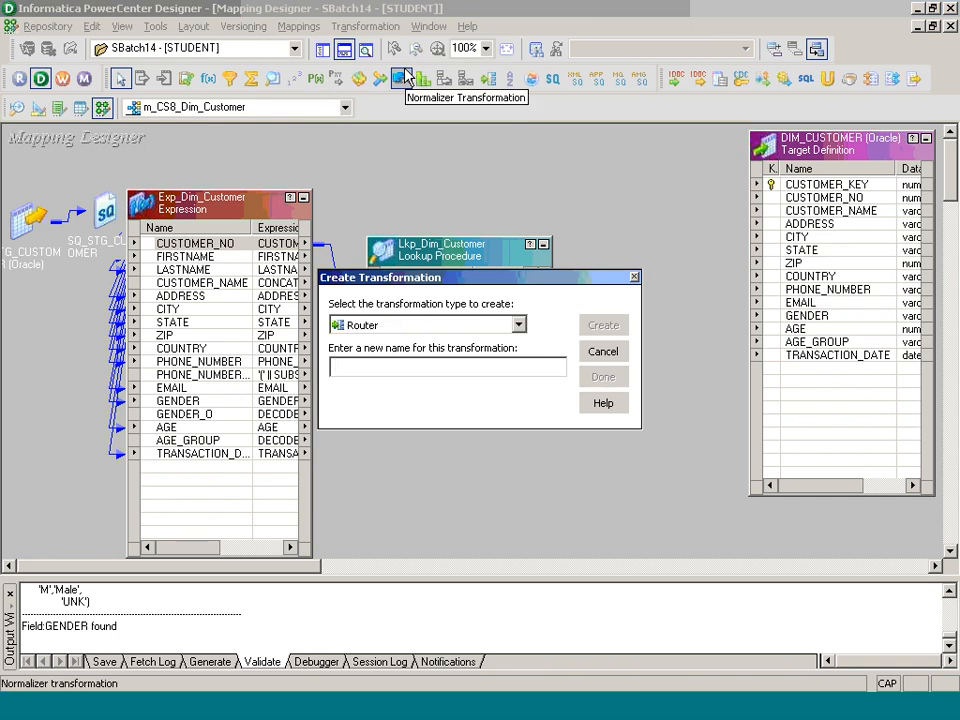
type("r")
key("Caps_Lock")
type("tr_Dim_Customer")
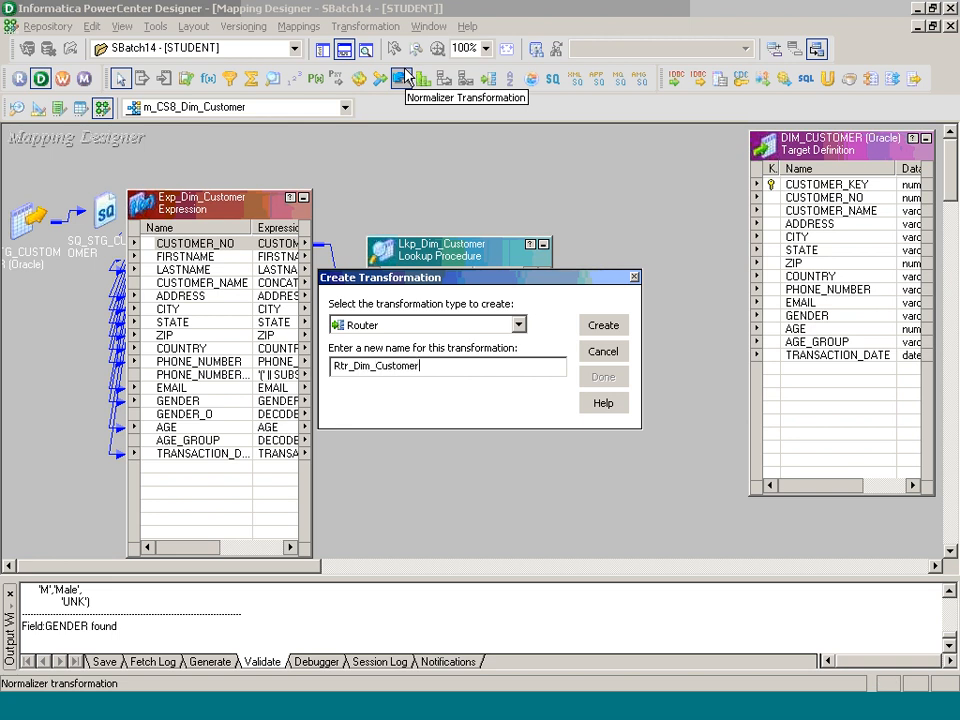
key("Return")
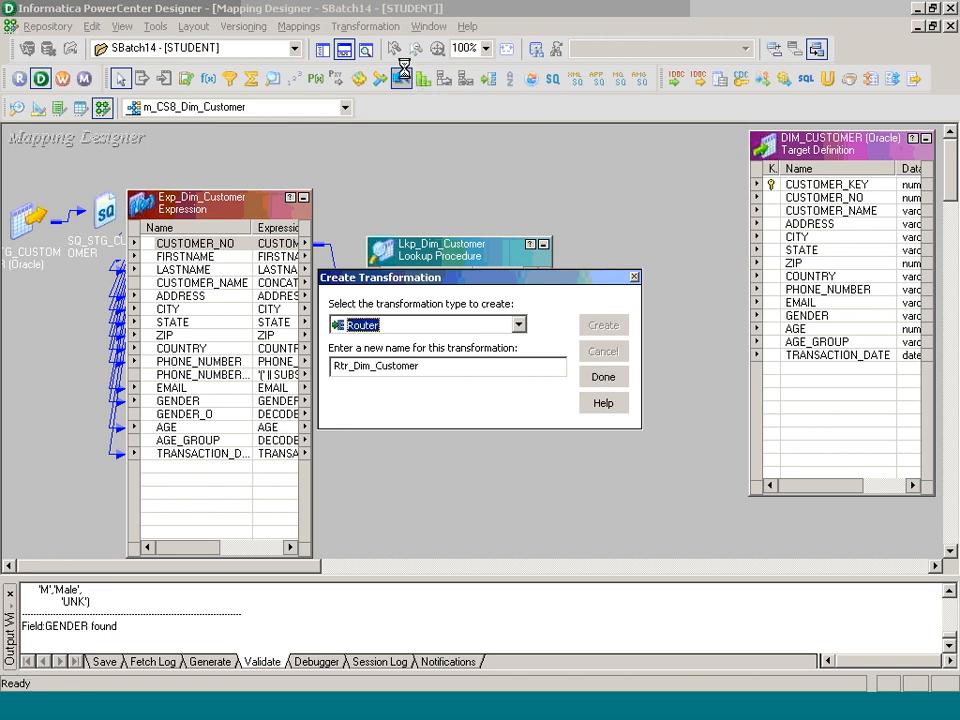
left_click(617, 377)
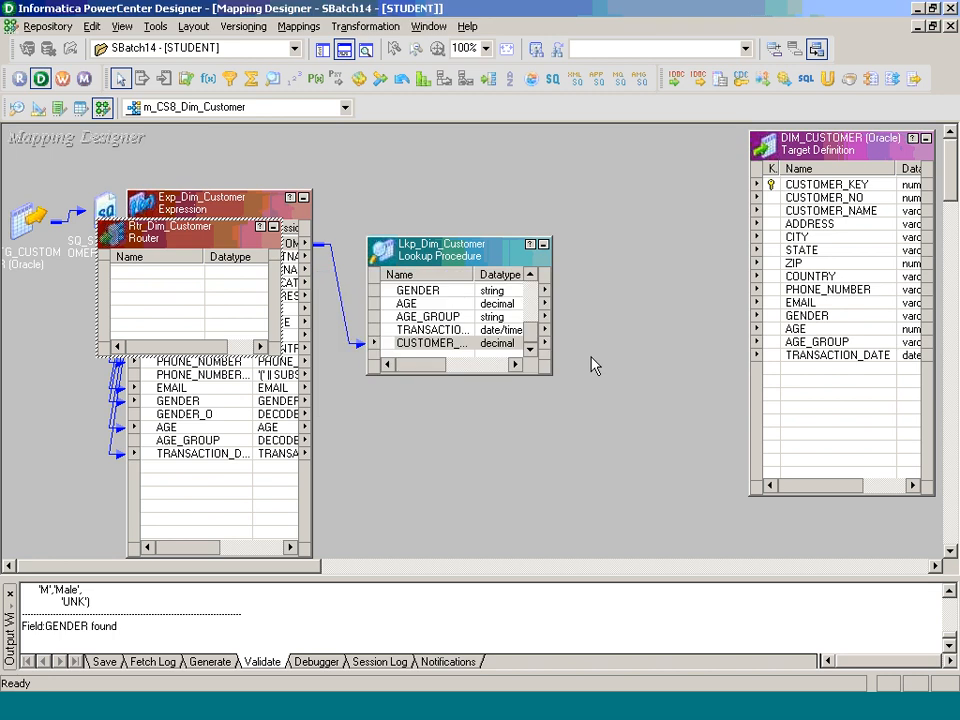
Place Rtr_Dim_Customer between the lookup and the target, move Lkp_Dim_Customer up, and widen the lookup's Name column to fit its port names.
left_click_drag(488, 261, 467, 197)
left_click_drag(219, 233, 672, 328)
left_click_drag(508, 267, 510, 221)
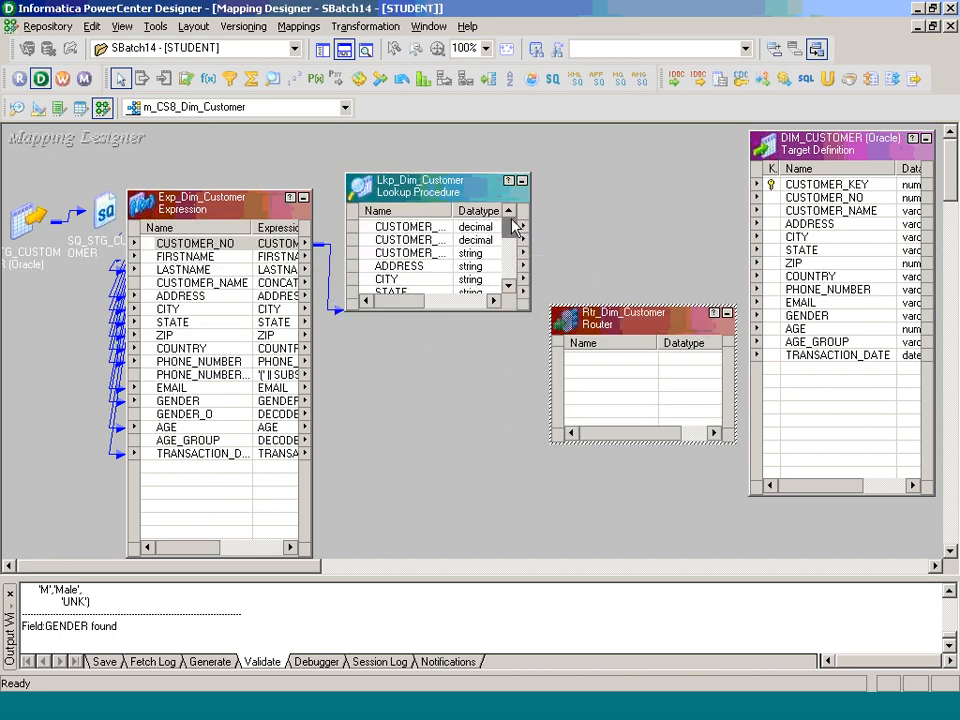
double_click(452, 213)
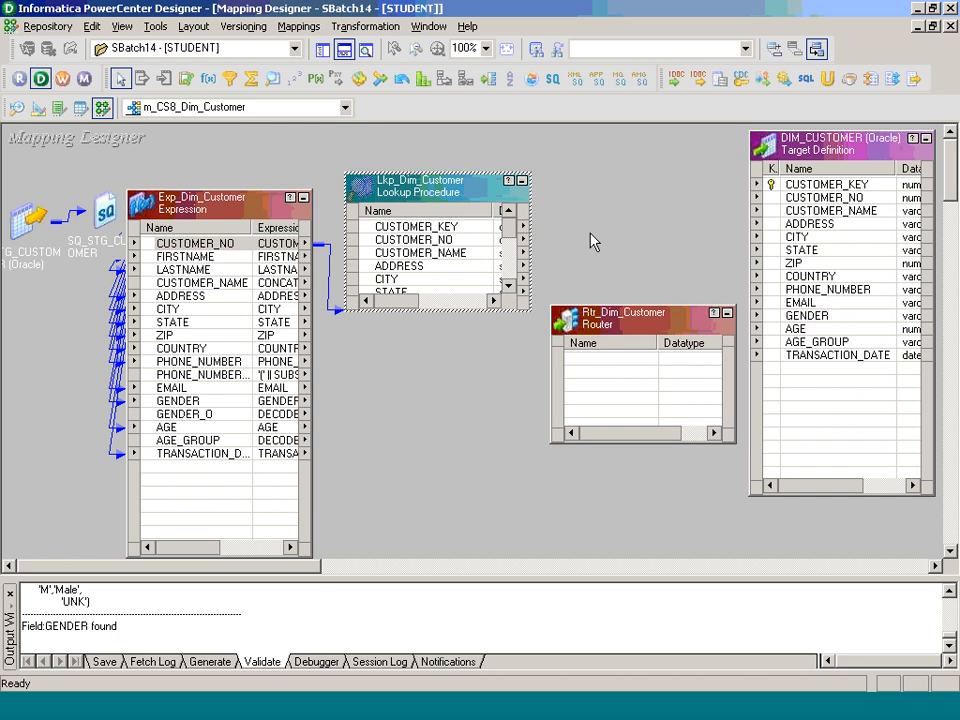
Link the CUSTOMER_KEY port of Lkp_Dim_Customer to the input group of Rtr_Dim_Customer.
left_click(471, 228)
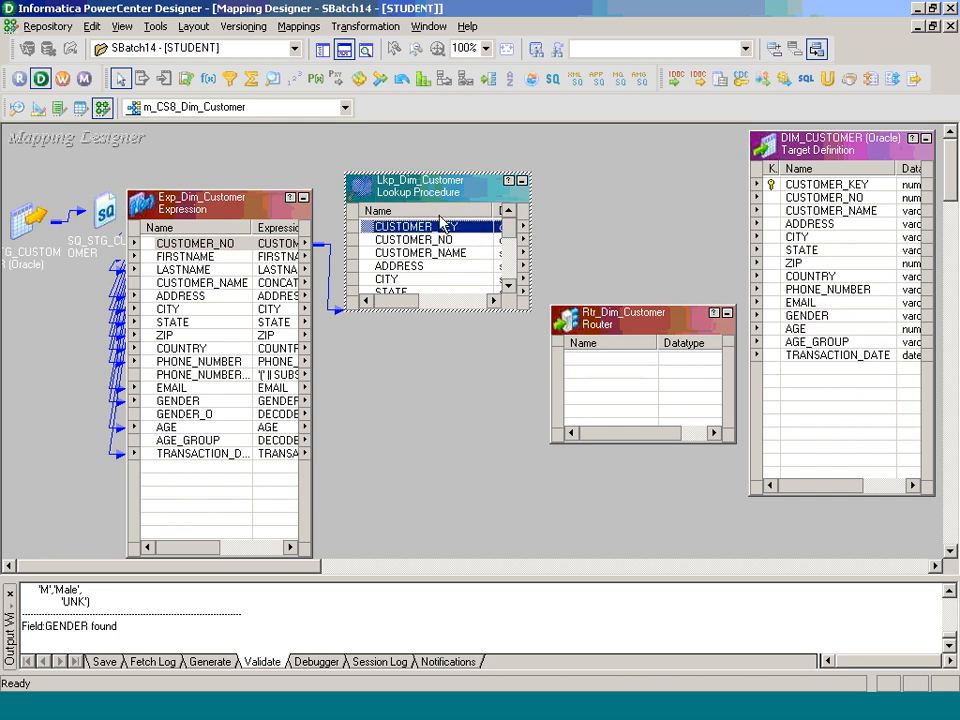
left_click_drag(471, 228, 582, 365)
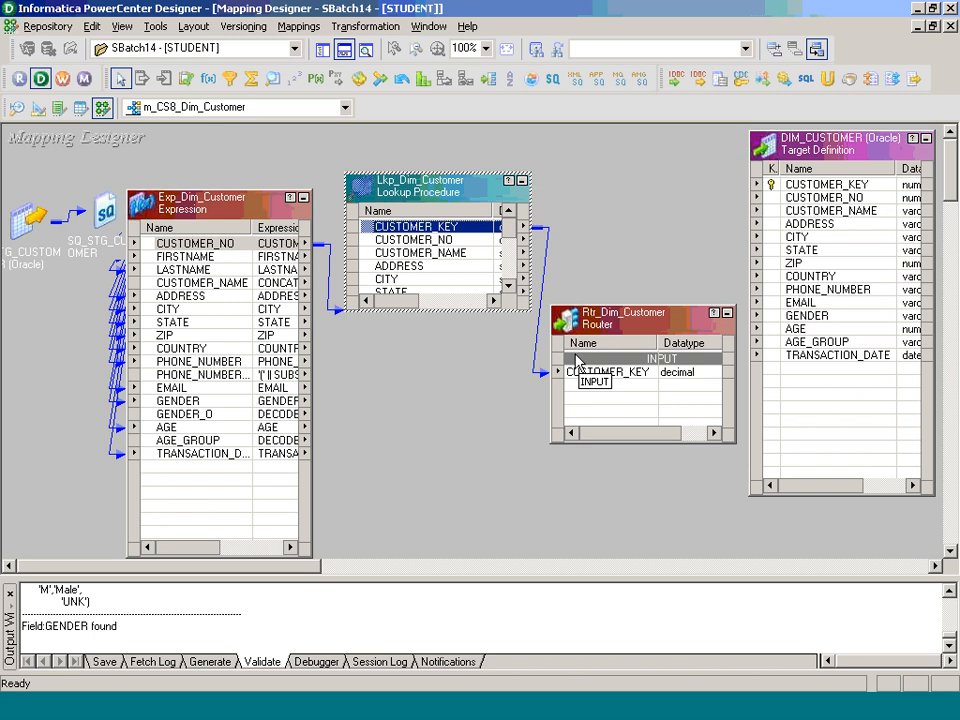
left_click(630, 374)
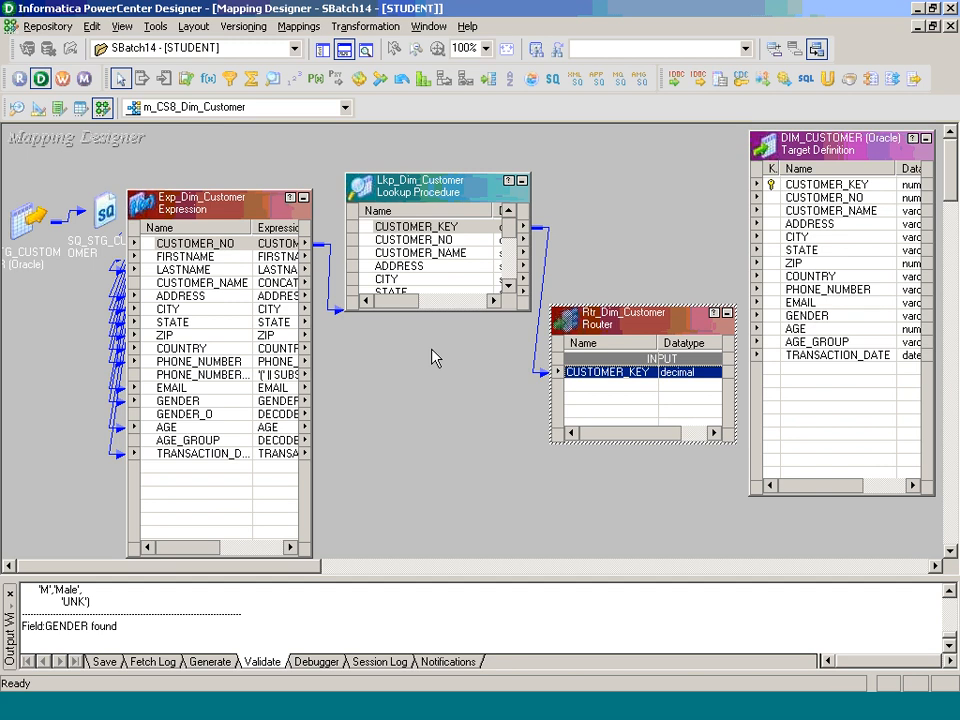
Rename the router's CUSTOMER_KEY input port as CUSTOMER_KEY_LKP.
double_click(637, 374)
left_click(400, 230)
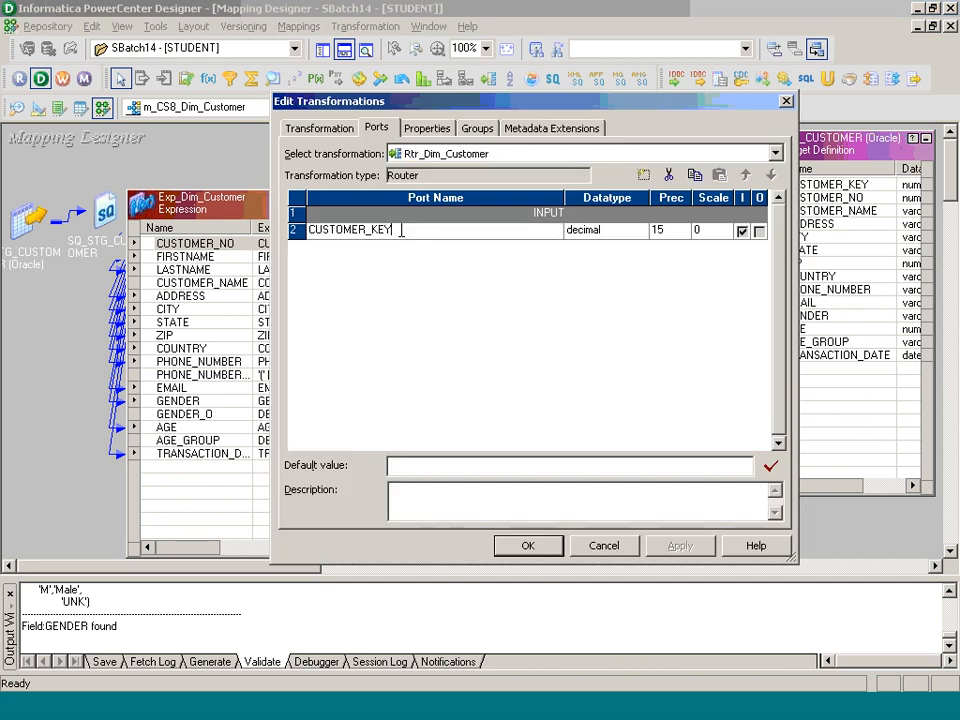
type("_LKP")
left_click(530, 547)
left_click(497, 370)
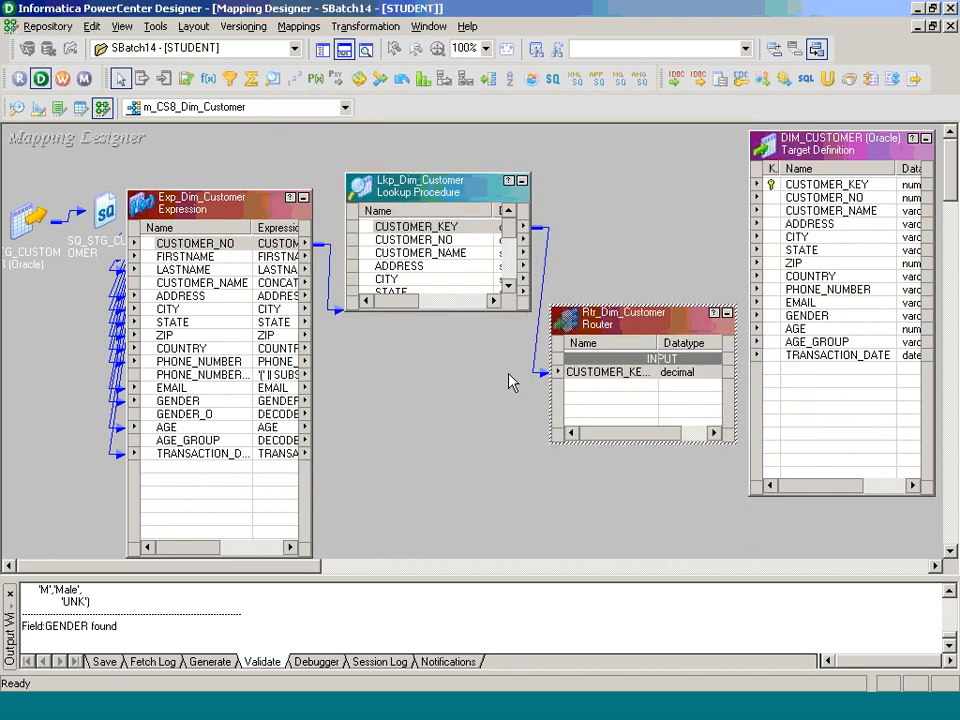
left_click(618, 371)
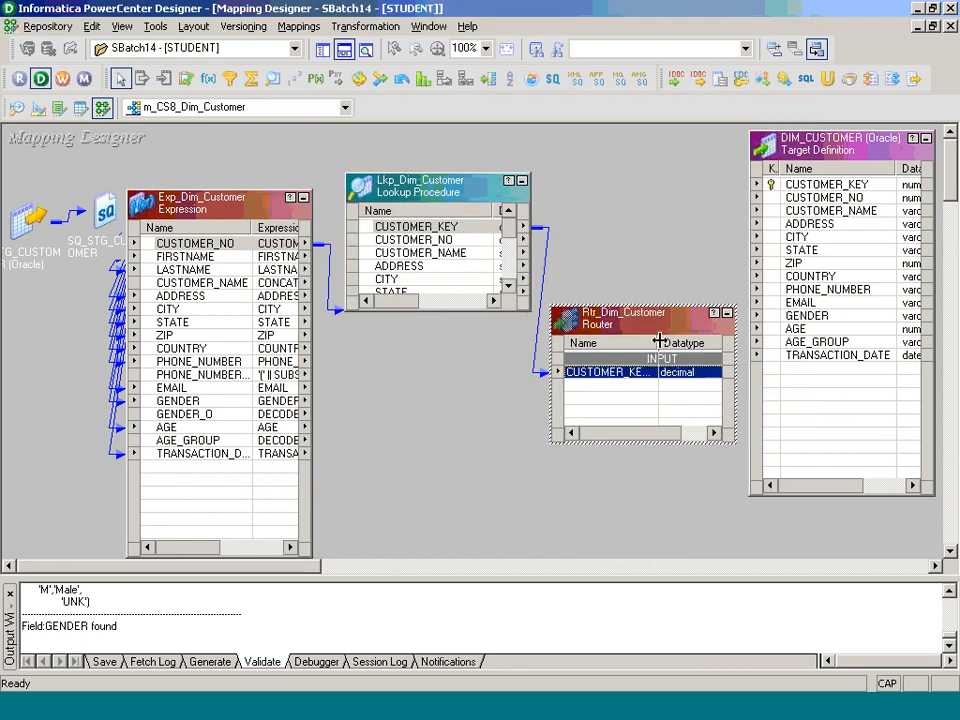
Widen the Name column of Rtr_Dim_Customer and check its CUSTOMER_KEY_LKP port definition.
double_click(658, 342)
double_click(650, 375)
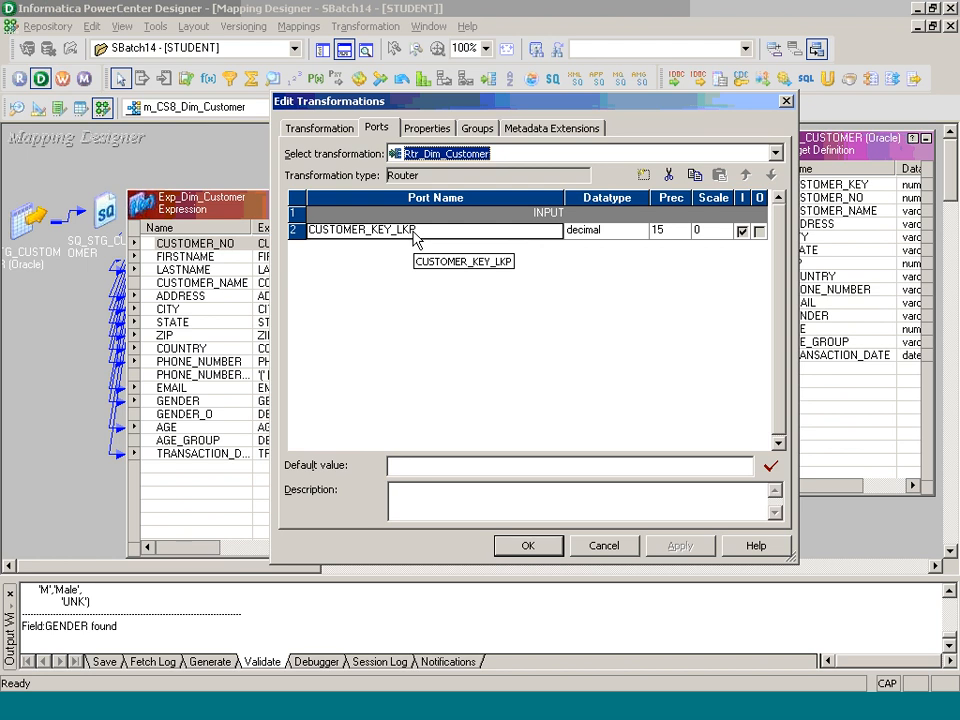
left_click(536, 549)
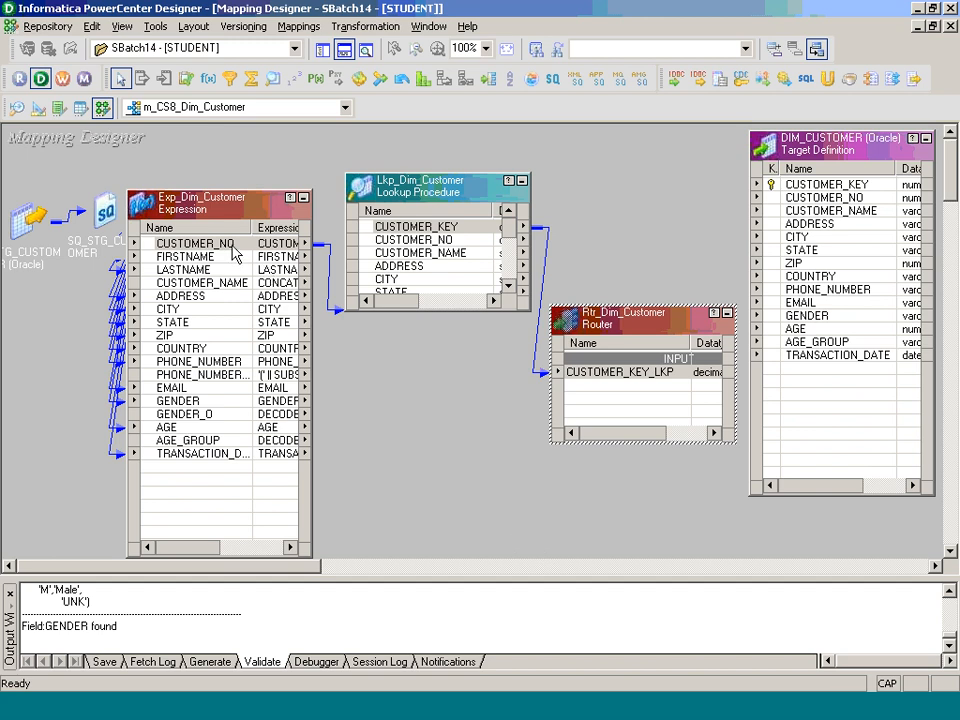
Iconize Lkp_Dim_Customer, move Rtr_Dim_Customer up beside it, and stretch the router's height to fit more ports.
left_click(522, 180)
left_click_drag(653, 347, 565, 178)
left_click(594, 277)
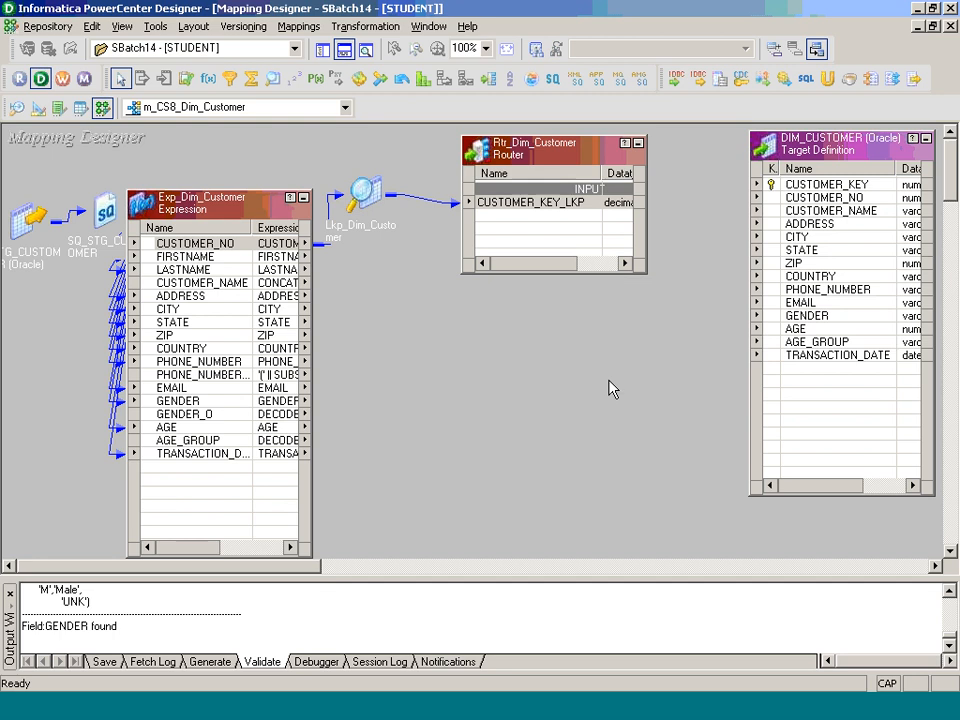
left_click(568, 231)
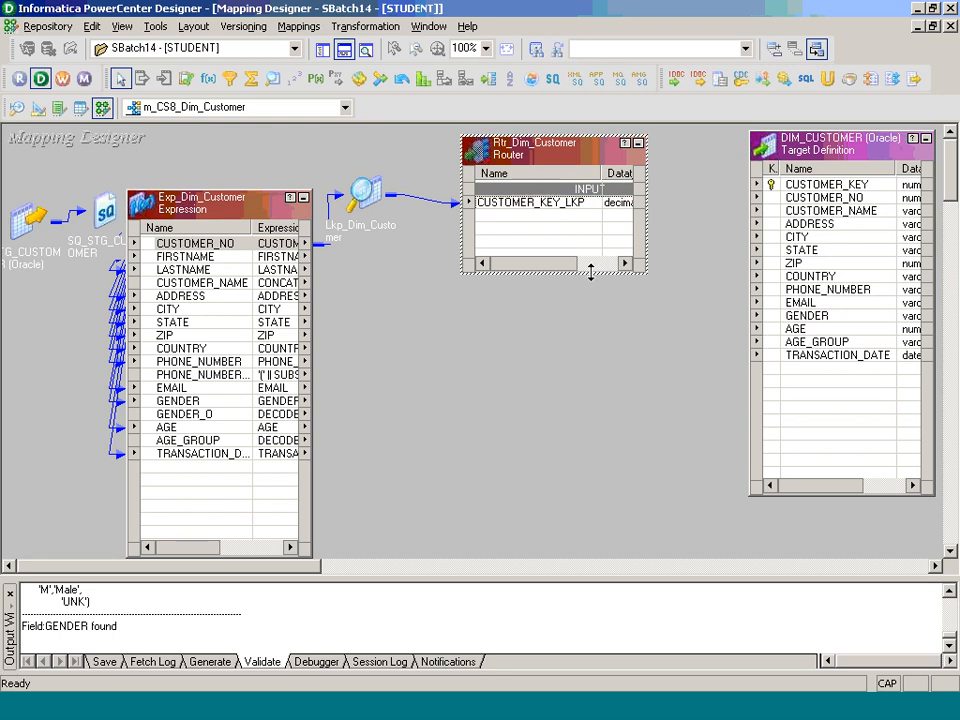
left_click_drag(590, 272, 605, 528)
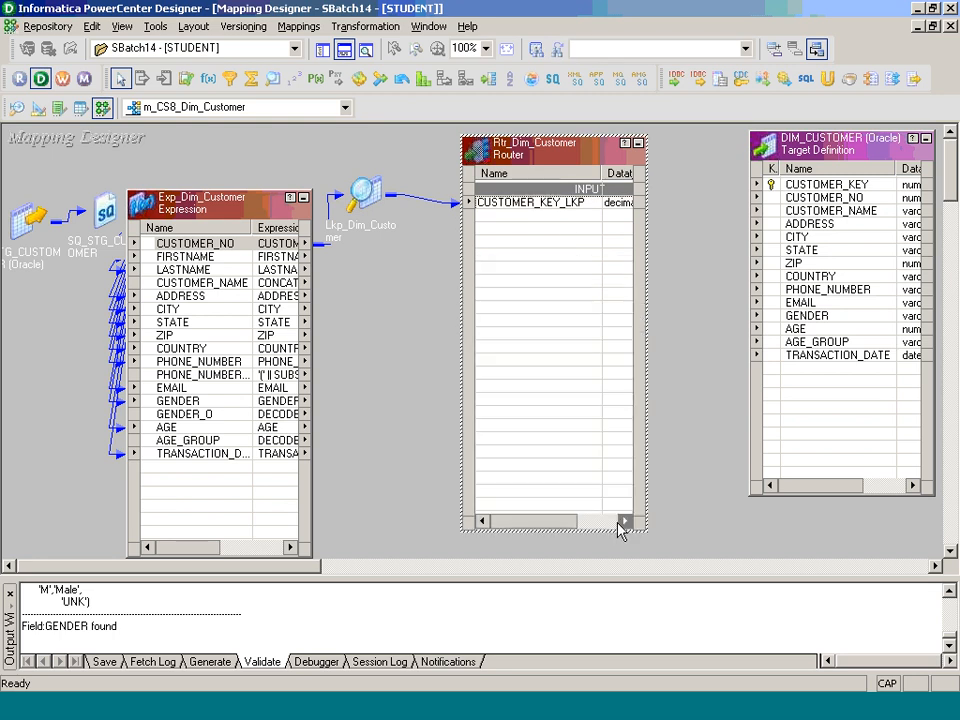
Link the expression's CUSTOMER_NAME, ADDRESS, CITY, STATE, ZIP, COUNTRY and PHONE_NUMBER_O ports to the router's input group.
left_click_drag(200, 283, 516, 231)
left_click(228, 300)
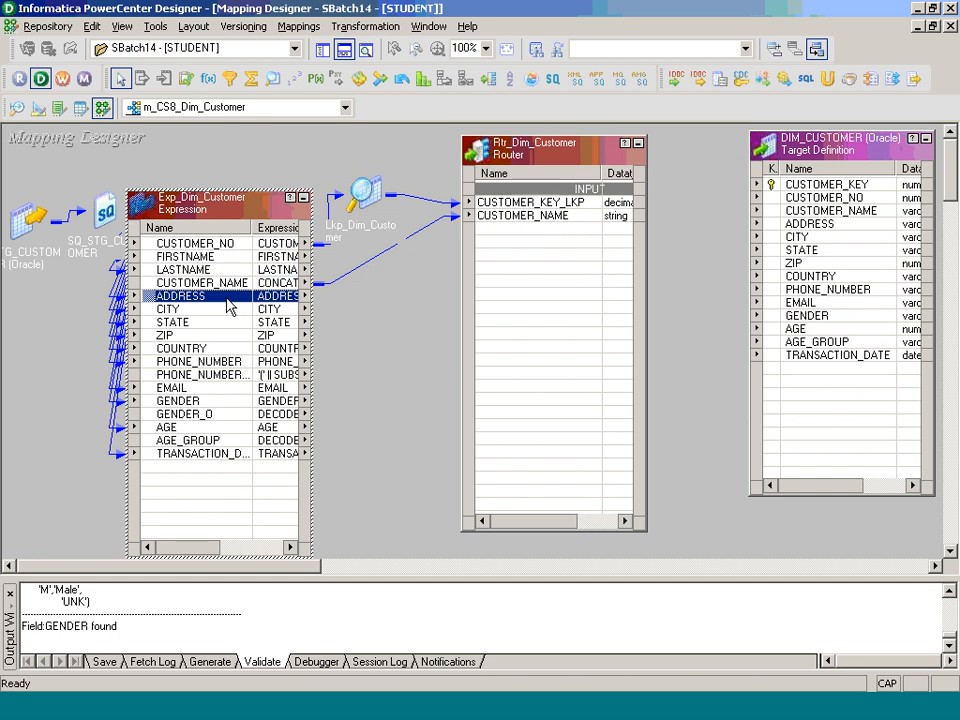
left_click_drag(228, 300, 540, 255)
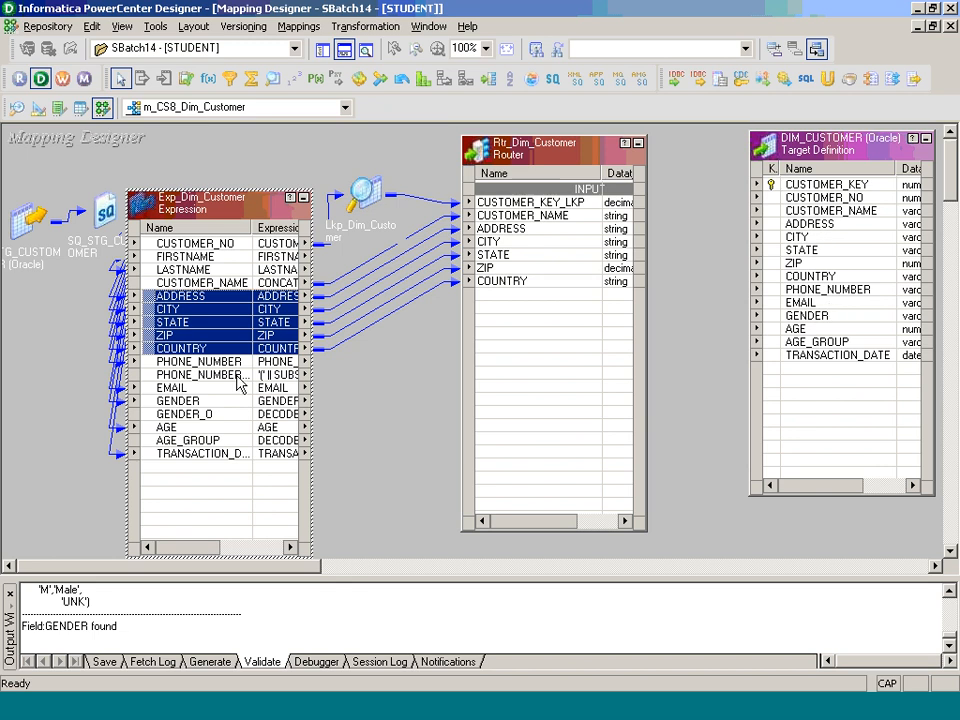
left_click_drag(238, 374, 529, 305)
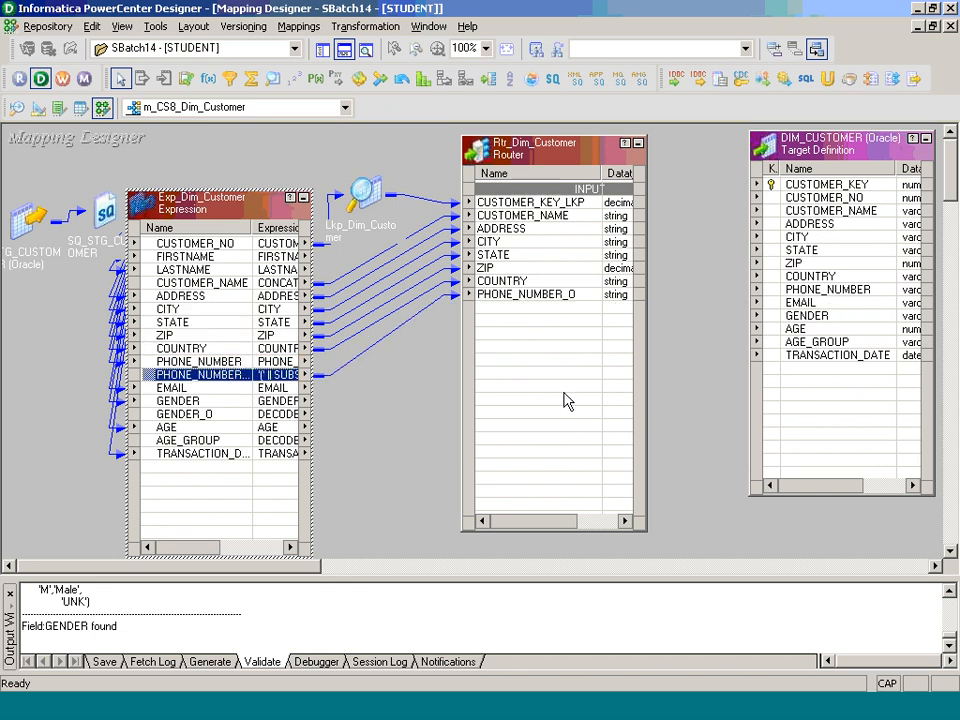
Link the expression's EMAIL, GENDER_O, AGE, AGE_GROUP and TRANSACTION_DATE ports to Rtr_Dim_Customer, and save the mapping.
left_click(187, 389)
left_click_drag(186, 391, 539, 314)
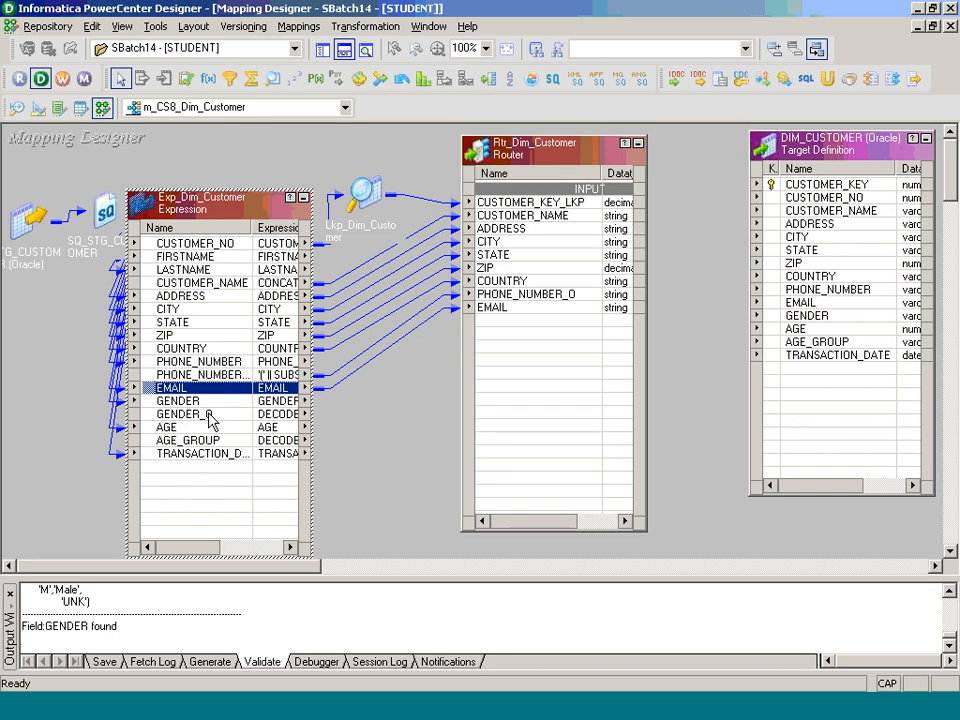
left_click_drag(209, 414, 543, 331)
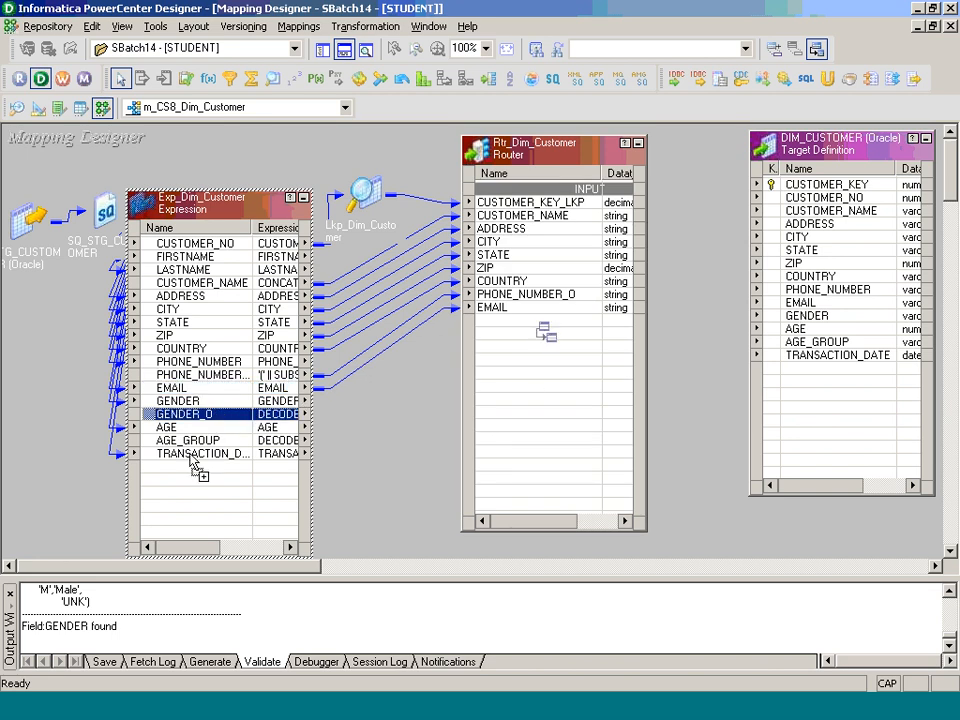
mouse_move(166, 428)
left_mouse_down()
mouse_move(193, 457)
mouse_move(548, 362)
left_mouse_up()
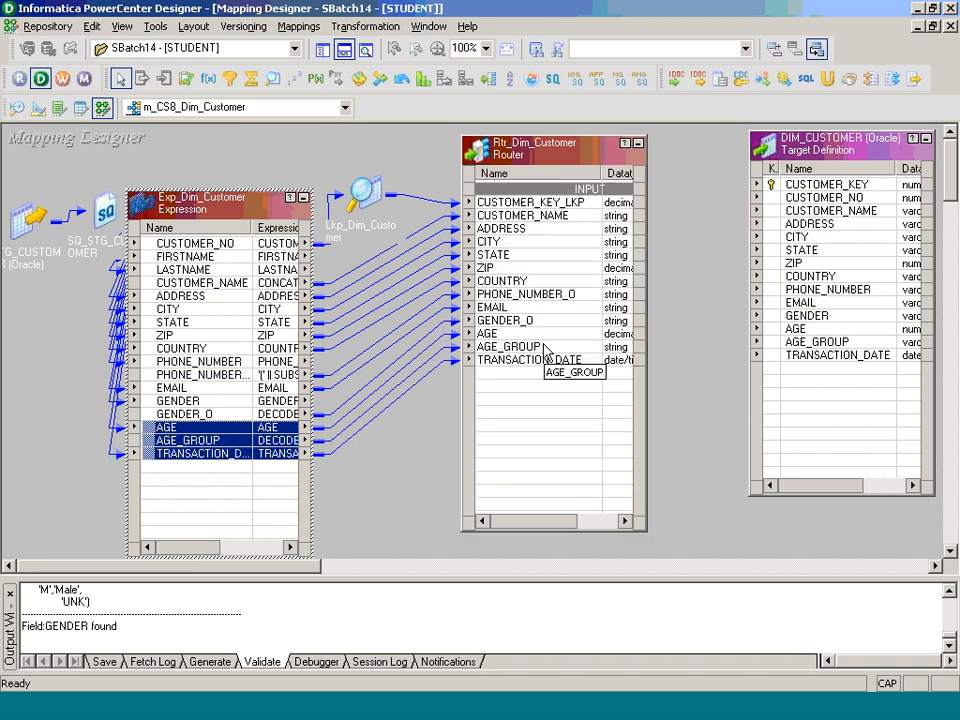
key("ctrl+s")
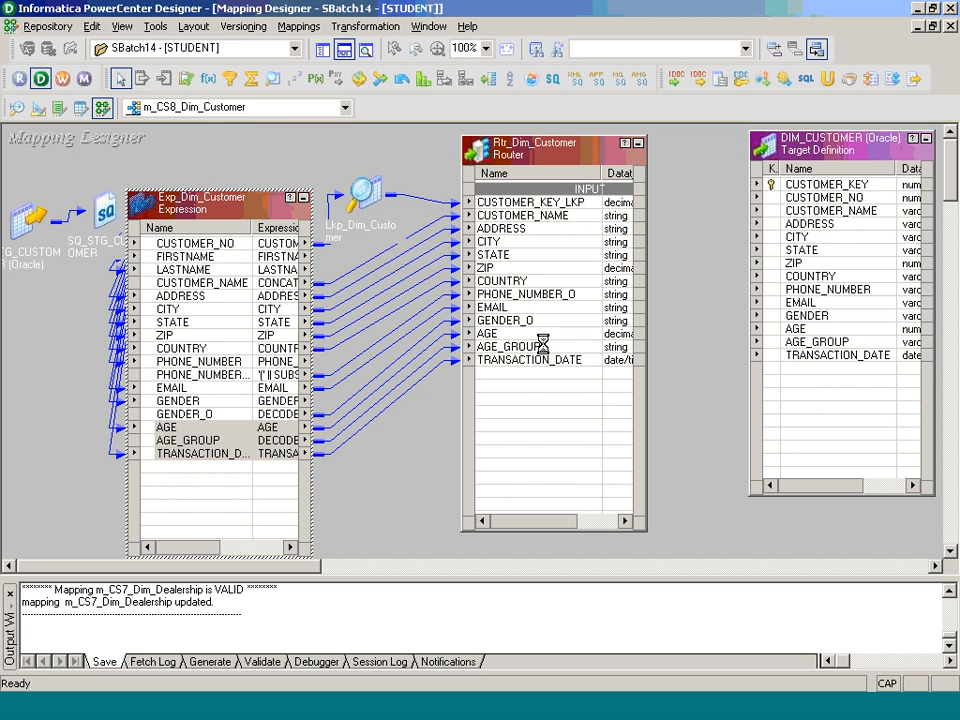
Iconize Exp_Dim_Customer and move the Lkp_Dim_Customer icon up next to it.
left_click(303, 198)
left_click(303, 198)
left_click_drag(364, 192, 253, 160)
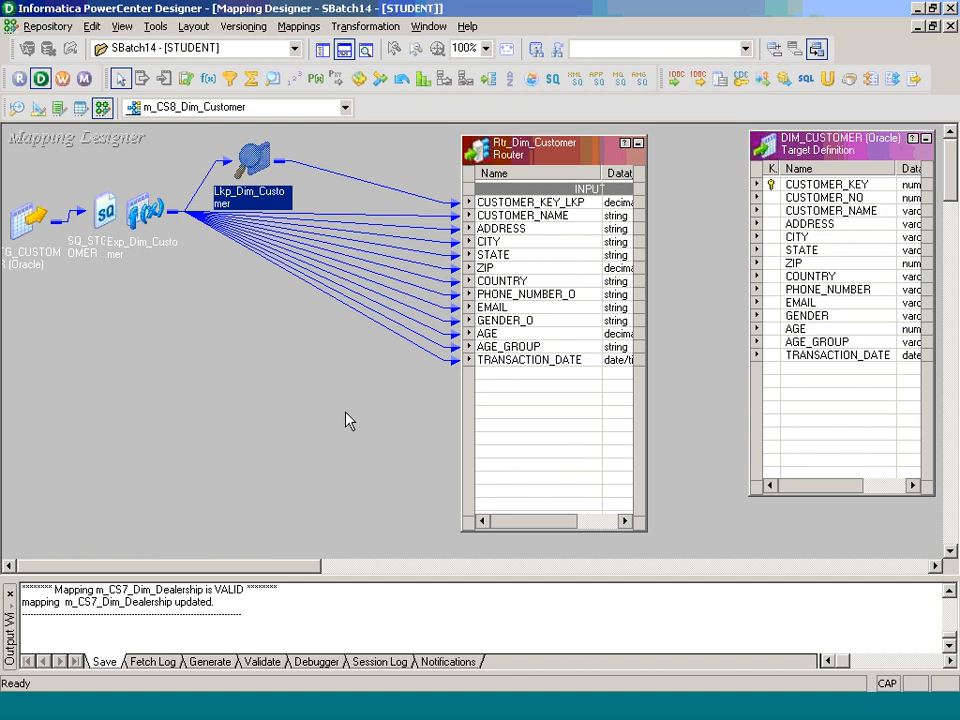
Glance at the algorithm notes in Paint, return to the Designer, and add a group named NEW_RECORD to Rtr_Dim_Customer.
key("alt+Tab")
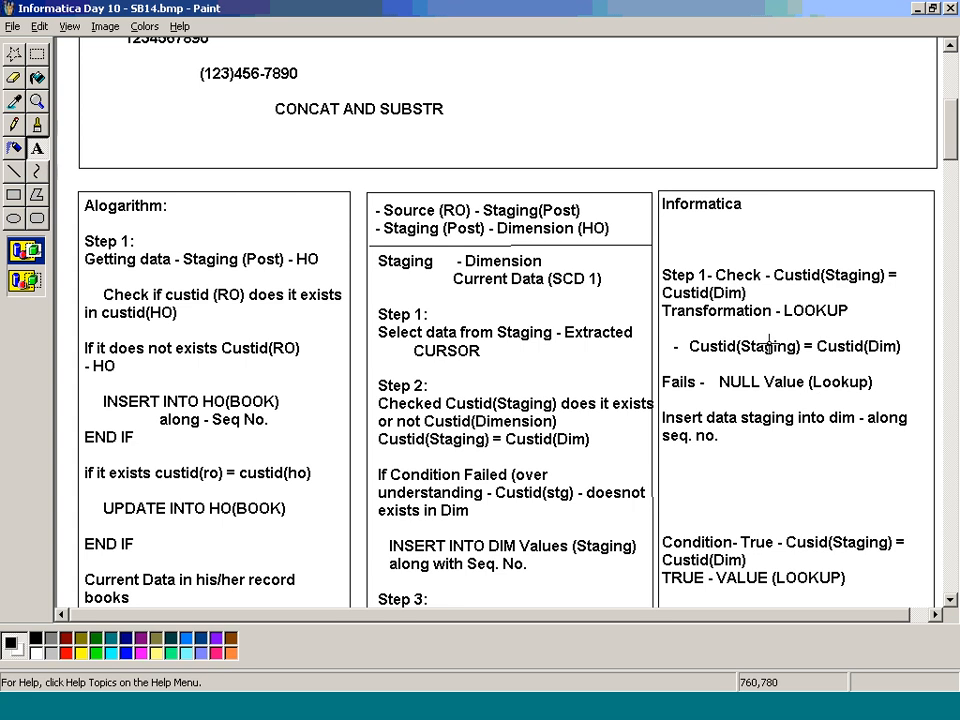
key("alt+Tab")
double_click(568, 343)
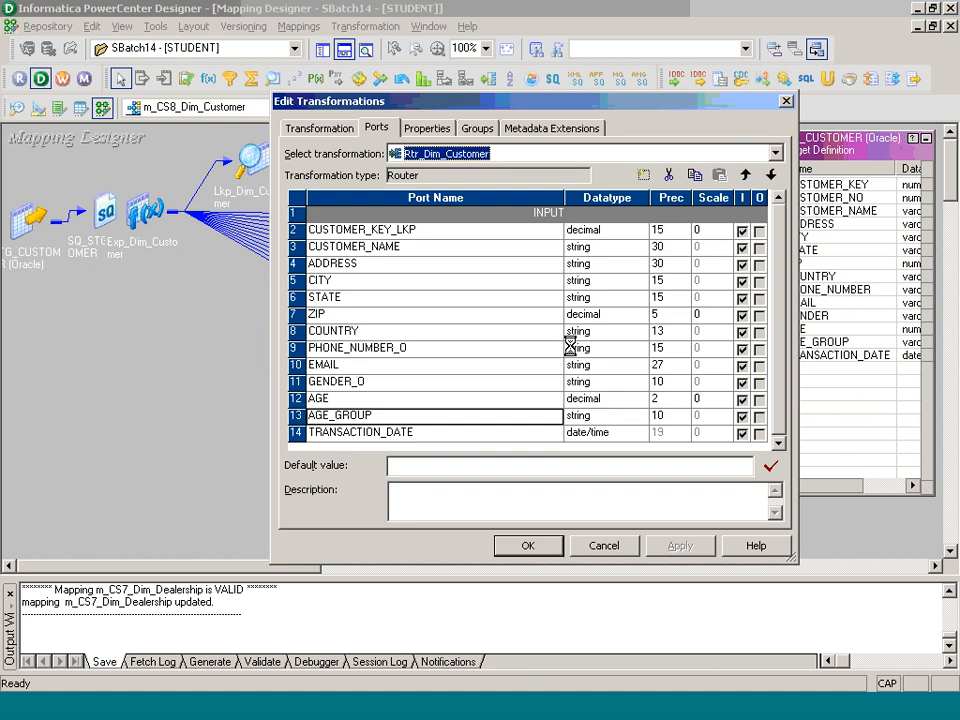
left_click(477, 128)
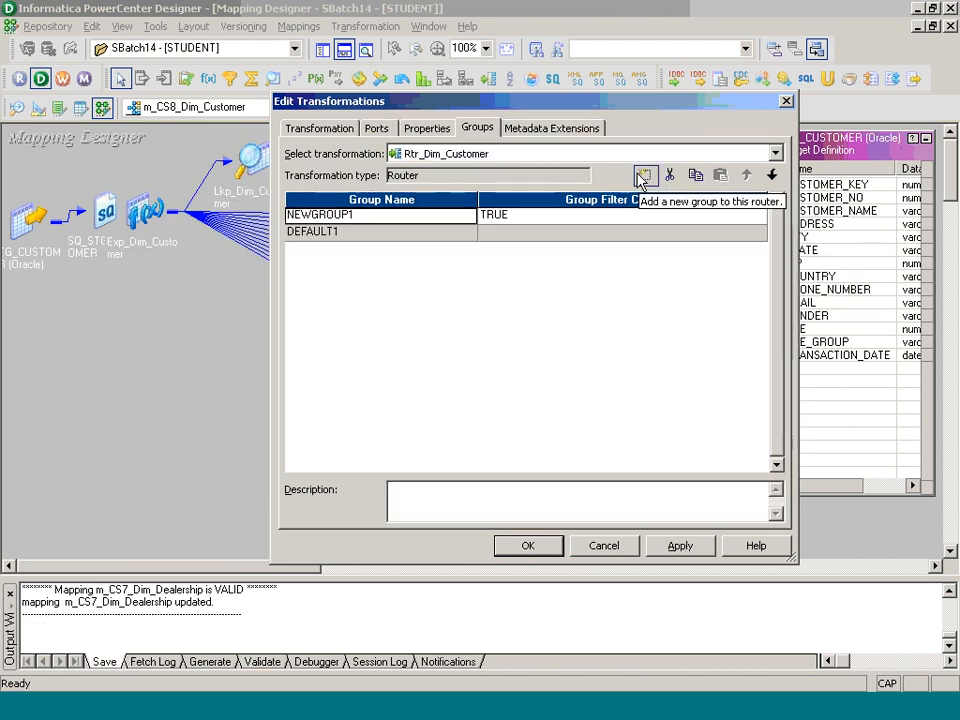
type("NEW")
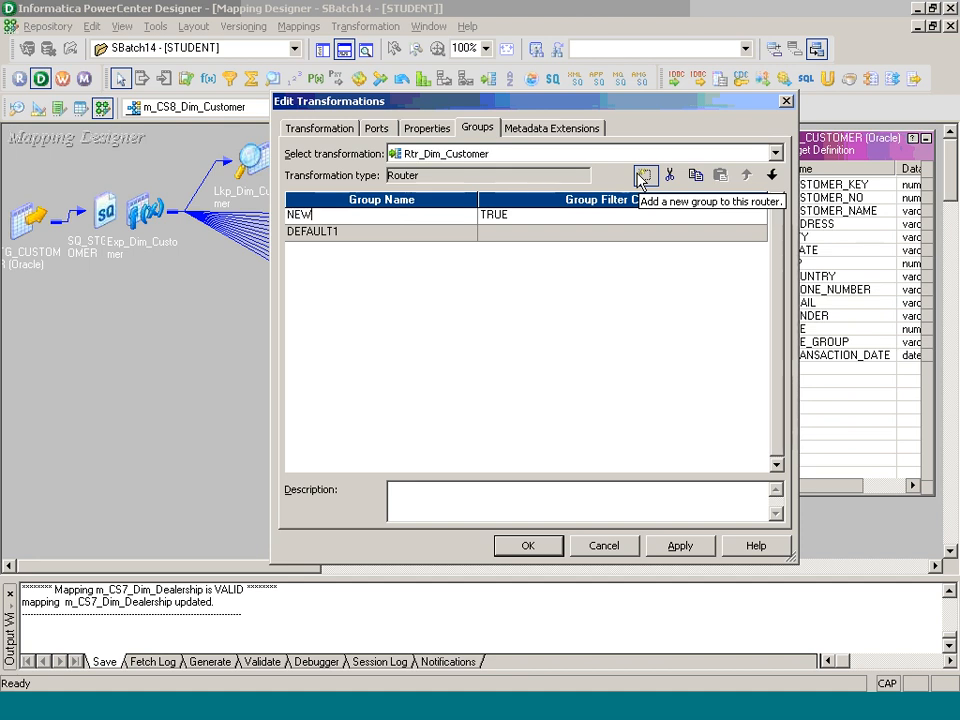
type("_RECORD")
key("Tab")
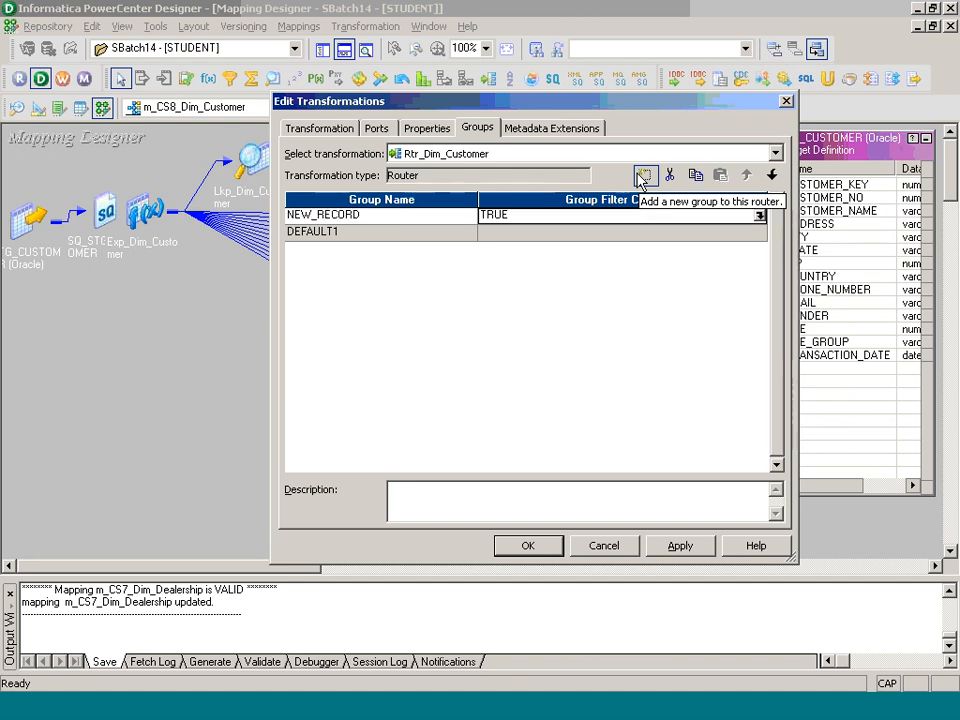
Set the NEW_RECORD group filter condition to ISNULL(CUSTOMER_KEY_LKP), validate it, and apply the router changes.
left_click(760, 220)
left_click_drag(630, 171, 428, 150)
key("Delete")
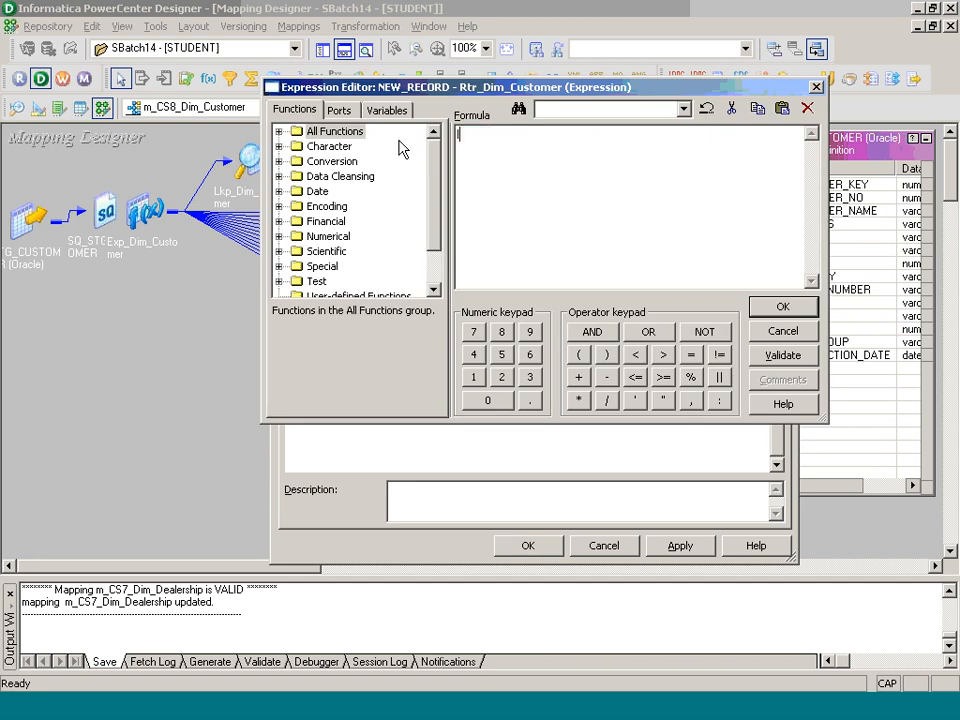
type("ISNull")
key("BackSpace")
key("BackSpace")
type("ULL()")
left_click(339, 110)
double_click(370, 146)
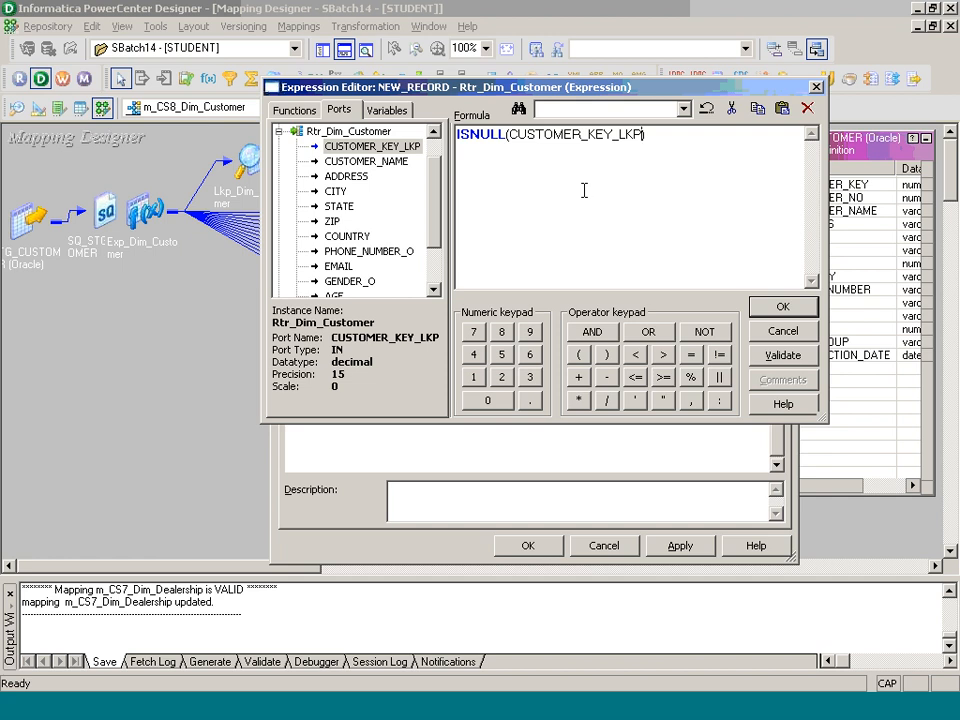
left_click(800, 306)
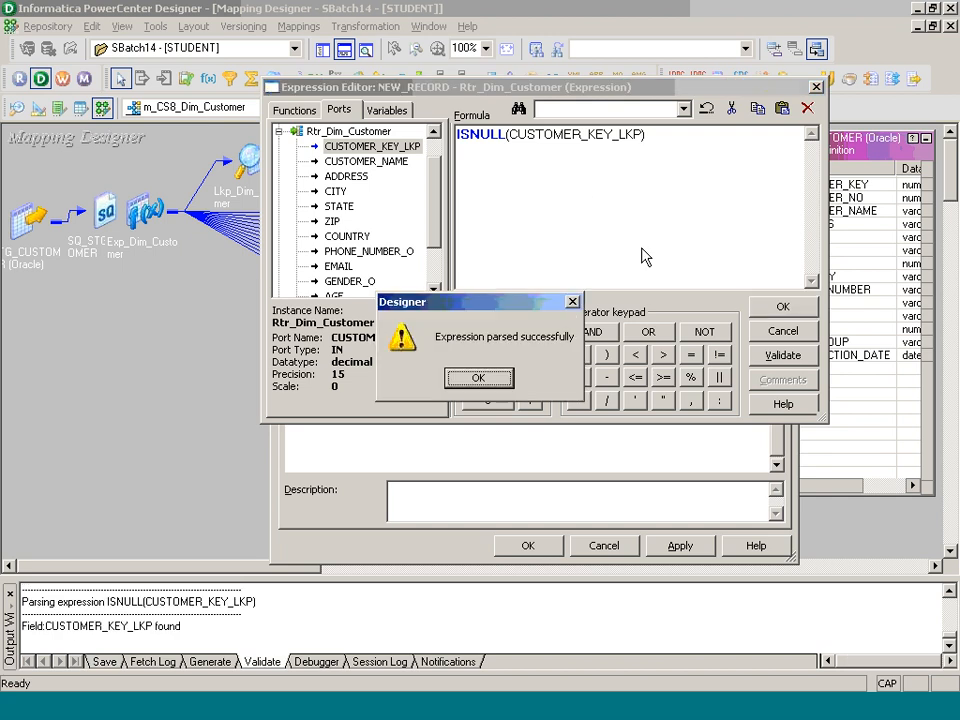
left_click(506, 379)
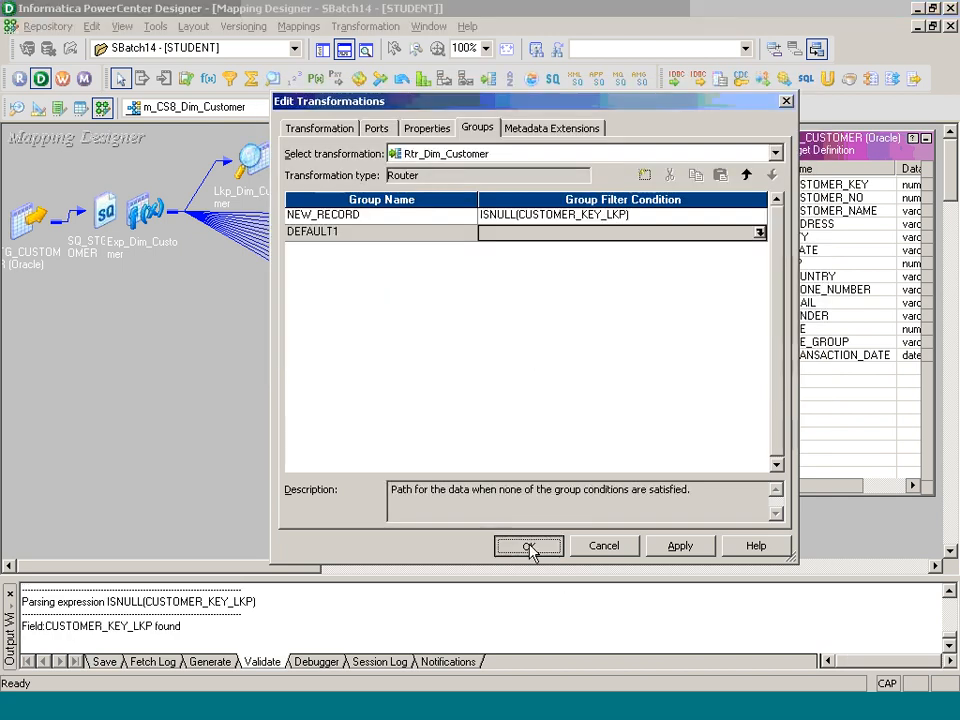
left_click(527, 545)
Examine the router's NEW_RECORD output ports and compare its input ports with those of Exp_Dim_Customer, looking for CUSTOMER_NO.
left_click(540, 400)
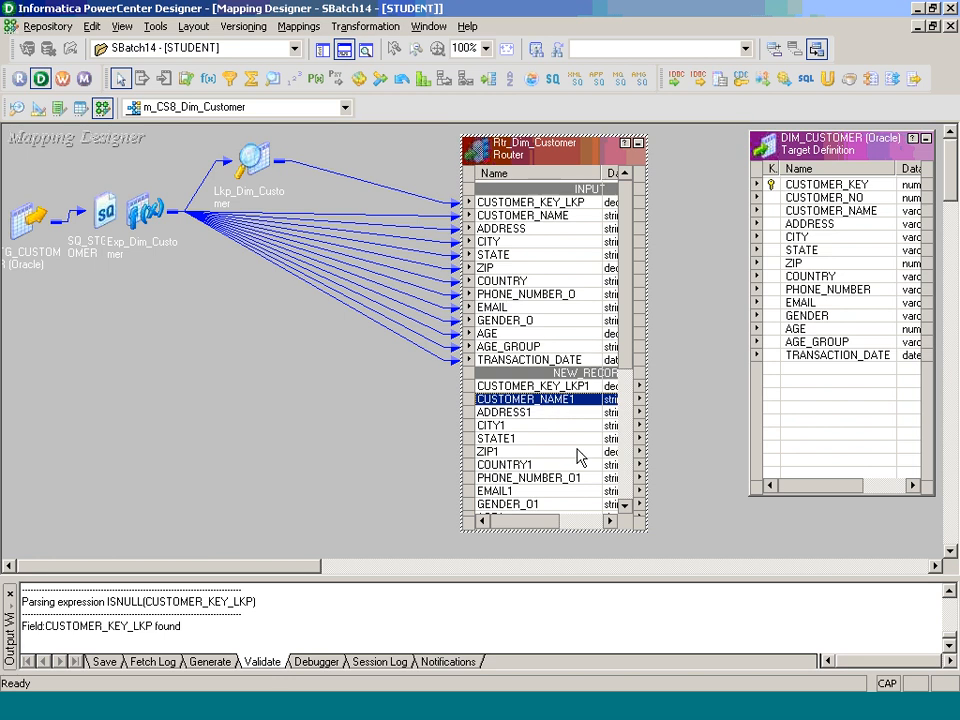
left_click(624, 506)
left_click(624, 506)
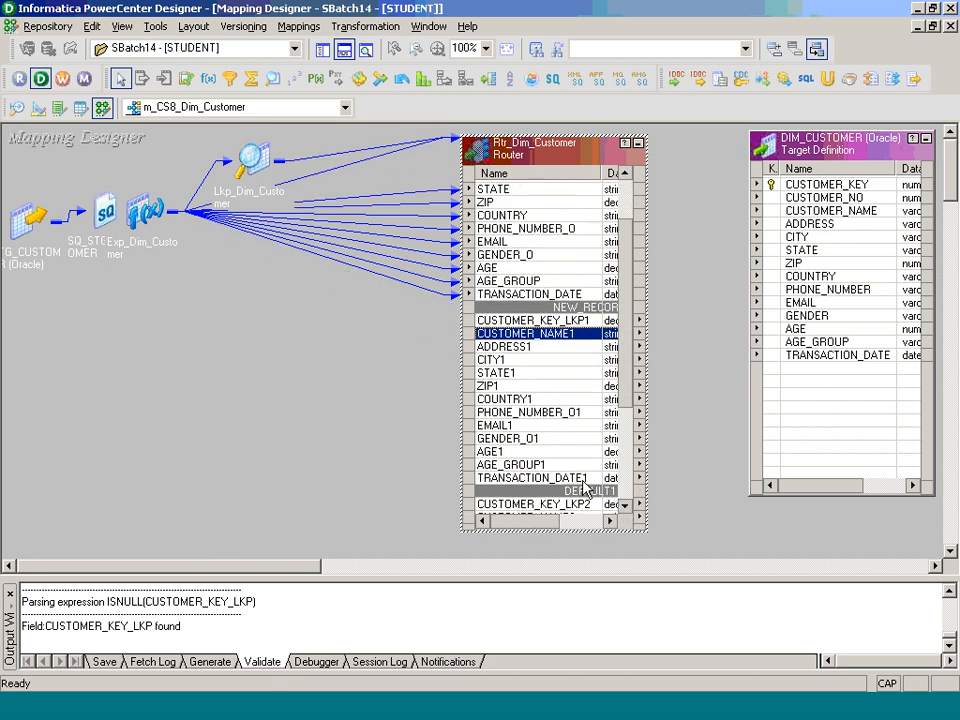
left_click(545, 478, "shift")
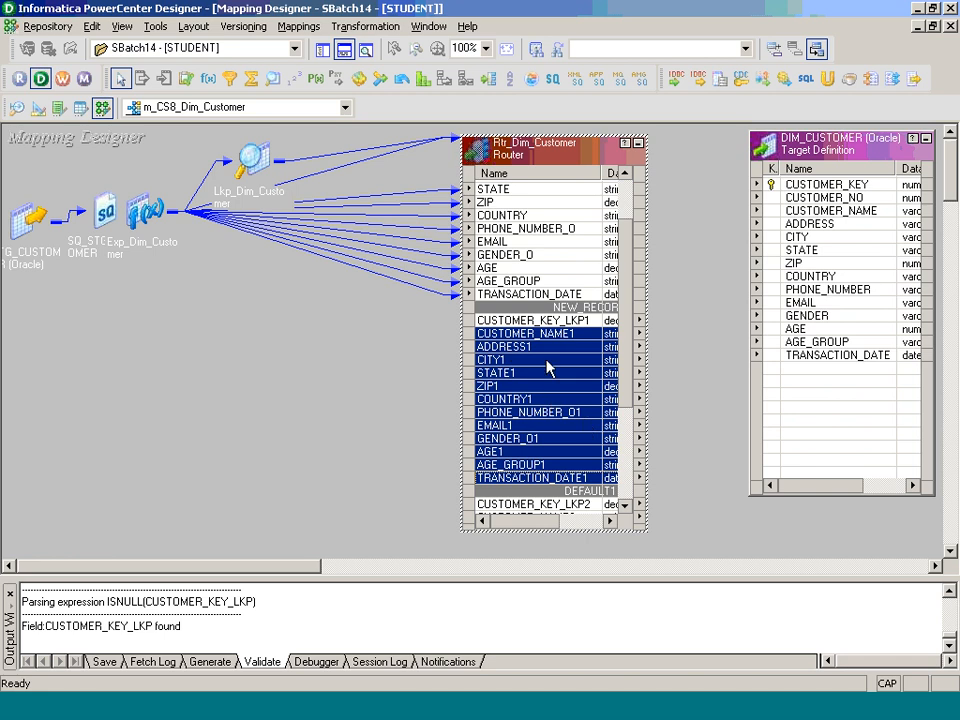
left_click(623, 204)
scroll(623, 210, "up", 2)
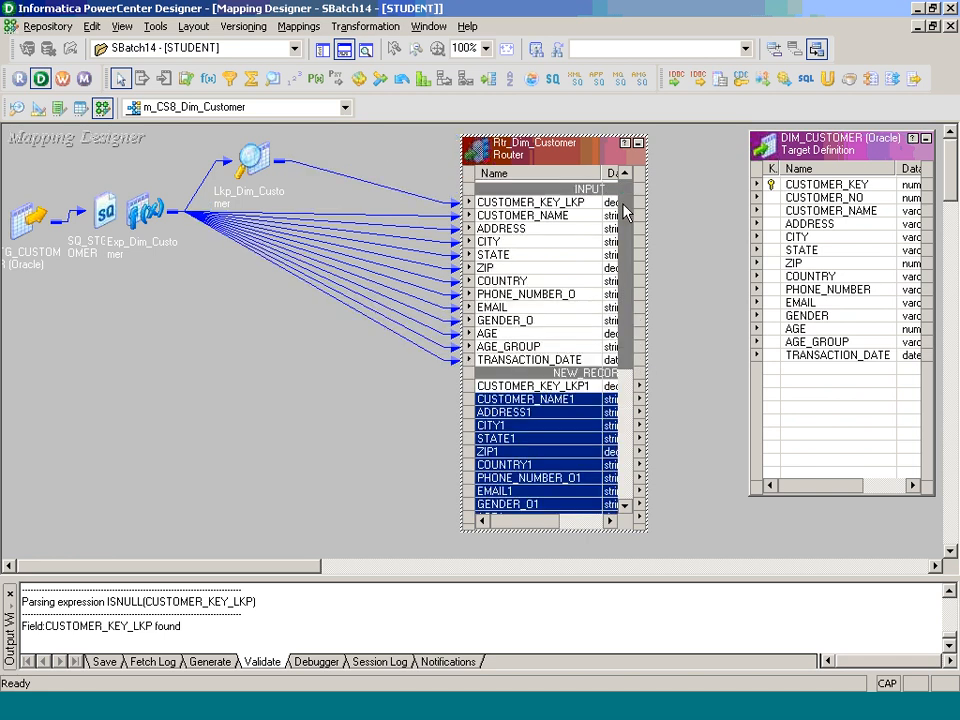
double_click(155, 229)
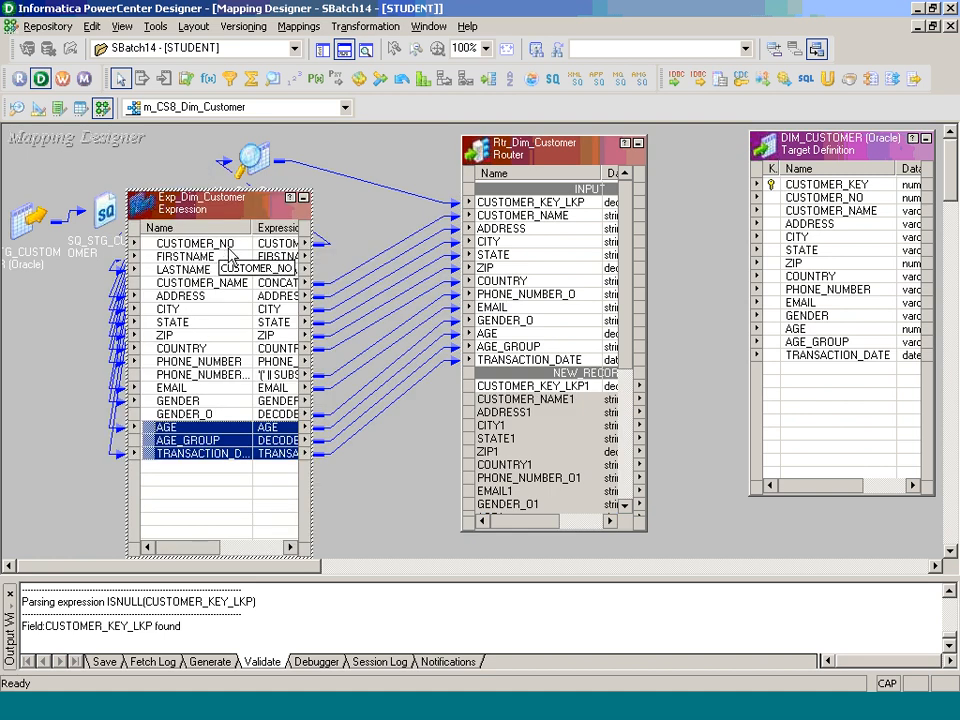
left_click(501, 271)
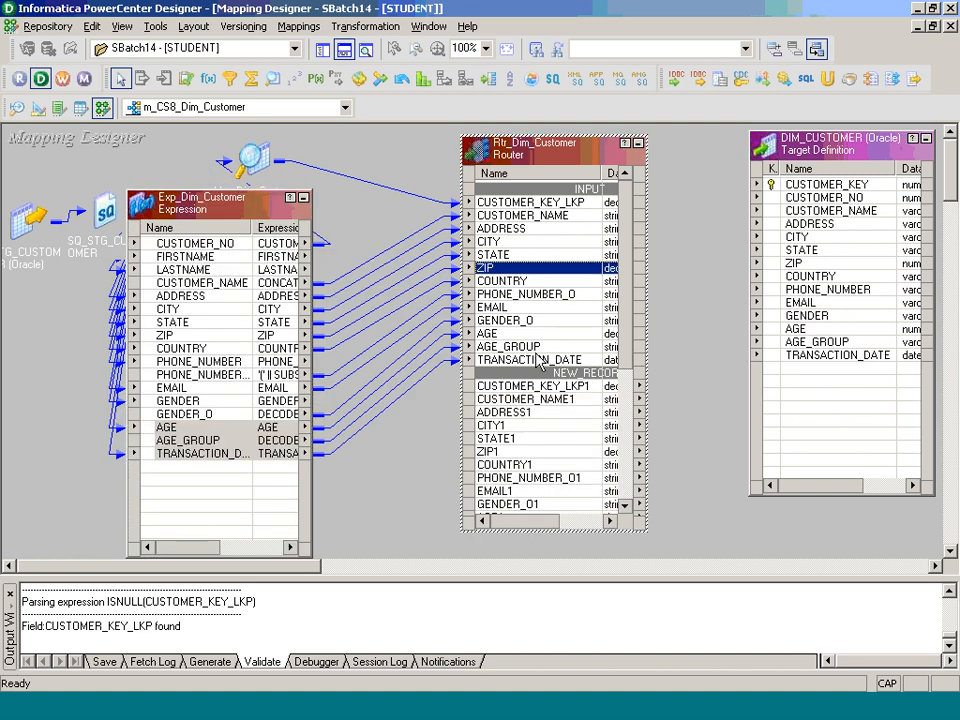
left_click(528, 216)
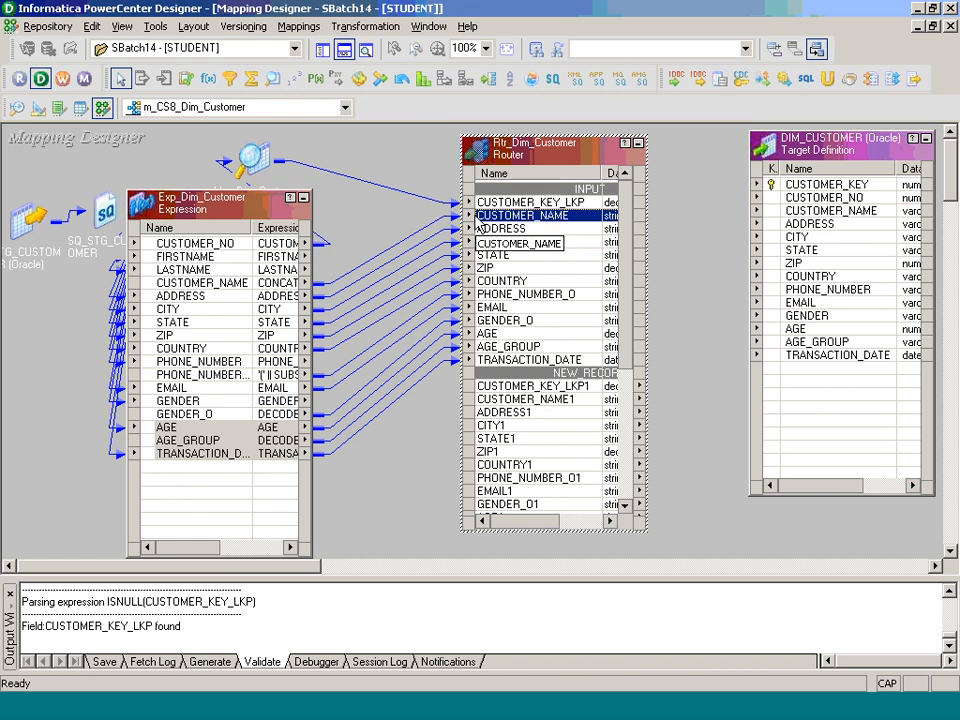
left_click(518, 360)
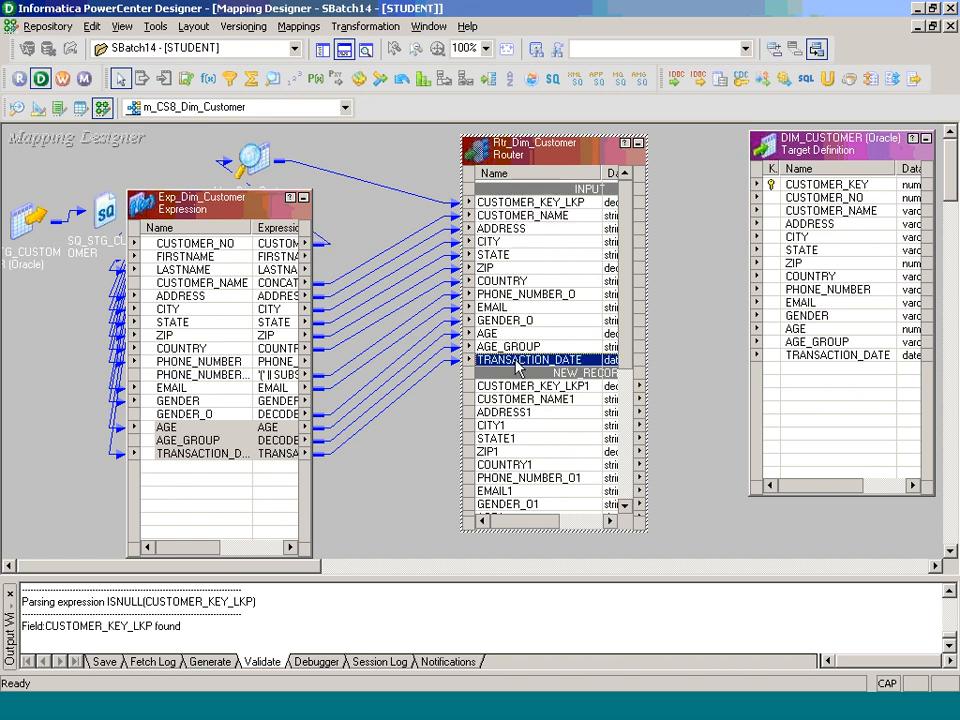
Delete the ports CUSTOMER_NAME through TRANSACTION_DATE from Rtr_Dim_Customer, keeping only CUSTOMER_KEY_LKP.
double_click(516, 363)
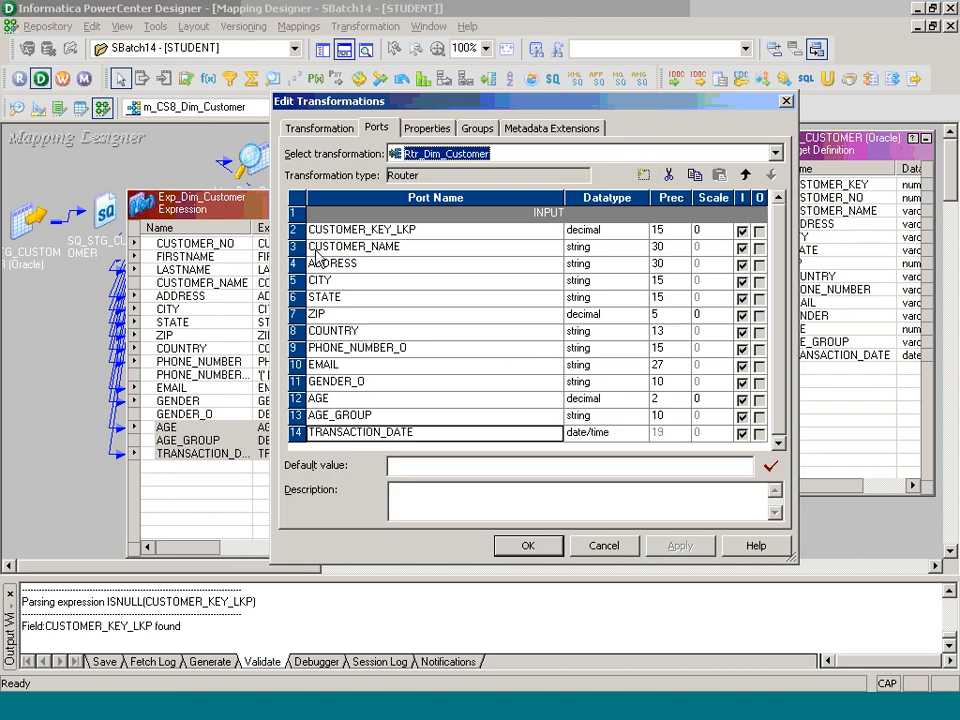
left_click_drag(318, 247, 358, 432)
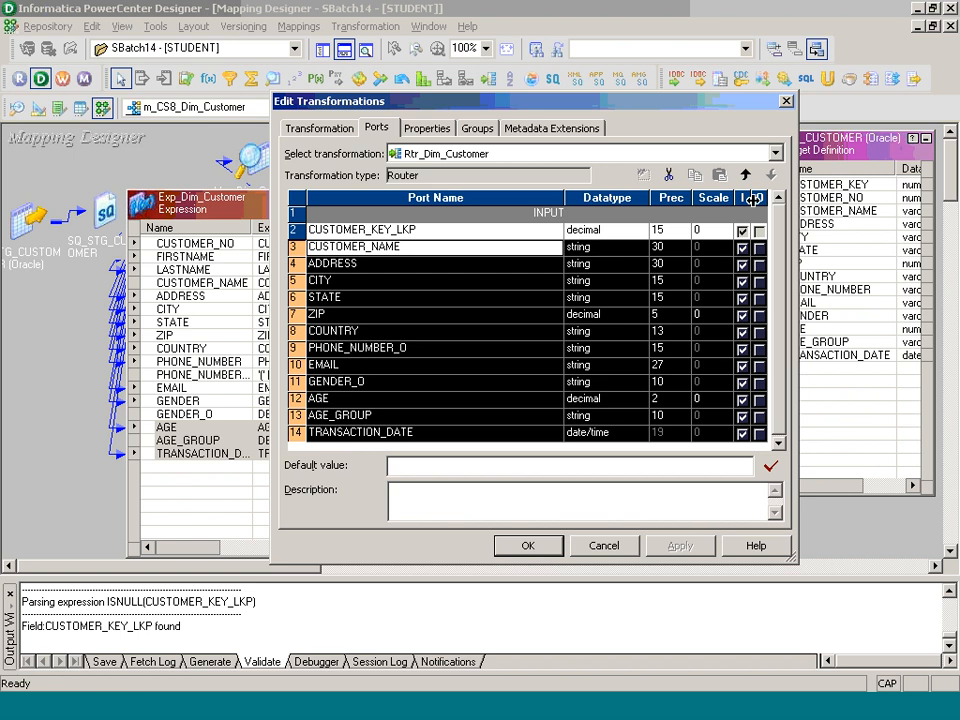
left_click(669, 174)
left_click(538, 548)
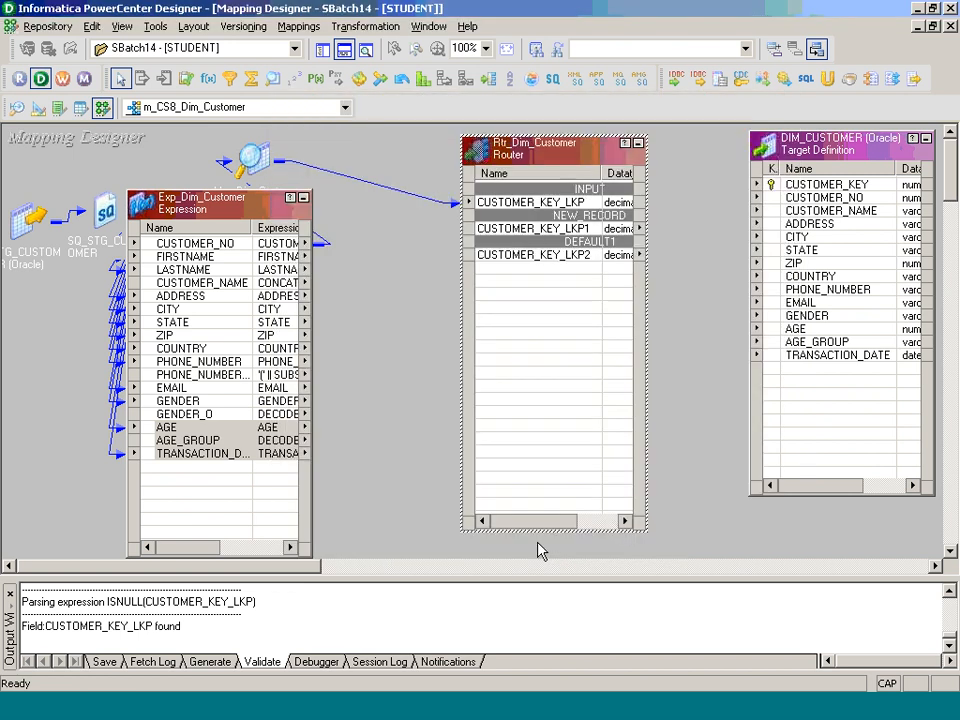
Delete the NEW_RECORD group from Rtr_Dim_Customer and apply the router changes.
double_click(545, 229)
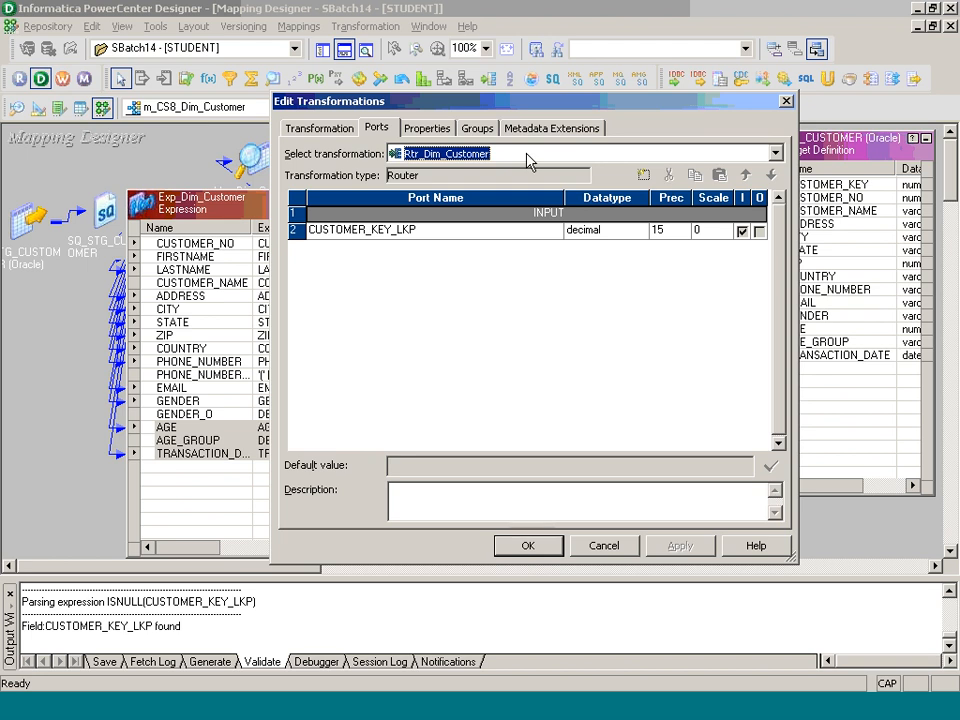
left_click(477, 128)
left_click(670, 175)
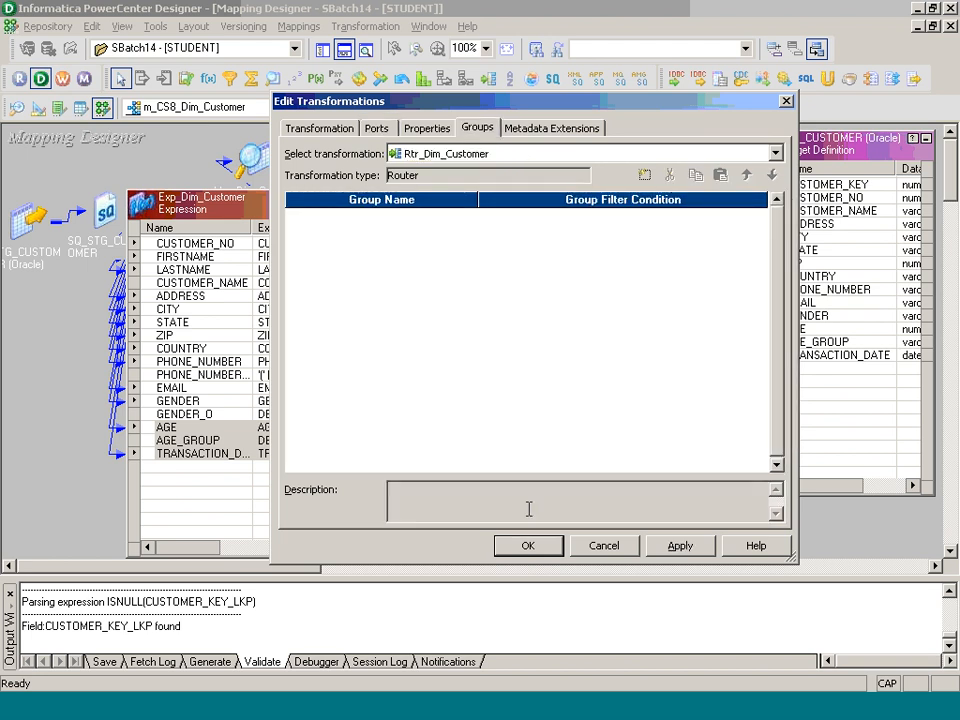
left_click(528, 545)
left_click(498, 369)
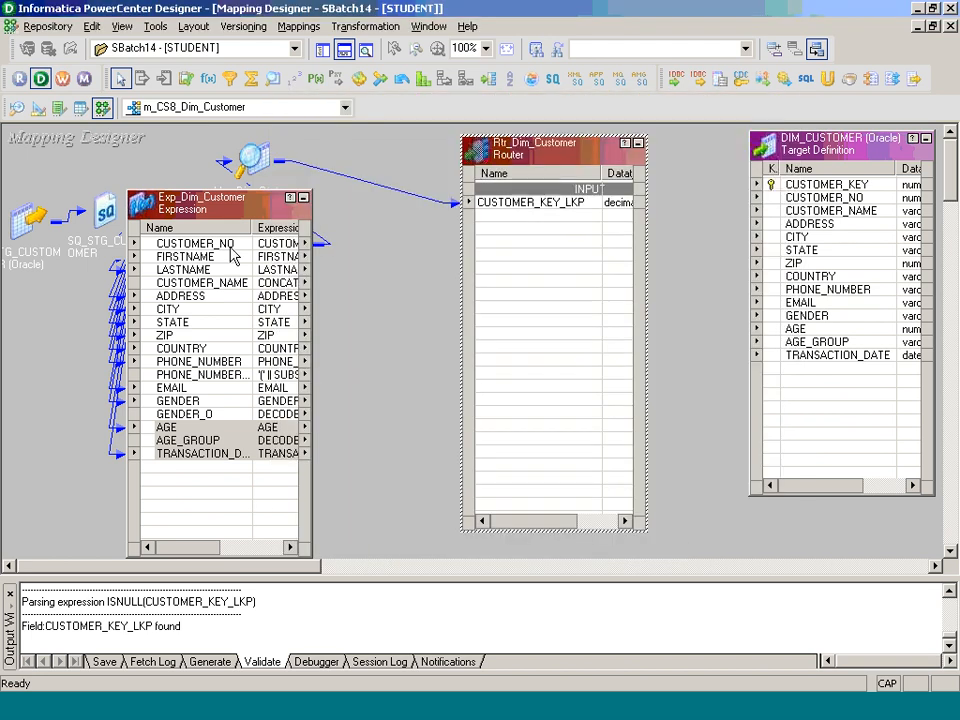
Copy CUSTOMER_NO, CUSTOMER_NAME, ADDRESS through COUNTRY, PHONE_NUMBER_O, EMAIL, and GENDER_O through TRANSACTION_DATE from Exp_Dim_Customer into Rtr_Dim_Customer as linked ports.
left_click_drag(185, 243, 508, 226)
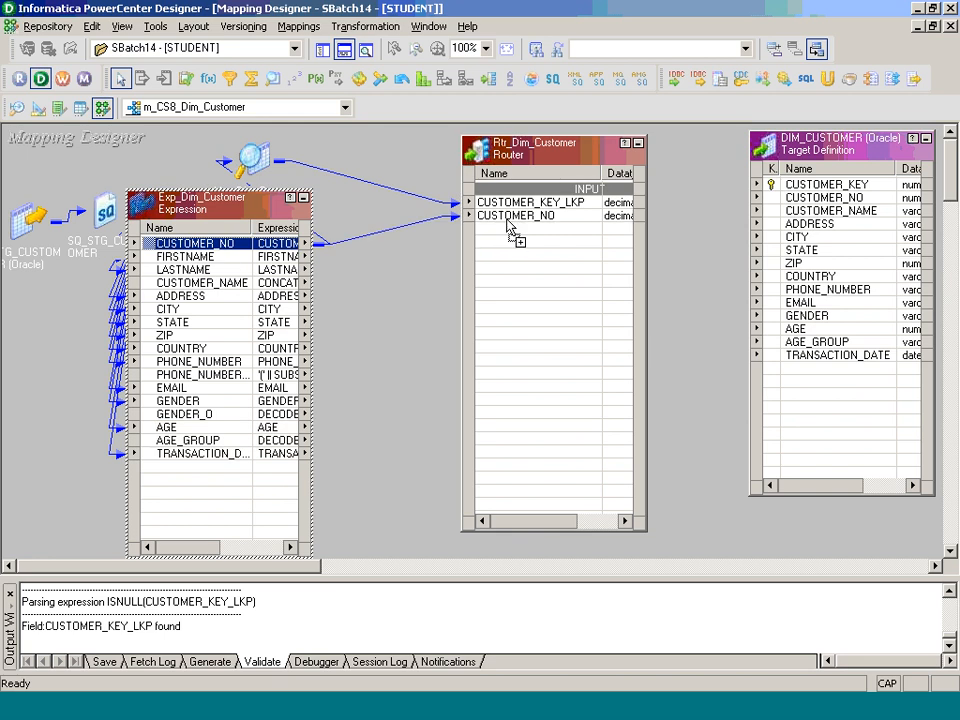
left_click(222, 284)
left_click_drag(225, 303, 500, 250)
left_click(210, 374)
left_click_drag(210, 374, 522, 310)
left_click(192, 389)
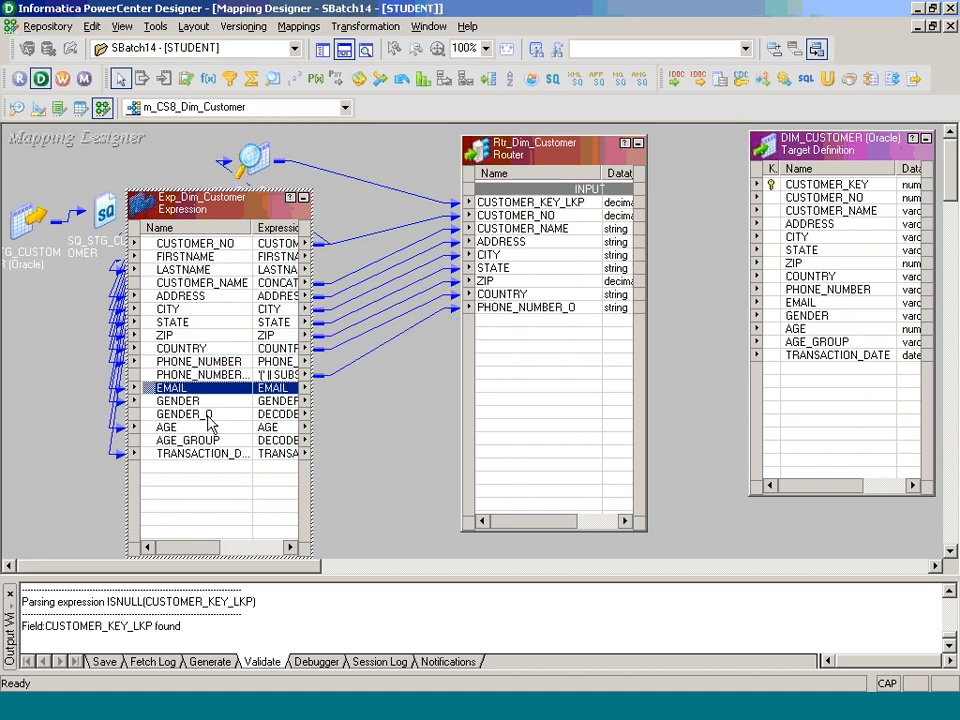
left_click_drag(200, 388, 490, 345)
left_click(222, 427)
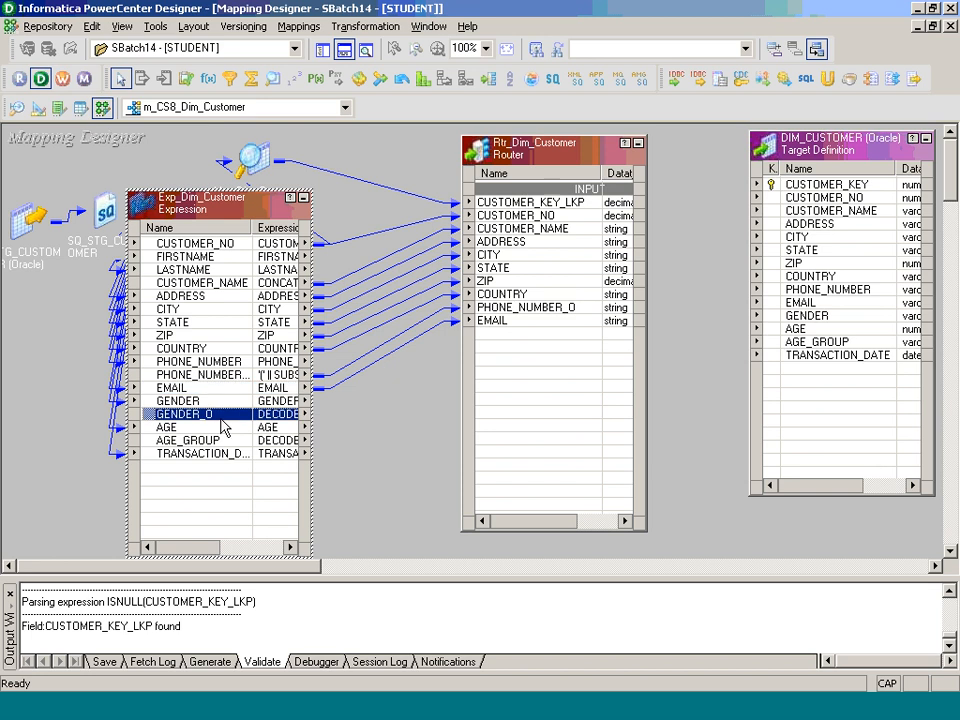
left_click_drag(222, 427, 520, 340)
Add a new group named NEW_RECORD to Rtr_Dim_Customer.
double_click(522, 345)
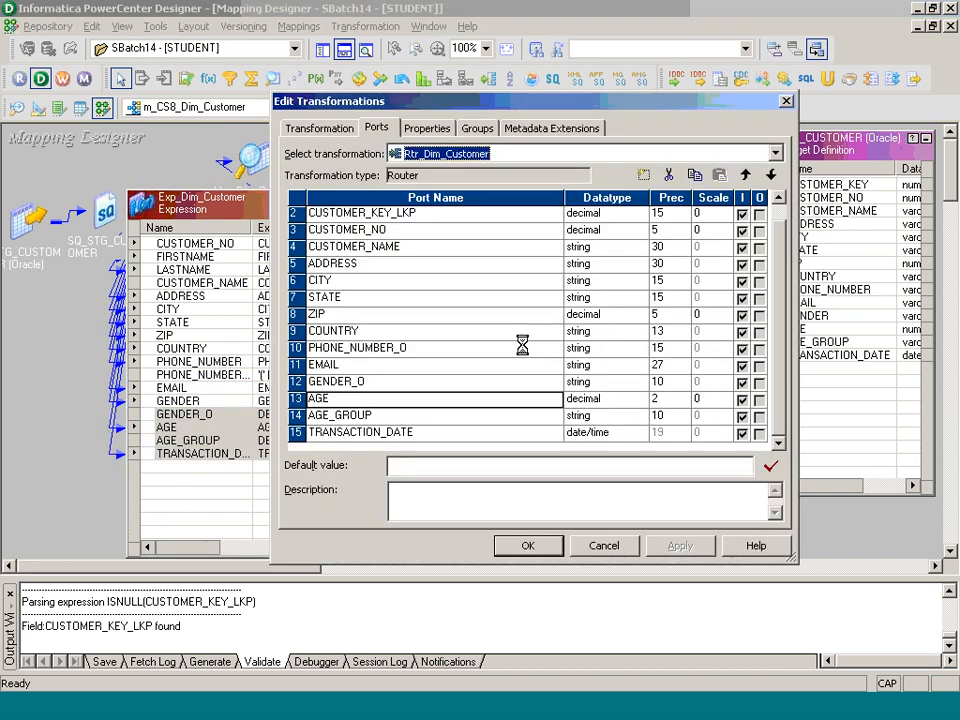
left_click(477, 128)
left_click(643, 176)
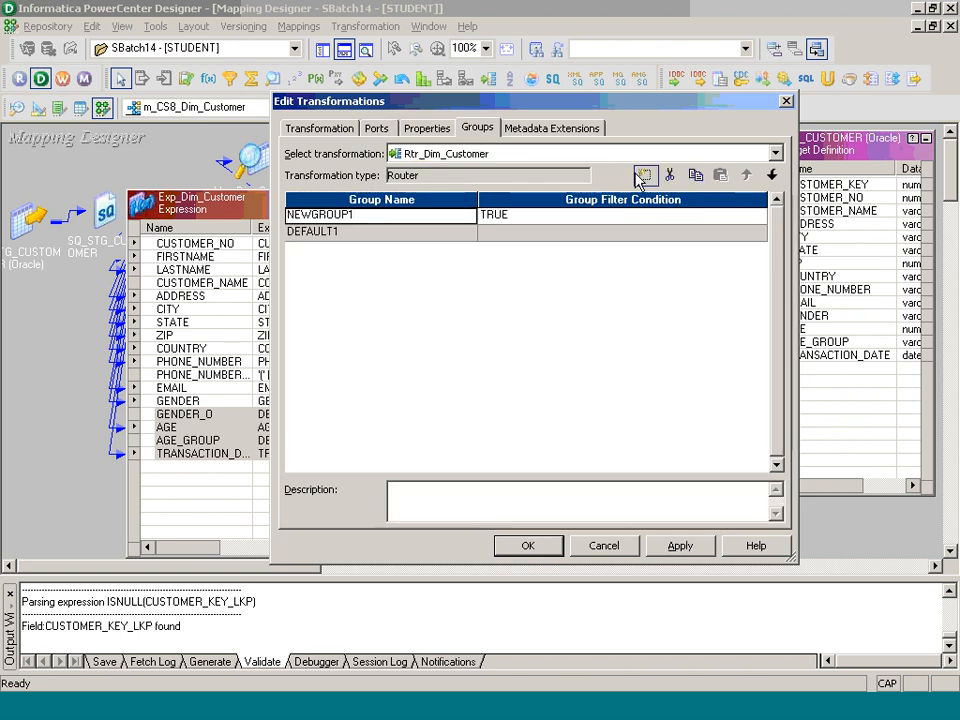
type("NEW_RE")
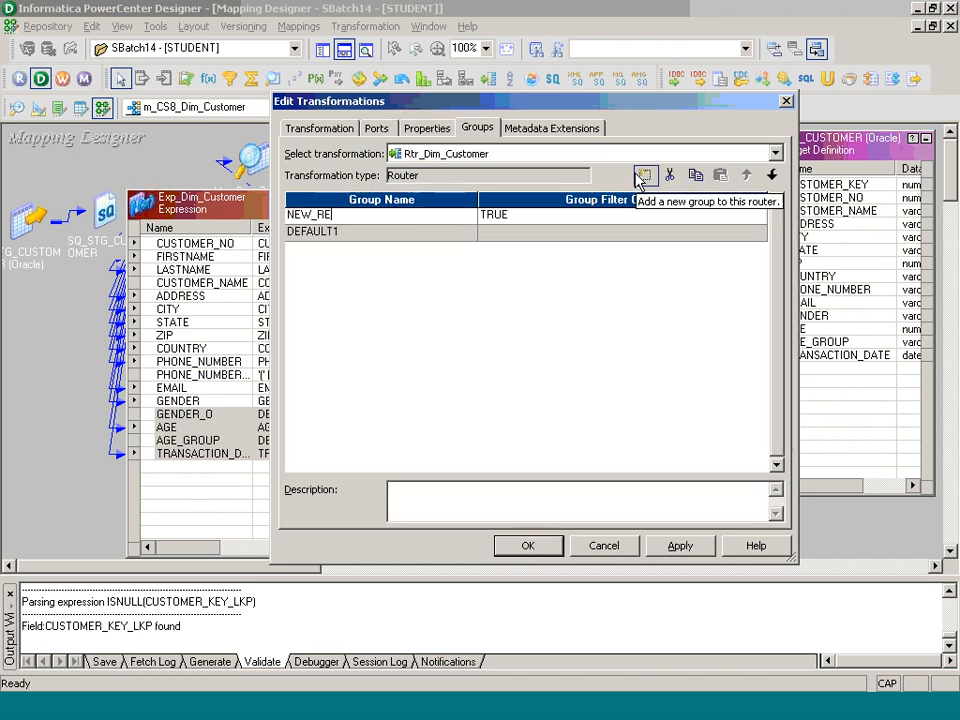
type("CORD")
key("Tab")
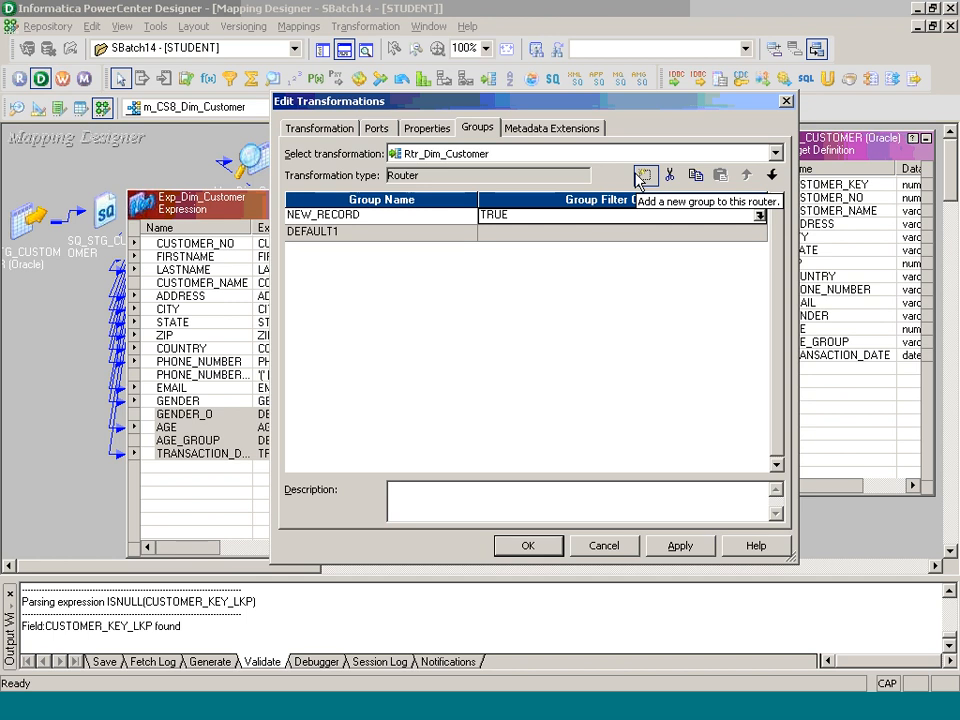
Set the NEW_RECORD group filter condition to ISNULL(CUSTOMER_KEY_LKP), validate the expression, and apply the changes to the router.
left_click(760, 215)
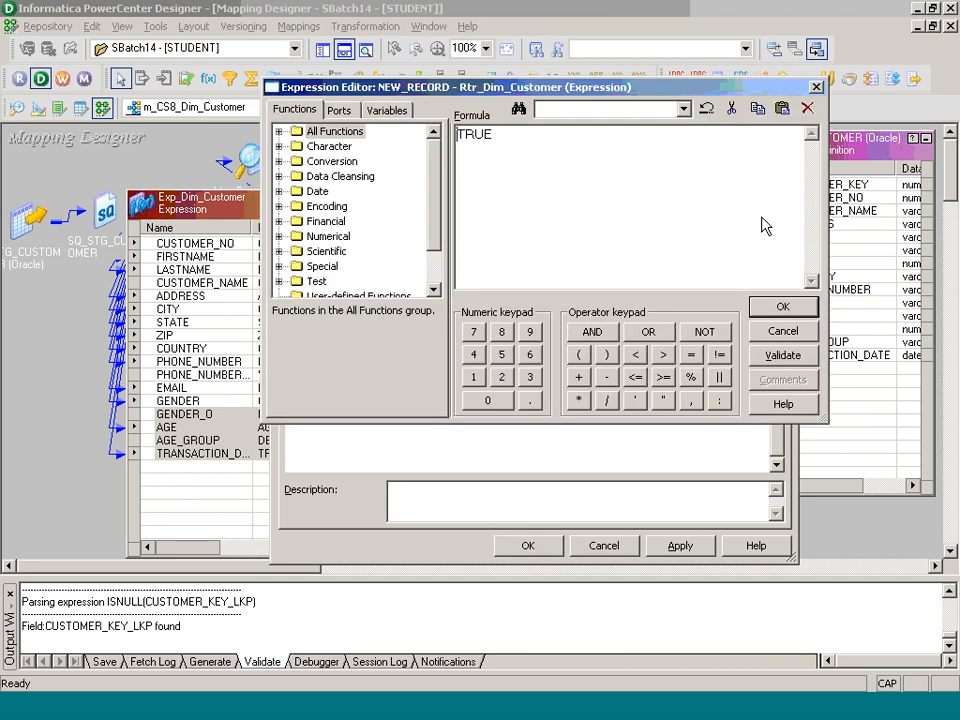
type("ISM")
key("BackSpace")
type("NULL()")
key("Left")
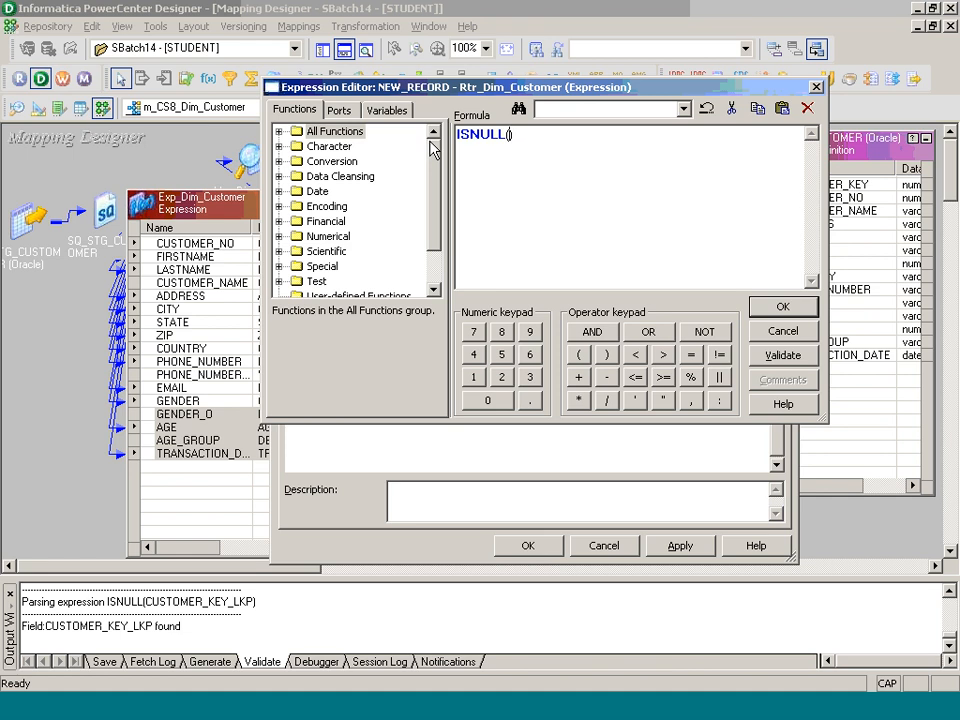
left_click(339, 110)
double_click(372, 147)
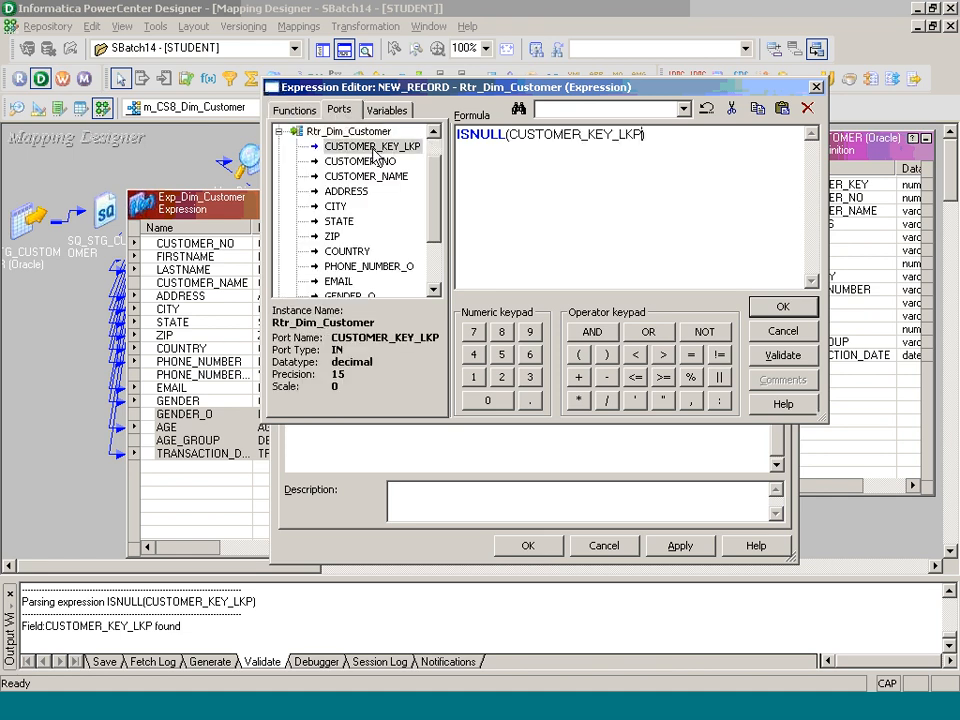
left_click(783, 355)
key("Return")
left_click(783, 306)
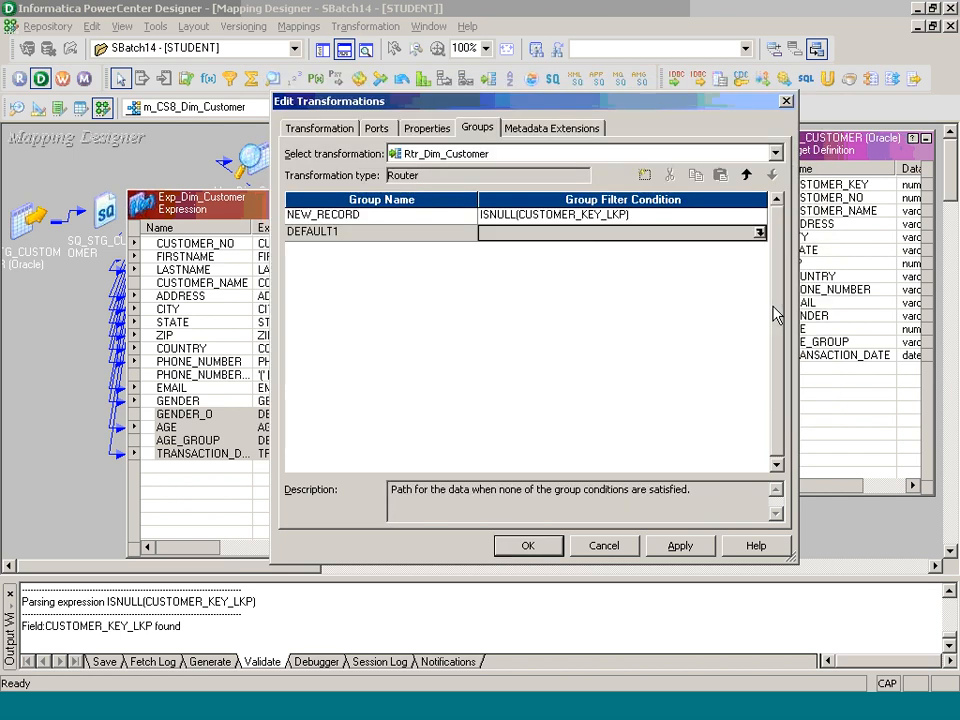
left_click(540, 546)
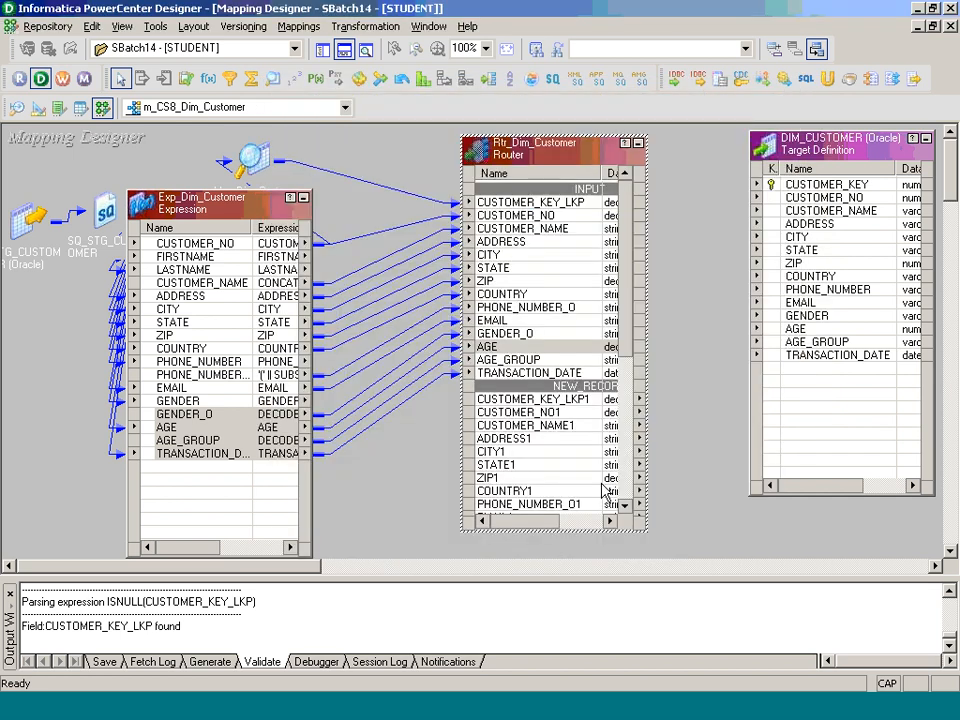
Select the NEW_RECORD output ports CUSTOMER_NO1 through TRANSACTION_DATE1 in Rtr_Dim_Customer.
left_click(560, 412)
left_click(624, 506)
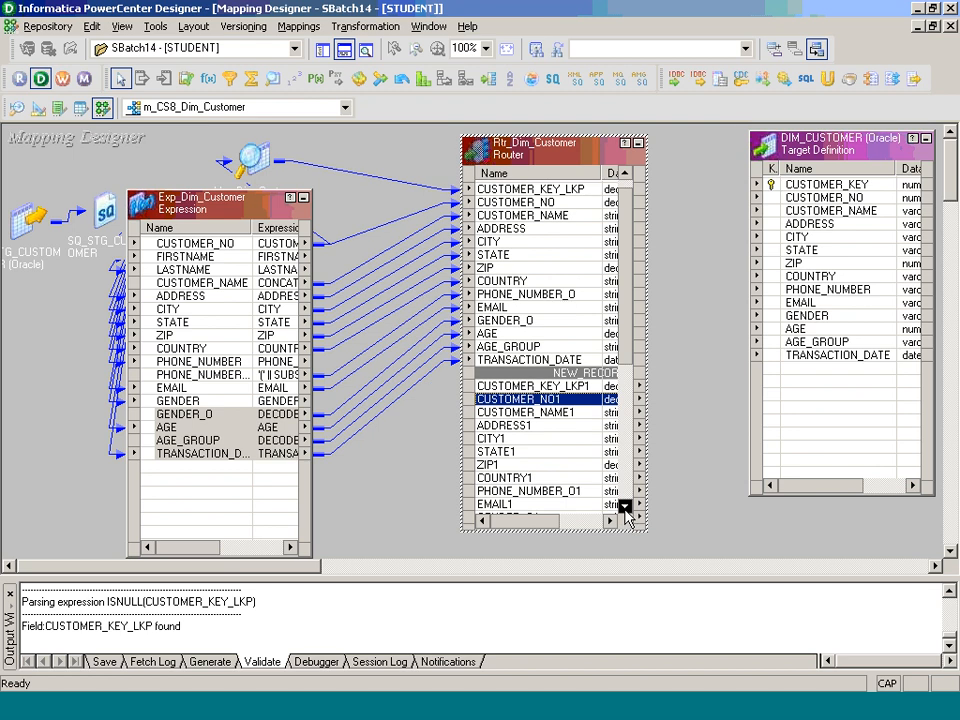
left_click(624, 506)
left_click(600, 505, "shift")
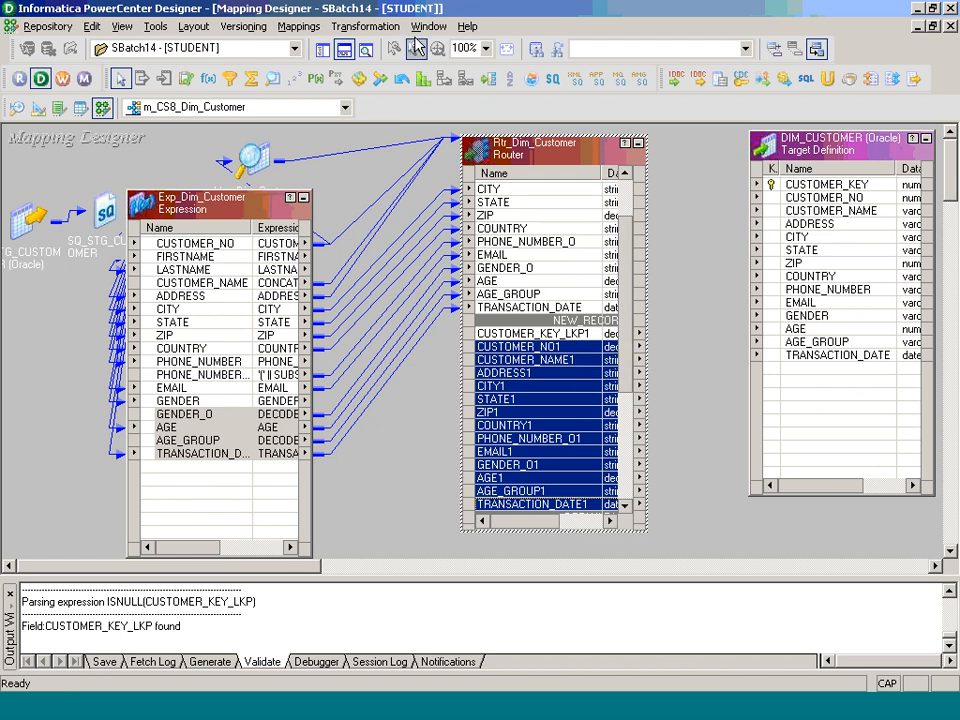
Create an Update Strategy transformation named Upd_INSERT.
left_click(365, 26)
left_click(408, 72)
key("u")
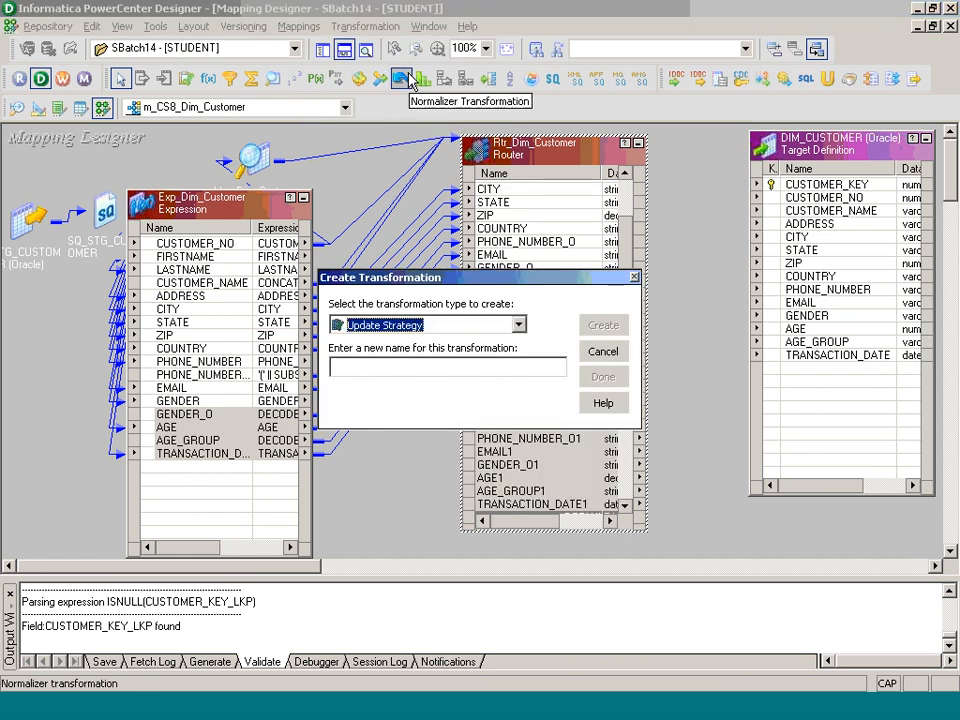
key("Tab")
type("Up")
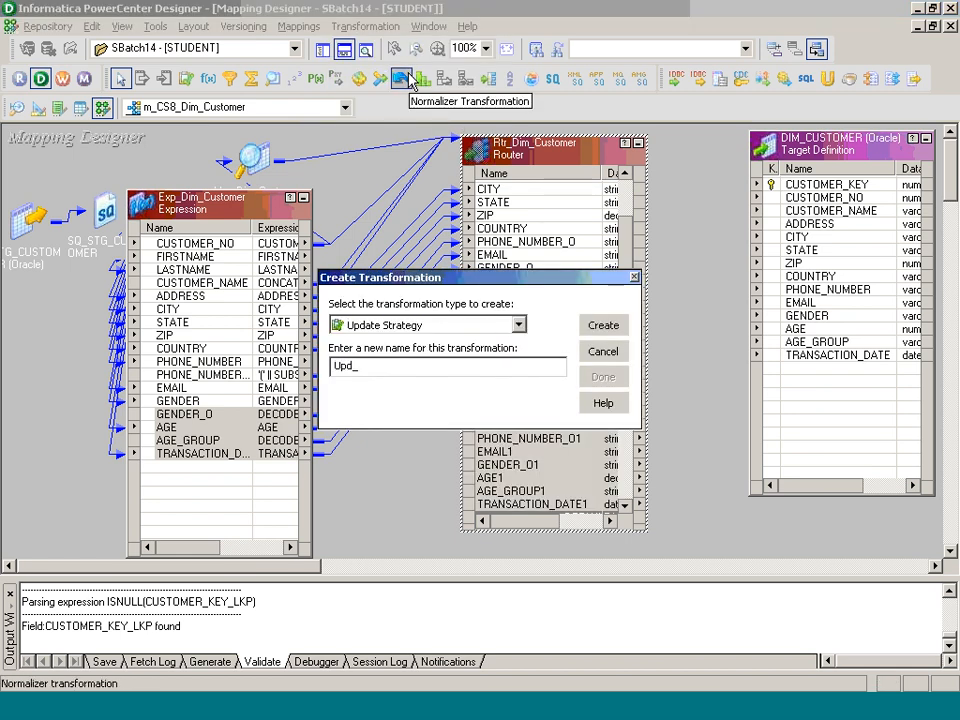
key("Caps_Lock")
type("d_INSERT")
key("Return")
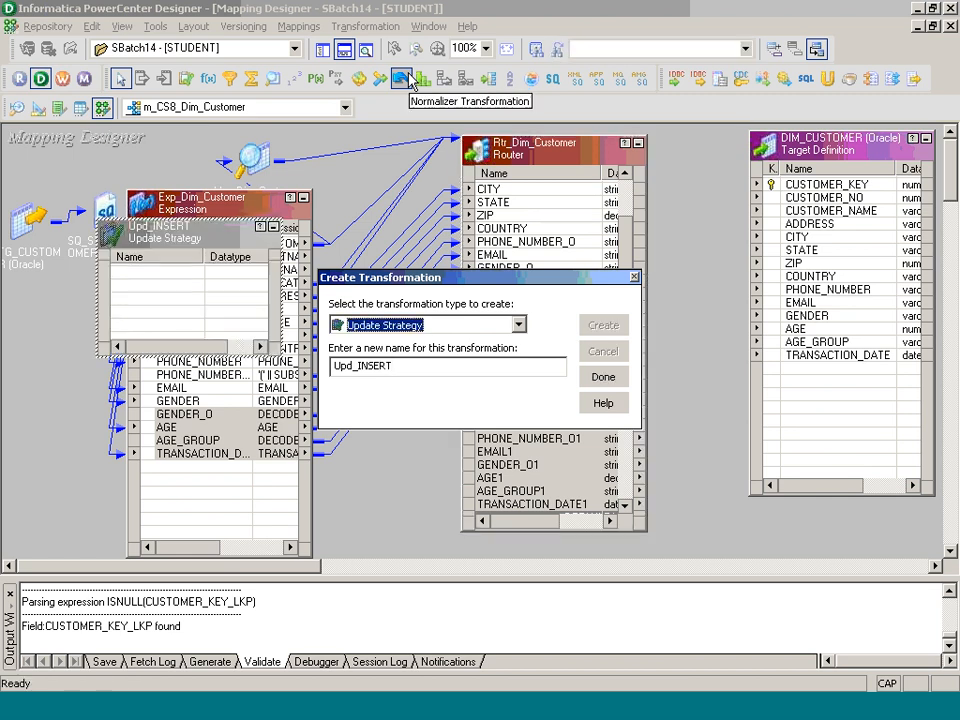
left_click(617, 379)
Minimize Exp_Dim_Customer and rearrange the mapping so that Upd_INSERT sits between Rtr_Dim_Customer and DIM_CUSTOMER.
left_click(303, 198)
left_click(206, 240)
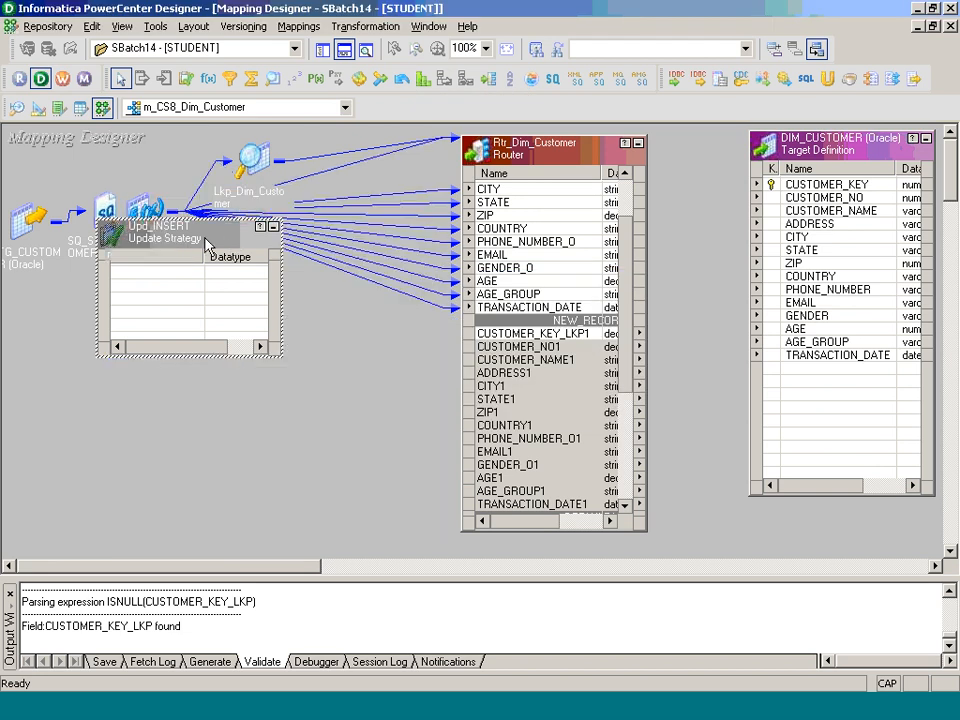
left_click_drag(206, 240, 737, 338)
left_click_drag(518, 150, 247, 196)
left_click_drag(660, 326, 496, 243)
left_click_drag(300, 199, 309, 150)
Link the router's CUSTOMER_NO1 through TRANSACTION_DATE1 ports to Upd_INSERT, and link those onward to DIM_CUSTOMER's CUSTOMER_NO through TRANSACTION_DATE columns.
left_click_drag(283, 330, 627, 337)
left_click(594, 341, "shift")
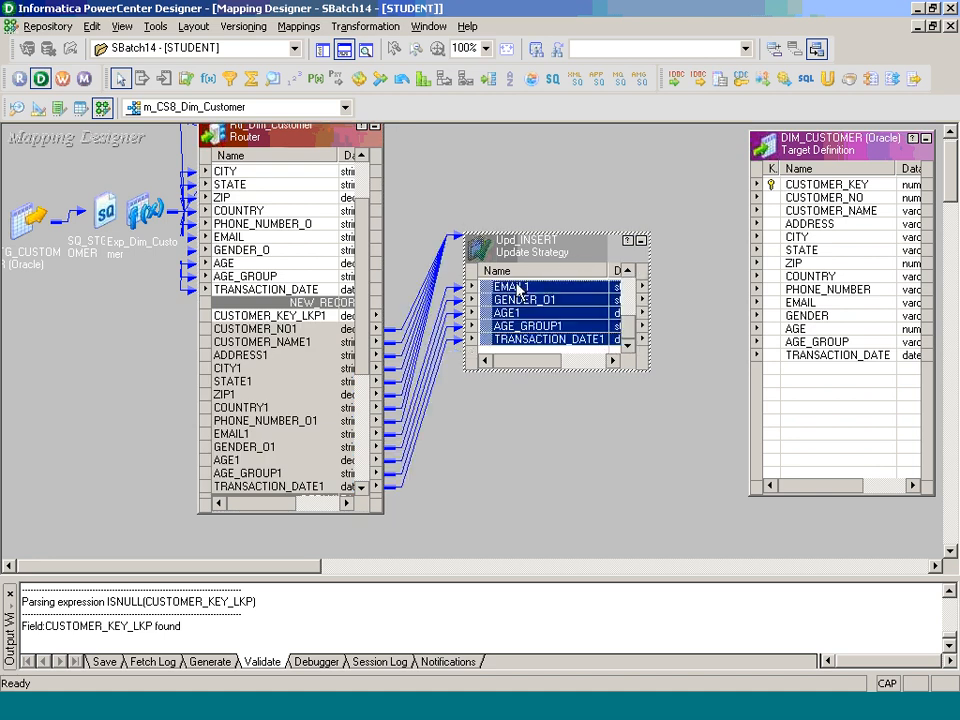
left_click_drag(517, 290, 805, 197)
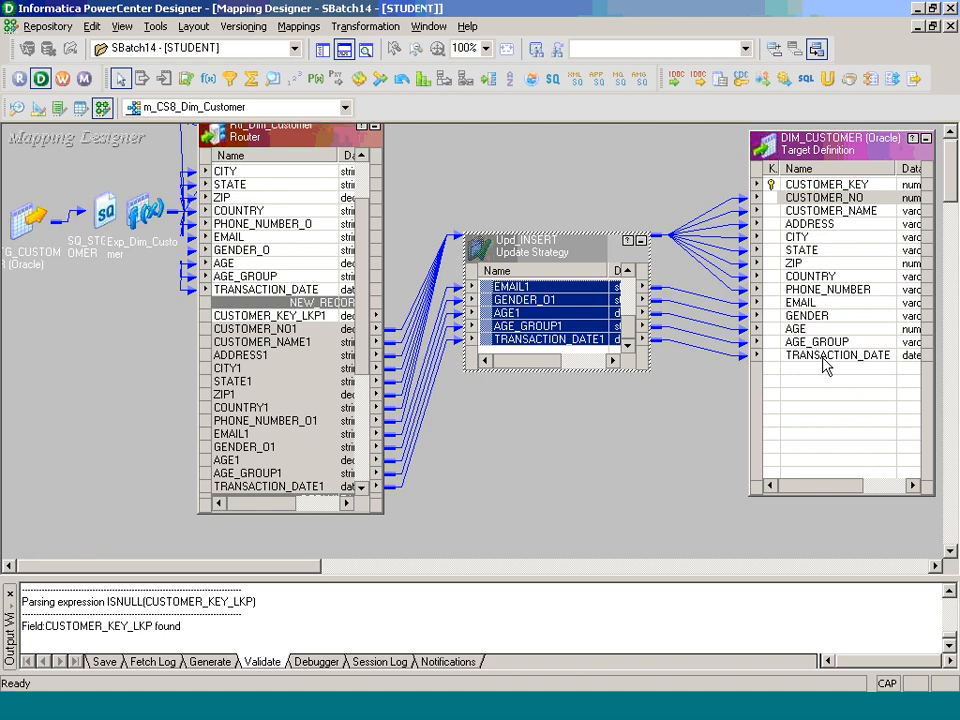
left_click_drag(627, 337, 631, 288)
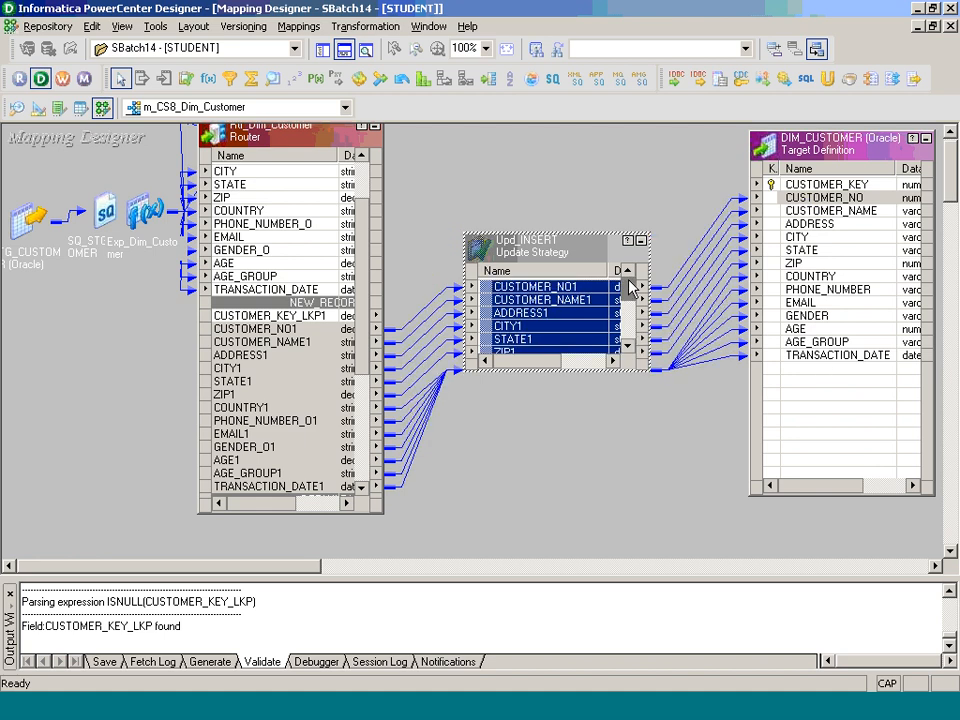
Set the update strategy expression of Upd_INSERT to DD_INSERT, validate it, and apply the transformation changes.
double_click(542, 285)
left_click(444, 133)
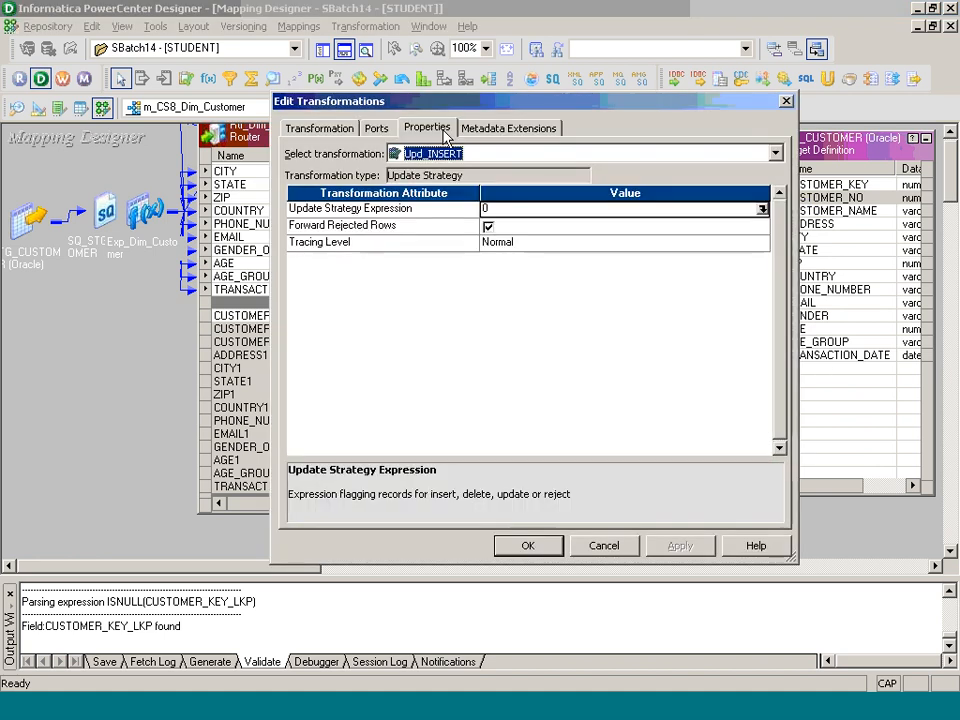
left_click(761, 209)
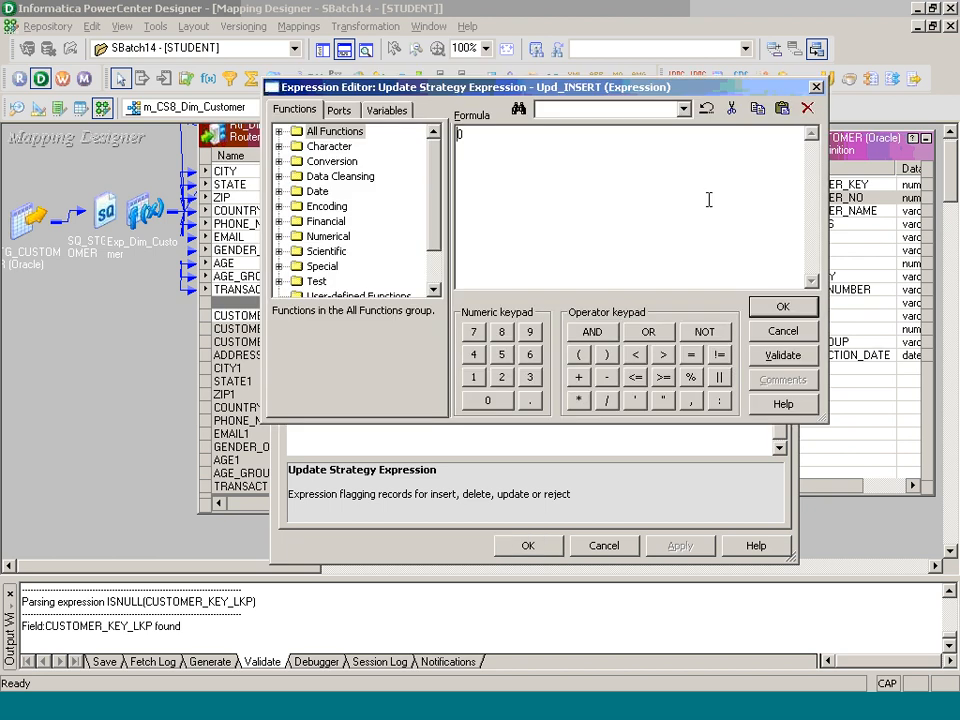
type("DD_INSERT")
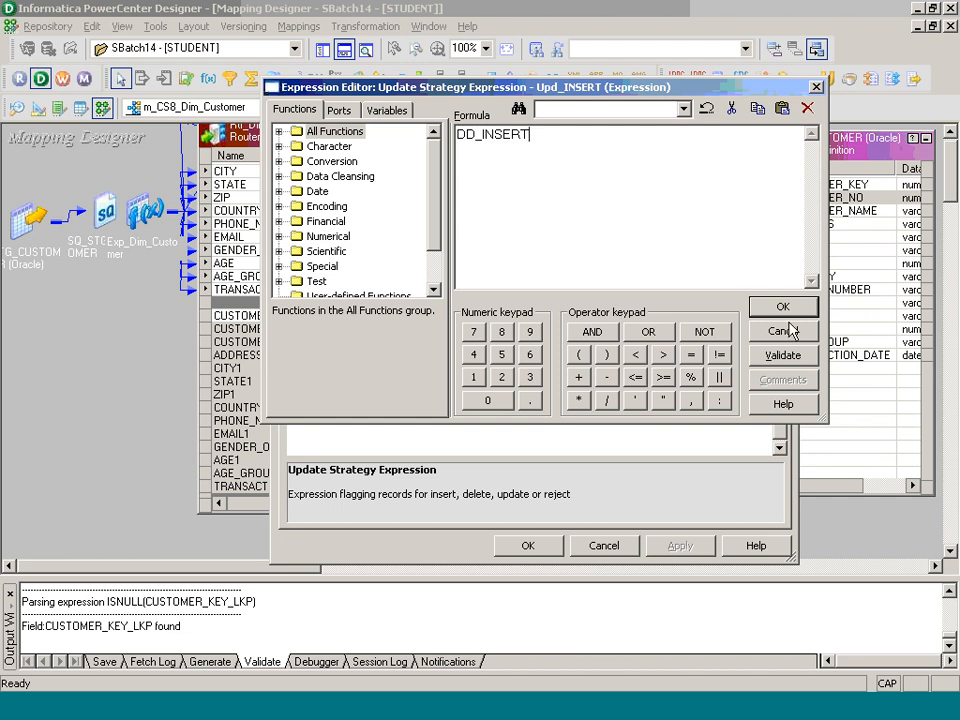
left_click(783, 355)
left_click(540, 283)
key("Return")
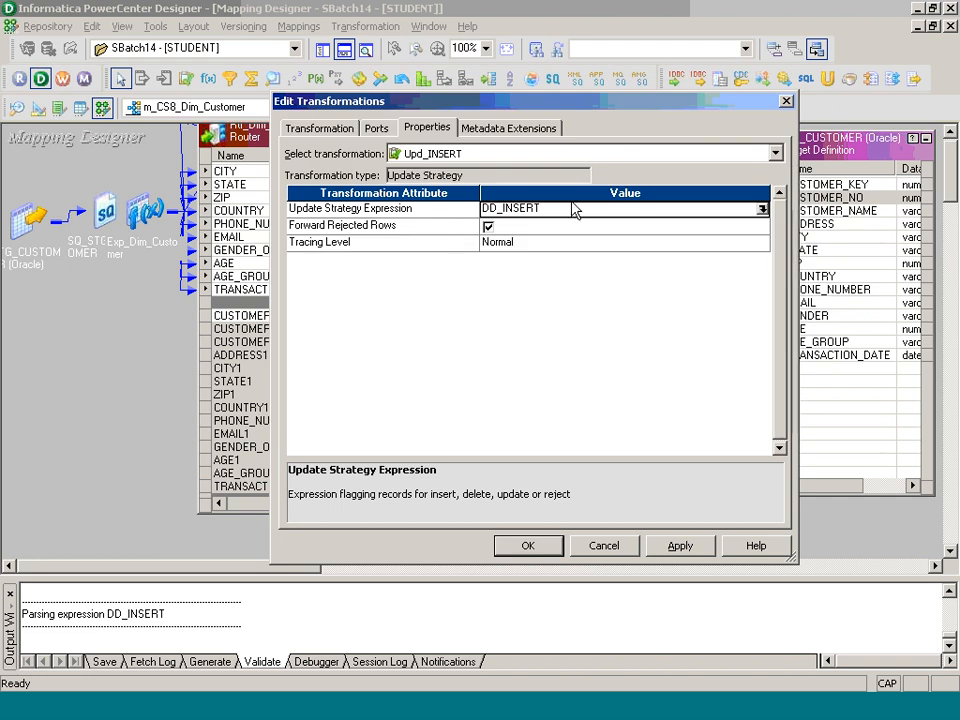
left_click(762, 209)
left_click(783, 307)
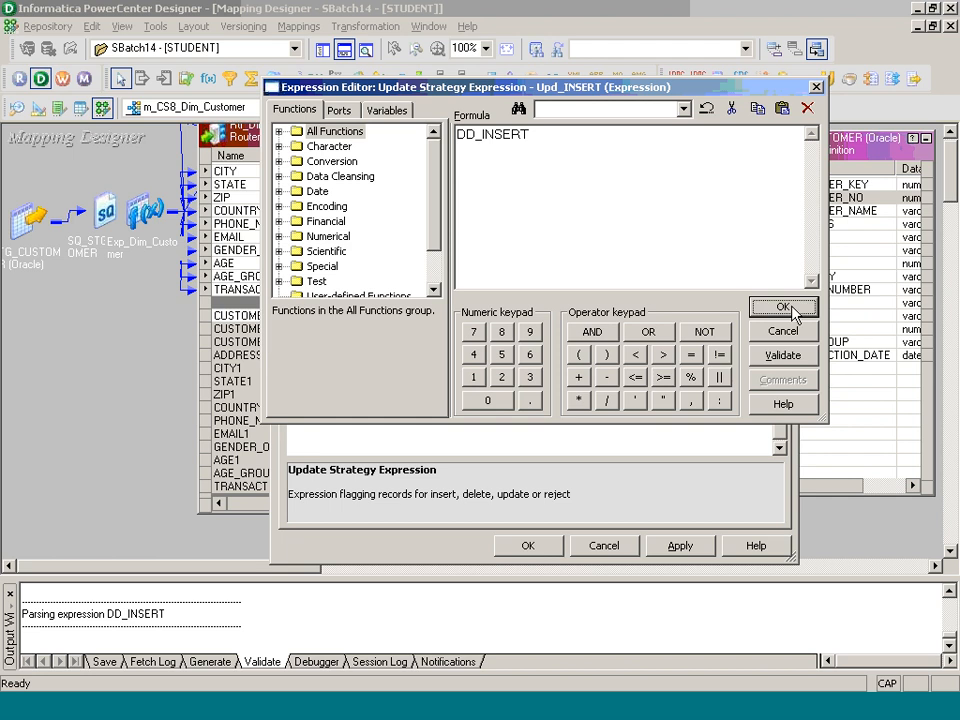
left_click(558, 282)
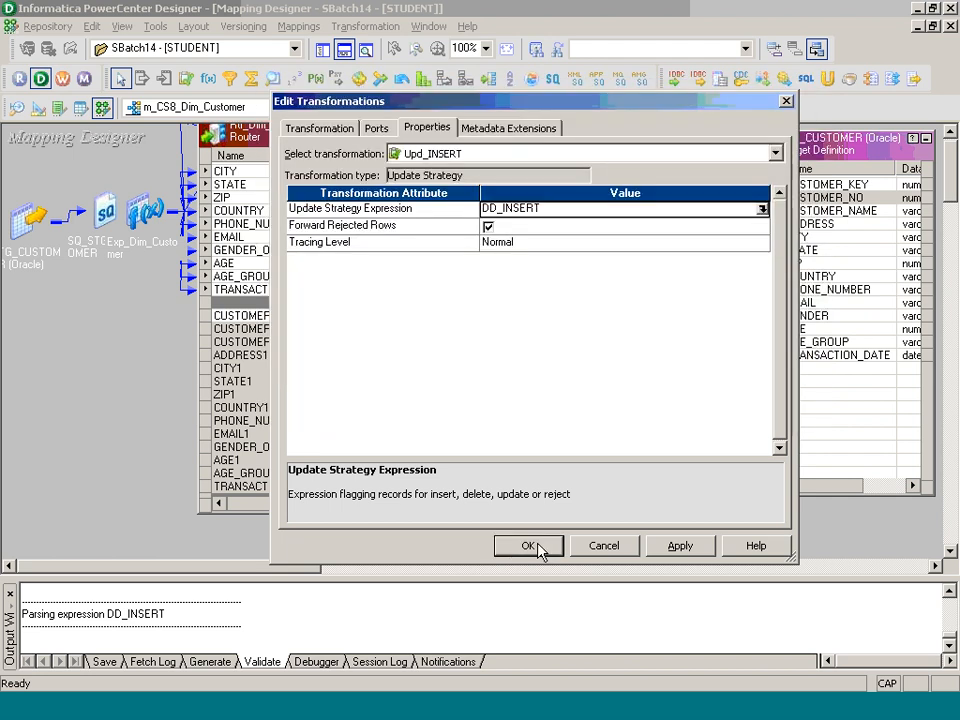
left_click(535, 545)
Create a Sequence Generator transformation named Seq_Customer_Key.
left_click(365, 26)
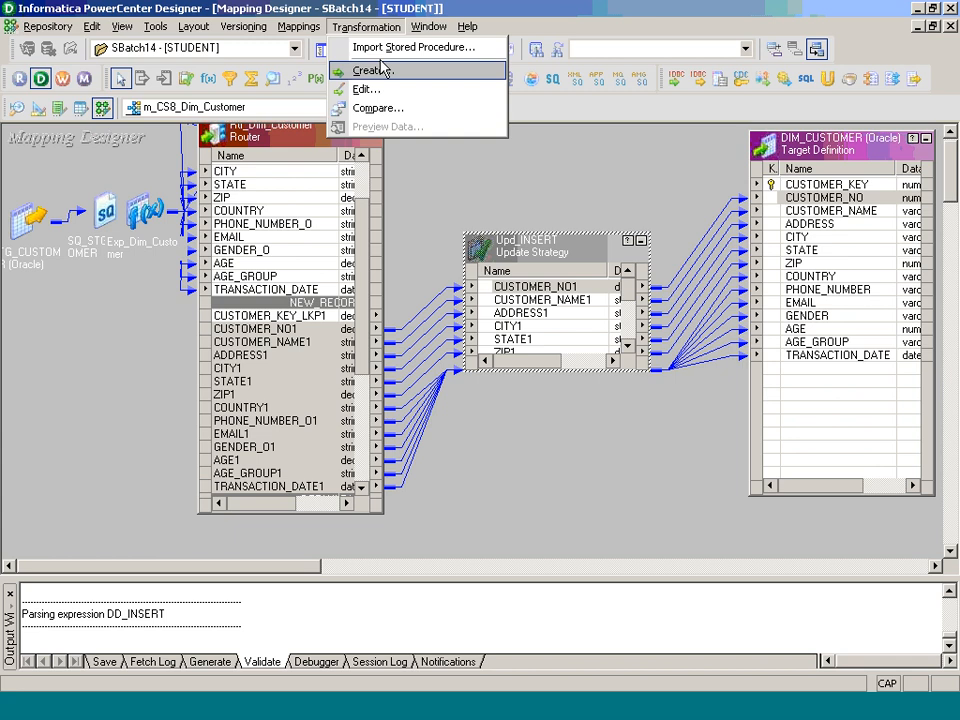
left_click(354, 66)
key("s")
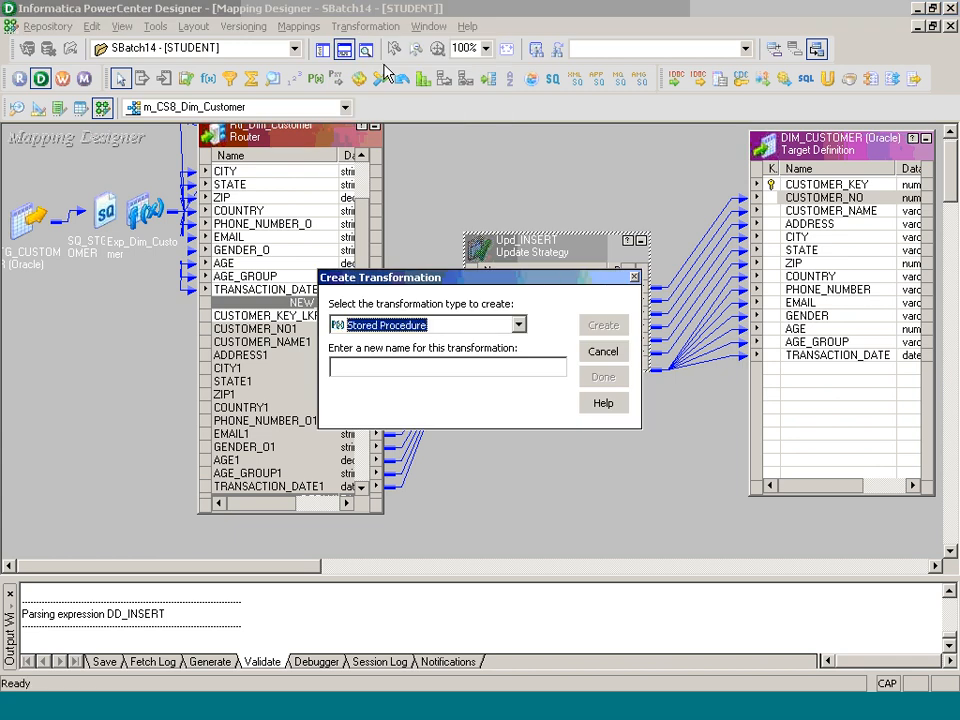
key("s")
key("Tab")
type("sE")
key("BackSpace")
key("BackSpace")
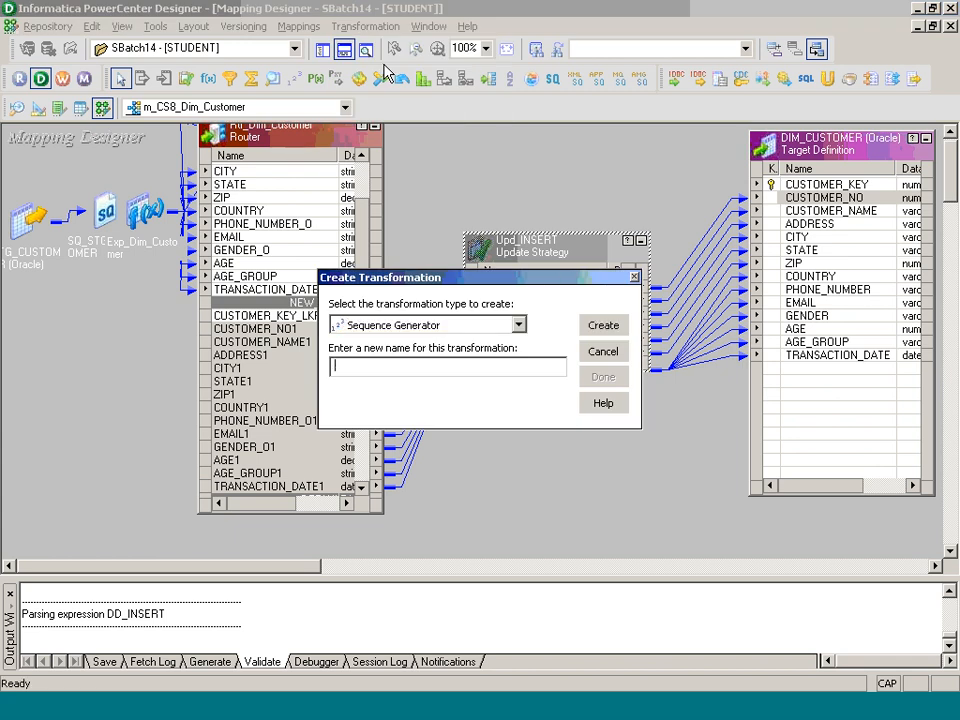
type("S")
key("Caps_Lock")
type("eq_Customer_Key")
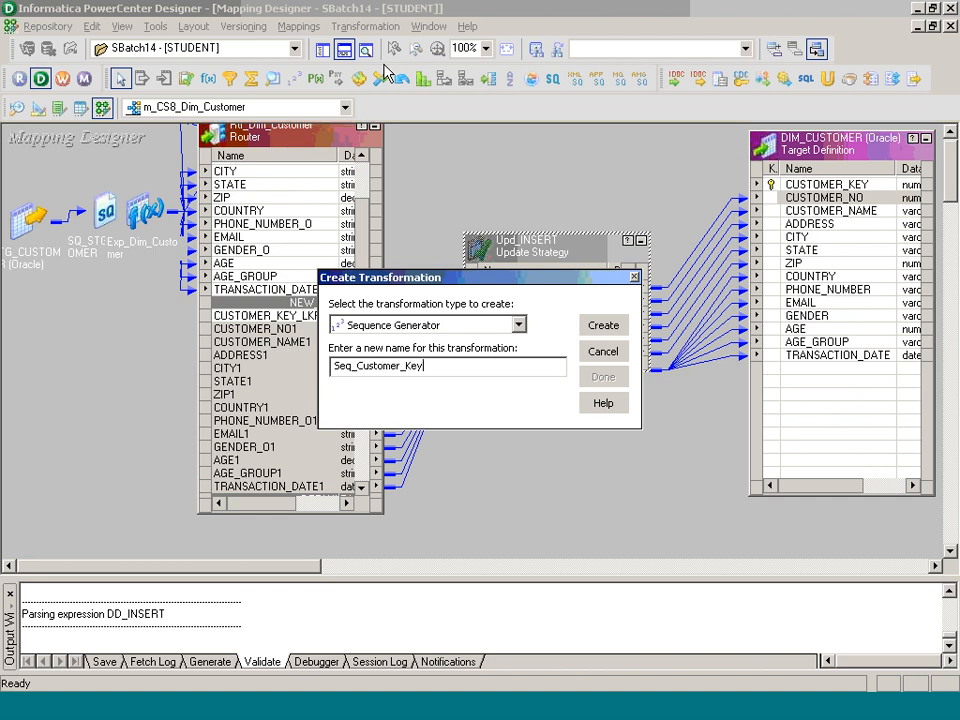
key("Return")
left_click(612, 381)
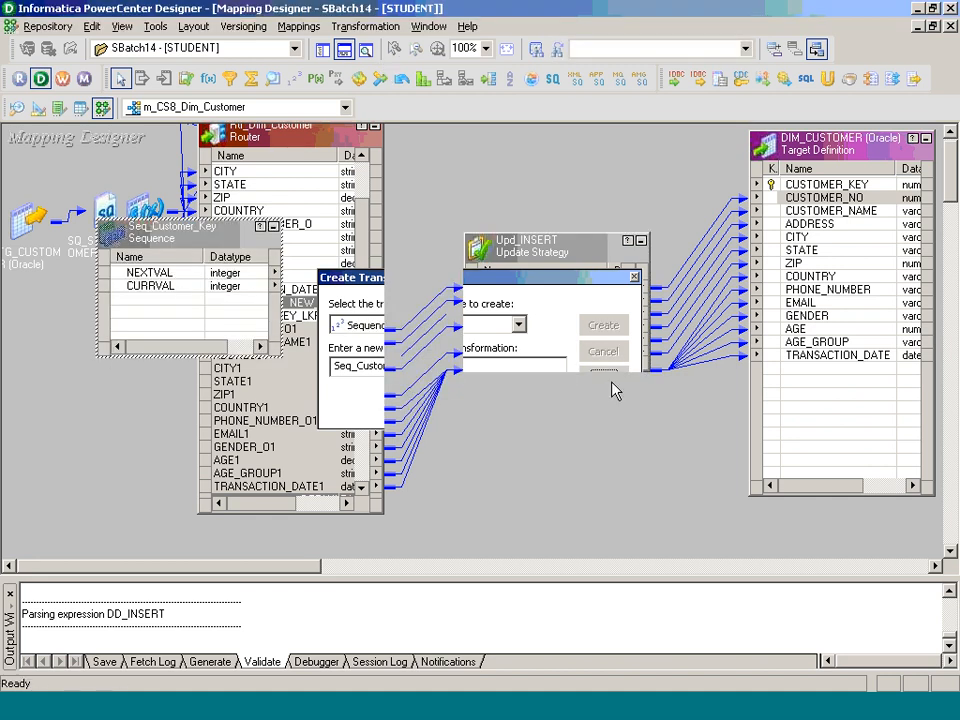
Link NEXTVAL of Seq_Customer_Key to CUSTOMER_KEY in DIM_CUSTOMER, and set the sequence generator's Current Value to 2001.
left_click_drag(207, 254, 596, 162)
left_click(555, 179)
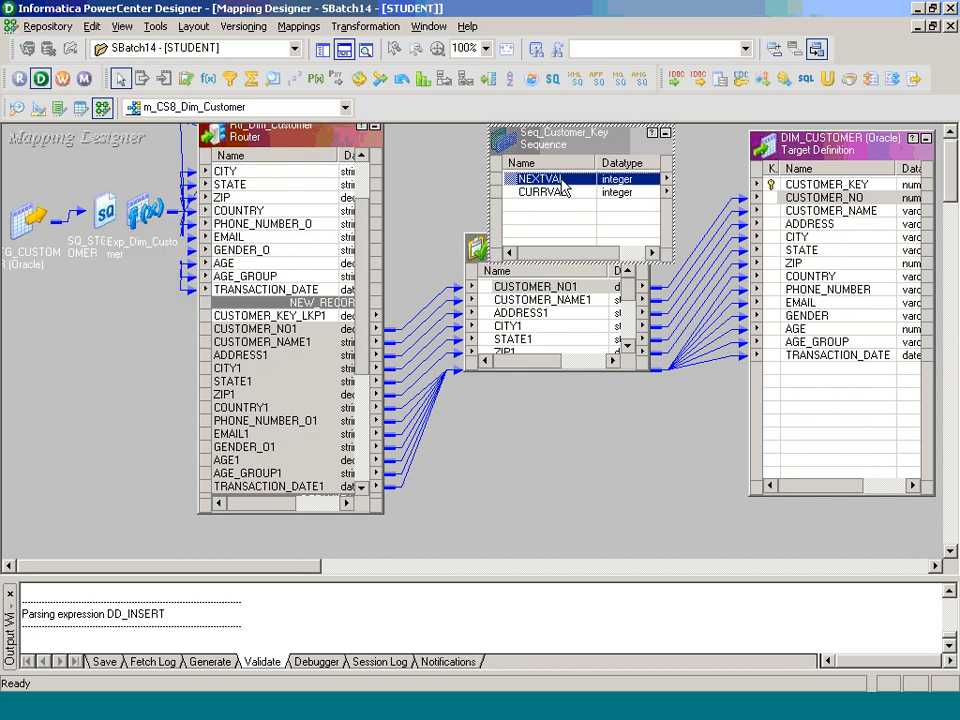
double_click(552, 180)
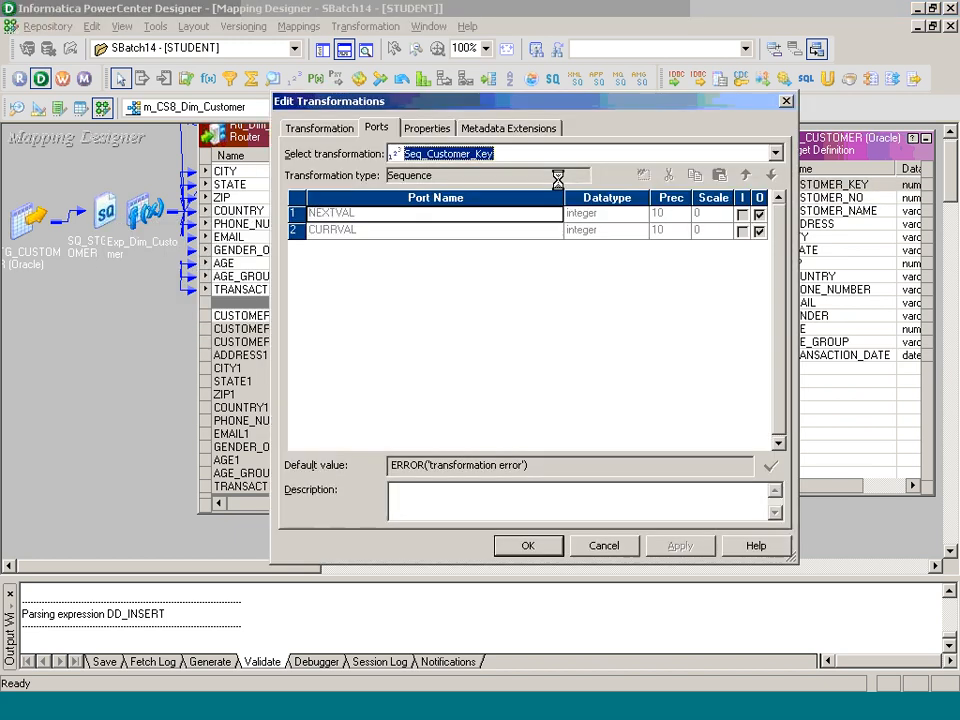
left_click(420, 130)
left_click(540, 259)
type("2001")
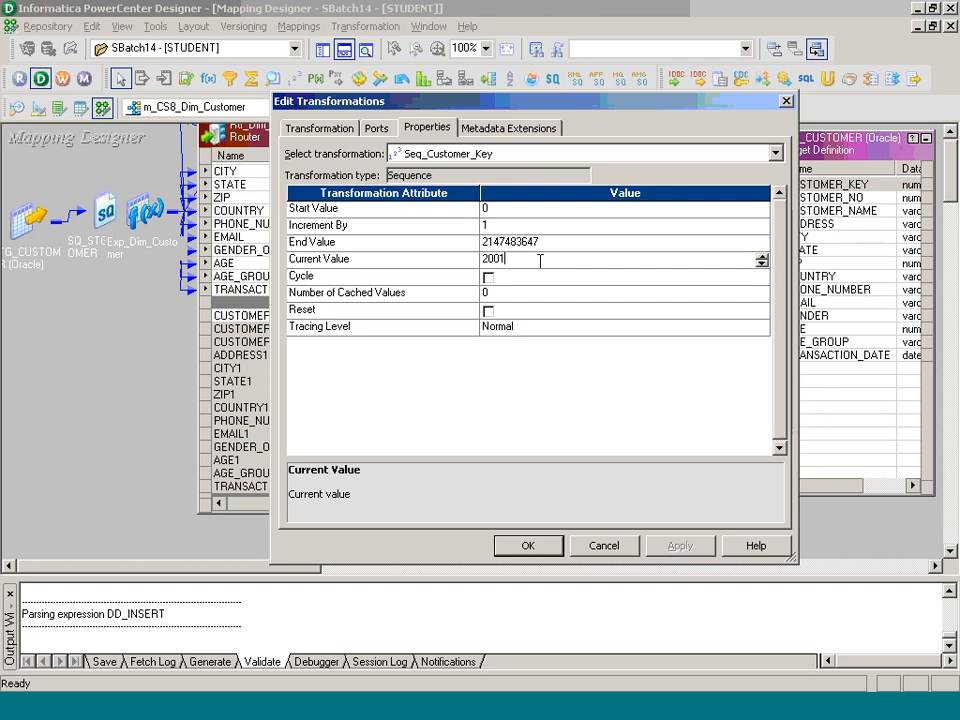
left_click(529, 547)
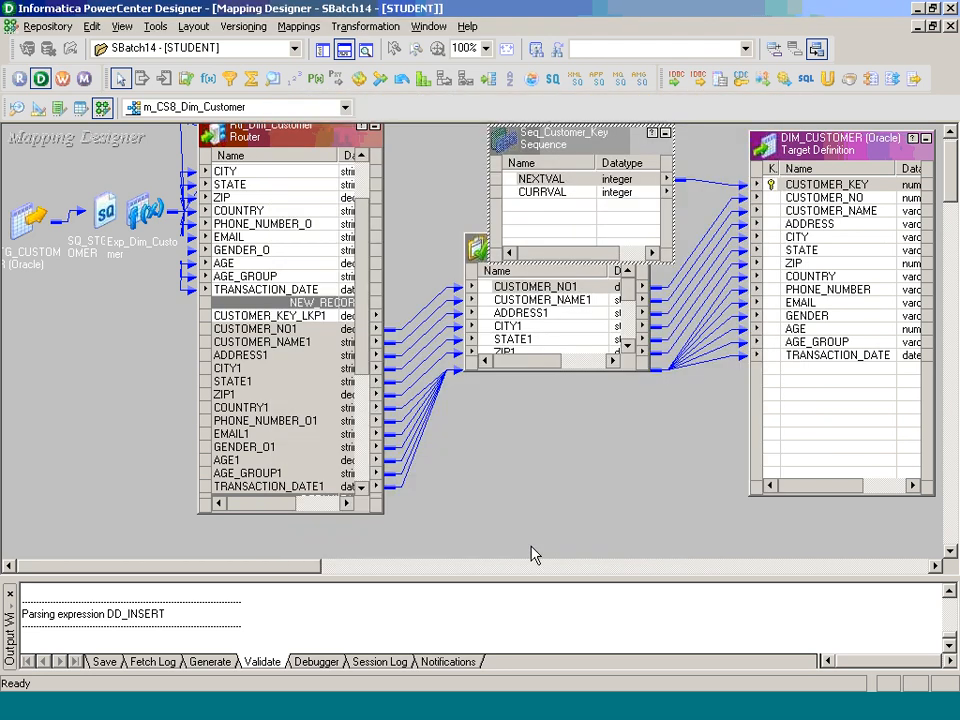
Arrange all mapping objects as icons and move Seq_Customer_Key above and beyond the DIM_CUSTOMER target.
right_click(508, 474)
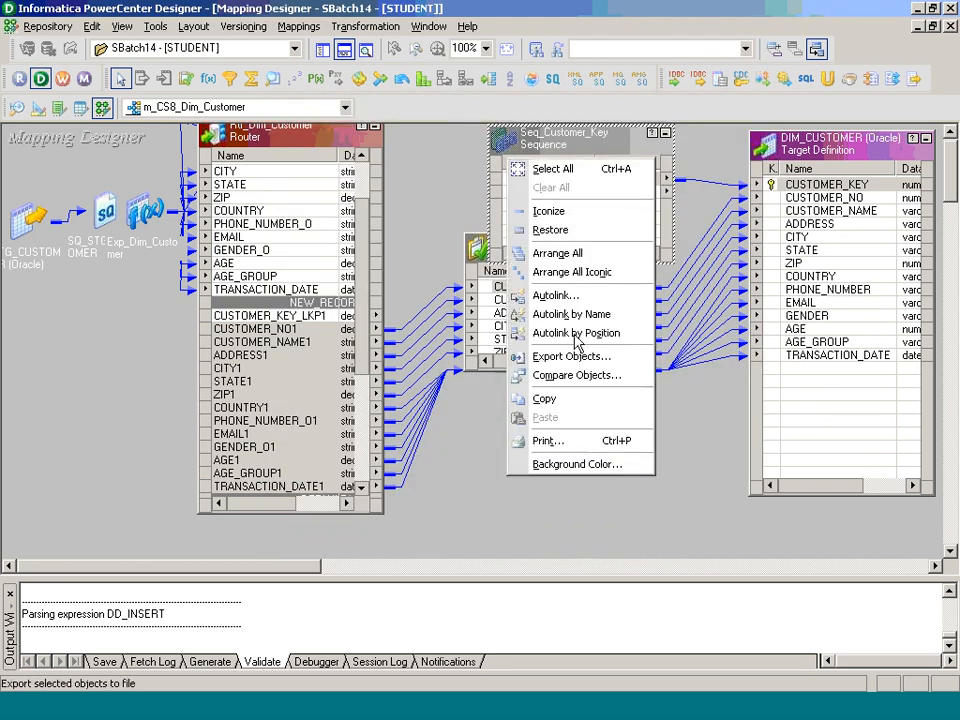
left_click(572, 272)
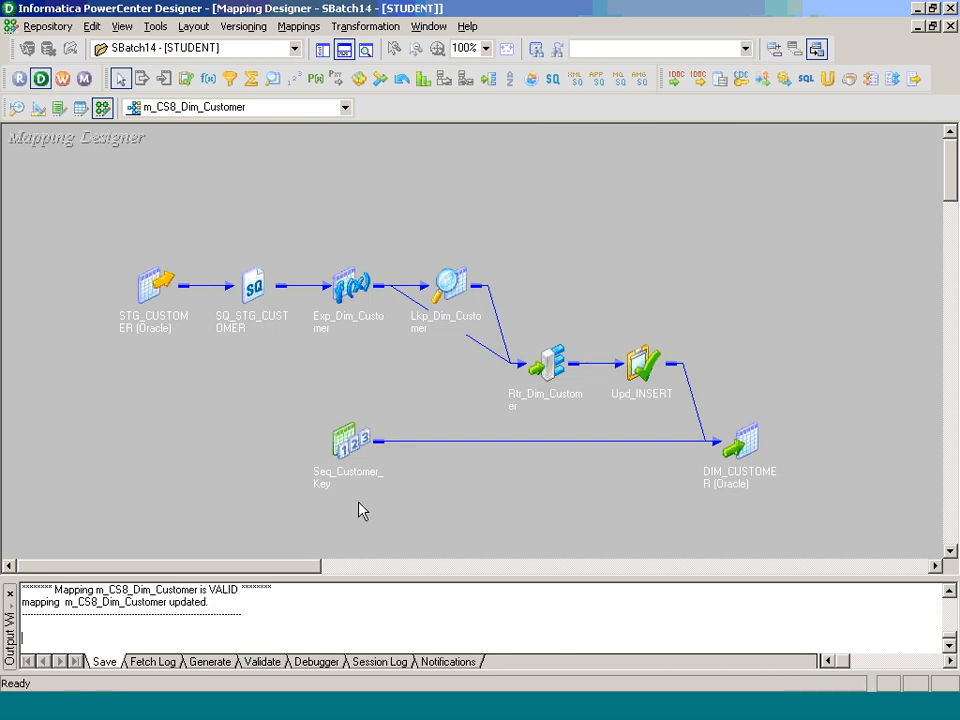
left_click_drag(349, 446, 815, 197)
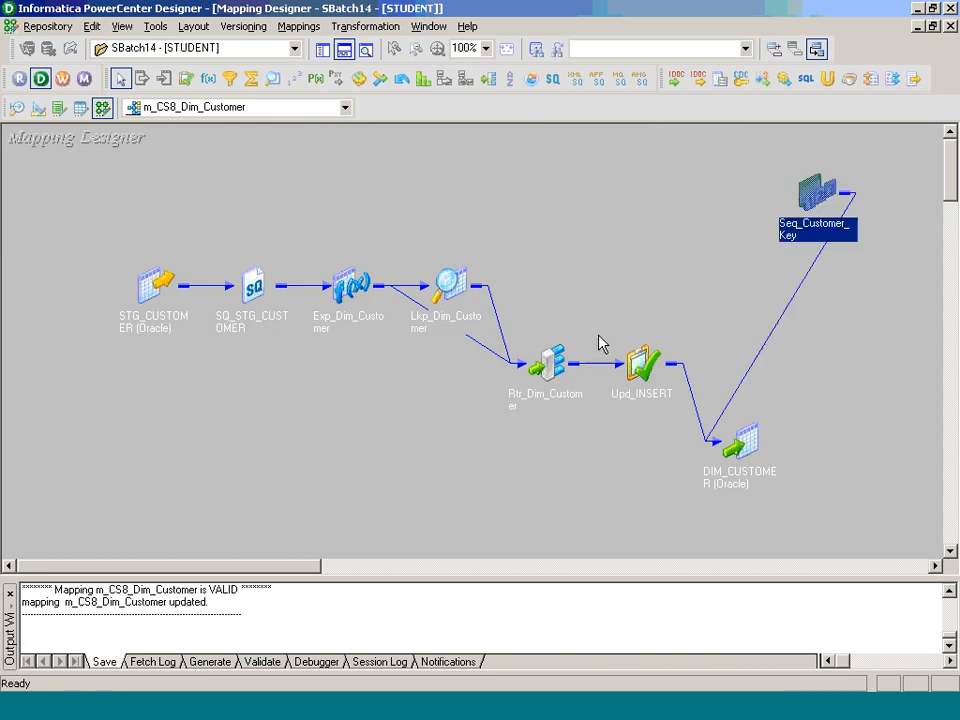
Review the insert flow by expanding Rtr_Dim_Customer, checking the update strategy properties of Upd_INSERT, and expanding DIM_CUSTOMER with its incoming links.
double_click(562, 382)
left_click_drag(609, 367, 490, 182)
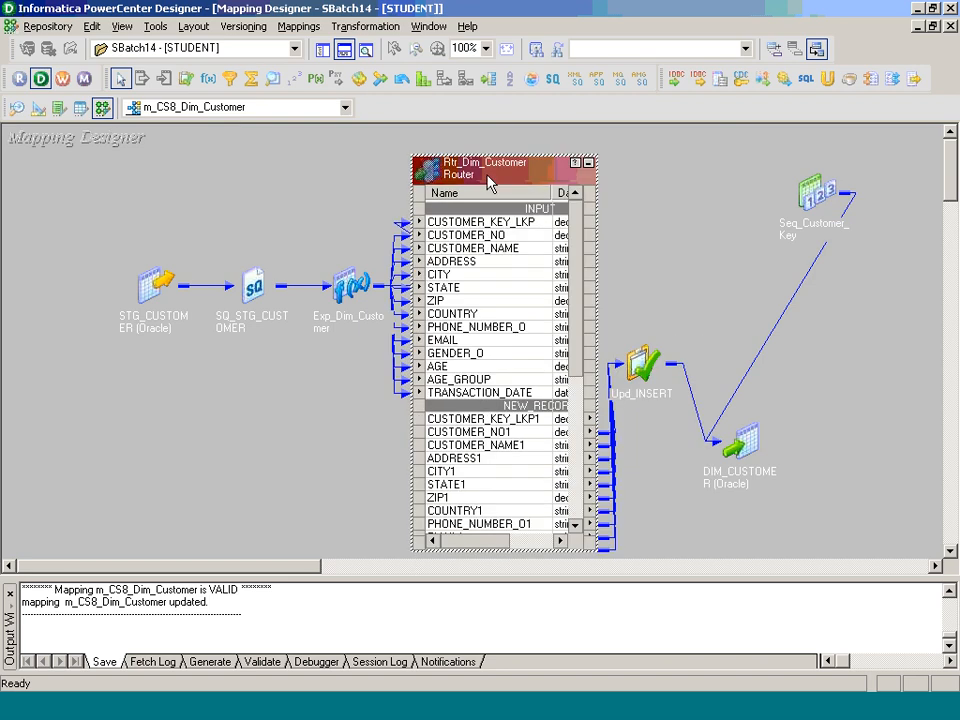
left_click(538, 419)
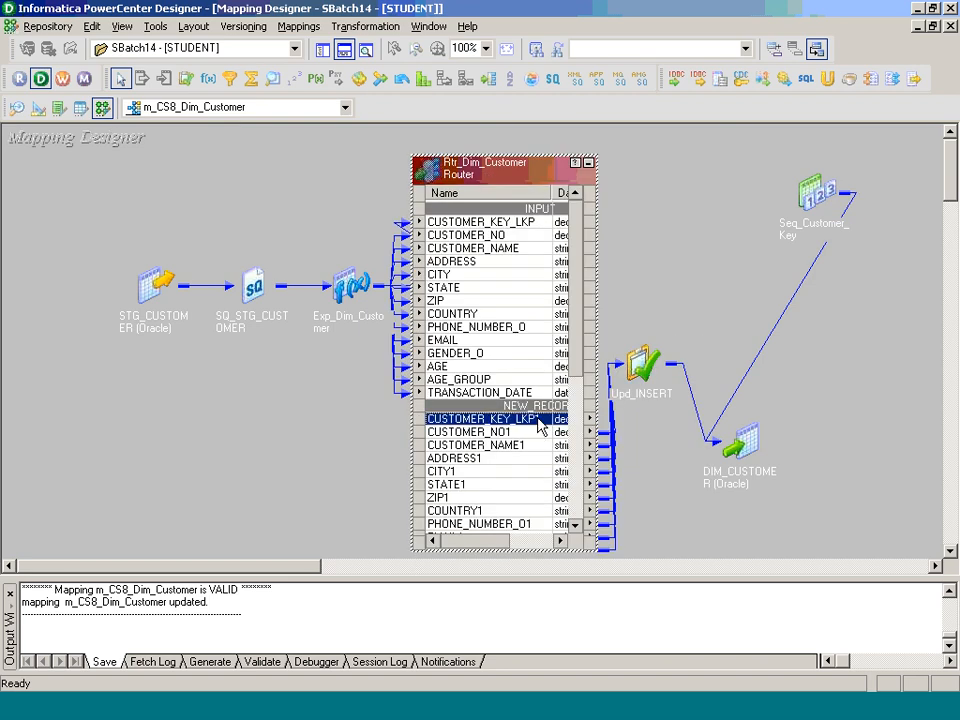
double_click(645, 370)
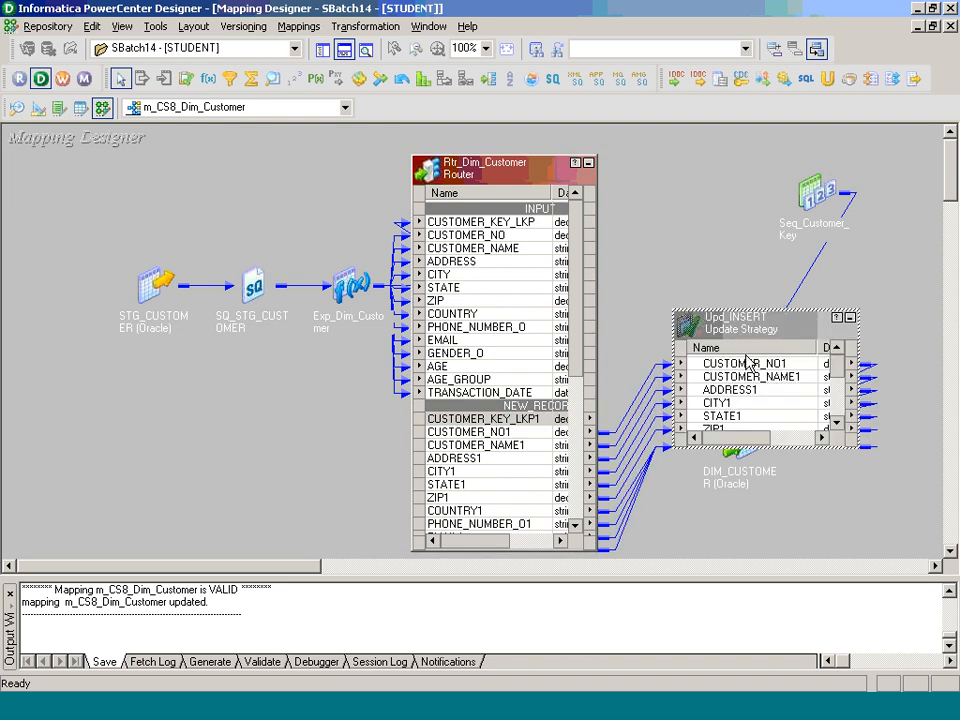
double_click(748, 362)
left_click(427, 127)
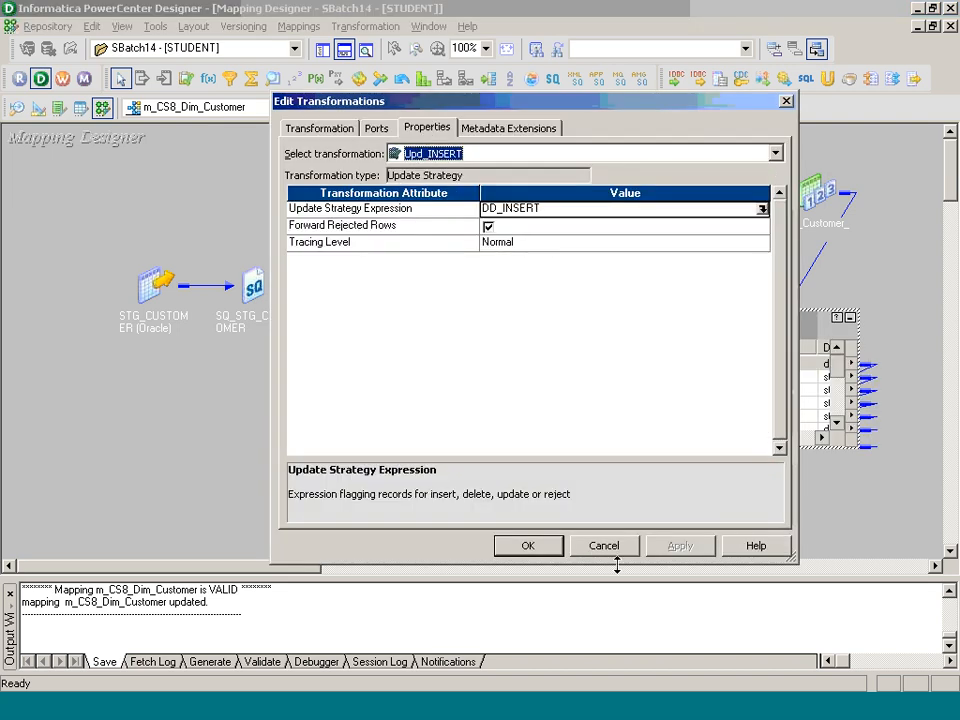
left_click(603, 545)
left_click(849, 316)
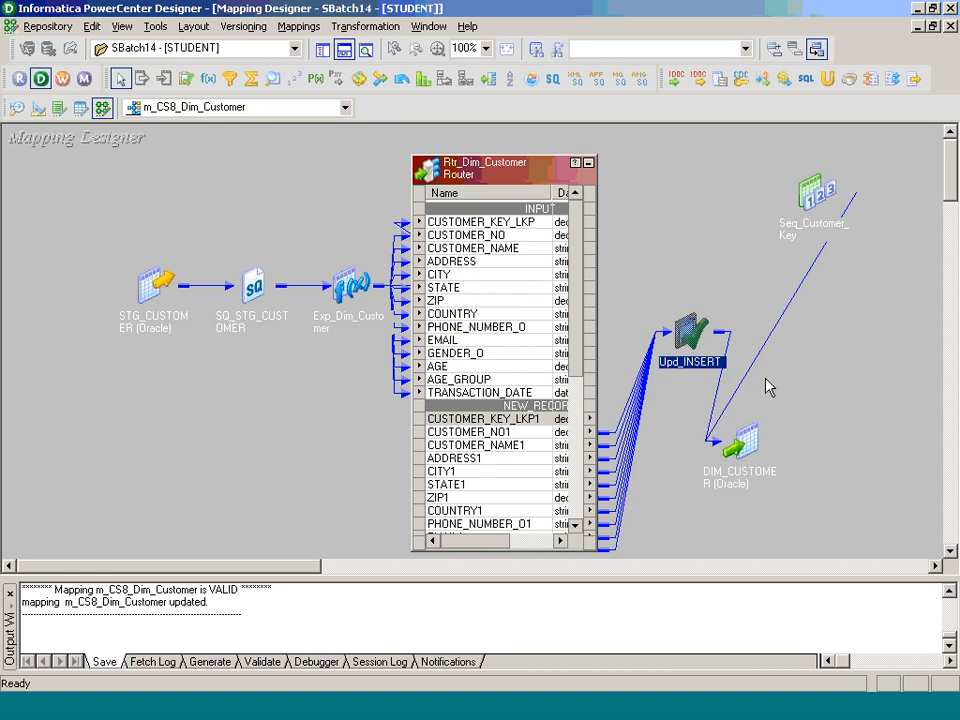
double_click(752, 436)
left_click_drag(782, 428, 867, 325)
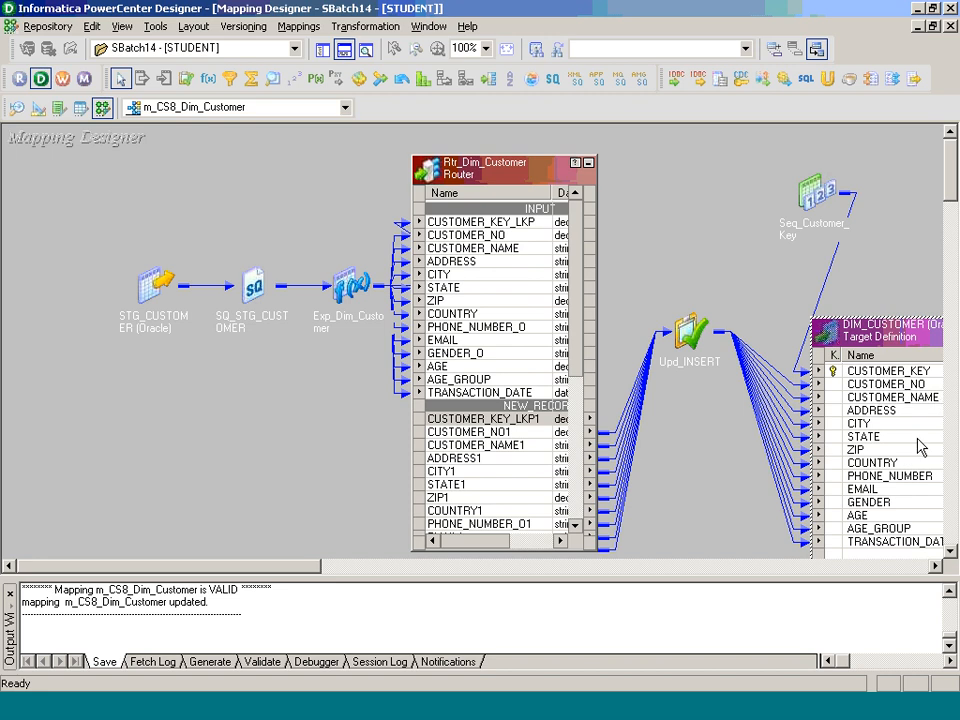
left_click_drag(815, 199, 730, 190)
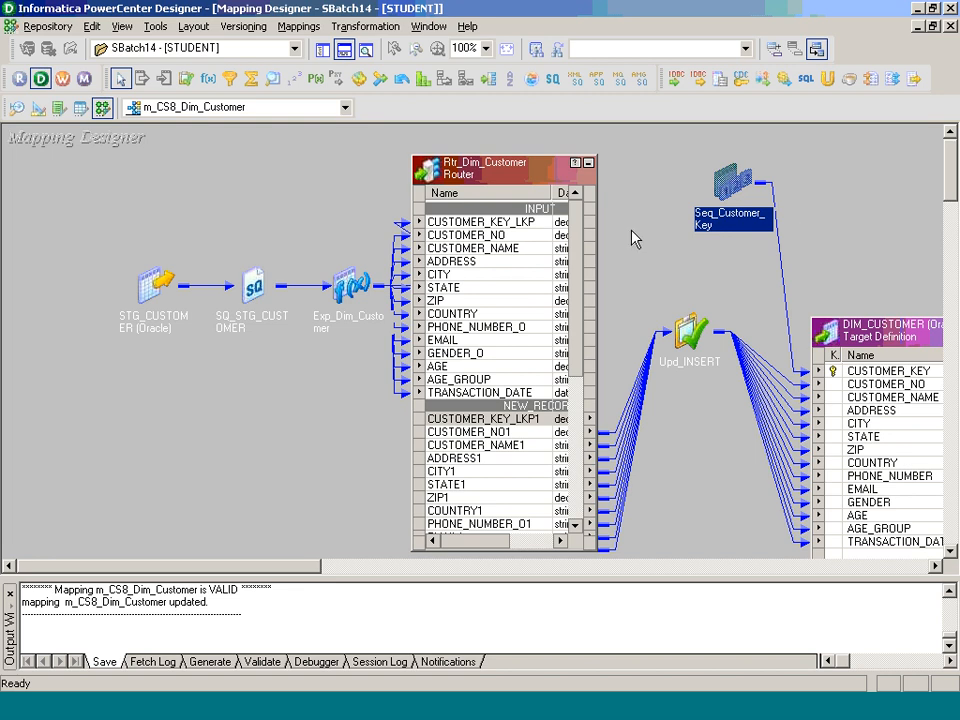
Arrange all objects as icons again with Seq_Customer_Key placed above DIM_CUSTOMER, and save the mapping.
right_click(623, 200)
left_click(727, 318)
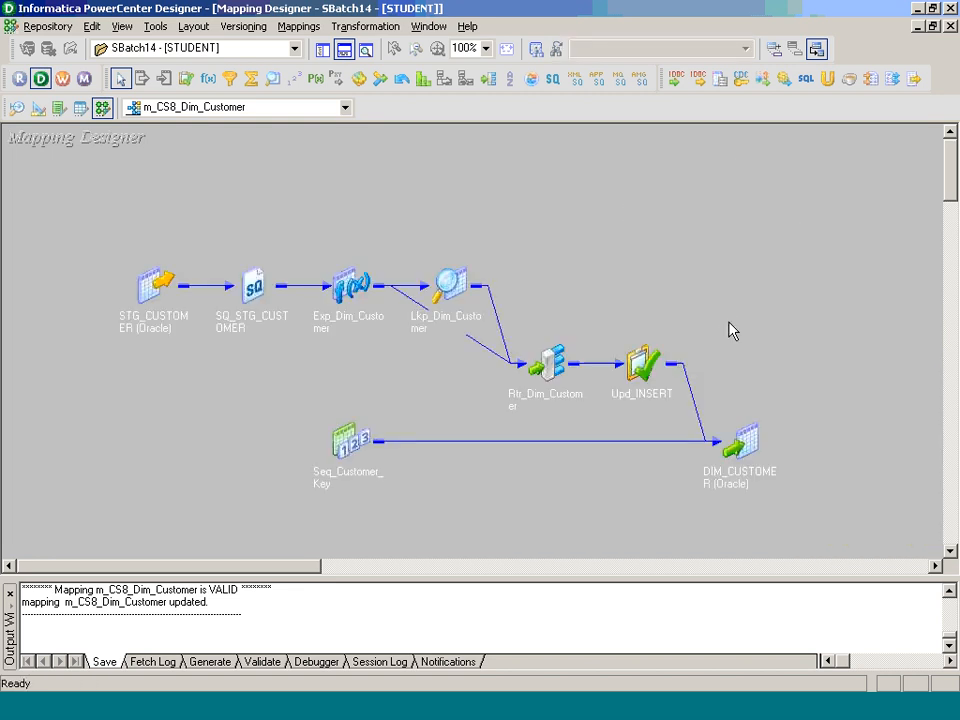
left_click_drag(340, 455, 710, 250)
key("ctrl+s")
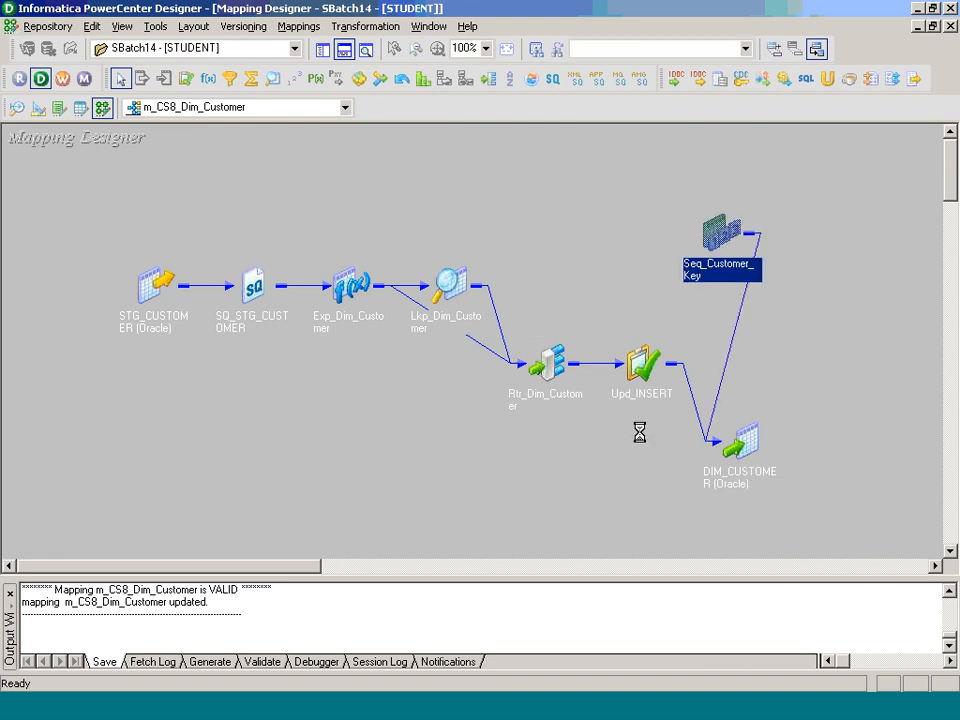
Switch to Paint and consult the Informatica algorithm notes on inserting new customers and handling existing ones.
left_click(499, 381)
key("alt+Tab")
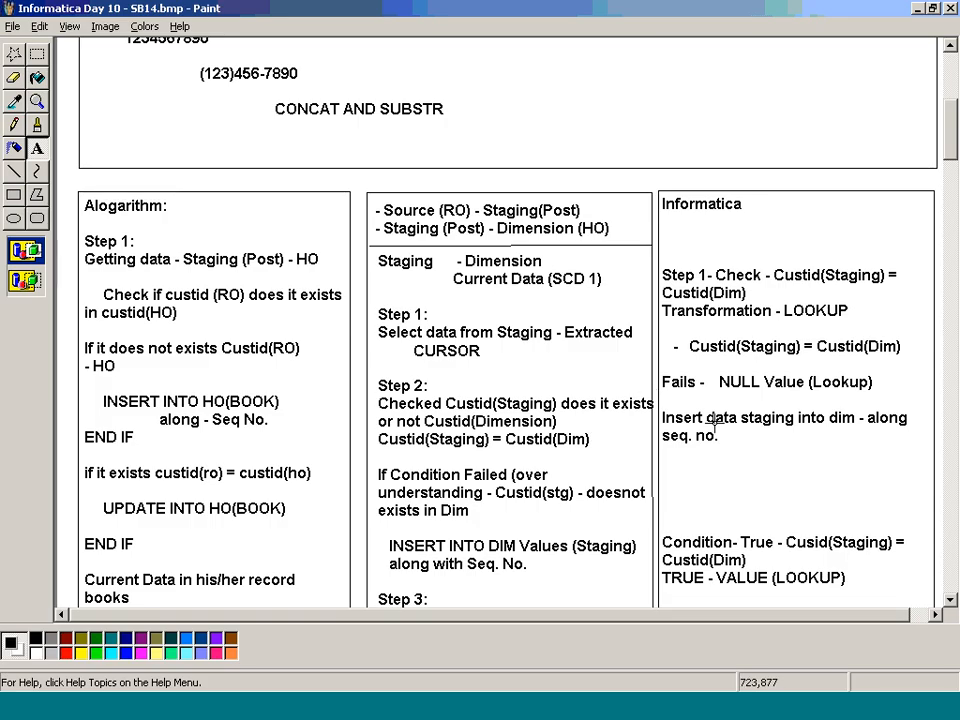
key("alt+Tab")
left_click(808, 465)
left_click(902, 476)
scroll(902, 475, "down", 3)
scroll(902, 476, "down", 3)
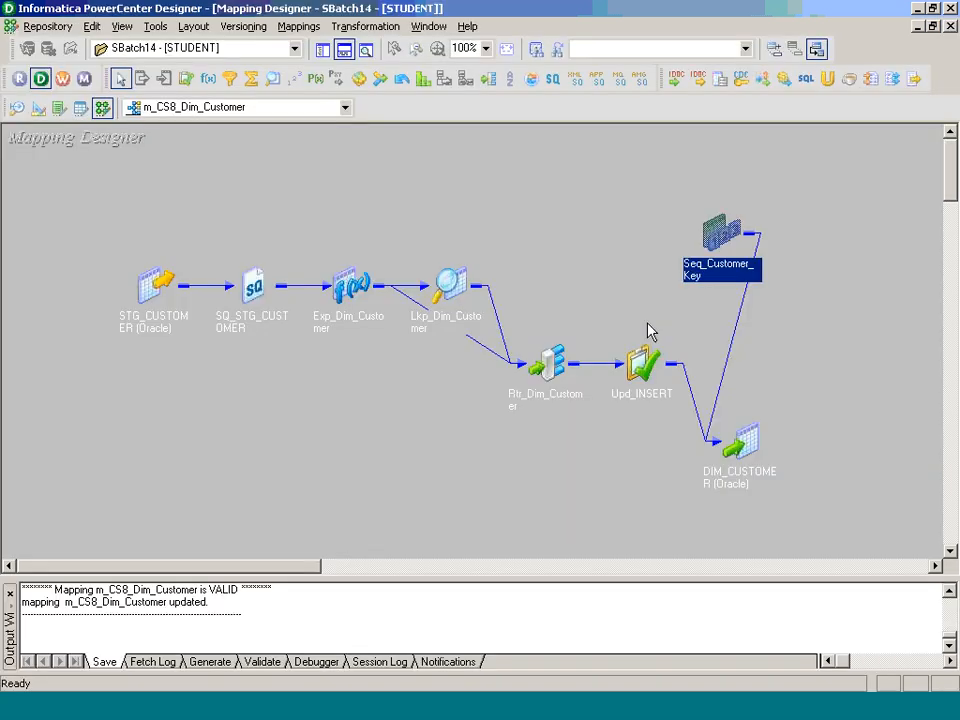
Add a second output group named EXISTING_RECORD to the Rtr_Dim_Customer router.
double_click(548, 358)
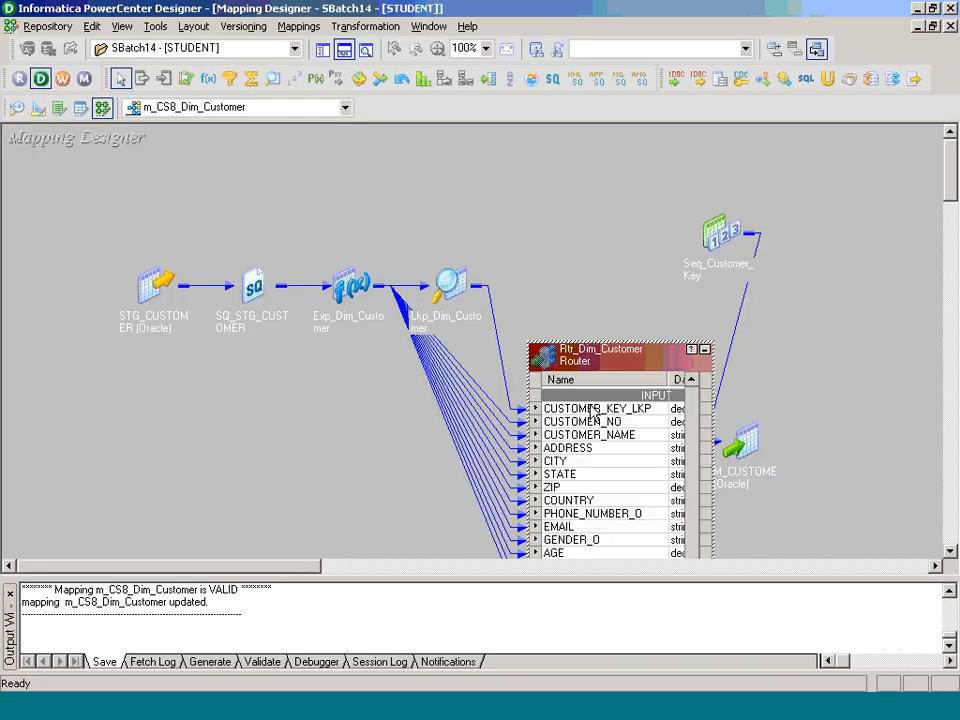
double_click(553, 360)
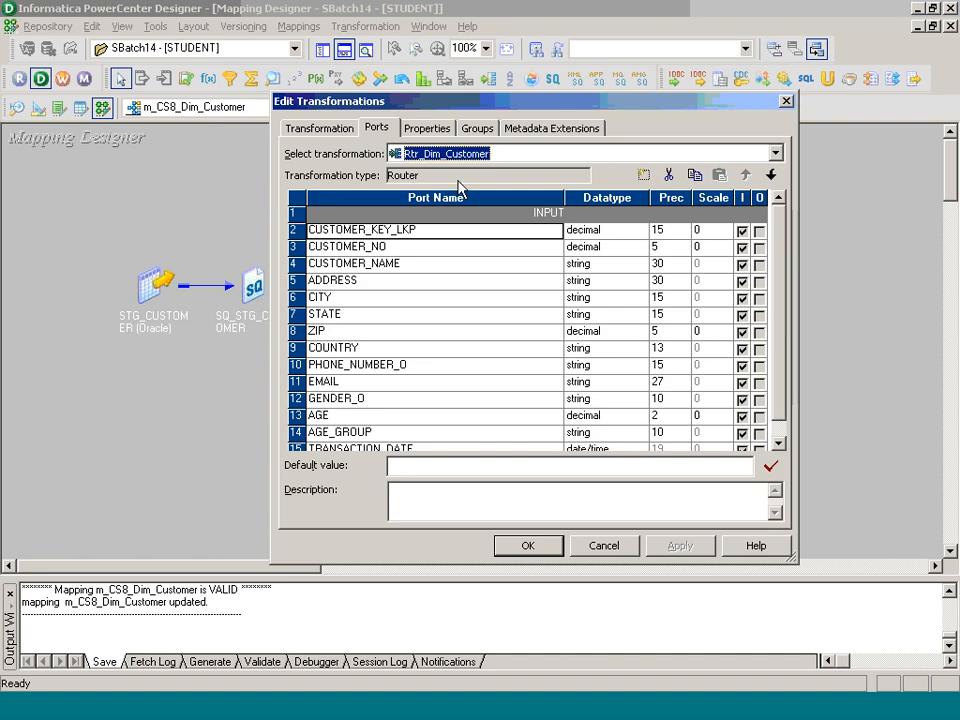
left_click(470, 130)
left_click(641, 177)
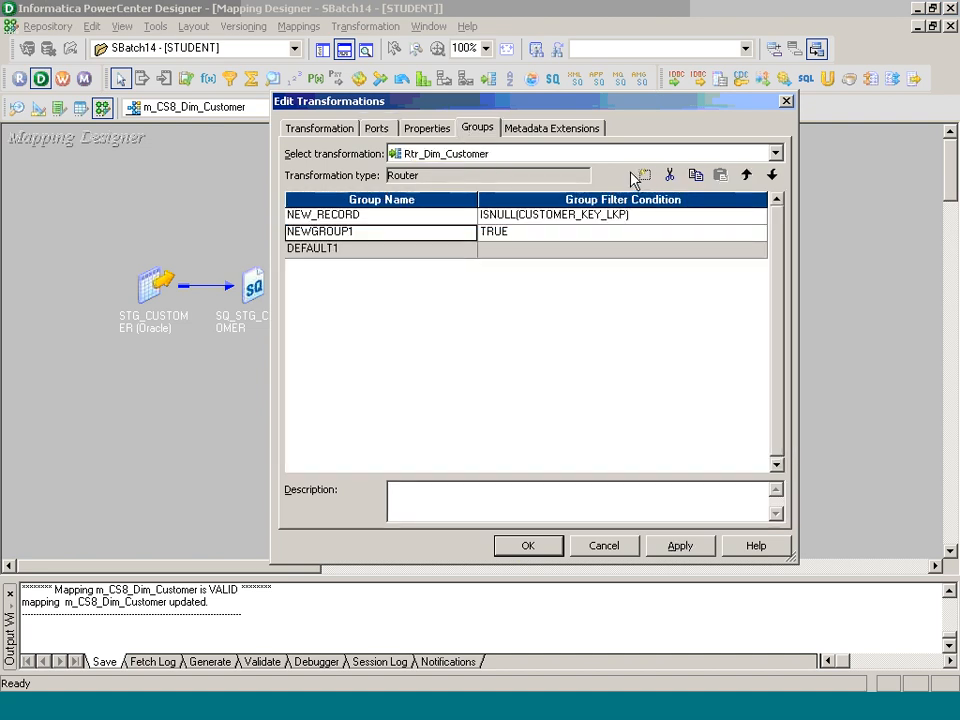
type("e")
key("BackSpace")
type("E")
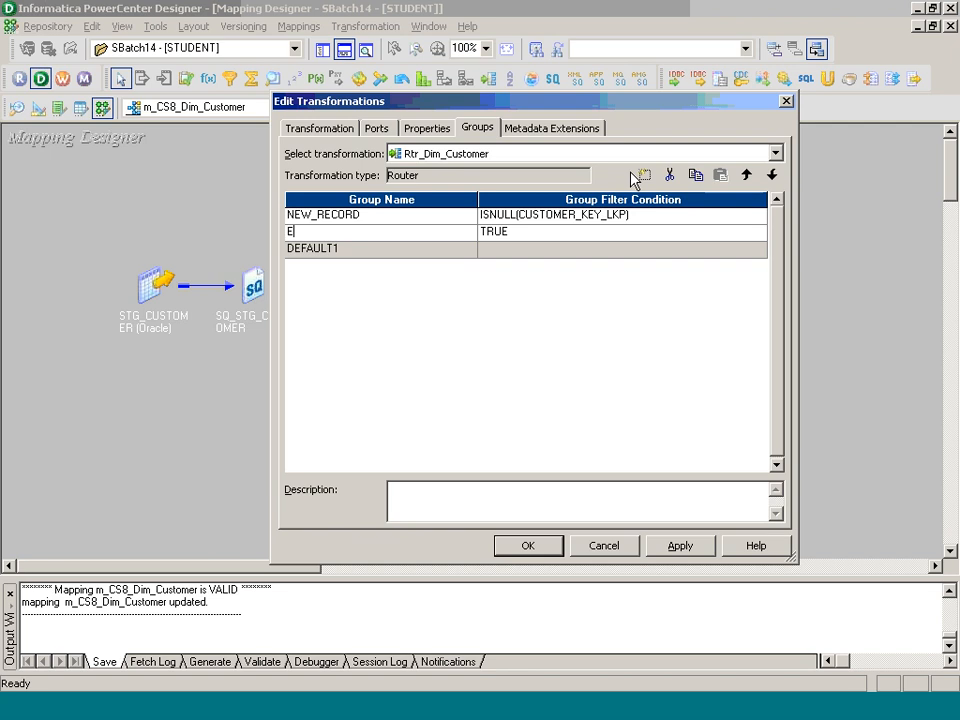
type("XISTING_")
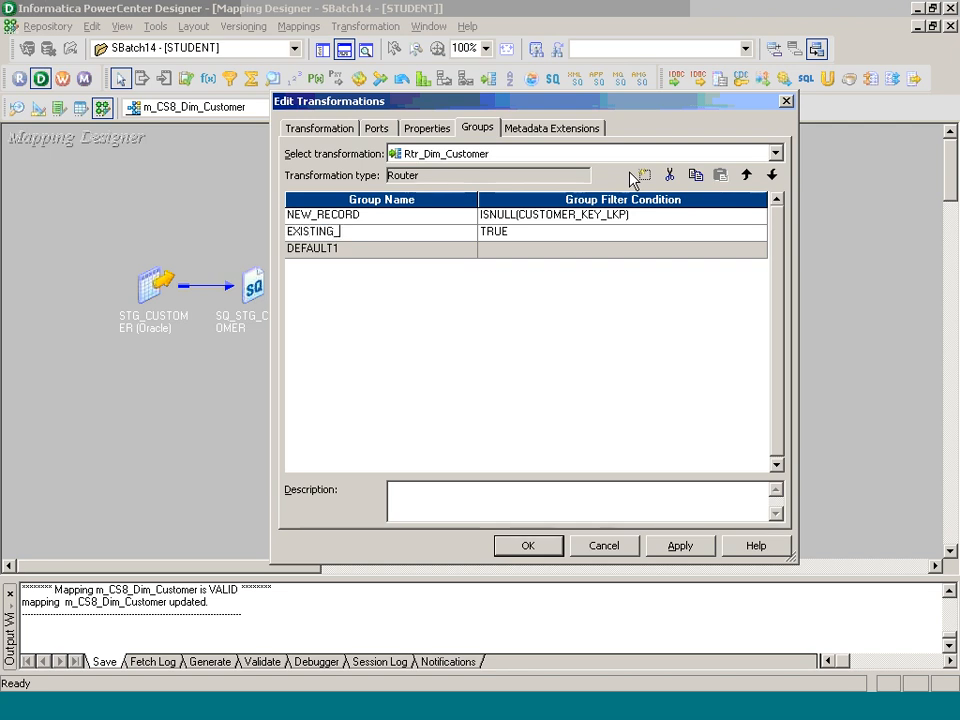
type("RECORD")
key("Tab")
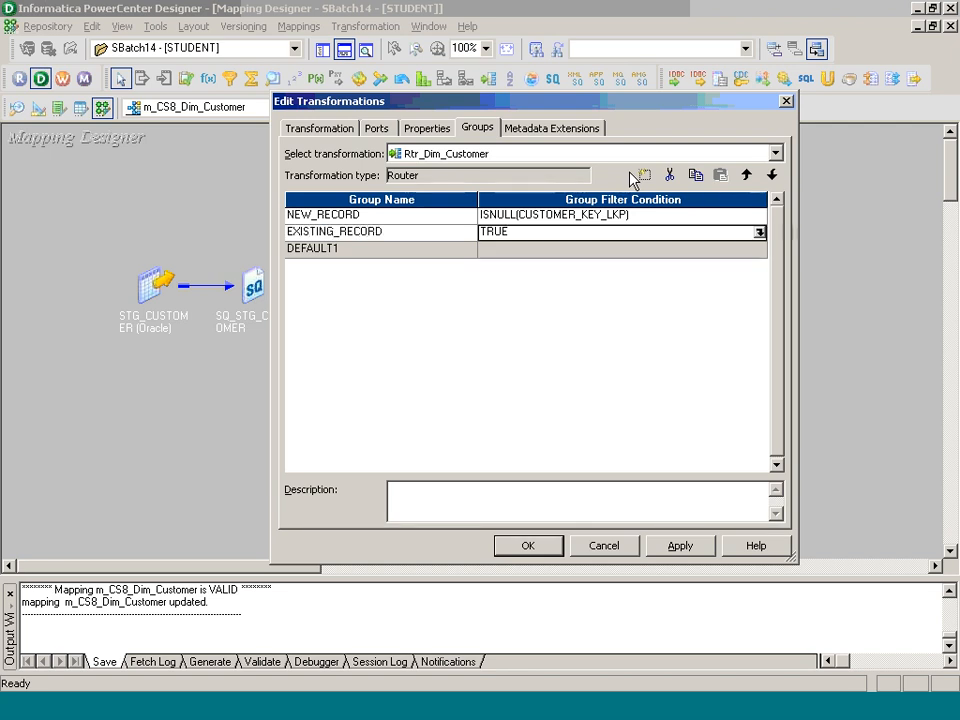
Set the EXISTING_RECORD group filter condition to NOT ISNULL(CUSTOMER_KEY_LKP), validate the expression, and confirm the router changes.
left_click(760, 232)
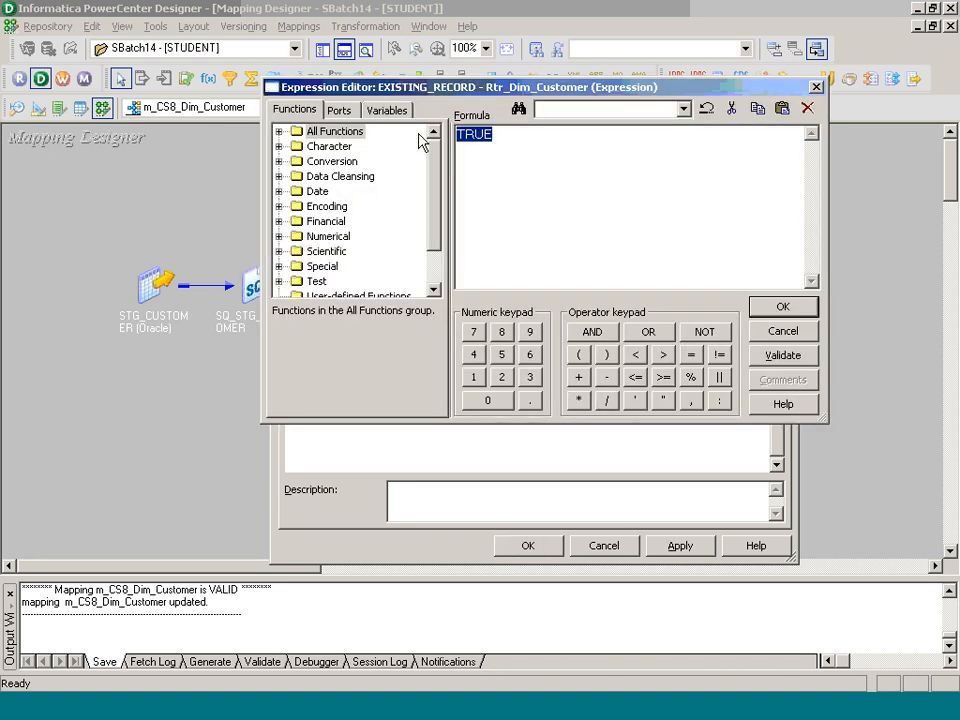
type("NOT NULL")
key("BackSpace")
key("BackSpace")
key("BackSpace")
key("BackSpace")
key("BackSpace")
key("BackSpace")
key("BackSpace")
key("BackSpace")
type("IS")
key("BackSpace")
key("BackSpace")
type("NOT ISNULL")
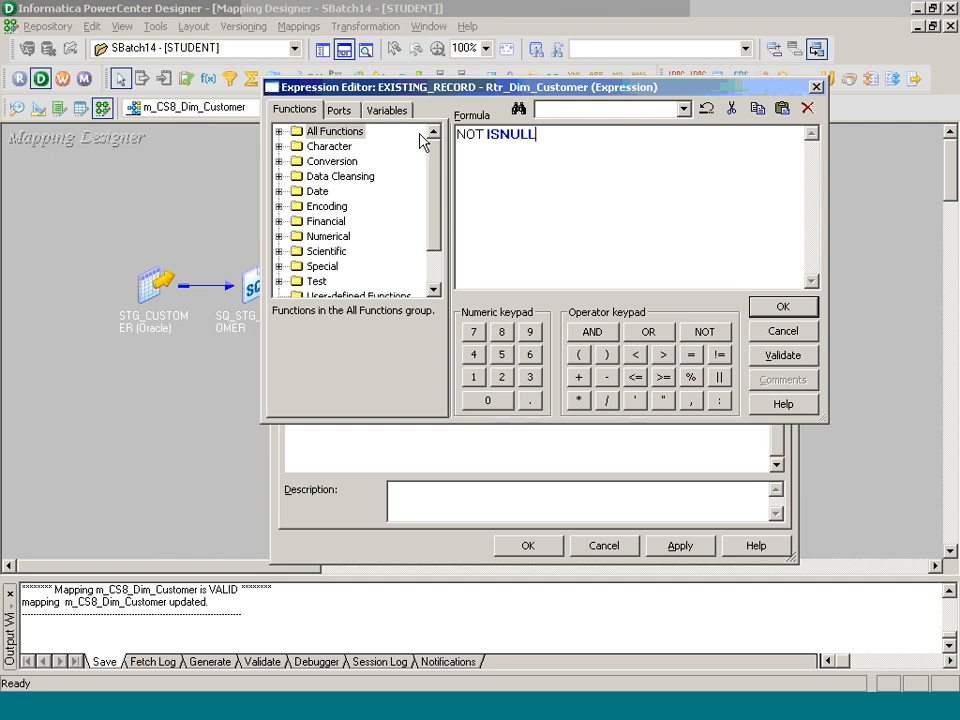
type("(")
left_click(339, 110)
double_click(395, 148)
left_click(573, 192)
type(")")
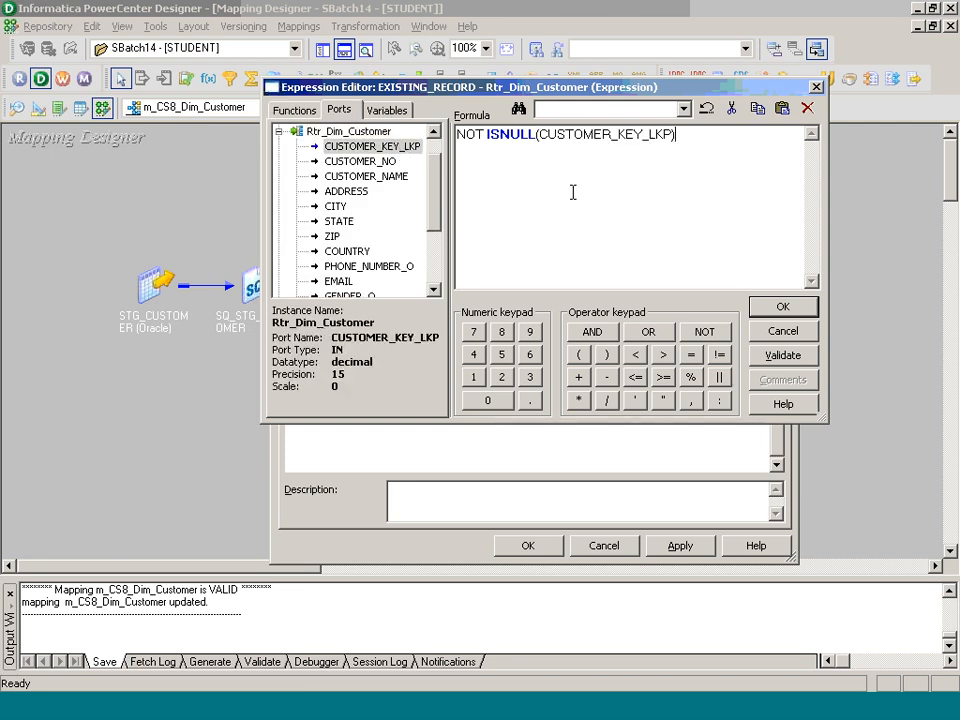
left_click(779, 355)
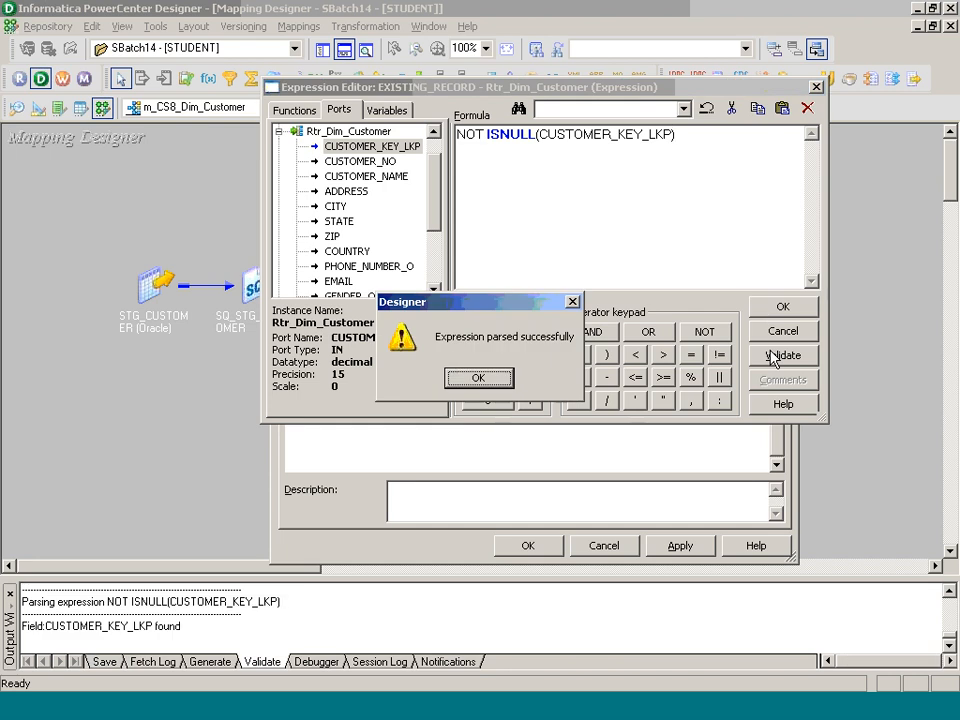
left_click(479, 378)
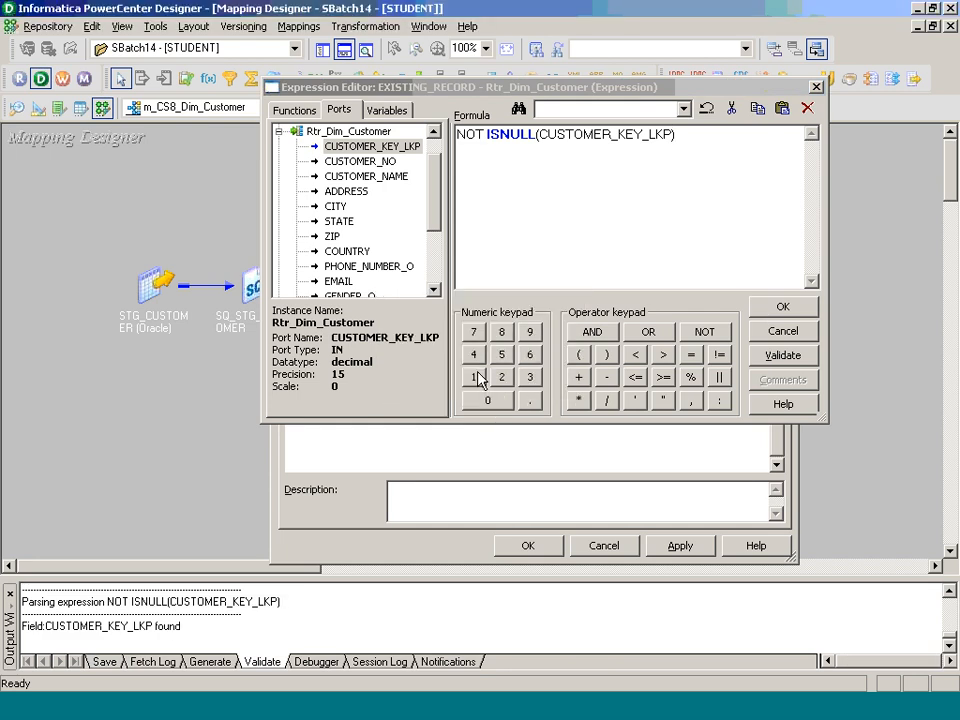
left_click(783, 306)
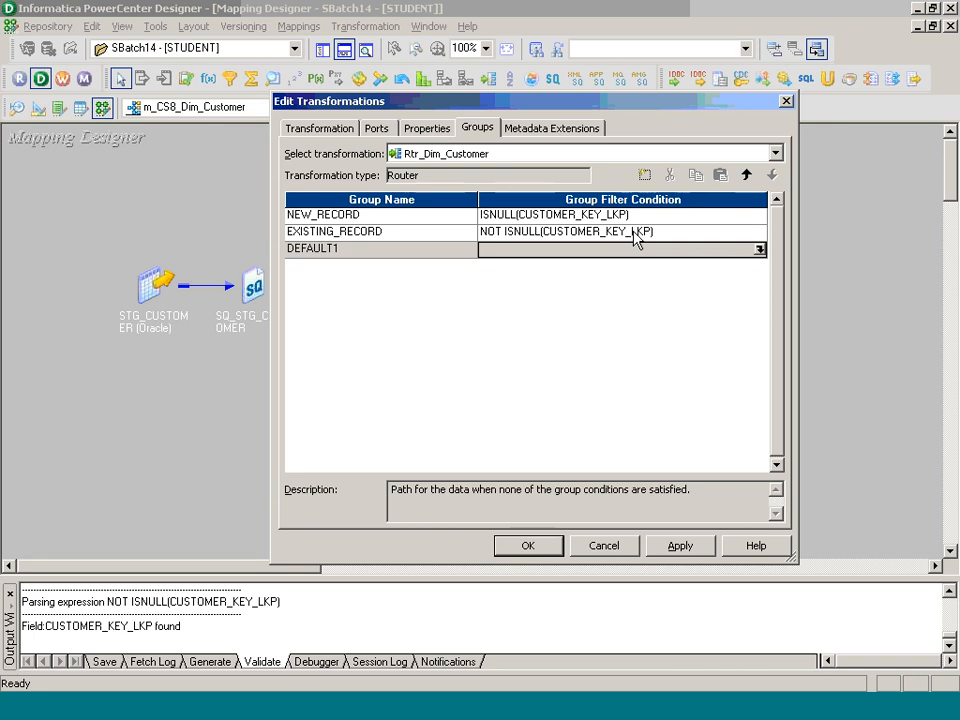
left_click(681, 216)
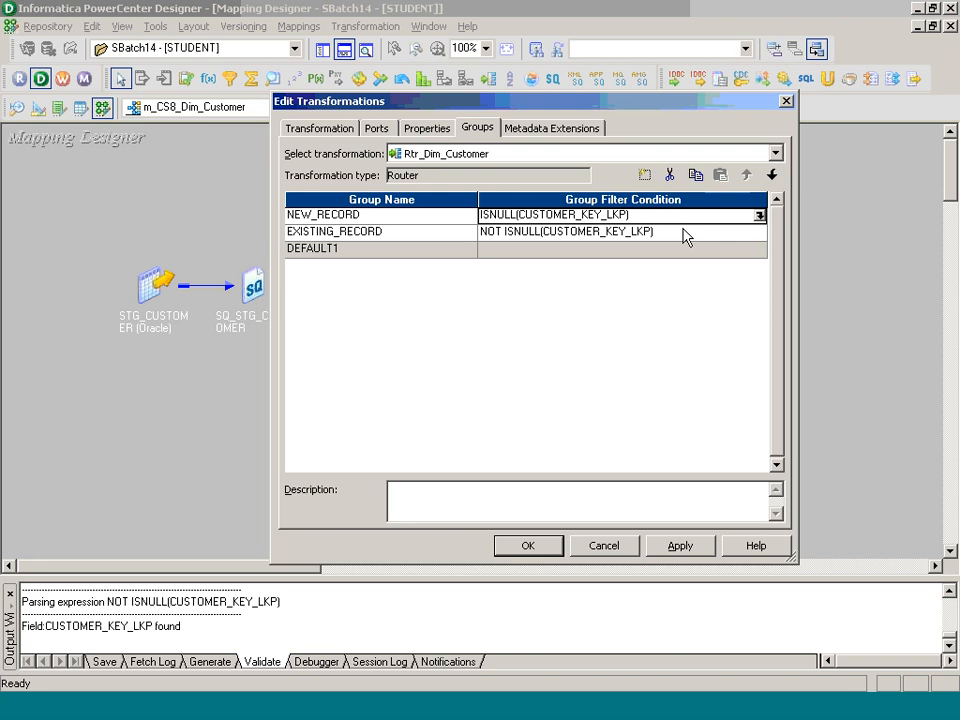
left_click(683, 233)
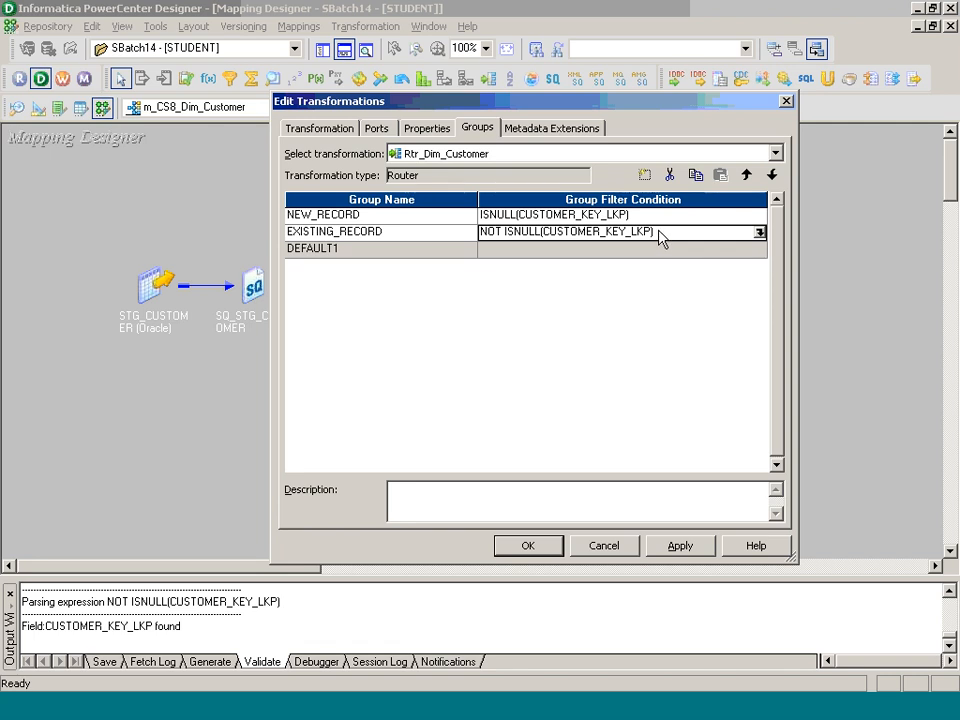
left_click(528, 545)
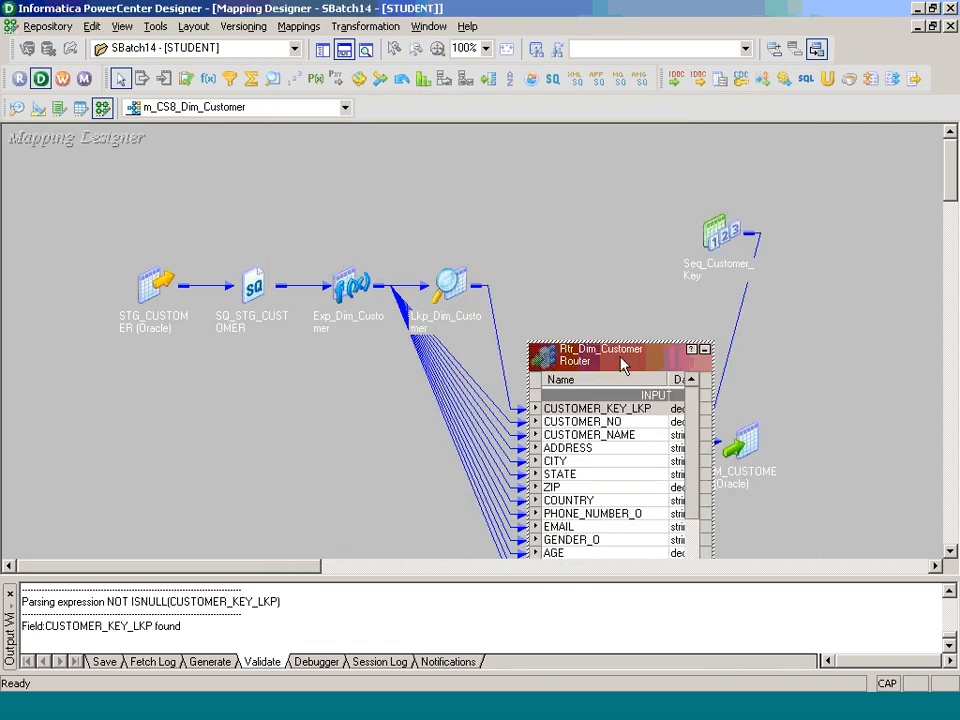
Move the expanded Rtr_Dim_Customer router near the canvas's upper edge and select CUSTOMER_KEY_LKP3 in its EXISTING_RECORD group.
left_click_drag(627, 370, 447, 159)
scroll(421, 272, "down", 9)
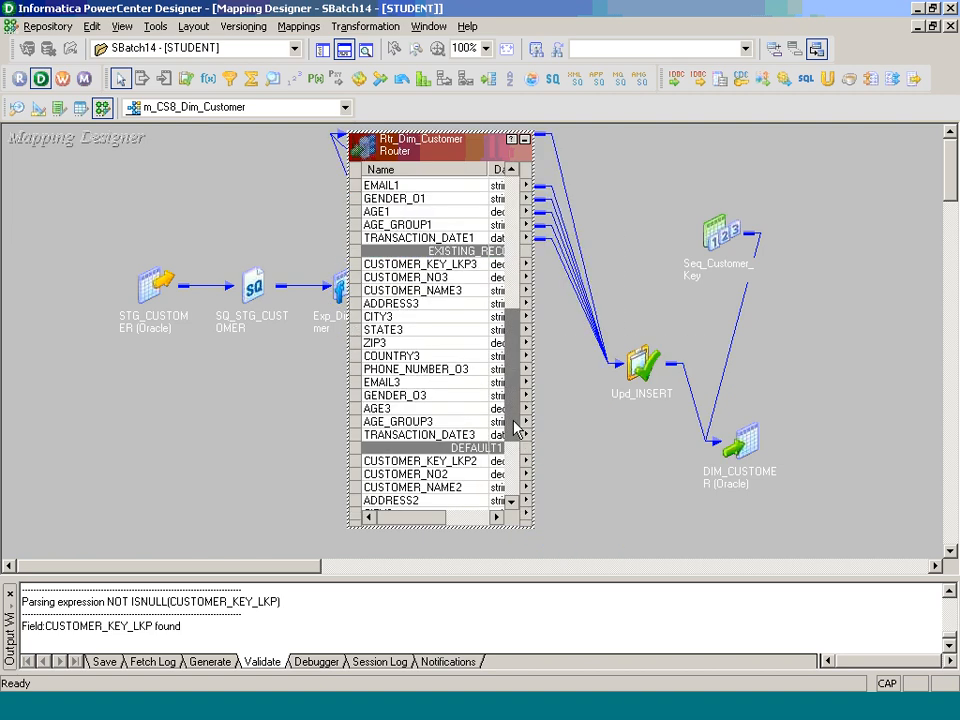
left_click(421, 266)
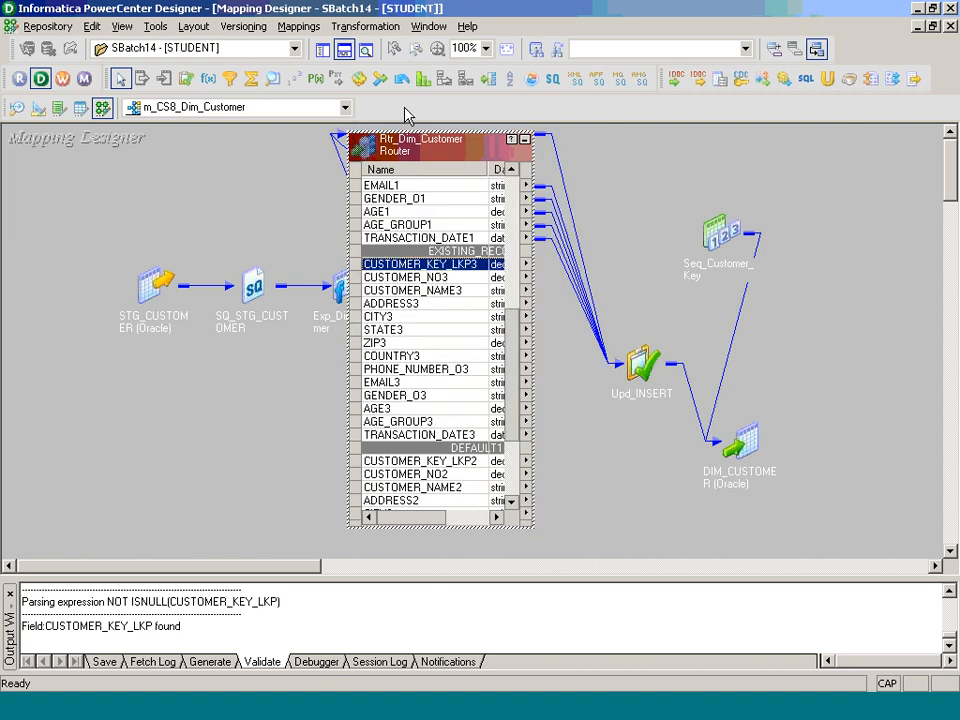
Create an Update Strategy transformation named Upd_UPDATE and place it below Upd_INSERT.
left_click(376, 30)
left_click(373, 70)
key("u")
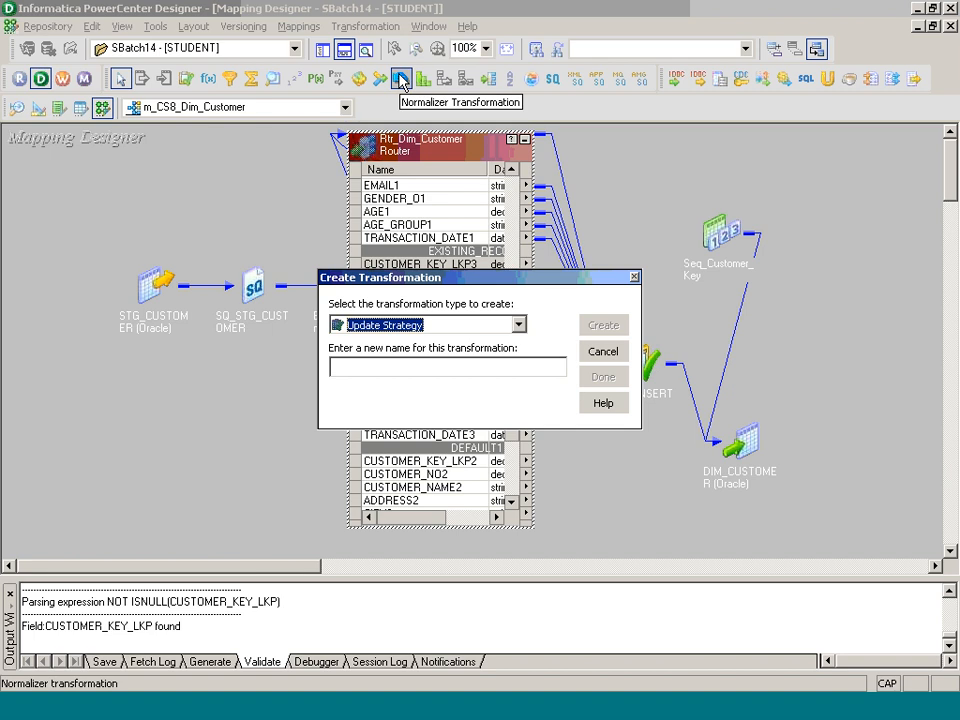
key("Tab")
type("Upd_")
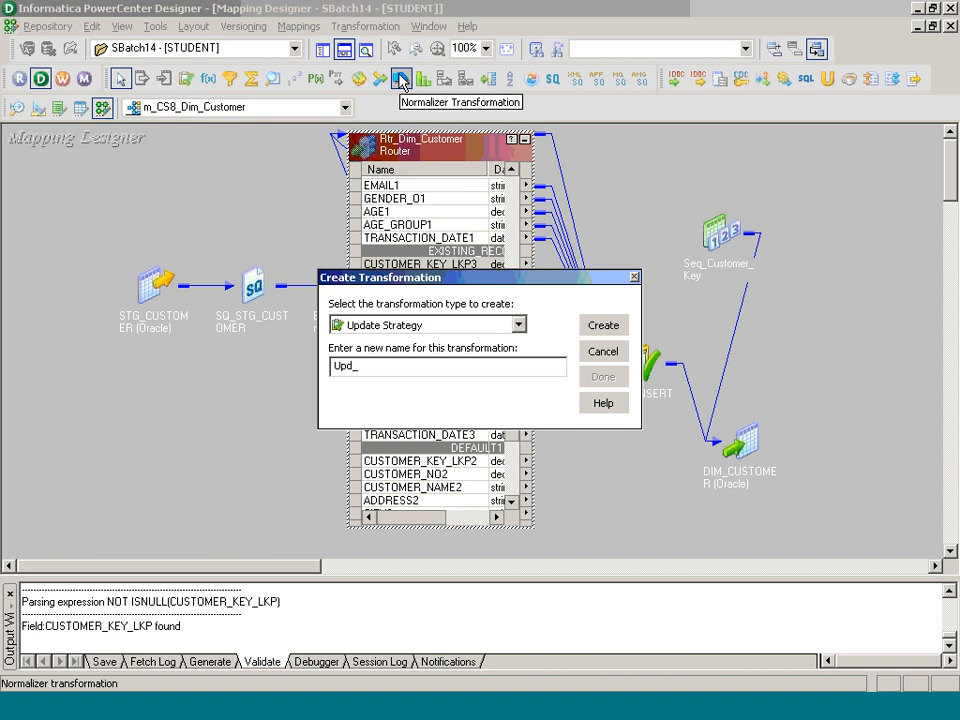
key("Caps_Lock")
type("UPDATE")
key("Return")
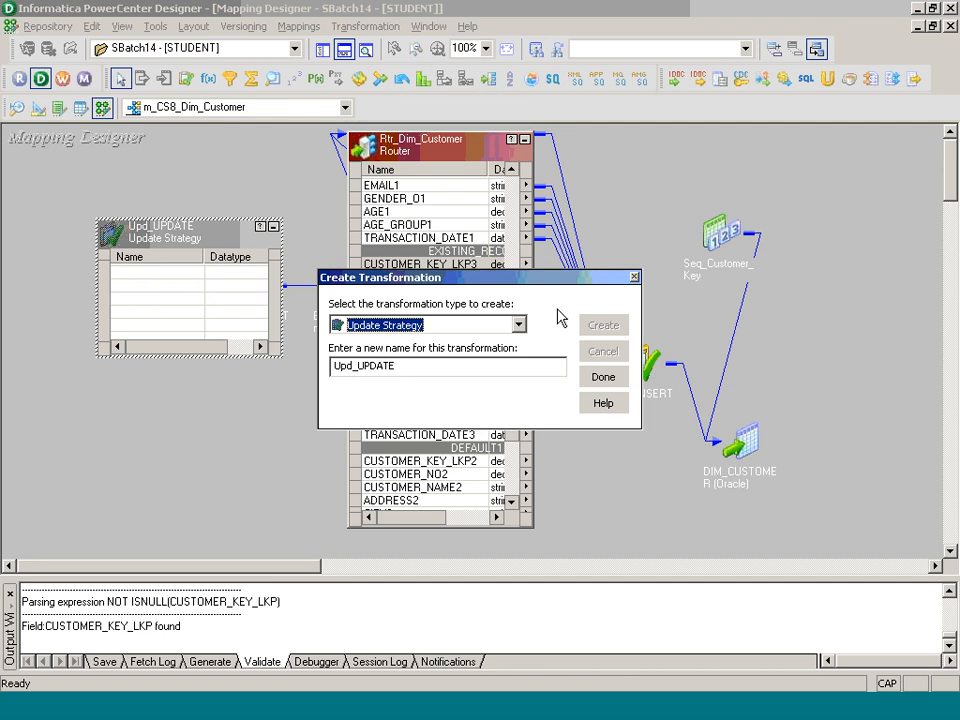
key("Return")
left_click_drag(176, 245, 652, 428)
Link the router's EXISTING_RECORD ports CUSTOMER_KEY_LKP3 through TRANSACTION_DATE3 into Upd_UPDATE, collapse the router, and move Upd_UPDATE below the lookup.
left_click(420, 264)
left_click(425, 436, "shift")
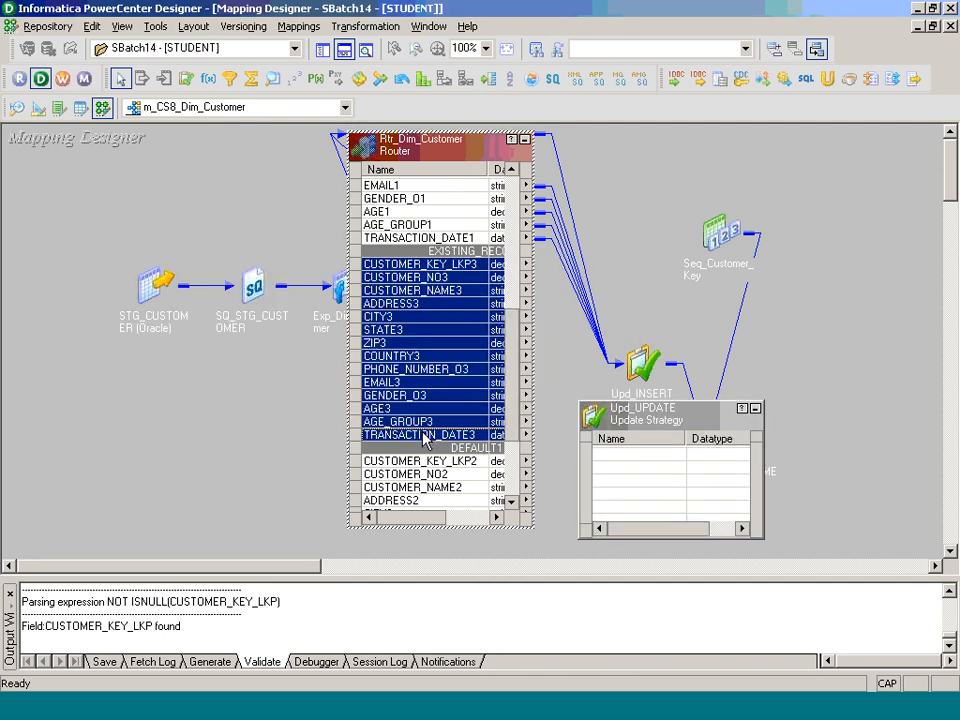
left_click_drag(425, 440, 643, 460)
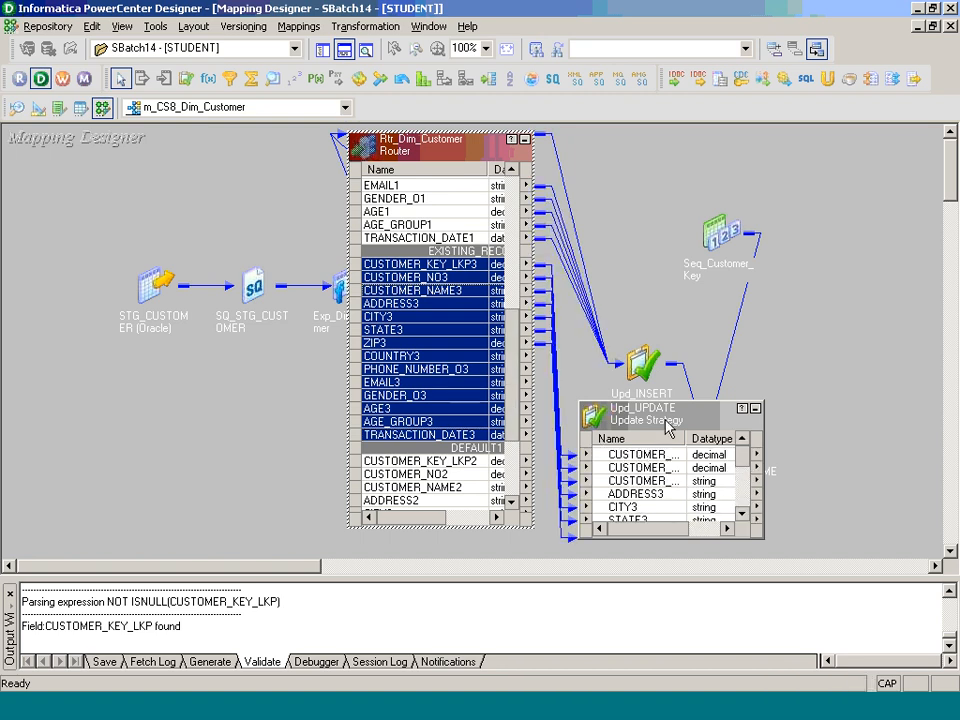
left_click(525, 140)
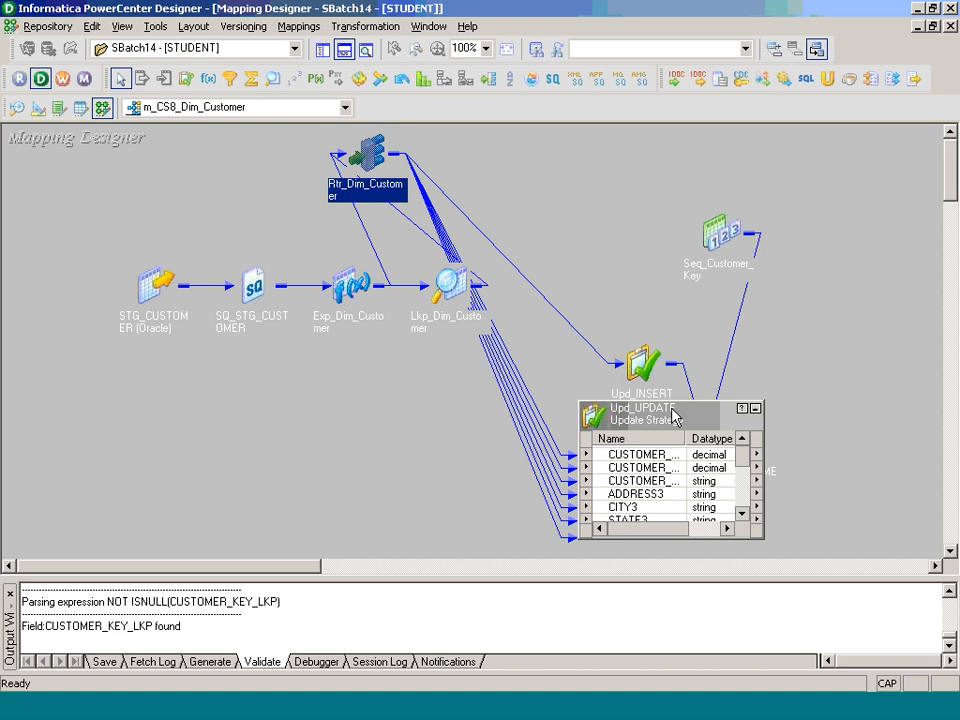
left_click_drag(674, 416, 508, 419)
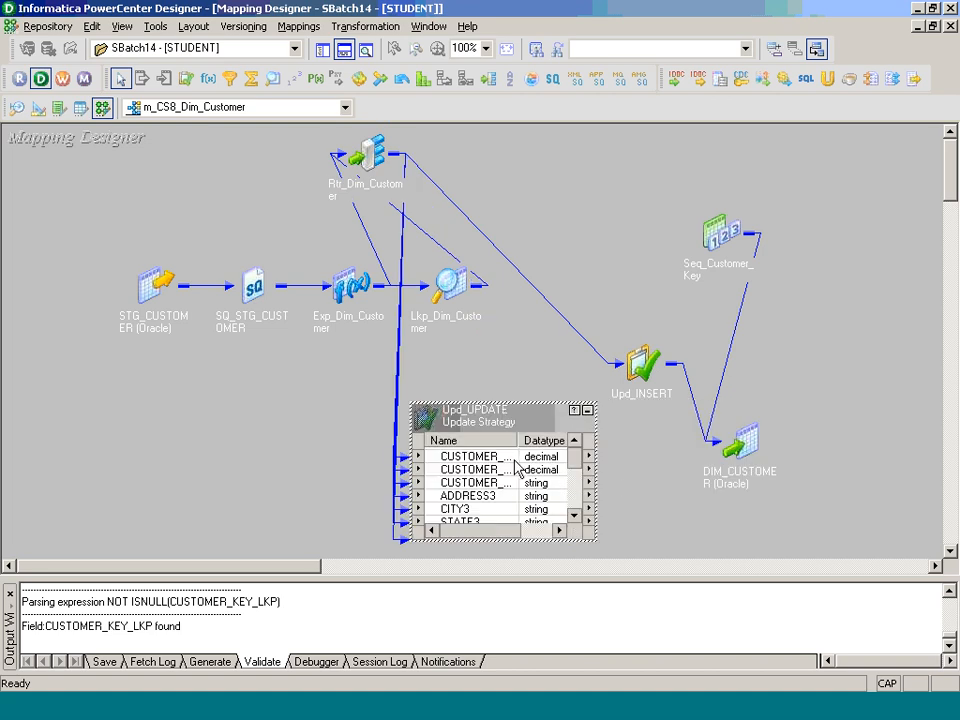
Set the Update Strategy Expression of Upd_UPDATE to DD_UPDATE and confirm the transformation changes.
double_click(515, 456)
left_click(438, 132)
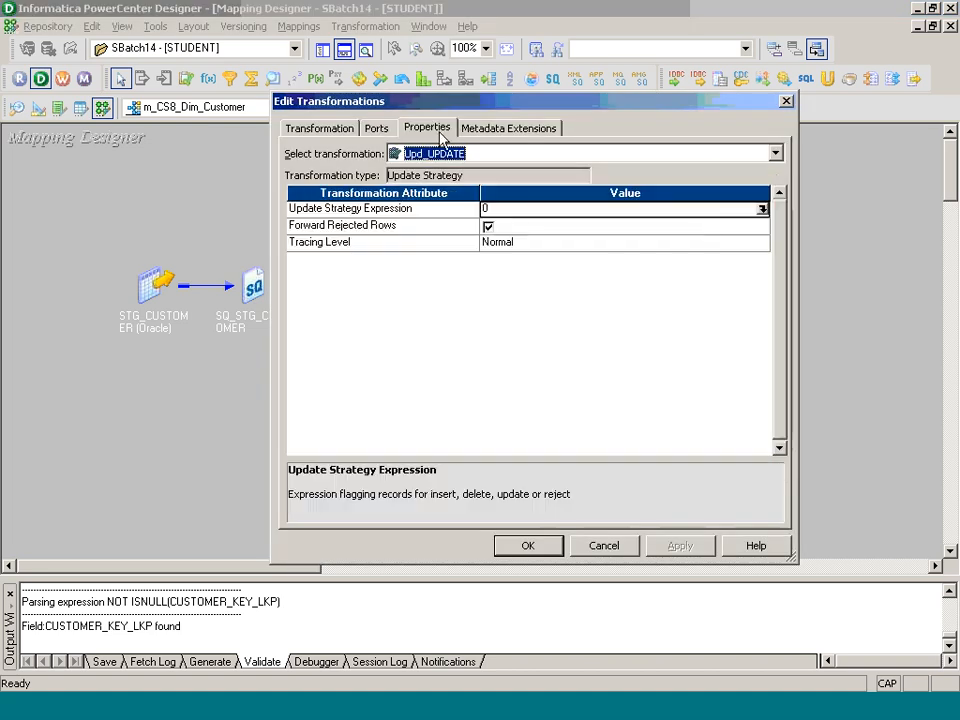
left_click(762, 209)
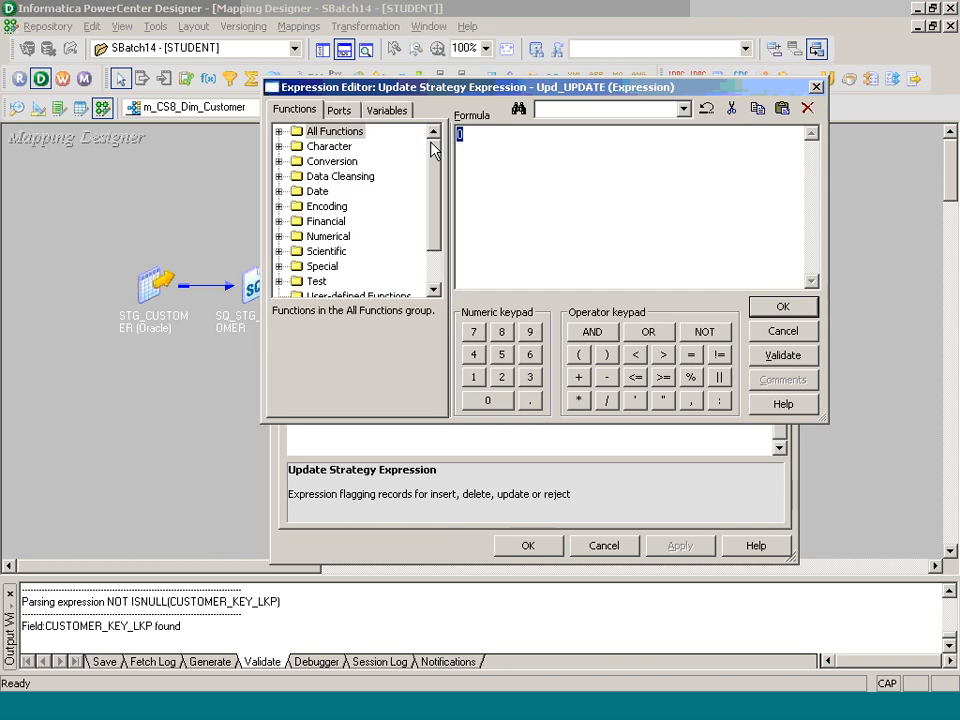
key("BackSpace")
type("DD)")
key("BackSpace")
type("_UPDATE")
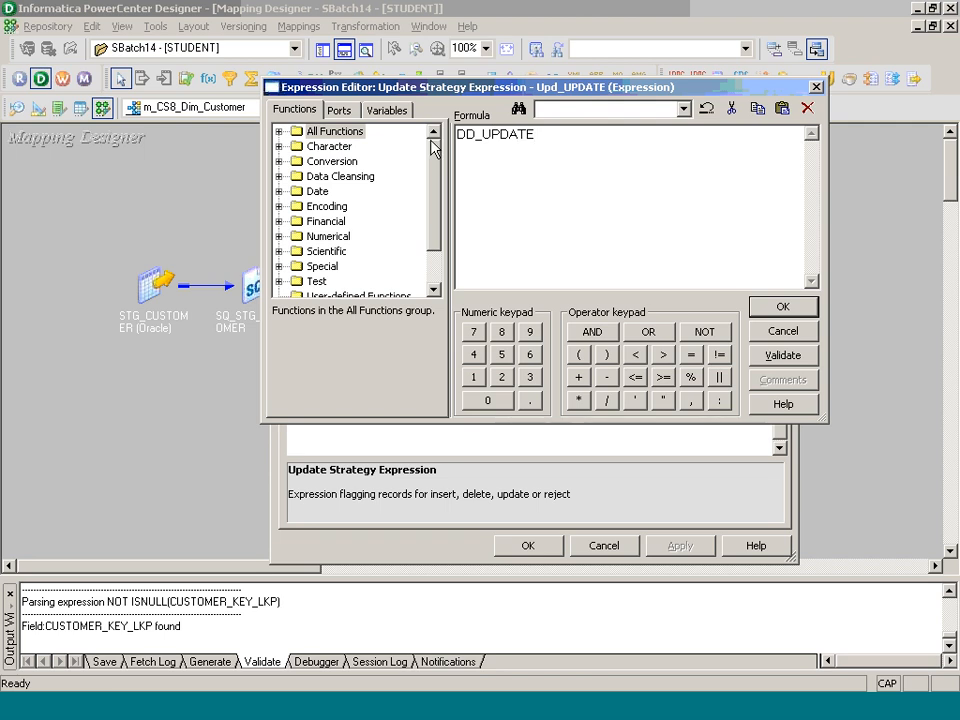
left_click(782, 307)
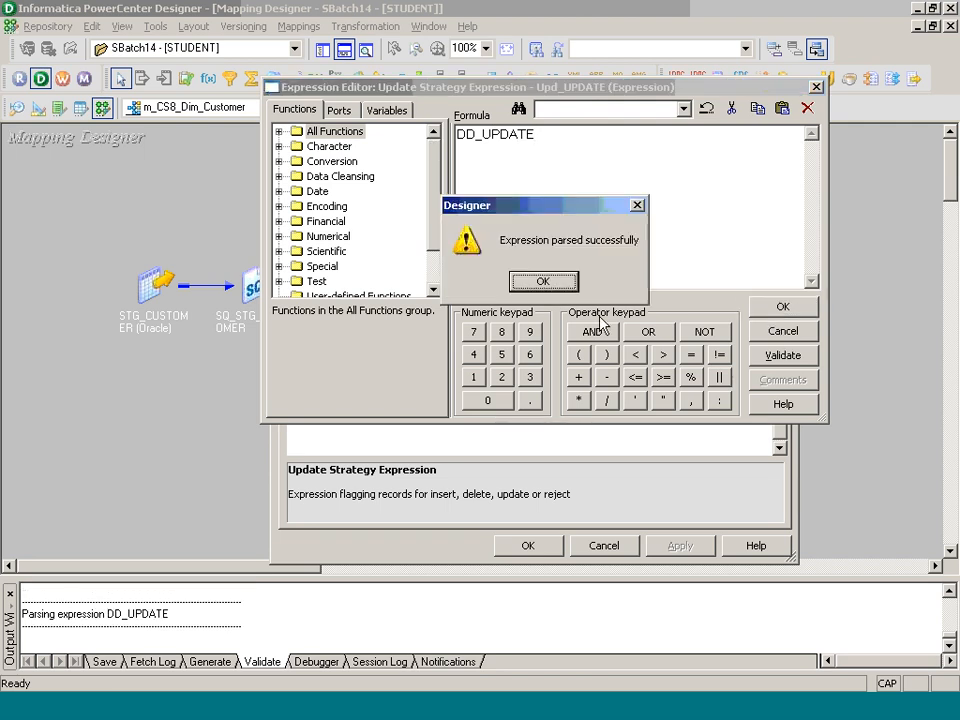
left_click(542, 281)
left_click(528, 545)
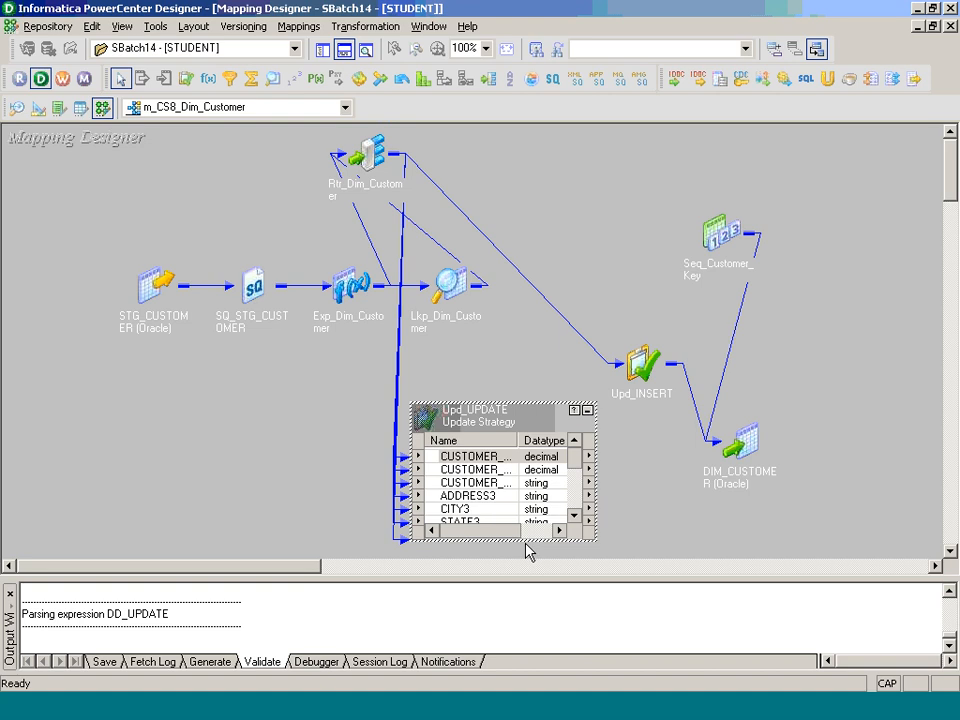
Add a second DIM_CUSTOMER target instance beside Upd_UPDATE, move the original target up near Seq_Customer_Key, and hide the navigator and output panes.
left_click(321, 48)
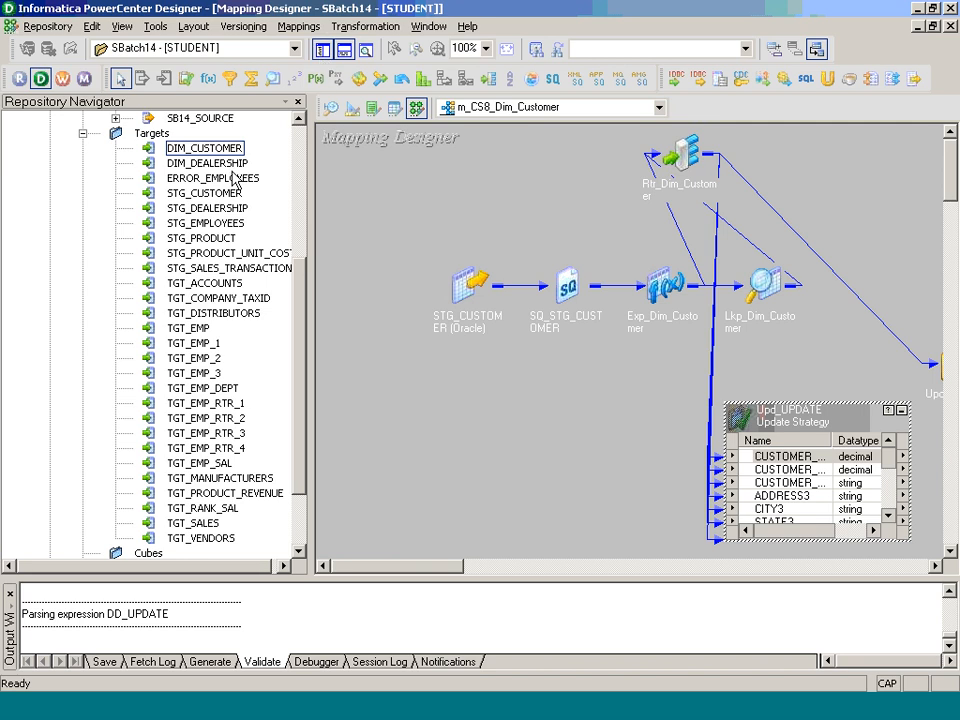
left_click_drag(225, 147, 640, 485)
left_click(392, 566)
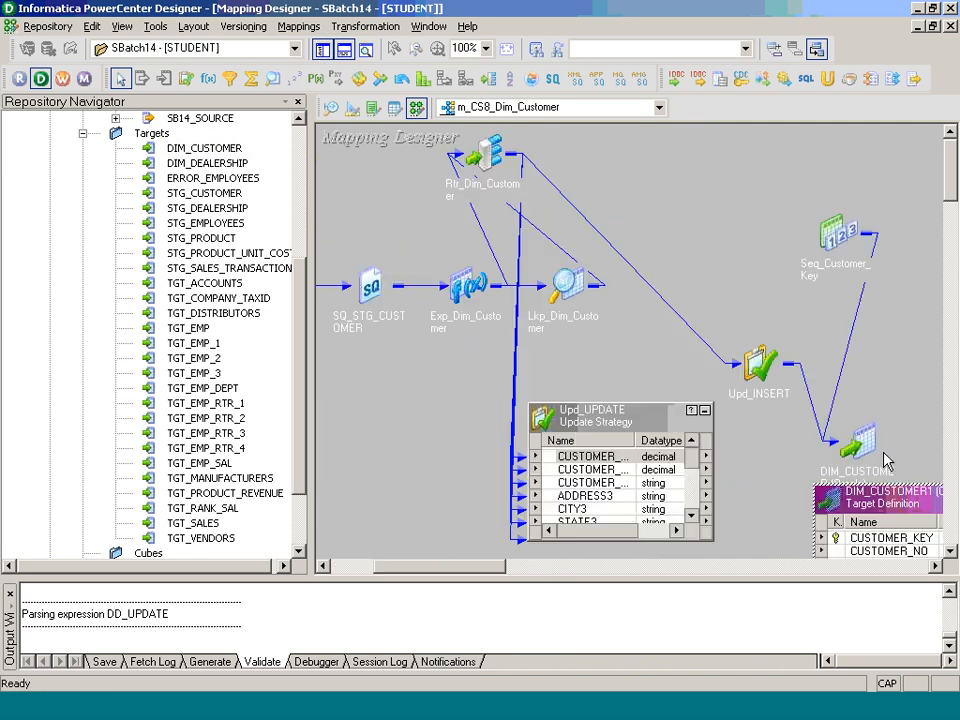
left_click_drag(866, 446, 907, 311)
left_click_drag(891, 503, 827, 383)
left_click(321, 50)
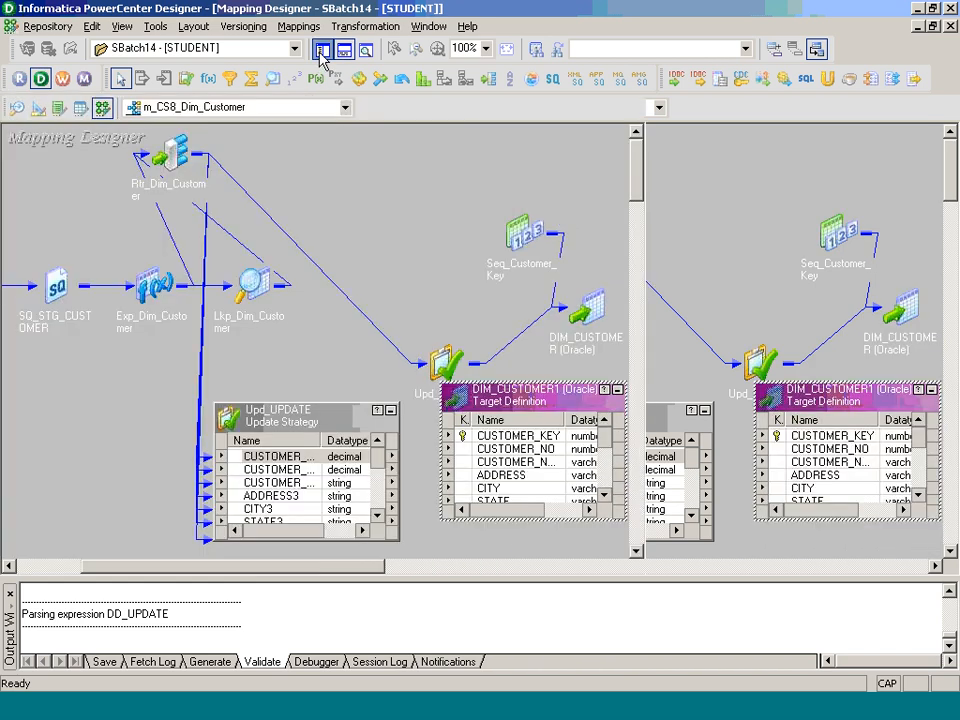
left_click(321, 50)
left_click(344, 48)
Review the port list and underlying target table of the DIM_CUSTOMER1 target instance.
double_click(505, 436)
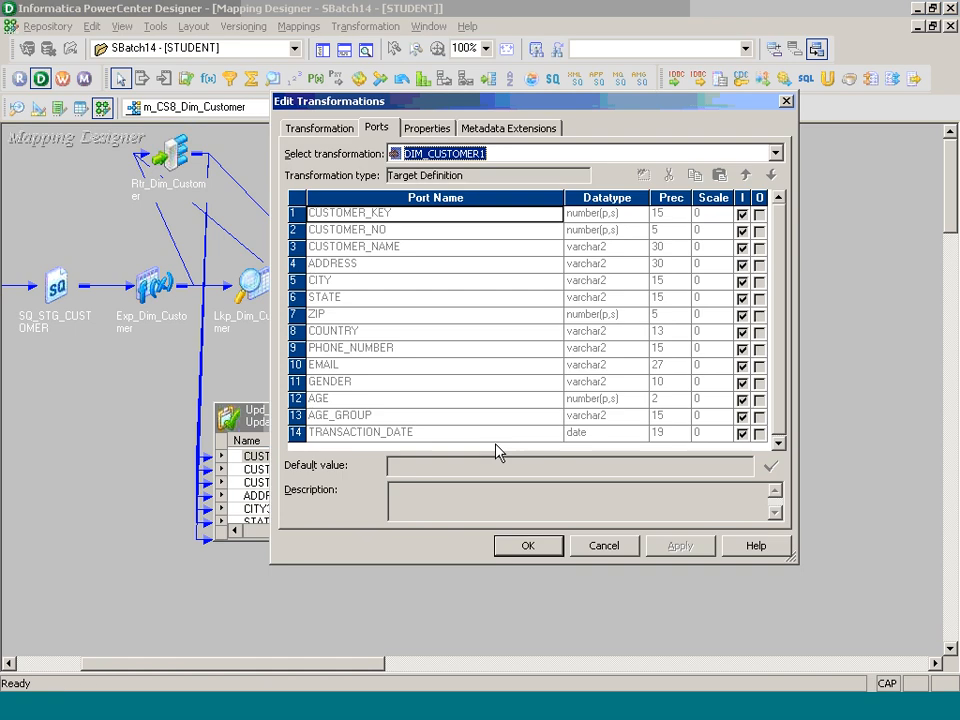
left_click(332, 129)
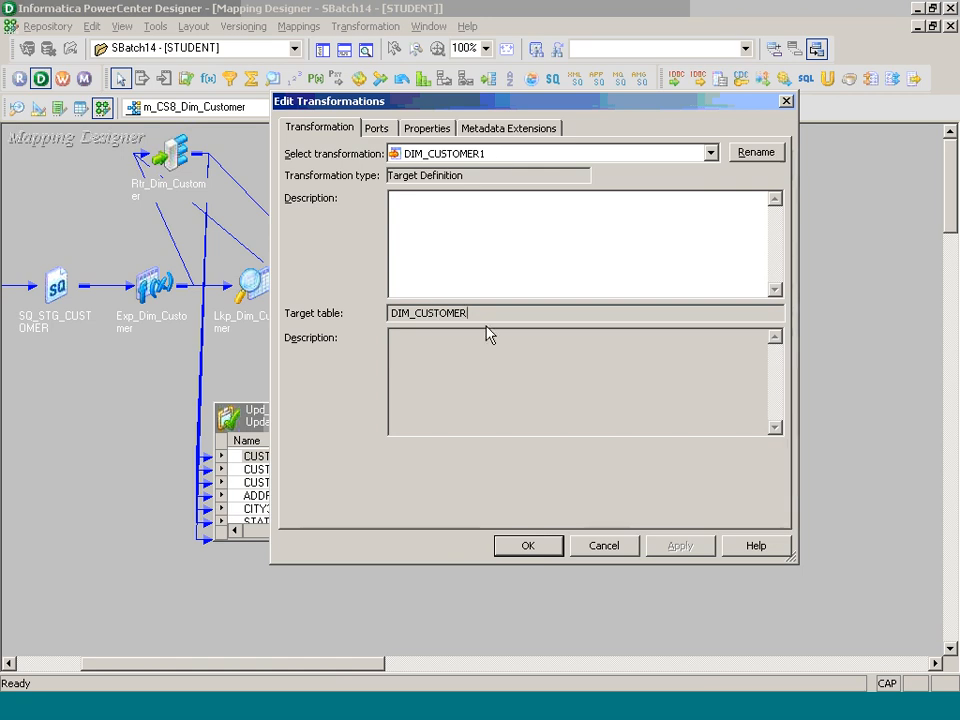
left_click(557, 548)
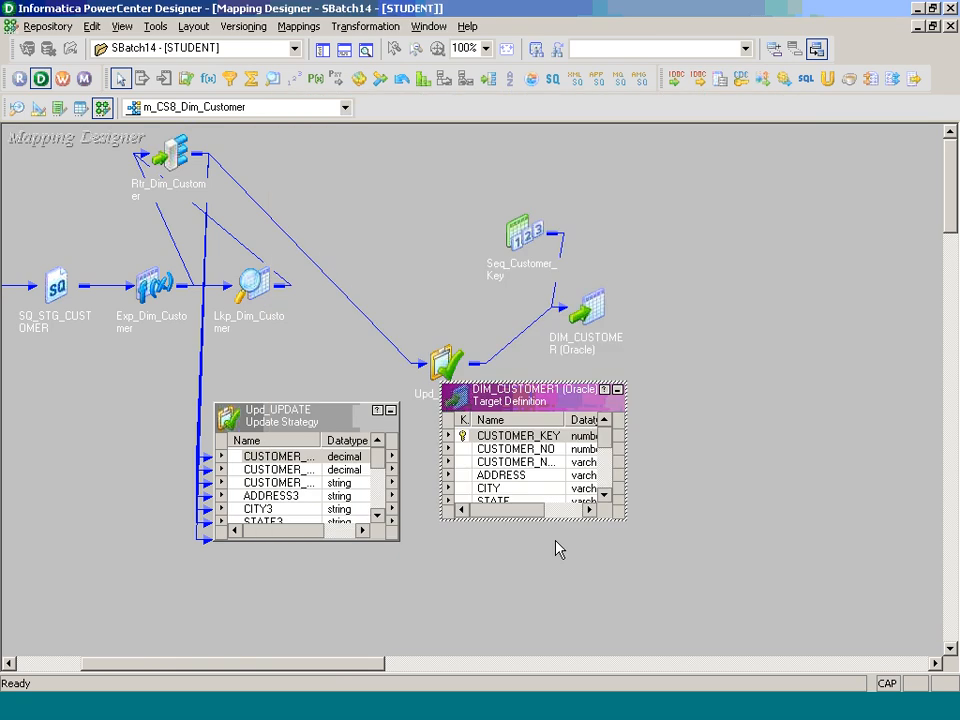
Link all Upd_UPDATE ports to the matching columns of the DIM_CUSTOMER1 target and save the mapping.
left_click(323, 457)
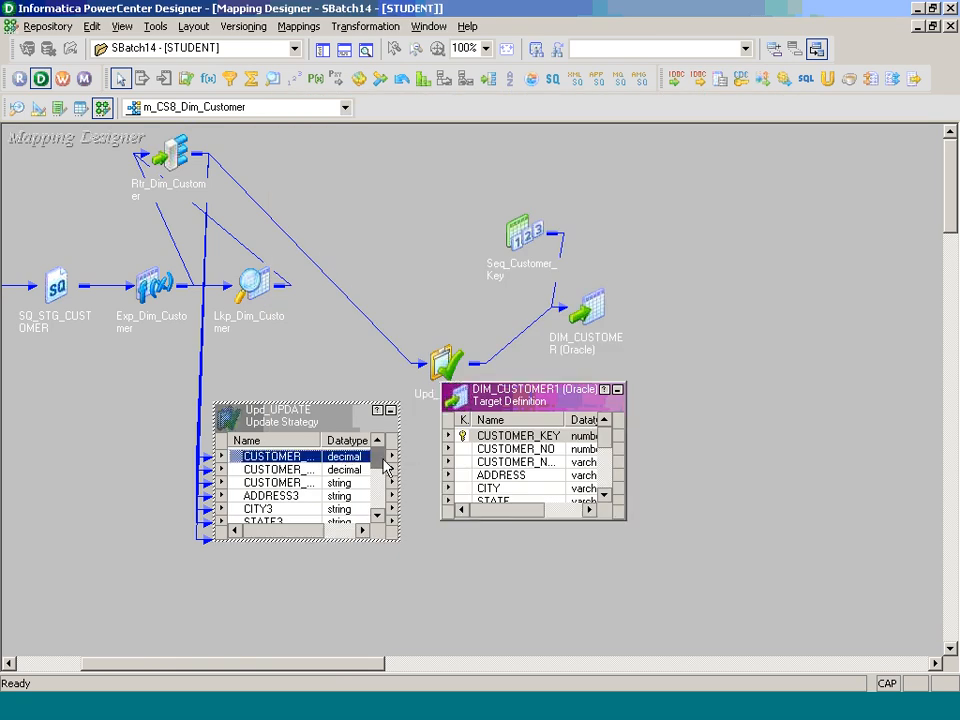
scroll(387, 467, "down", 5)
left_click(311, 509, "shift")
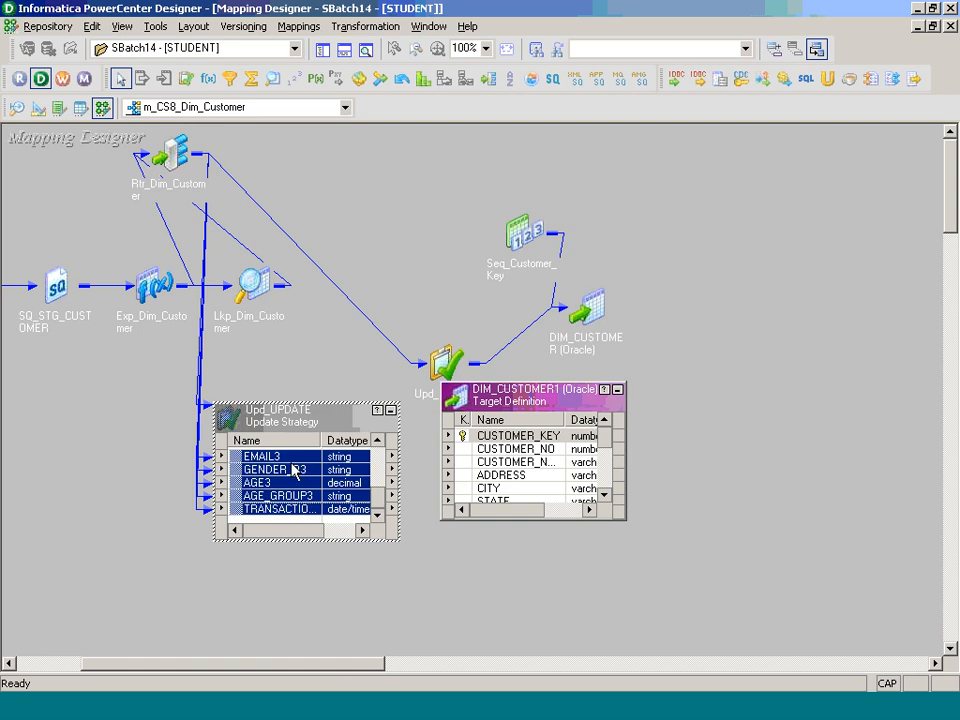
left_click_drag(293, 470, 508, 443)
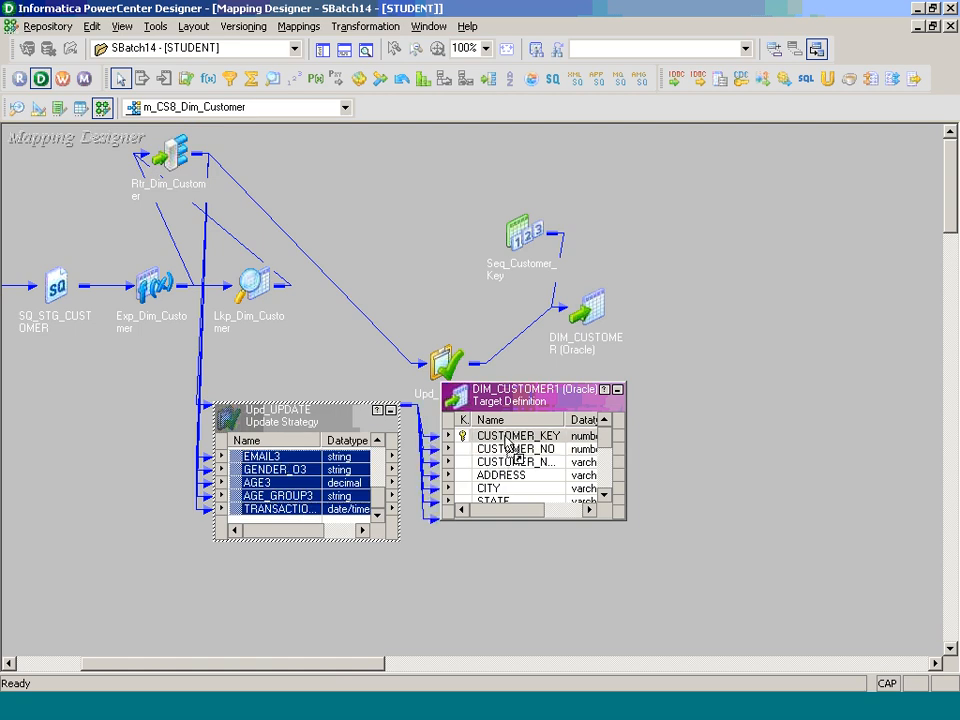
key("ctrl+s")
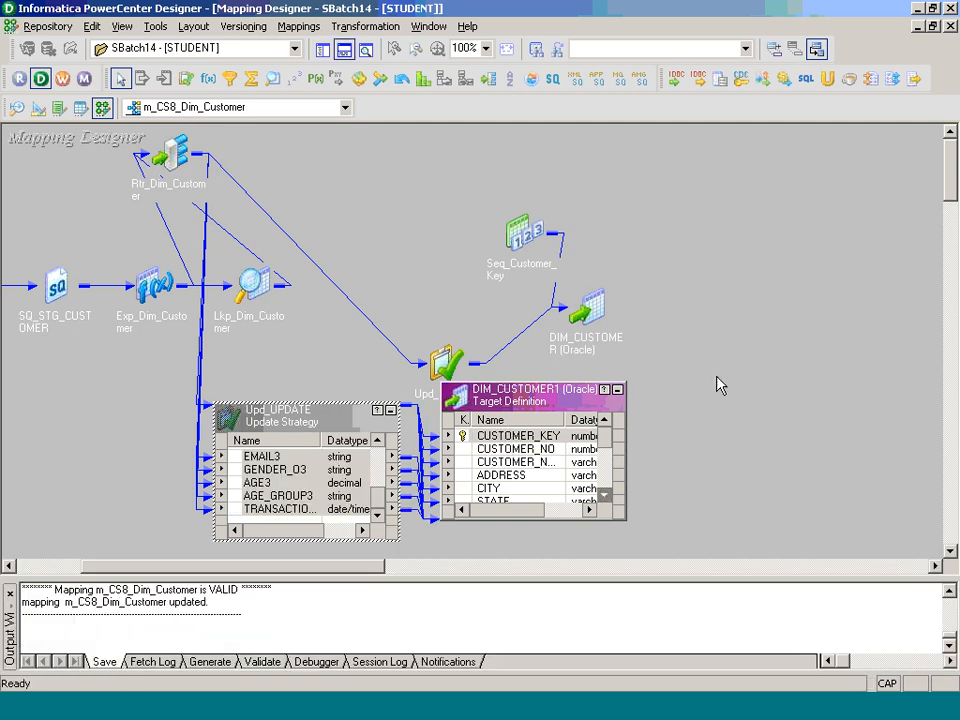
Arrange all mapping objects as icons and reposition Lkp_Dim_Customer, Seq_Customer_Key and Rtr_Dim_Customer so the insert and update flows are clearly separated.
right_click(680, 170)
left_click(752, 281)
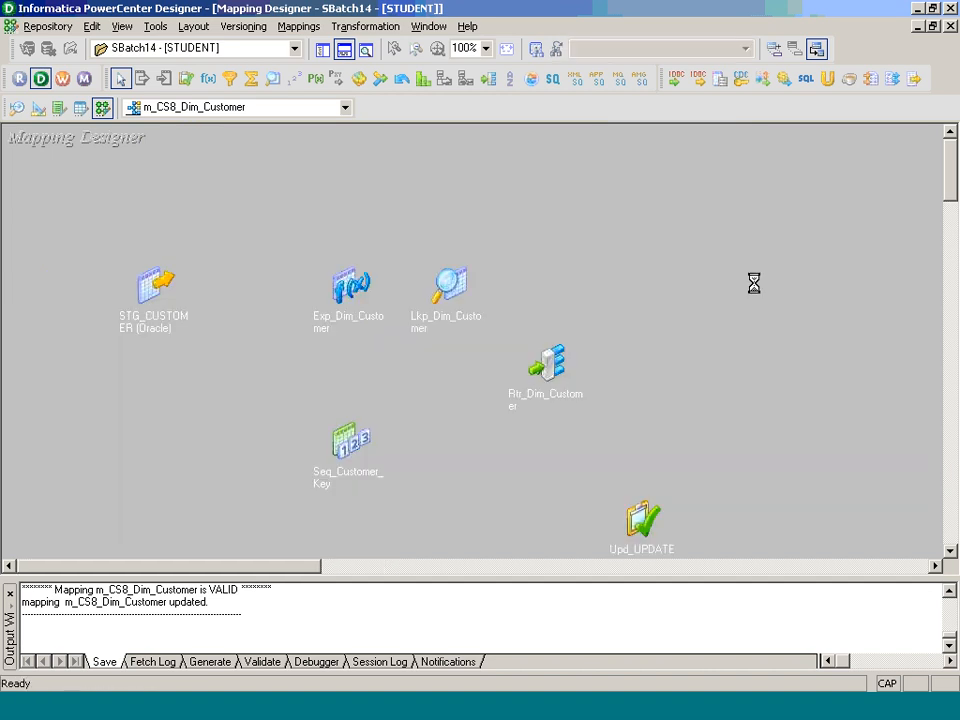
left_click_drag(448, 285, 403, 207)
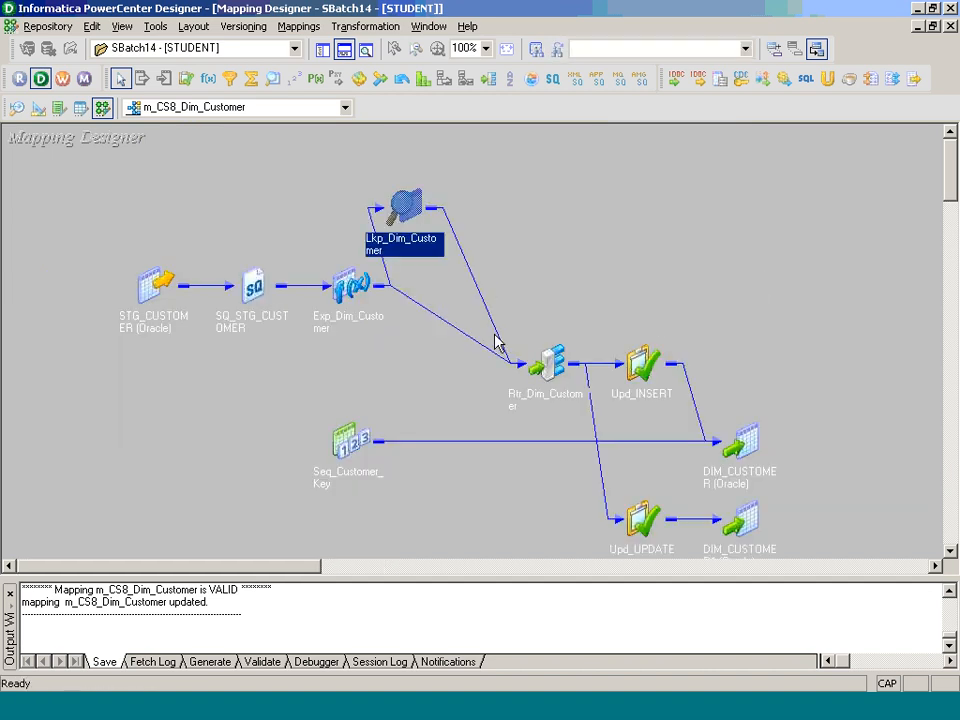
left_click_drag(348, 447, 761, 267)
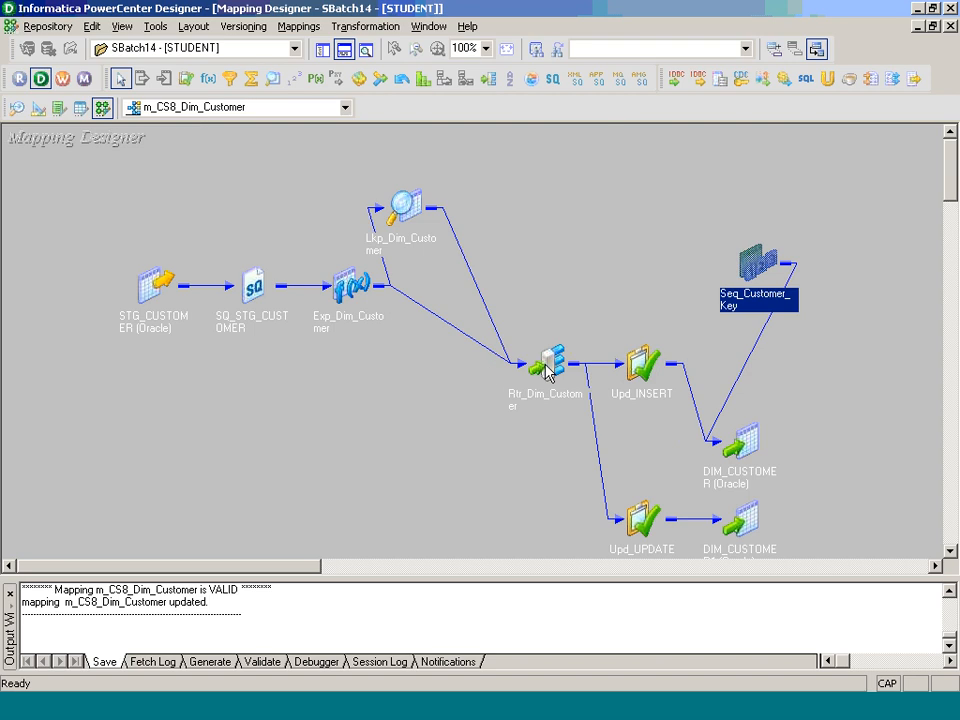
left_click_drag(548, 372, 448, 442)
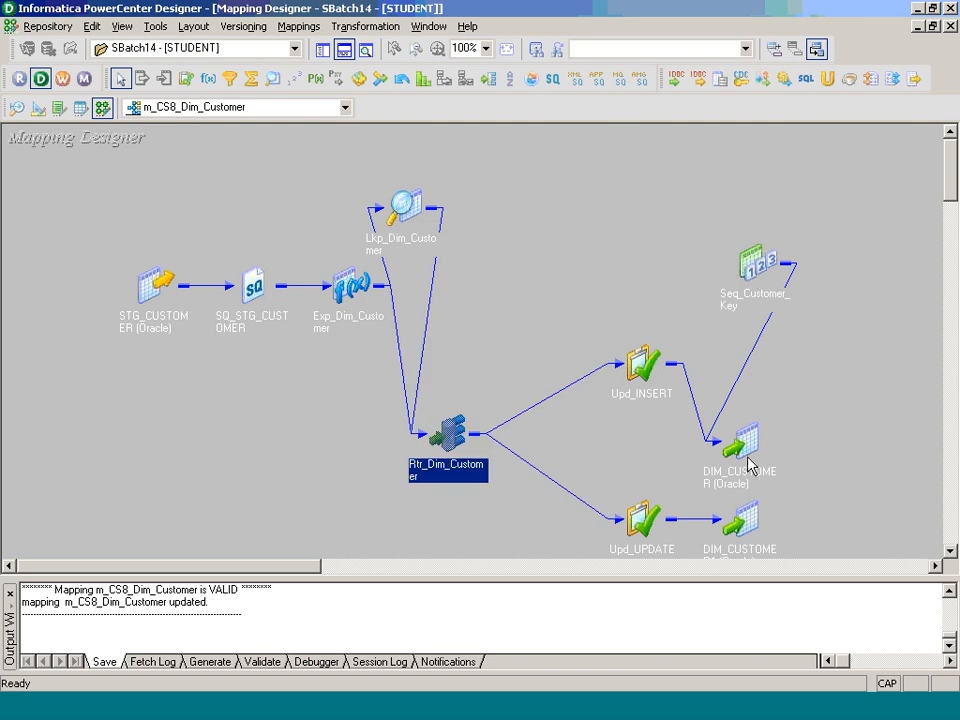
Switch to the Sanza Informatica V4.ppt presentation in PowerPoint and end its slide show.
left_click(348, 699)
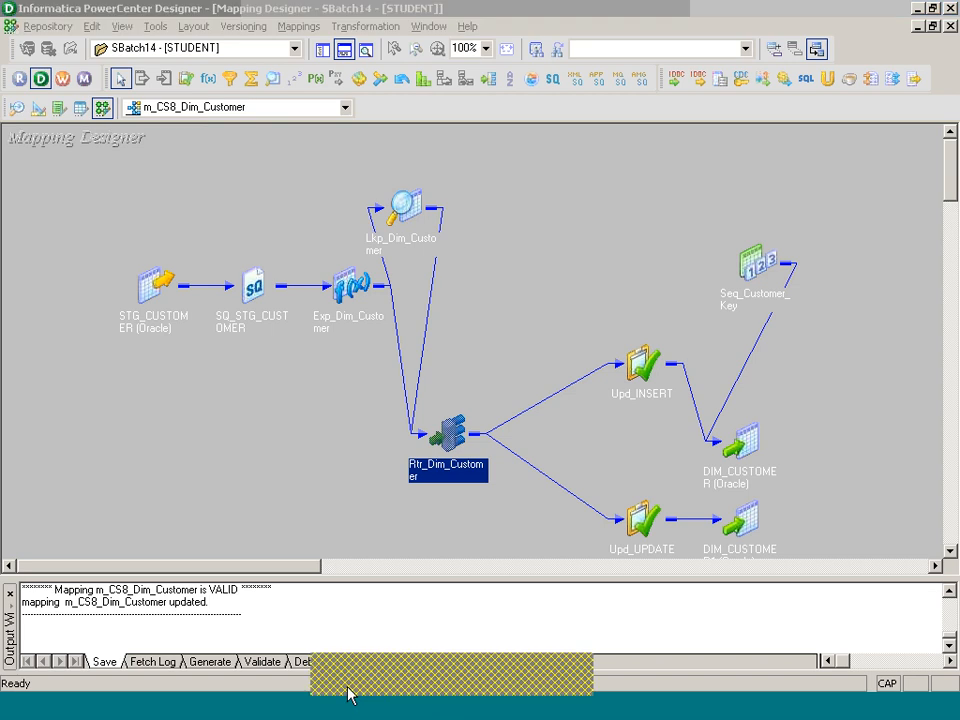
left_click(358, 672)
left_click(358, 672)
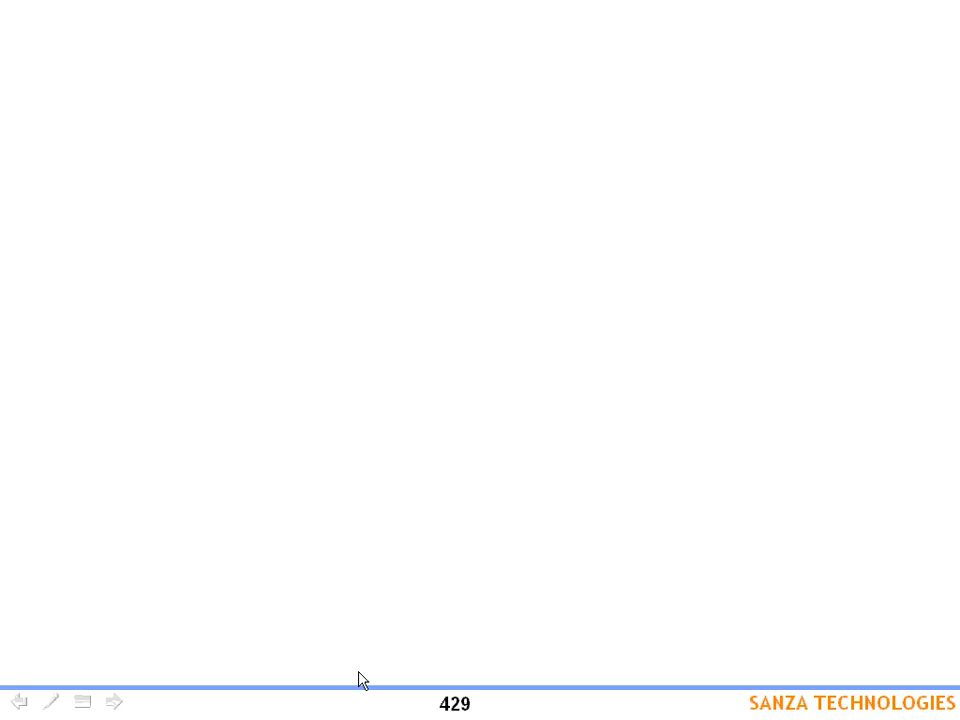
key("Escape")
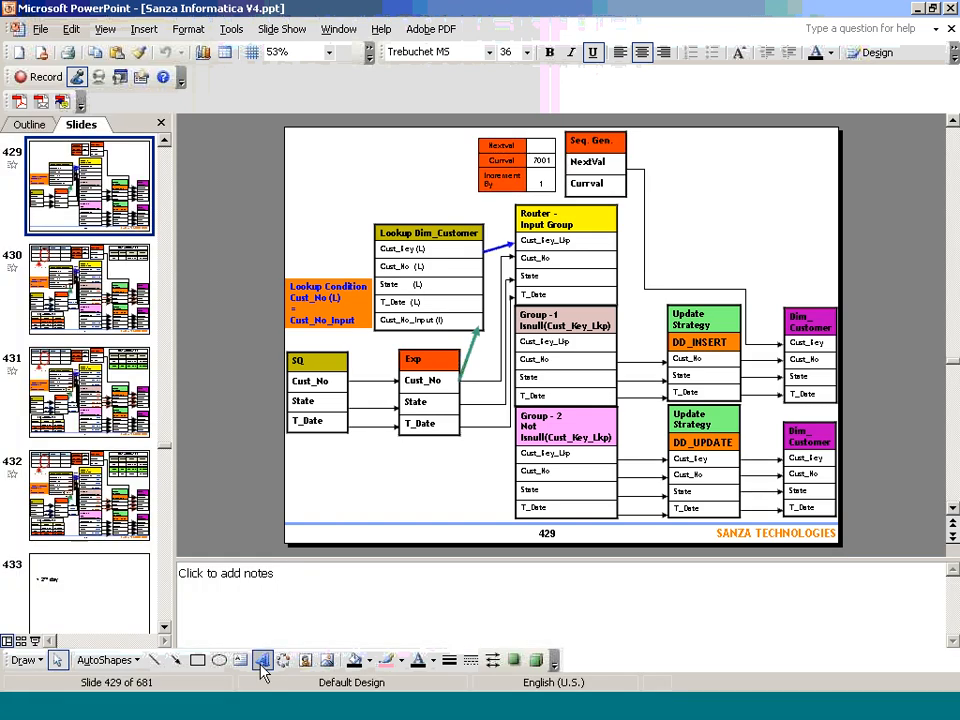
Move the Case Study 8 solution slides 437 to 439 to directly after slide 428, Update Strategy Transformation.
scroll(167, 606, "down", 2)
left_click(103, 420)
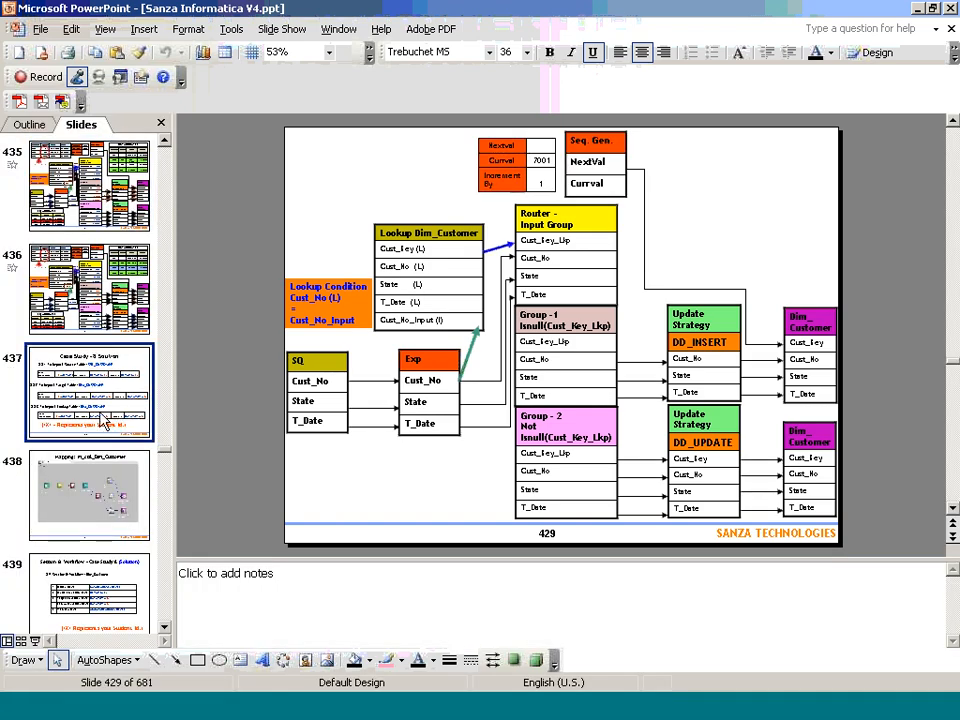
left_click(122, 588)
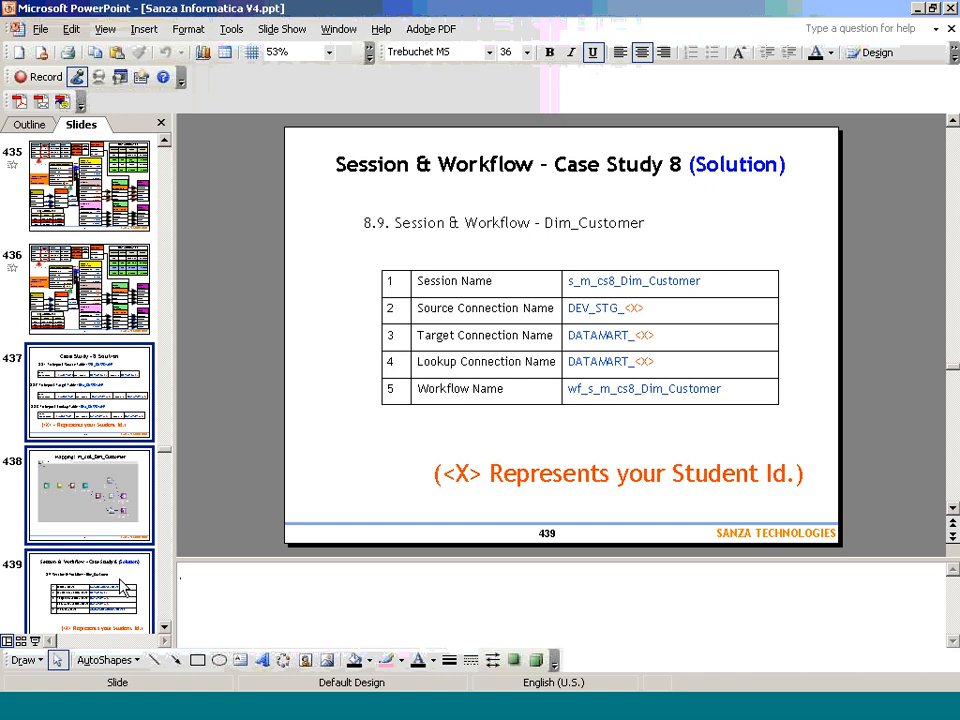
key("Delete")
left_click(168, 284)
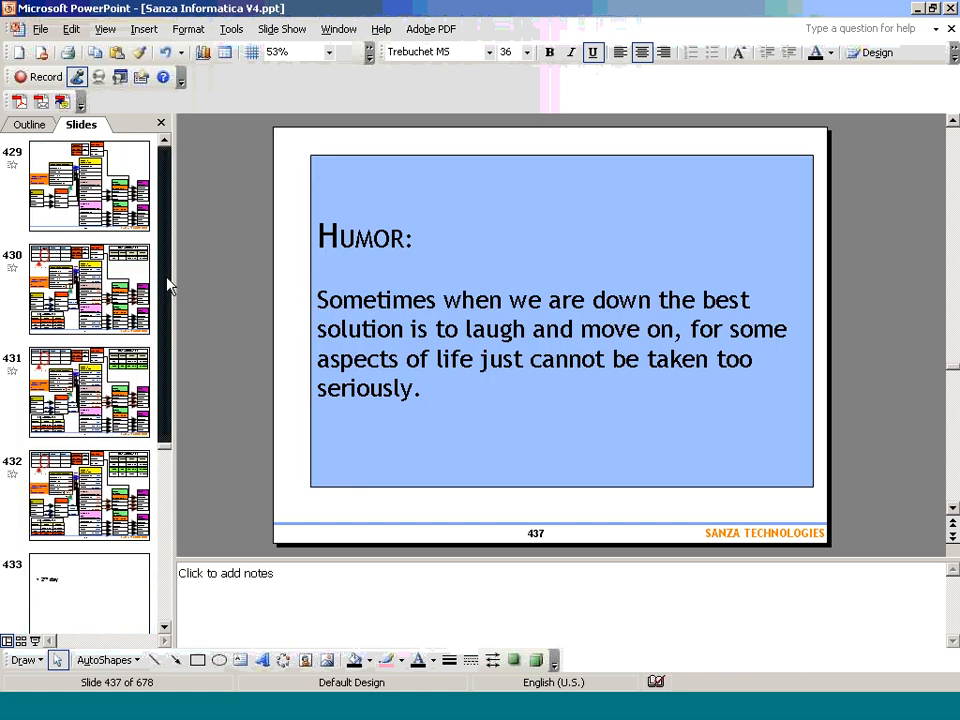
left_click(90, 436)
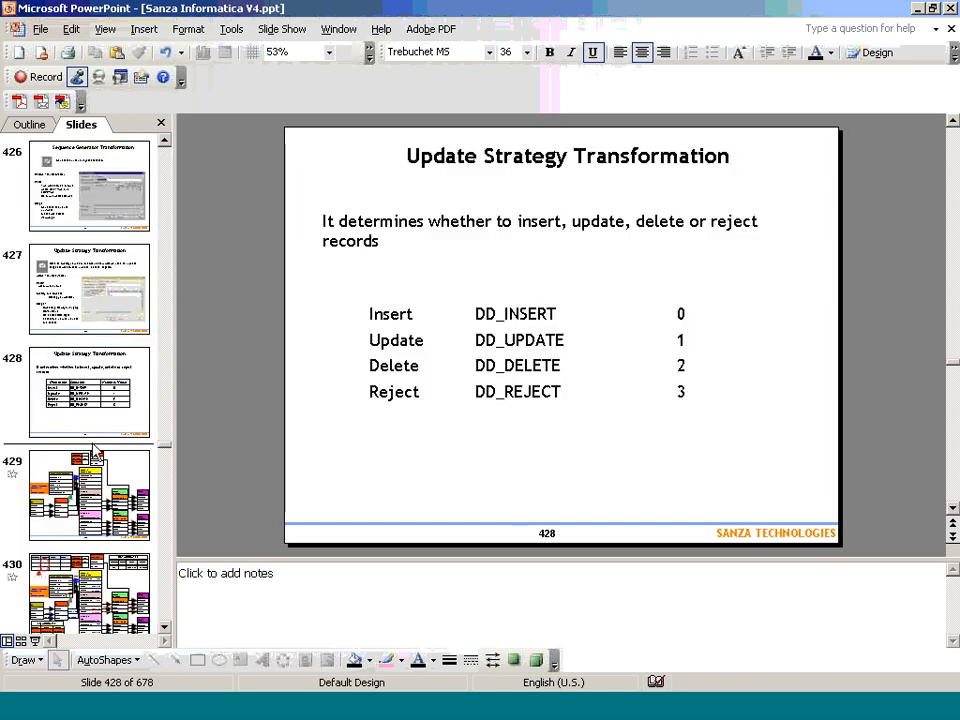
key("ctrl+v")
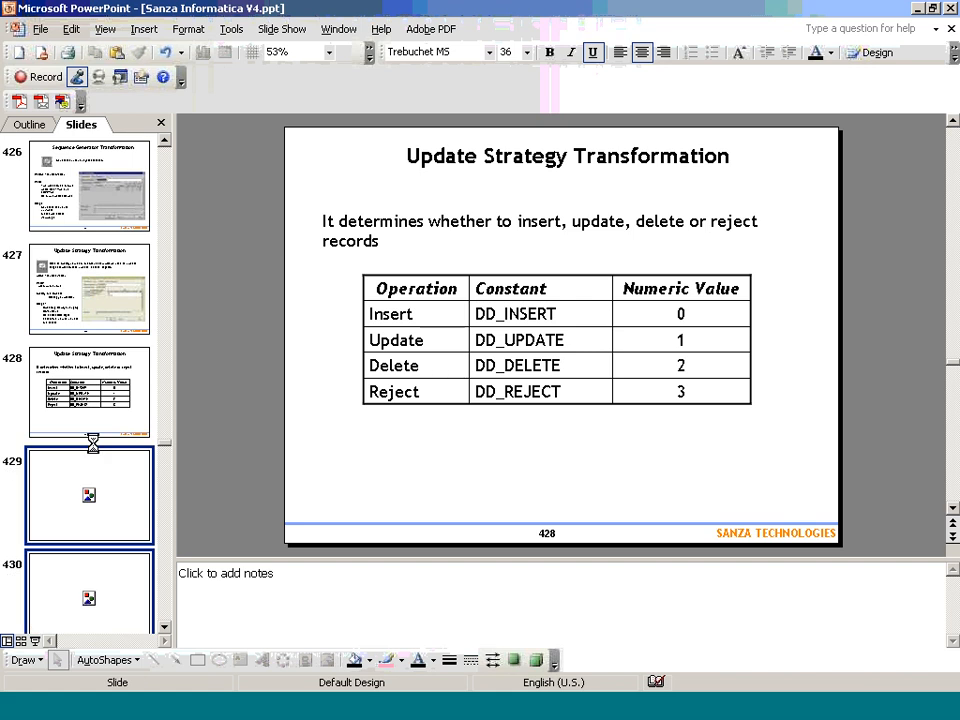
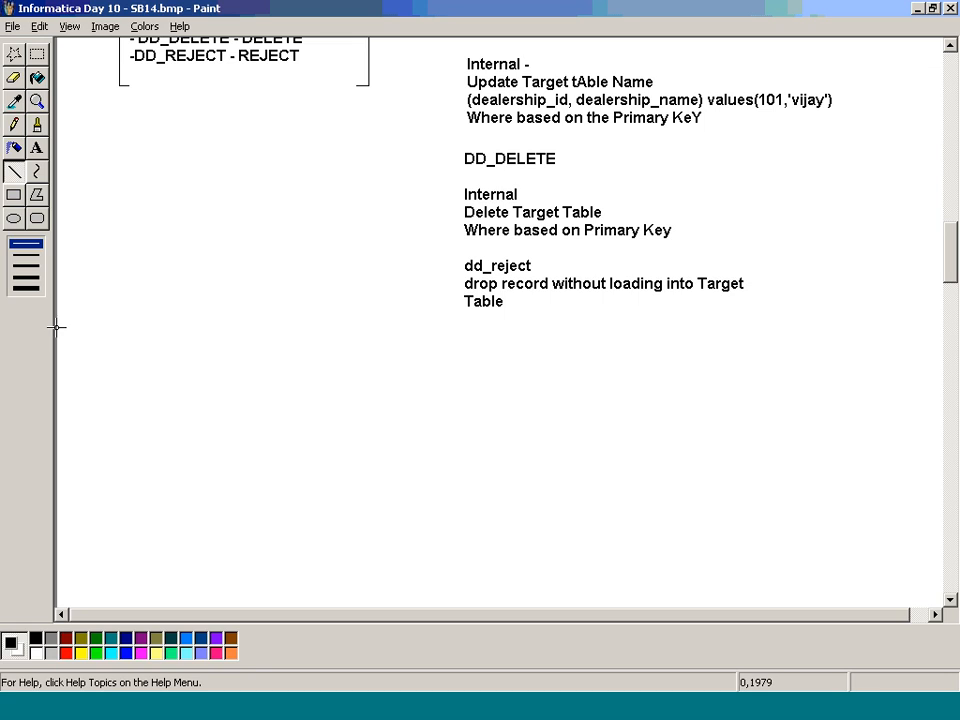
Draw a horizontal divider about 951 px long below the dd_reject notes and start a text block beneath it headed "- Lookup - Functinality".
left_click_drag(57, 328, 947, 328)
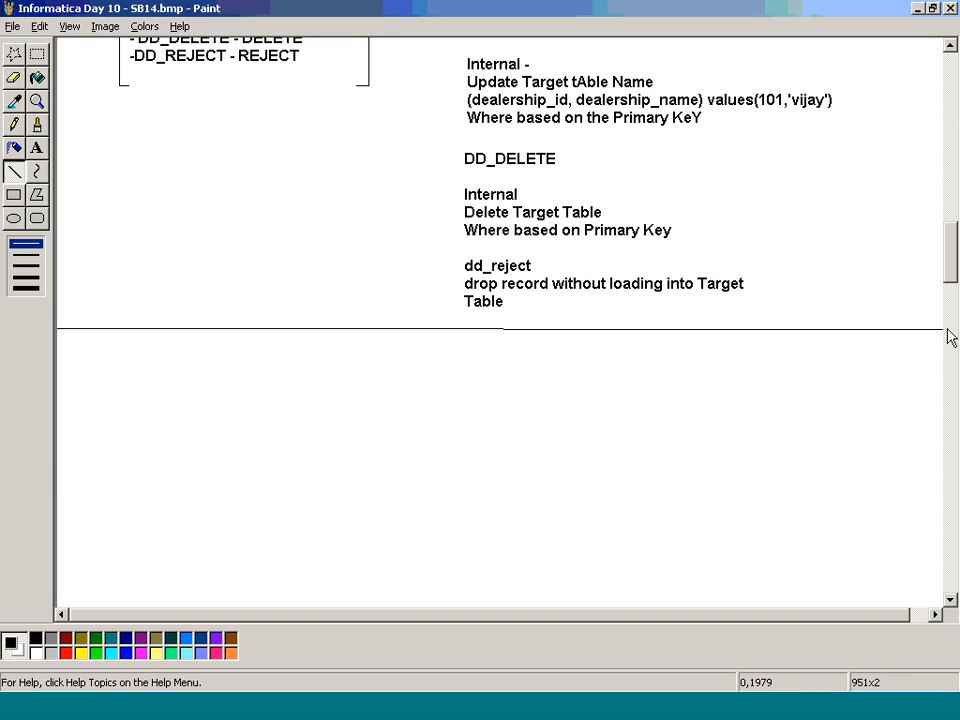
left_click(37, 148)
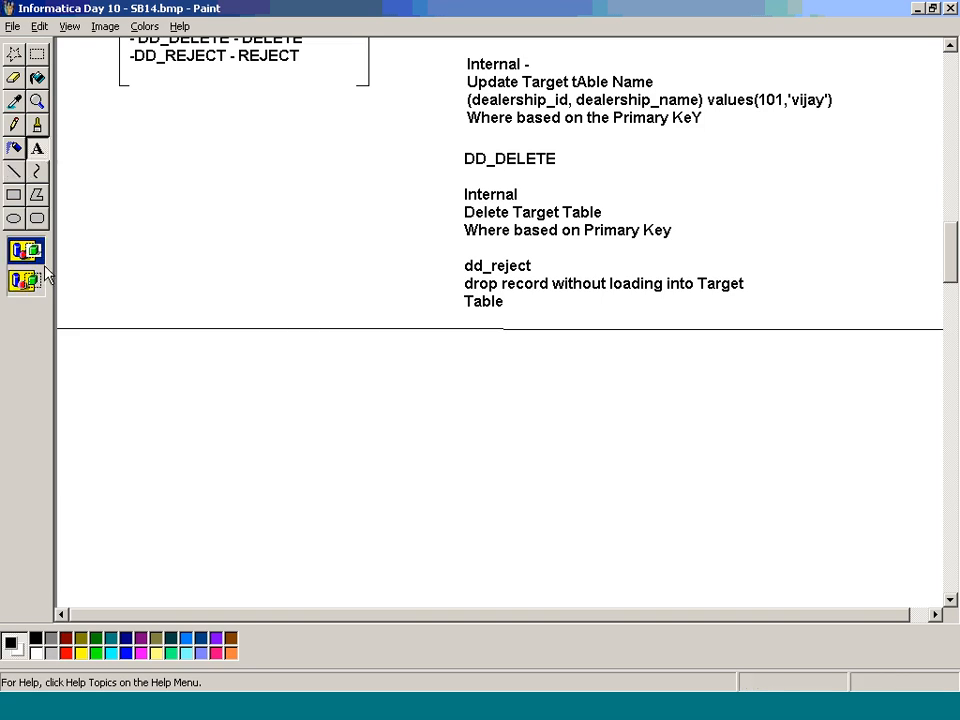
left_click_drag(70, 346, 935, 597)
type("- Looku")
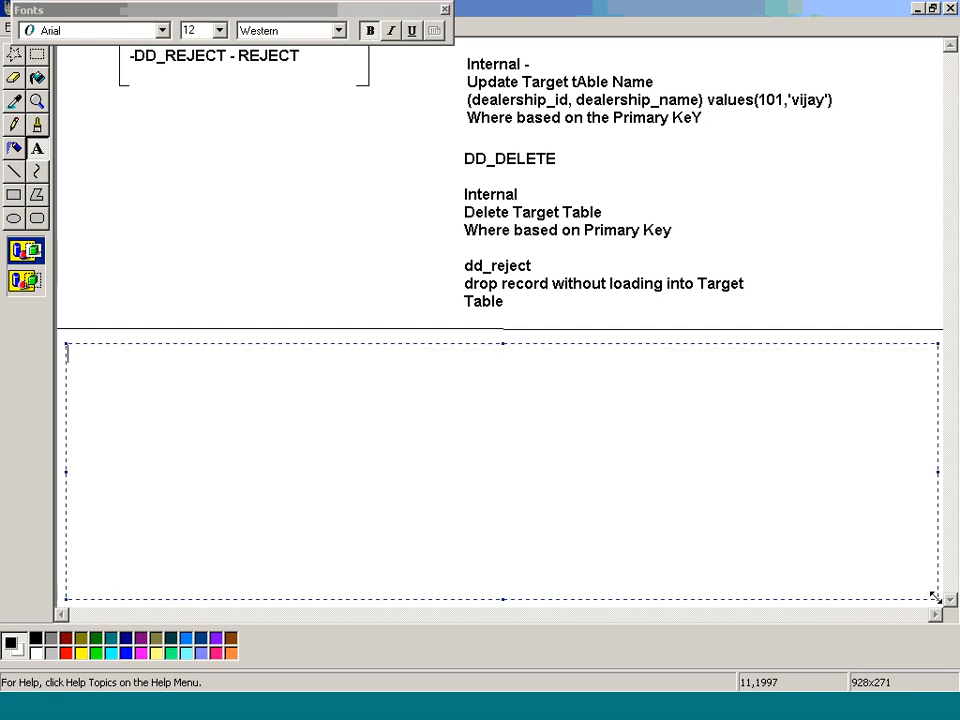
type("p -")
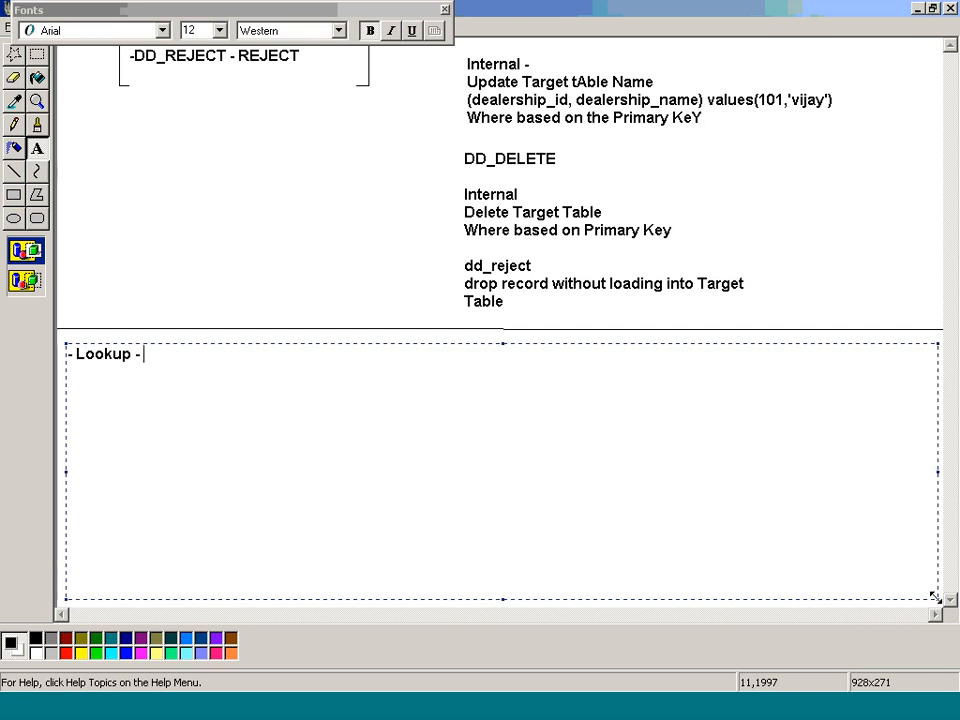
type(" Functinality")
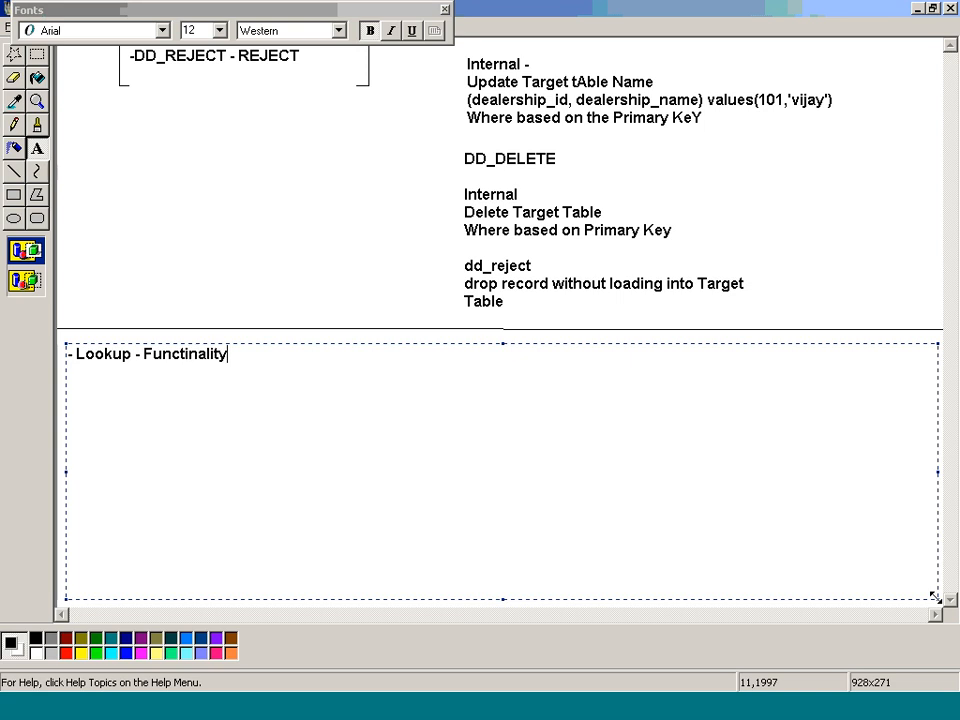
Add the indented line "Get teh data from table or file -puts into Lookup Cache" under the Lookup heading.
key("Return")
type("Get teh data from")
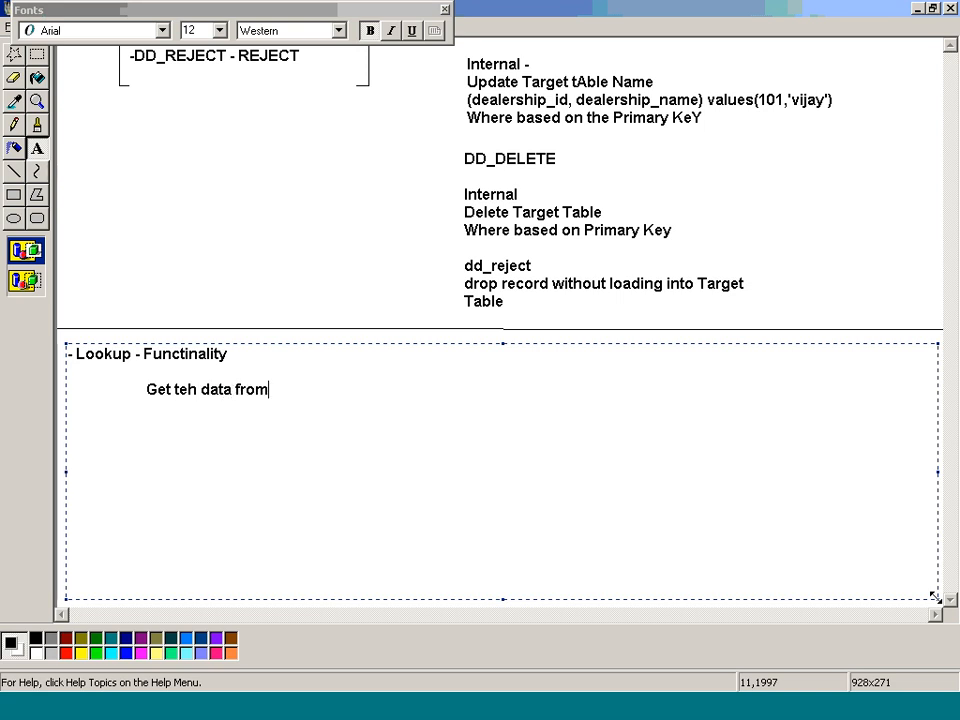
type(" table or file -")
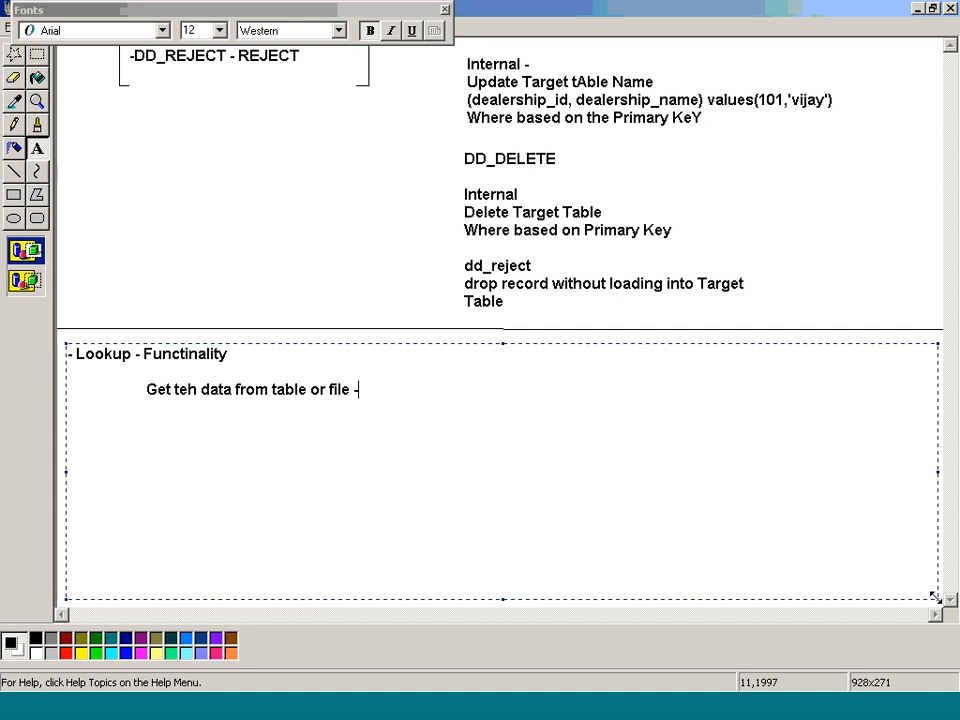
type("puts into Lookiu")
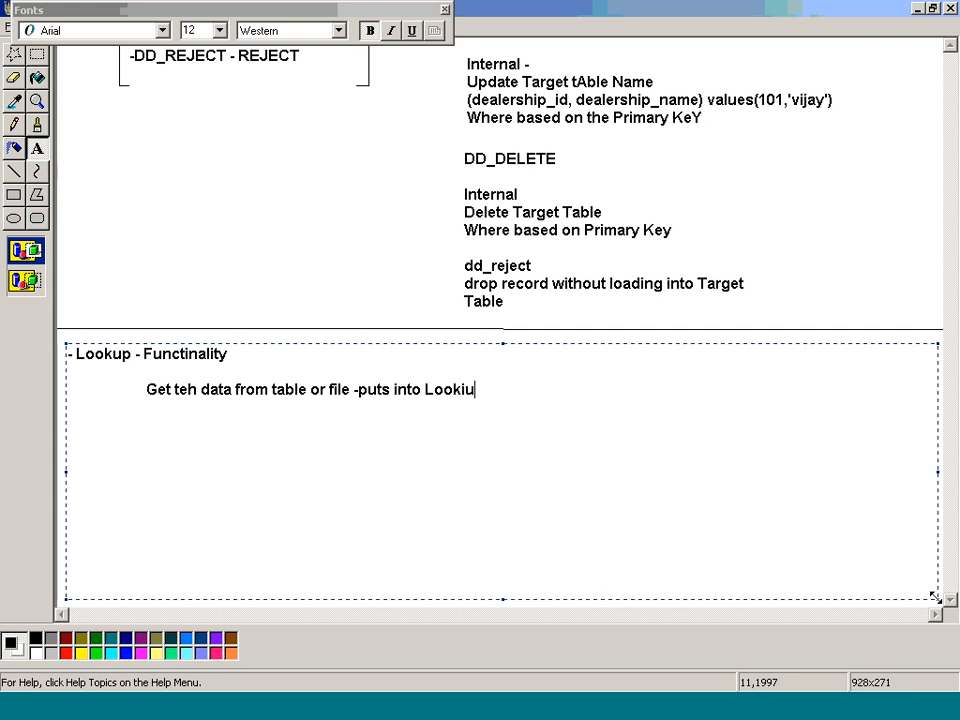
key("BackSpace")
key("BackSpace")
type("up Cace")
key("BackSpace")
type("he")
Add the indented line "As soon as you execute session - Source Data Extracted" below the Lookup Cache line.
key("Return")
key("Tab")
type("Ass")
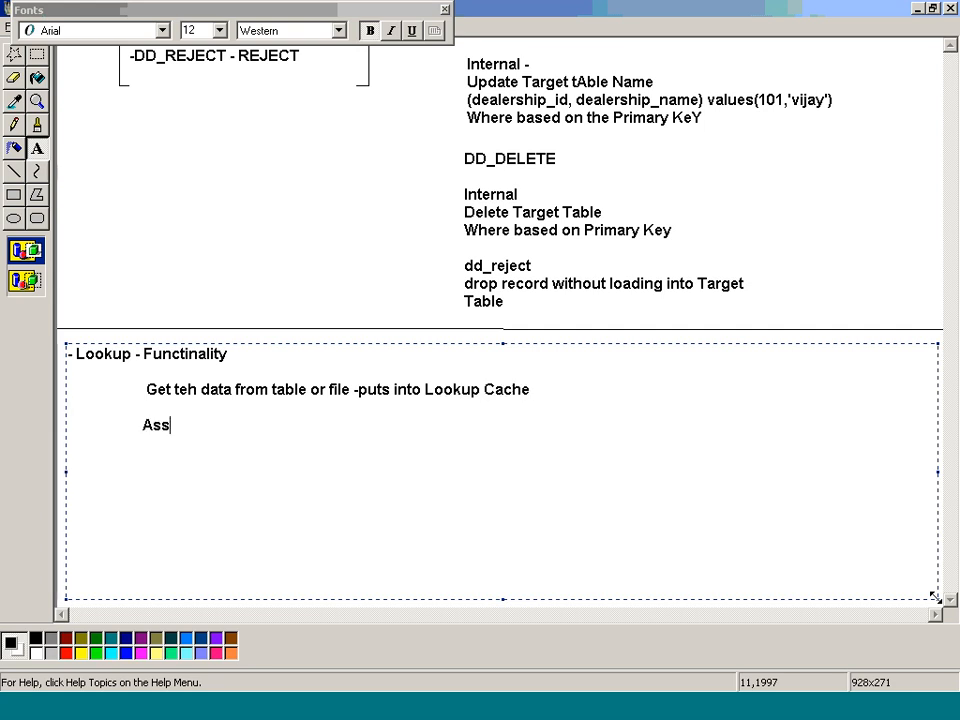
key("BackSpace")
type("soon as you e")
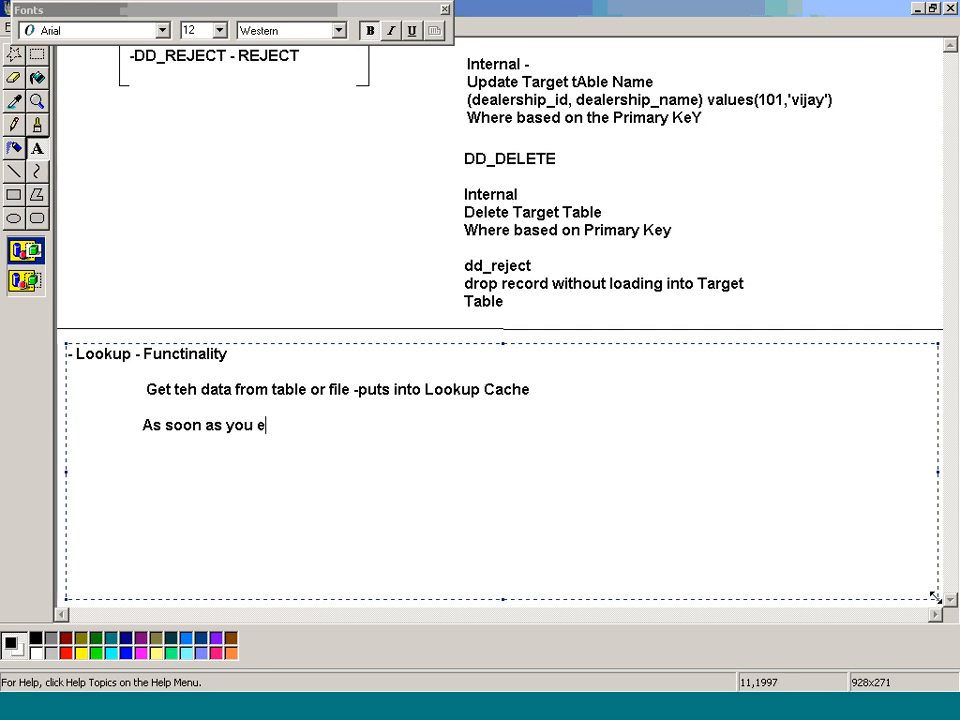
type("xecute ses")
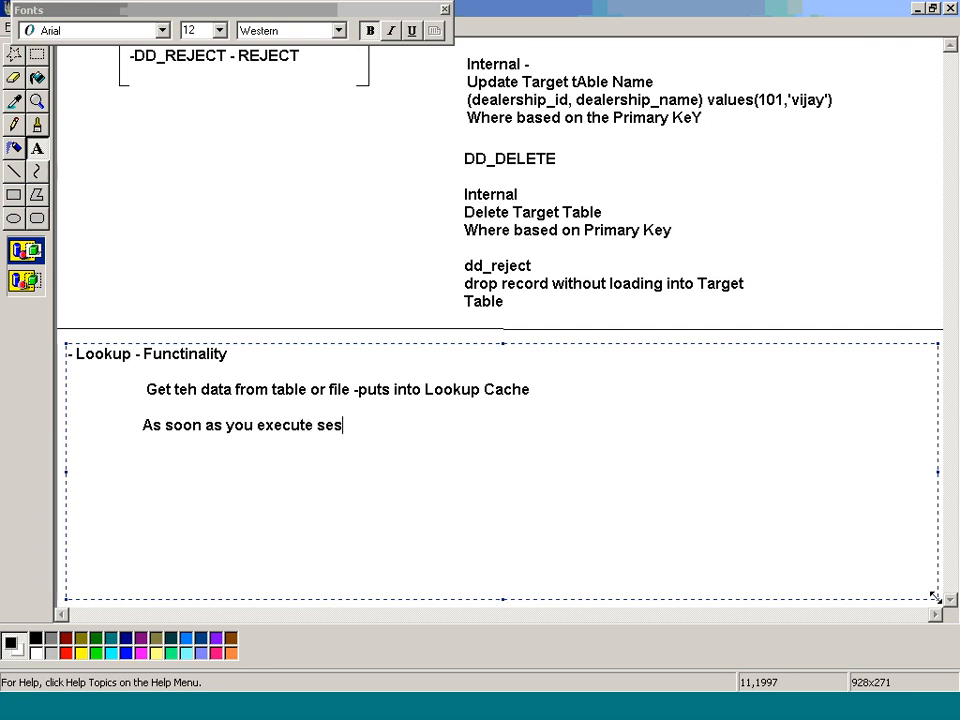
type("sion  - Source Da")
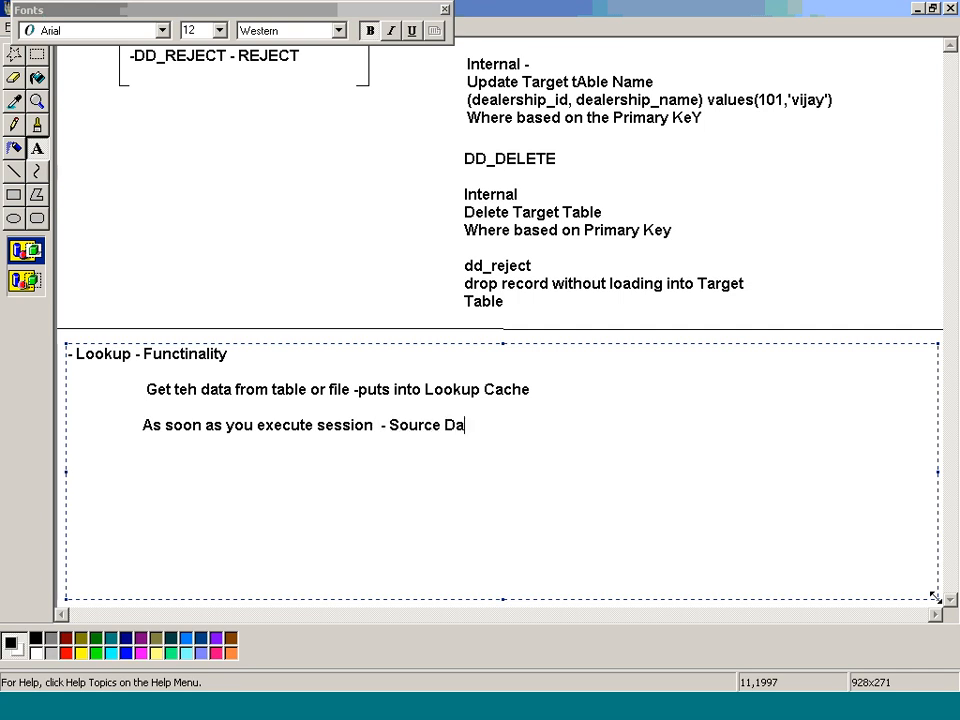
type("ta Extract")
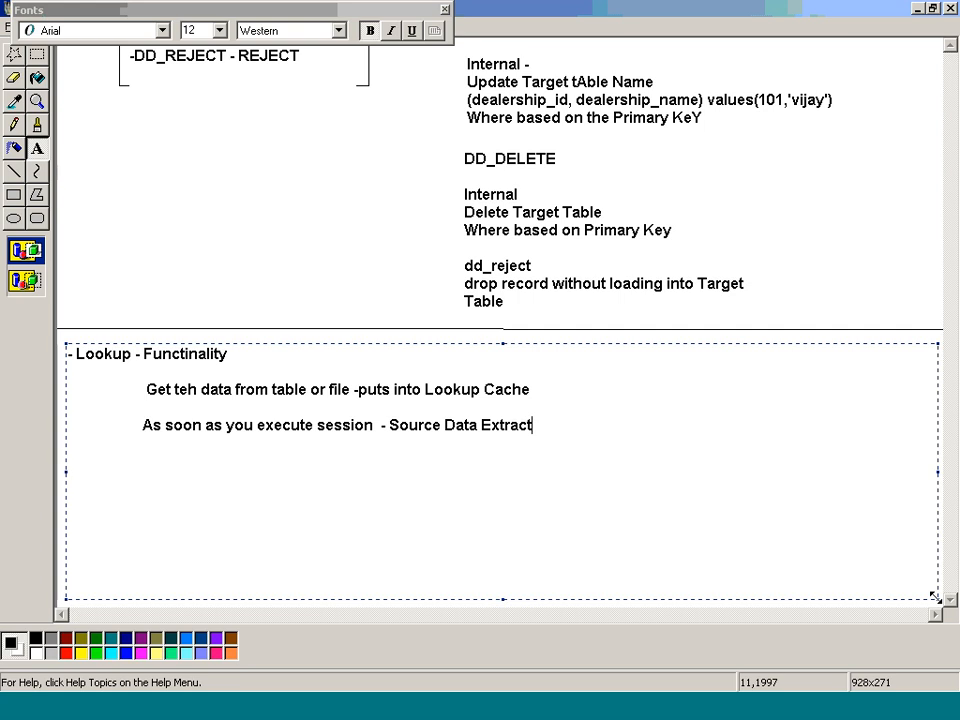
type("ed")
Add the line "Lookup - gets the table/file - Lookup Cache", indented beneath "Source Data Extracted".
type("Loo")
type("kuyp")
key("BackSpace")
key("BackSpace")
type("p -")
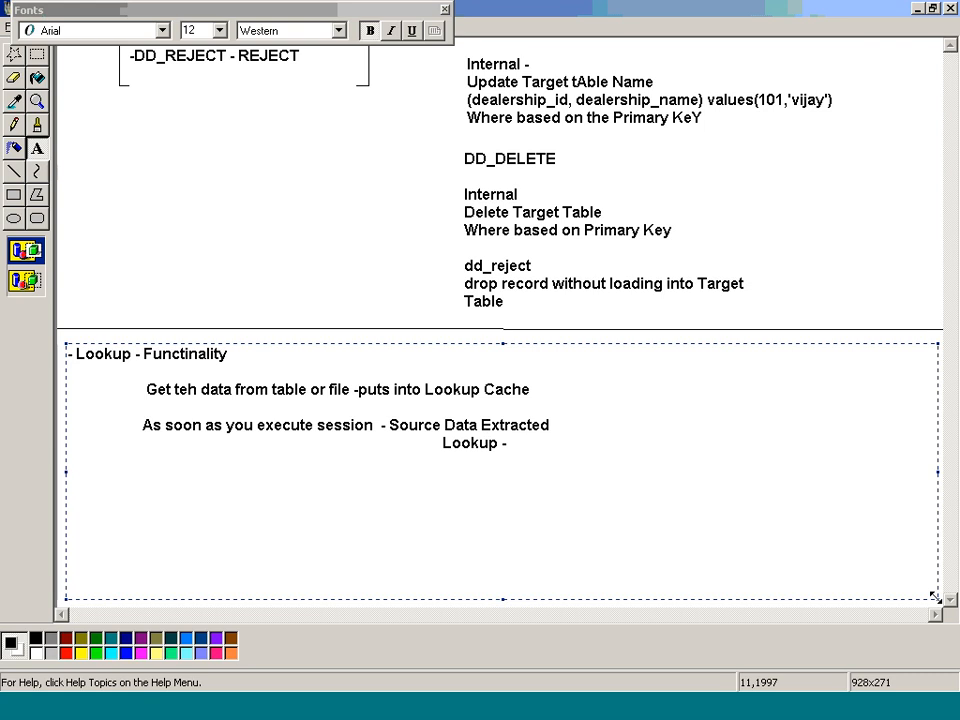
type("  gets the table")
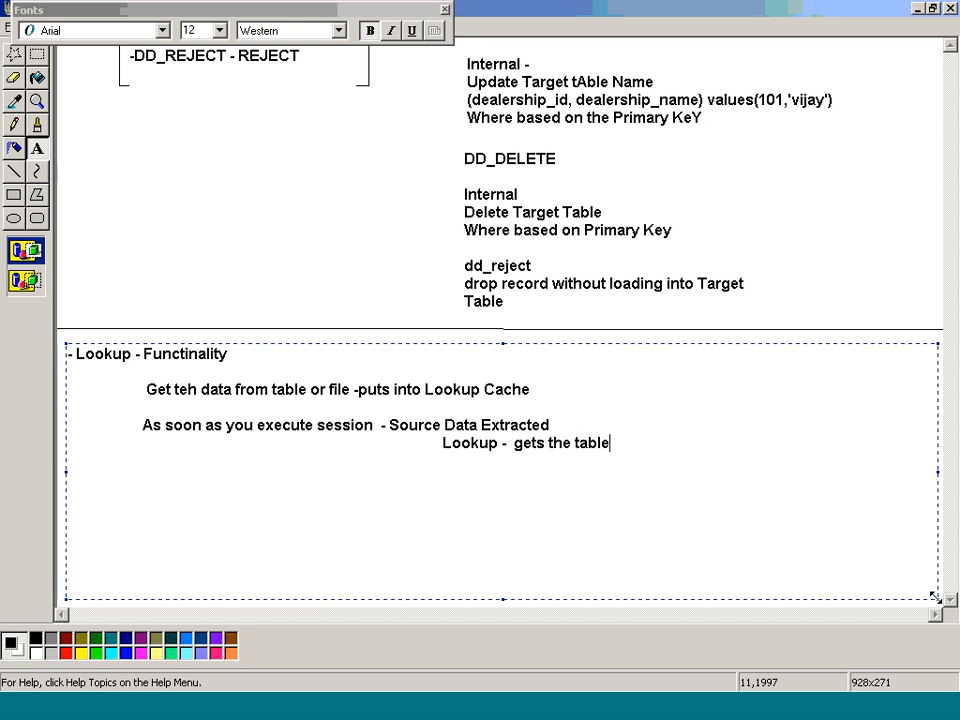
type("/file - Lookup Cache")
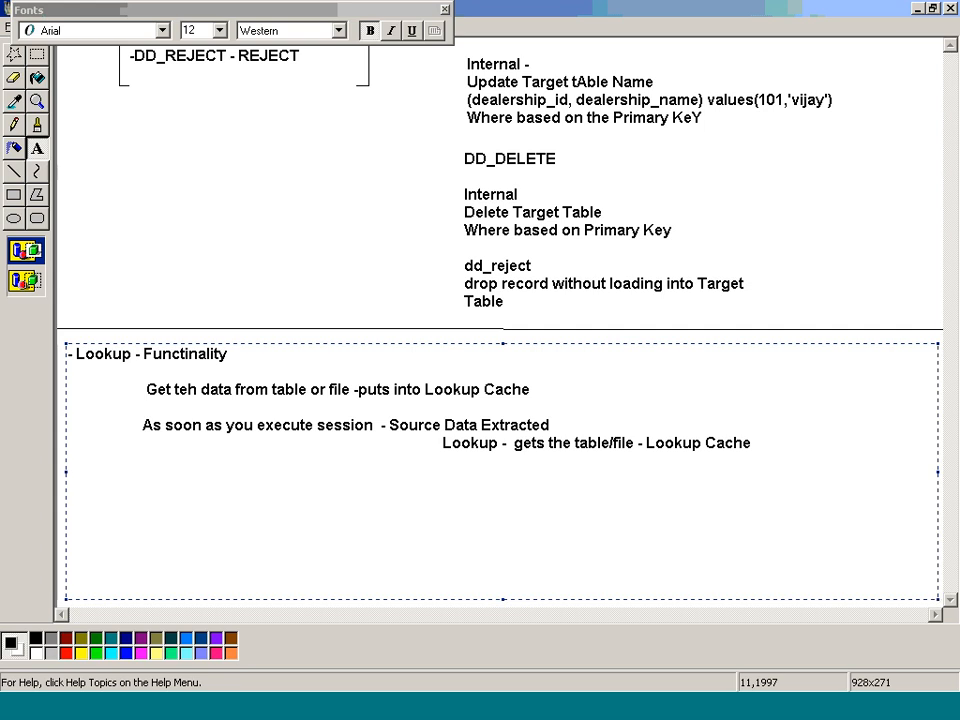
Add the further indented line "Table- (connection) - Select Statement - based on ports" to the Lookup notes.
key("Return")
key("Tab")
key("Tab")
key("Tab")
key("Tab")
key("Tab")
key("Tab")
type("Table- (conne")
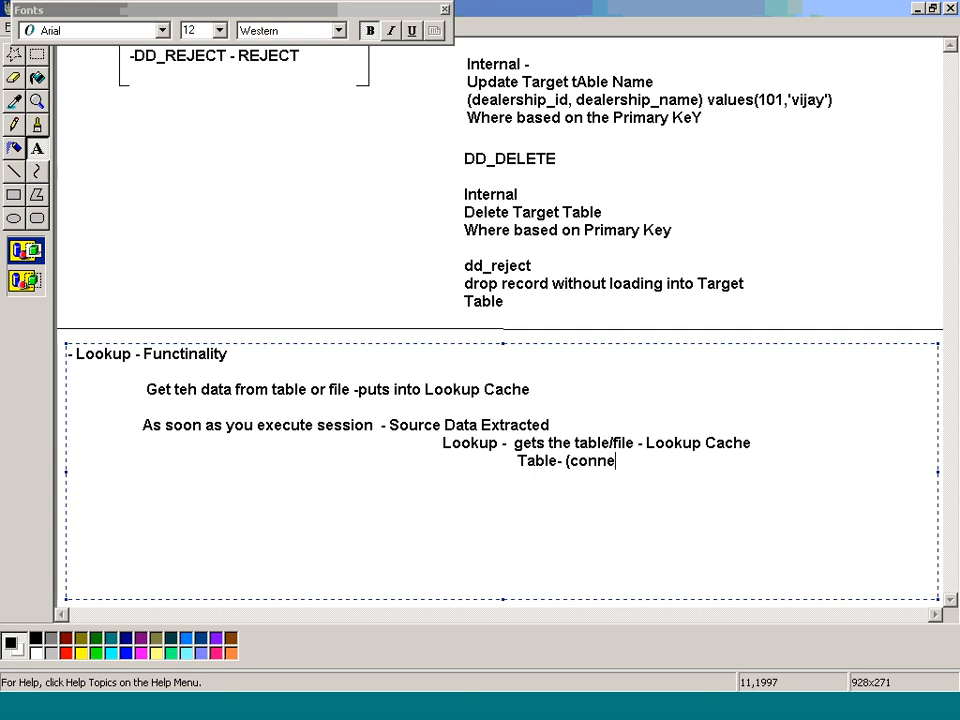
type("ction) - Select Stateme")
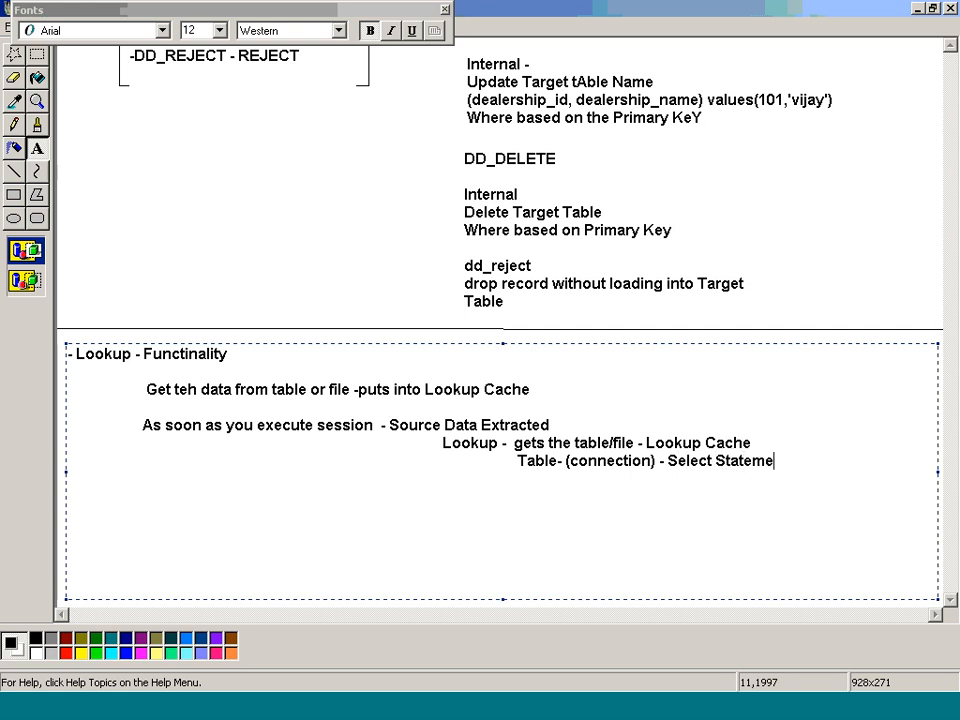
type("nt - based o")
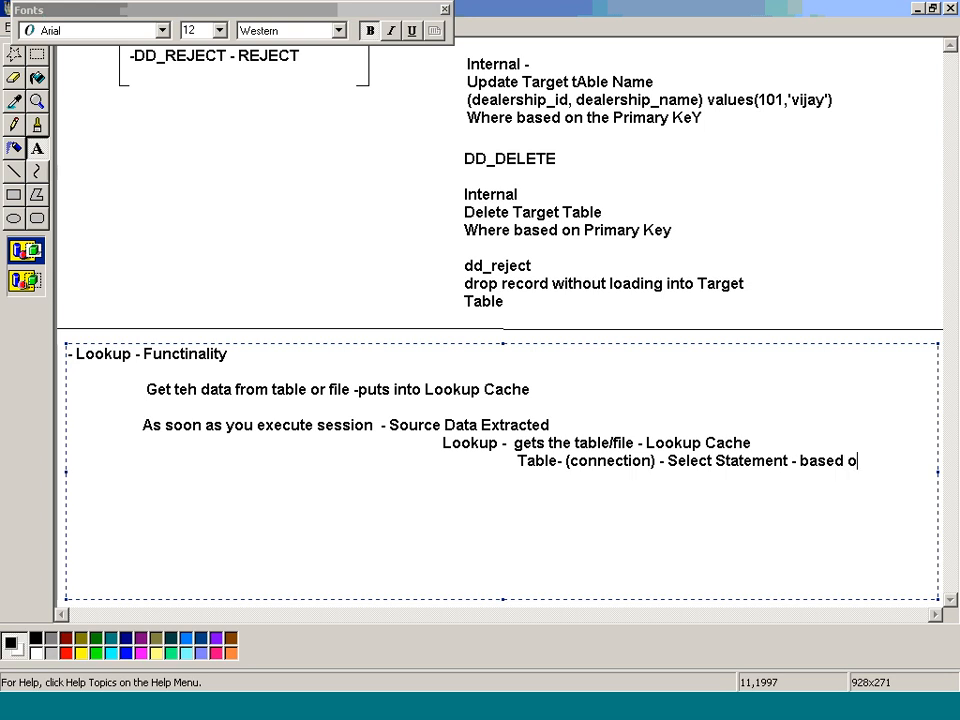
type("n ports")
Add the lines "Lookup(Table)" and "Default Select - Look Sqloverride", indented beneath "Select Statement".
type("Lookku")
type("(")
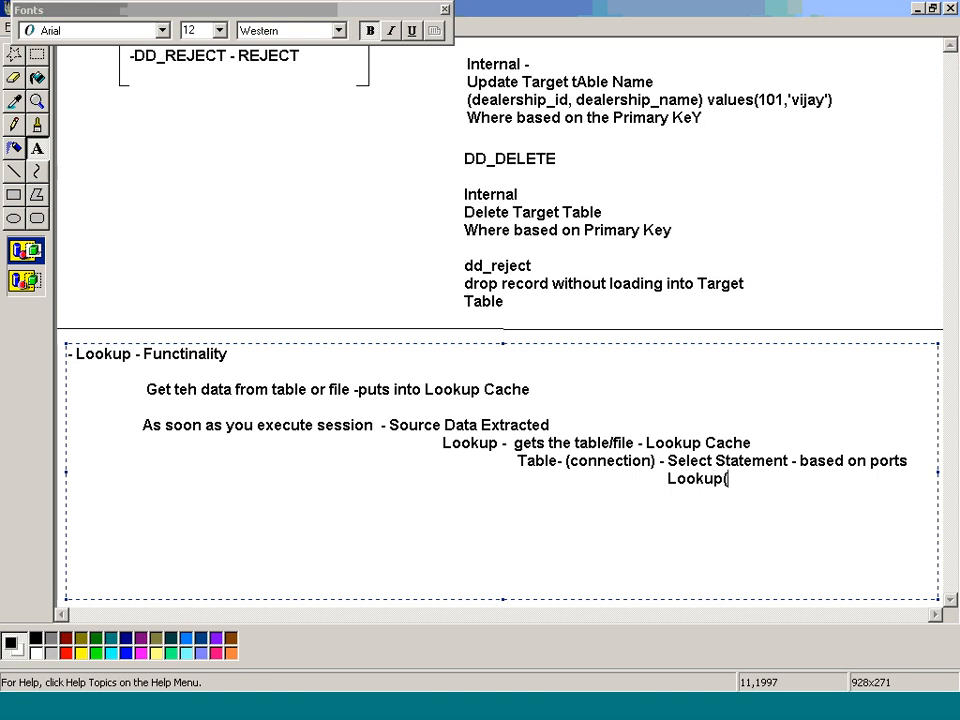
type("Table)")
key("Return")
key("Tab")
key("Tab")
key("Tab")
key("Tab")
key("Tab")
key("Tab")
key("Tab")
key("Tab")
type("Default")
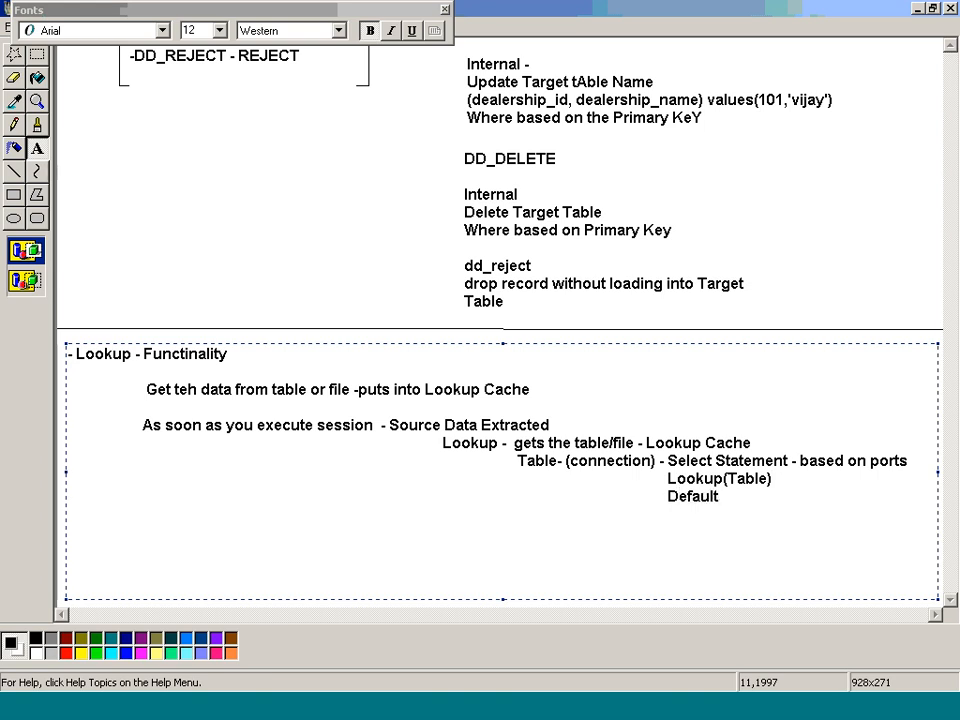
type(" Select - LookS")
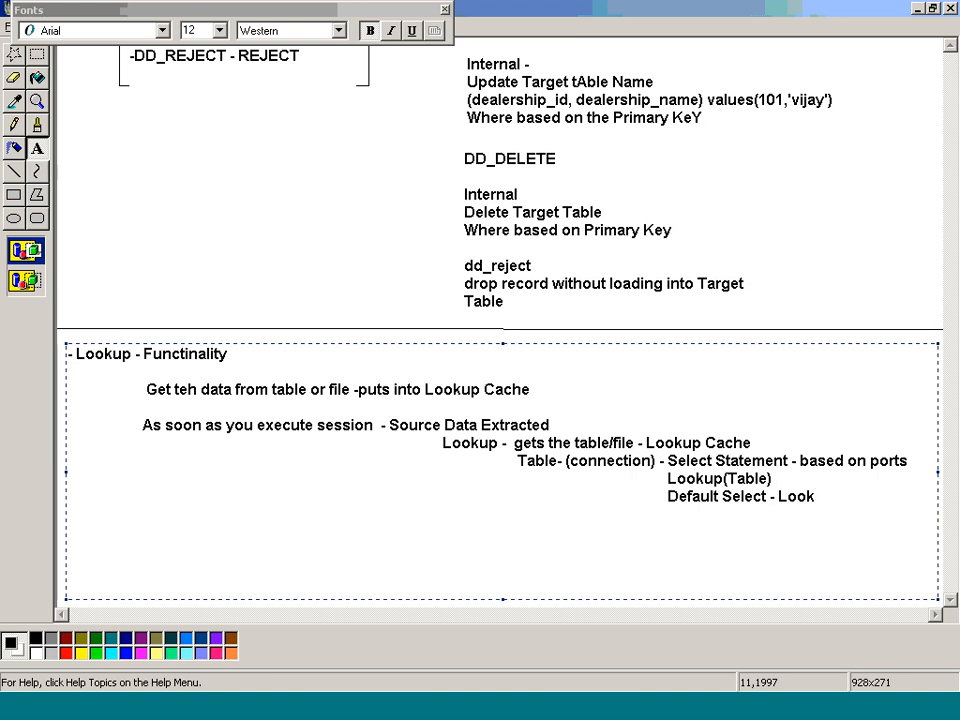
key("BackSpace")
key("BackSpace")
type("Sqlover")
key("BackSpace")
key("BackSpace")
key("BackSpace")
type("verride")
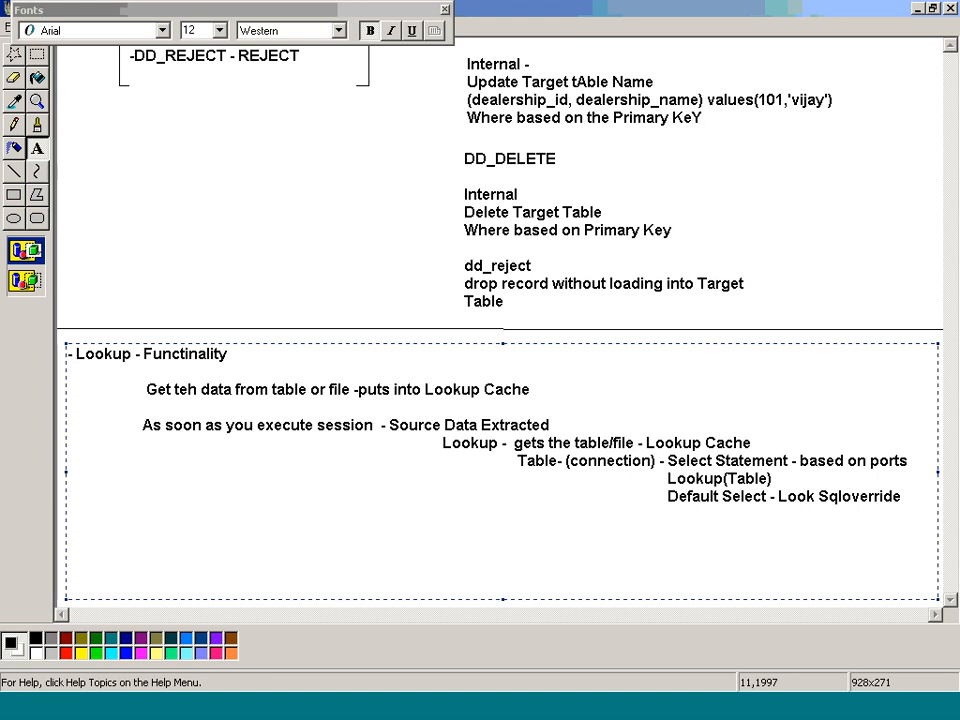
Switch to PowerCenter Designer, generate the default SQL for the Lookup Sql Override of Lkp_Dim_Customer to view it, and discard it.
key("alt+Tab")
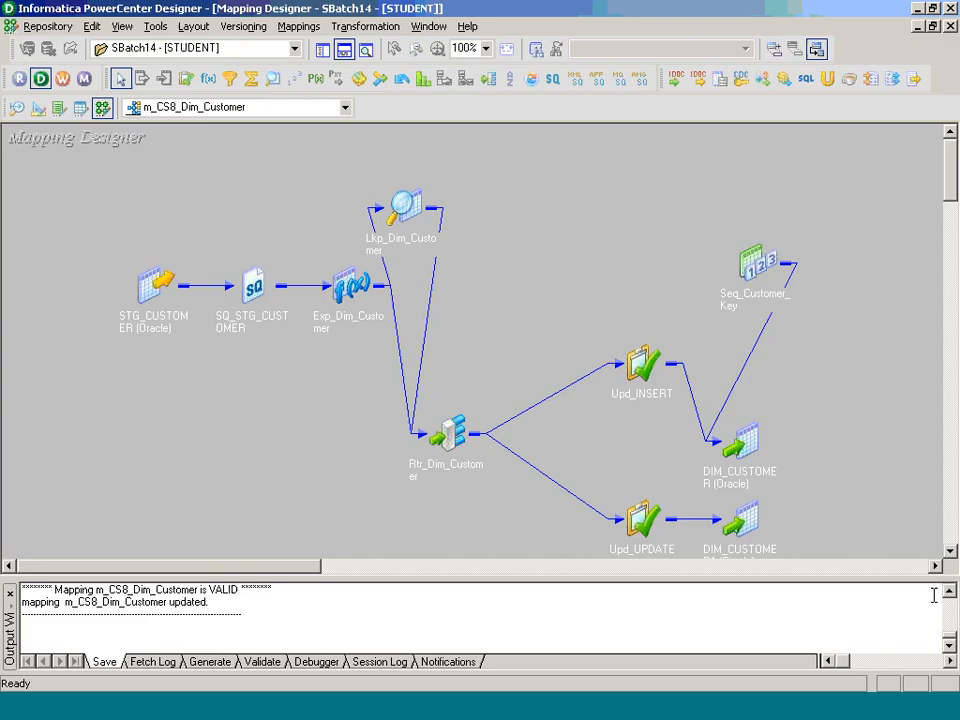
double_click(433, 243)
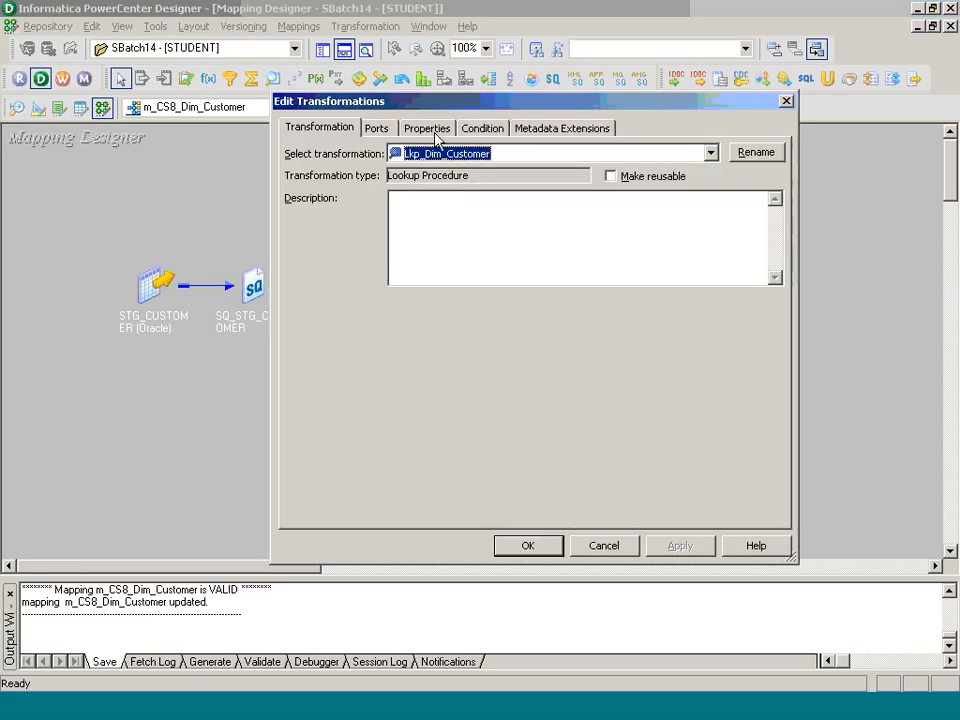
left_click(435, 137)
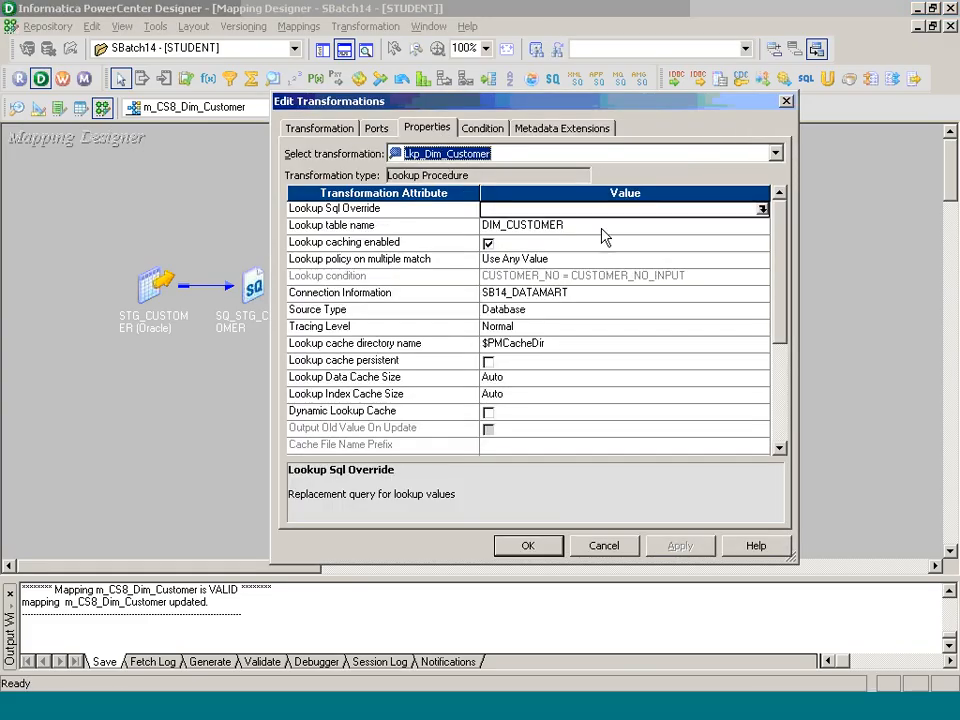
left_click(762, 210)
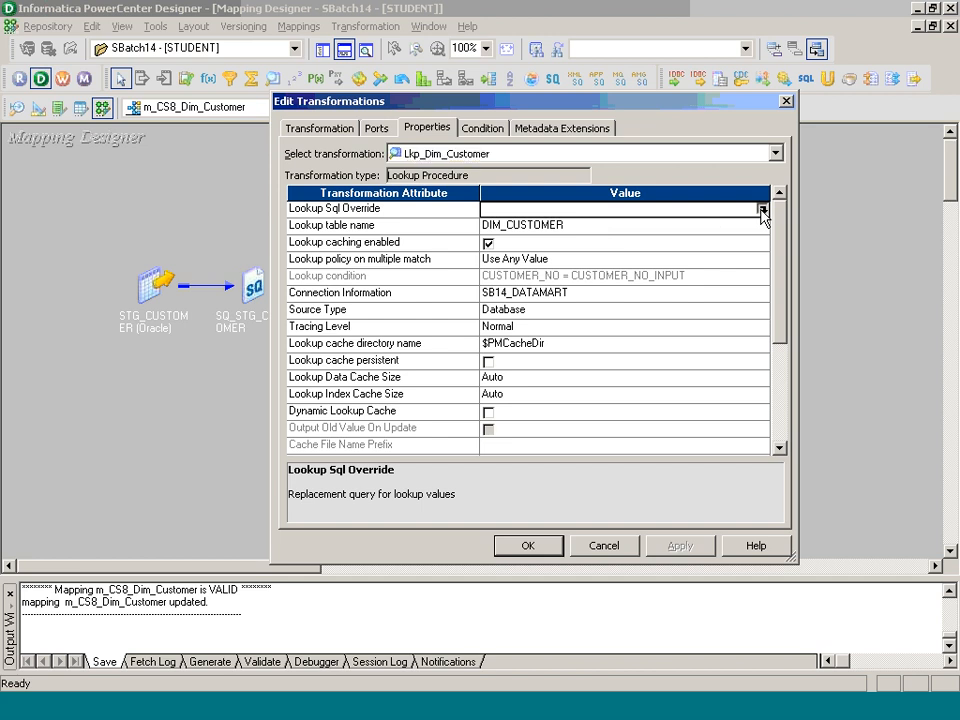
left_click(646, 370)
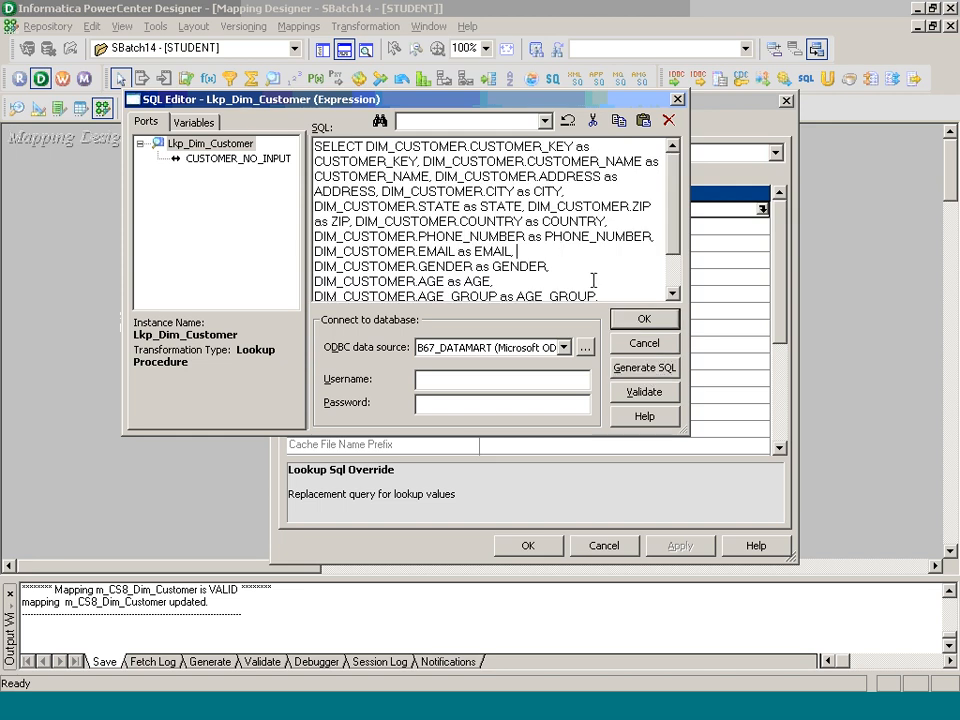
left_click(644, 343)
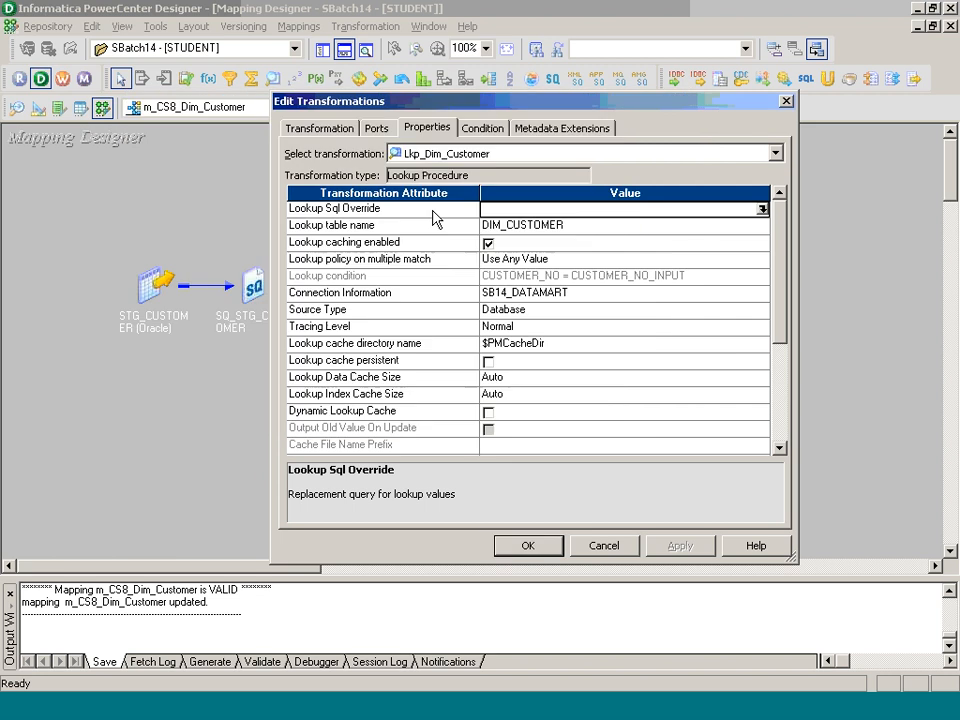
Check the ports of Lkp_Dim_Customer and its Lookup Sql Override editor, and close the transformation without changes.
left_click(376, 128)
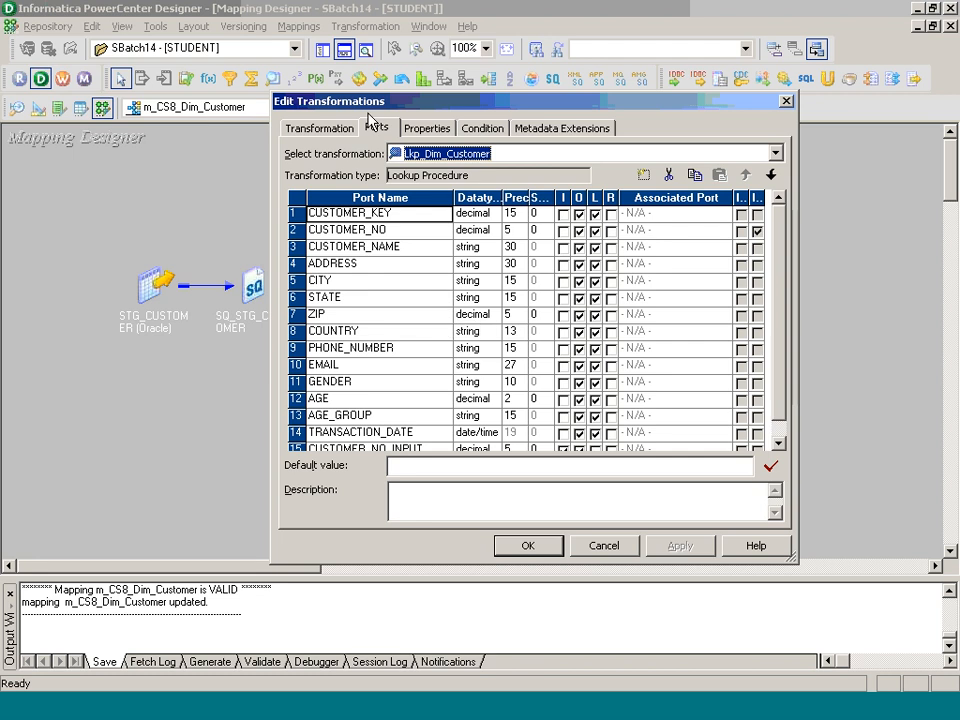
left_click(428, 128)
left_click(763, 208)
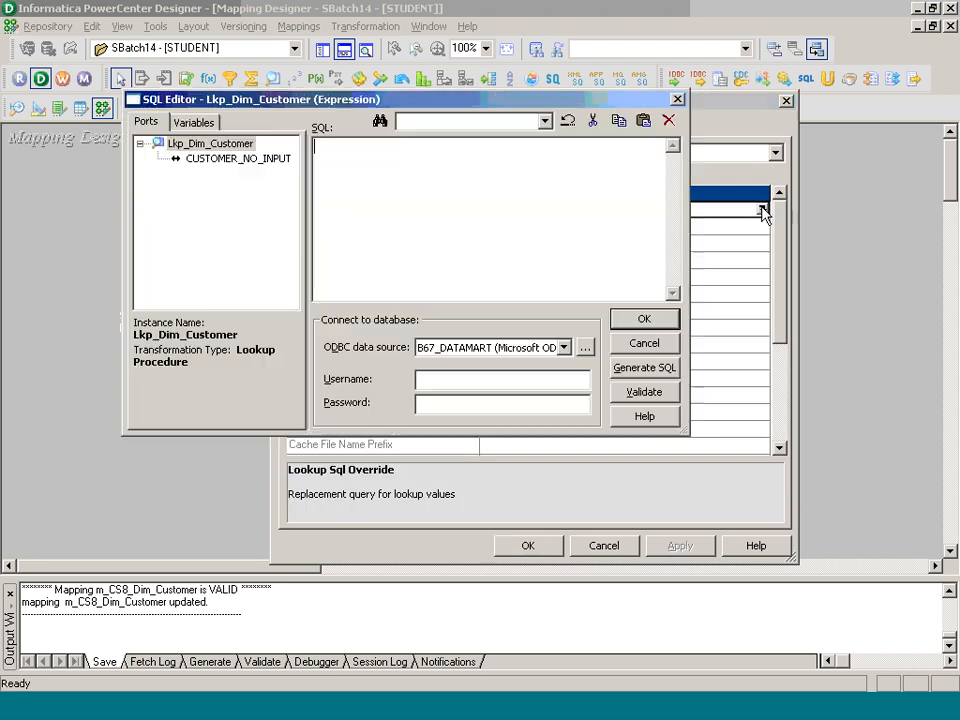
left_click(652, 346)
left_click(620, 545)
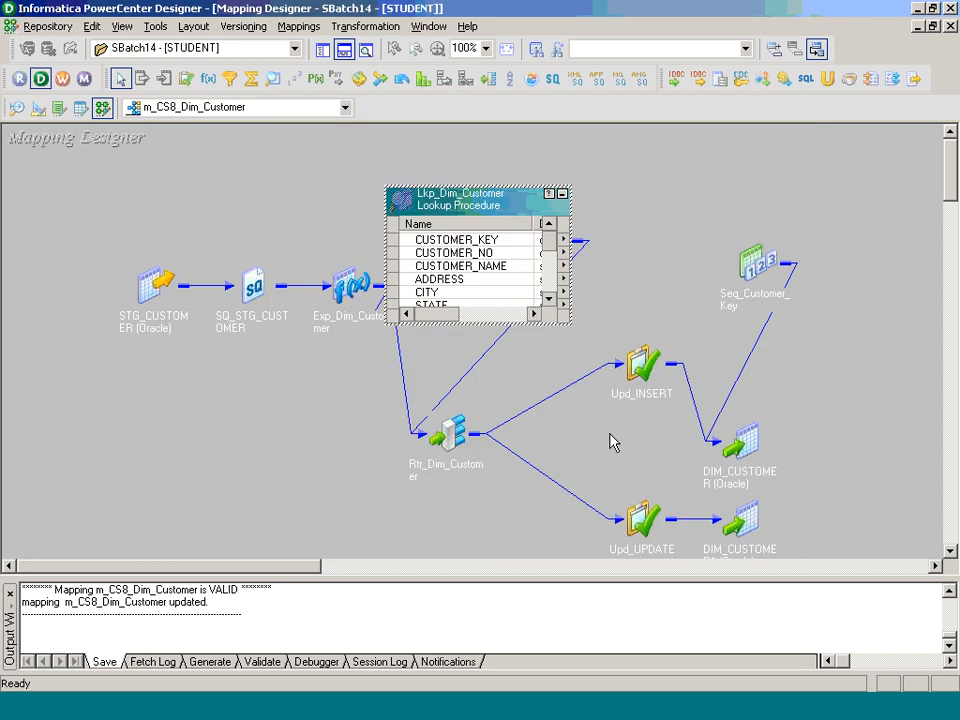
Switch back to the Paint notes and place the finished Lookup text block on the canvas.
key("alt+Tab")
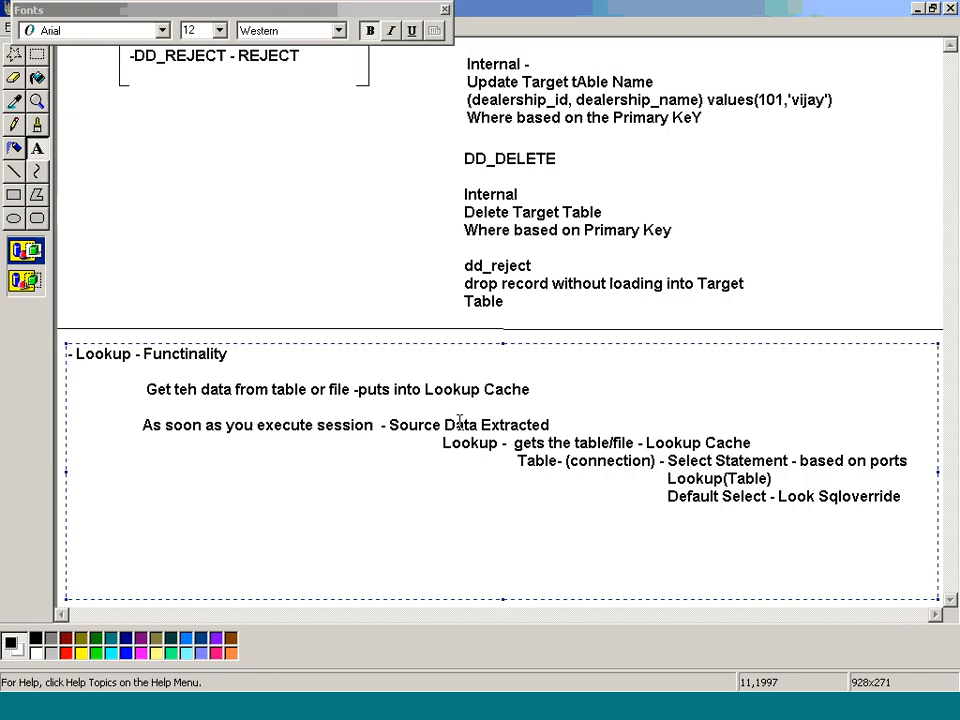
left_click(844, 229)
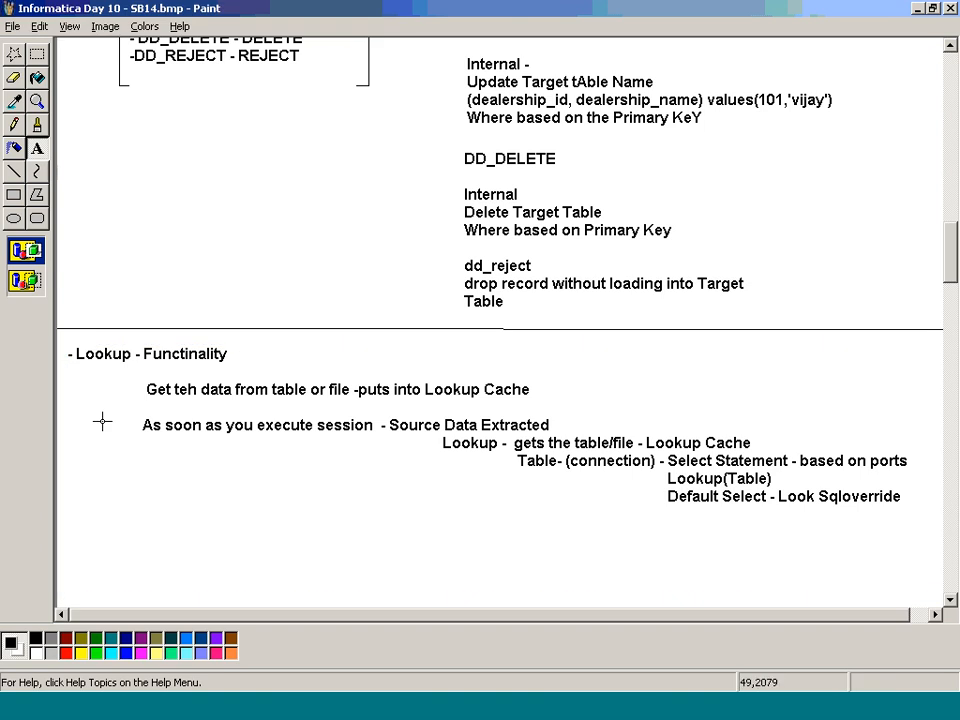
Switch to the PowerPoint slide show and advance to slide 433 with the Lookup Cache and Stg_Customer data.
key("alt+Tab")
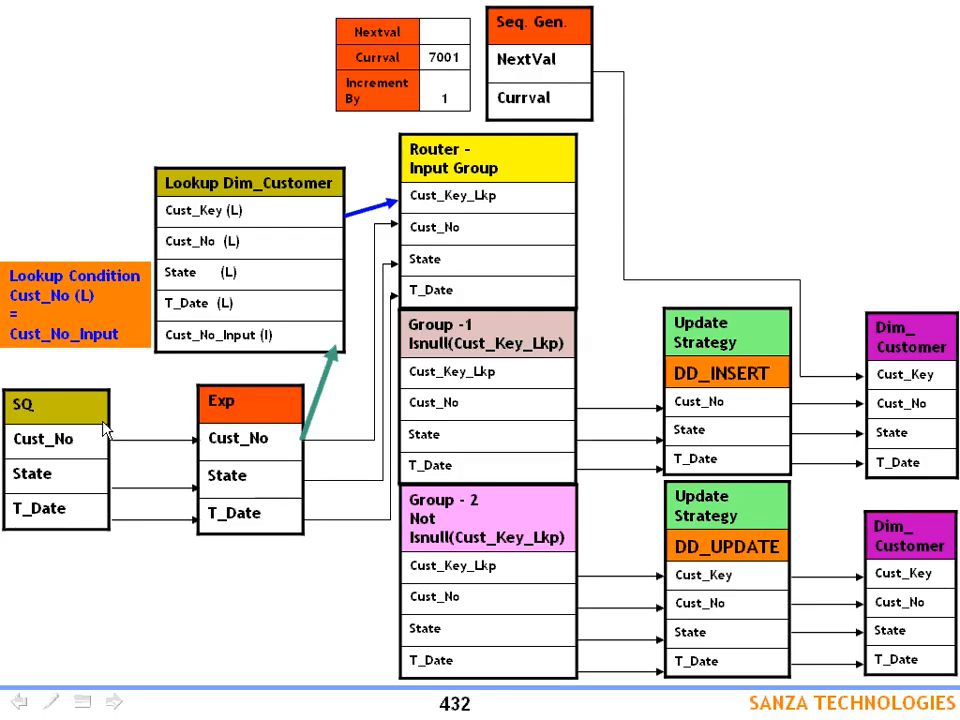
key("Right")
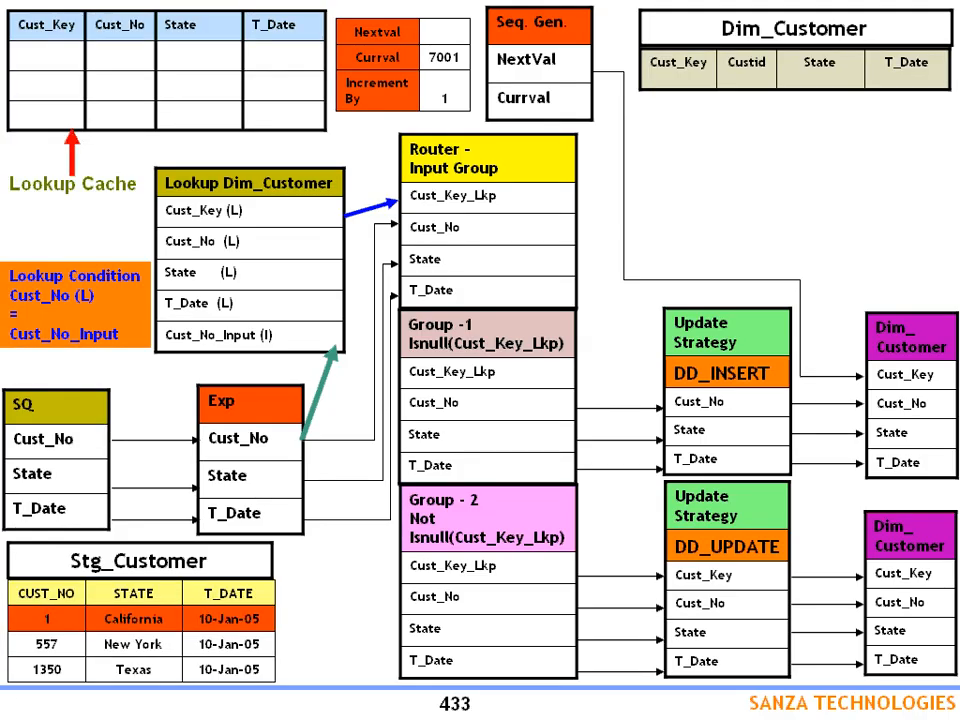